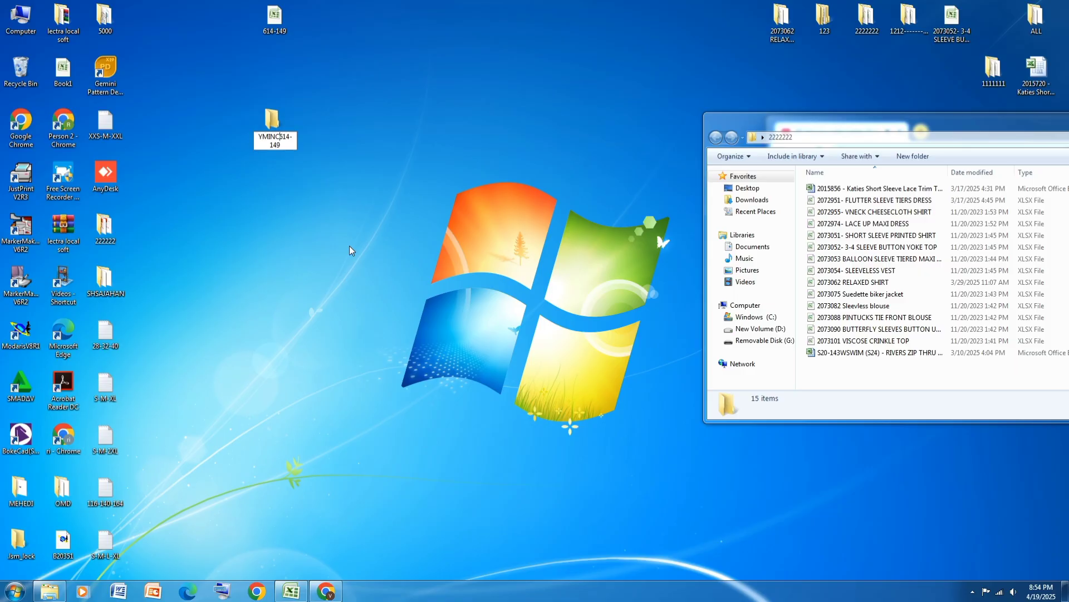
# Name the new desktop folder YMINC-614-149 and move the 614-149 spreadsheet into it.
pyautogui.write('-')
pyautogui.press('Return')
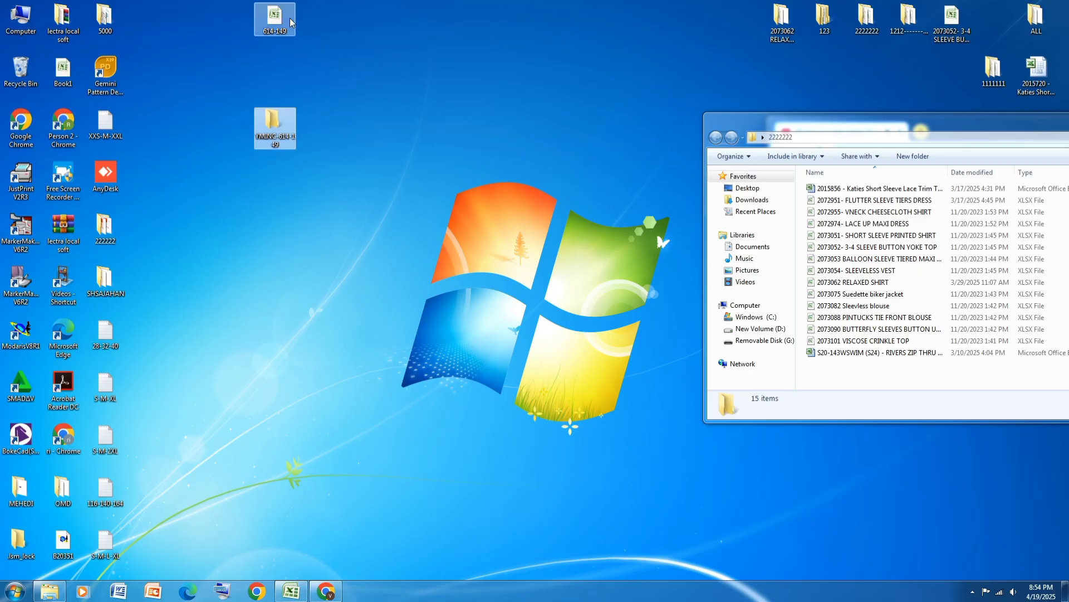
pyautogui.moveTo(275, 17); pyautogui.dragTo(277, 130)
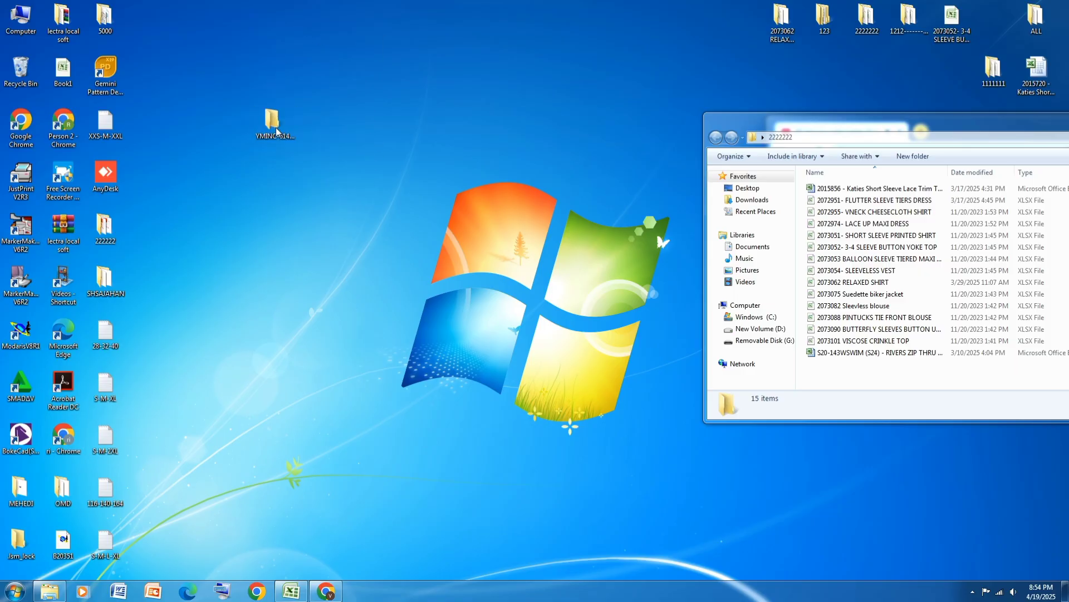
# Open the YMINC-614-149 folder and load its 614-149 spreadsheet into a full-screen Excel window.
pyautogui.doubleClick(275, 127)
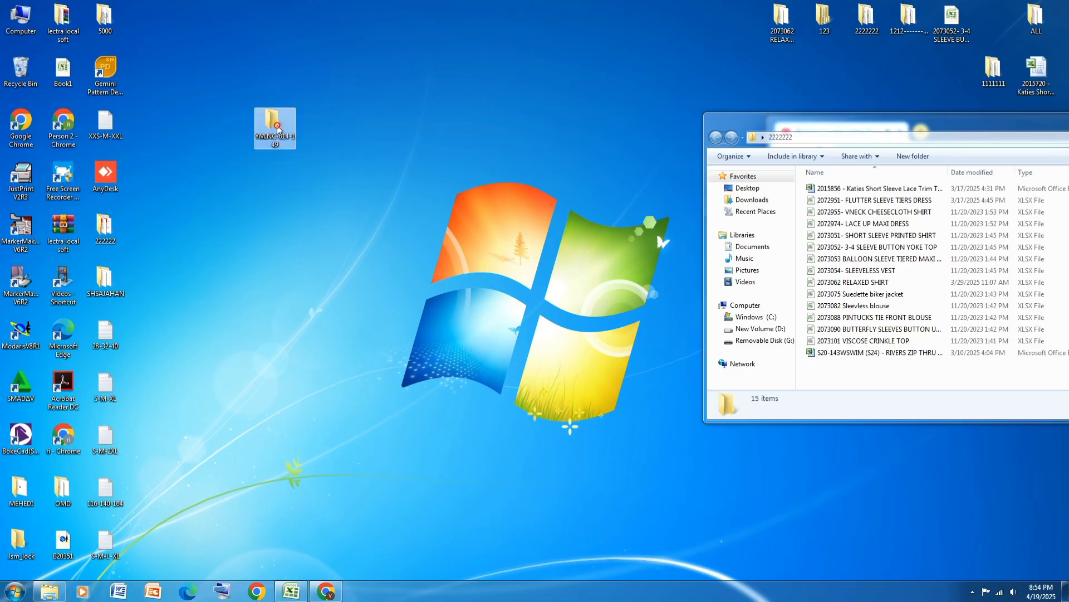
pyautogui.moveTo(230, 11); pyautogui.dragTo(894, 121)
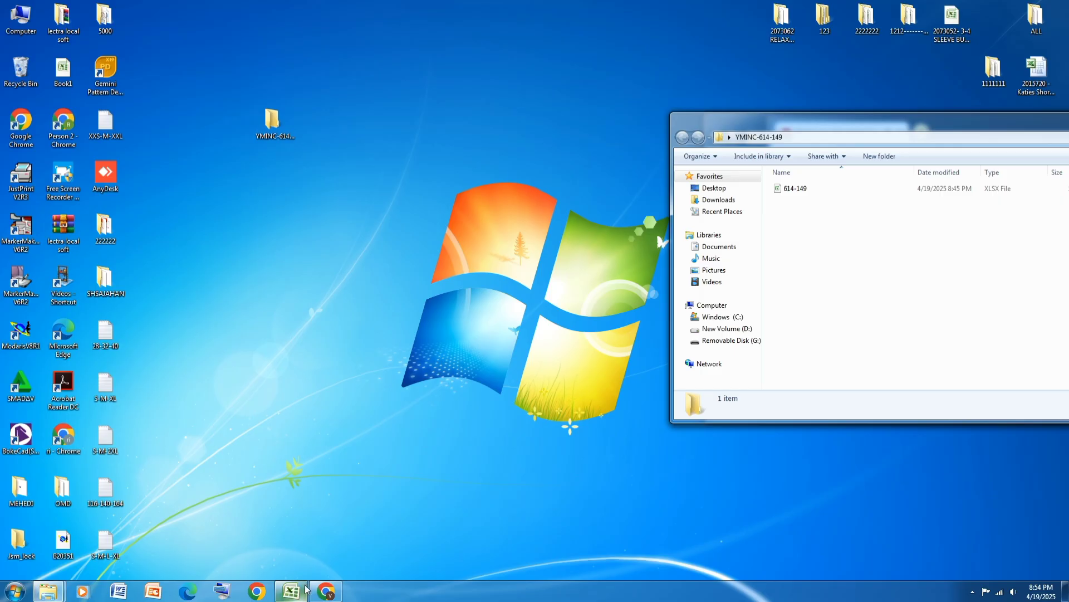
pyautogui.click(284, 596)
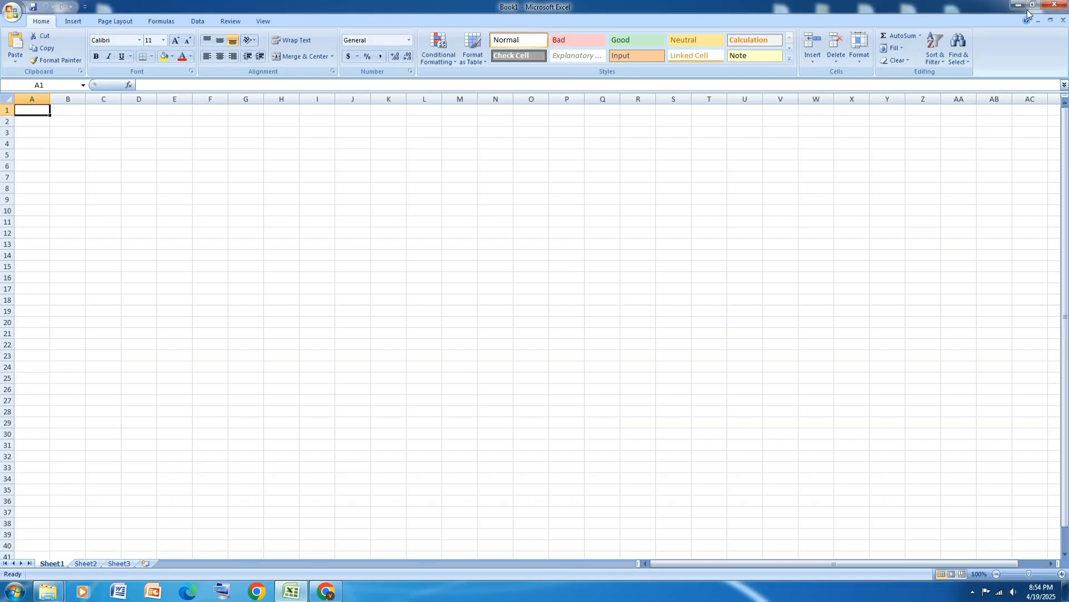
pyautogui.click(1032, 5)
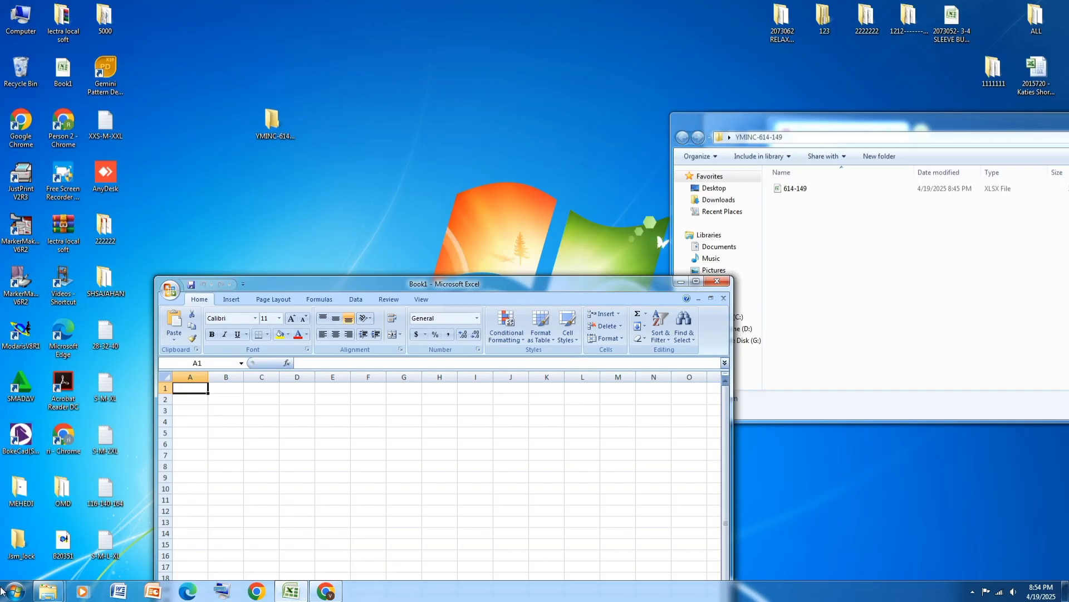
pyautogui.click(802, 189)
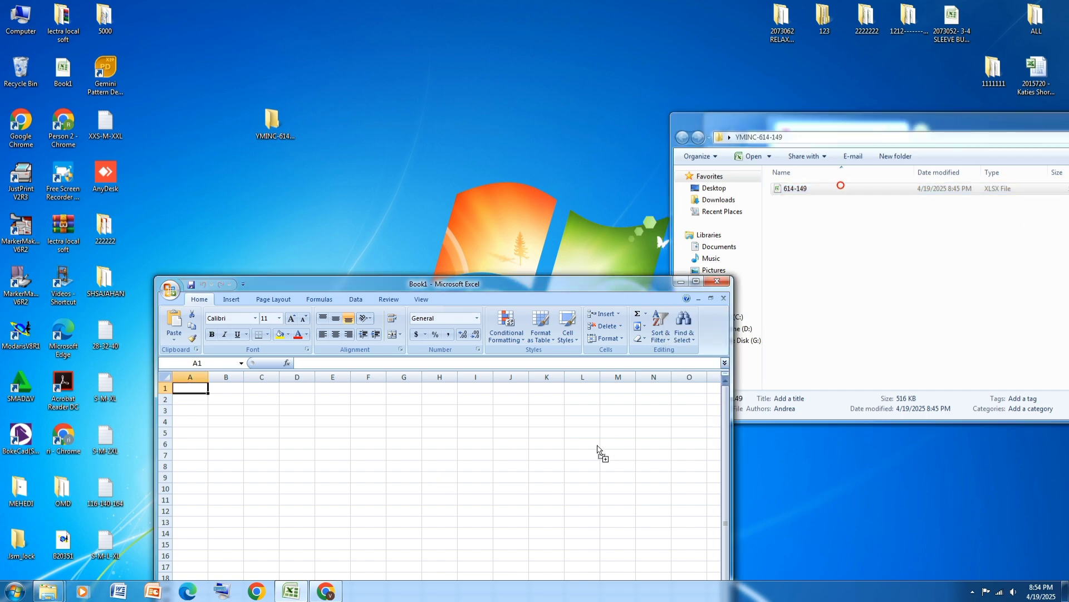
pyautogui.click(696, 280)
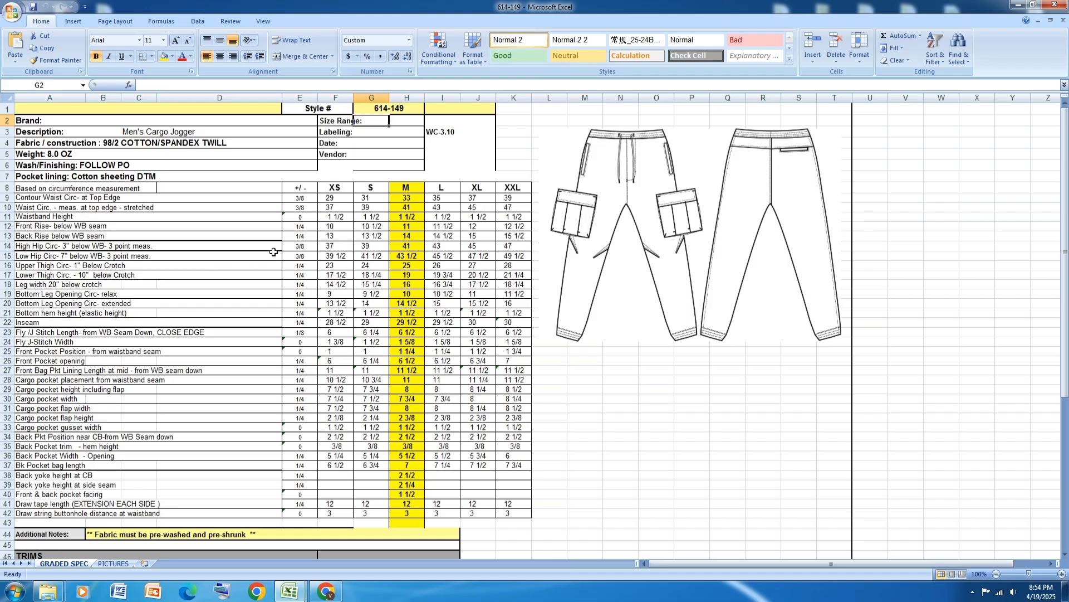
# Examine the cargo jogger photos on the PICTURES sheet, including the cargo pocket close-up.
pyautogui.click(114, 564)
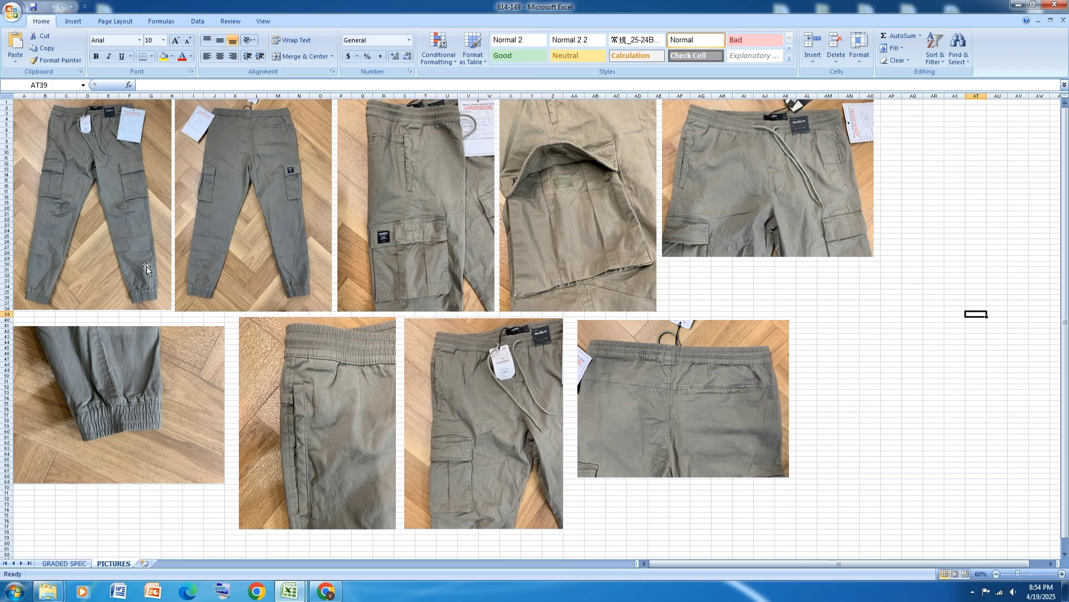
pyautogui.click(132, 179)
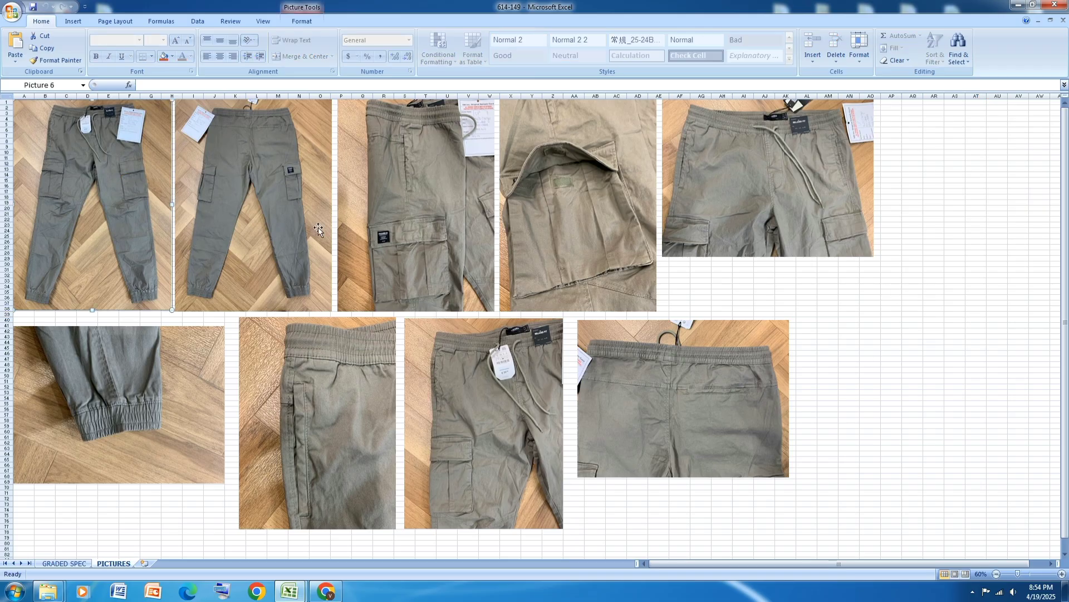
pyautogui.click(443, 245)
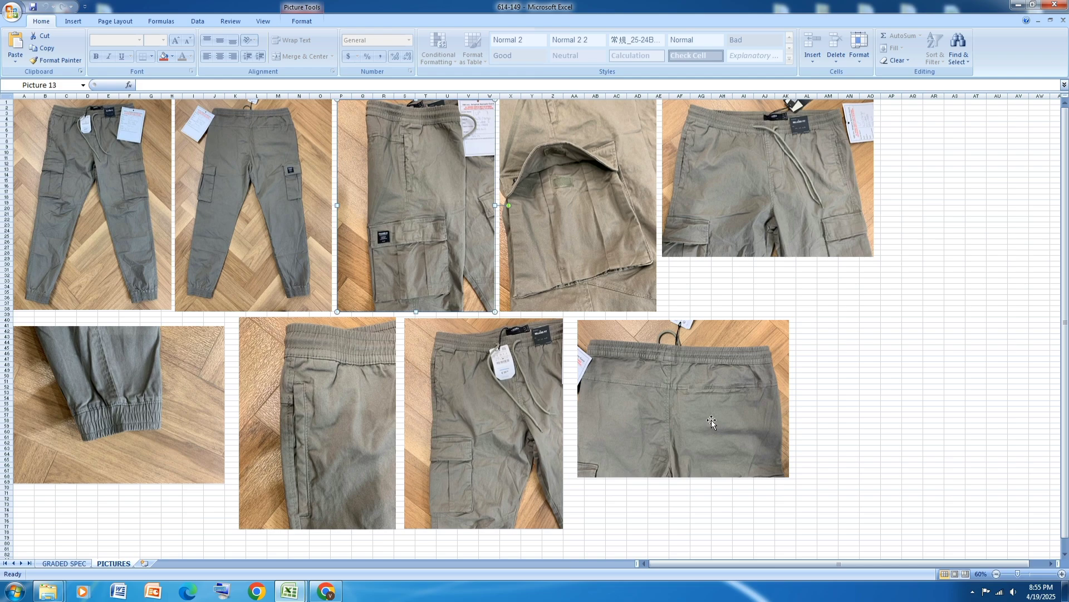
pyautogui.scroll(-1, 710, 419)
pyautogui.scroll(1, 711, 419)
# Return to the GRADED SPEC sheet and enlarge it to 130% to read the measurement chart.
pyautogui.click(64, 563)
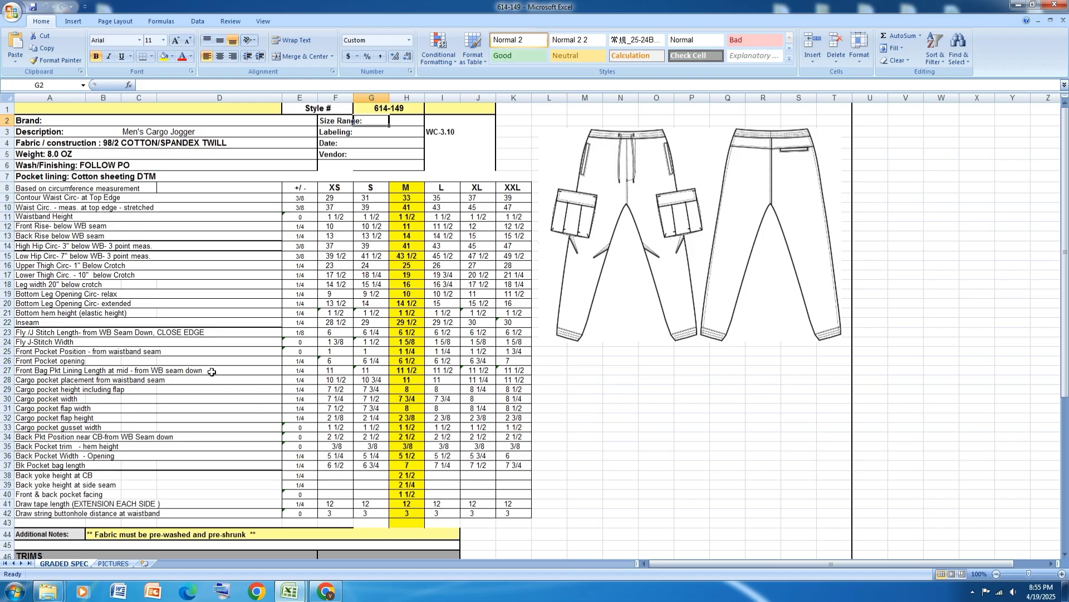
pyautogui.click(153, 265)
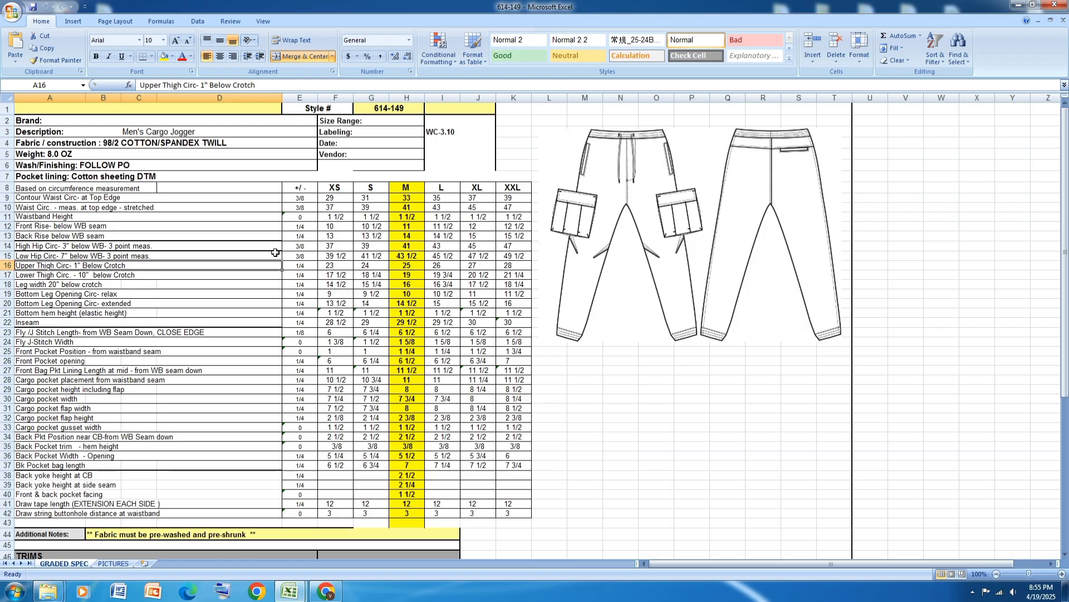
pyautogui.keyDown('ctrl'); pyautogui.scroll(2, 134, 238); pyautogui.keyUp('ctrl')
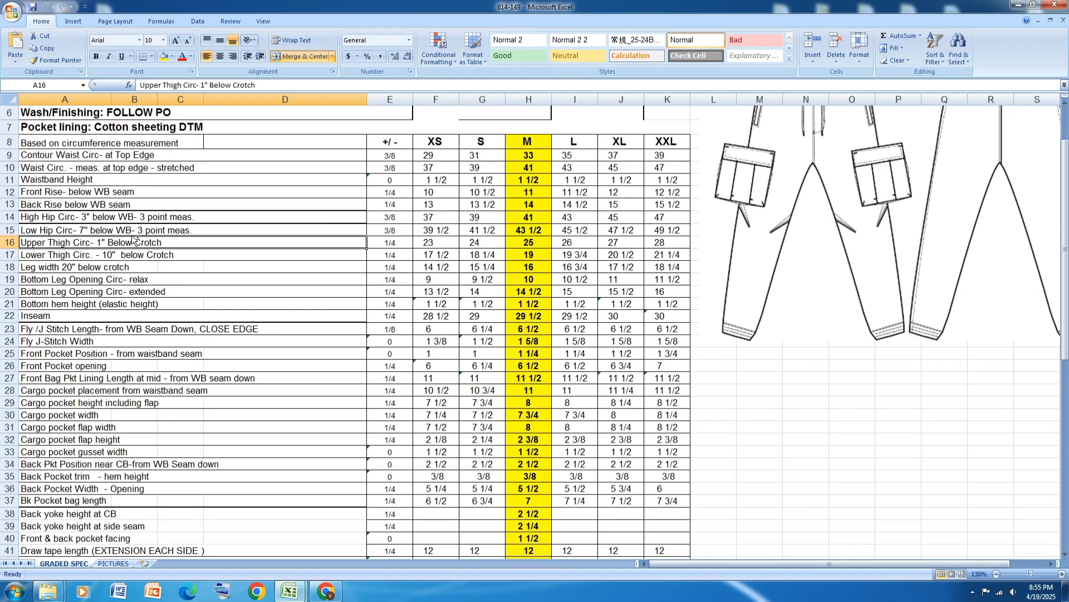
pyautogui.keyDown('ctrl'); pyautogui.scroll(-2, 134, 239); pyautogui.keyUp('ctrl')
pyautogui.keyDown('ctrl'); pyautogui.scroll(2, 134, 239); pyautogui.keyUp('ctrl')
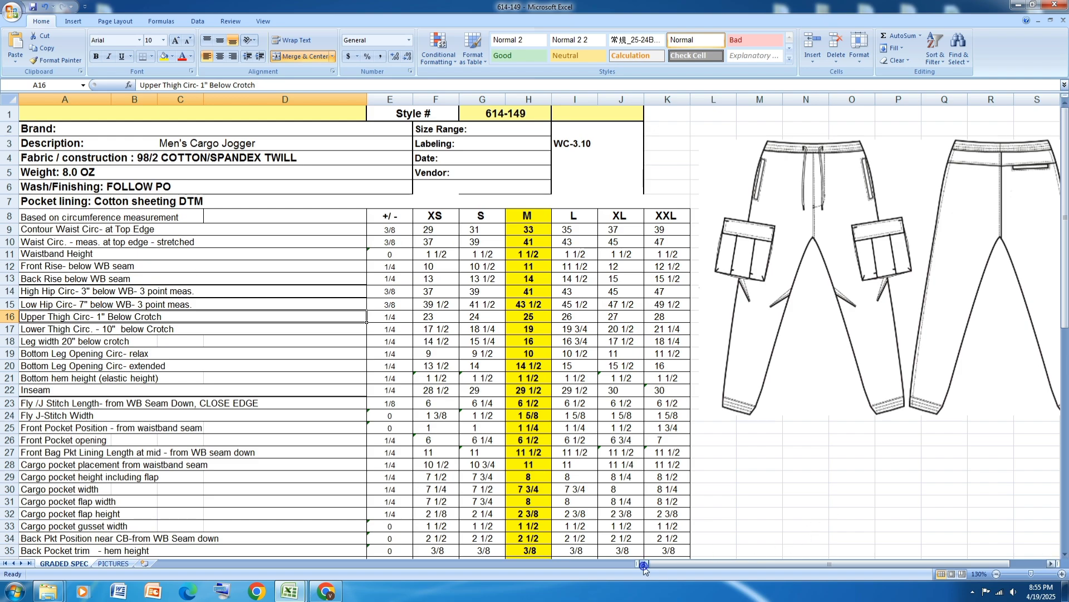
# Review the remaining pocket measurements, additional notes and TRIMS section of the graded spec, dismissing any color scheme prompts.
pyautogui.scroll(-7, 527, 306)
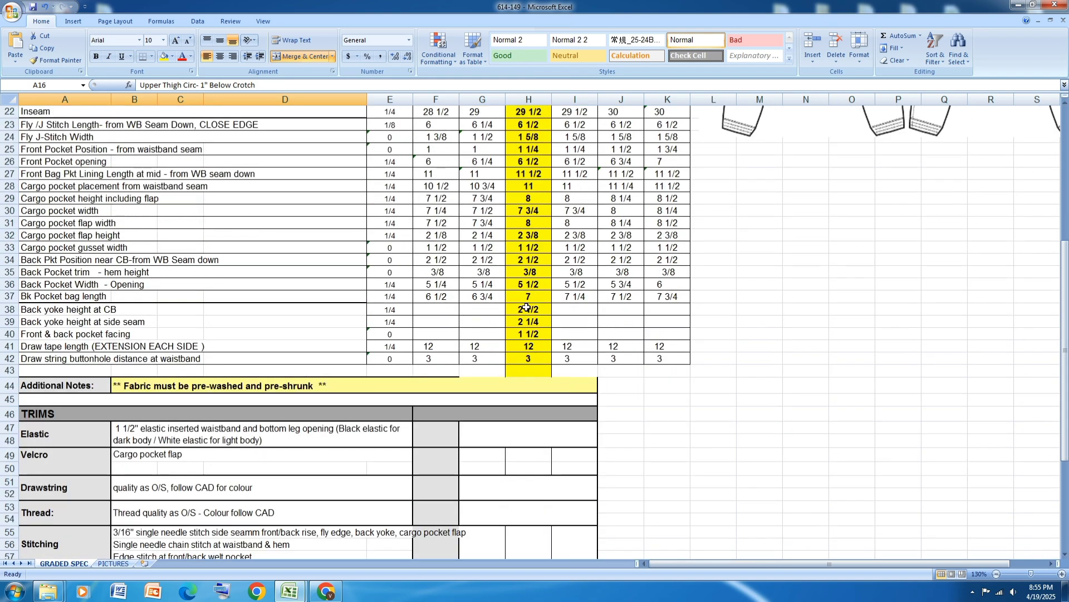
pyautogui.scroll(-1, 527, 307)
pyautogui.scroll(-1, 526, 307)
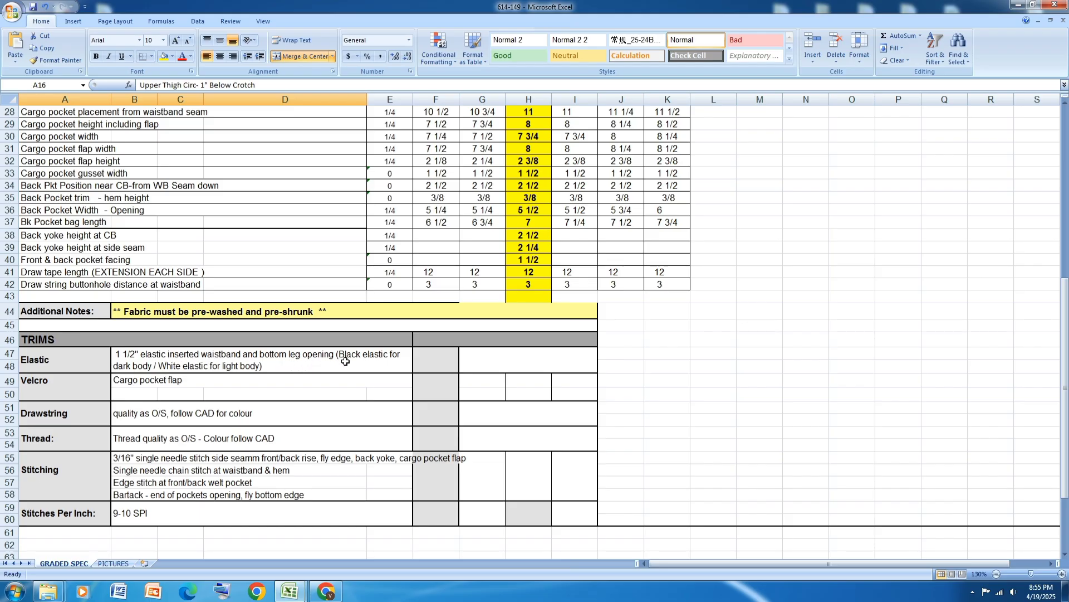
pyautogui.scroll(4, 345, 361)
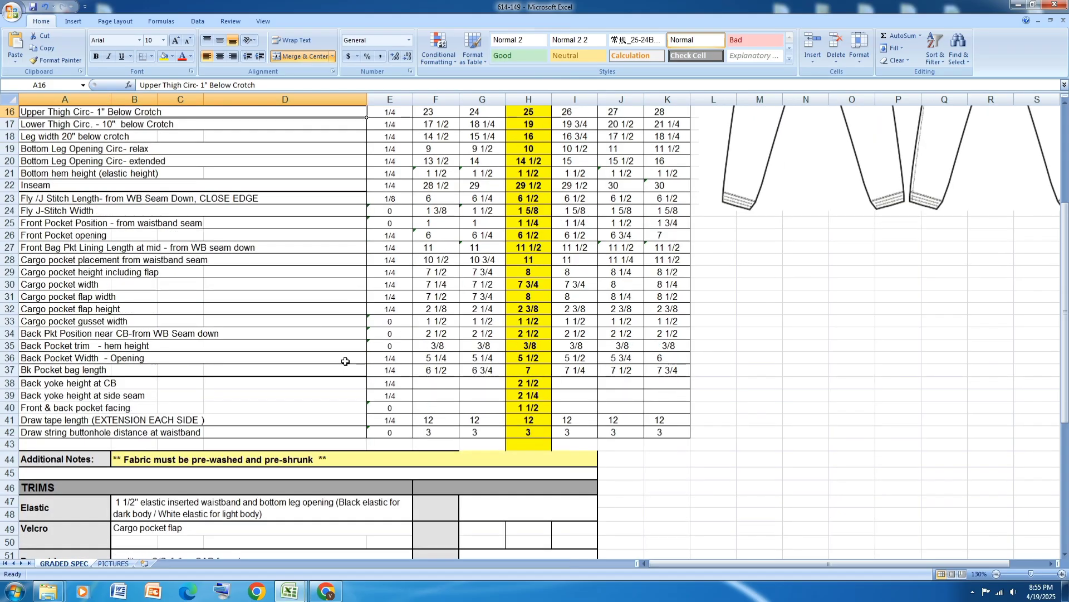
pyautogui.scroll(-4, 345, 361)
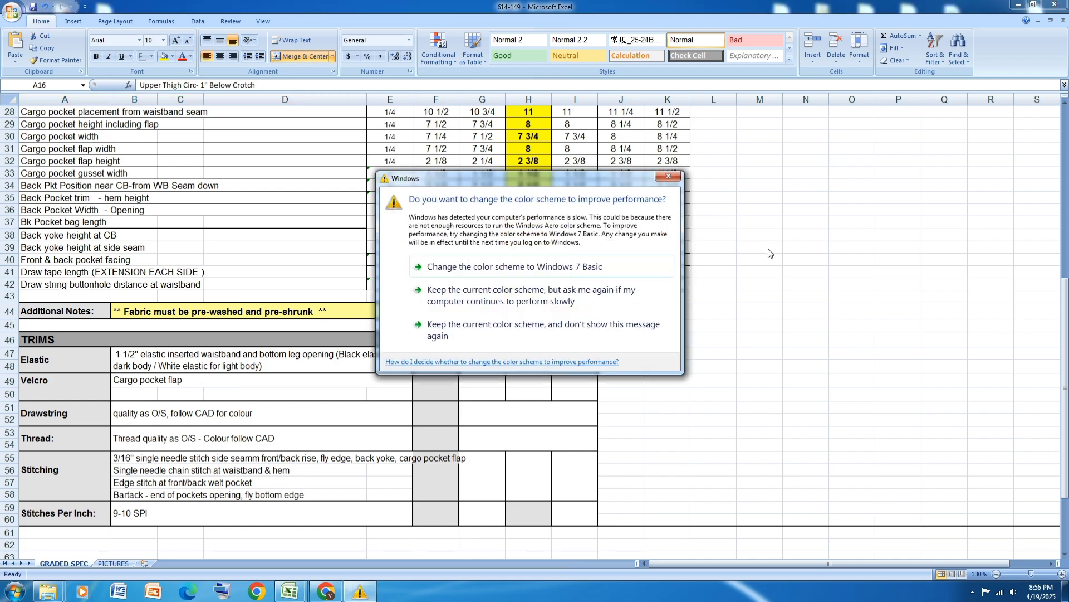
pyautogui.click(669, 177)
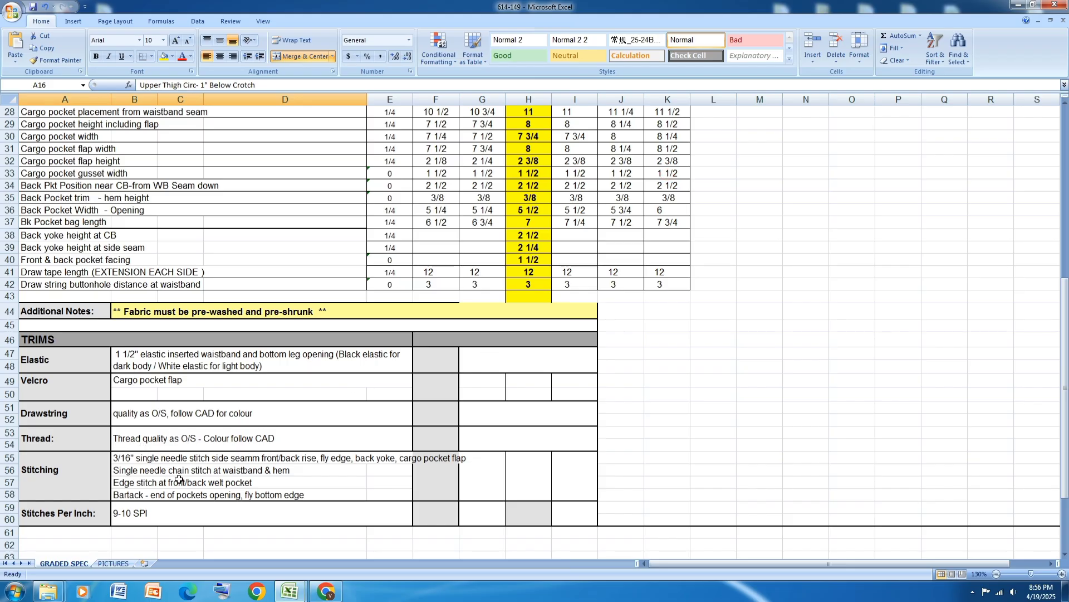
pyautogui.scroll(-1, 180, 447)
pyautogui.scroll(-1, 180, 446)
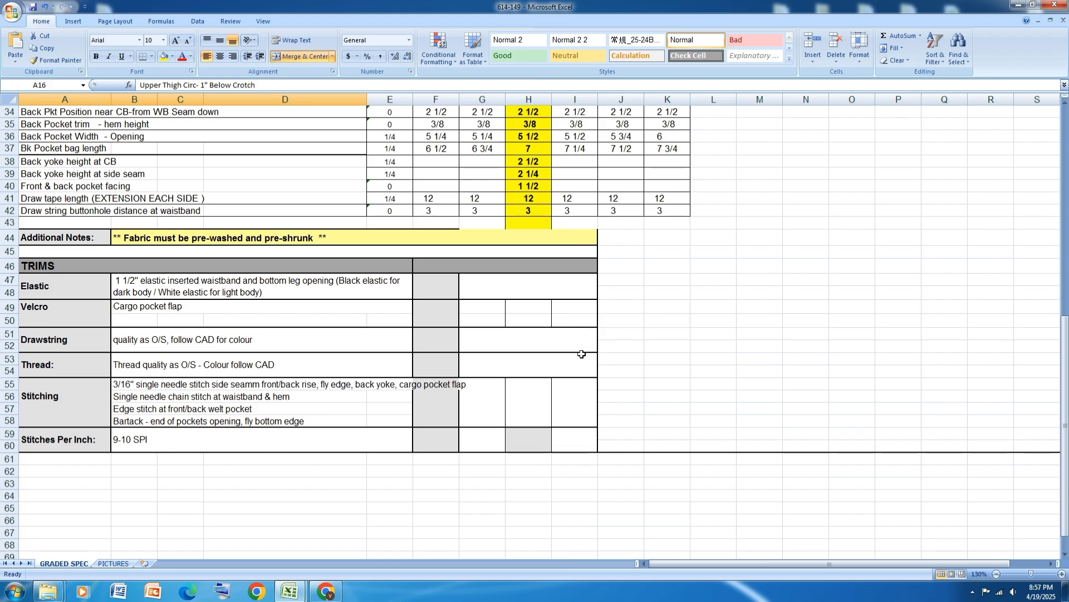
pyautogui.scroll(4, 581, 354)
pyautogui.scroll(5, 582, 355)
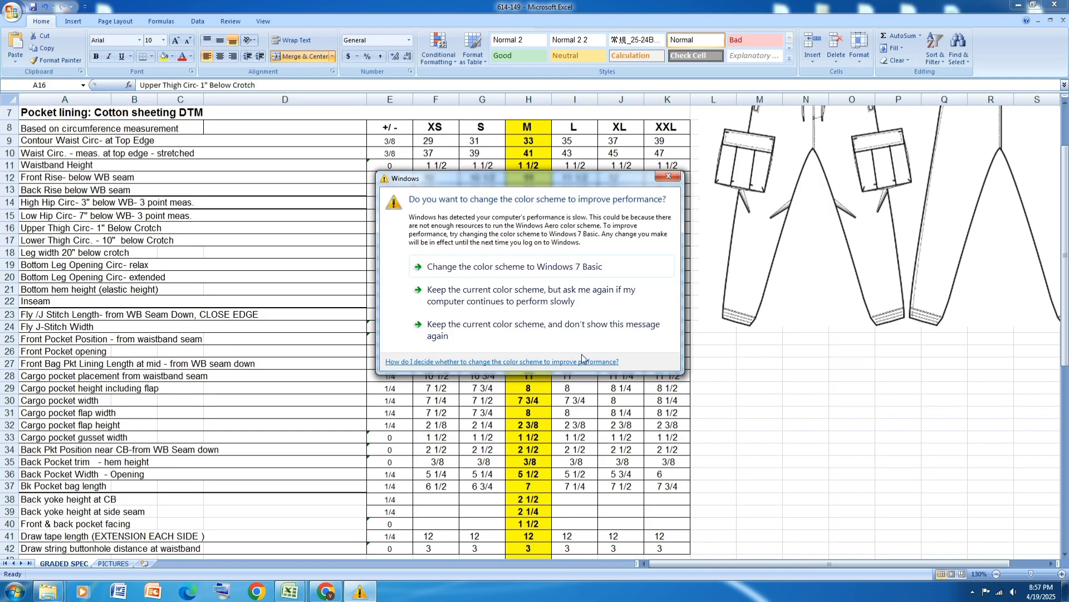
pyautogui.click(669, 176)
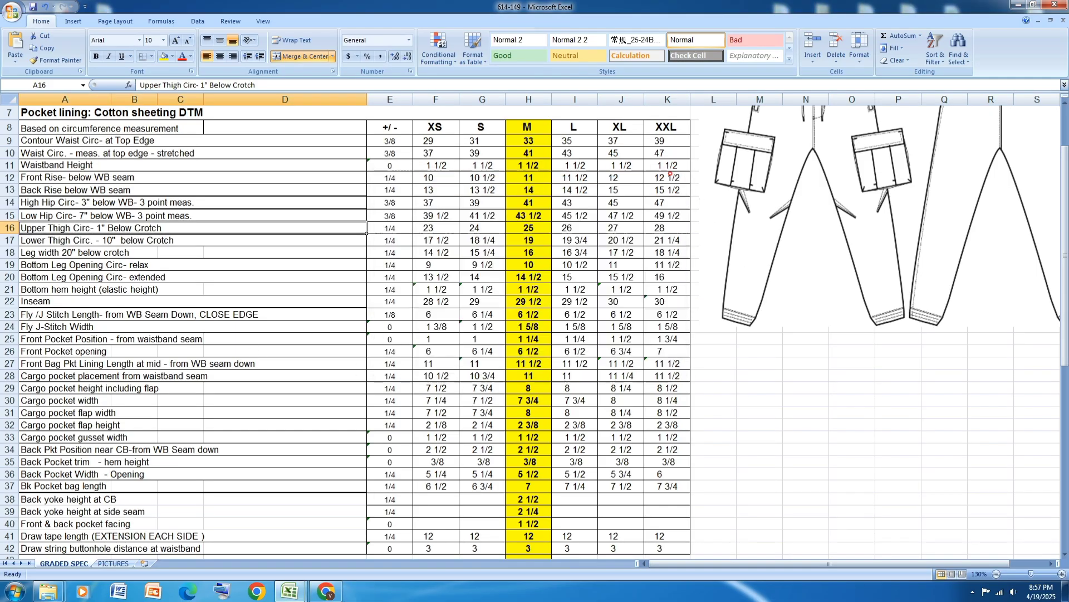
pyautogui.scroll(2, 497, 260)
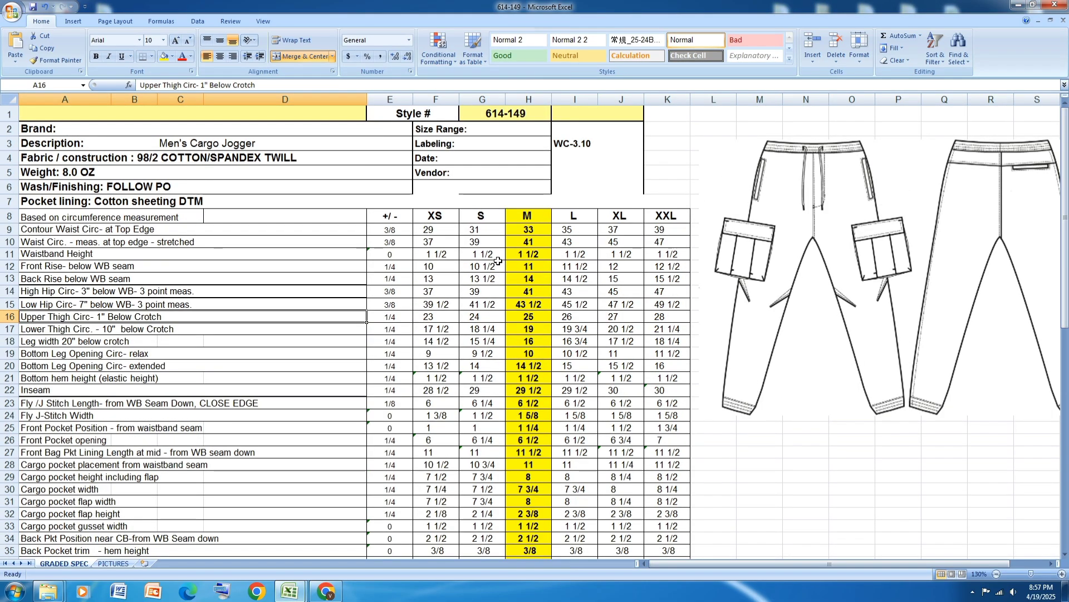
# Shrink the Excel window and place it beside the YMINC-614-149 folder window with the XS to XXL size columns showing.
pyautogui.click(1033, 5)
pyautogui.click(856, 256)
pyautogui.rightClick(856, 256)
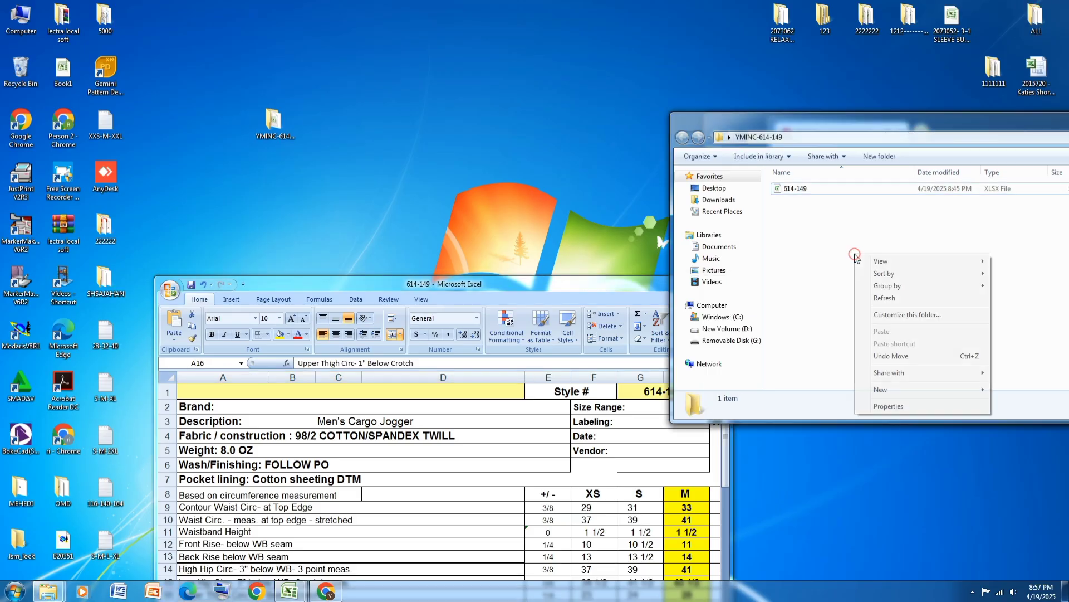
pyautogui.click(525, 277)
pyautogui.moveTo(526, 277); pyautogui.dragTo(369, 142)
pyautogui.click(557, 563)
pyautogui.click(557, 563)
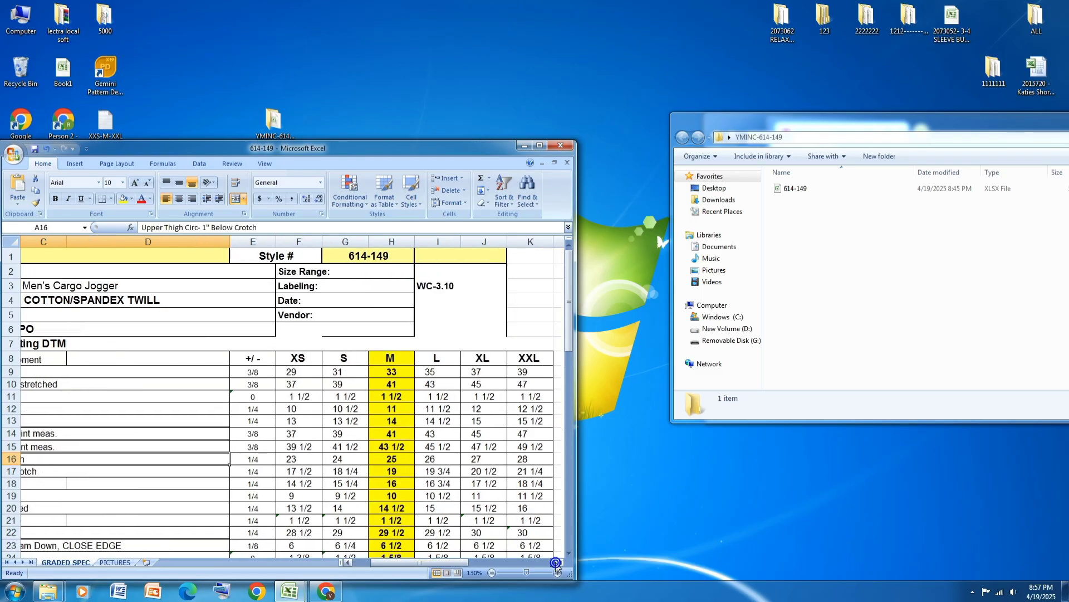
pyautogui.click(557, 562)
# Create a new text document with its default name in the YMINC-614-149 folder and open it in Notepad.
pyautogui.rightClick(832, 249)
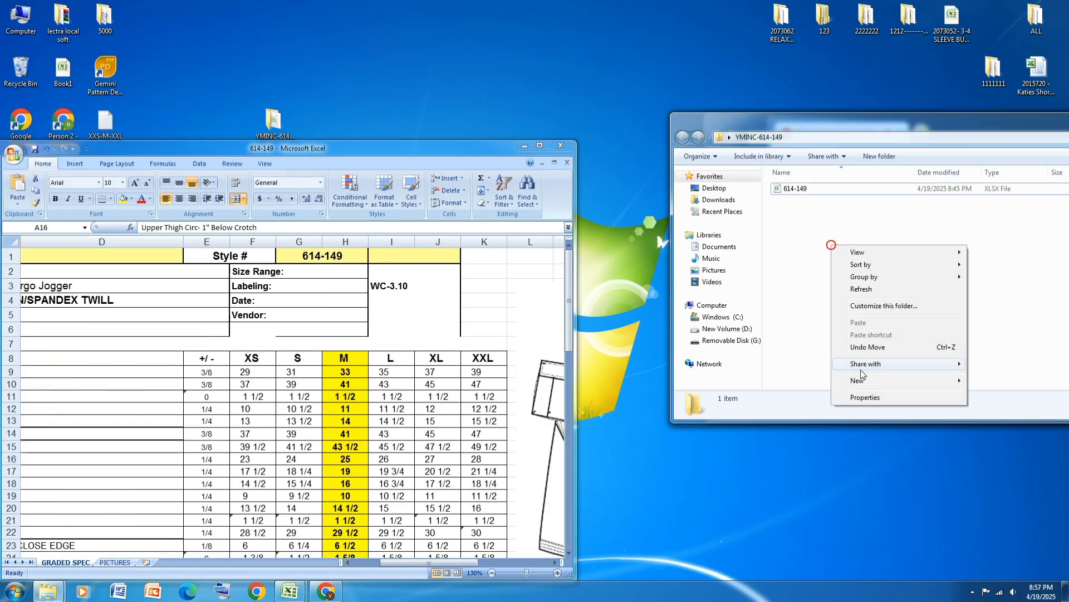
pyautogui.moveTo(860, 380)
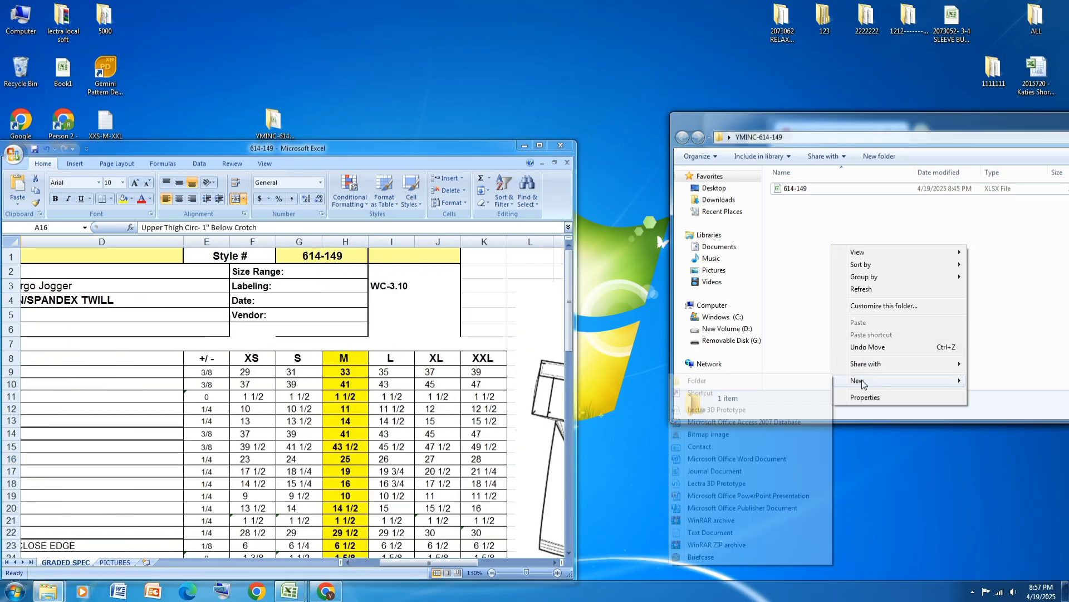
pyautogui.click(711, 532)
pyautogui.press('Return')
pyautogui.doubleClick(877, 201)
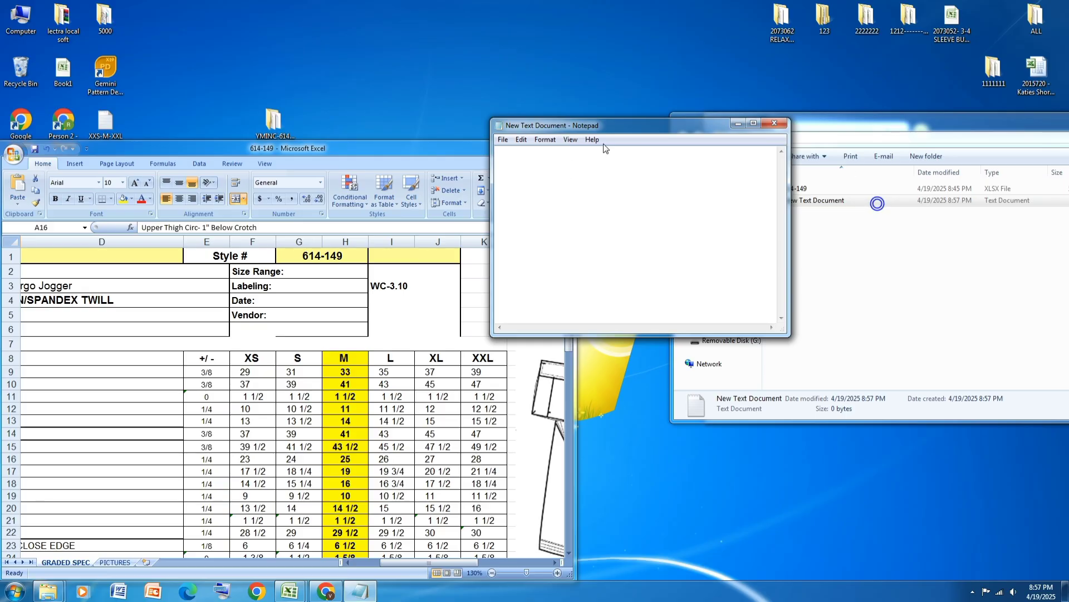
# List alpha, XS, S, *M, L, XL and XXL on separate lines in the text document, then save and close it.
pyautogui.moveTo(635, 125); pyautogui.dragTo(734, 118)
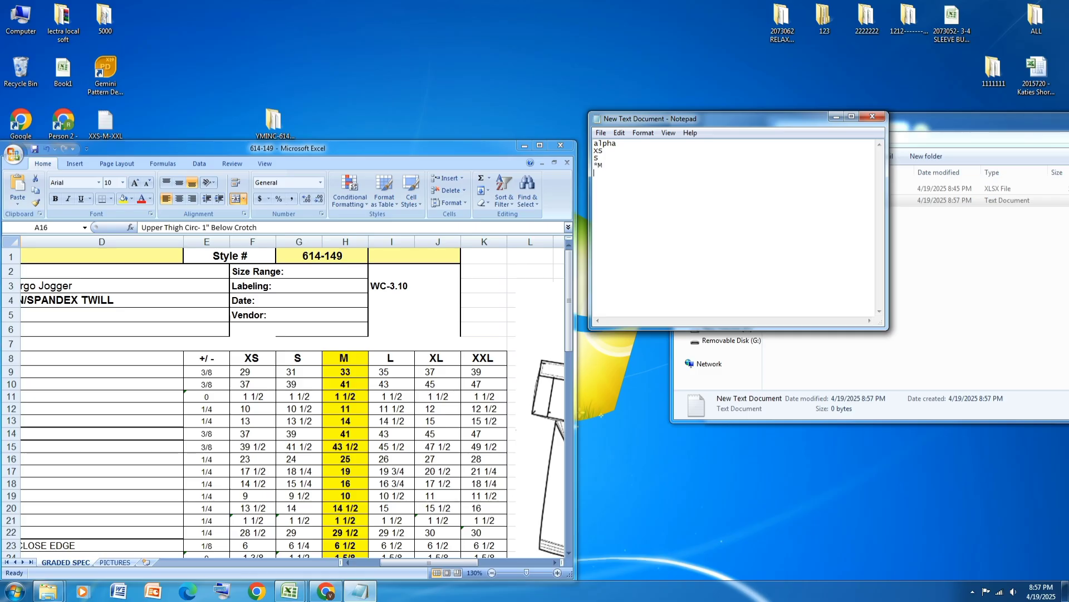
pyautogui.press('Return')
pyautogui.write('XXL')
pyautogui.click(601, 133)
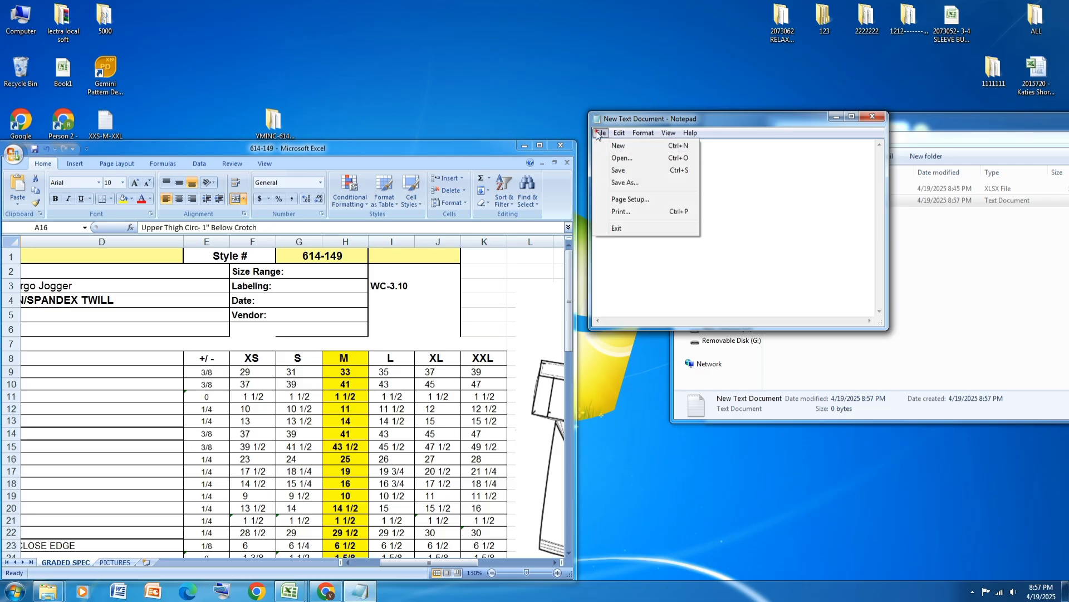
pyautogui.click(618, 170)
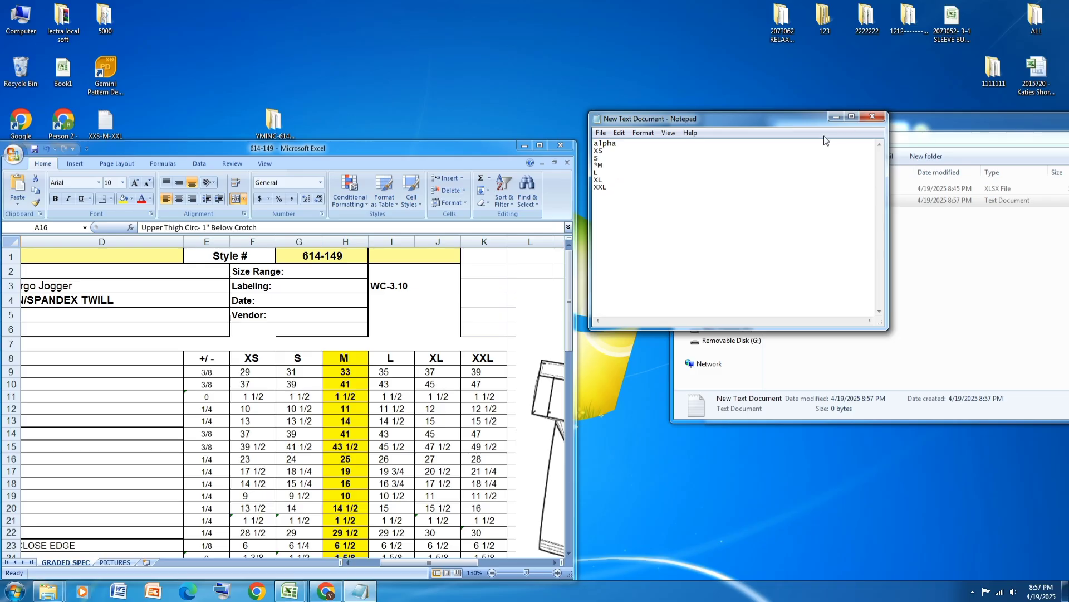
pyautogui.click(872, 117)
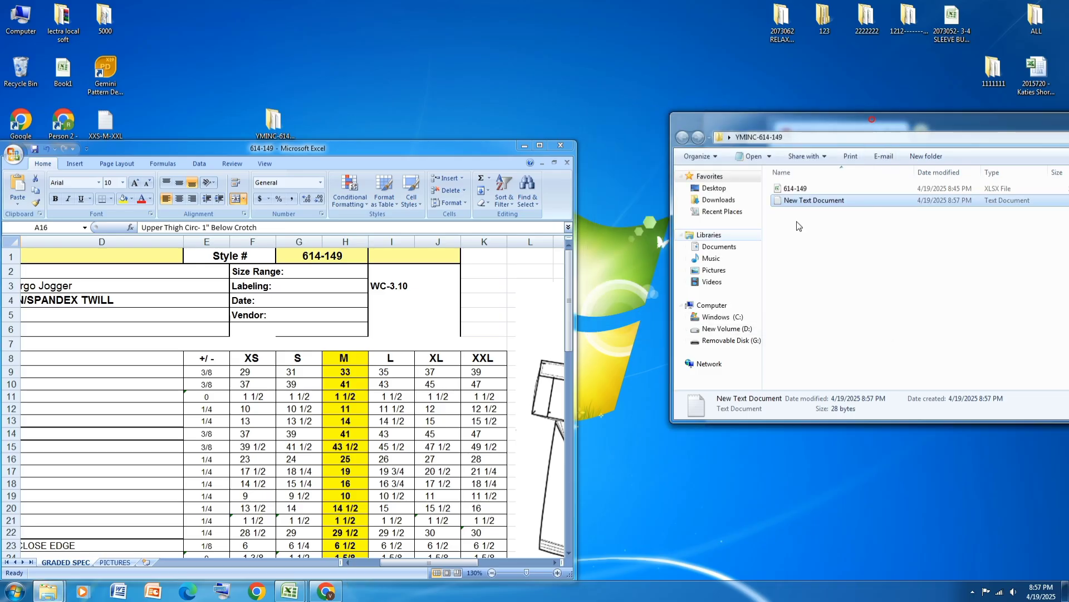
# Maximize the 614-149 workbook and bring the measurement descriptions on the GRADED SPEC sheet back into view.
pyautogui.click(540, 145)
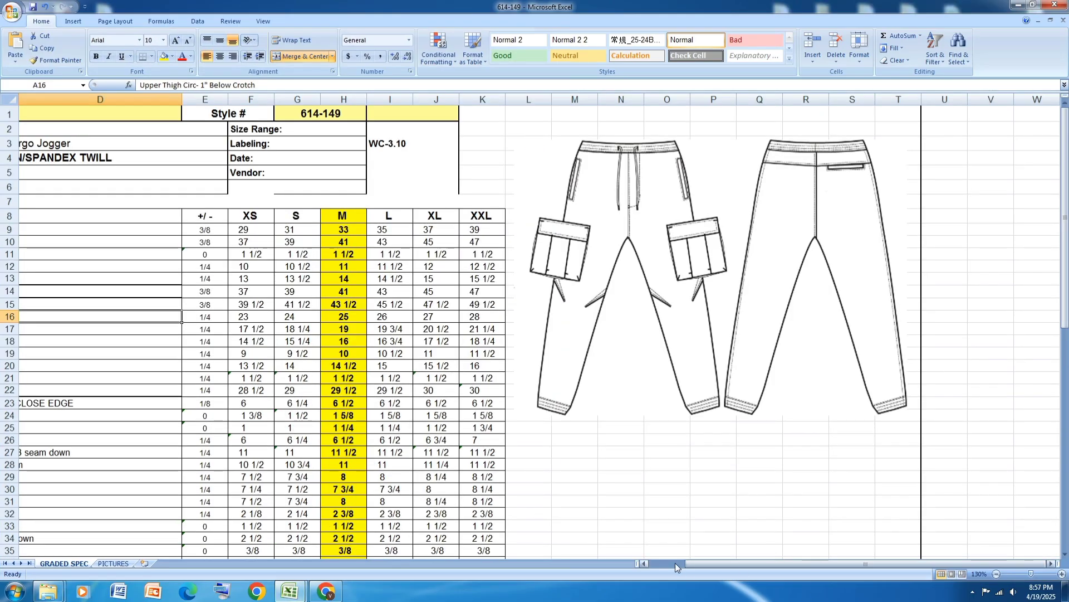
pyautogui.click(645, 563)
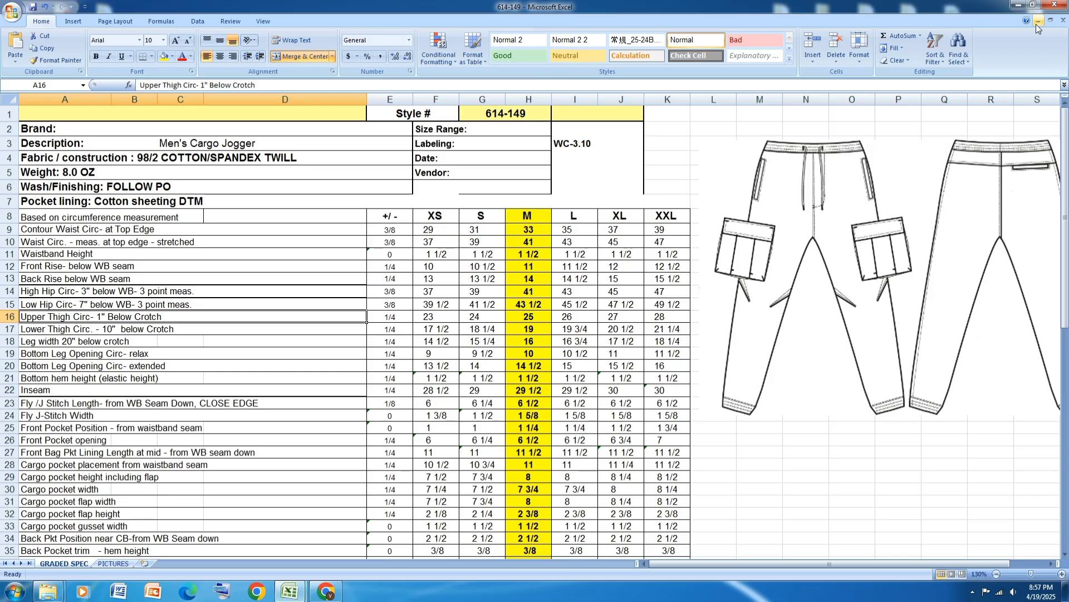
# Minimize the workbook and launch ModarisV8R1 from the desktop.
pyautogui.click(1018, 5)
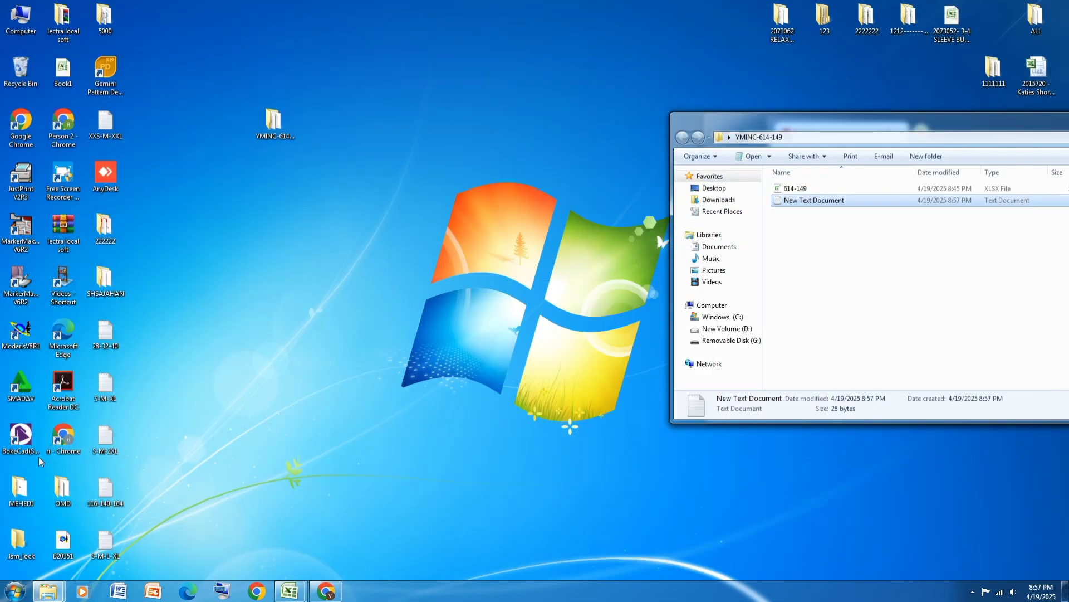
pyautogui.click(287, 142)
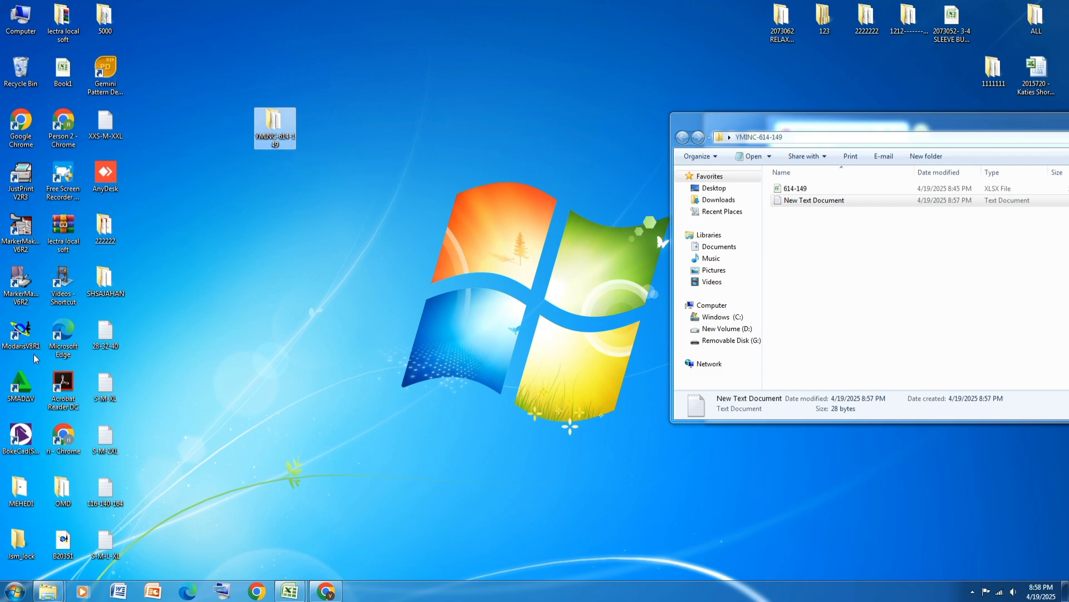
pyautogui.doubleClick(22, 334)
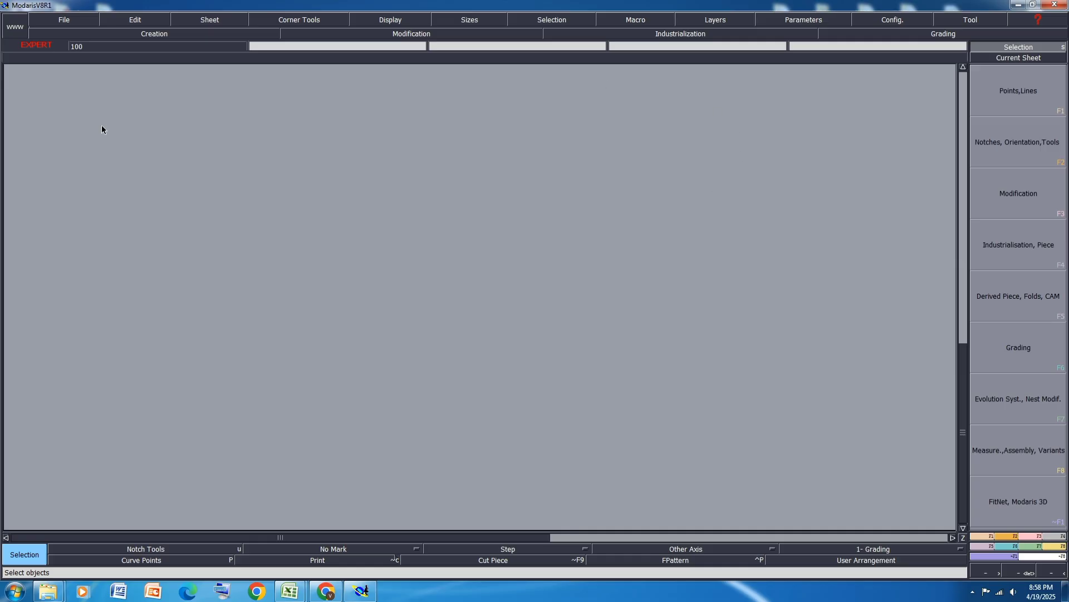
# Set the Open Model access path to the desktop folder YMINC-614-149, apply it to all the other directories and confirm.
pyautogui.click(65, 20)
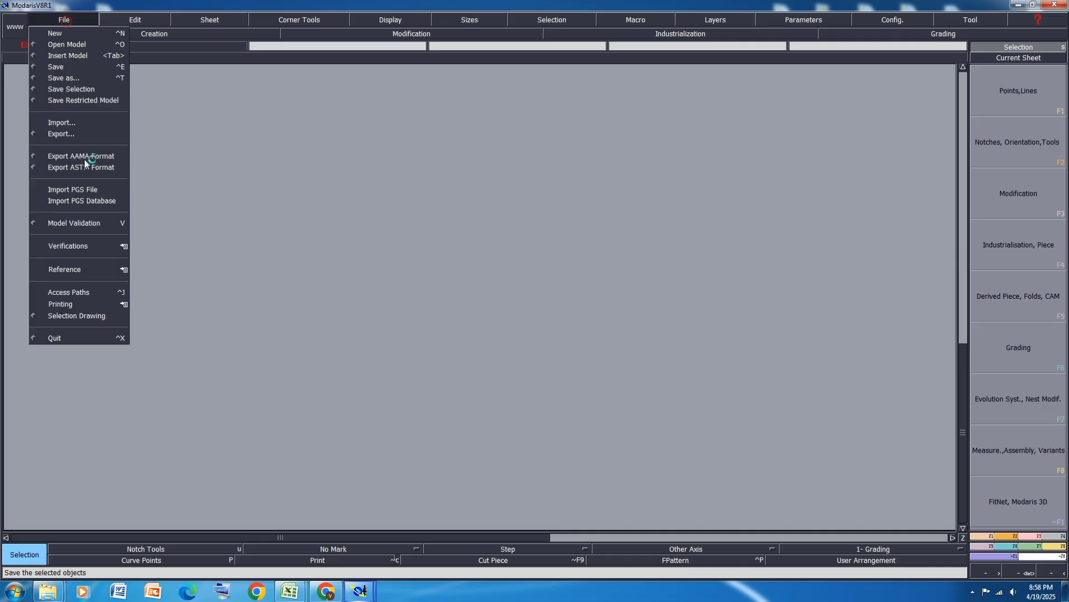
pyautogui.click(79, 292)
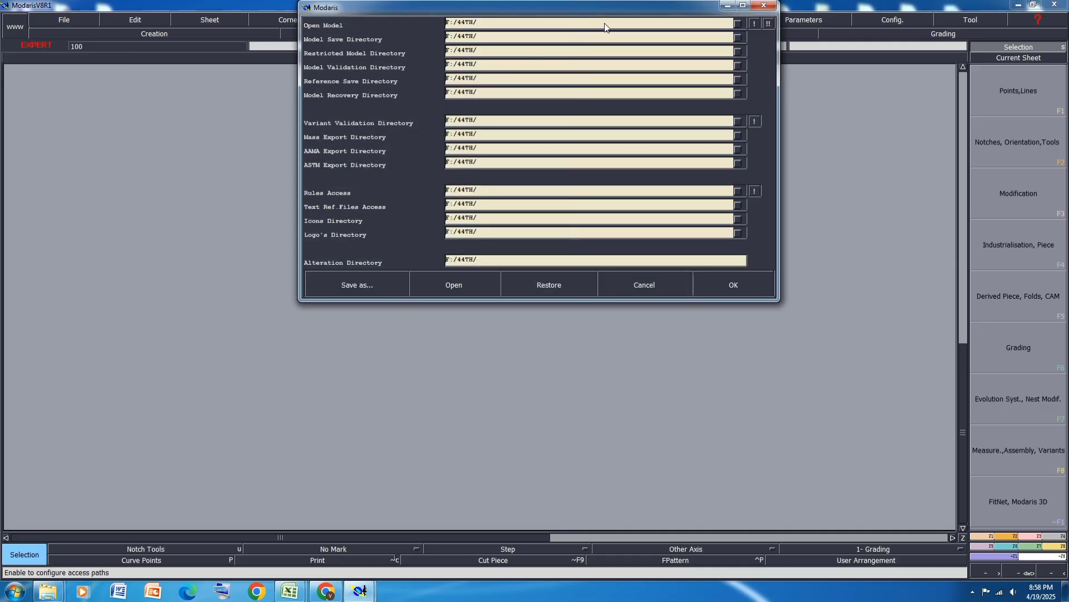
pyautogui.click(605, 23)
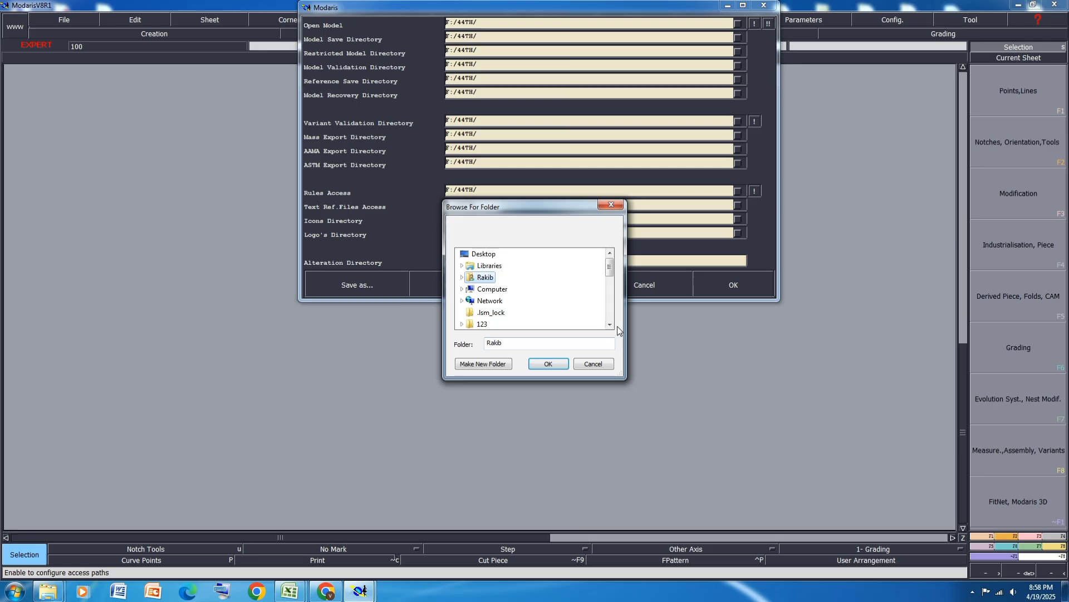
pyautogui.click(610, 324)
pyautogui.click(610, 324)
pyautogui.click(611, 324)
pyautogui.click(611, 324)
pyautogui.click(611, 324)
pyautogui.click(611, 324)
pyautogui.click(610, 324)
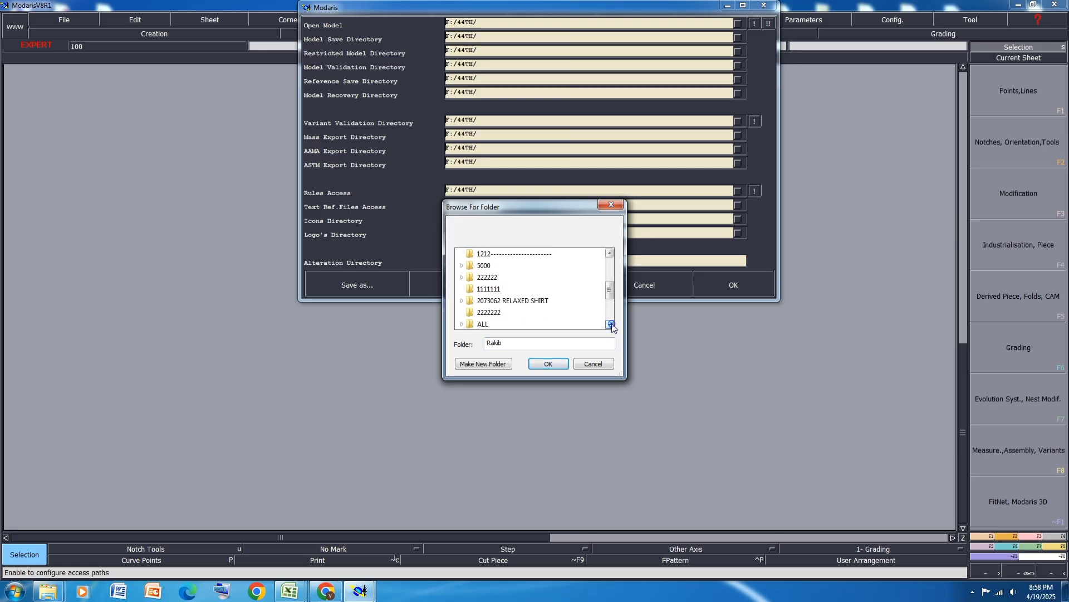
pyautogui.click(611, 324)
pyautogui.click(611, 324)
pyautogui.click(610, 324)
pyautogui.click(610, 324)
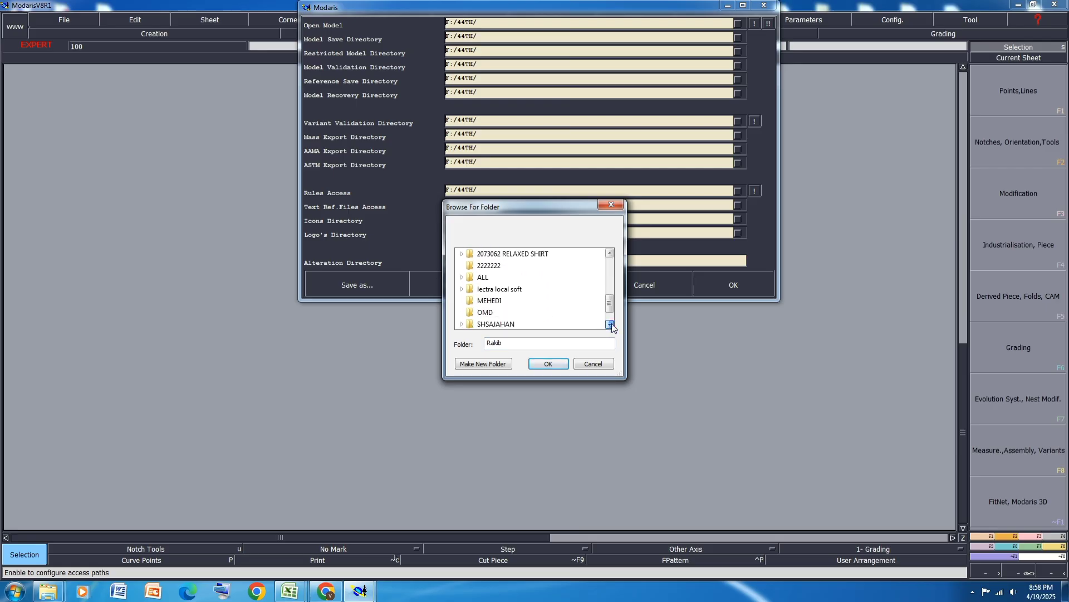
pyautogui.click(611, 324)
pyautogui.click(611, 324)
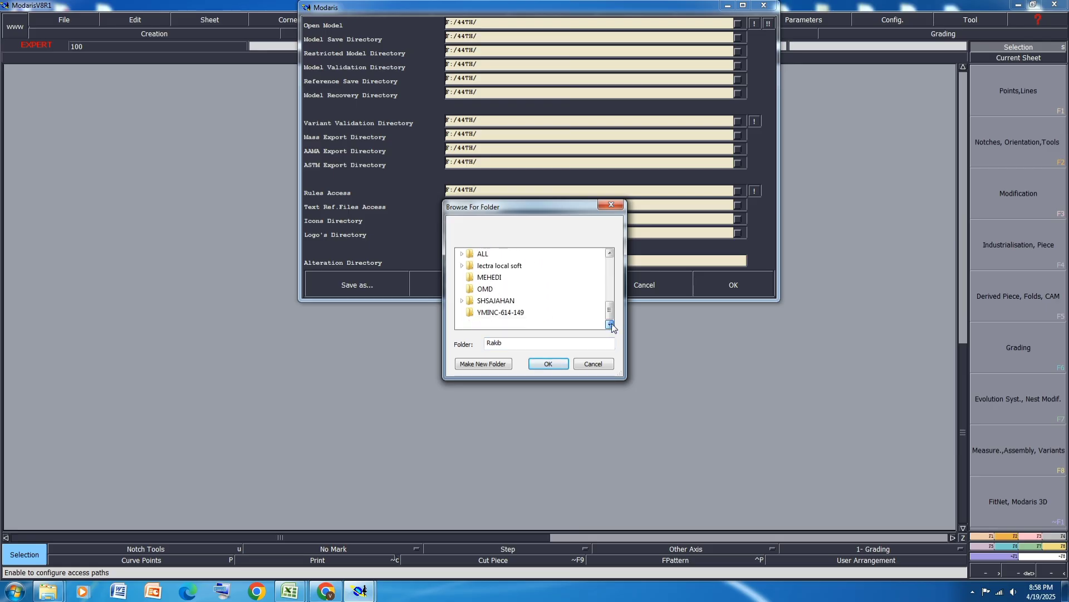
pyautogui.click(512, 313)
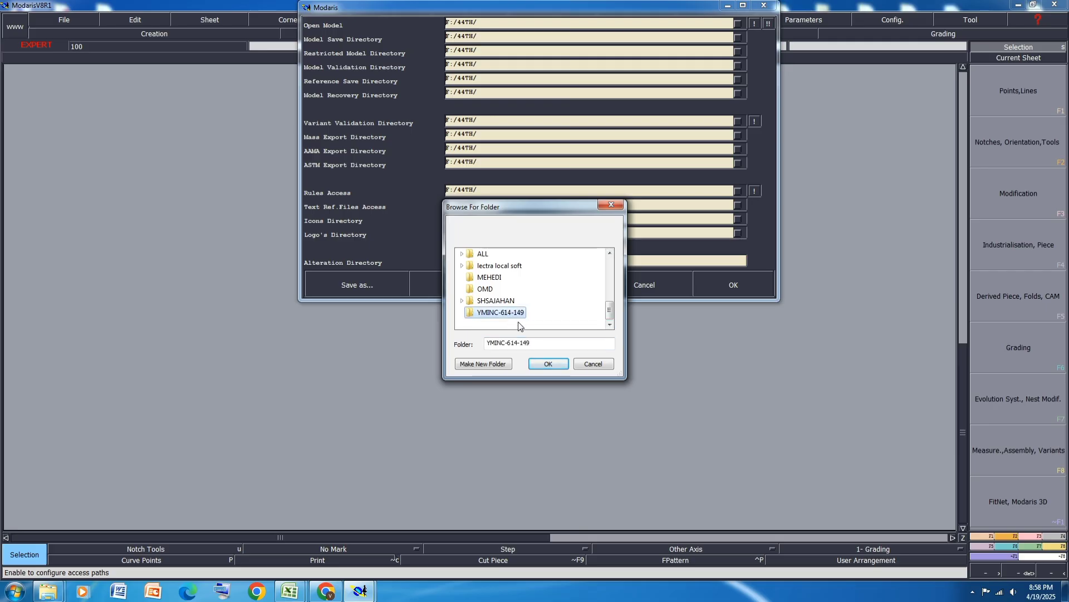
pyautogui.click(544, 362)
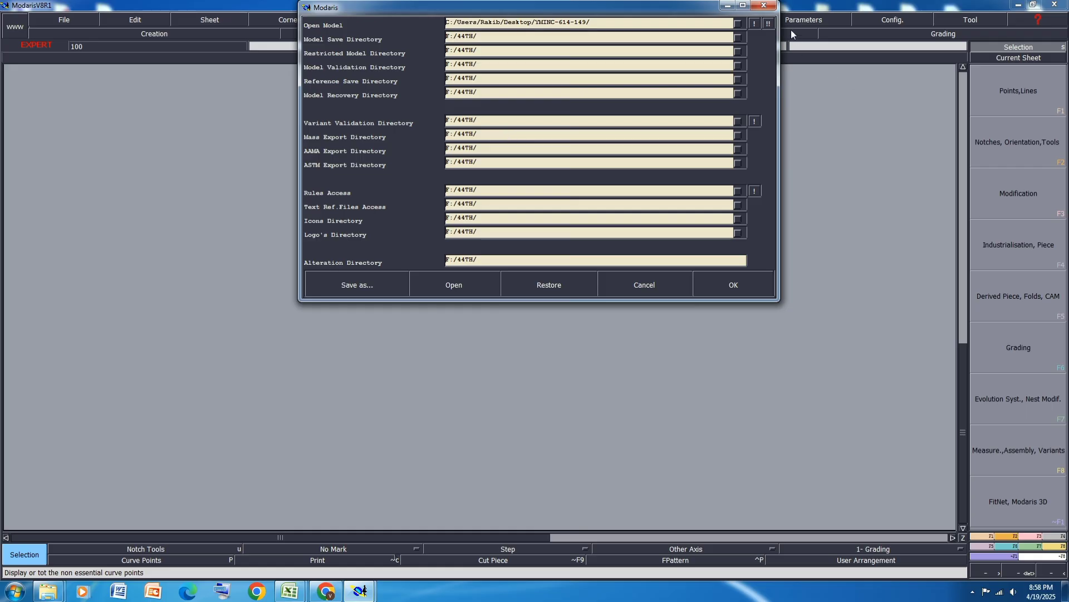
pyautogui.click(770, 24)
pyautogui.click(736, 287)
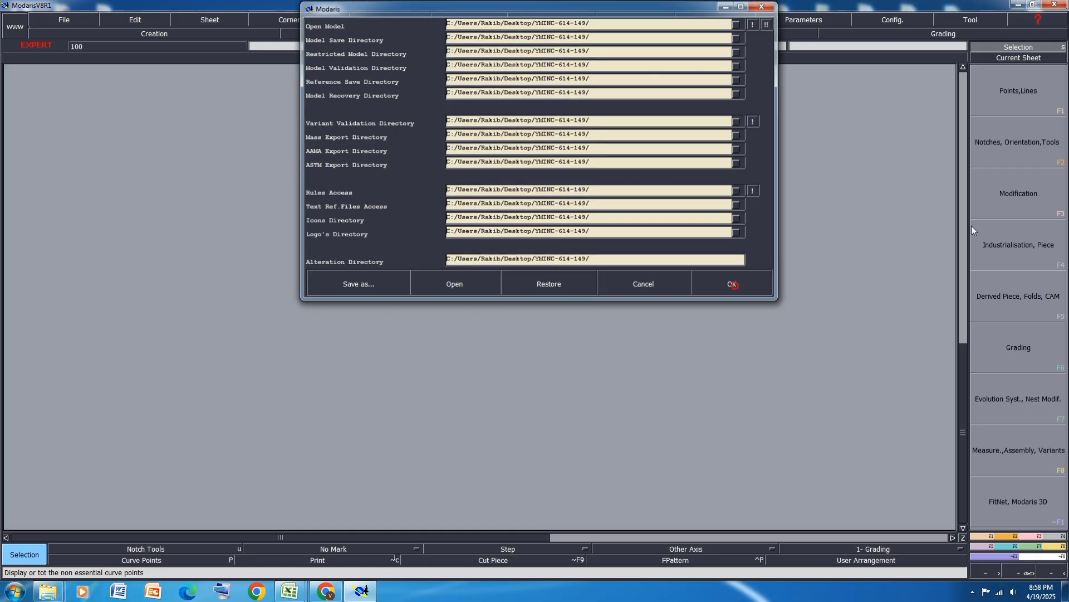
# Create a new model named 614-149.
pyautogui.click(59, 20)
pyautogui.click(61, 43)
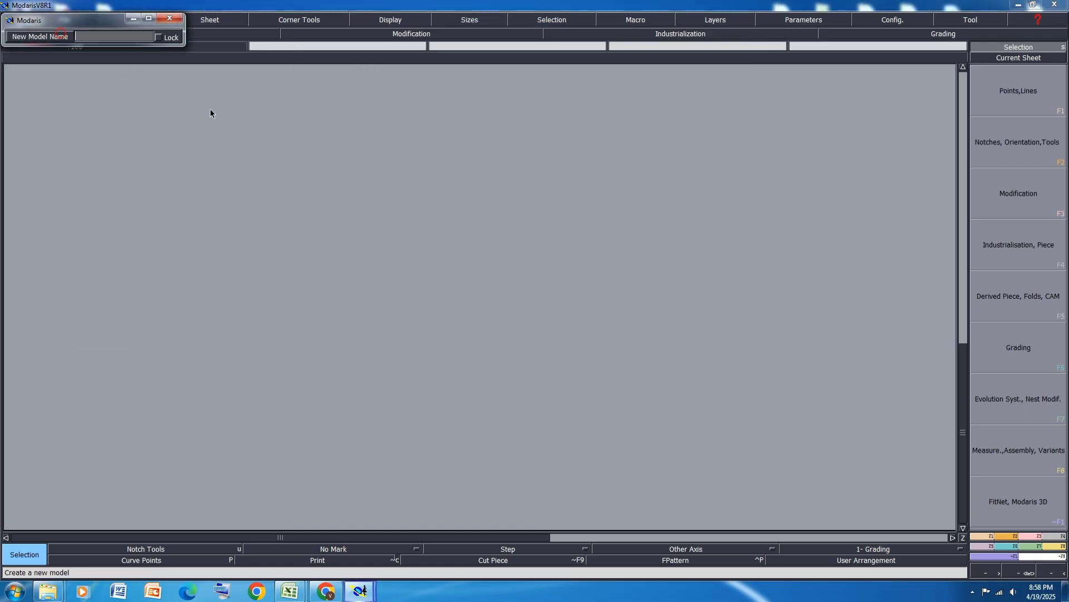
pyautogui.write('614-149')
pyautogui.press('Return')
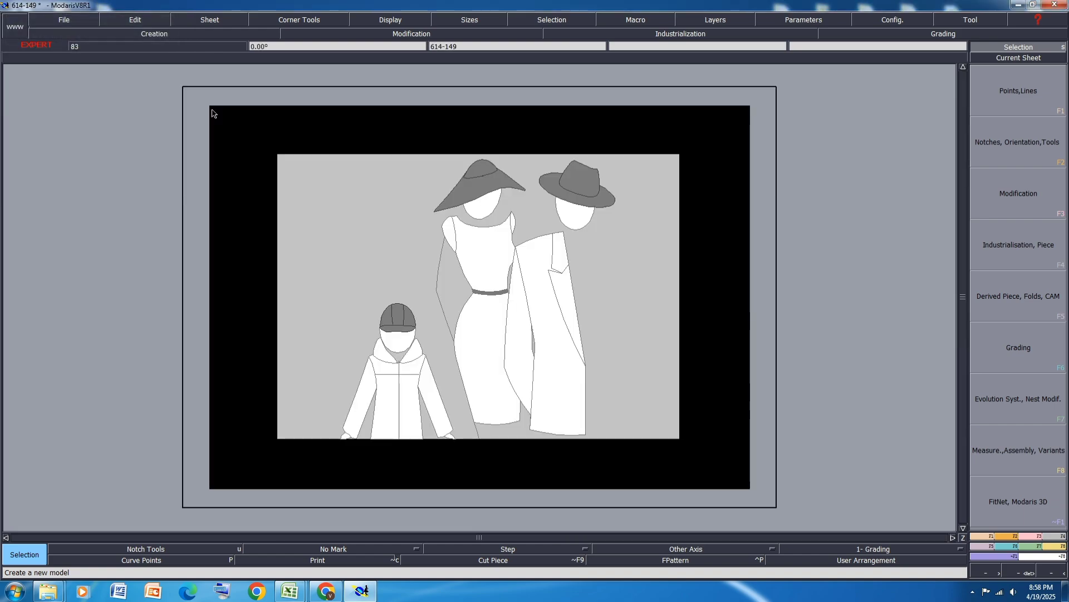
# Turn on the display of Sizes and the Title Block for the model.
pyautogui.click(388, 21)
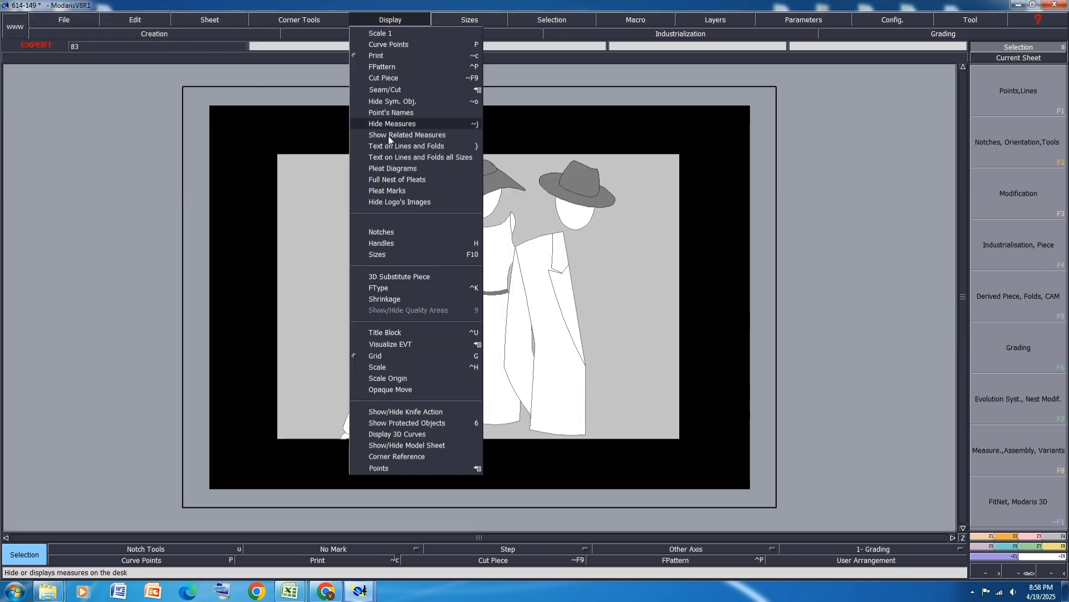
pyautogui.click(390, 254)
pyautogui.click(390, 19)
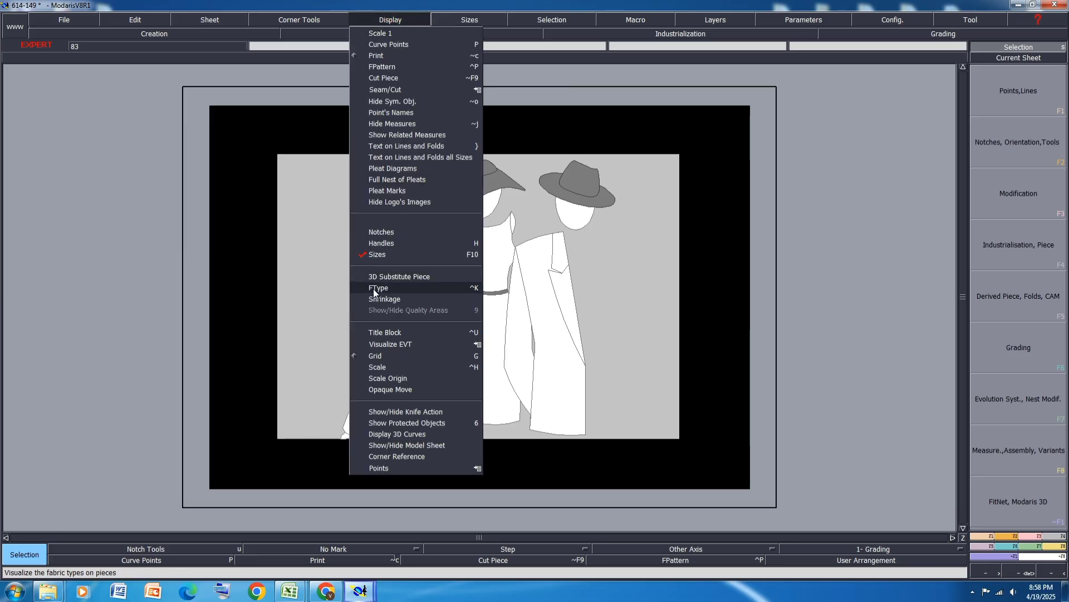
pyautogui.click(391, 332)
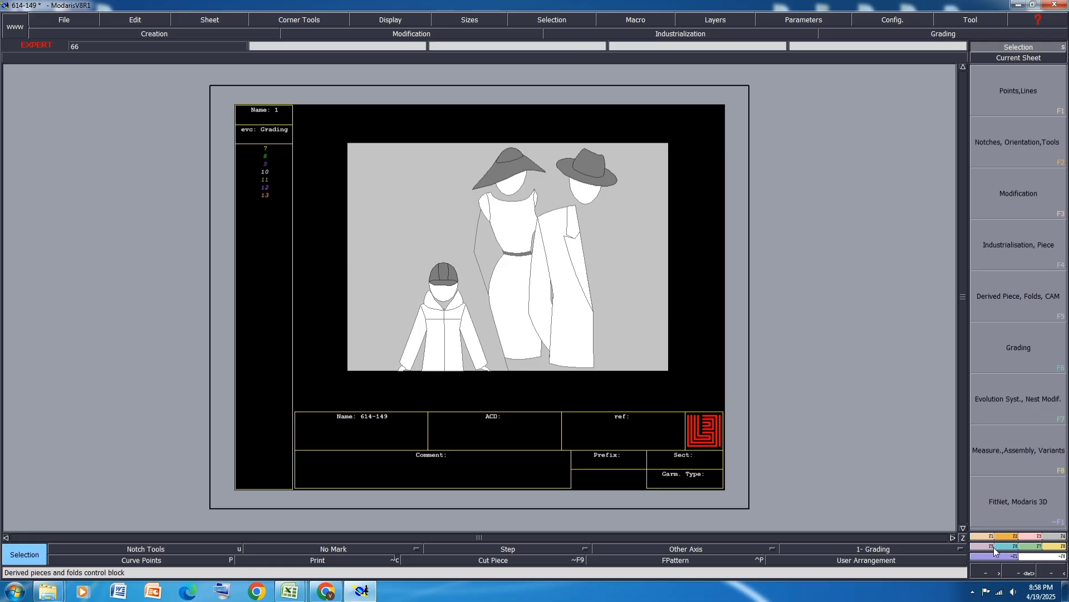
# Import New Text Document from the YMINC-614-149 folder as the model's size range (EVT), replacing the default numeric sizes.
pyautogui.click(1039, 546)
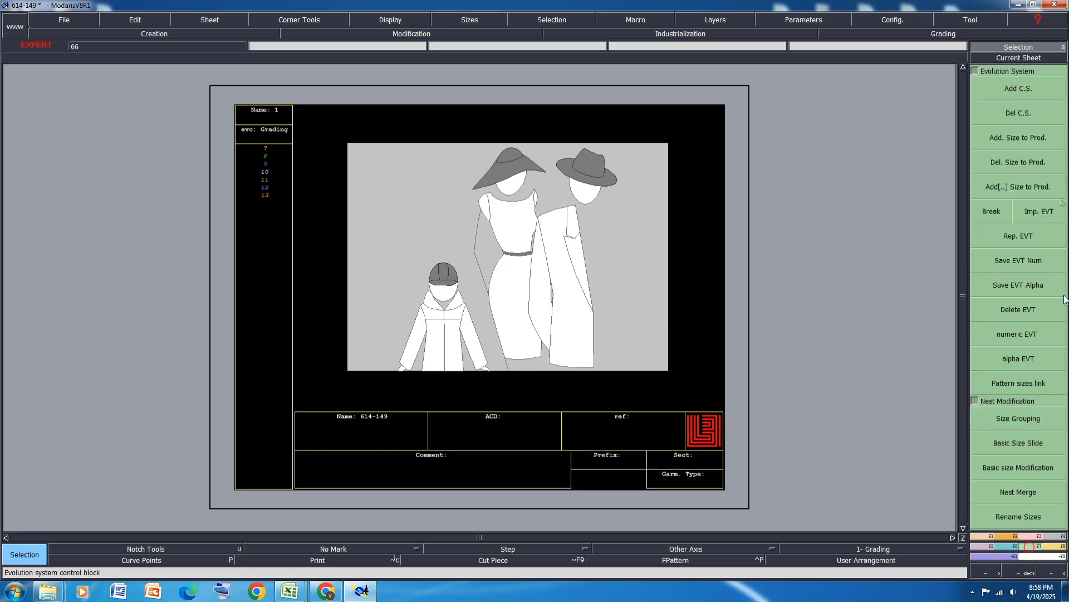
pyautogui.click(1040, 212)
pyautogui.click(464, 224)
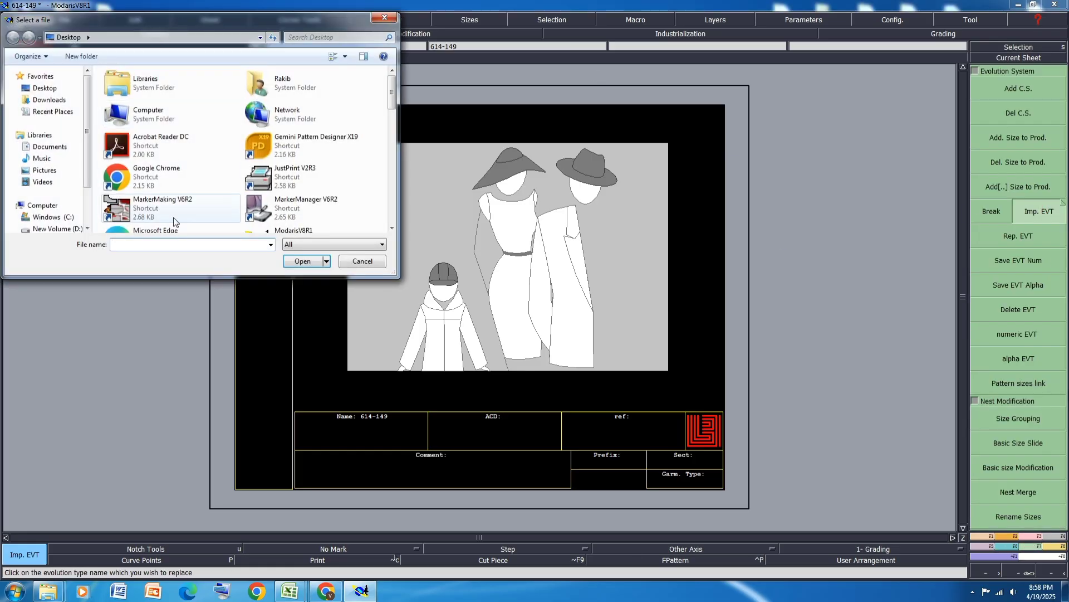
pyautogui.scroll(-5, 390, 230)
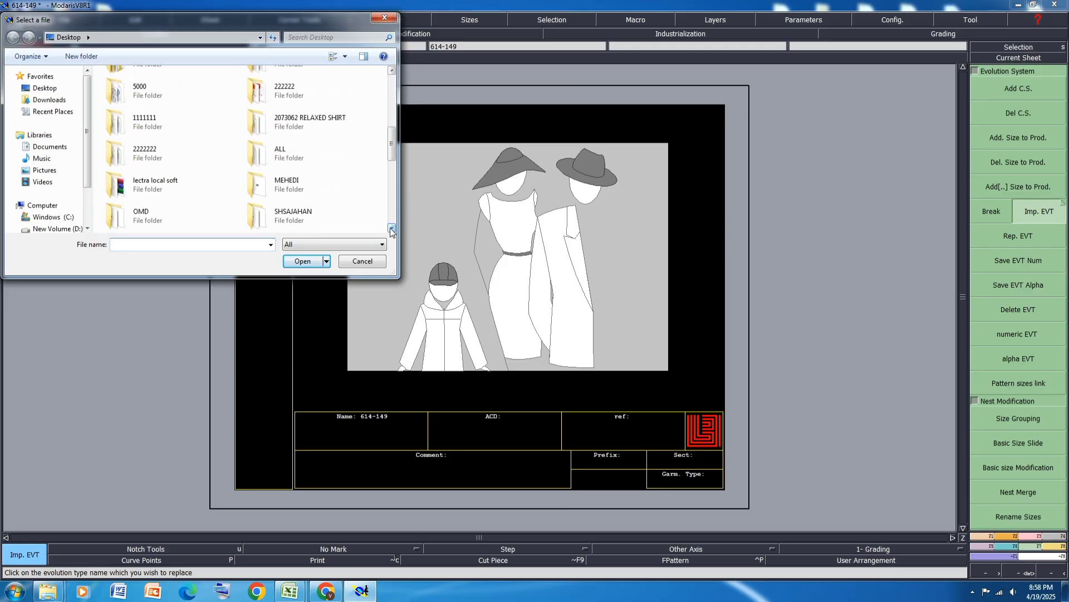
pyautogui.scroll(-3, 390, 228)
pyautogui.doubleClick(156, 180)
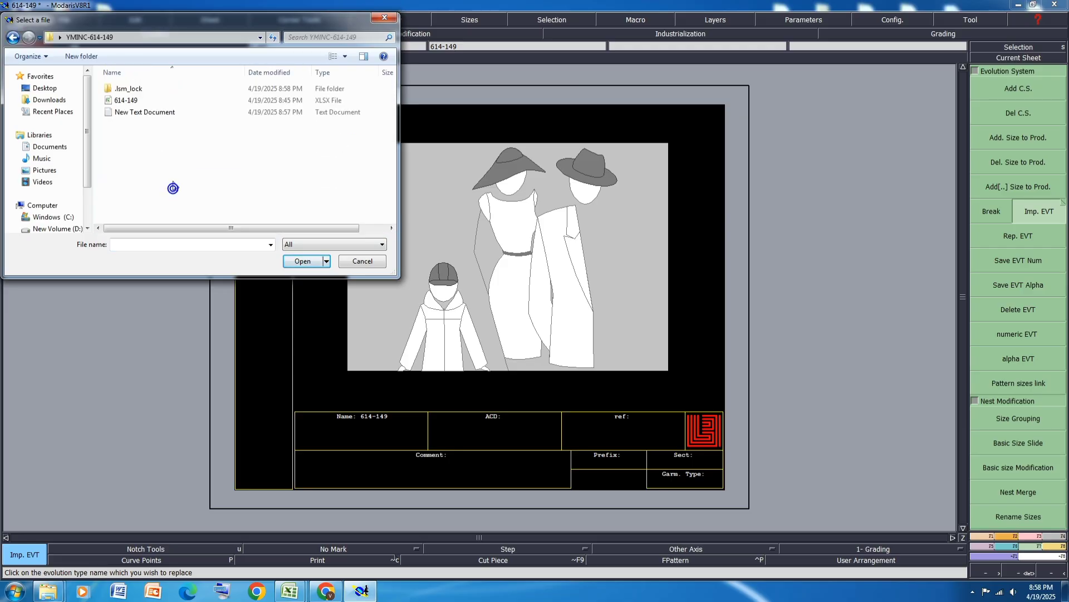
pyautogui.click(128, 101)
pyautogui.click(133, 112)
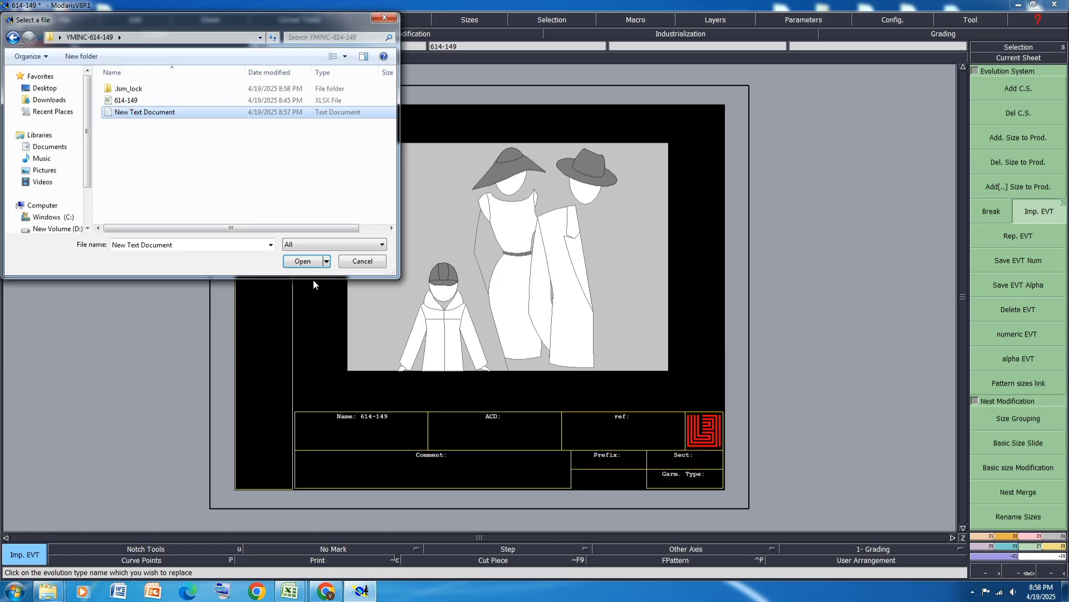
pyautogui.click(317, 260)
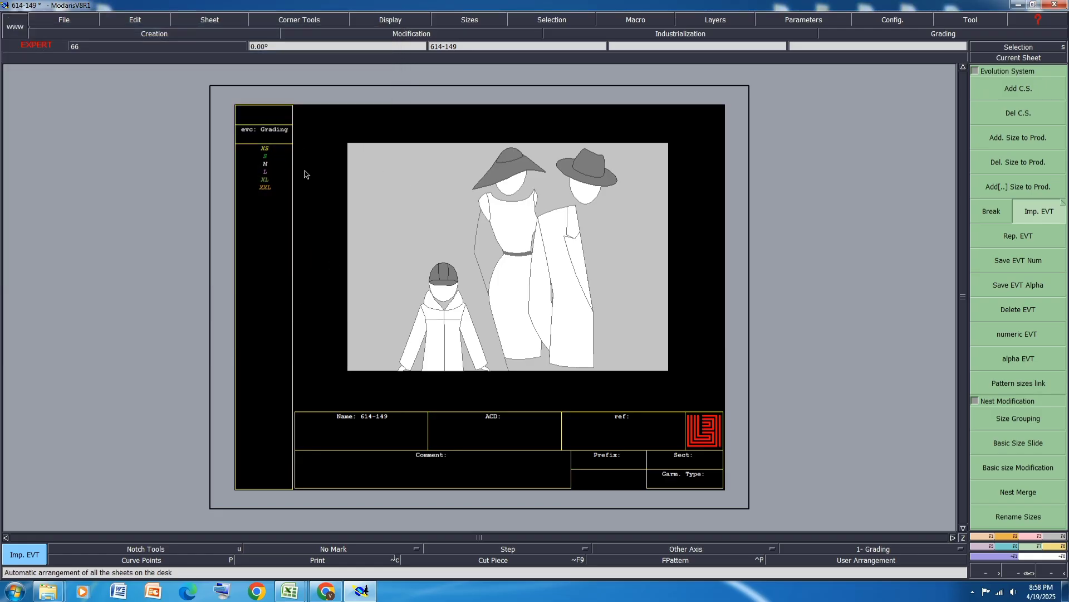
# Save the 614-149 model and continue past the anomalies warning.
pyautogui.click(64, 22)
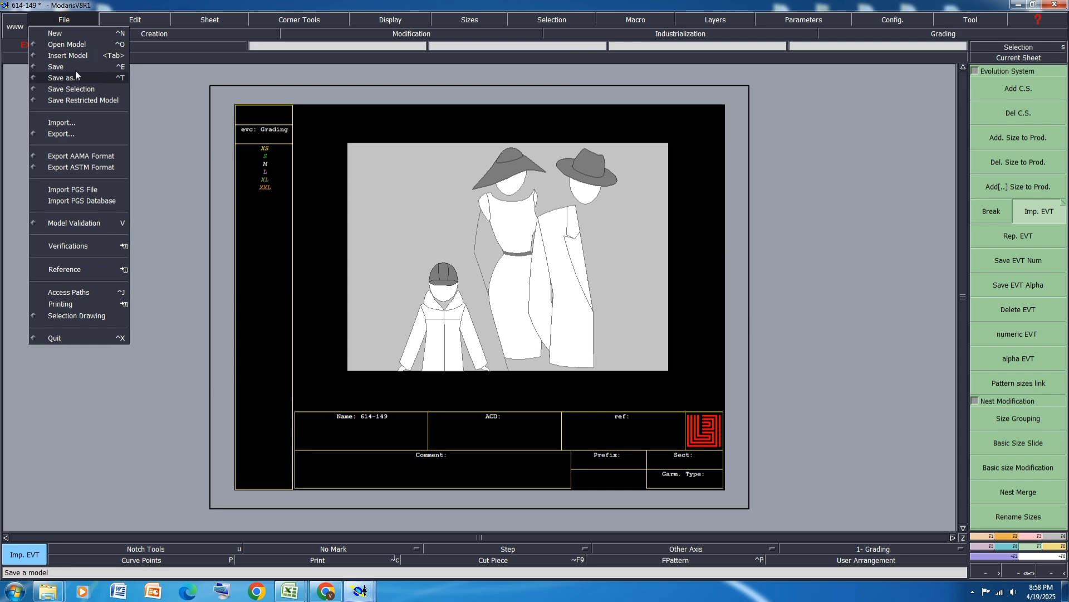
pyautogui.click(75, 70)
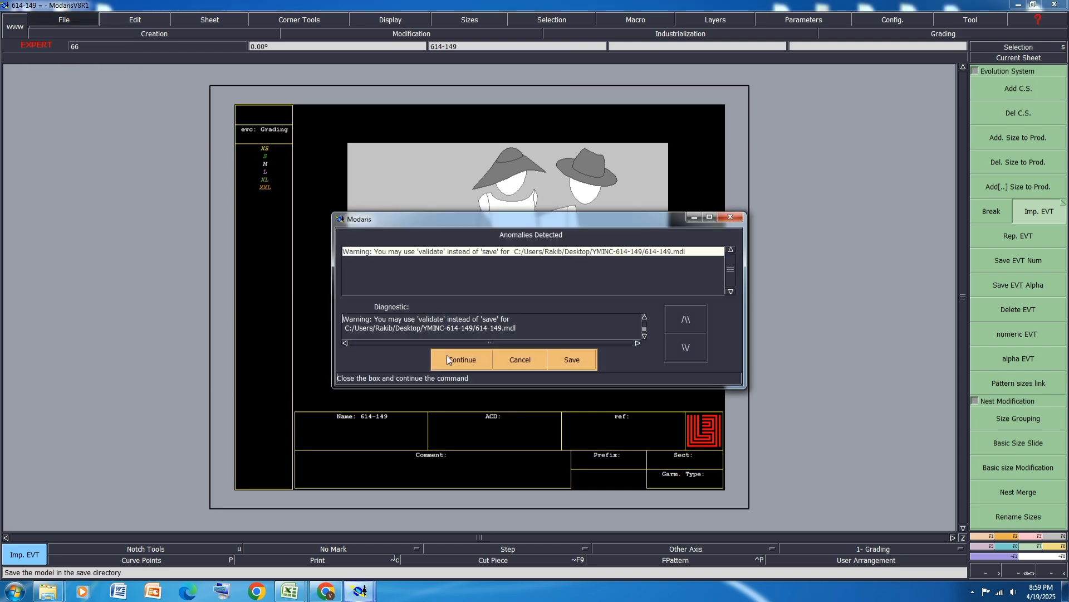
pyautogui.click(447, 358)
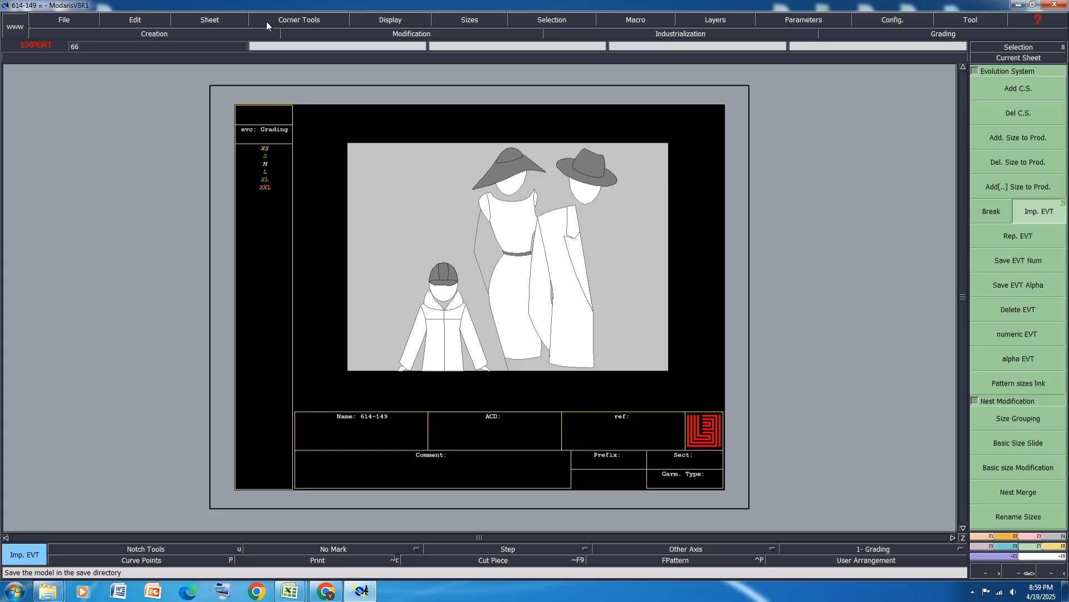
# Create a new blank sheet in the model, arrange all sheets on the desk and center the view on the new one.
pyautogui.click(217, 22)
pyautogui.click(230, 31)
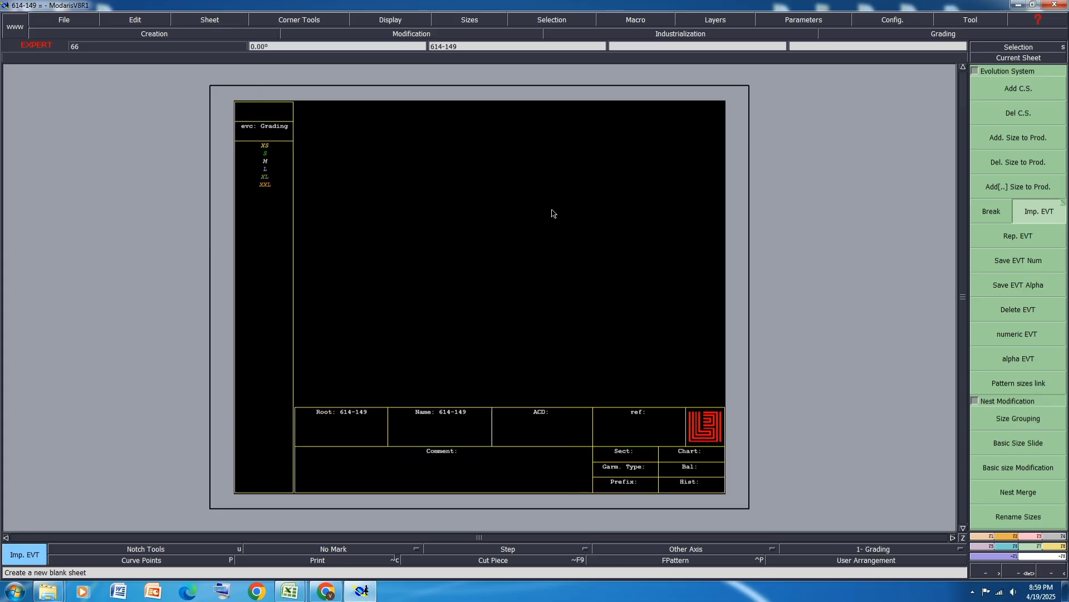
pyautogui.press('j')
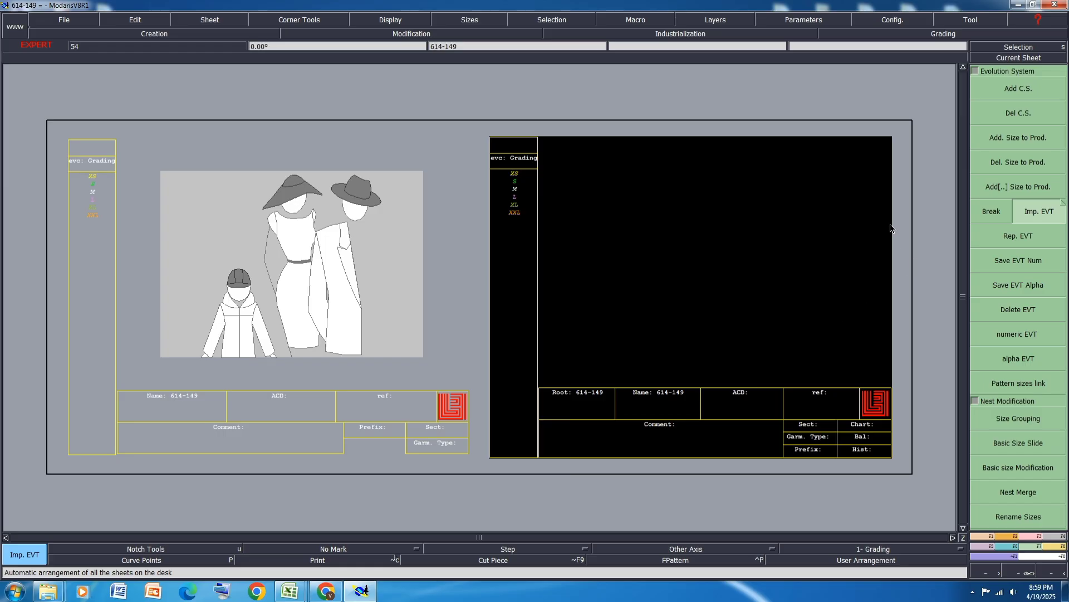
pyautogui.scroll(1, 893, 226)
pyautogui.press('Home')
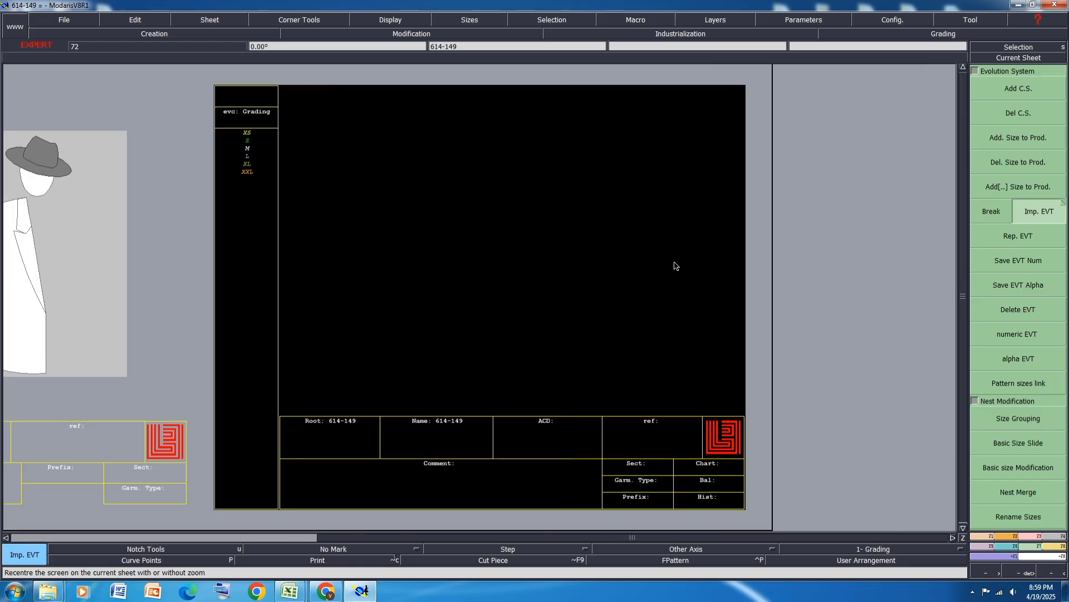
# Switch to the 614-149 workbook in Excel and fill the Contour Waist Circ- at Top Edge row with yellow.
pyautogui.moveTo(289, 590)
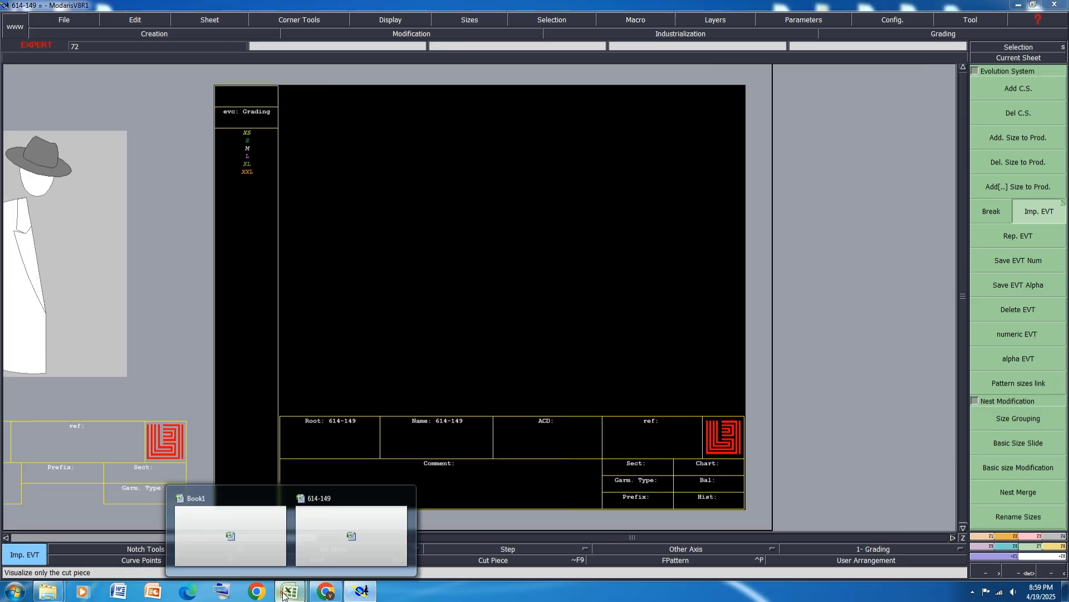
pyautogui.click(333, 535)
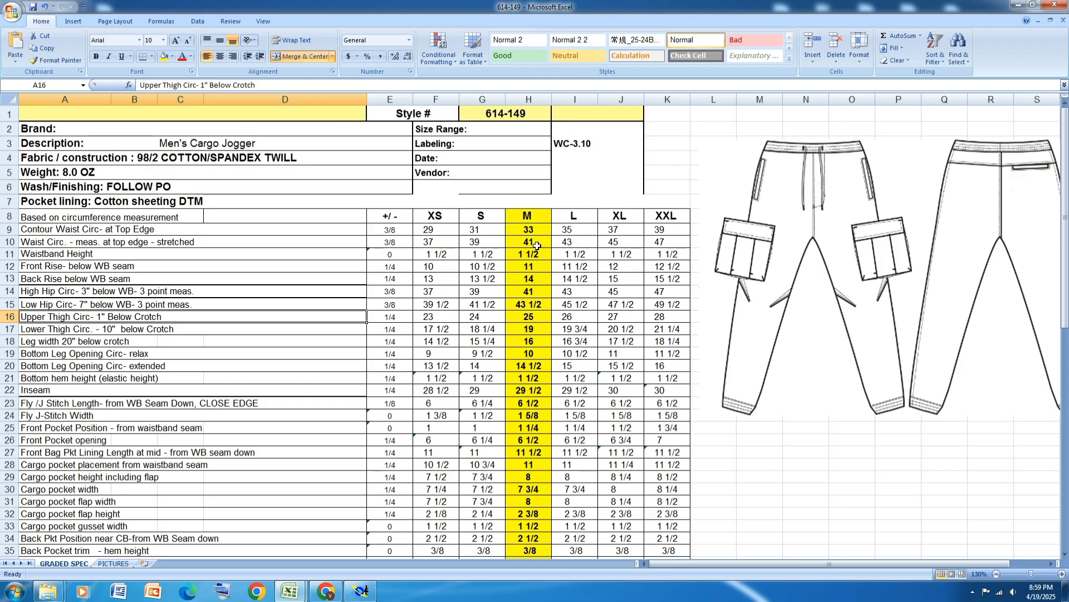
pyautogui.click(8, 229)
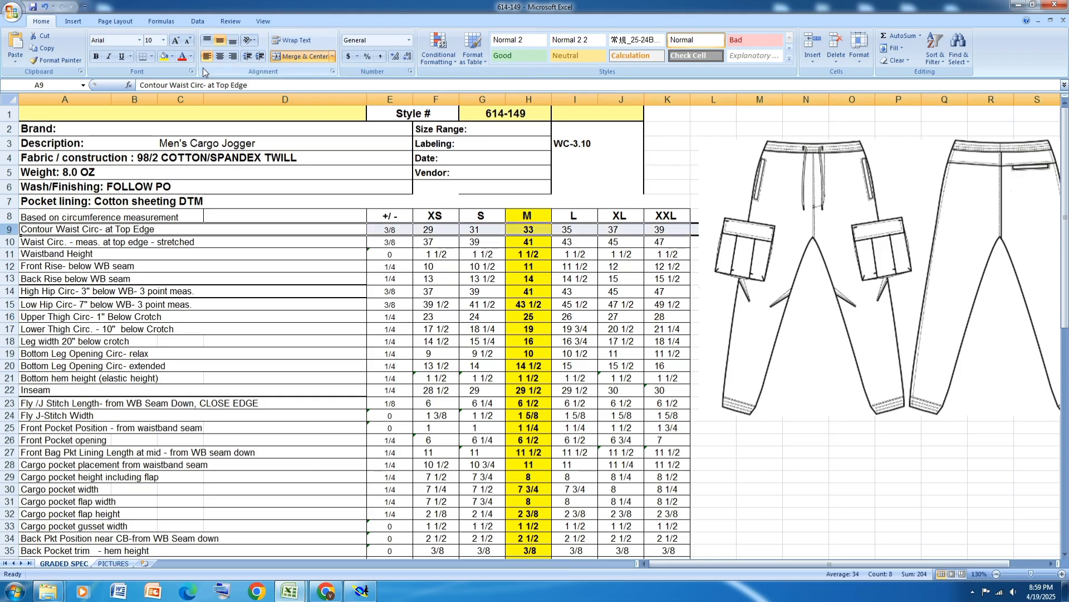
pyautogui.click(165, 56)
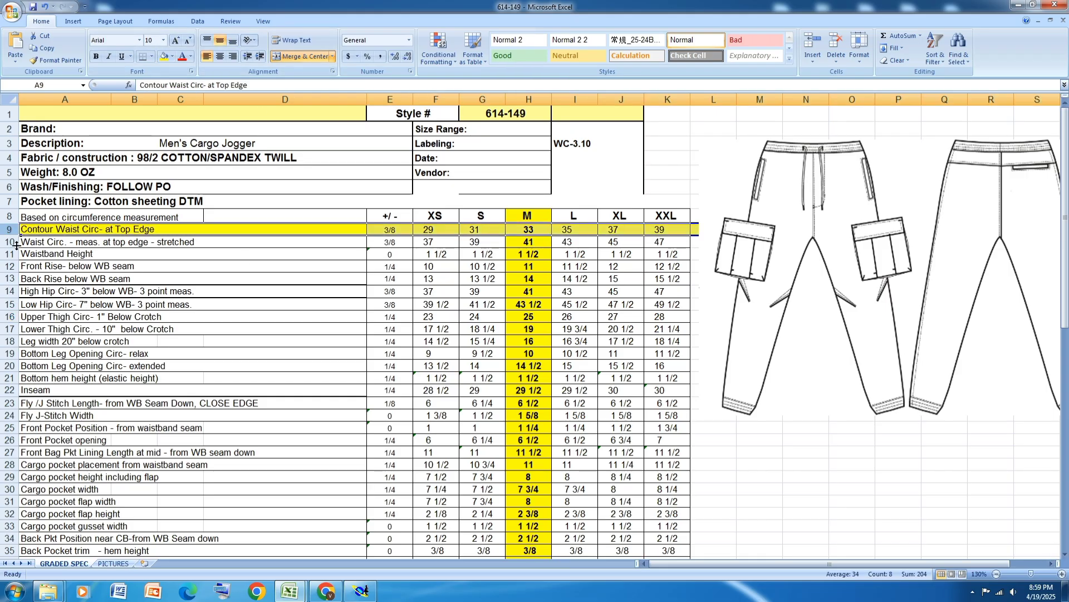
# Select the stretched Waist Circ. row and the Waistband Height row in turn to review their graded measurements.
pyautogui.click(10, 242)
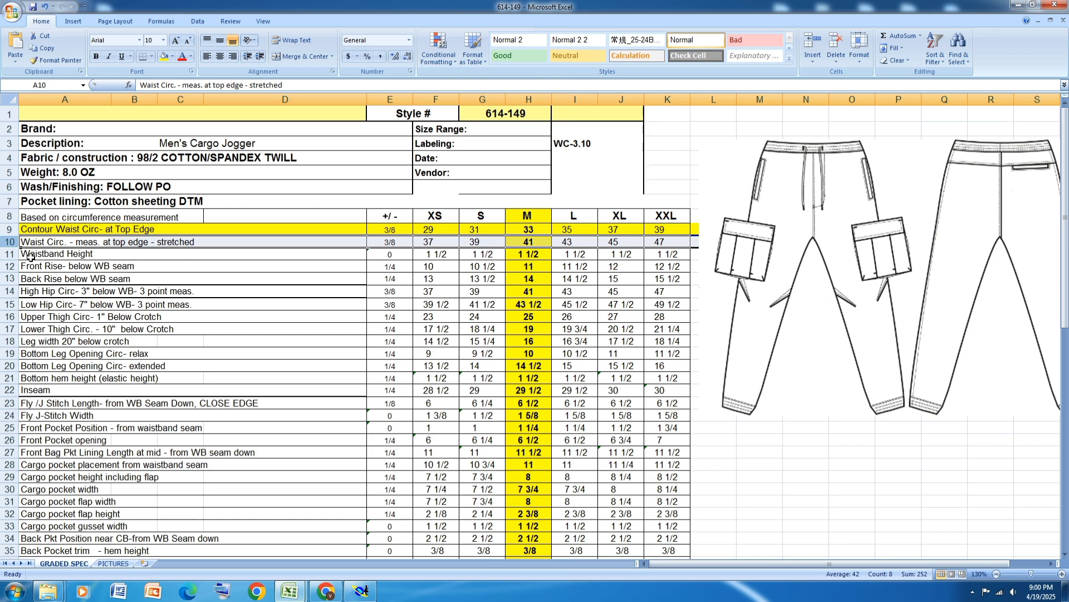
pyautogui.click(10, 254)
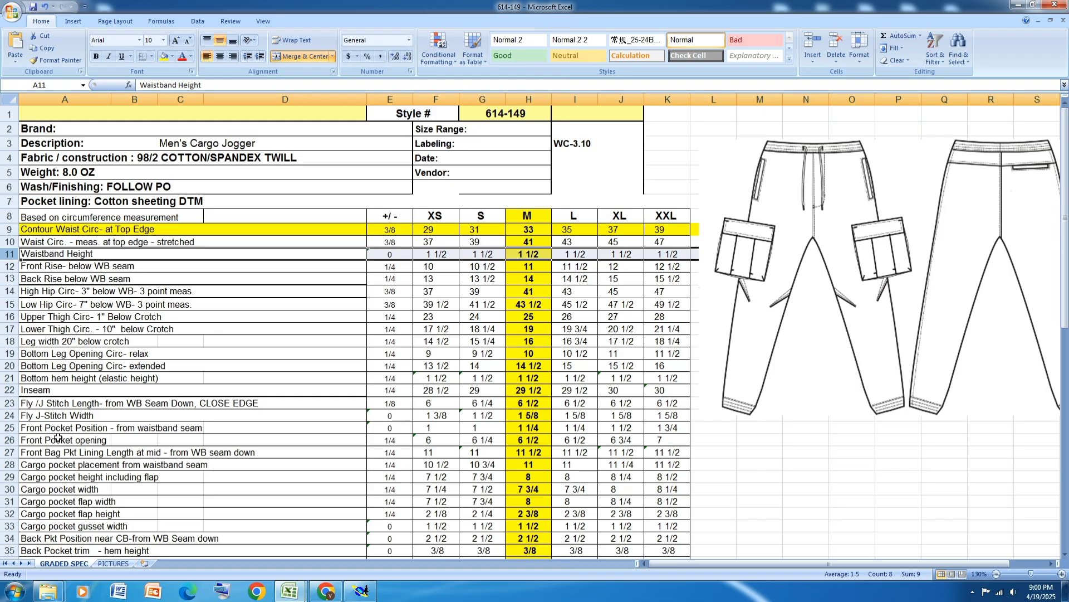
# Review the rest of the graded spec, from the pocket and yoke measurements down to the additional notes, trims and stitching details.
pyautogui.scroll(-2, 184, 383)
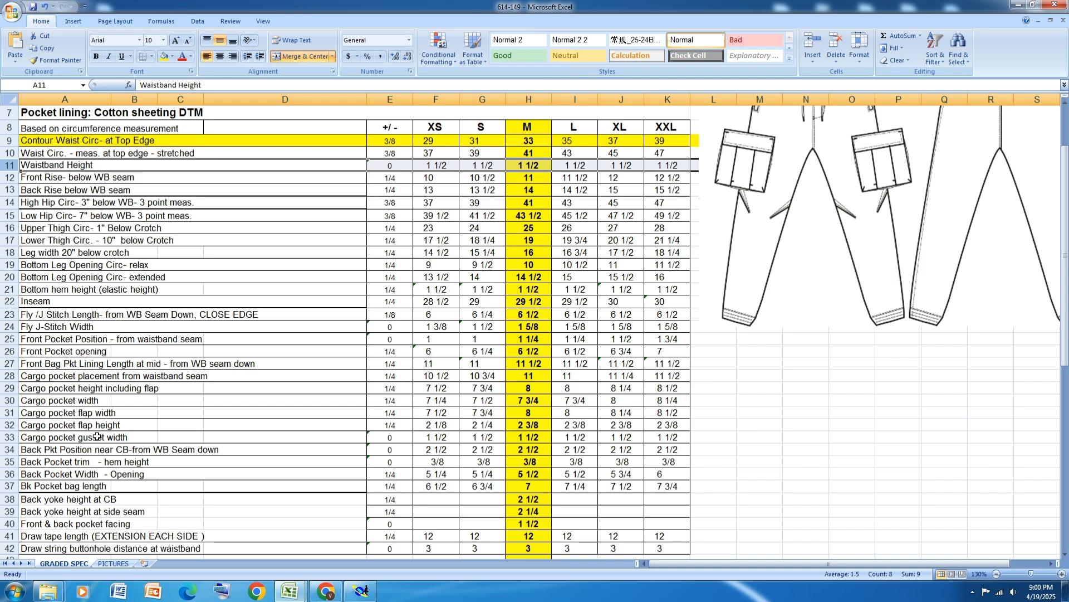
pyautogui.click(67, 452)
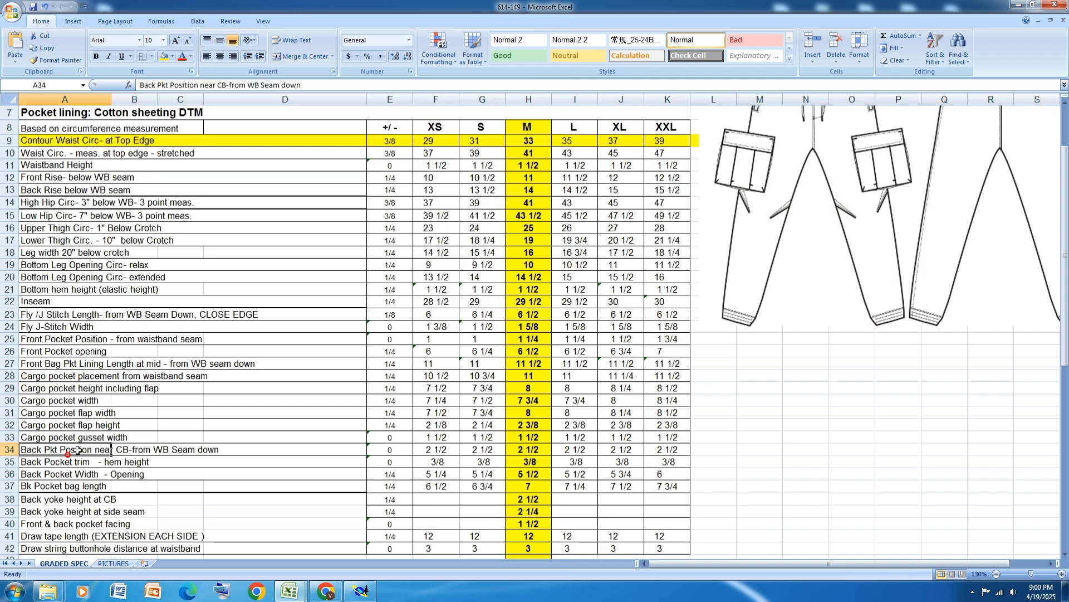
pyautogui.scroll(-1, 67, 452)
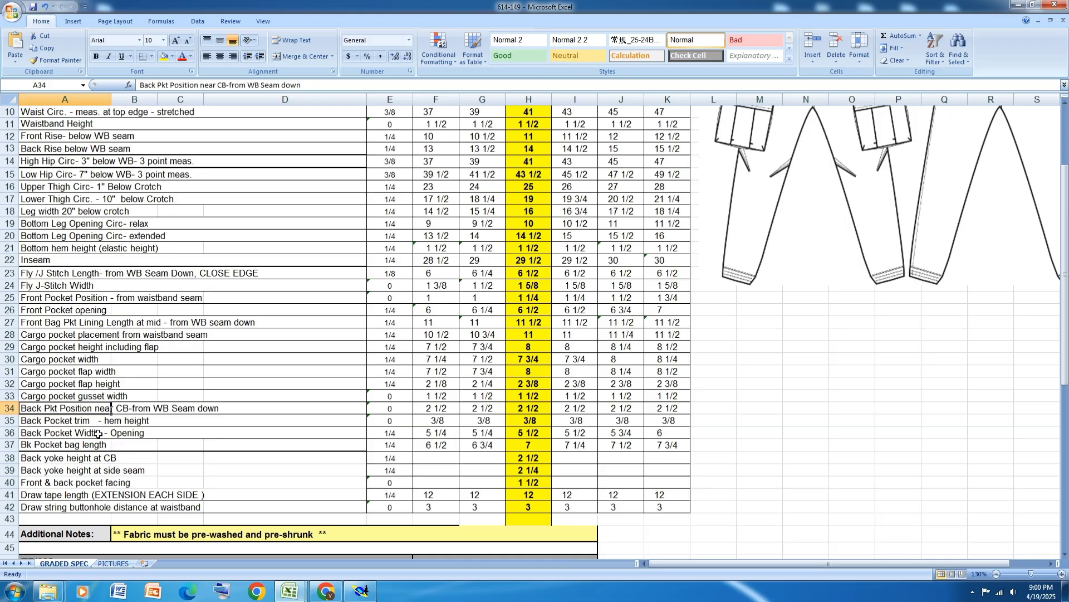
pyautogui.click(669, 176)
pyautogui.scroll(-3, 191, 438)
pyautogui.scroll(-3, 191, 437)
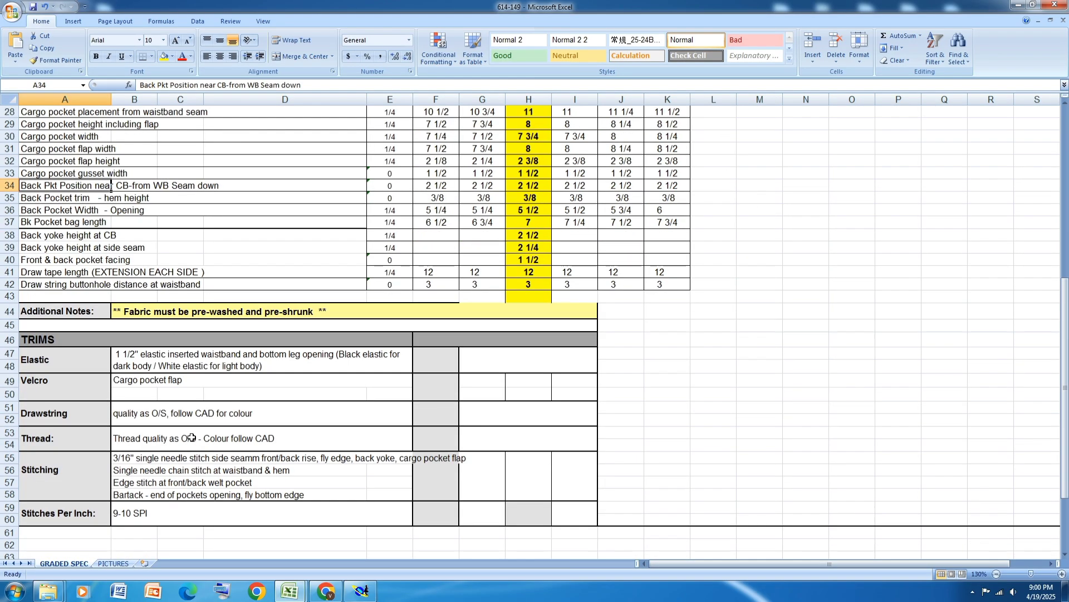
pyautogui.scroll(9, 168, 385)
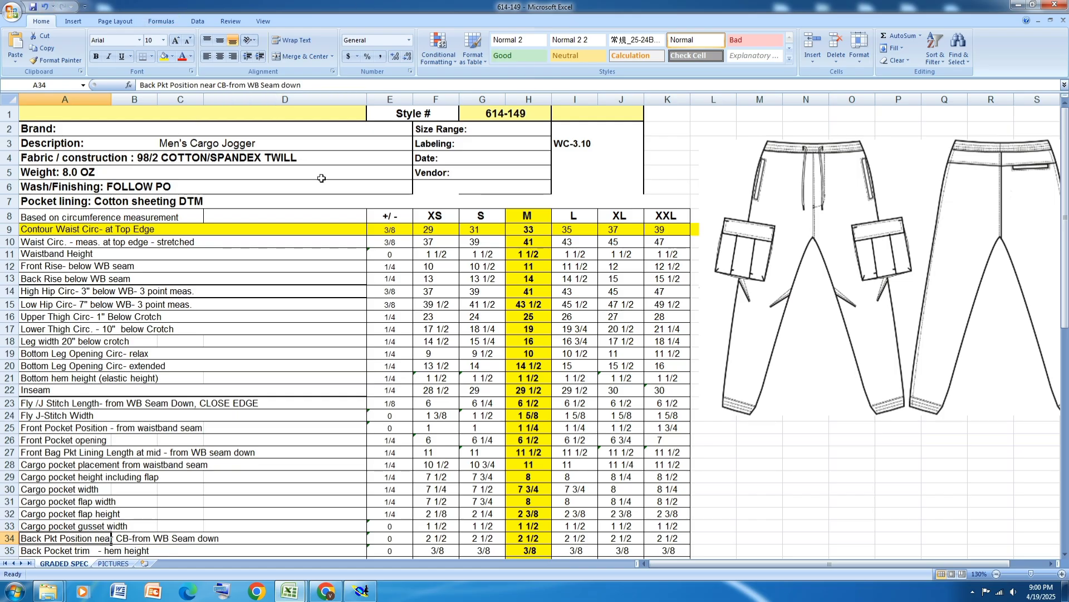
pyautogui.scroll(-1, 322, 179)
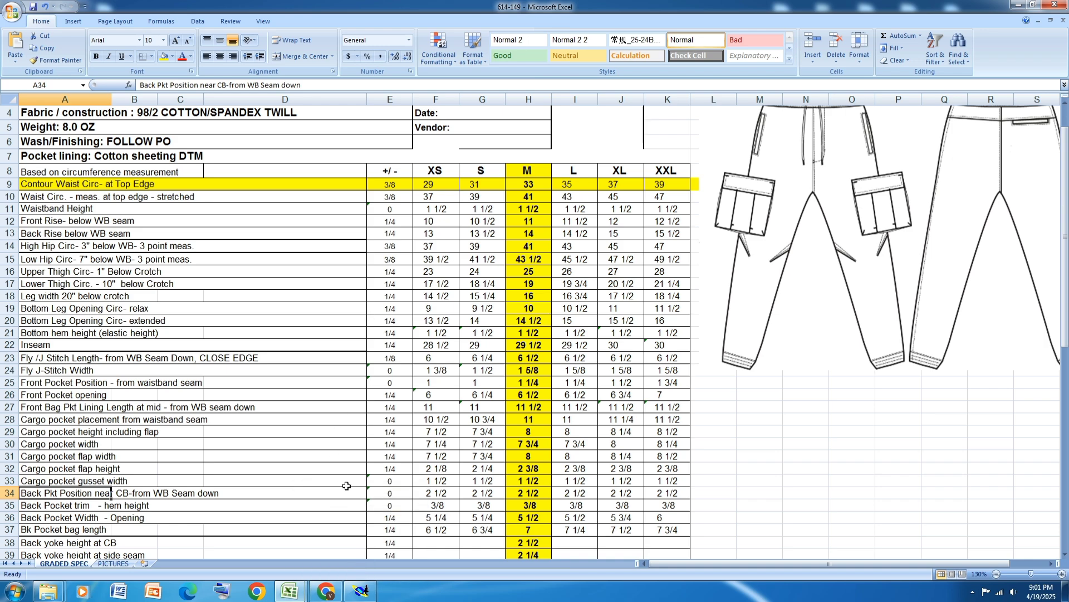
pyautogui.click(364, 594)
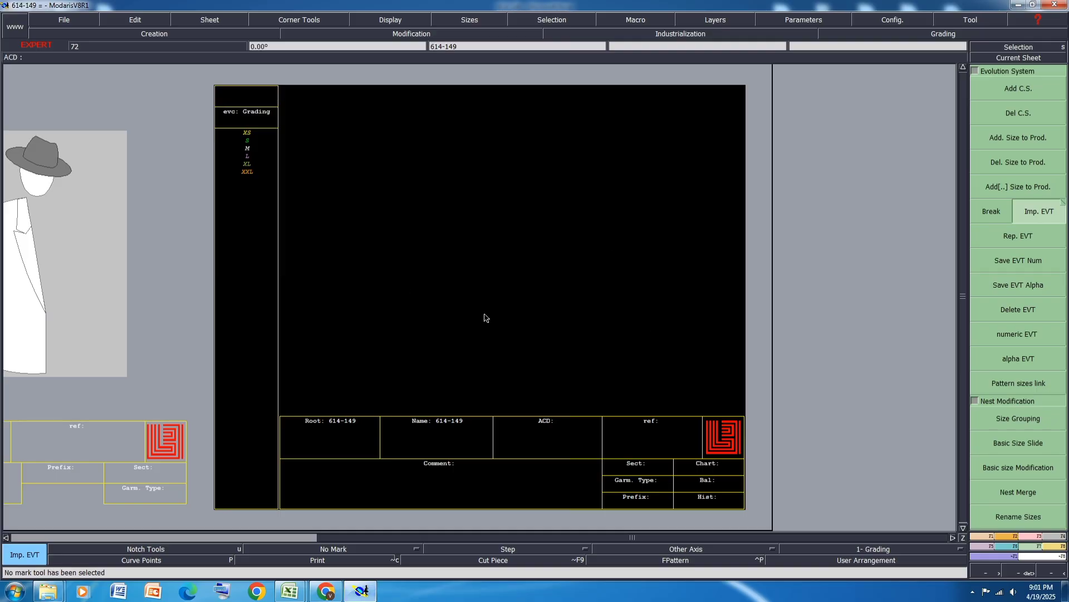
pyautogui.moveTo(290, 592)
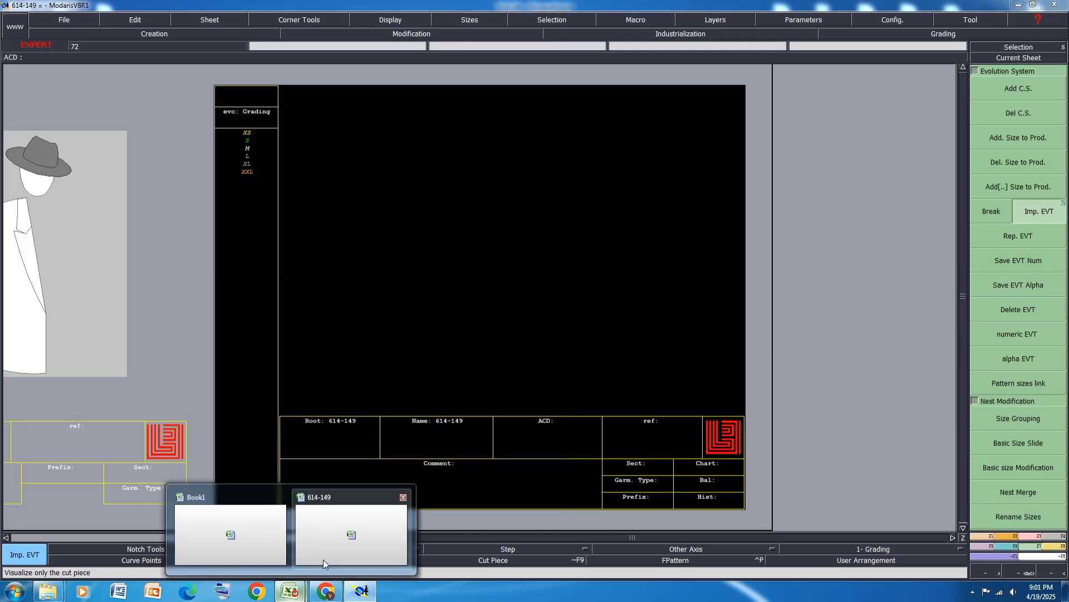
pyautogui.click(323, 559)
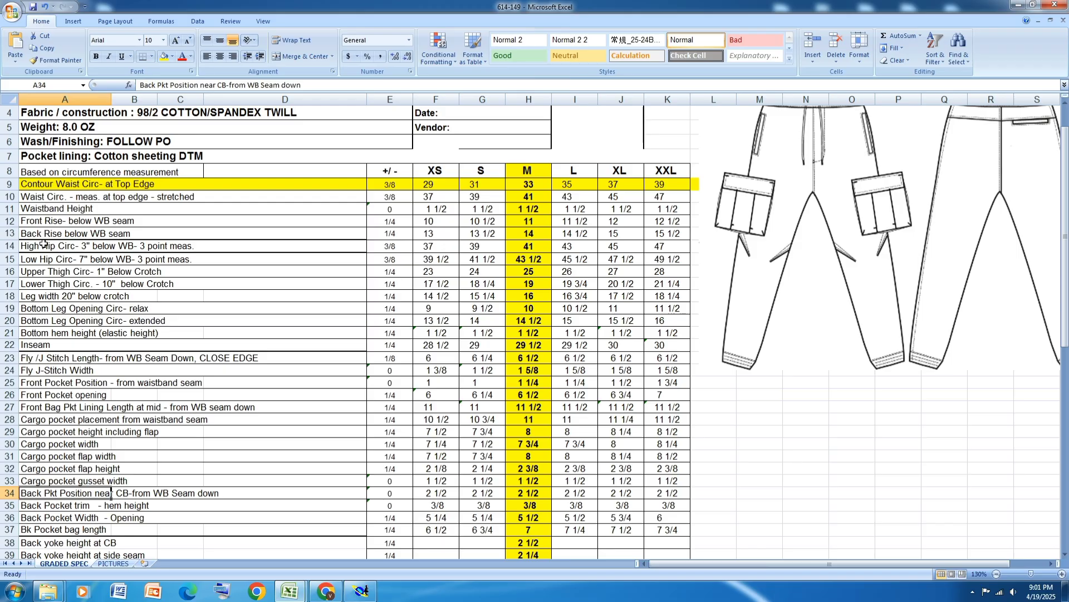
# Fill the Inseam row of the graded spec with yellow.
pyautogui.click(10, 344)
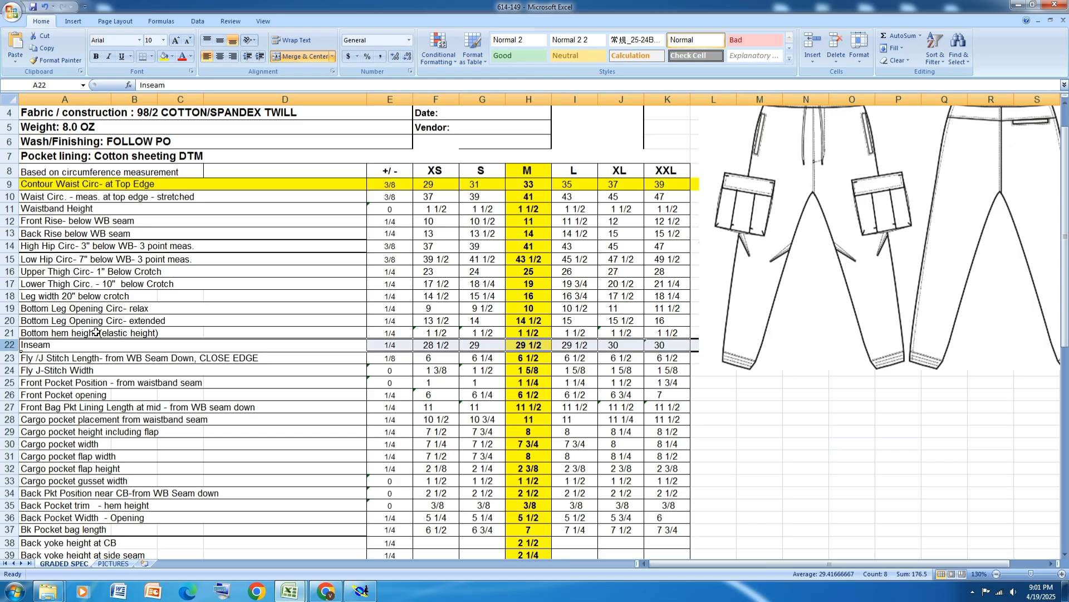
pyautogui.scroll(-3, 96, 332)
pyautogui.scroll(1, 95, 332)
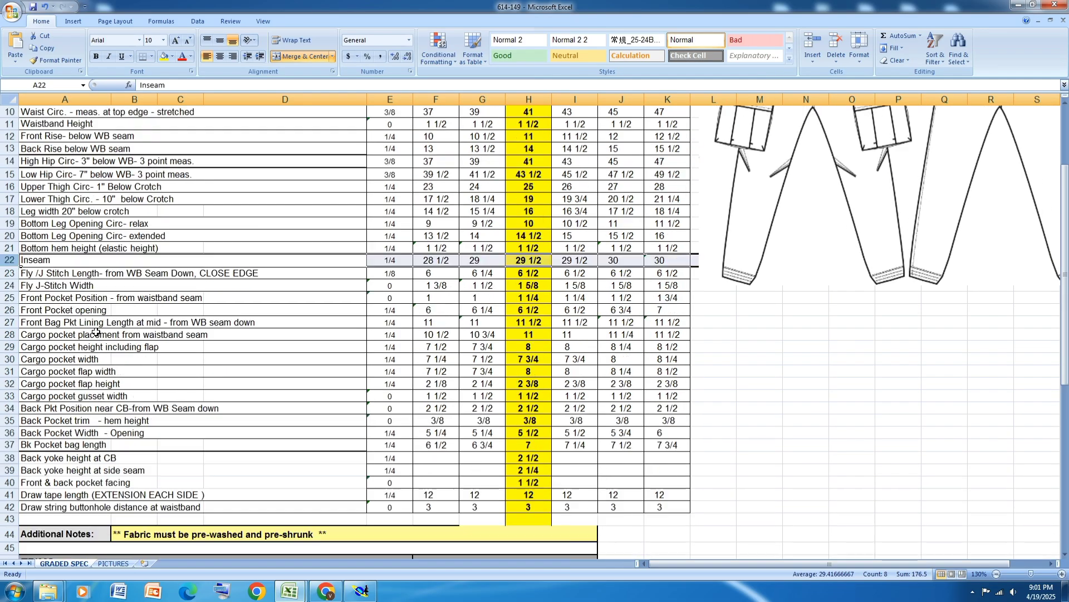
pyautogui.scroll(1, 96, 332)
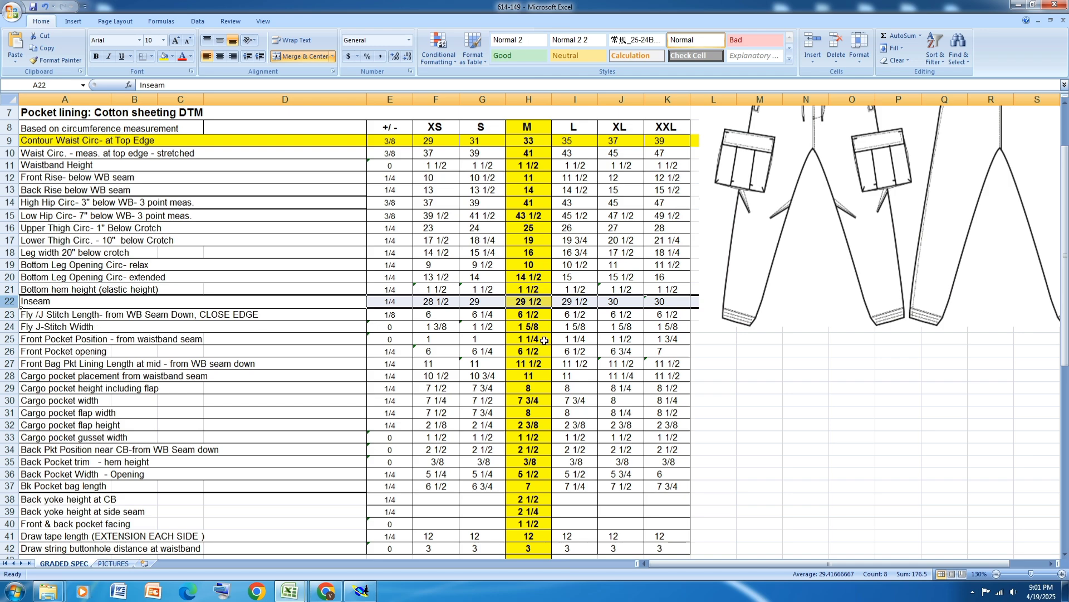
pyautogui.click(165, 56)
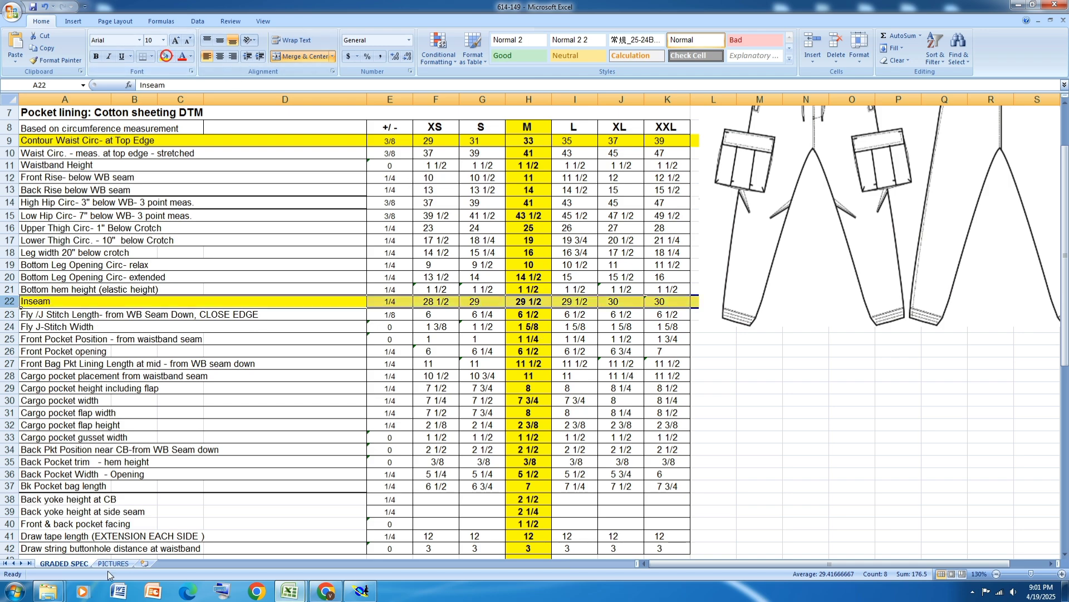
# Switch to Modaris and try a short, slightly rising straight line on the blank sheet.
pyautogui.click(290, 595)
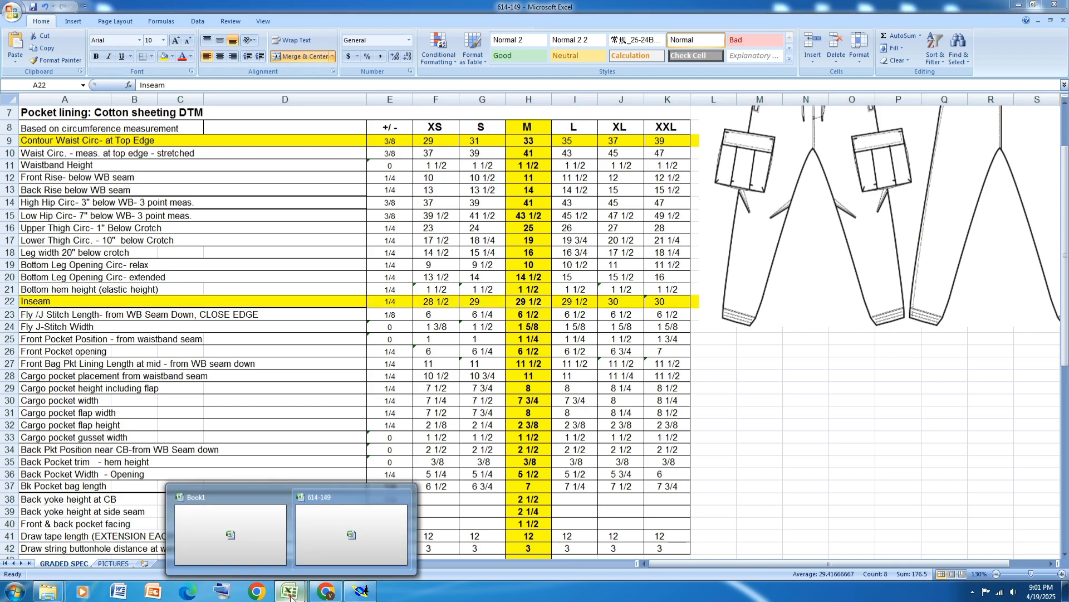
pyautogui.click(361, 591)
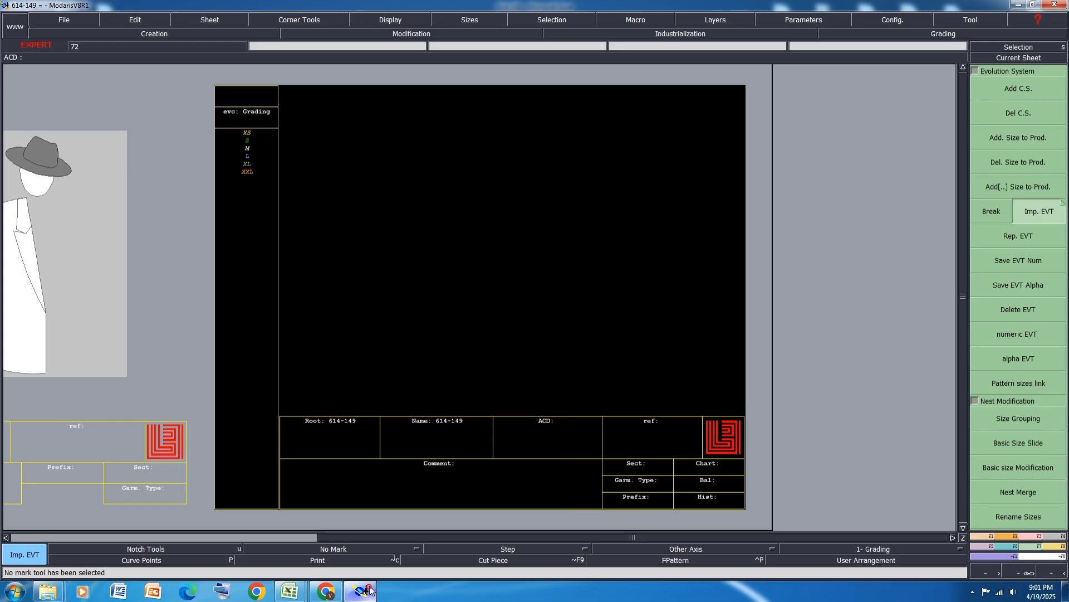
pyautogui.click(985, 538)
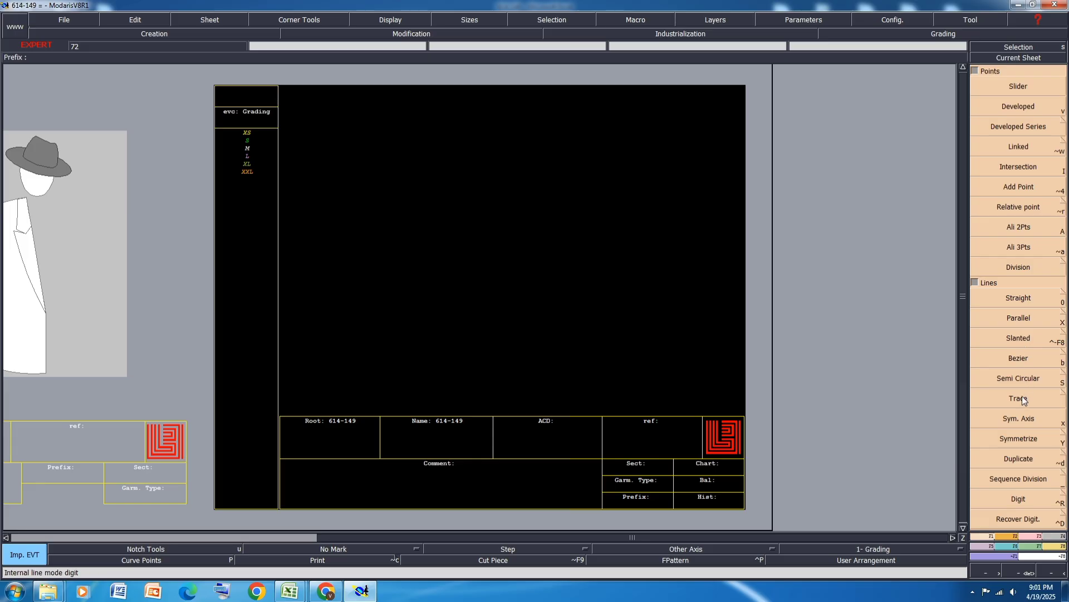
pyautogui.click(1019, 297)
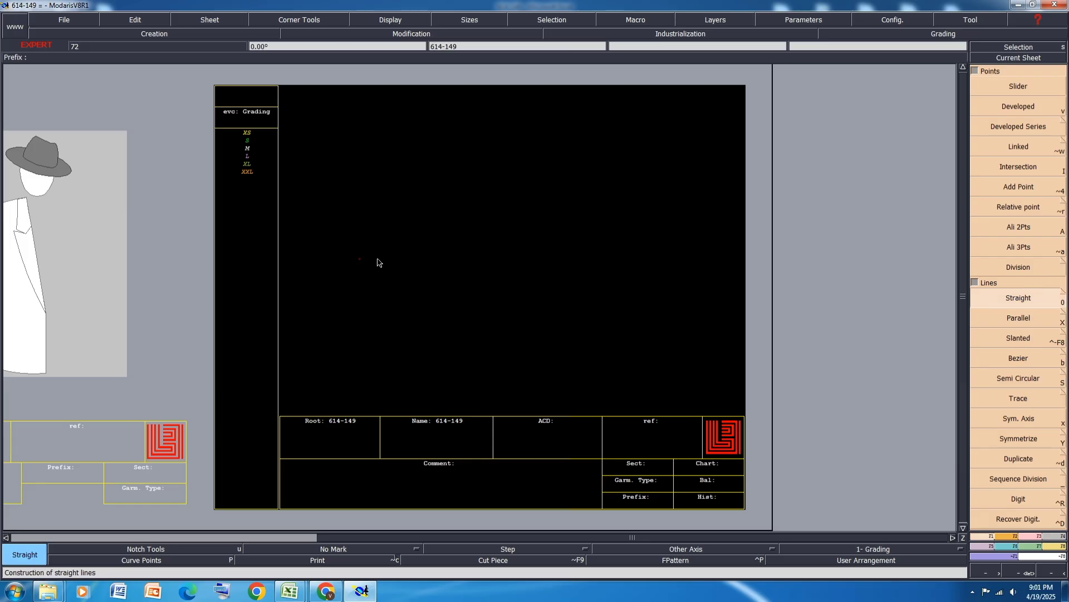
pyautogui.click(360, 258)
pyautogui.click(460, 234)
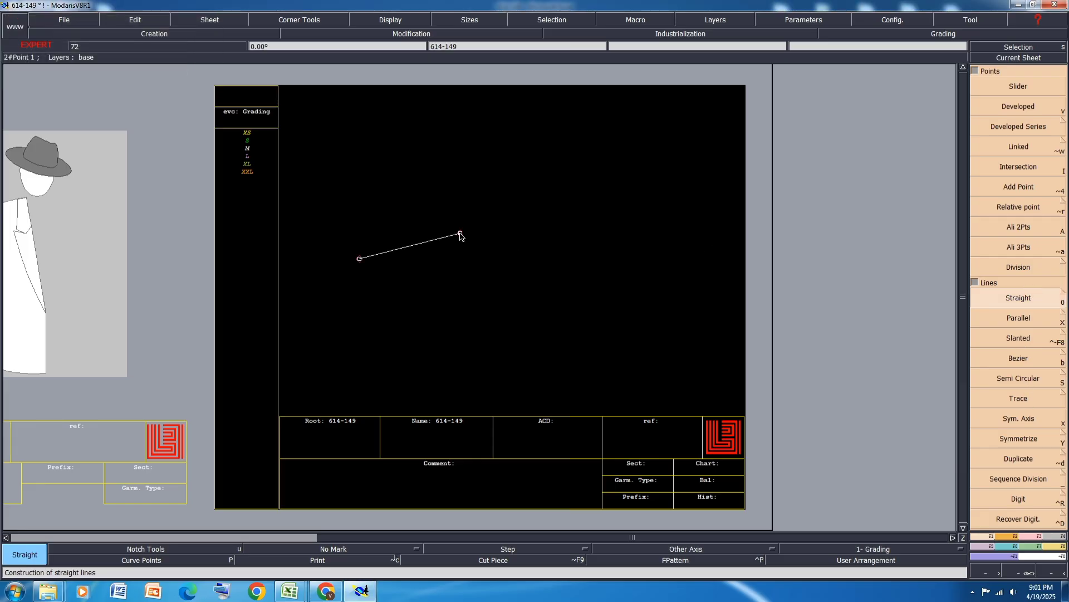
# Set the length unit to inches and 10ths.
pyautogui.click(825, 15)
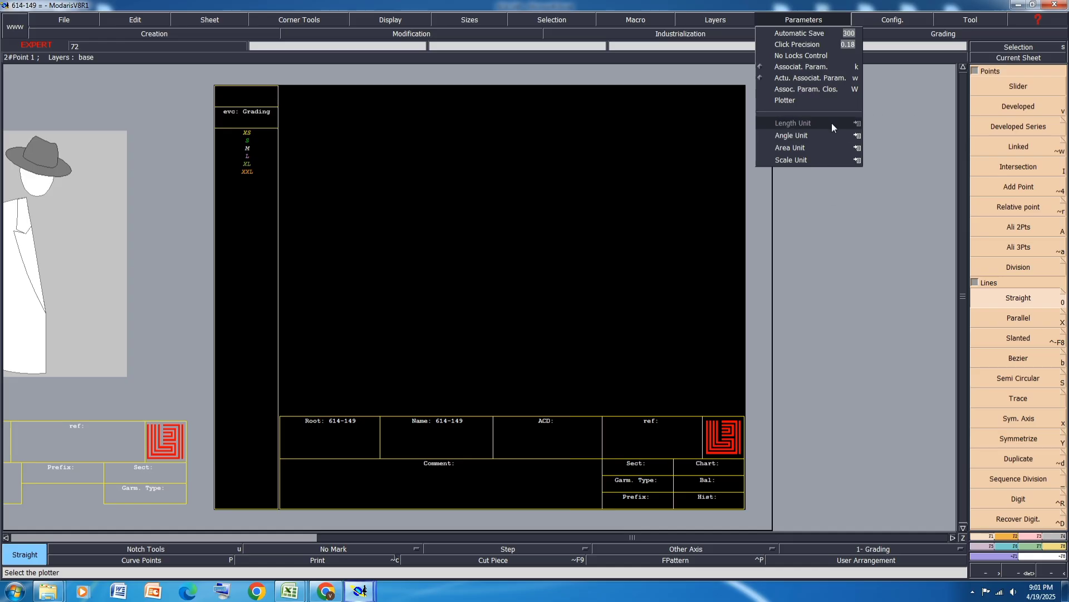
pyautogui.moveTo(832, 122)
pyautogui.click(904, 191)
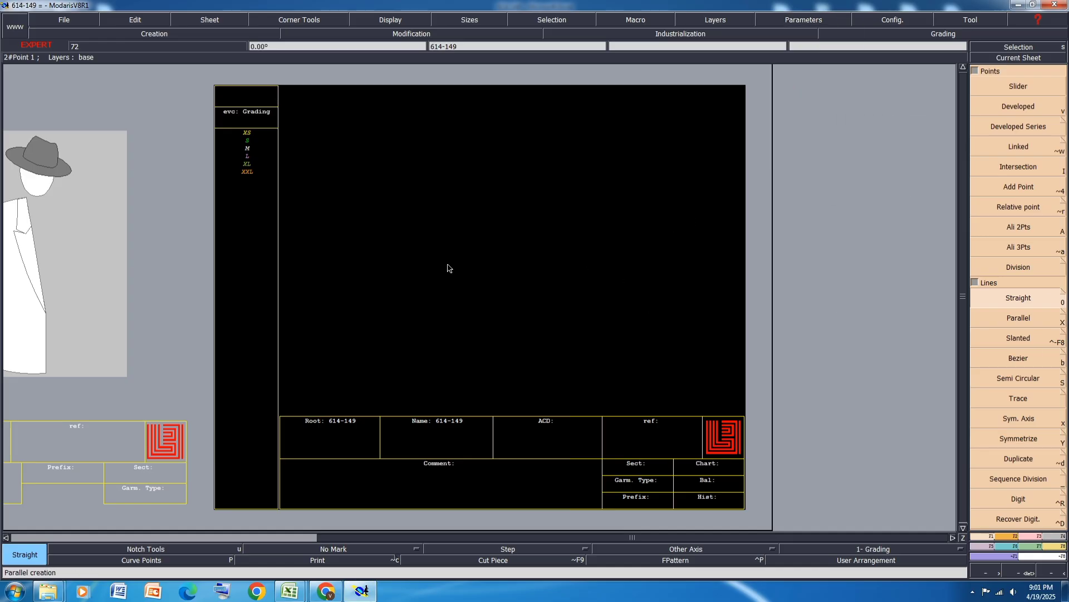
# Draw a horizontal straight line on the blank sheet with dx 29.5 and dy 0 inches for the size M inseam.
pyautogui.click(375, 254)
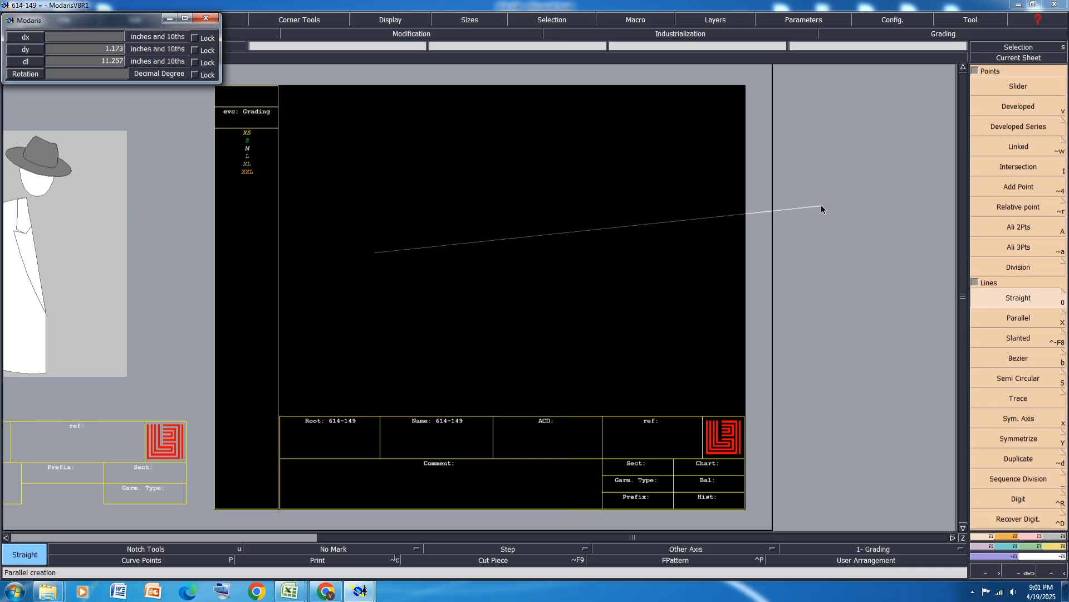
pyautogui.write('29.5')
pyautogui.press('Return')
pyautogui.write('0')
pyautogui.press('Return')
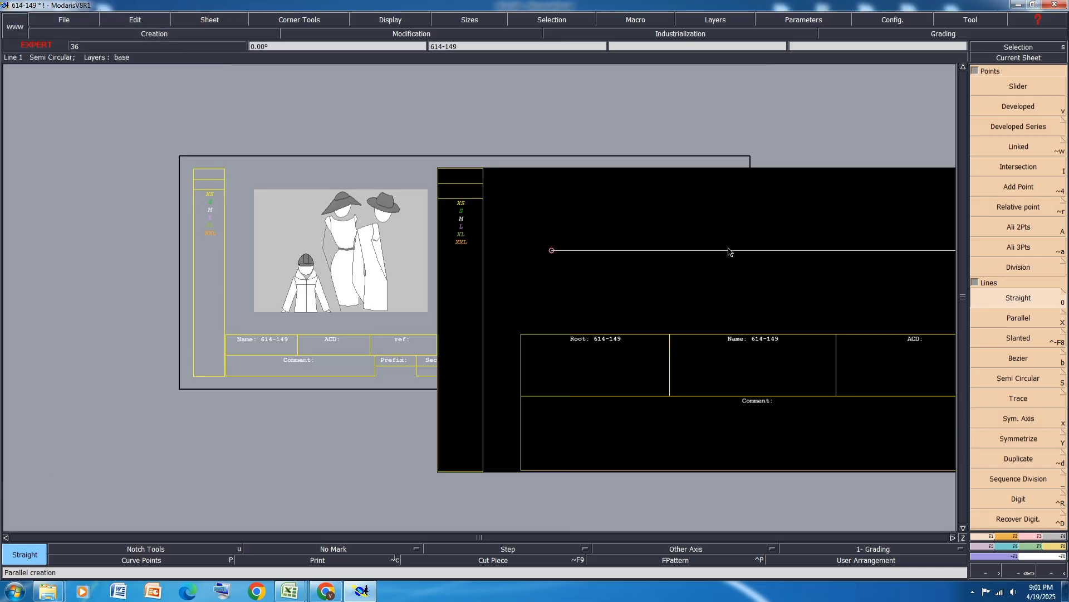
# Hide the sheet's title block and save the model, continuing past the anomalies warning.
pyautogui.press('Home')
pyautogui.press('F11')
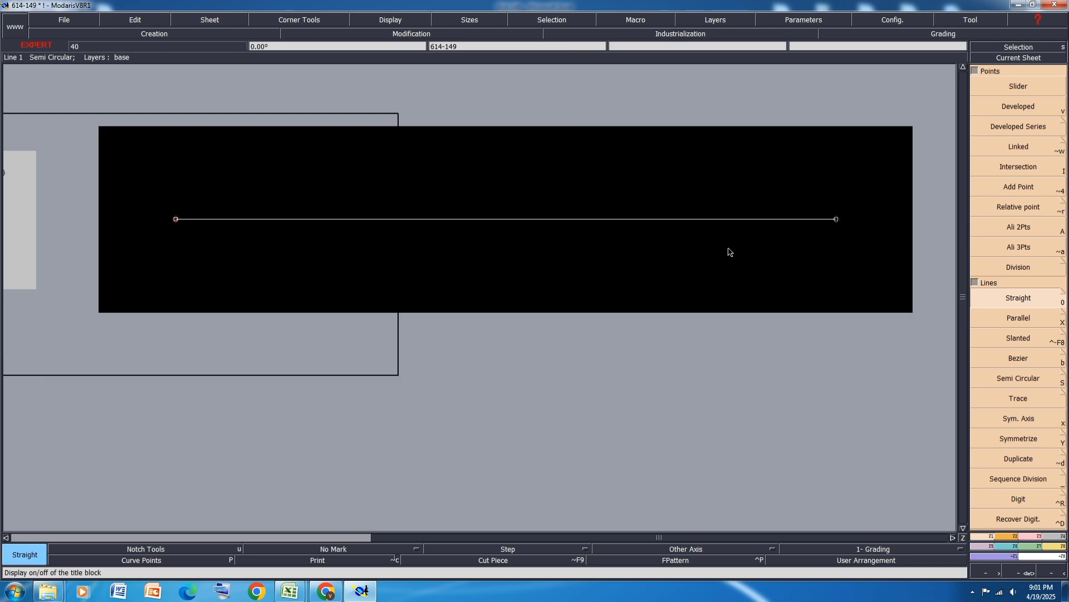
pyautogui.hotkey('ctrl', 's')
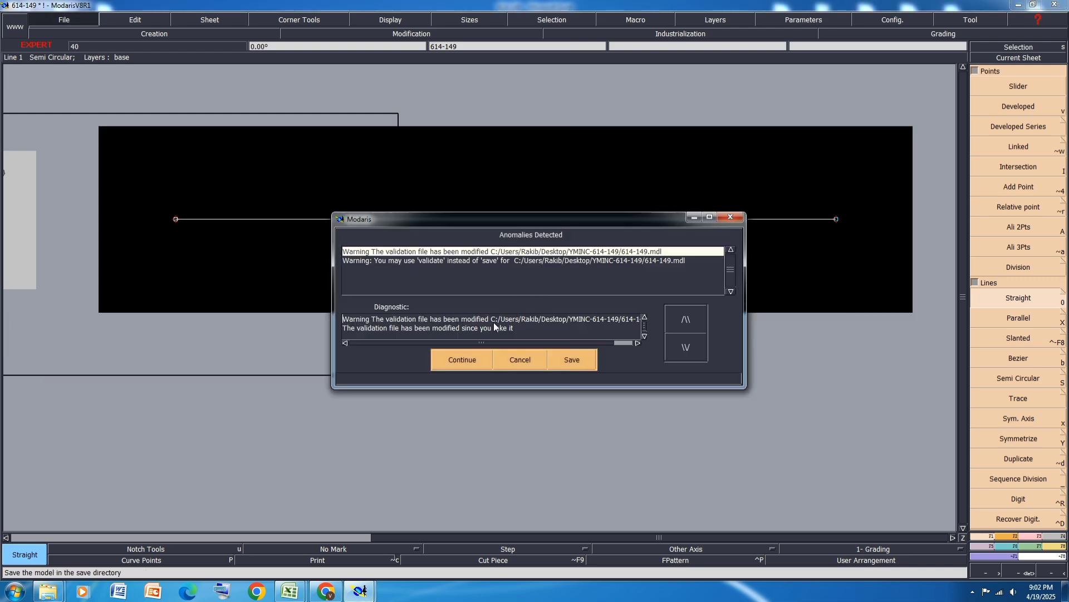
pyautogui.click(477, 354)
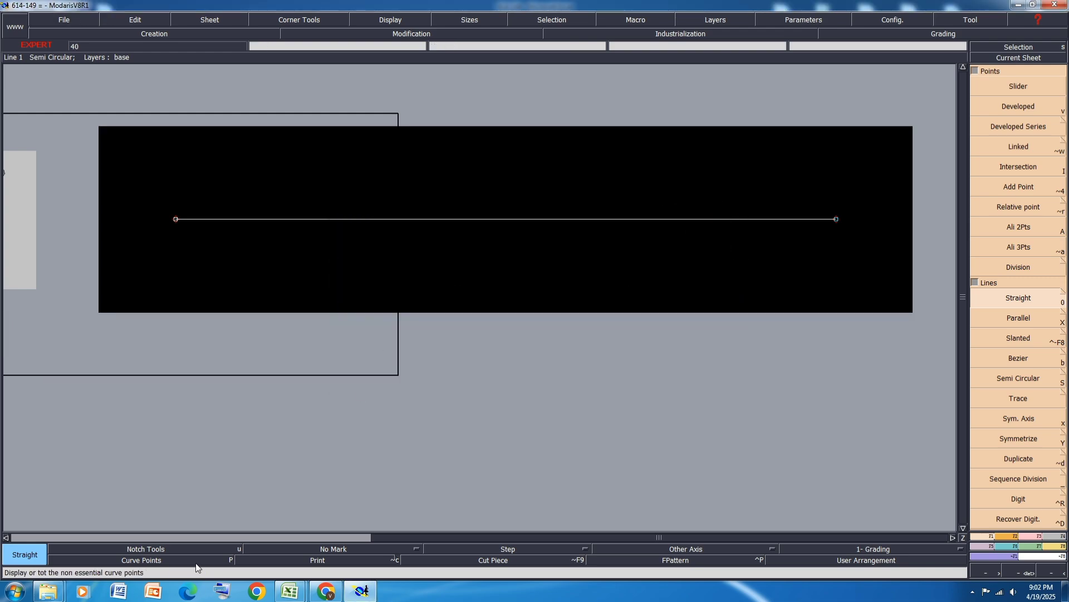
# Switch to the 614-149 workbook in Excel and fill the Bottom Leg Opening Circ- extended row with yellow.
pyautogui.moveTo(290, 592)
pyautogui.click(326, 539)
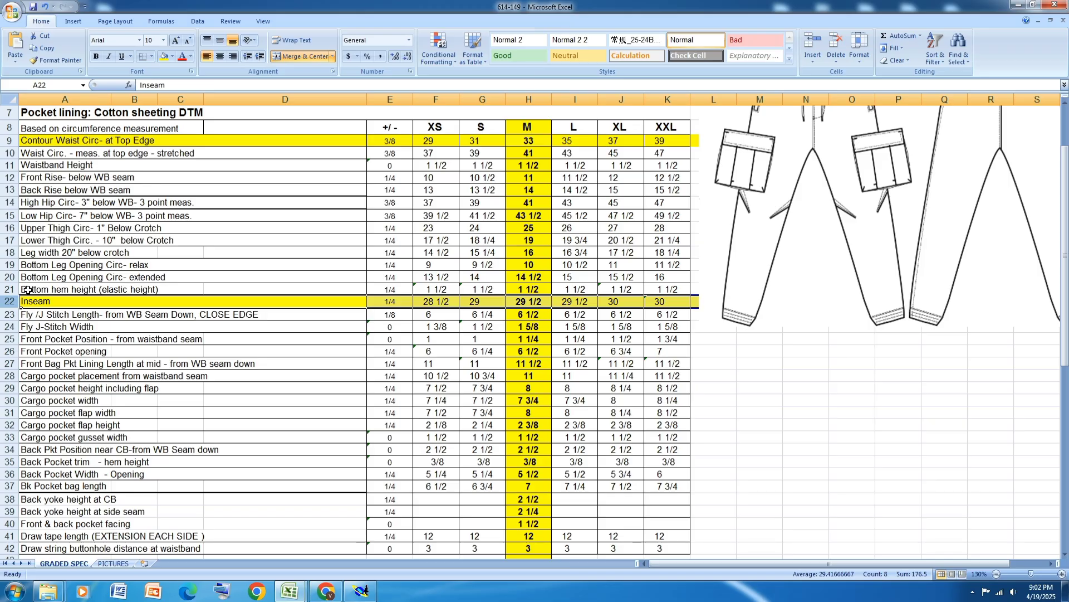
pyautogui.click(9, 277)
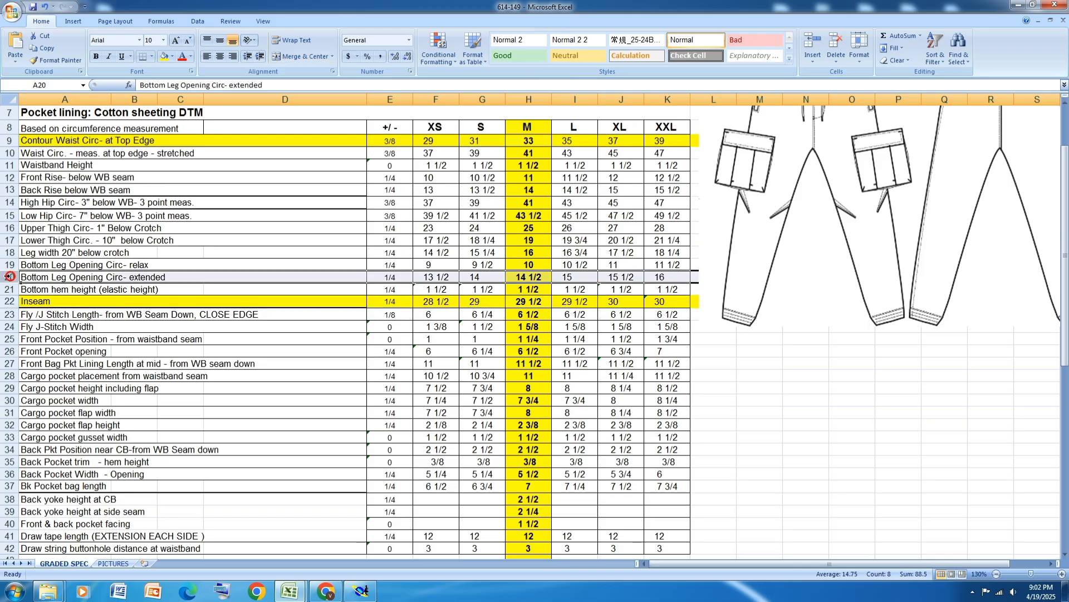
pyautogui.click(163, 56)
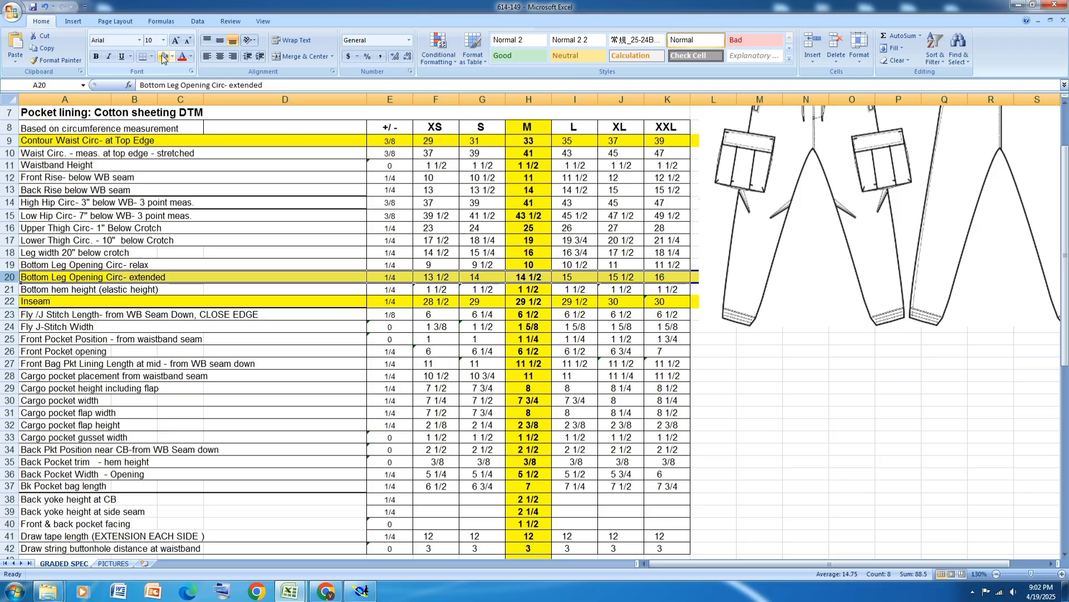
# Switch to Modaris and draw a vertical straight line up from the inseam line's left end with dx 0 and dy 3.125 inches.
pyautogui.click(359, 590)
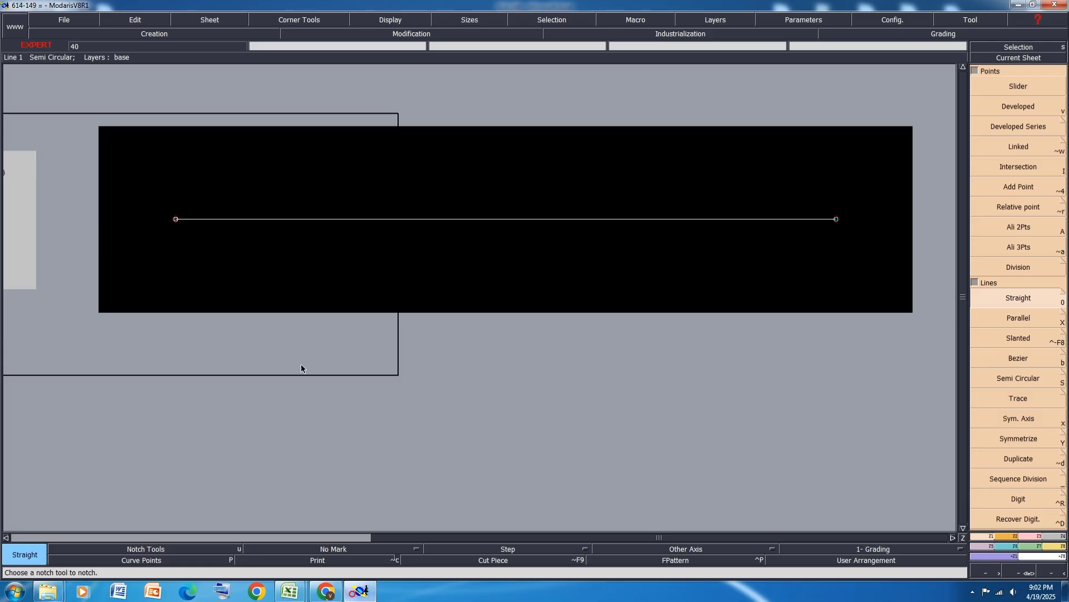
pyautogui.click(1006, 298)
pyautogui.click(176, 219)
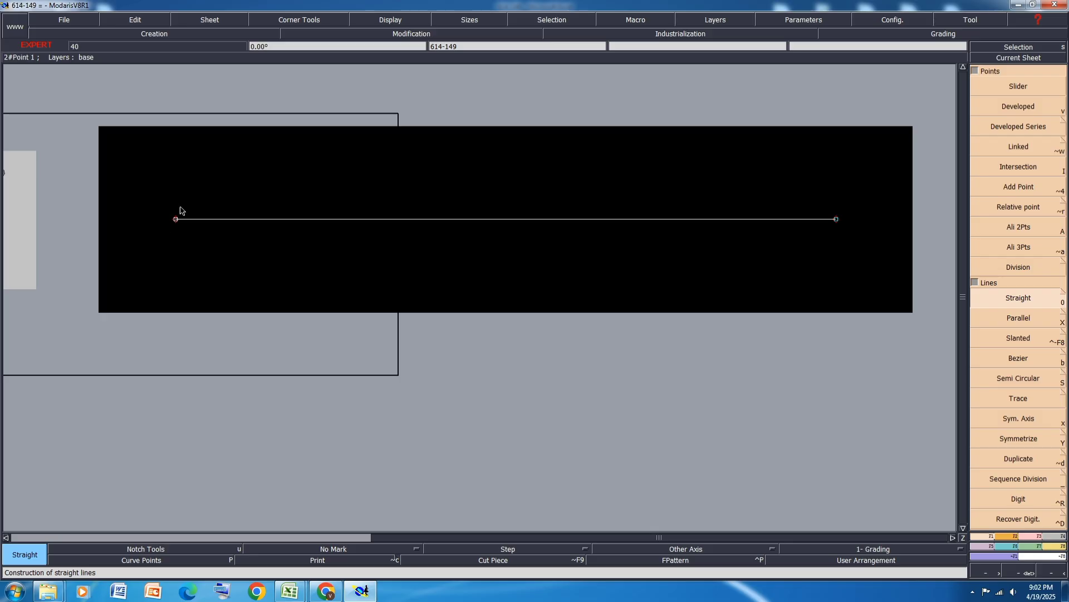
pyautogui.write('0')
pyautogui.press('Tab')
pyautogui.write('3')
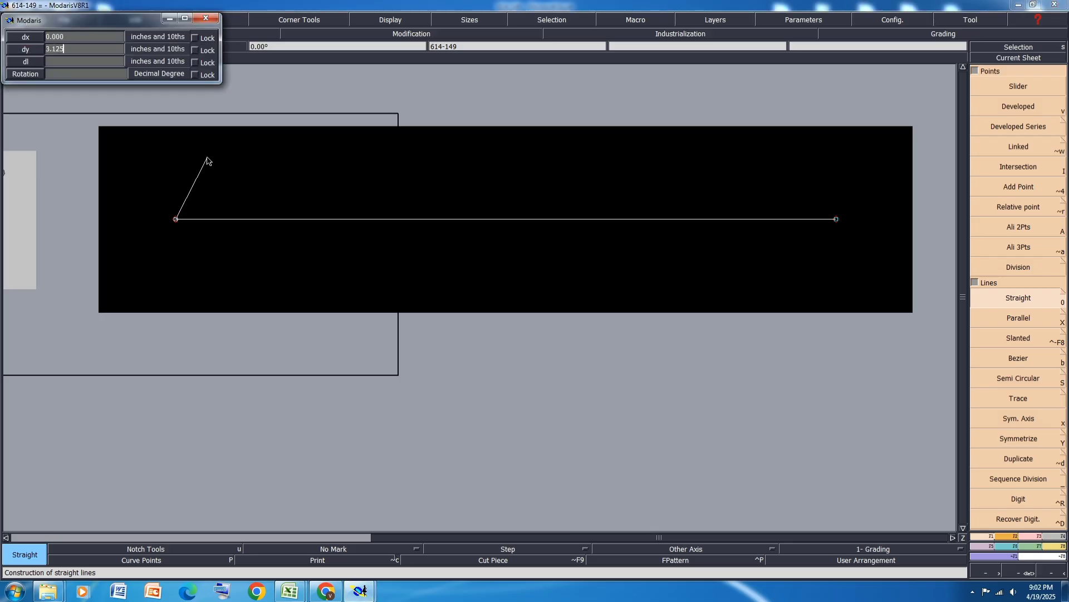
pyautogui.write('.125')
pyautogui.press('Return')
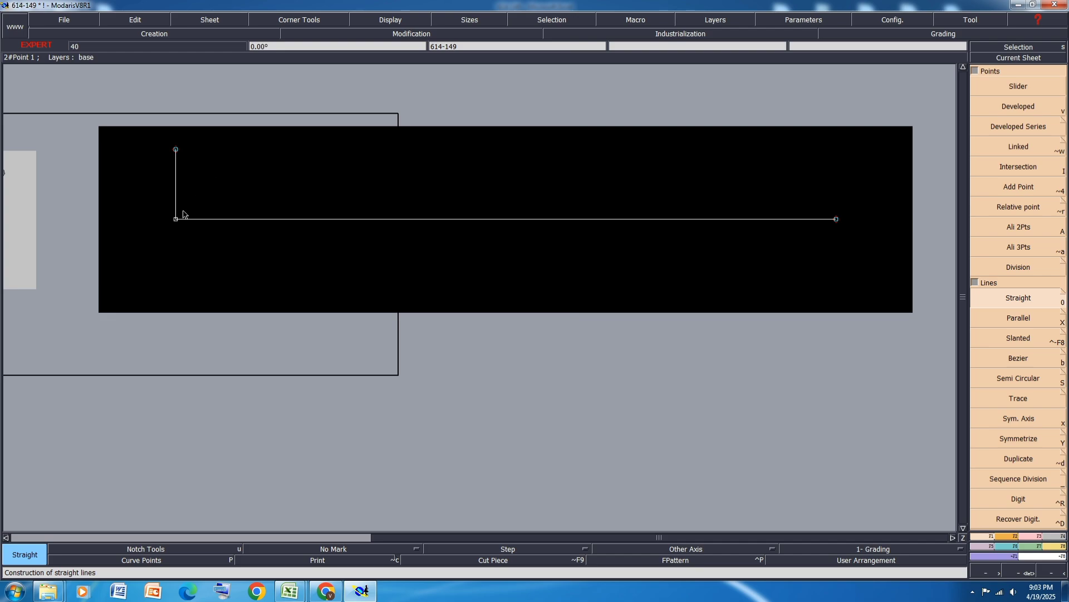
# Lengthen the vertical straight line downward past the inseam line's left end by 3.125 inches.
pyautogui.click(1037, 537)
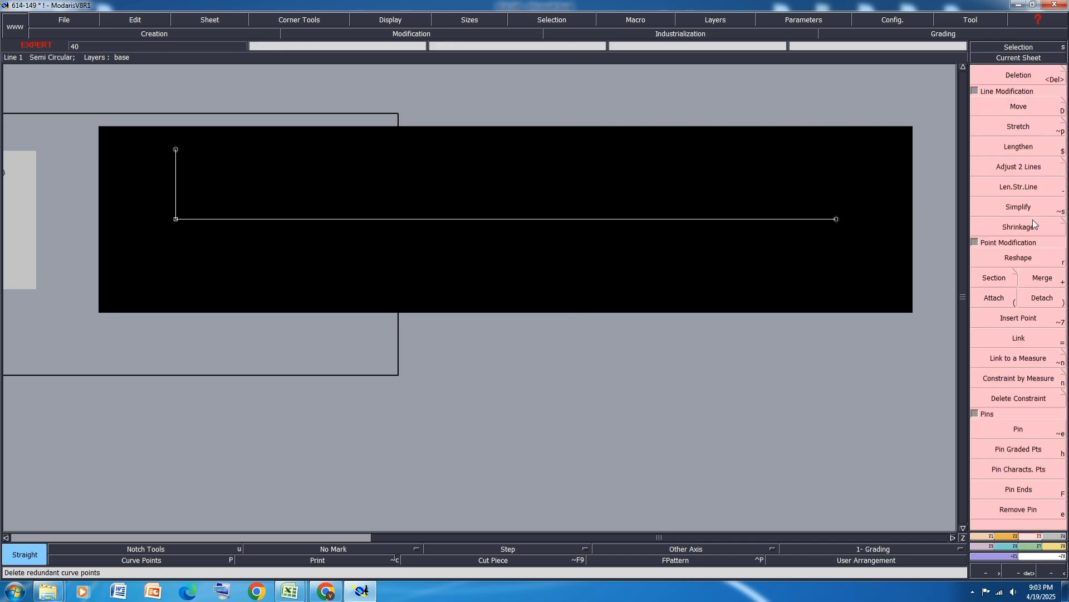
pyautogui.click(1018, 187)
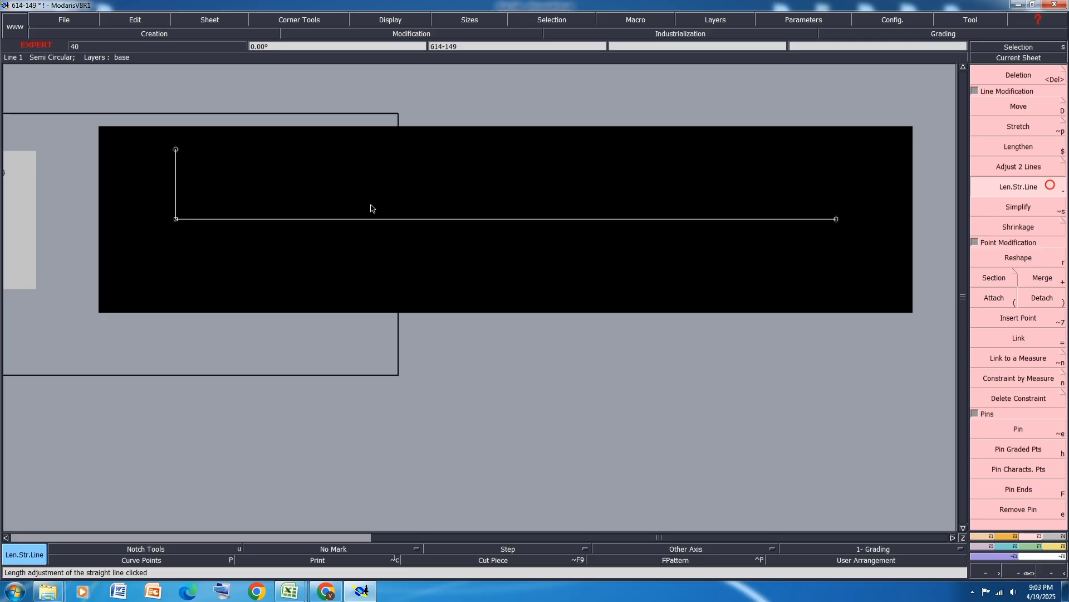
pyautogui.click(174, 215)
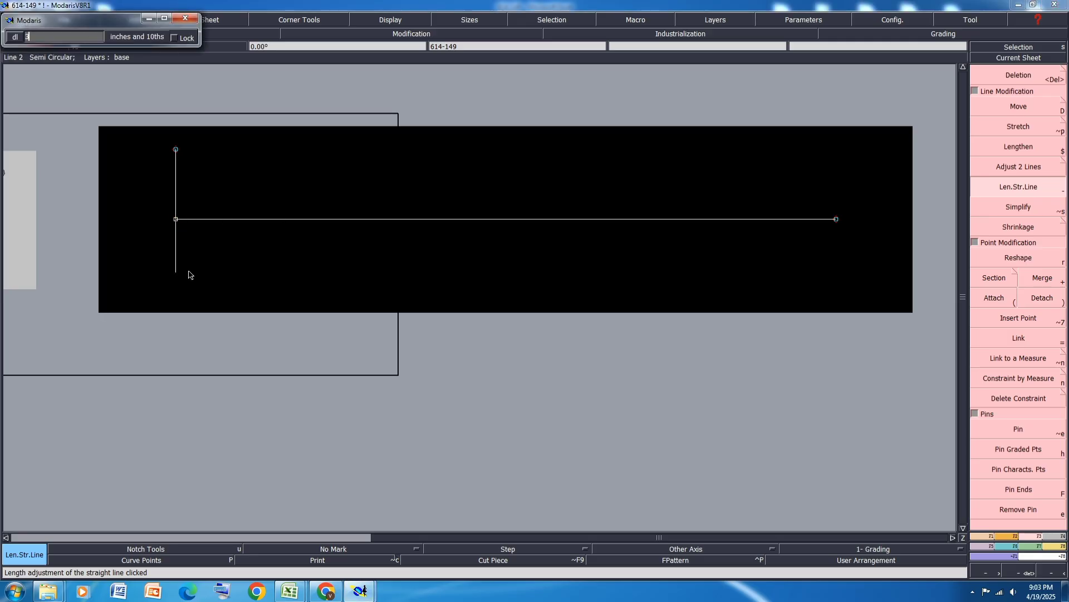
pyautogui.write('3.125')
pyautogui.press('Return')
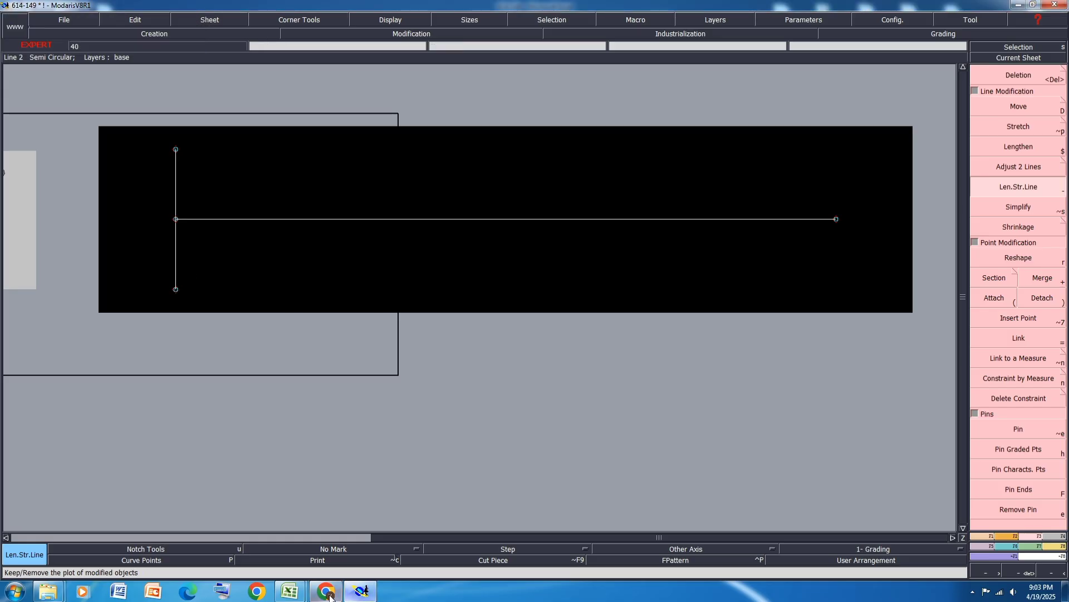
# Switch to the 614-149 workbook in Excel and fill the Leg width 20" below crotch row with yellow.
pyautogui.moveTo(292, 595)
pyautogui.click(330, 544)
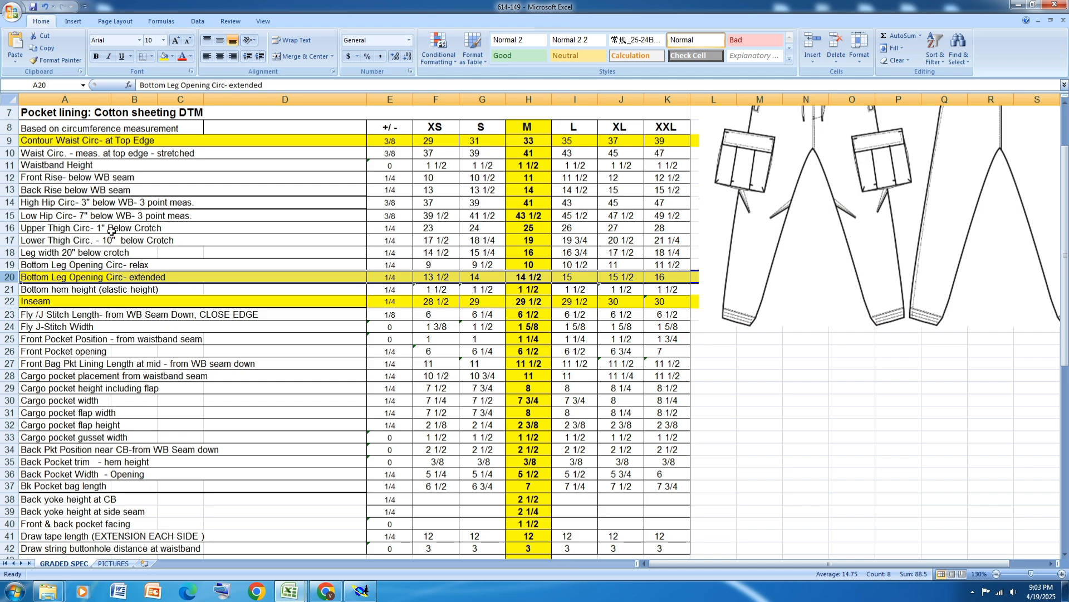
pyautogui.click(10, 265)
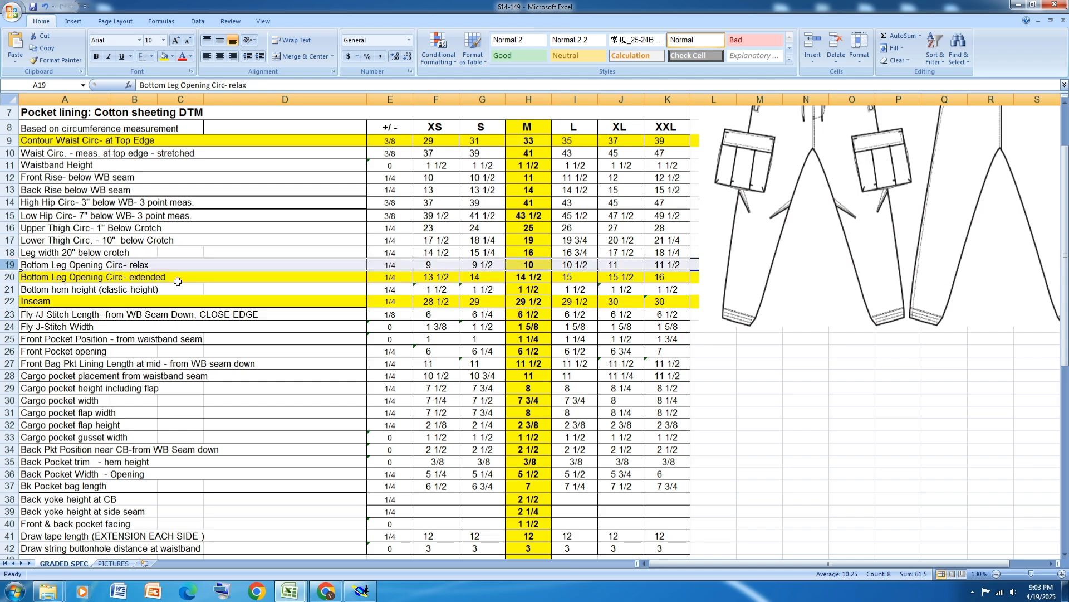
pyautogui.click(8, 252)
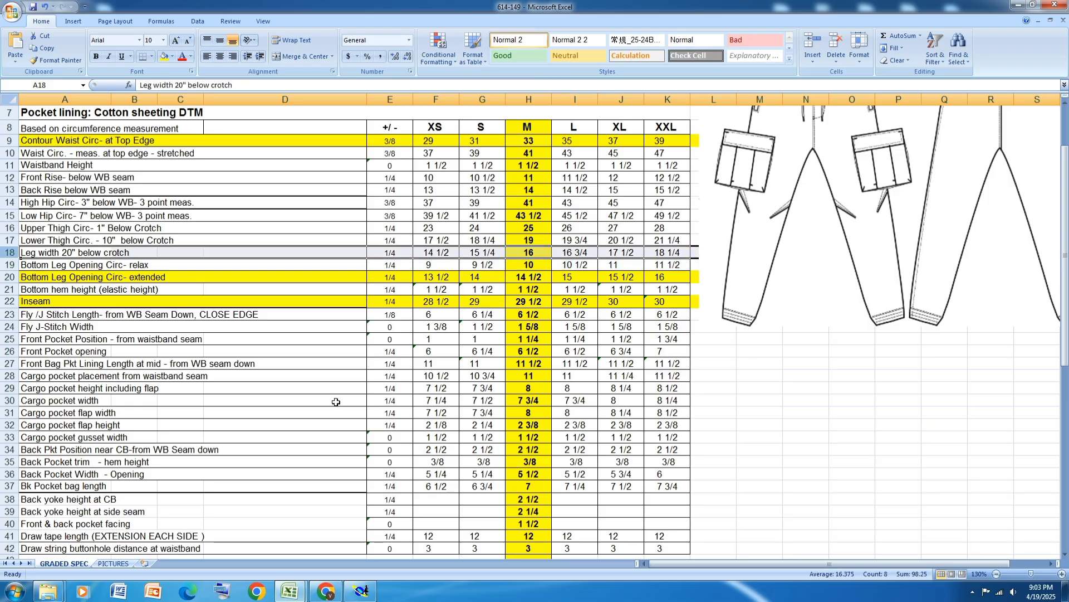
pyautogui.click(165, 58)
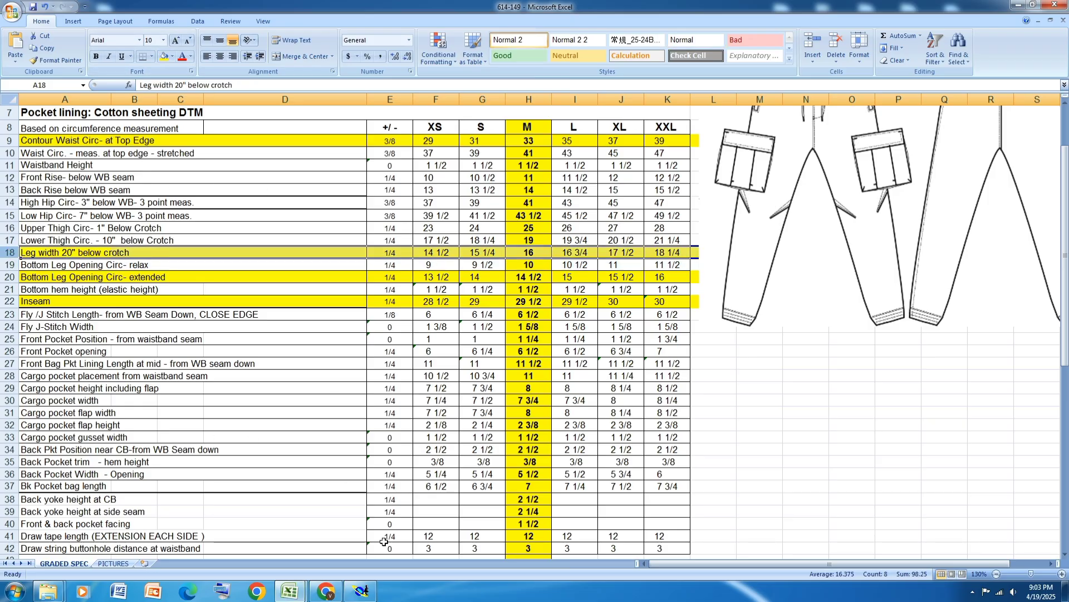
# Switch to Modaris and draw a vertical straight line down from the inseam line's right end.
pyautogui.click(361, 595)
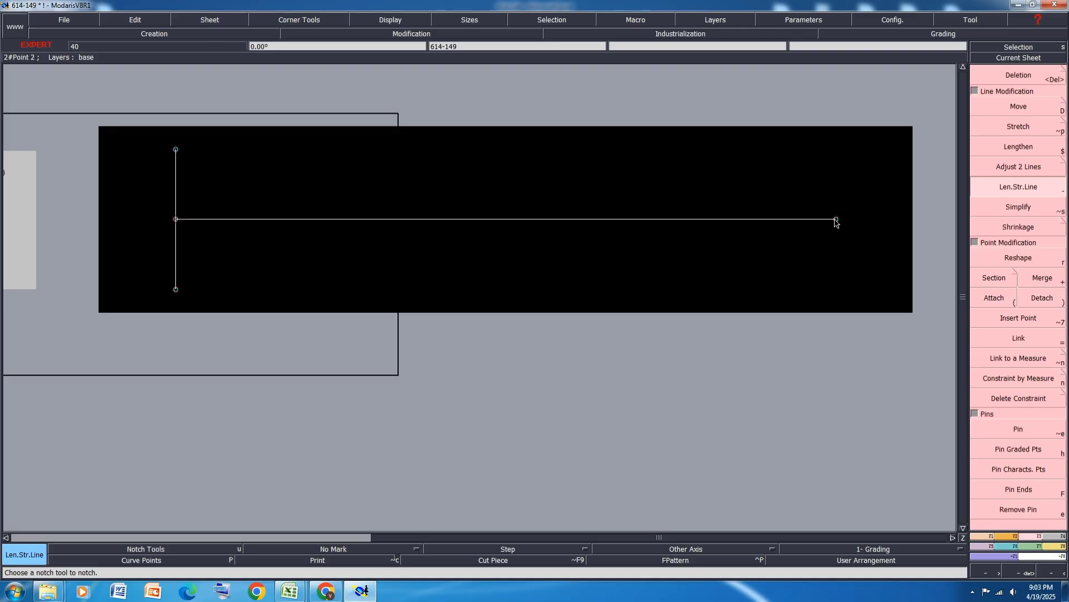
pyautogui.click(991, 536)
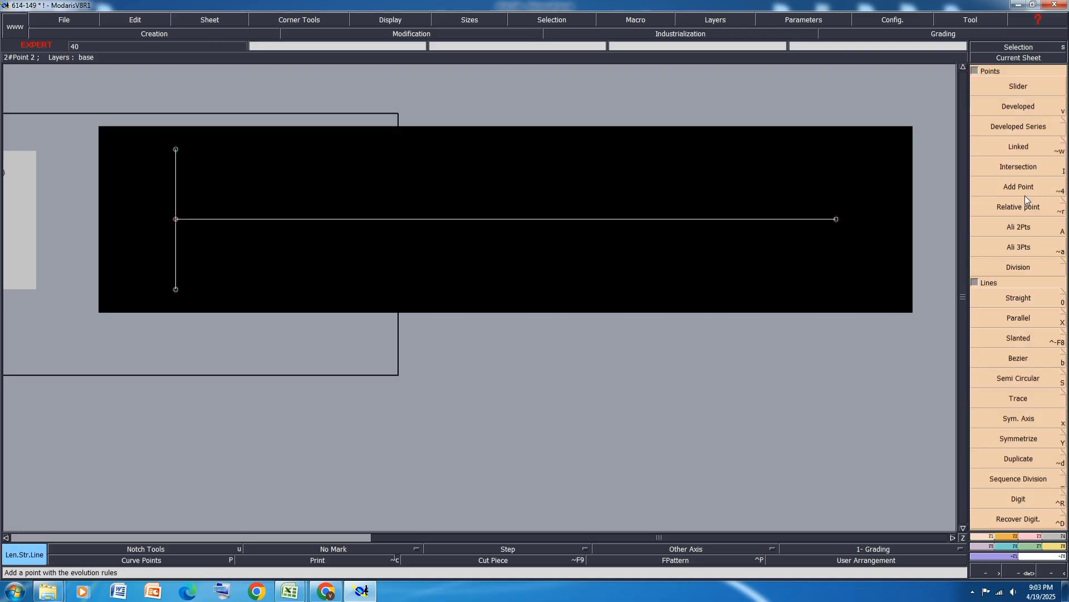
pyautogui.click(1019, 299)
pyautogui.click(836, 219)
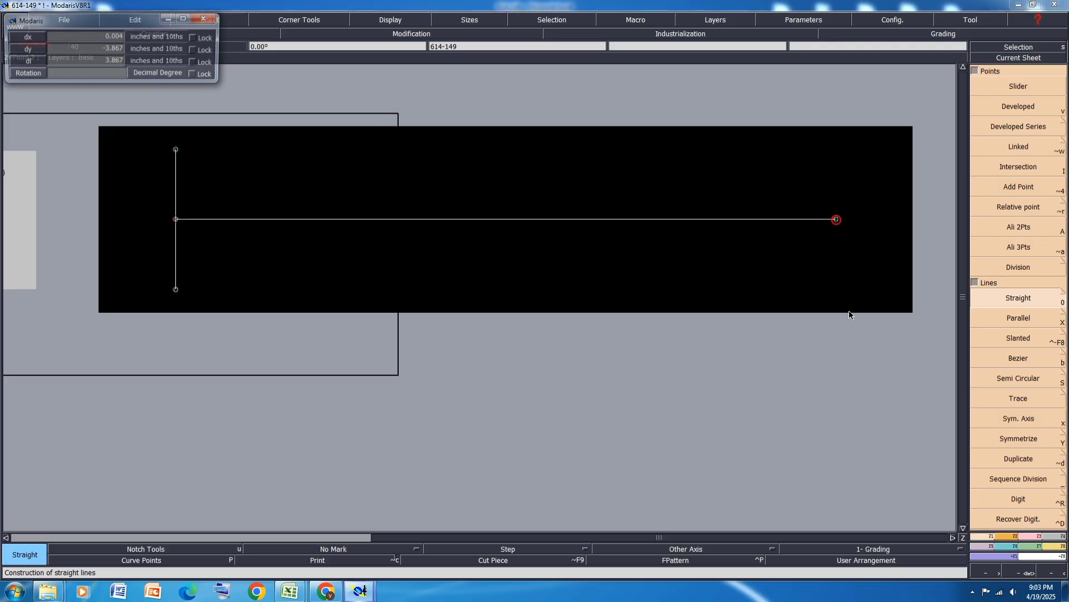
pyautogui.click(844, 349)
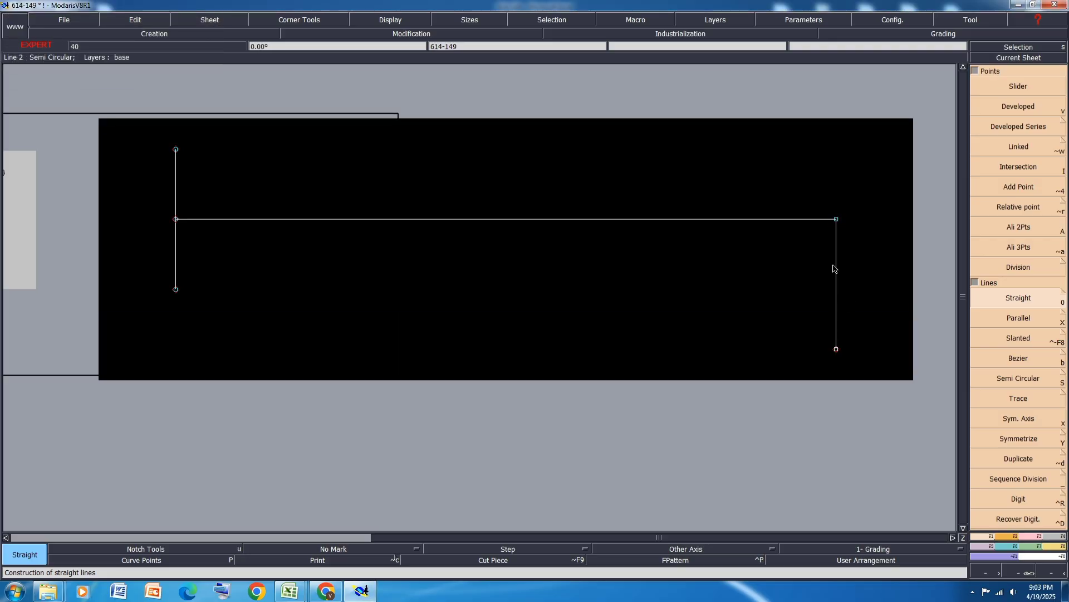
# Lengthen the right vertical line upward above the inseam line and further downward past its lower end.
pyautogui.press('l')
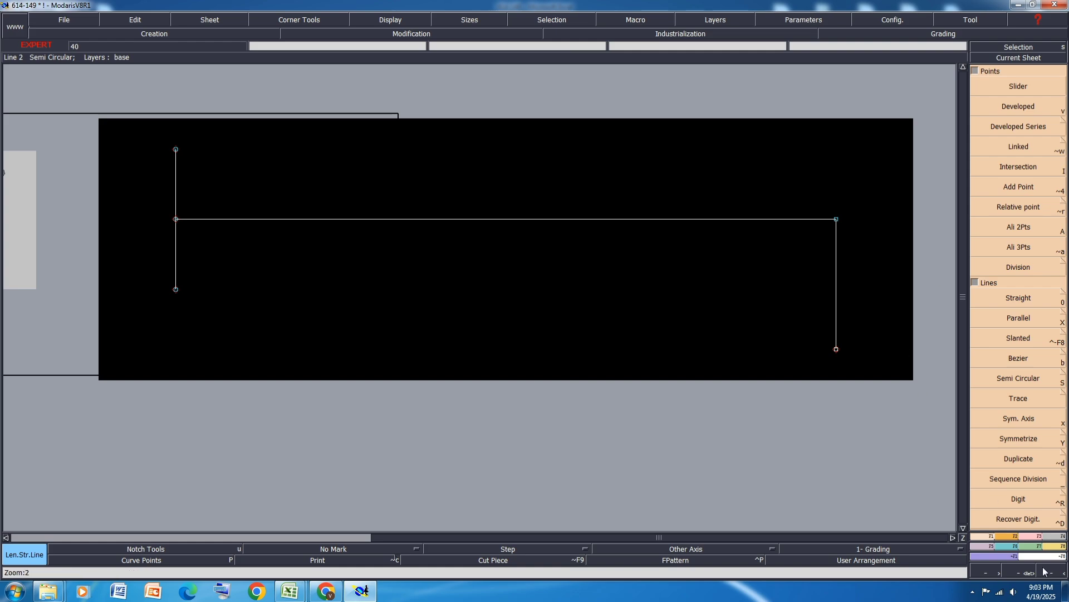
pyautogui.click(1035, 536)
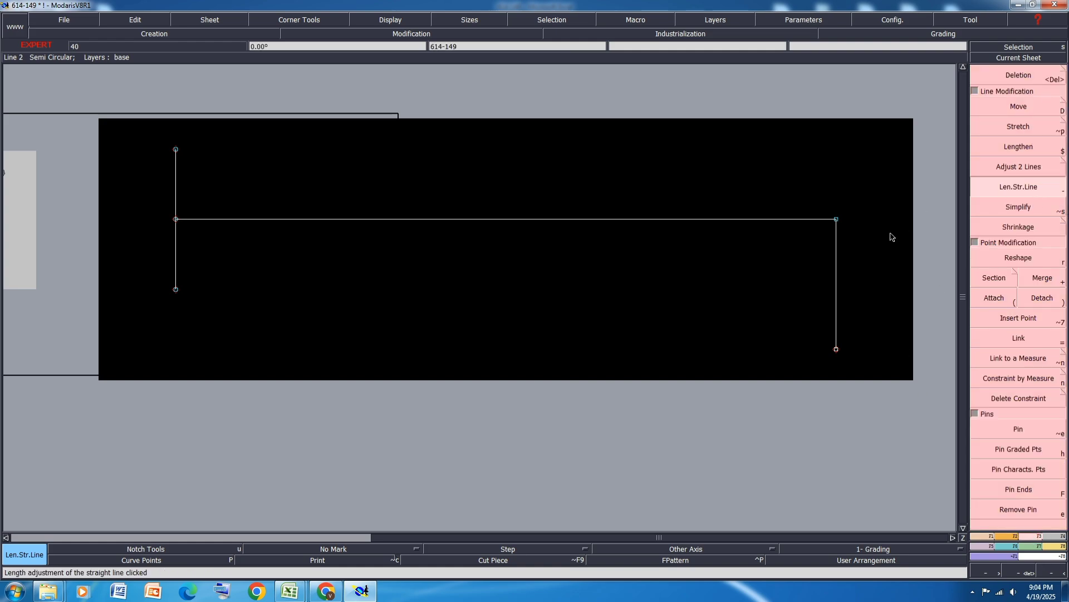
pyautogui.click(838, 244)
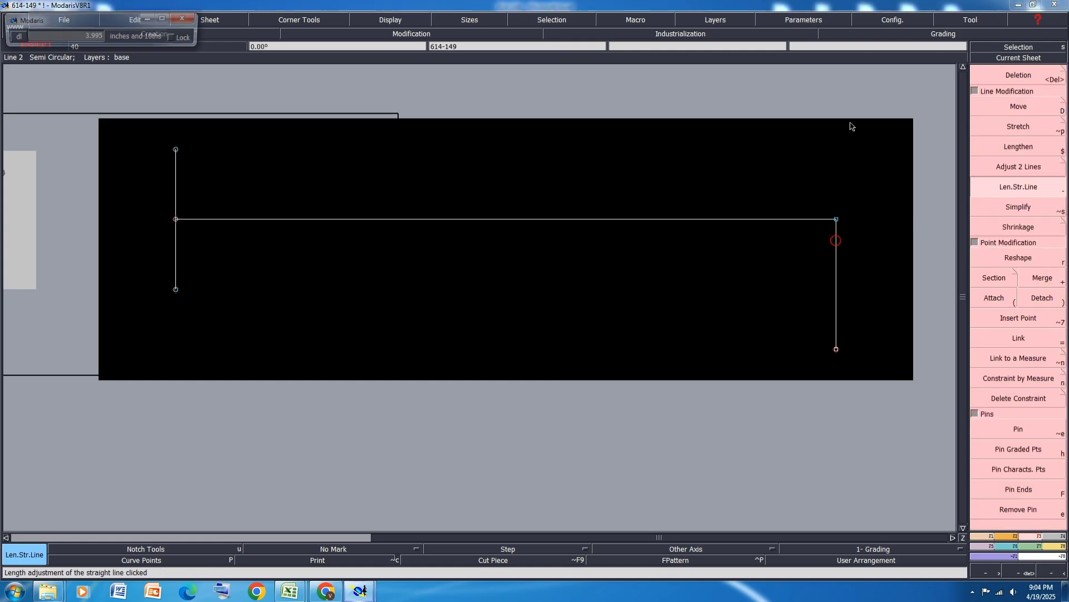
pyautogui.click(843, 68)
pyautogui.click(837, 333)
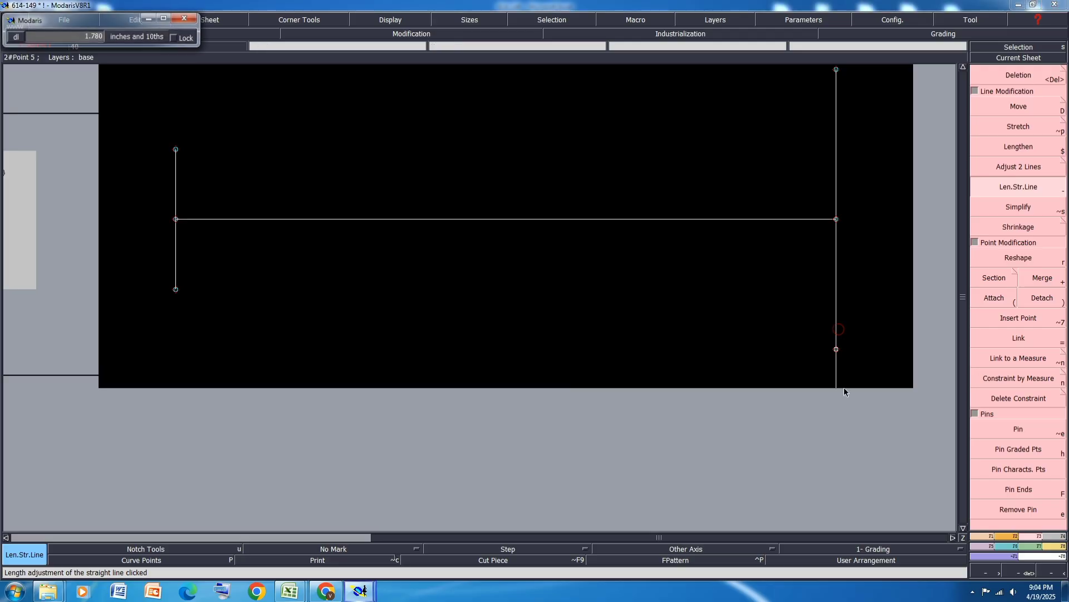
pyautogui.click(837, 406)
# Delete the leftover intermediate point on the right vertical line and save the model, continuing past the anomalies warning.
pyautogui.press('Delete')
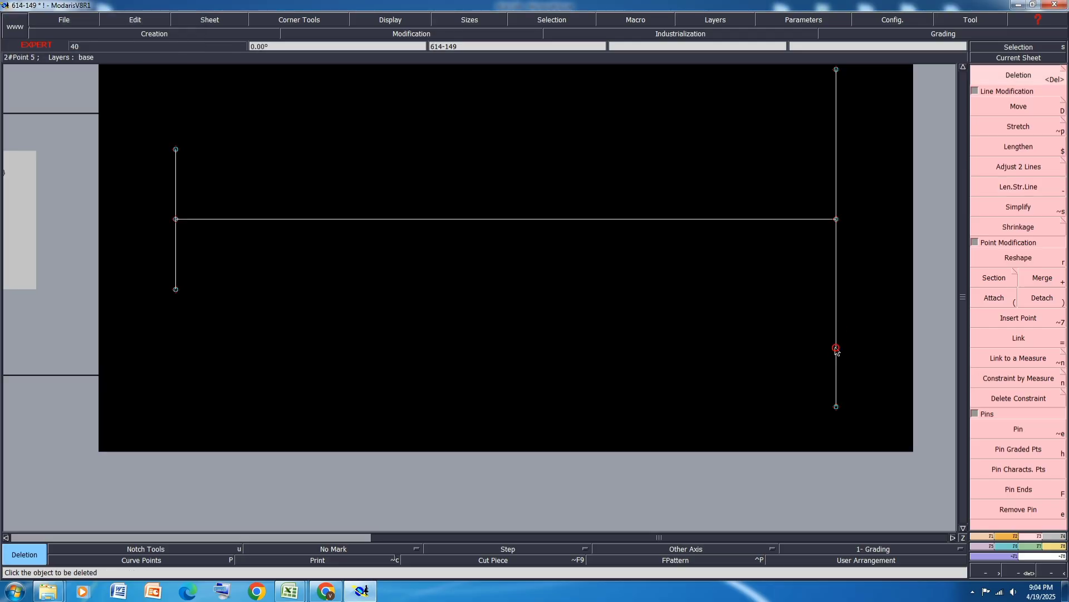
pyautogui.hotkey('ctrl', 's')
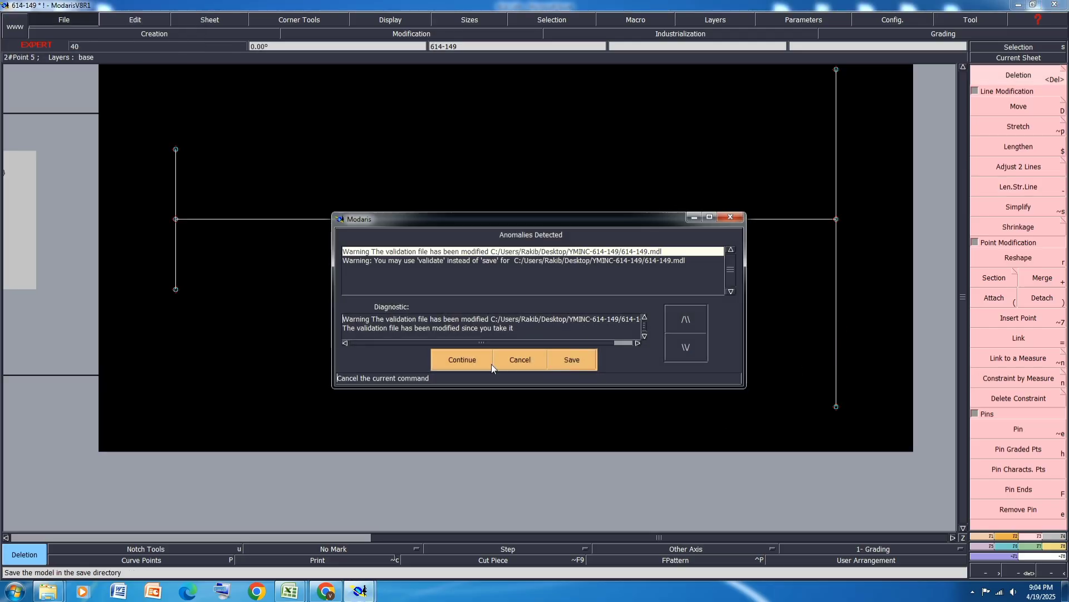
pyautogui.click(471, 358)
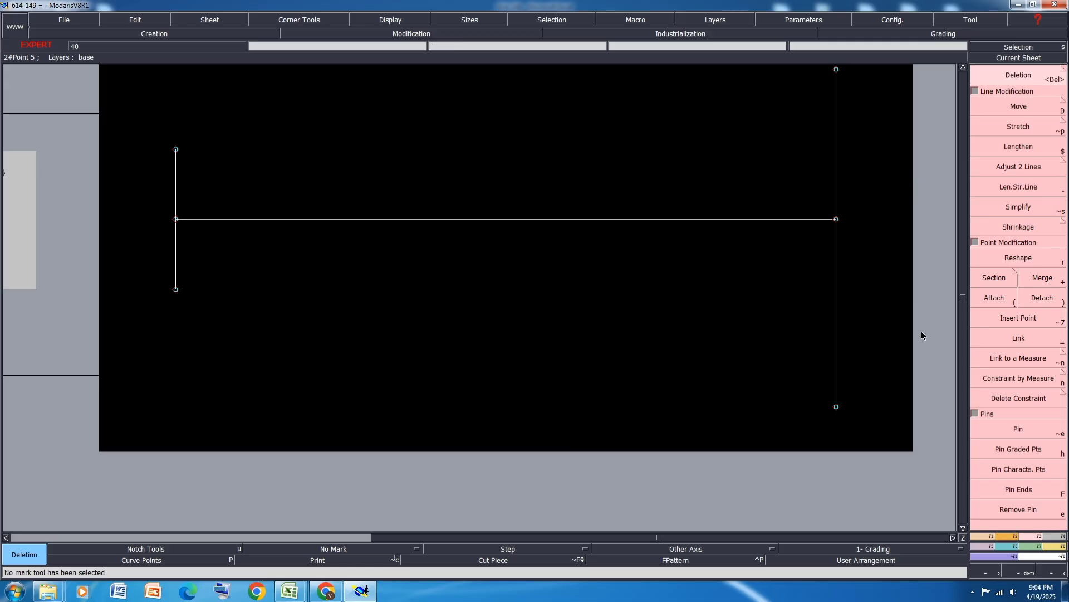
# Create a parallel of the right vertical line at a distance of -20 inches and delete its intermediate point on the inseam line.
pyautogui.click(993, 535)
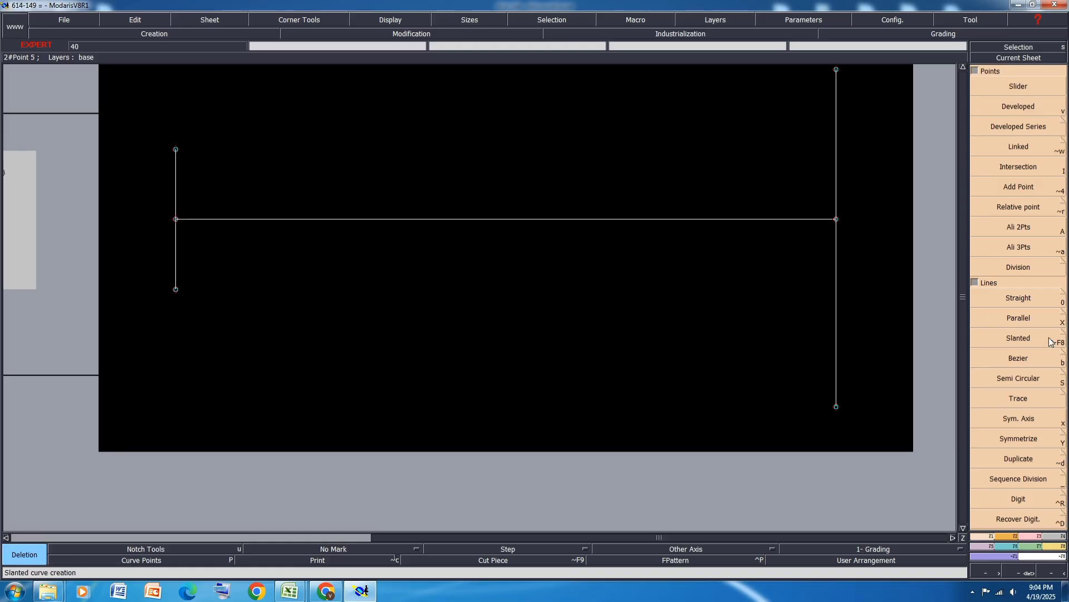
pyautogui.click(1034, 322)
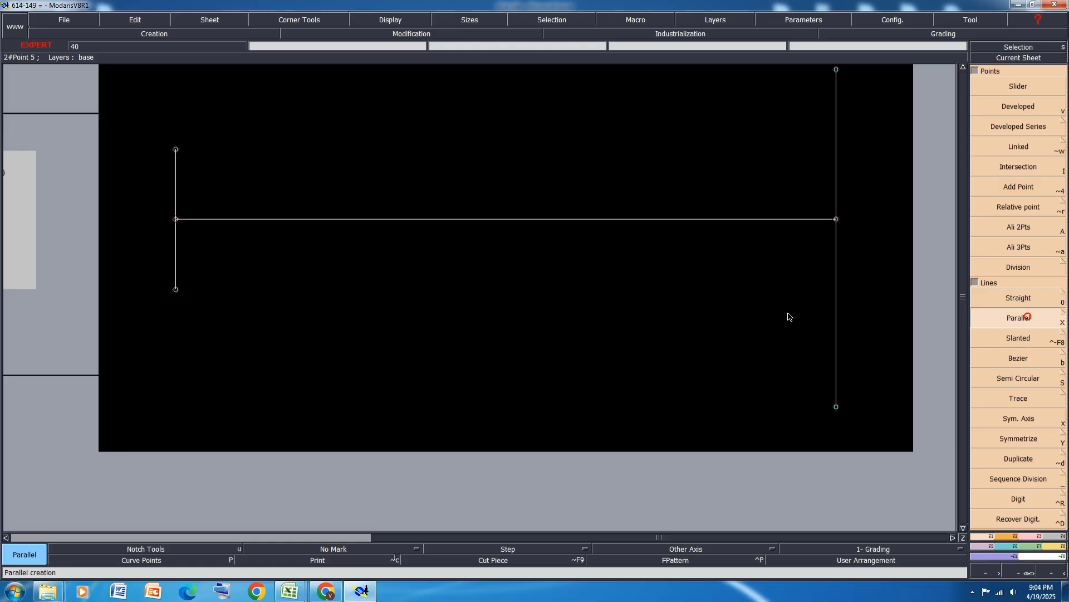
pyautogui.click(837, 298)
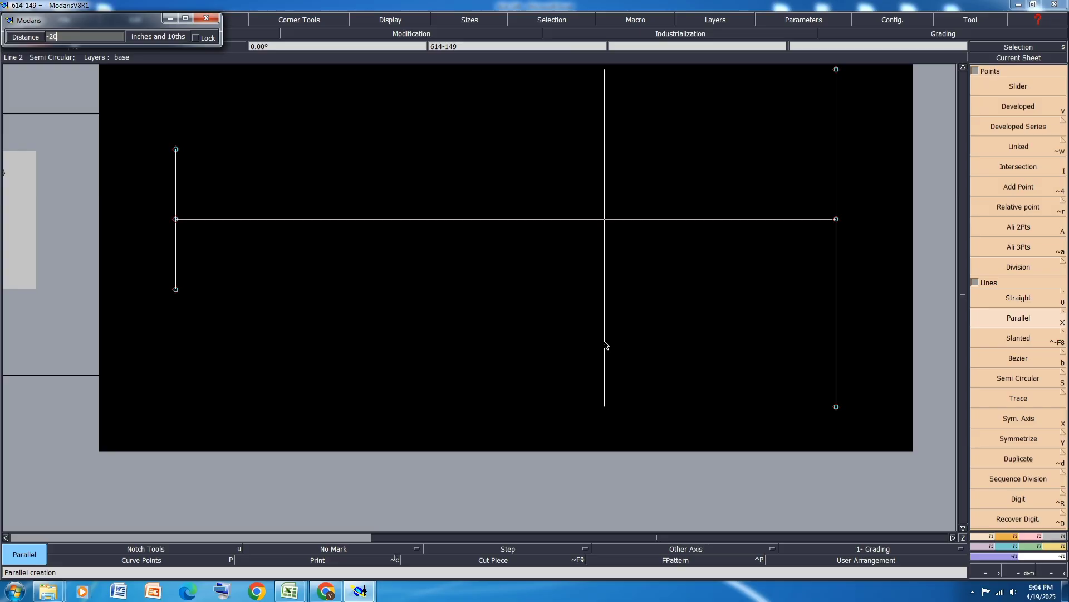
pyautogui.press('Return')
pyautogui.click(369, 553)
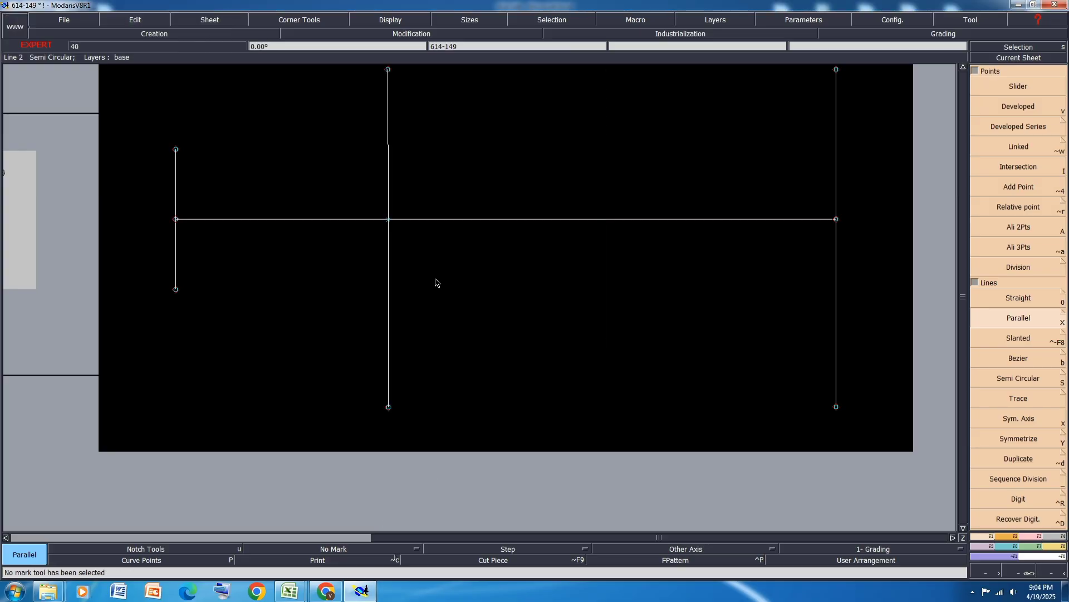
pyautogui.press('Delete')
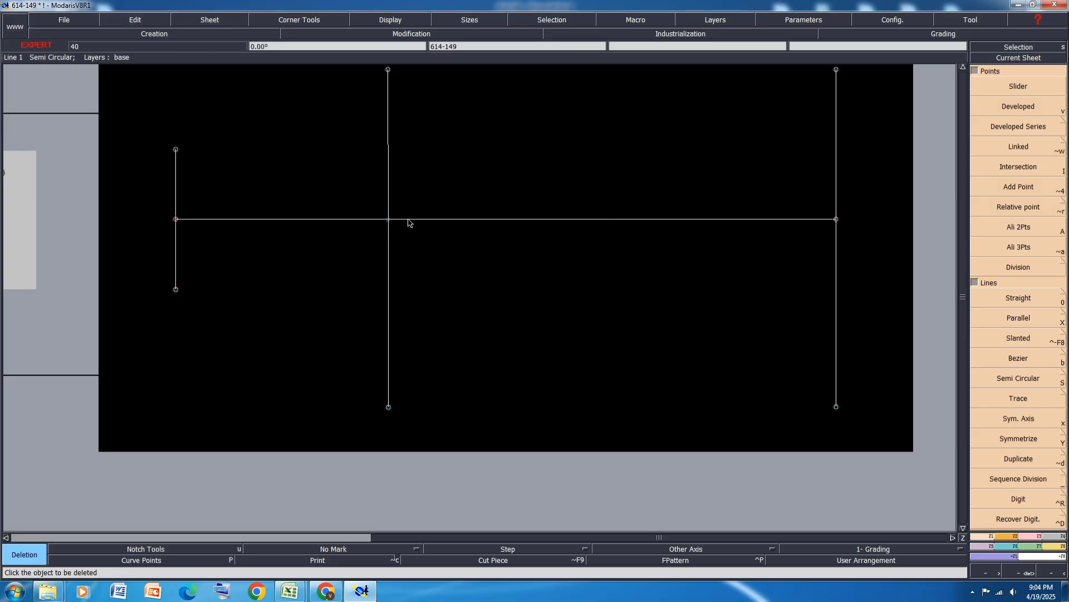
pyautogui.click(388, 219)
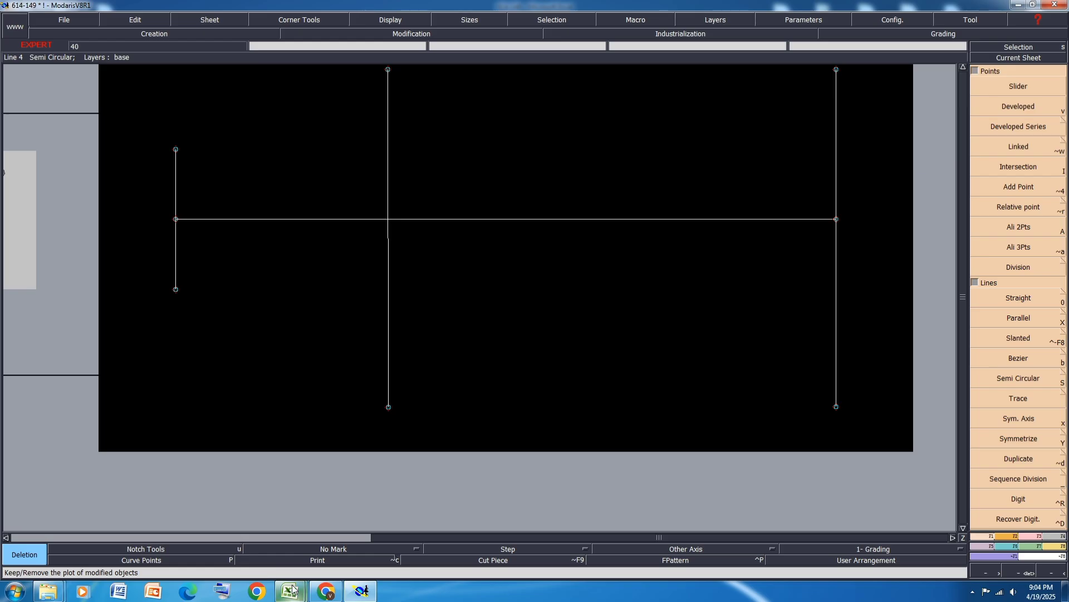
# Switch to the 614-149 workbook in Excel and fill the Lower Thigh Circ. - 10" below Crotch row with yellow.
pyautogui.moveTo(292, 590)
pyautogui.click(323, 533)
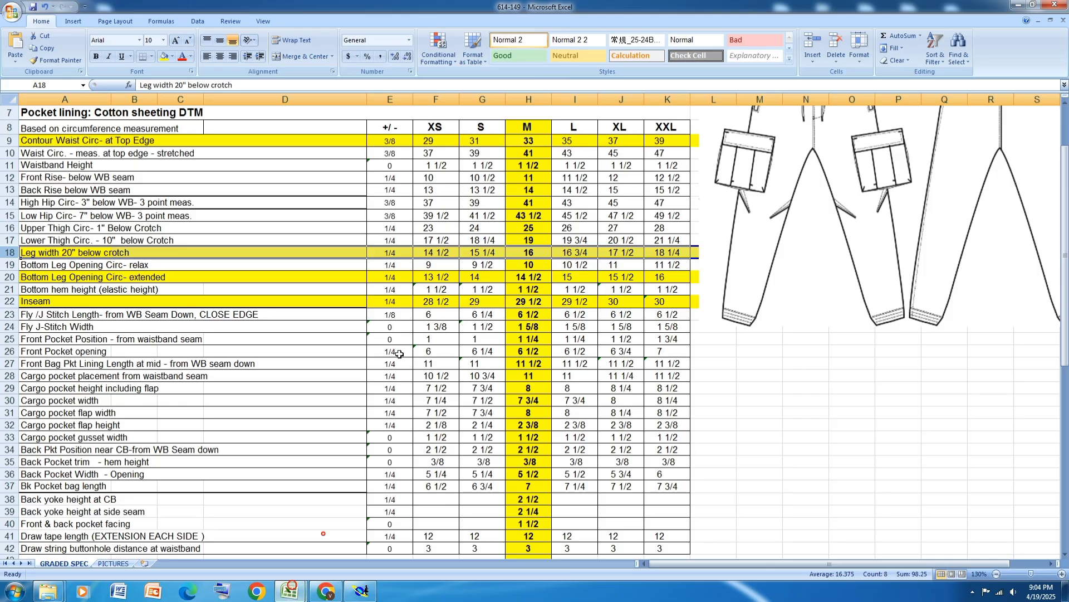
pyautogui.click(13, 239)
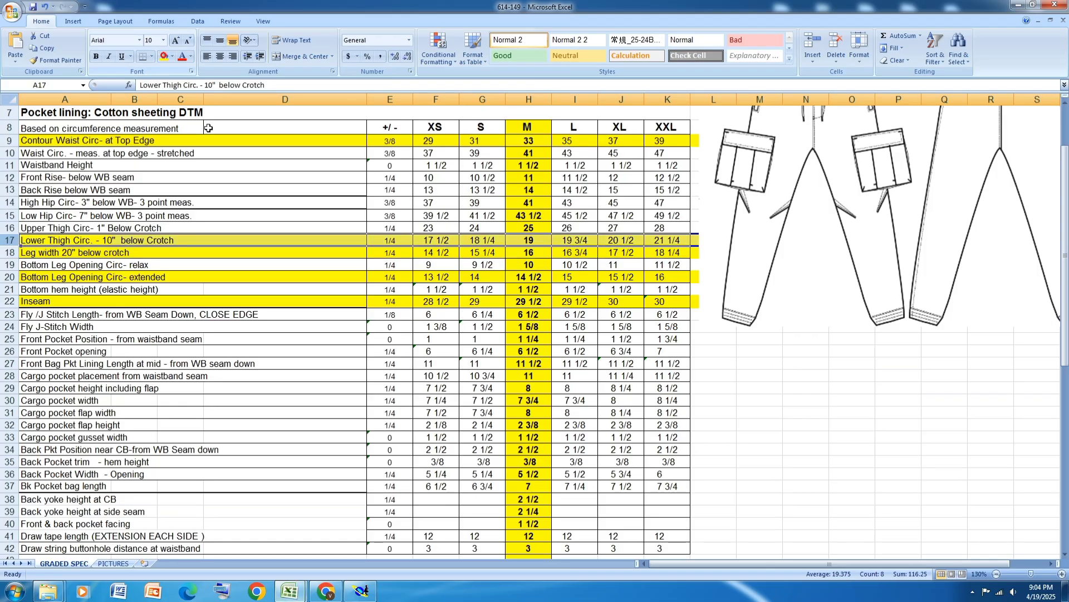
# Switch to Modaris and create a parallel of the right vertical line at a distance of -10 inches.
pyautogui.moveTo(369, 594)
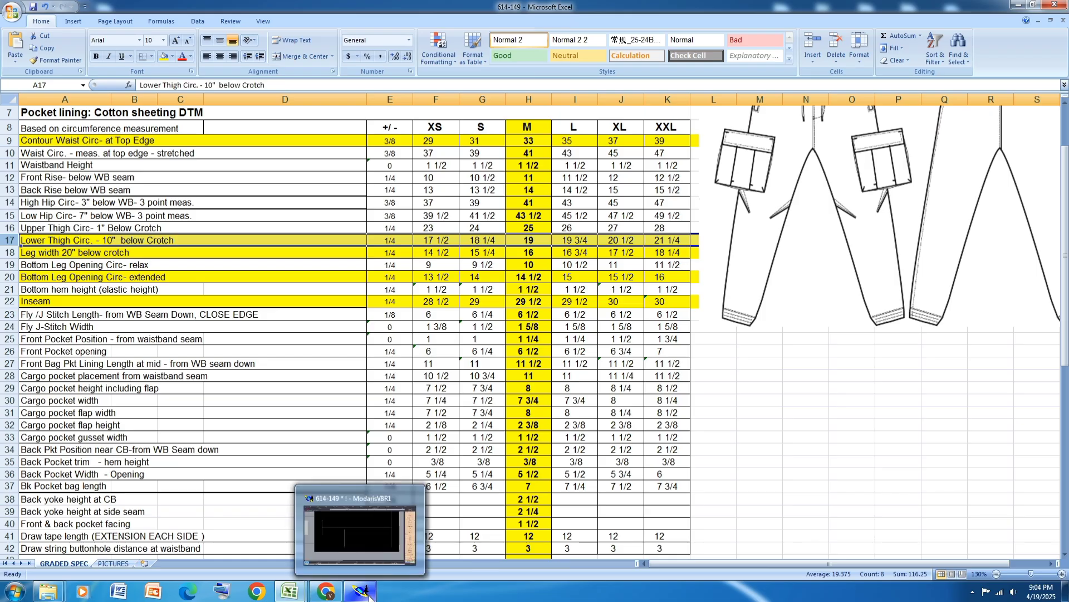
pyautogui.click(369, 594)
pyautogui.click(1019, 317)
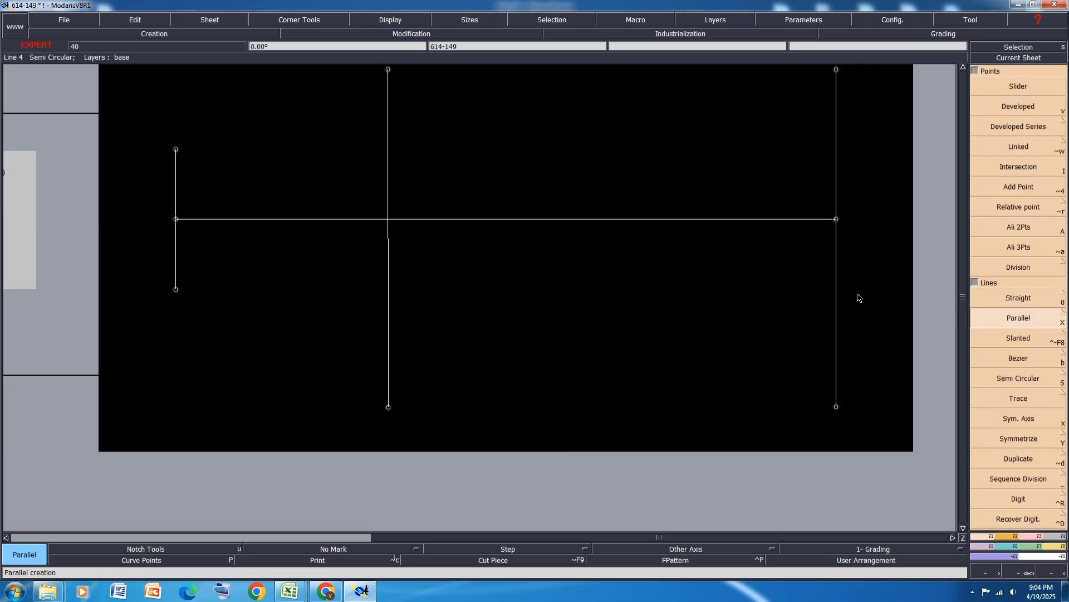
pyautogui.click(838, 288)
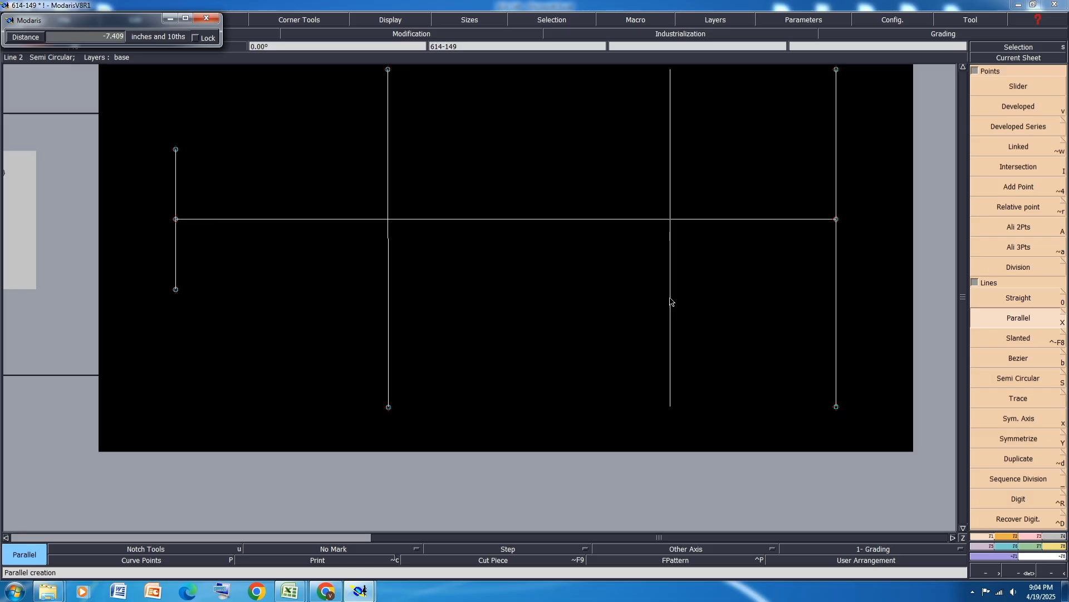
pyautogui.write('-10')
pyautogui.press('Return')
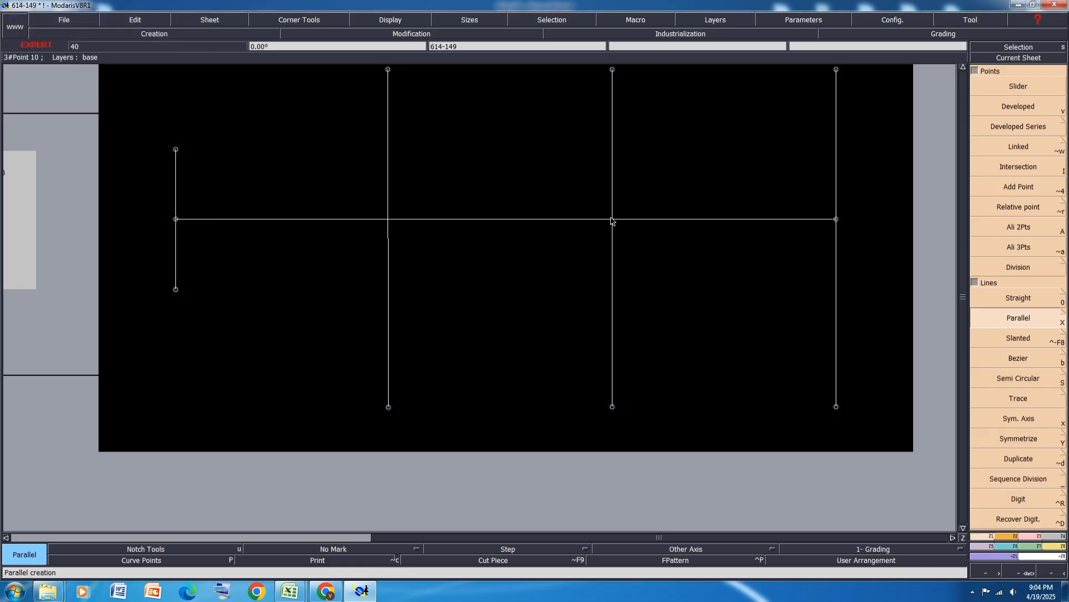
# Delete the -10 inch parallel's intermediate point on the inseam line and align the end points of both parallels vertically.
pyautogui.press('Delete')
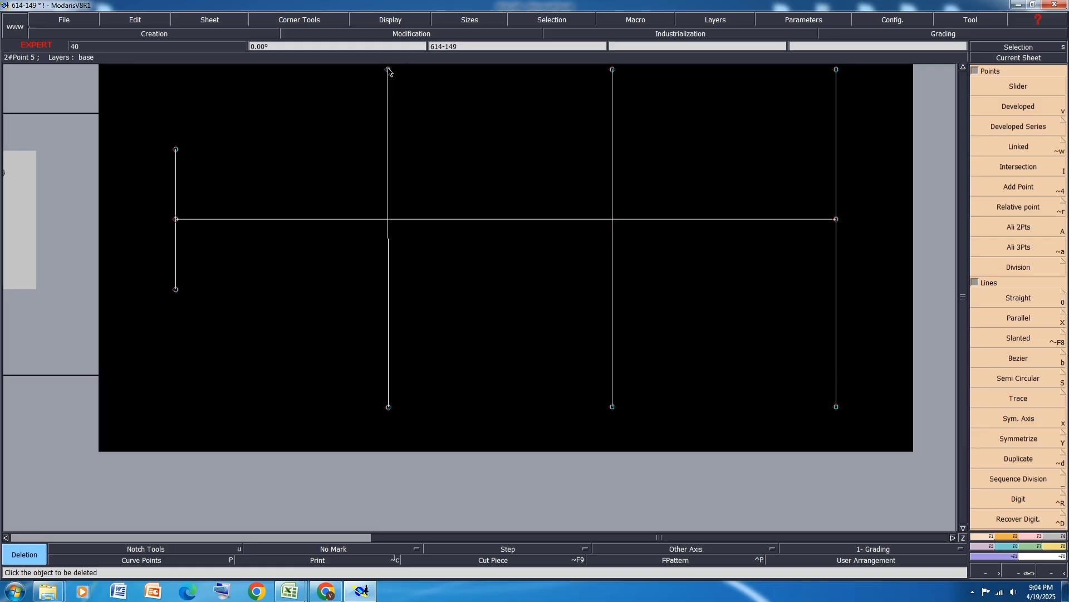
pyautogui.hotkey('shift', 'a')
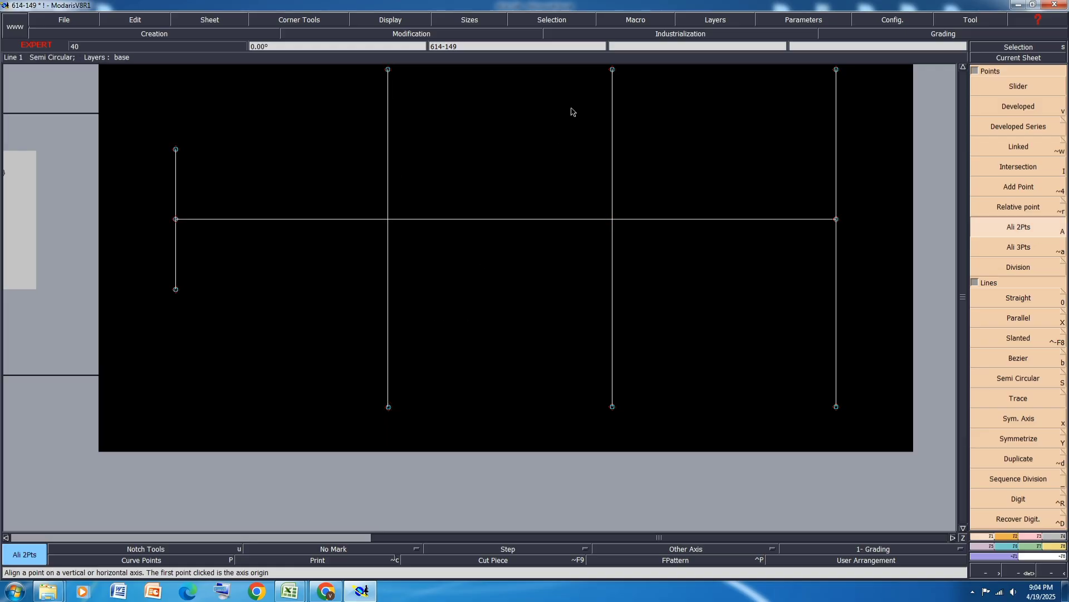
pyautogui.click(613, 407)
# Switch to the 614-149 workbook in Excel and select the Upper Thigh Circ- 1" Below Crotch row.
pyautogui.click(290, 591)
pyautogui.click(323, 545)
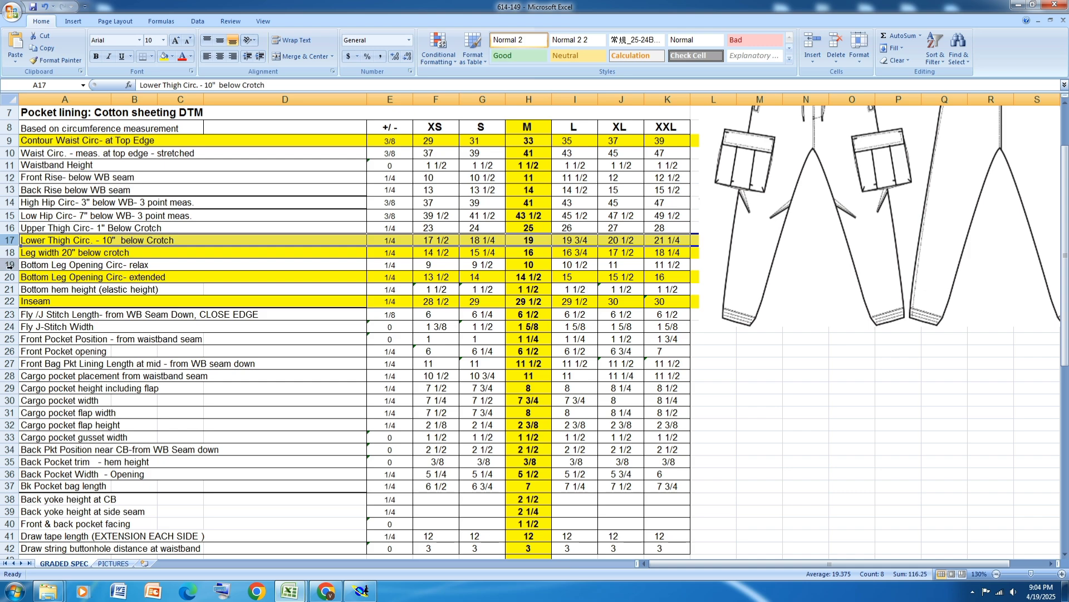
pyautogui.click(20, 229)
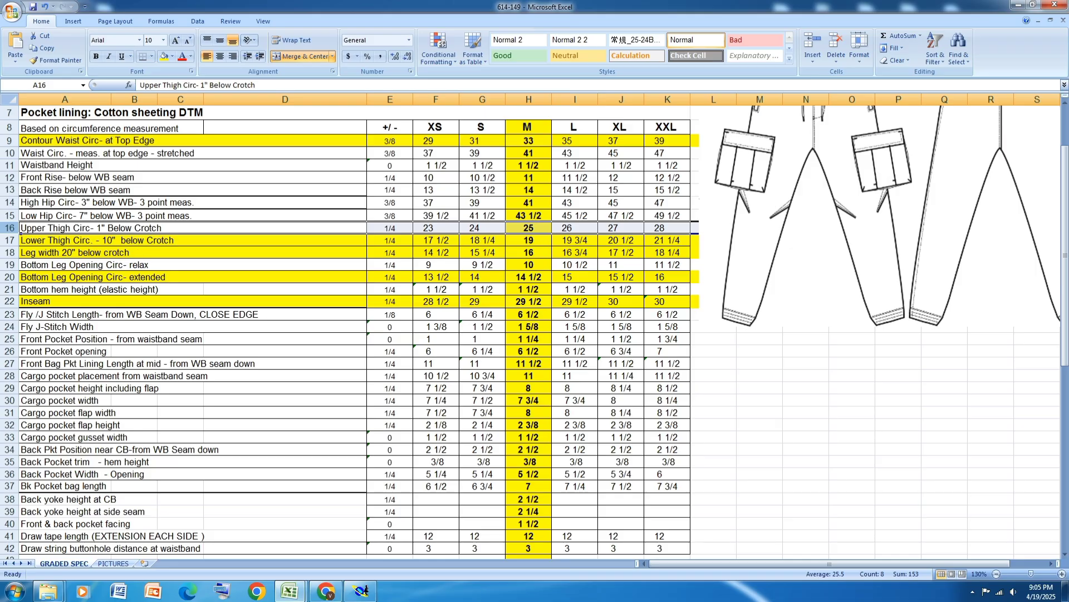
# Switch to Modaris and create a parallel of the right vertical line at a distance of -1 inch.
pyautogui.click(361, 591)
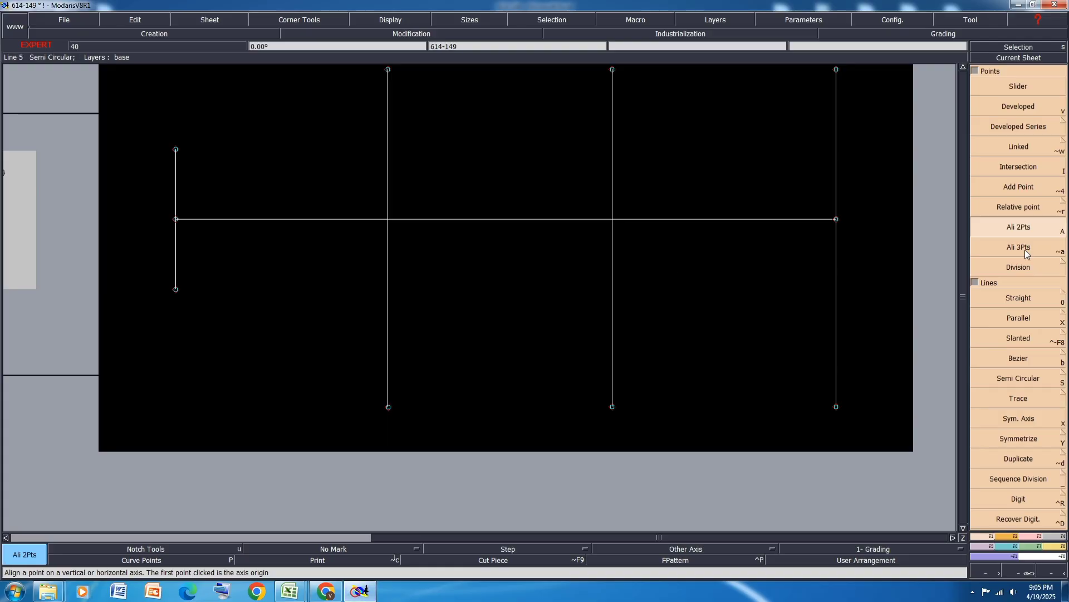
pyautogui.click(1022, 361)
pyautogui.click(1025, 319)
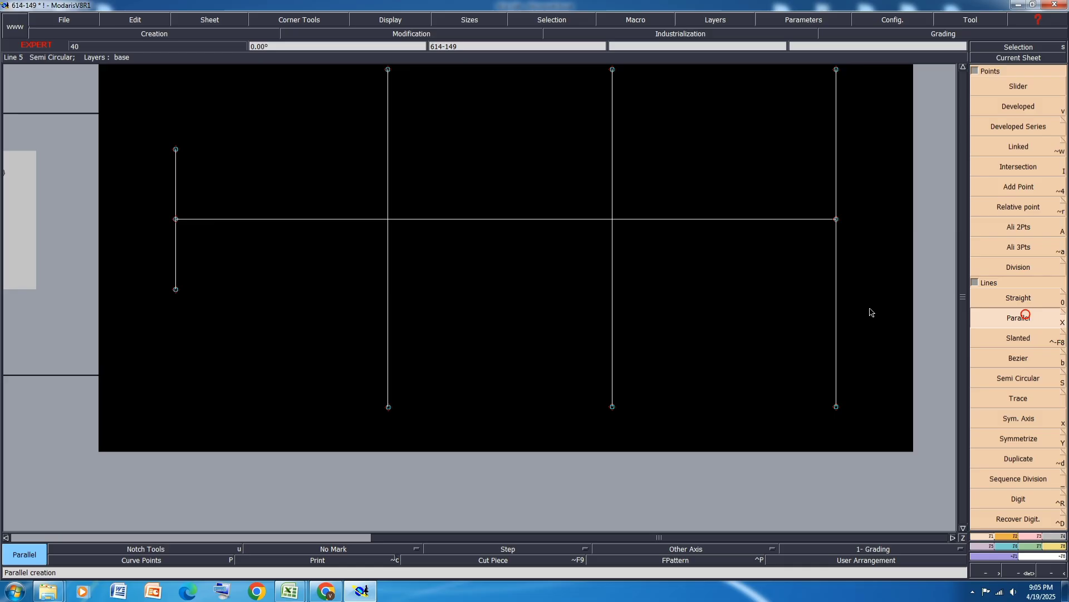
pyautogui.click(836, 289)
pyautogui.press('Down')
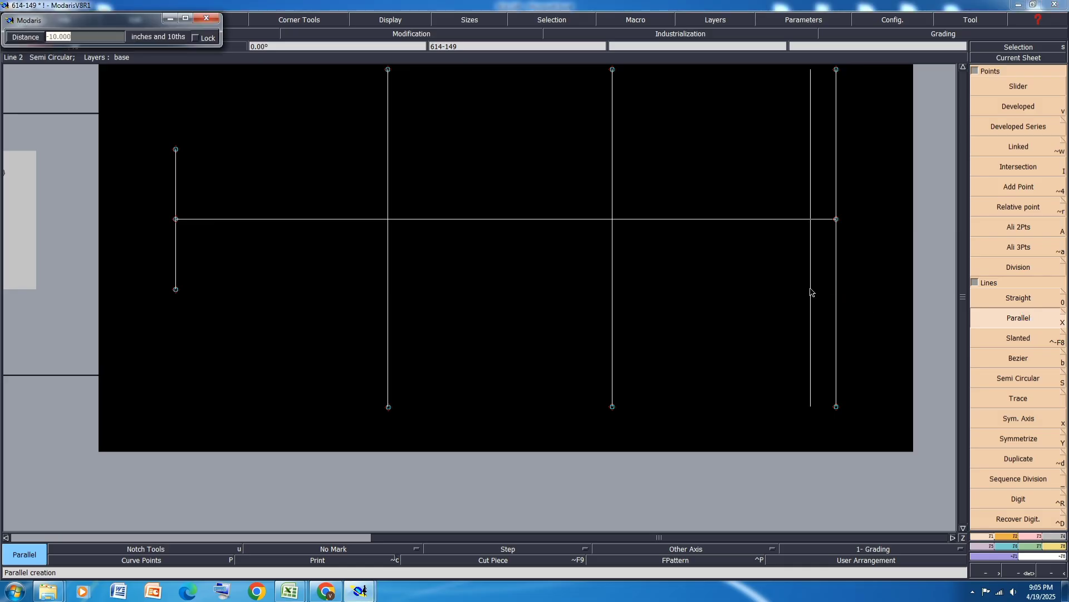
pyautogui.write('-1')
pyautogui.press('Return')
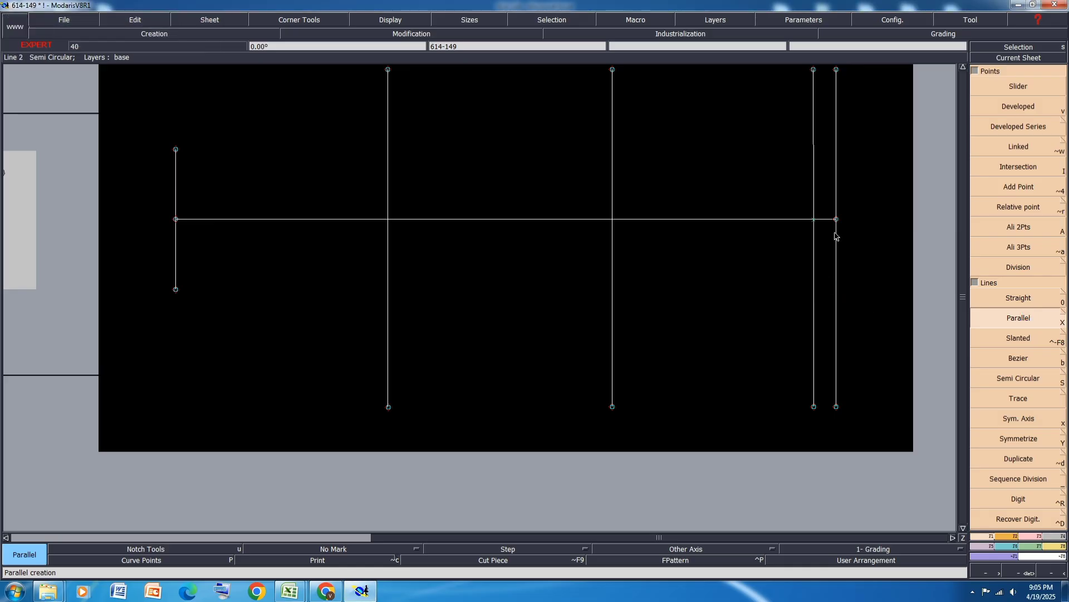
# Delete the -1 inch parallel's intermediate point on the inseam line and align the parallel's end points vertically.
pyautogui.press('Delete')
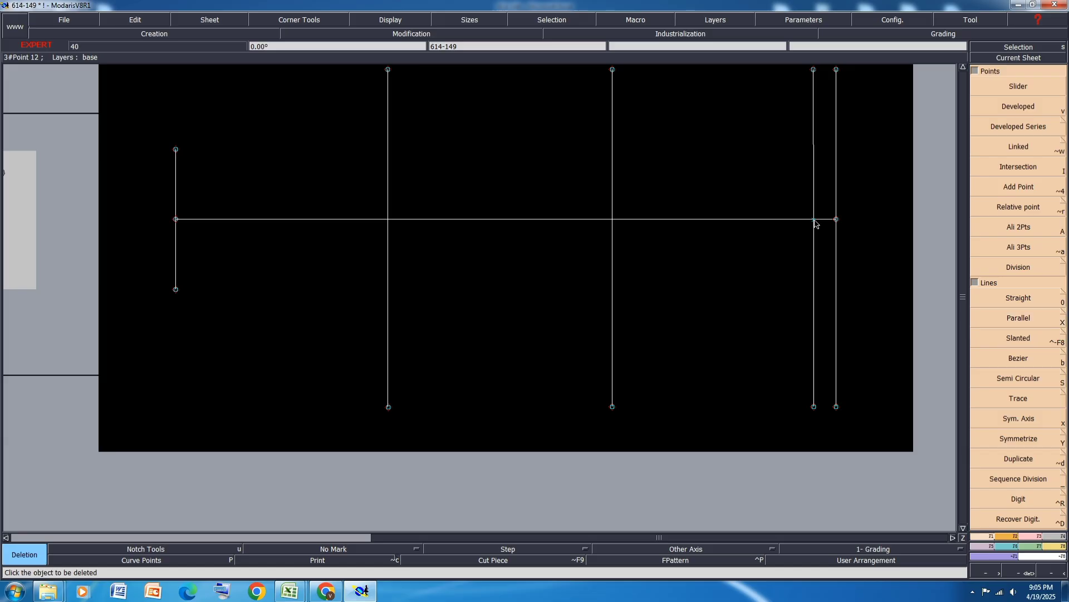
pyautogui.click(815, 220)
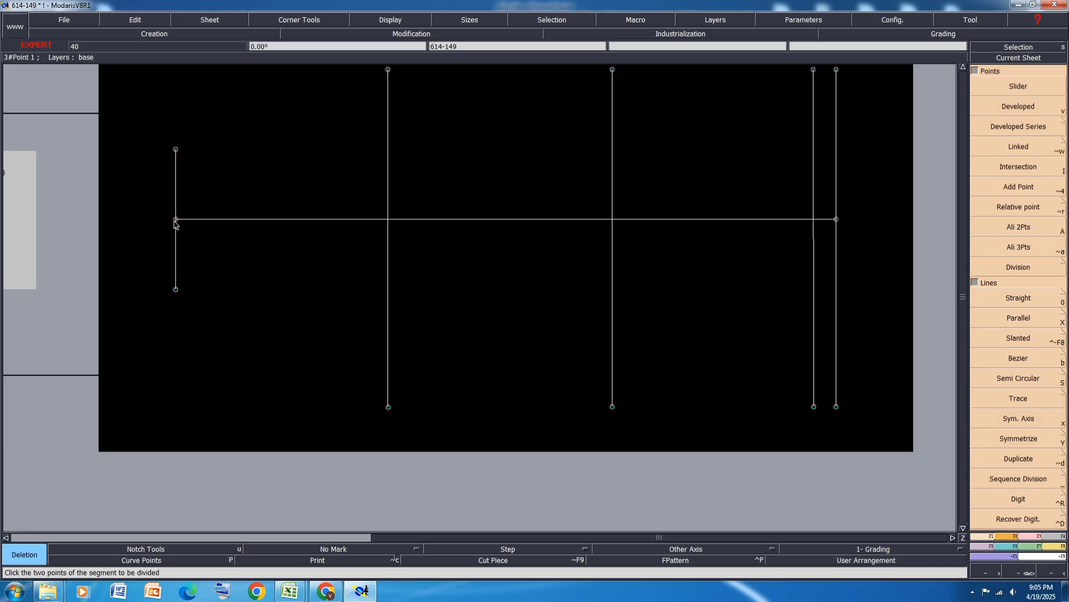
pyautogui.hotkey('shift', 'a')
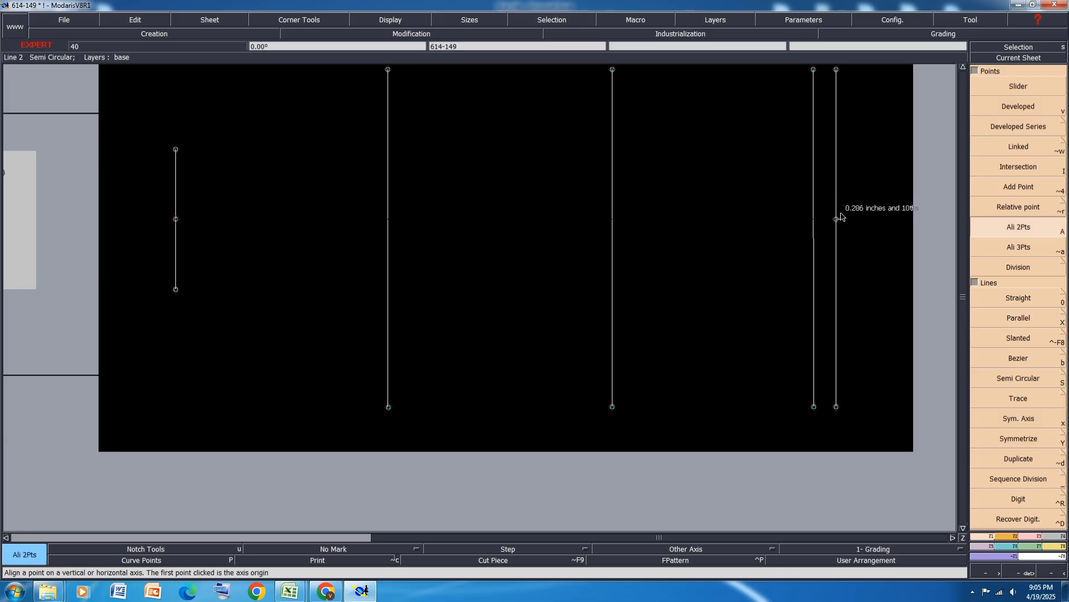
pyautogui.click(838, 218)
pyautogui.click(813, 70)
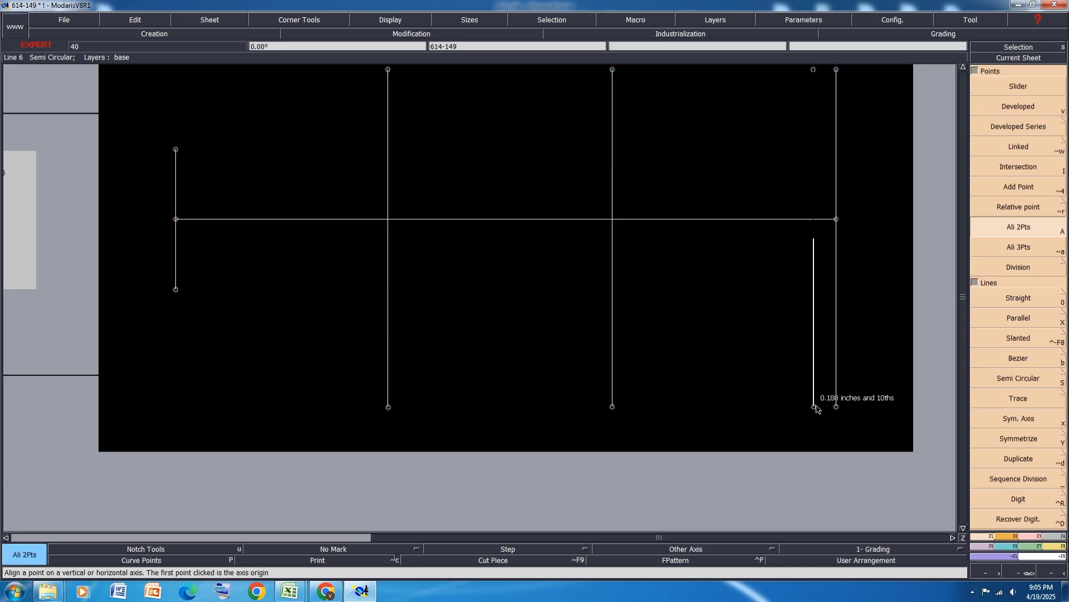
pyautogui.click(815, 405)
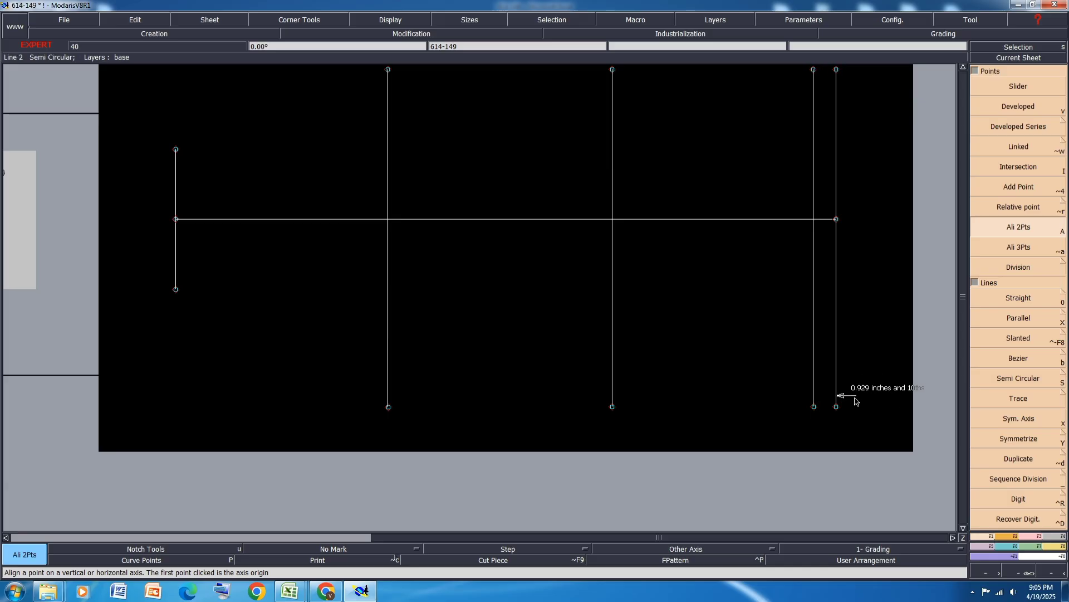
pyautogui.click(837, 407)
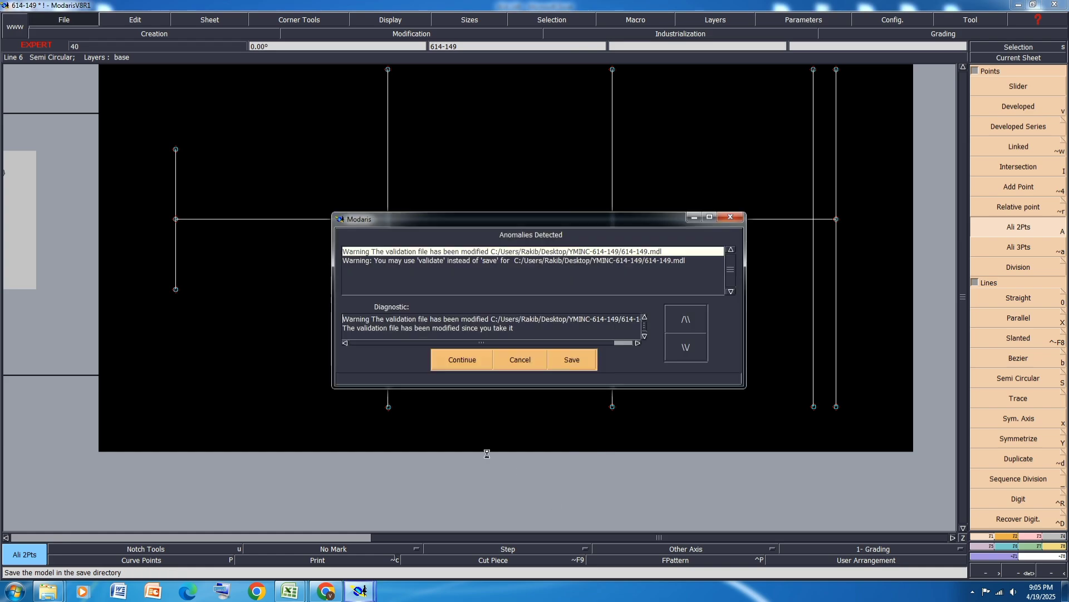
# Save the model despite the validation-file warnings, and check the size M leg widths in the 614-149 workbook in Excel.
pyautogui.click(477, 356)
pyautogui.moveTo(290, 594)
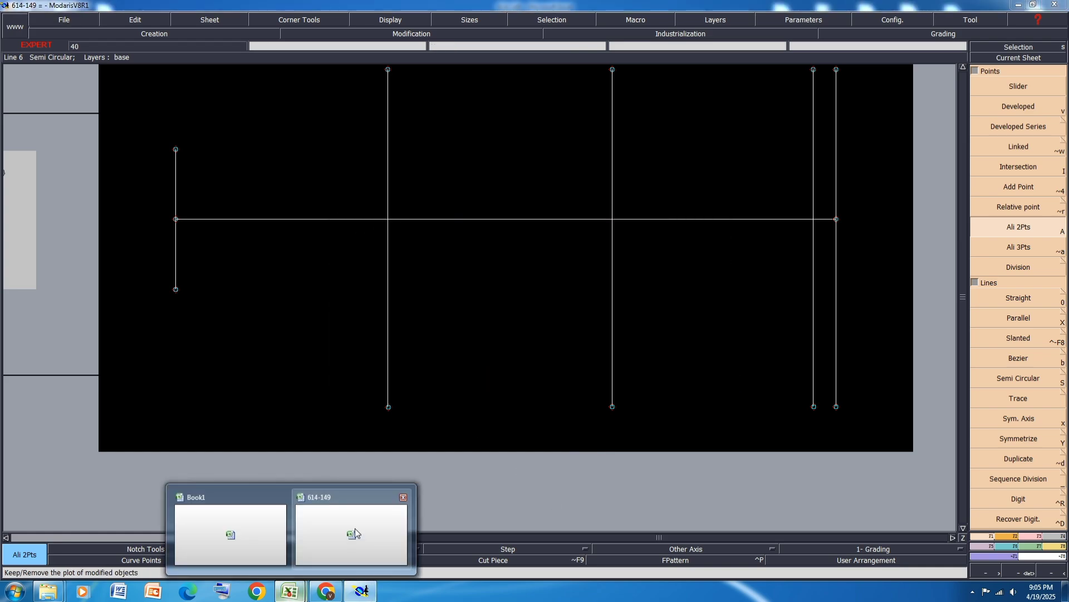
pyautogui.click(355, 528)
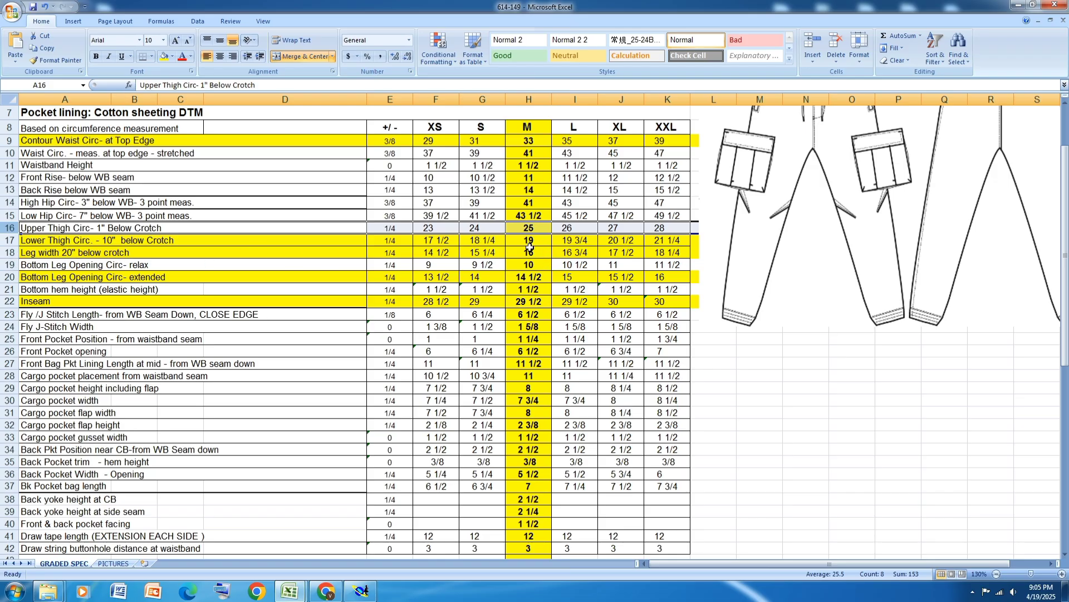
# Switch to Modaris and create developed points at -4.25 and 4.25 inches from the inseam line on the -20 inch parallel.
pyautogui.click(361, 590)
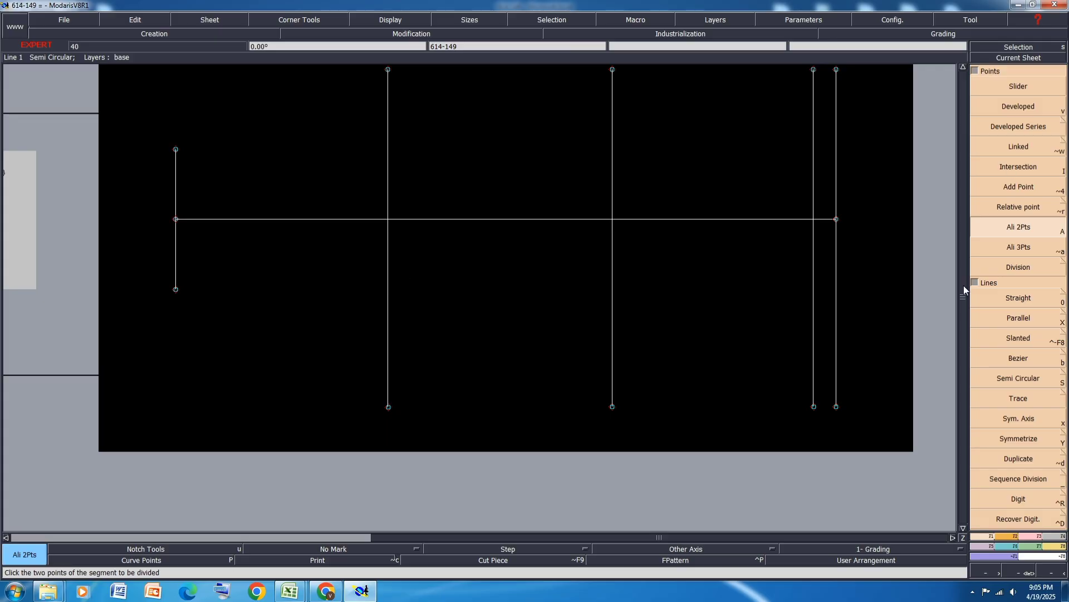
pyautogui.click(1019, 106)
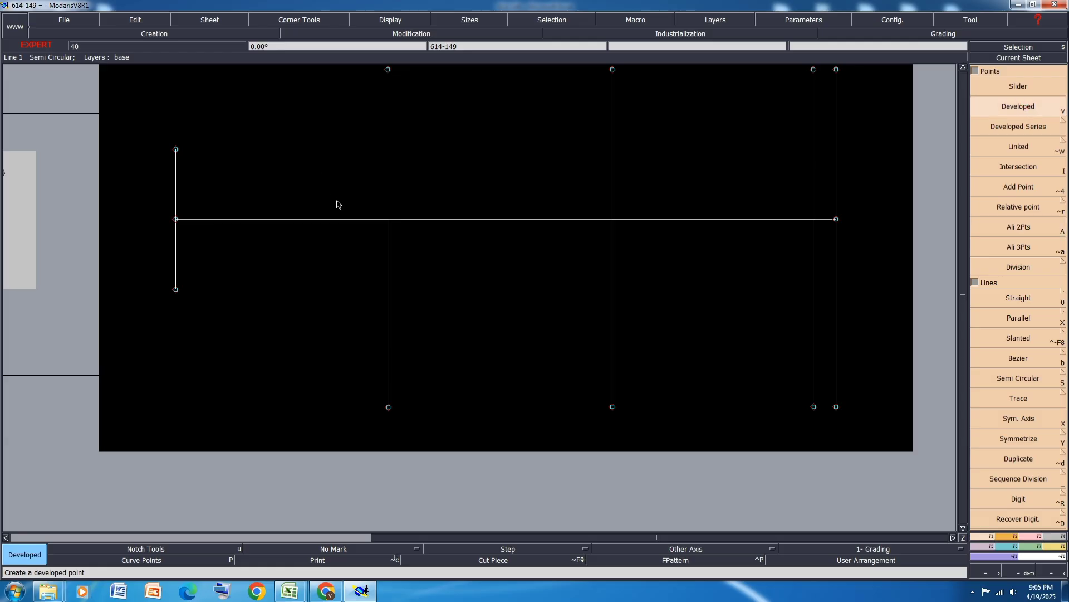
pyautogui.click(389, 224)
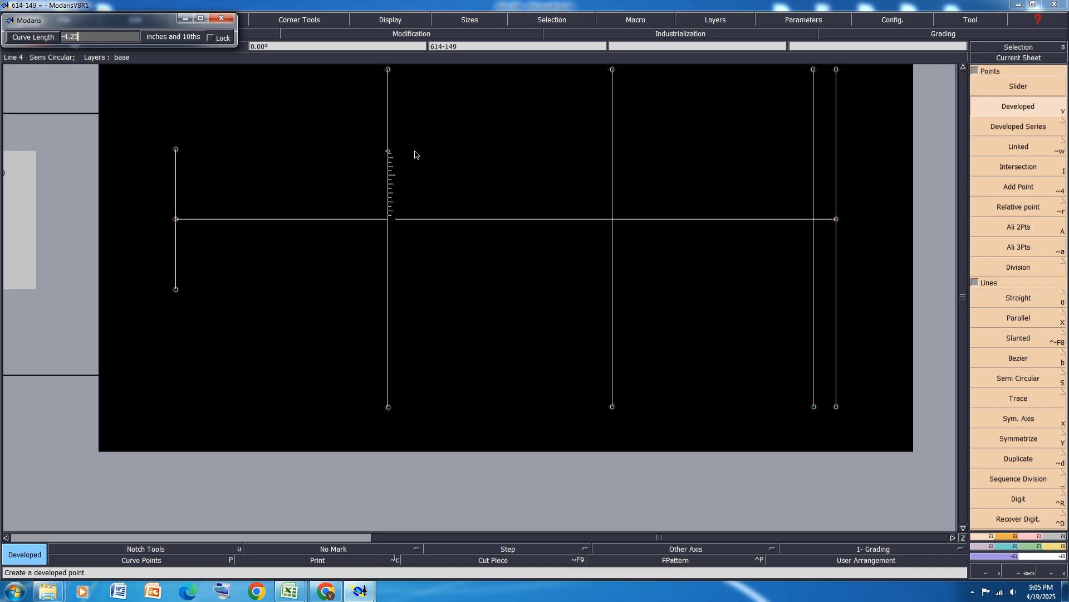
pyautogui.press('Return')
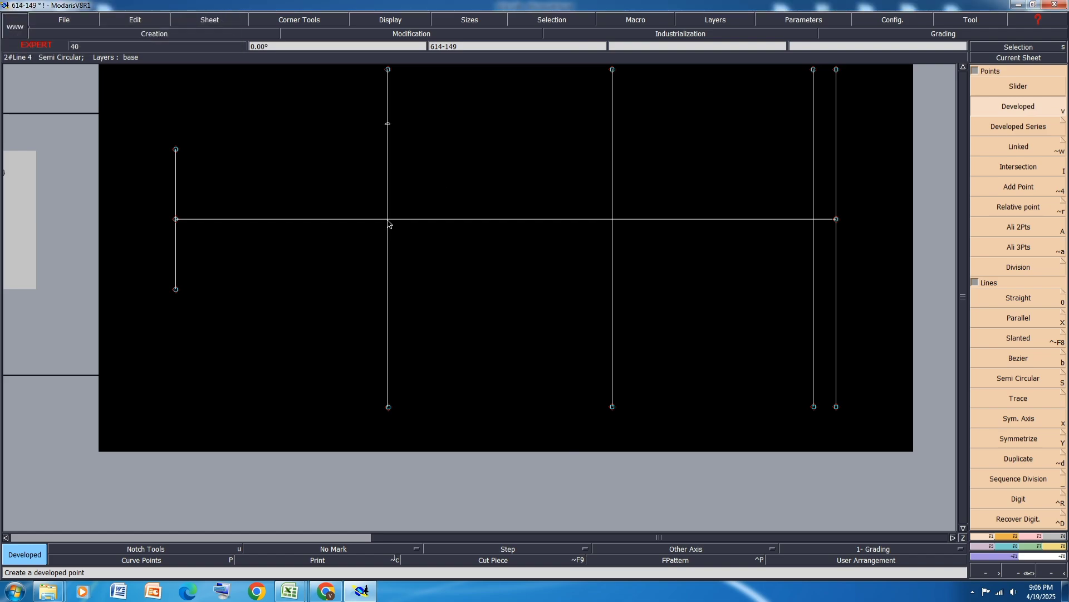
pyautogui.click(389, 223)
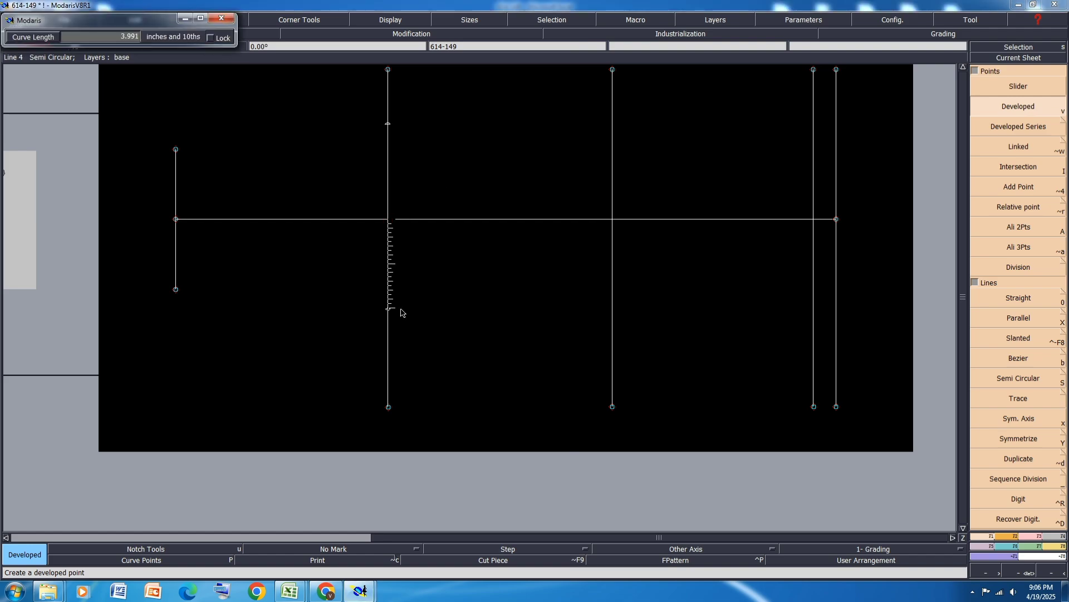
pyautogui.write('4.250')
pyautogui.press('Return')
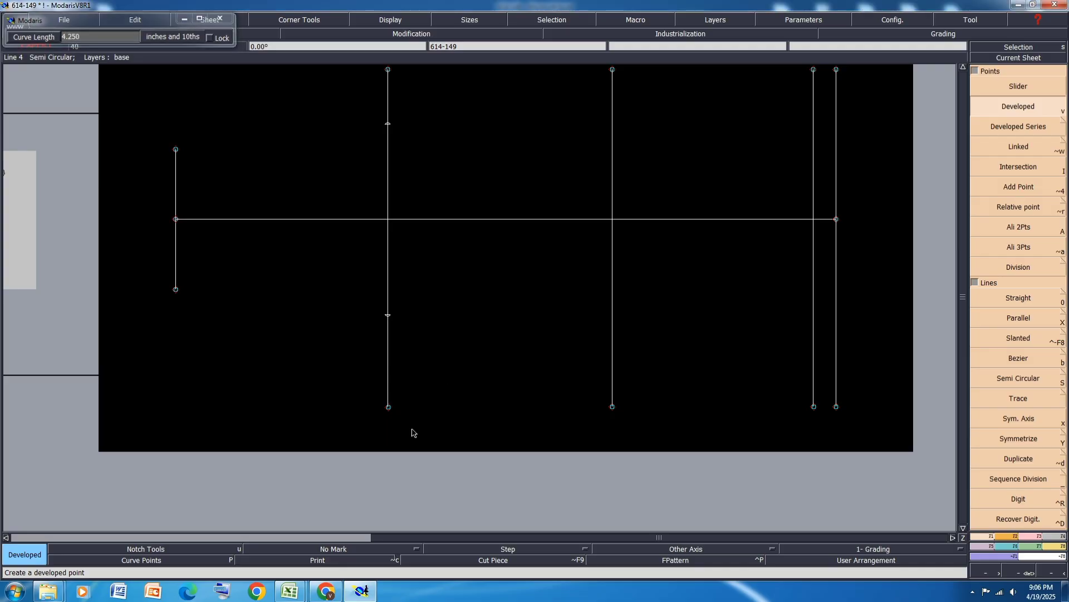
# Recheck the size M leg width in the Excel workbook and delete both 4.25 inch developed points in Modaris.
pyautogui.moveTo(289, 590)
pyautogui.click(310, 552)
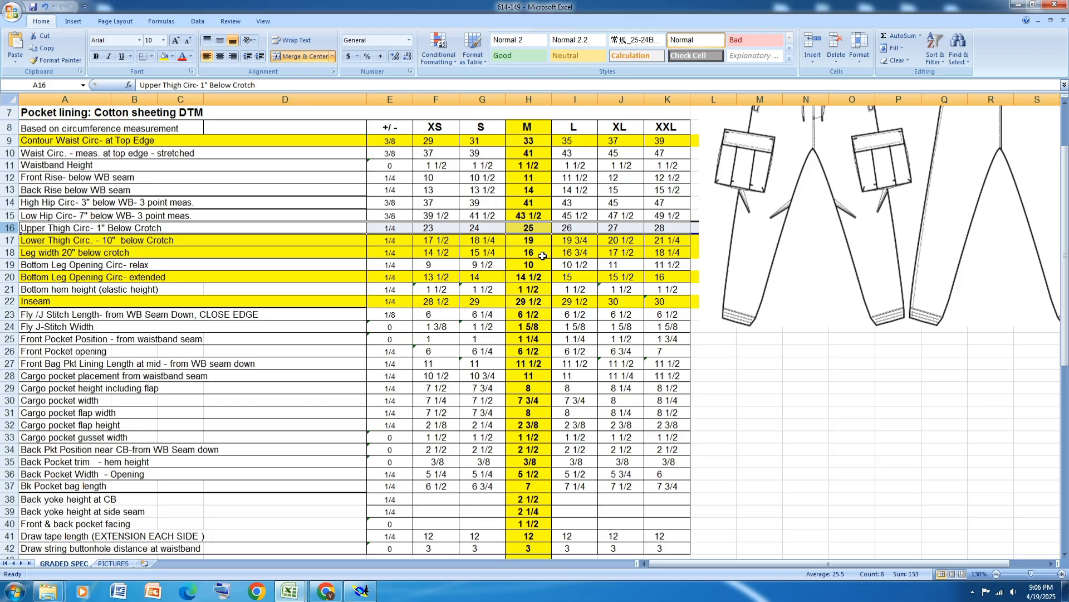
pyautogui.click(363, 593)
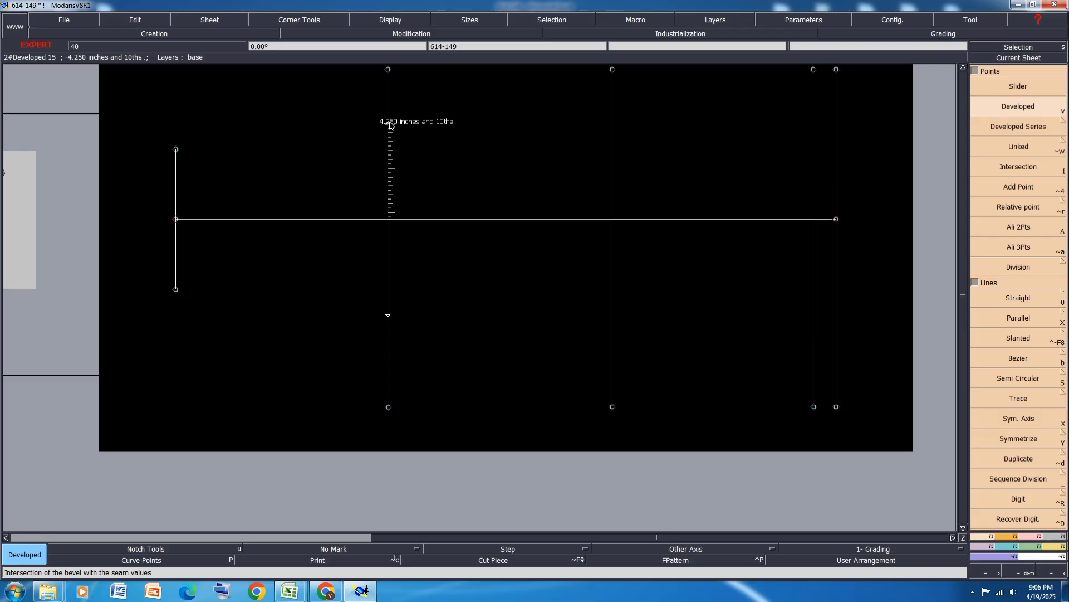
pyautogui.press('Delete')
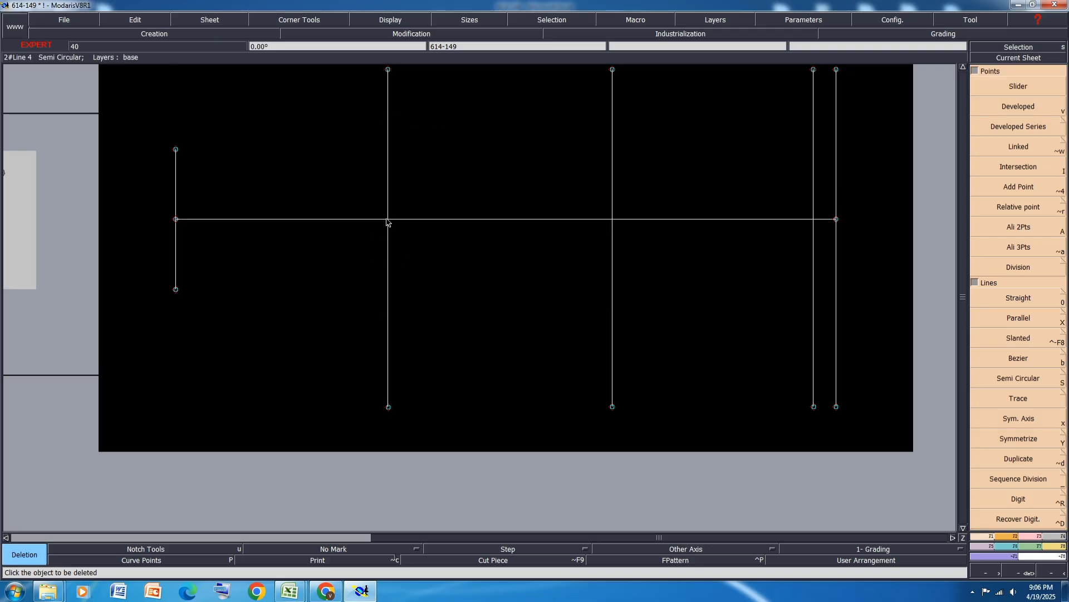
# Create developed points at -3.5 and 3.5 inches from the inseam line on the -20 inch parallel.
pyautogui.press('v')
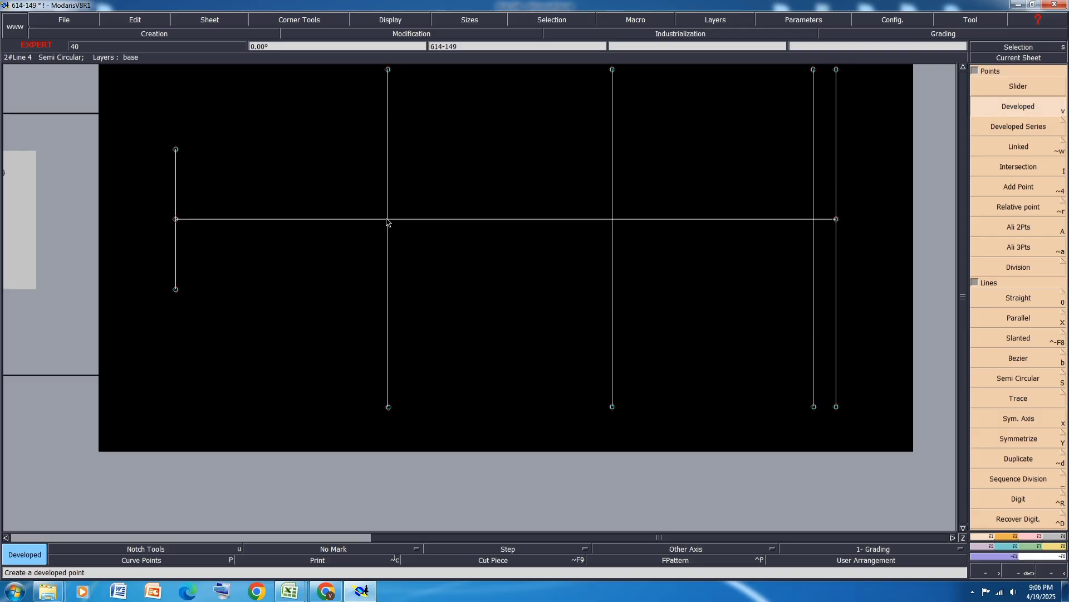
pyautogui.click(388, 220)
pyautogui.press('Down')
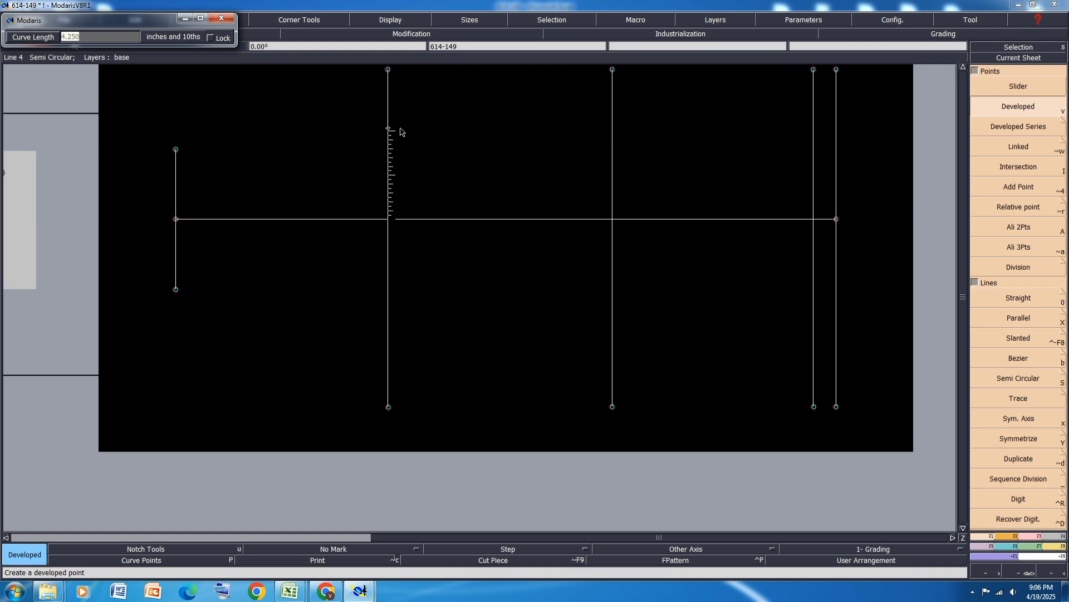
pyautogui.write('-3.500')
pyautogui.press('Return')
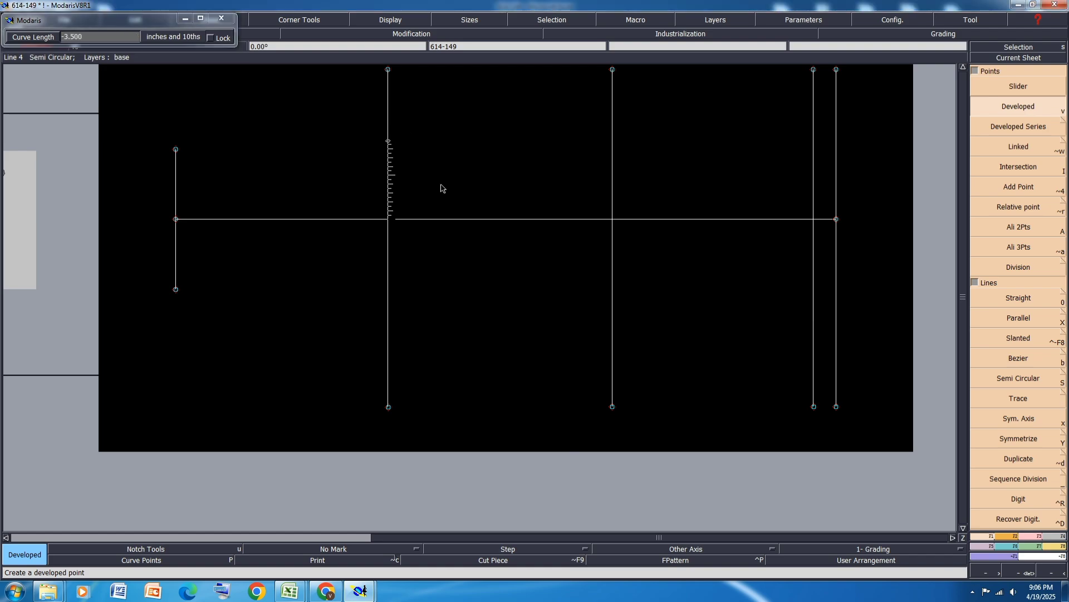
pyautogui.click(389, 222)
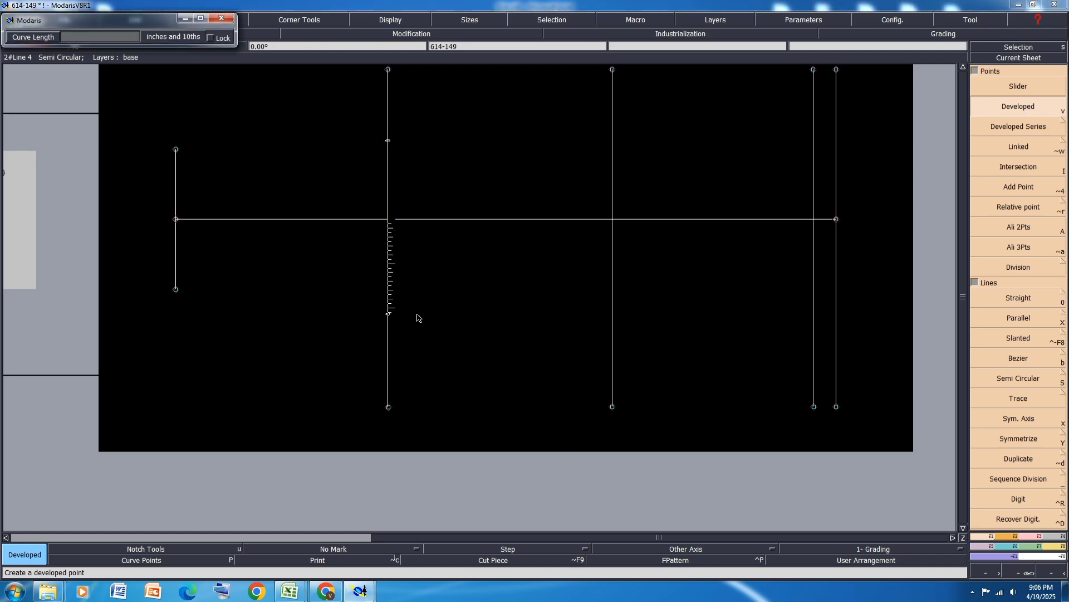
pyautogui.write('3.500')
pyautogui.press('Return')
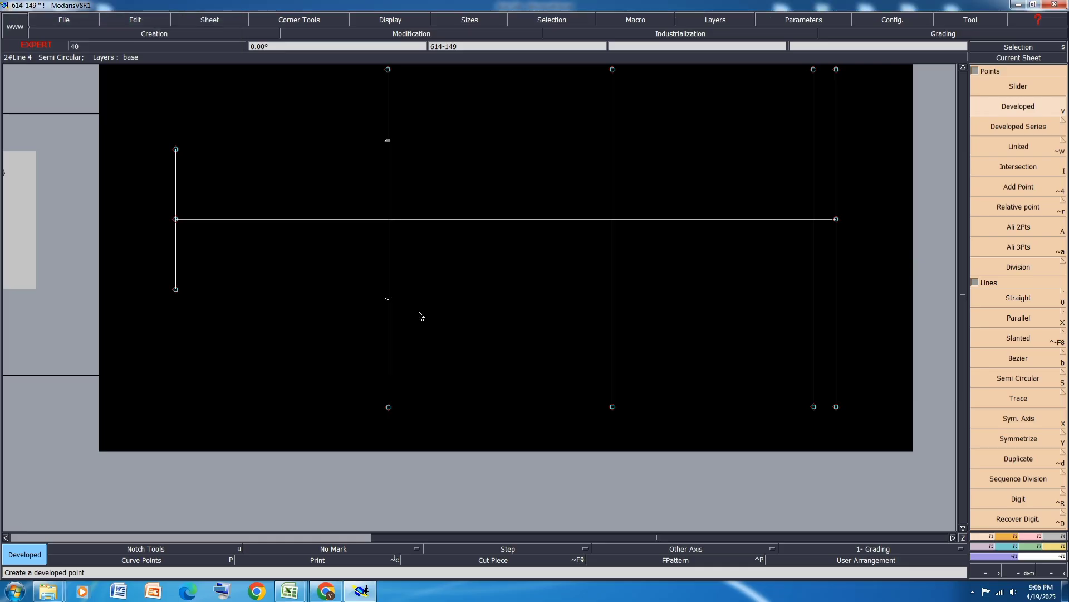
# Check the size M lower thigh circumference in the 614-149 workbook in Excel and return to Modaris.
pyautogui.moveTo(296, 594)
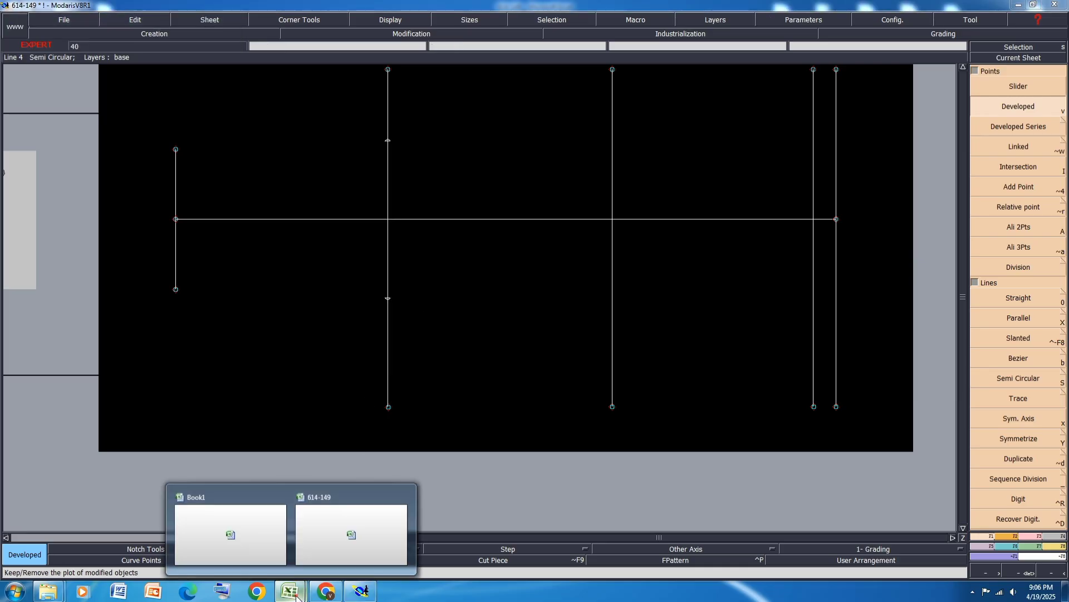
pyautogui.click(333, 528)
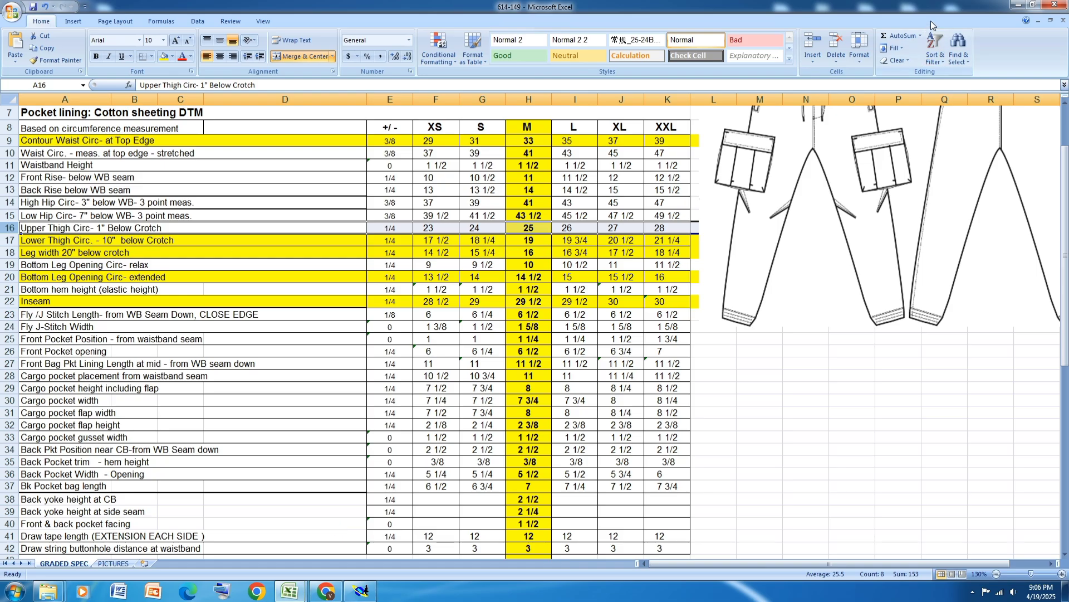
pyautogui.click(1018, 6)
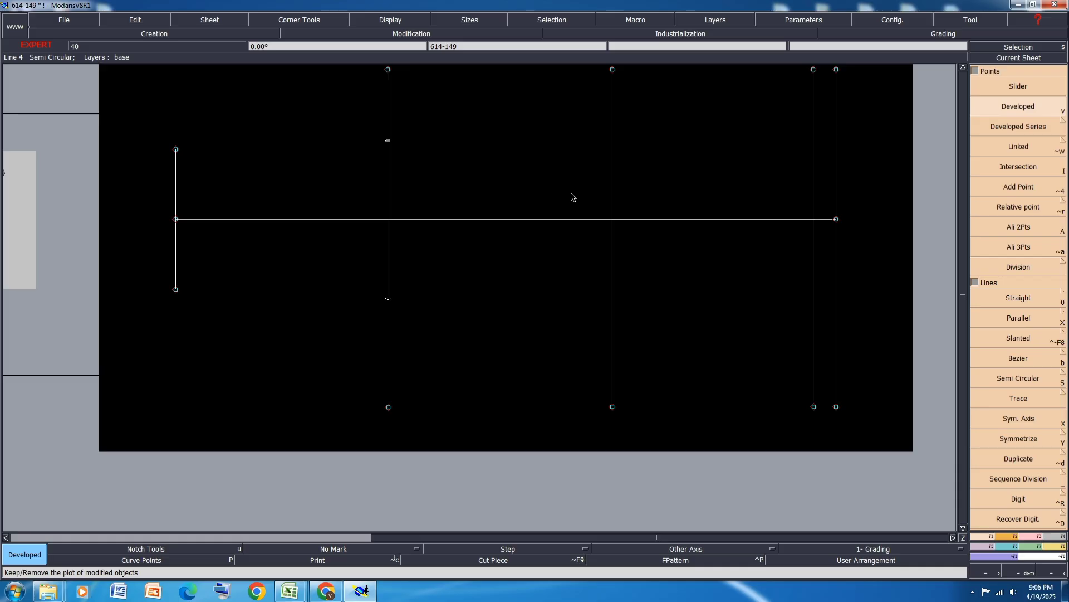
# Create developed points at -4.125 and 4.125 inches from the inseam line on the lower thigh line 10 inches below the crotch.
pyautogui.click(613, 223)
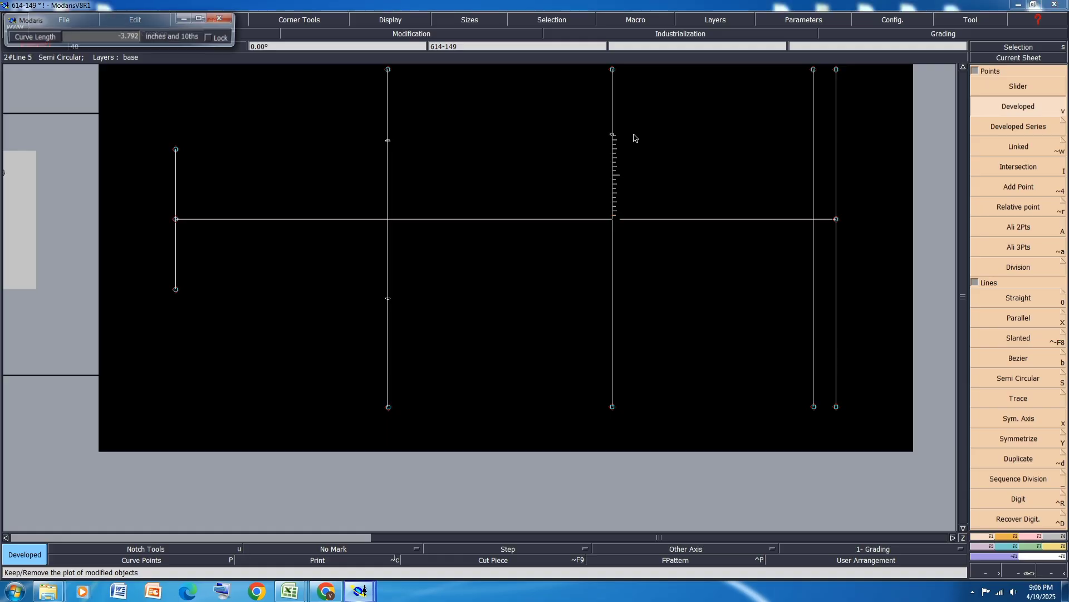
pyautogui.write('-')
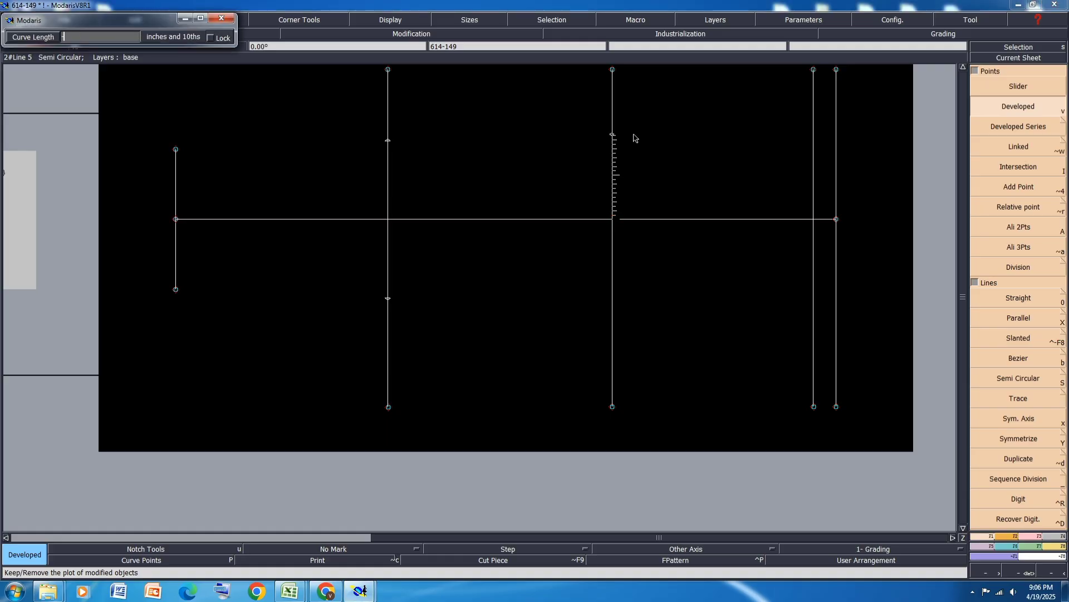
pyautogui.write('4.125')
pyautogui.press('Return')
pyautogui.click(615, 224)
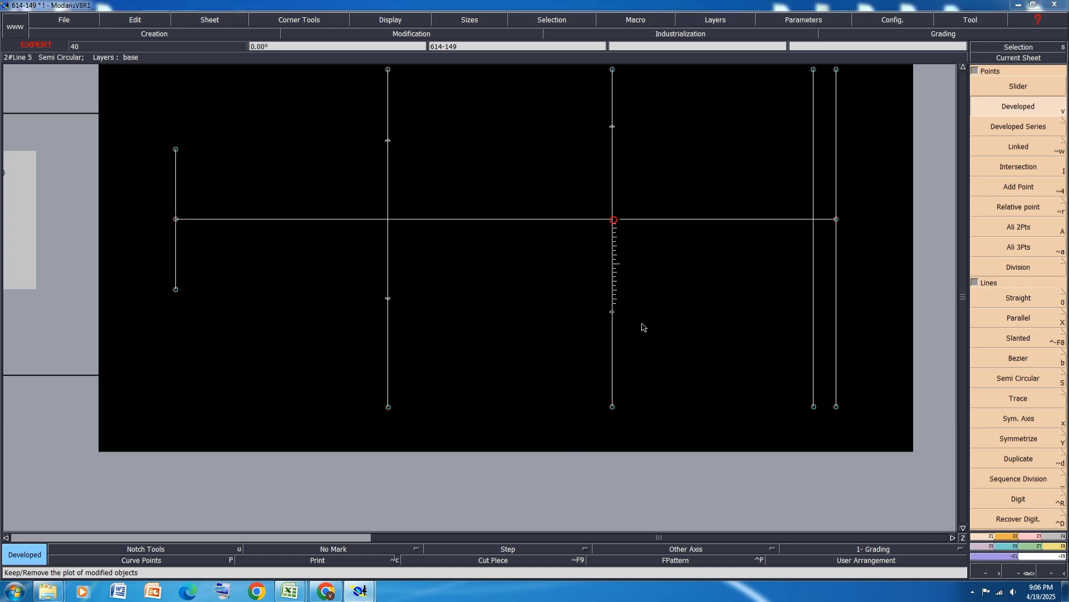
pyautogui.write('4.125')
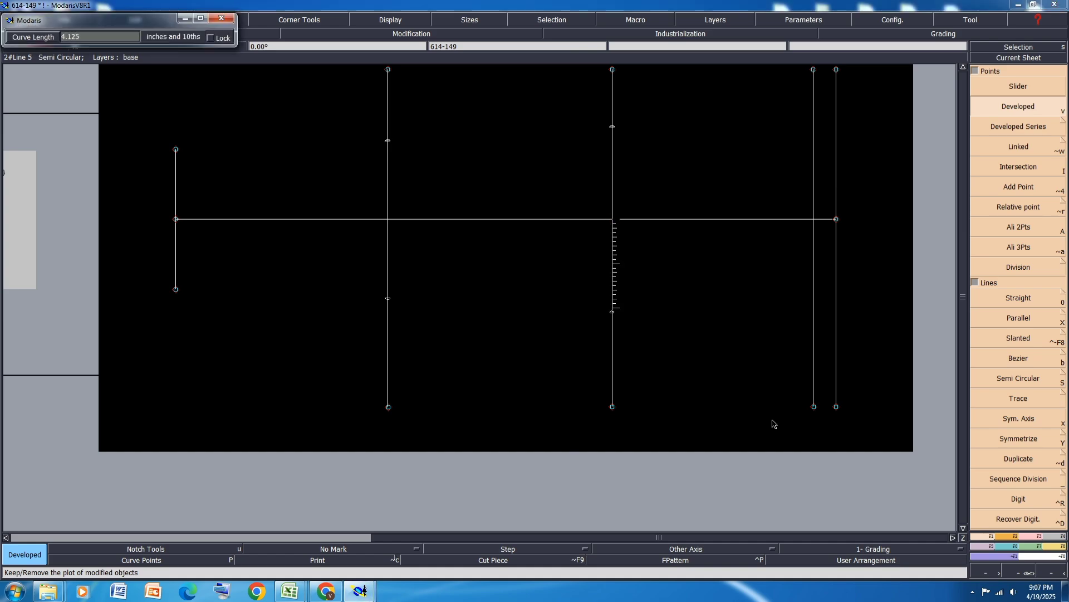
pyautogui.press('Return')
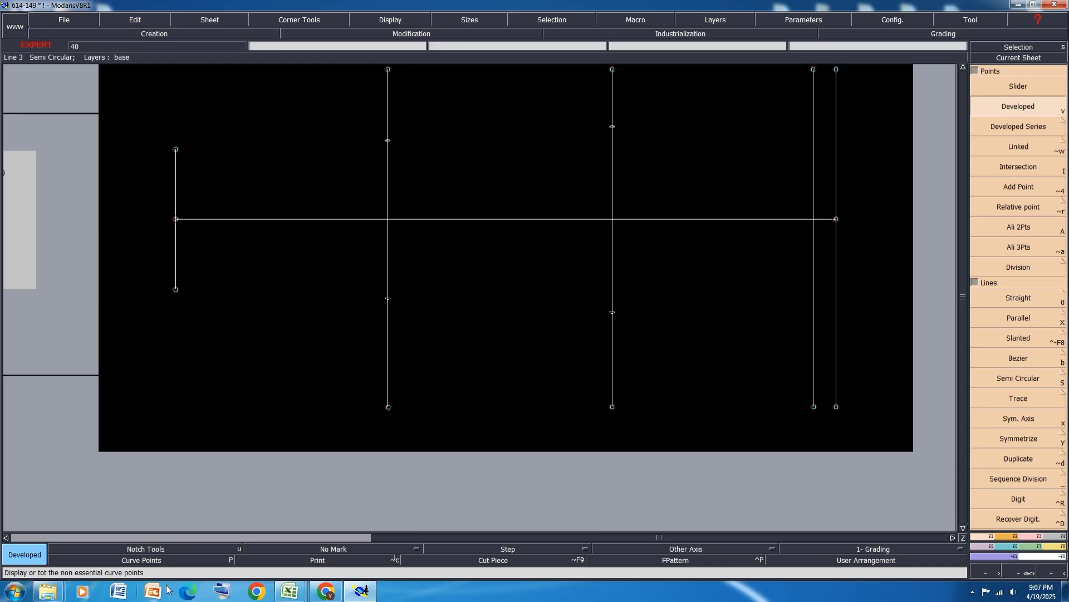
# Switch to the 614-149 workbook in Excel, fill the Upper Thigh Circ row with yellow and return to Modaris.
pyautogui.moveTo(291, 590)
pyautogui.click(331, 524)
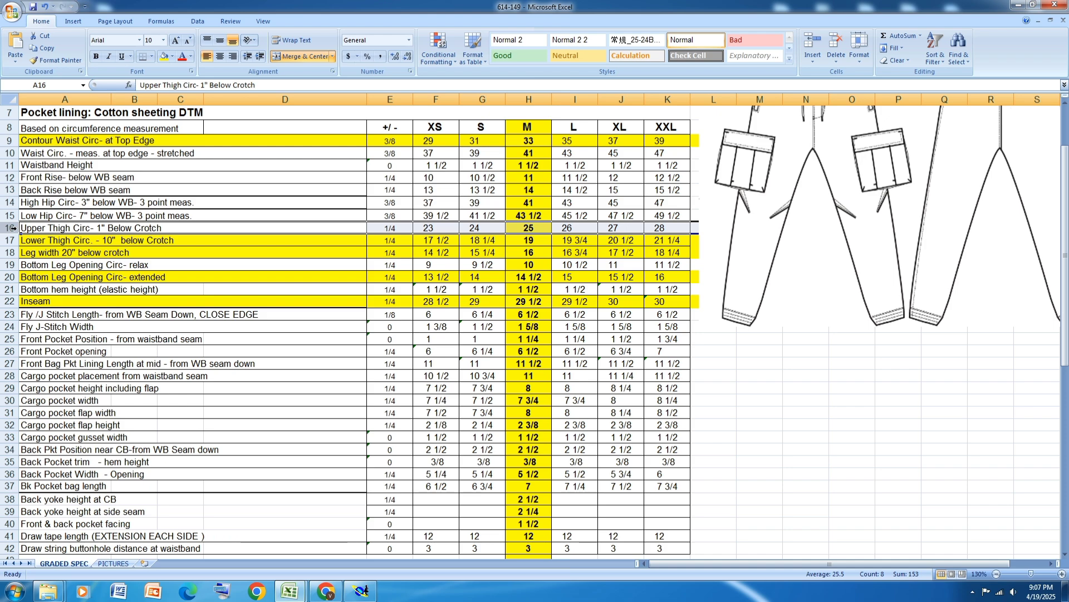
pyautogui.click(166, 59)
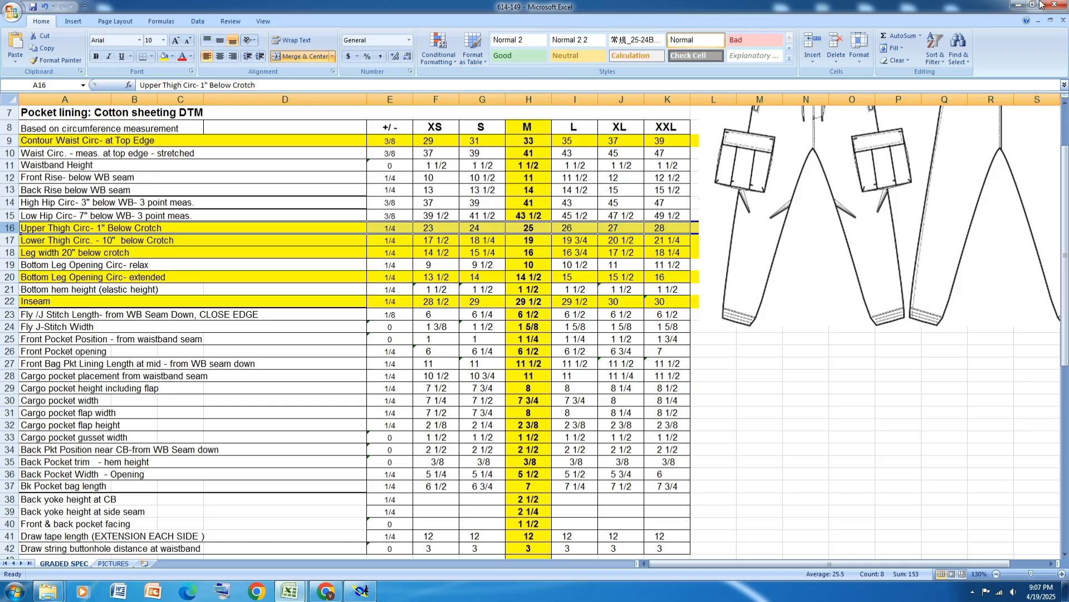
pyautogui.click(1018, 5)
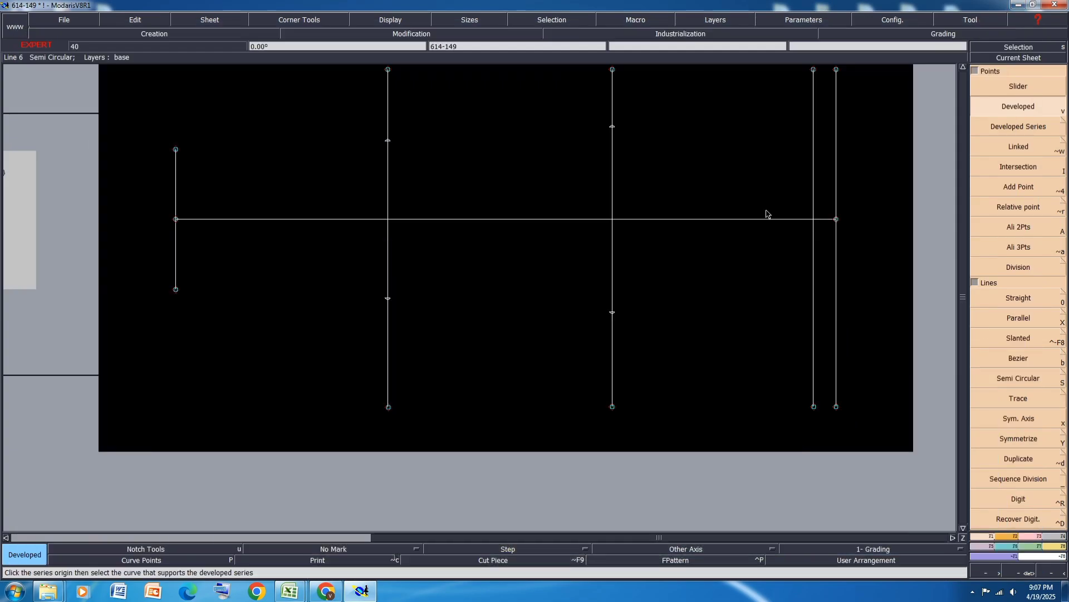
# Create developed points at 5.375 and -5.375 inches from the inseam line on the upper thigh line 1 inch below the crotch.
pyautogui.click(814, 222)
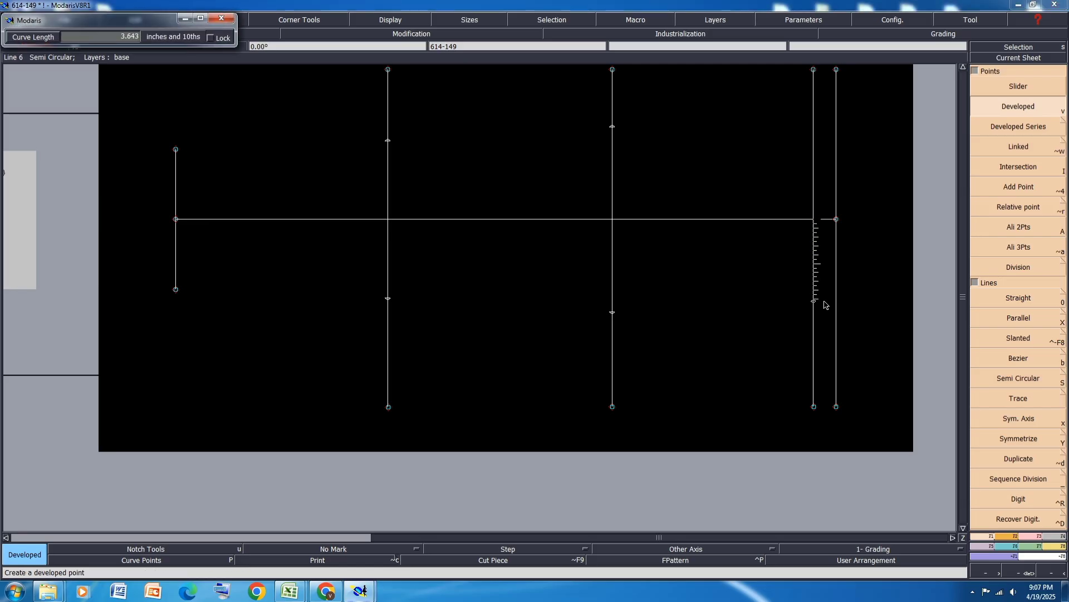
pyautogui.write('5.375')
pyautogui.press('Return')
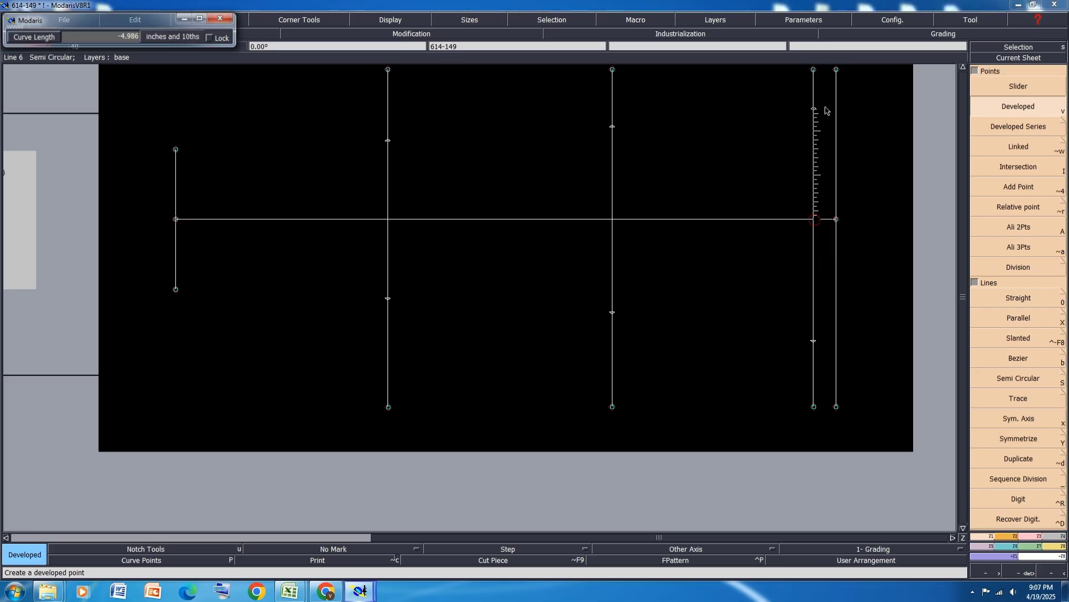
pyautogui.write('-5.37')
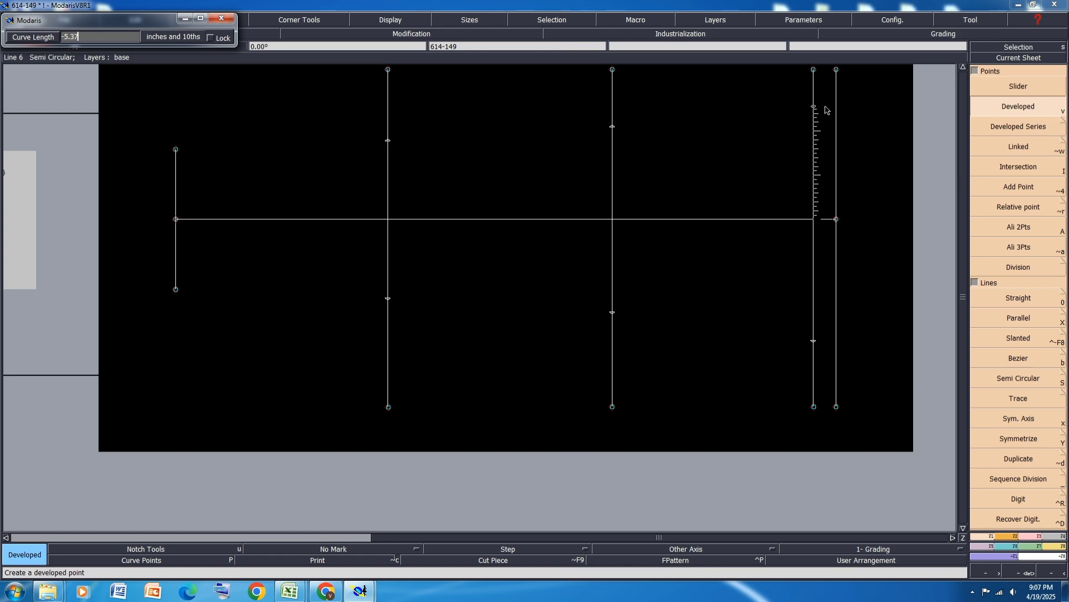
pyautogui.write('5')
pyautogui.press('Return')
pyautogui.scroll(-2, 650, 217)
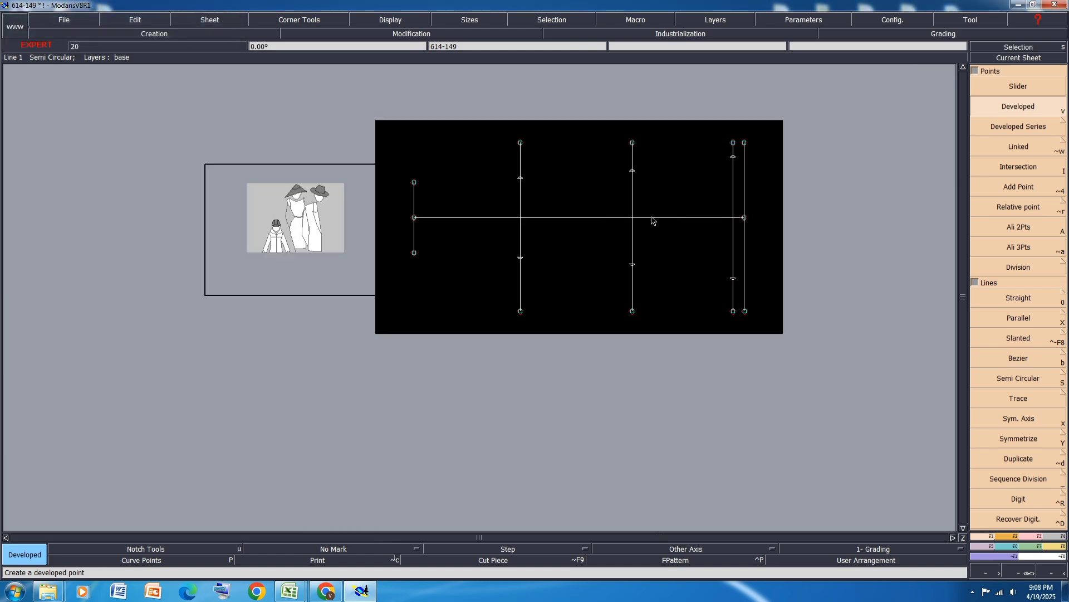
# Insert the six developed points on the leg width, lower thigh and upper thigh lines into their curves.
pyautogui.scroll(1, 782, 209)
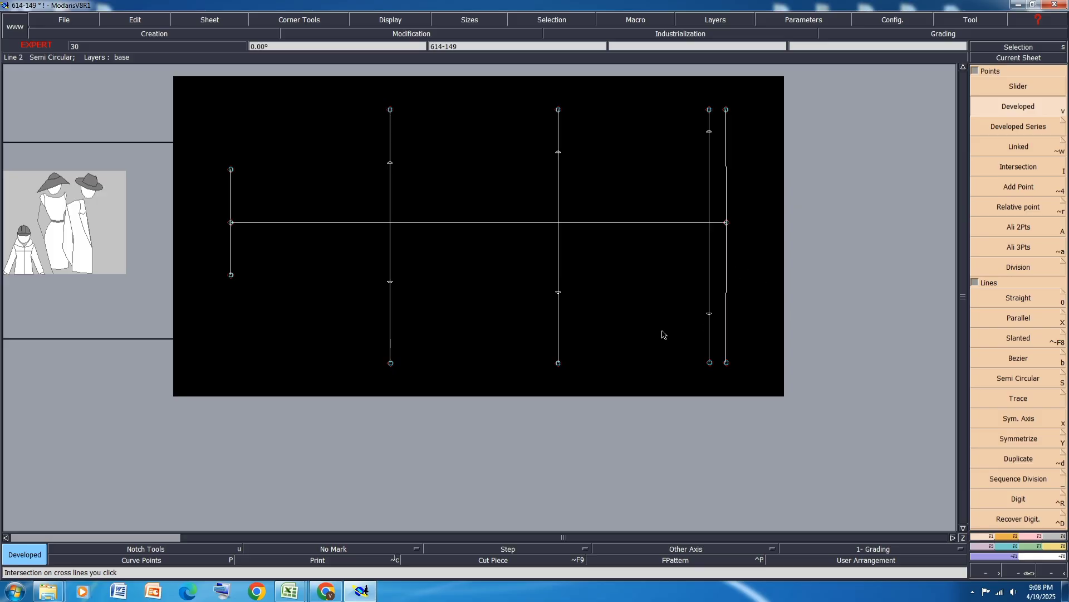
pyautogui.press('Insert')
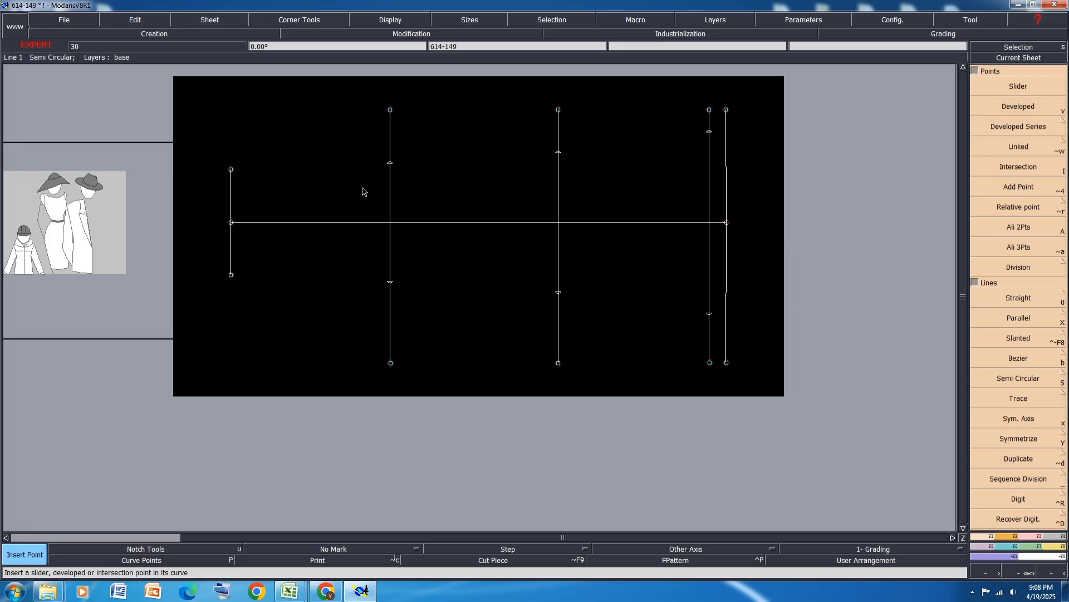
pyautogui.click(1030, 540)
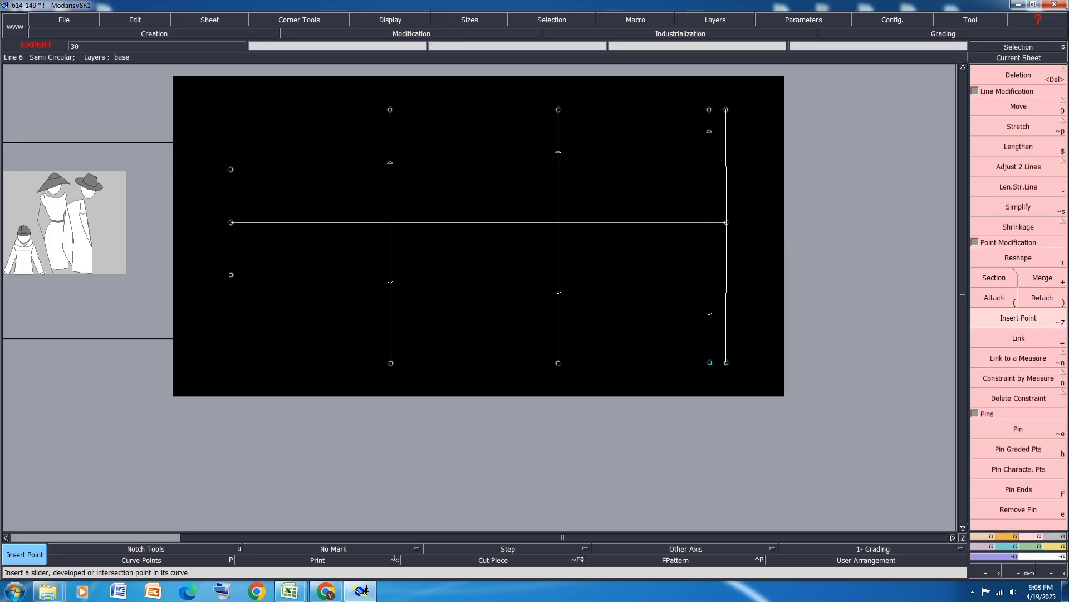
pyautogui.click(390, 162)
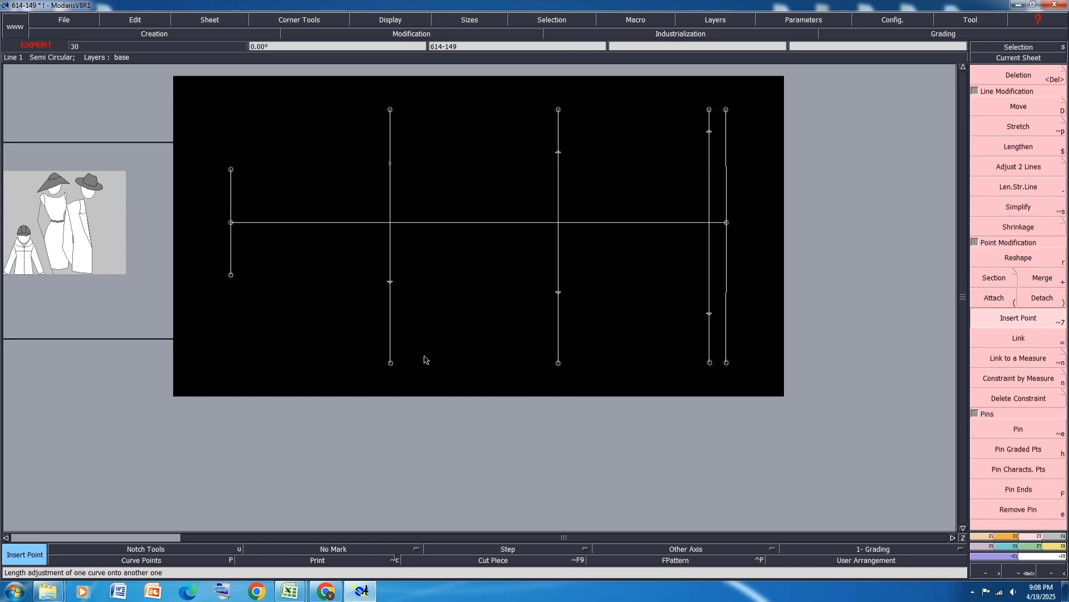
pyautogui.click(391, 282)
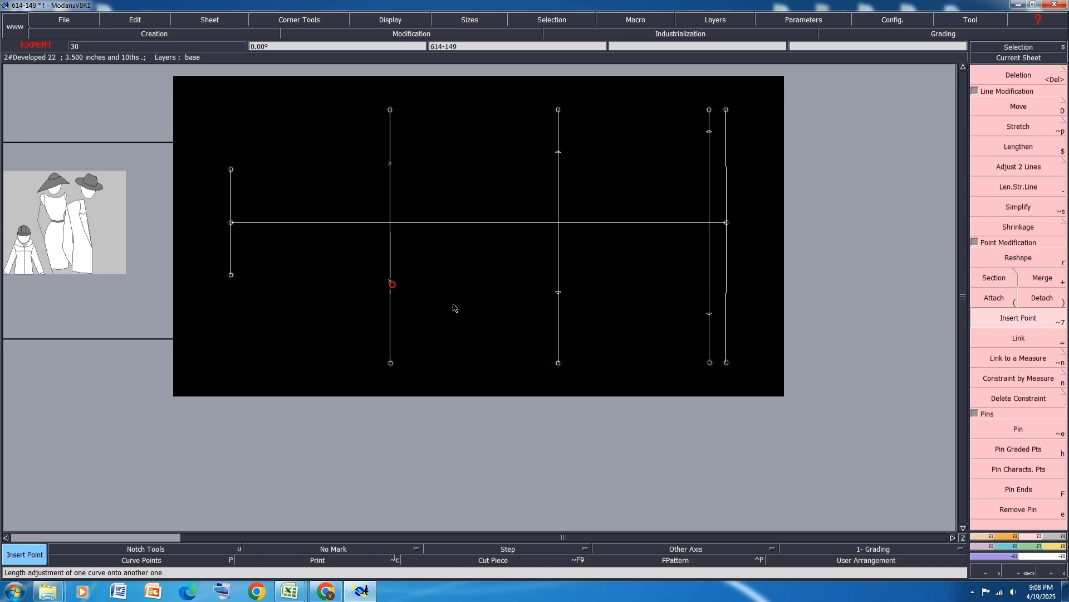
pyautogui.click(559, 291)
pyautogui.click(558, 152)
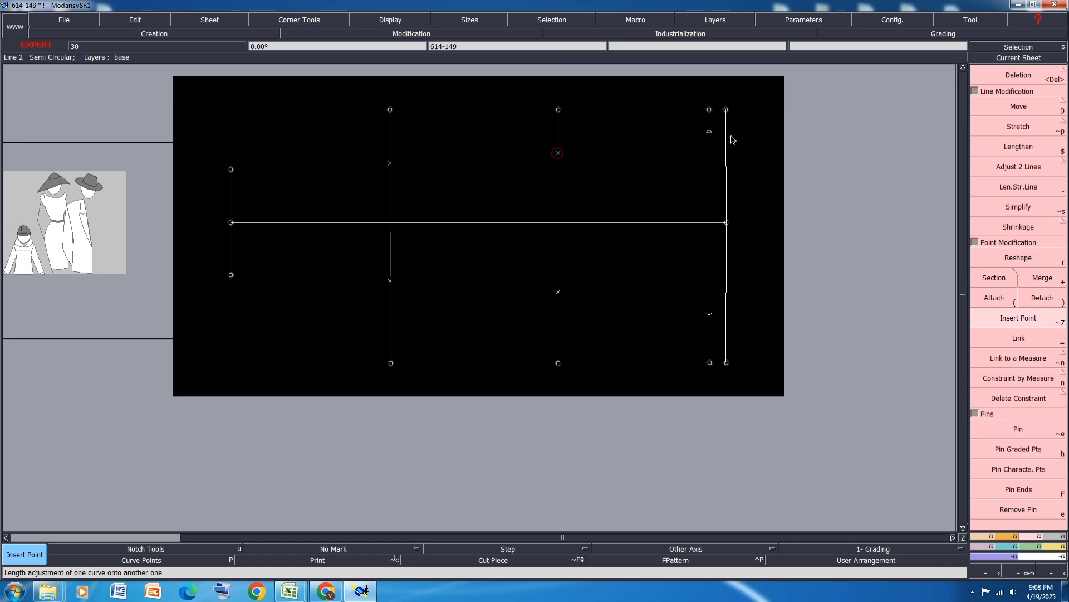
pyautogui.click(709, 132)
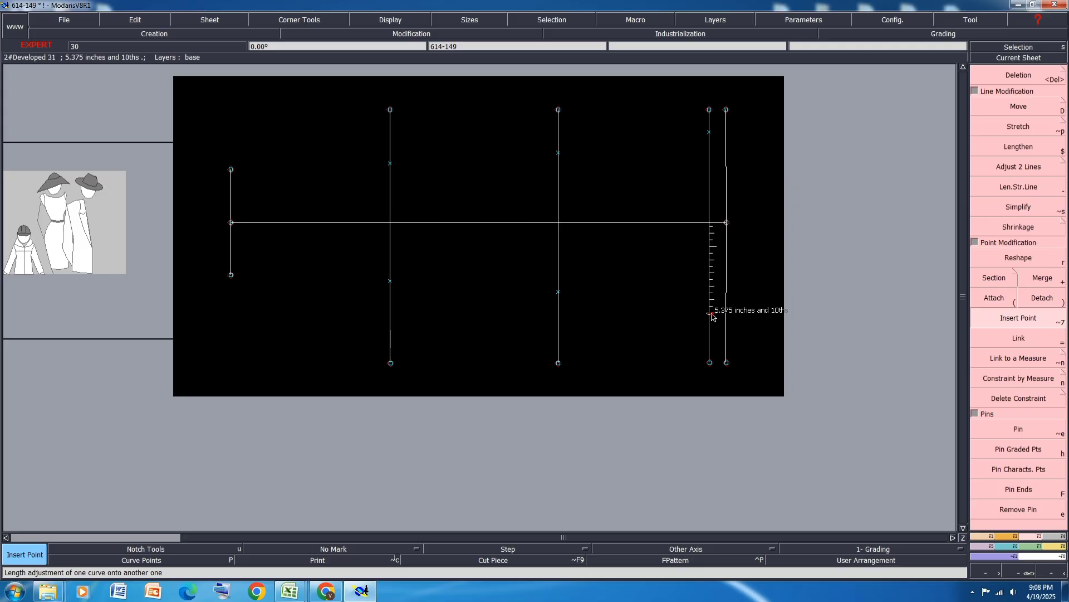
pyautogui.click(709, 313)
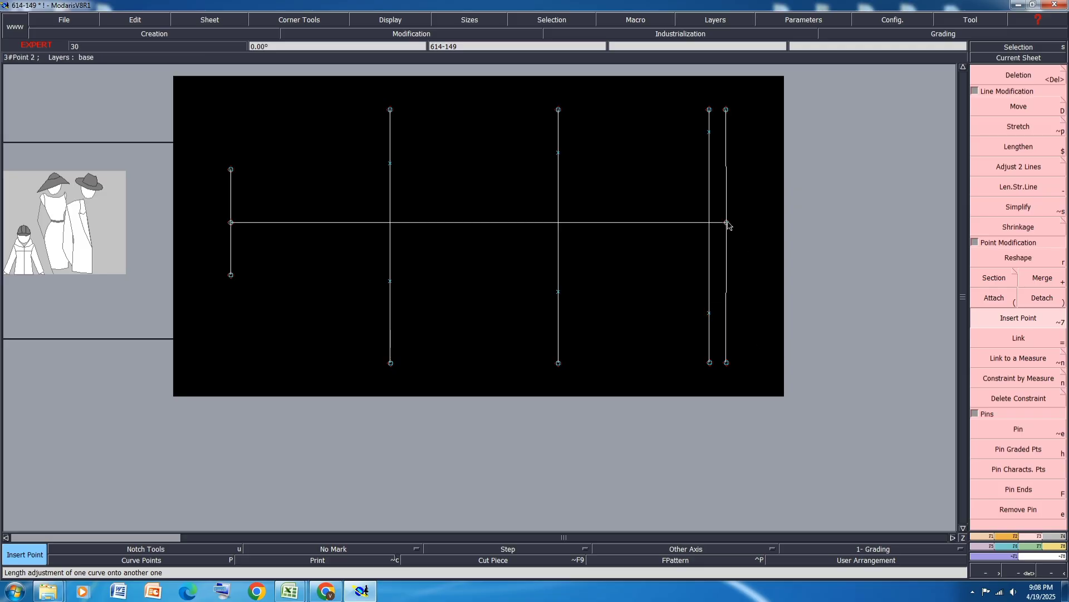
# Align both ends of the crotch line vertically with the crotch end of the inseam line using Ali 2Pts.
pyautogui.press('a')
pyautogui.click(727, 222)
pyautogui.click(726, 111)
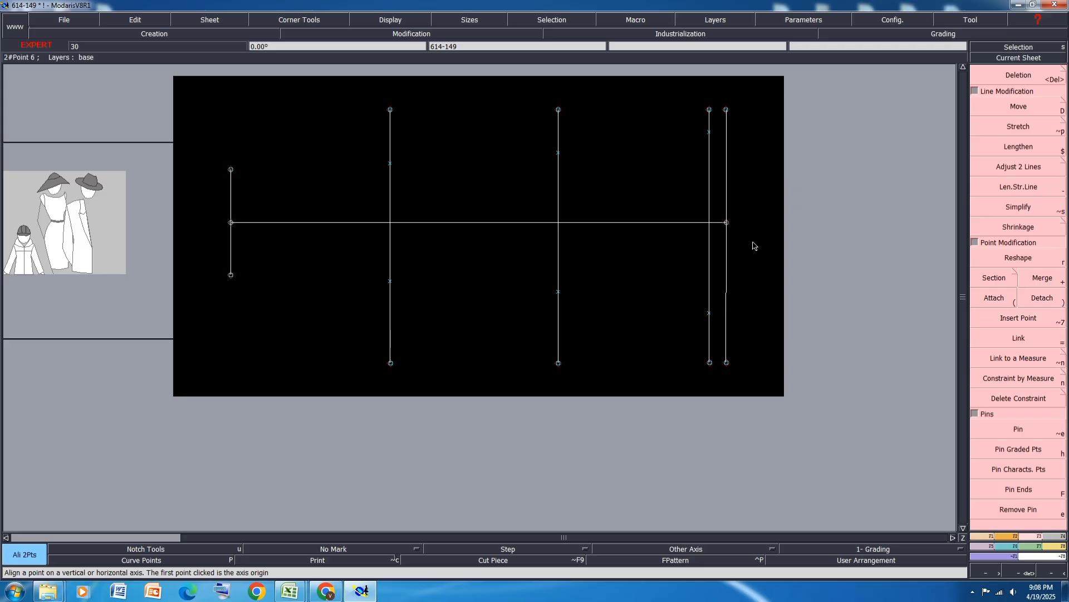
pyautogui.click(726, 223)
pyautogui.click(727, 362)
# Select the end points of the crotch and upper thigh lines with the thigh width points and move them 0 in X and 0.5 inch in Y.
pyautogui.click(1017, 449)
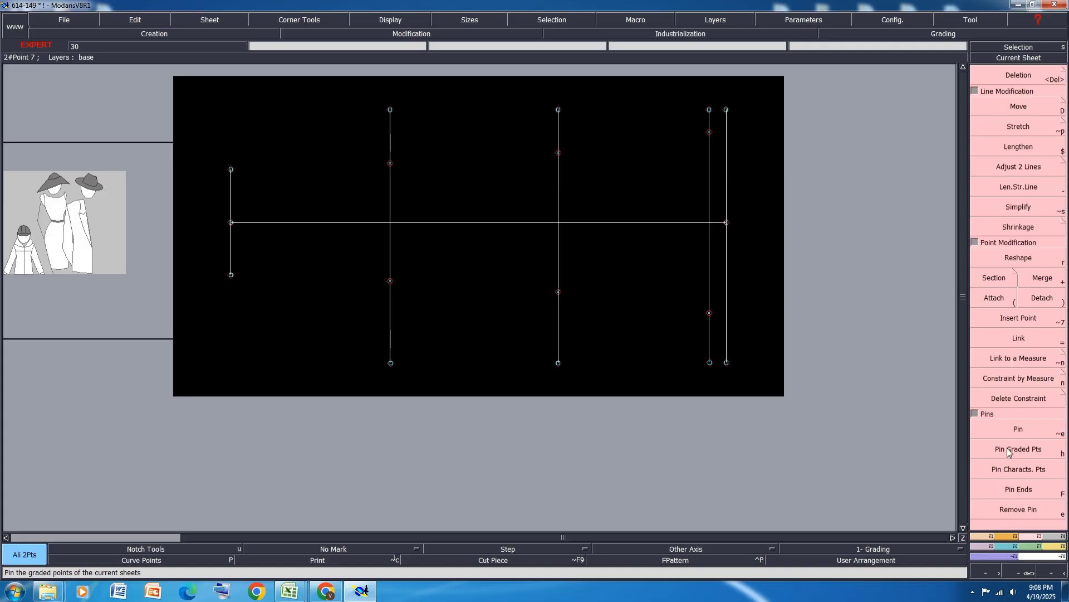
pyautogui.click(1017, 316)
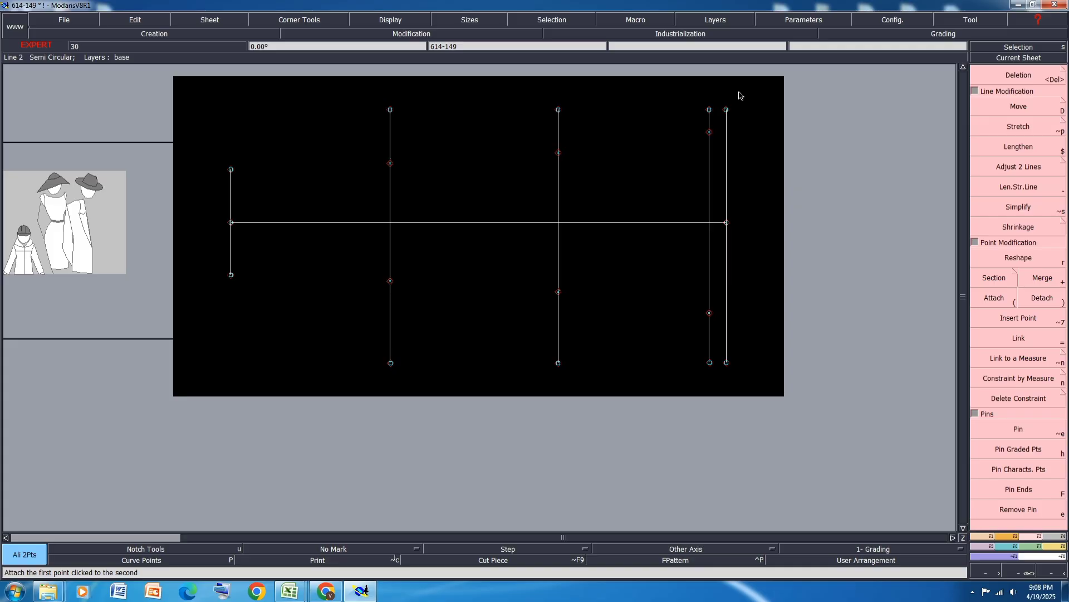
pyautogui.moveTo(739, 92); pyautogui.dragTo(694, 154)
pyautogui.keyDown('shift'); pyautogui.moveTo(774, 292); pyautogui.dragTo(688, 387); pyautogui.keyUp('shift')
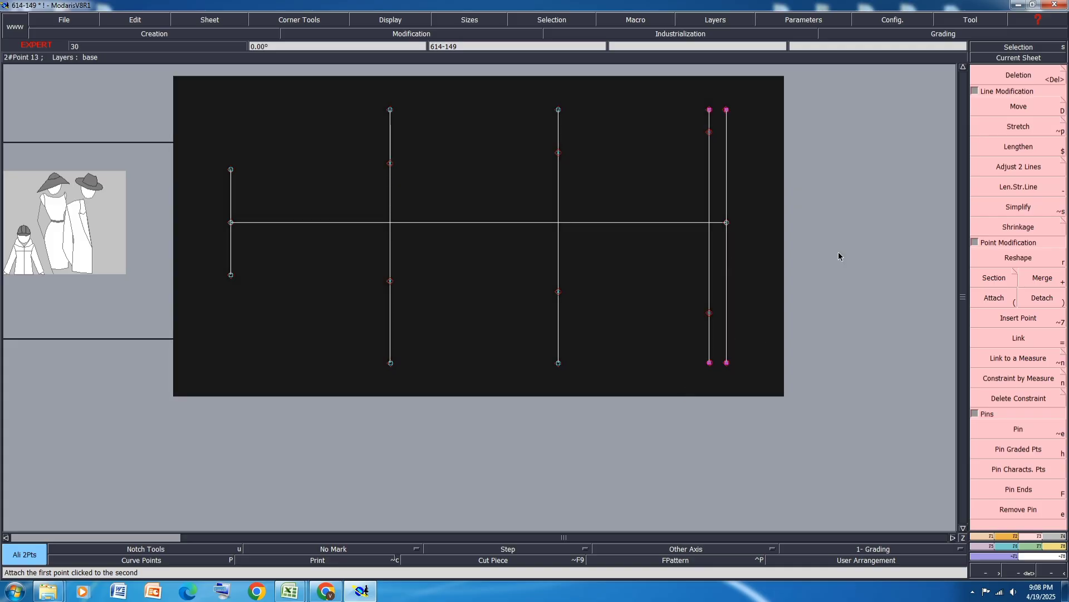
pyautogui.click(1019, 105)
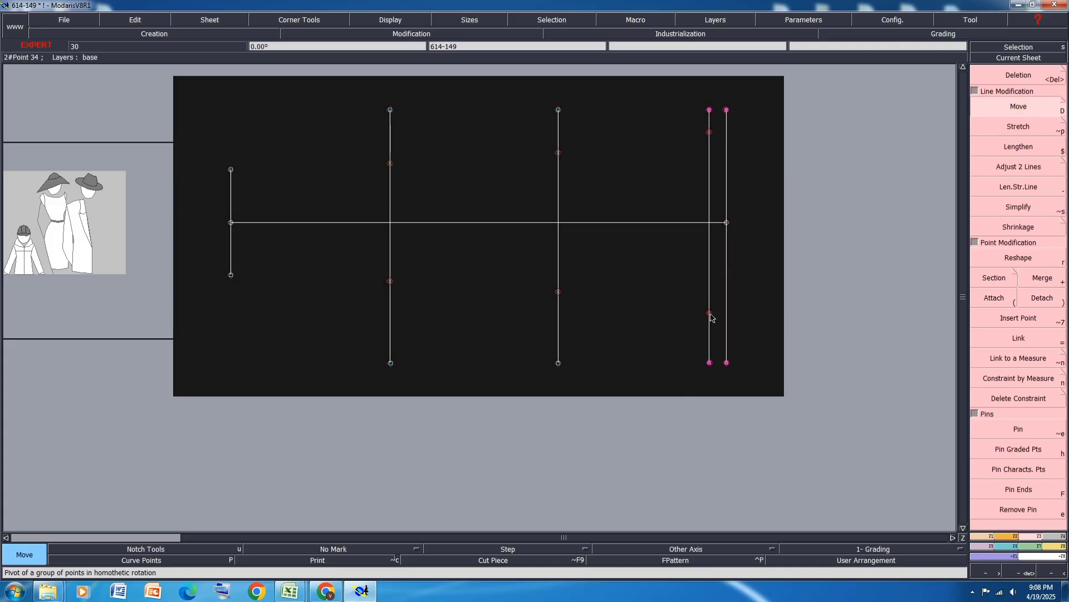
pyautogui.moveTo(709, 313); pyautogui.dragTo(711, 306)
pyautogui.write('0')
pyautogui.press('Down')
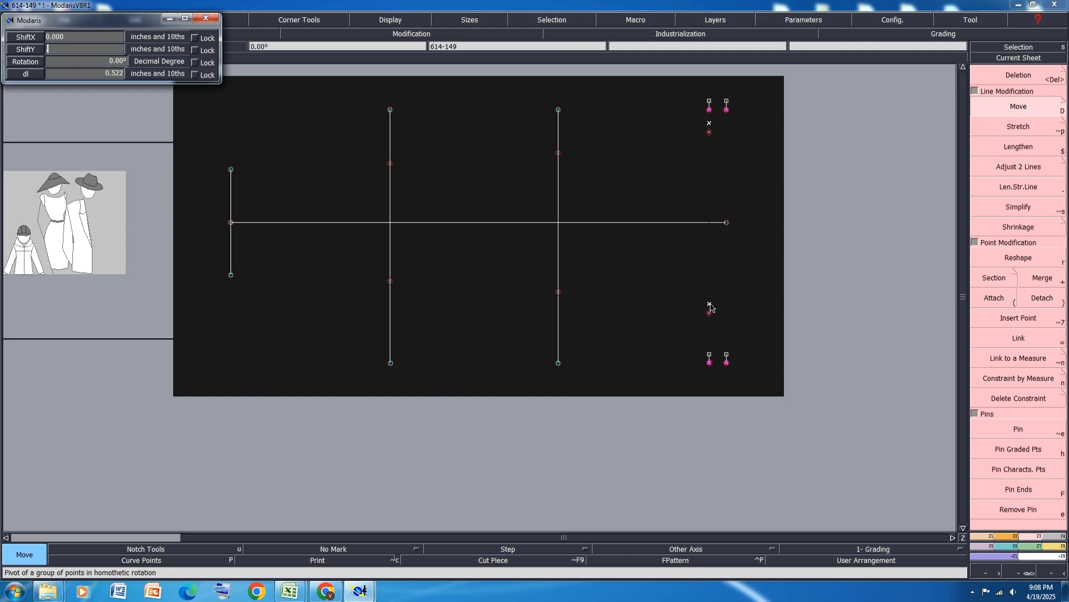
pyautogui.write('0.5')
pyautogui.press('Return')
pyautogui.click(825, 269)
pyautogui.click(826, 269)
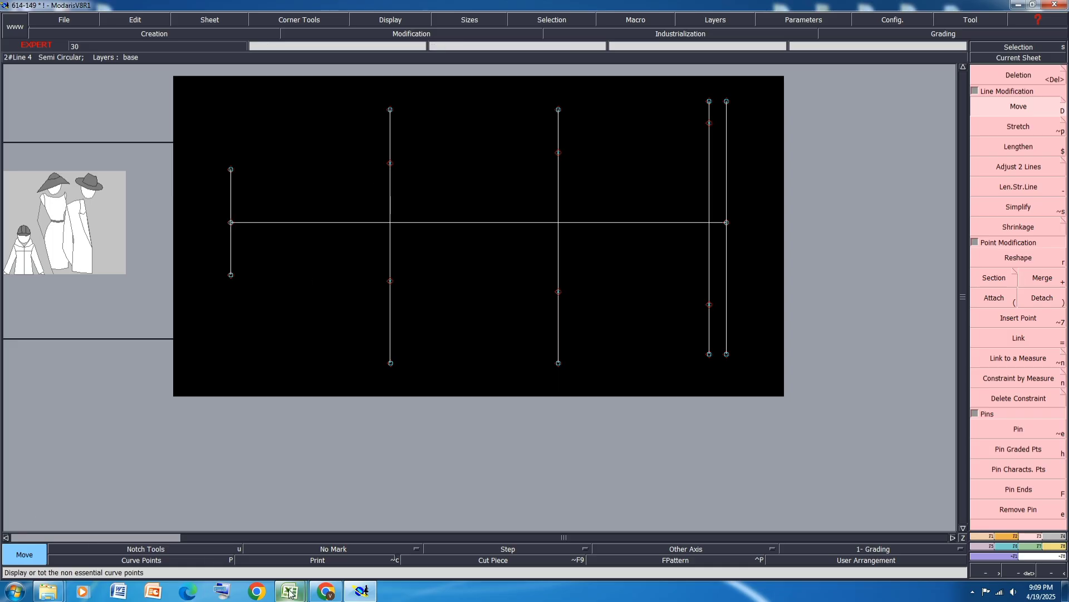
# Switch to the 614-149 workbook in Excel and fill the Front Rise row with yellow.
pyautogui.moveTo(294, 594)
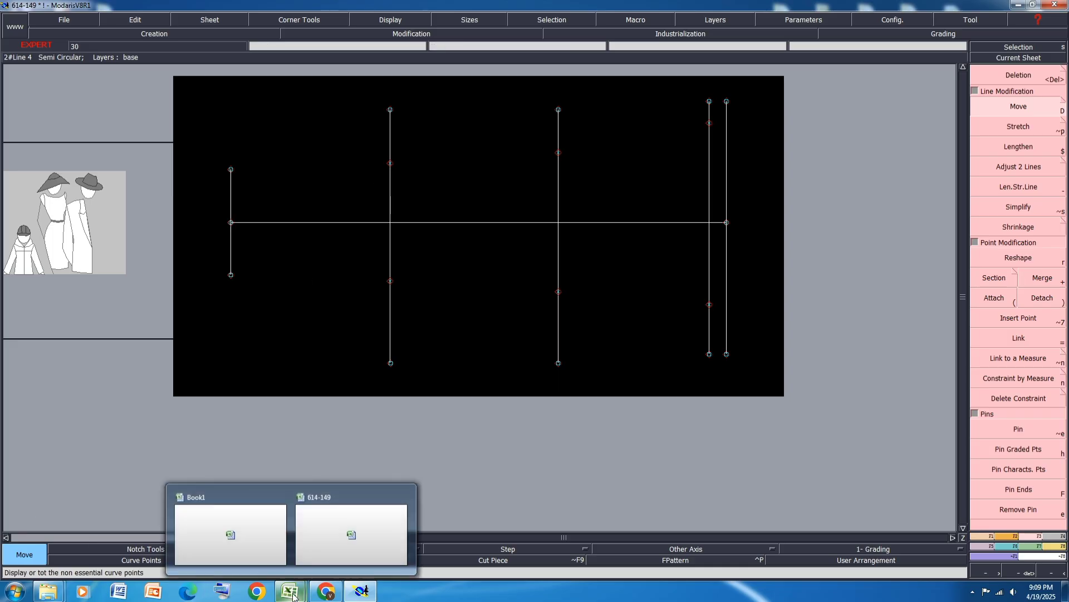
pyautogui.click(348, 532)
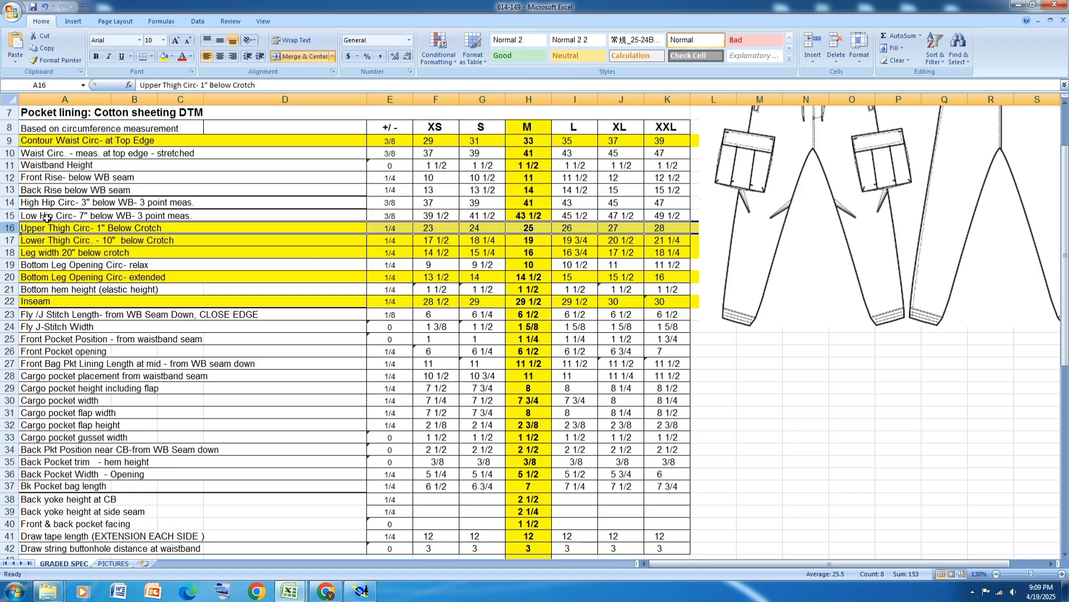
pyautogui.click(13, 215)
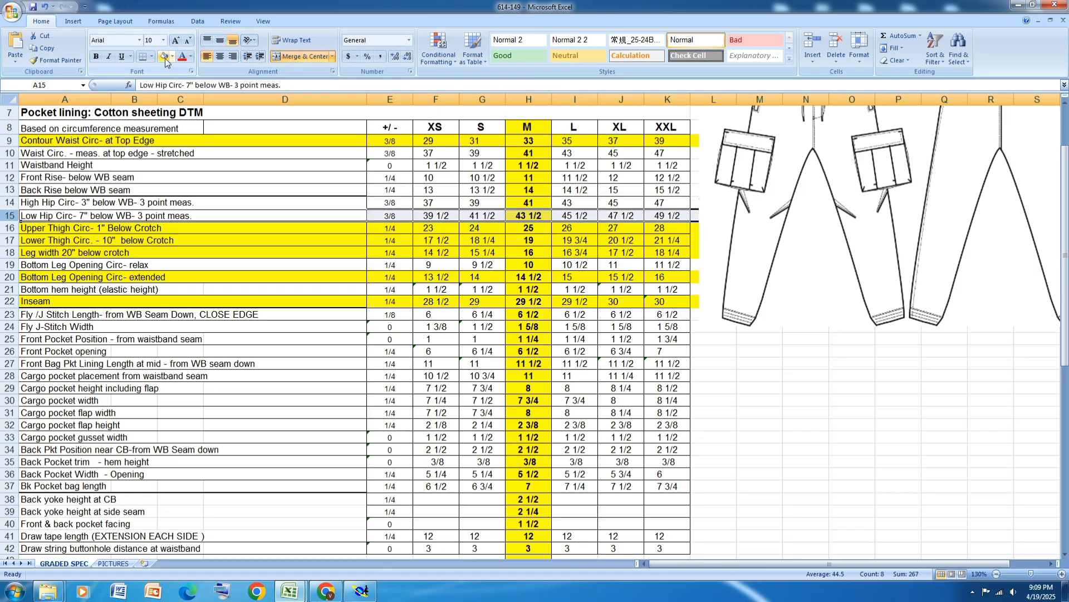
pyautogui.click(11, 177)
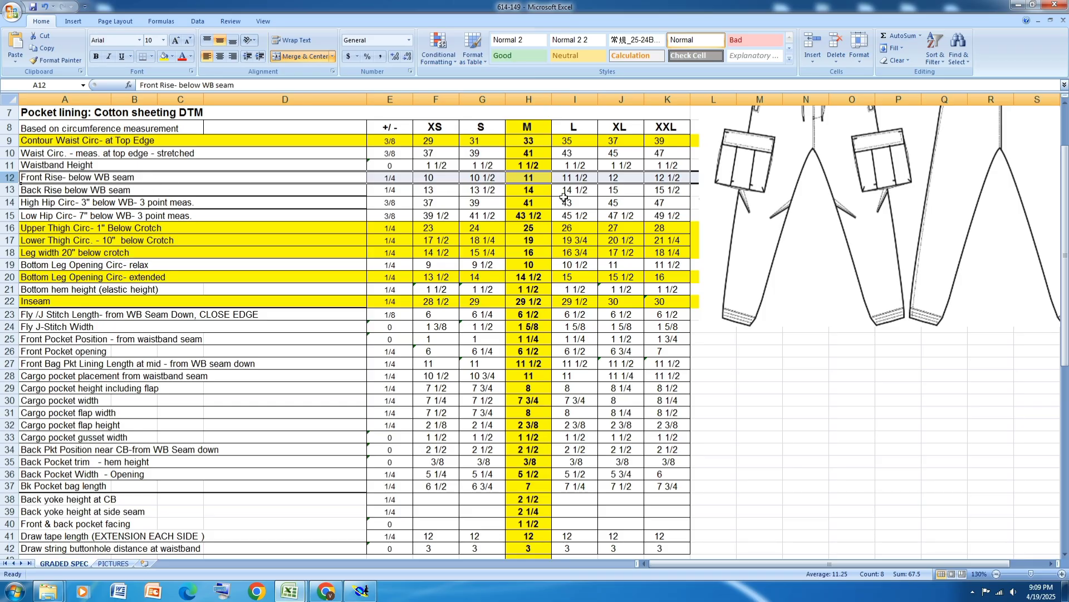
pyautogui.click(167, 57)
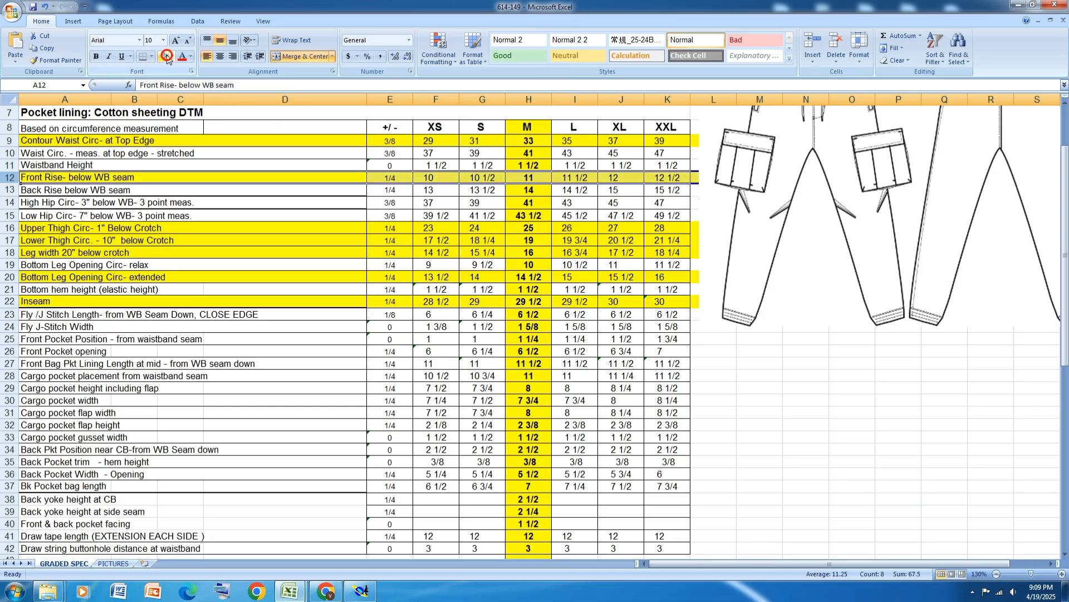
# Switch back to Modaris, create a parallel to the crotch line at 10.5 inches for the waist, and delete the stray point on it.
pyautogui.click(363, 592)
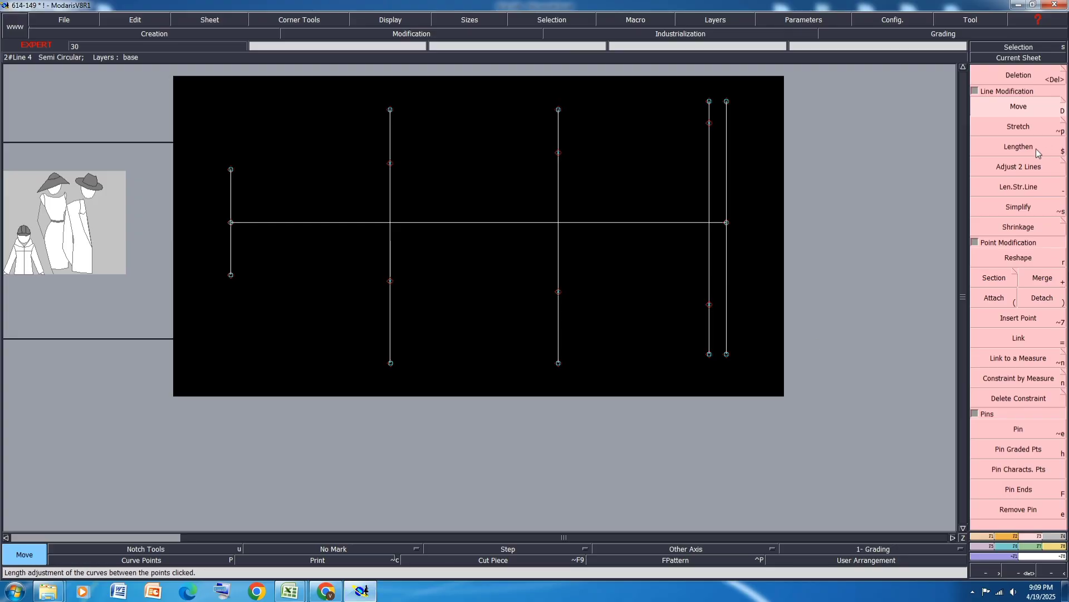
pyautogui.press('F1')
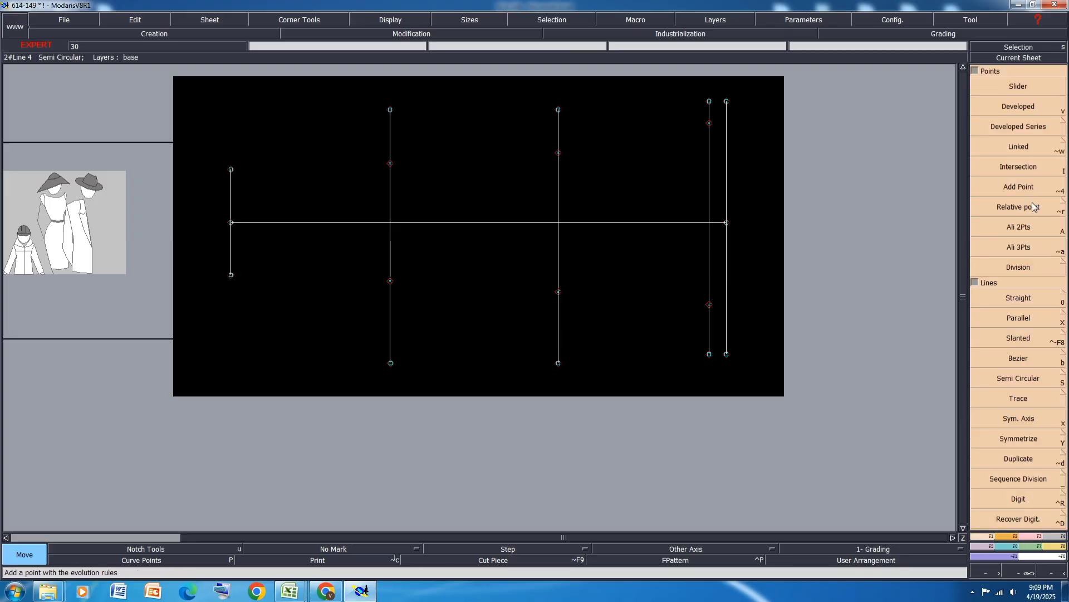
pyautogui.click(1020, 317)
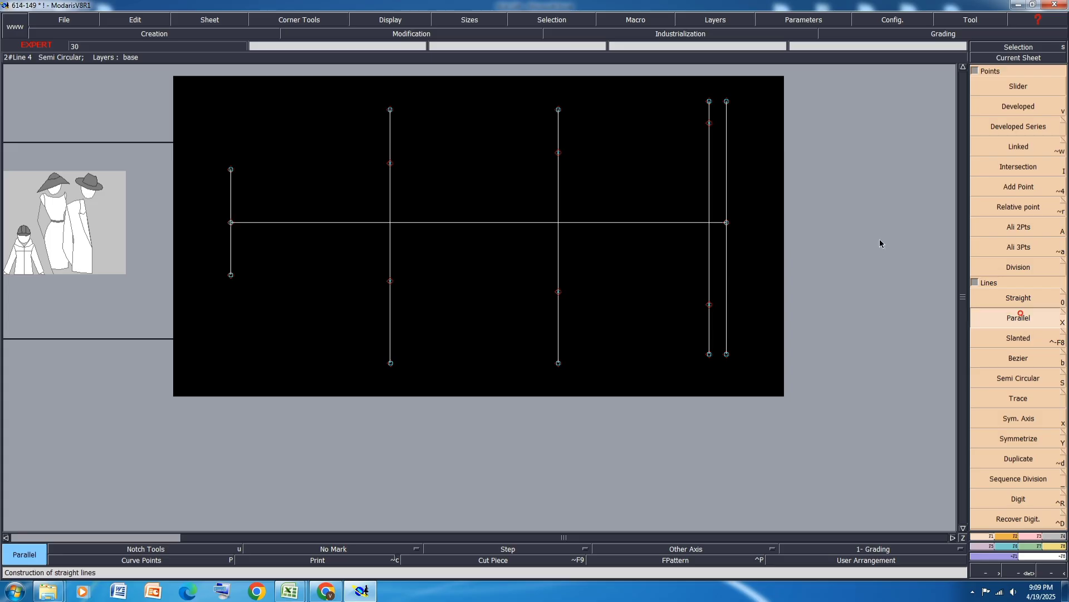
pyautogui.click(728, 204)
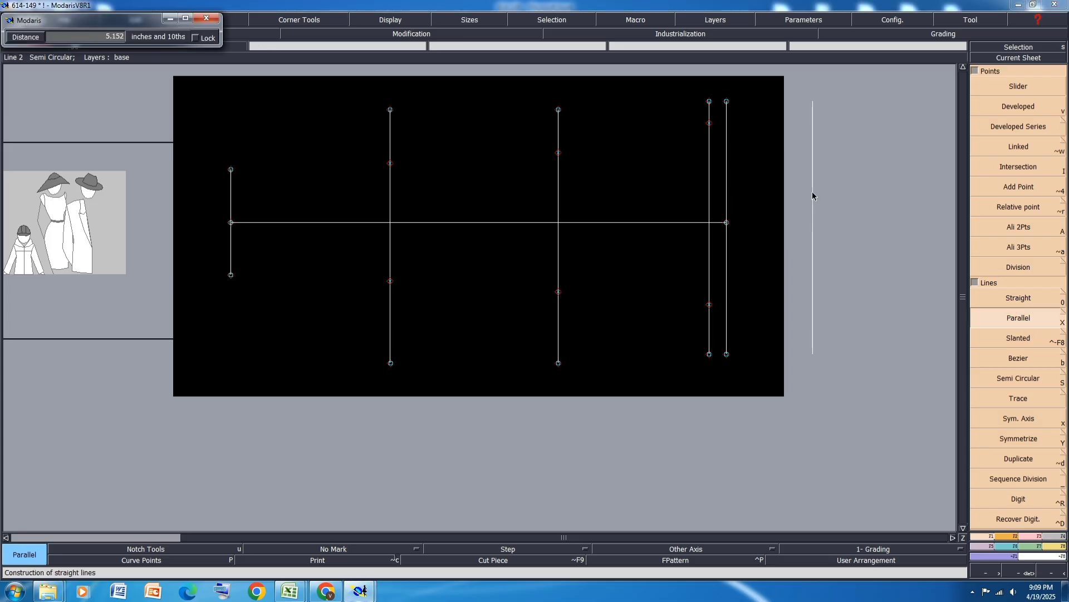
pyautogui.write('10.')
pyautogui.press('Return')
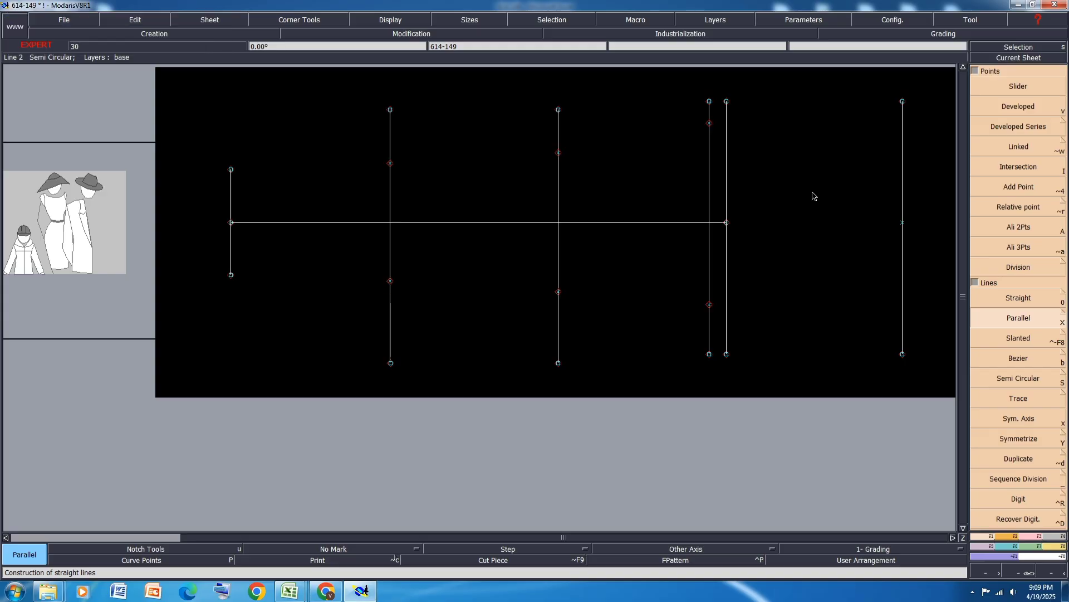
pyautogui.press('Delete')
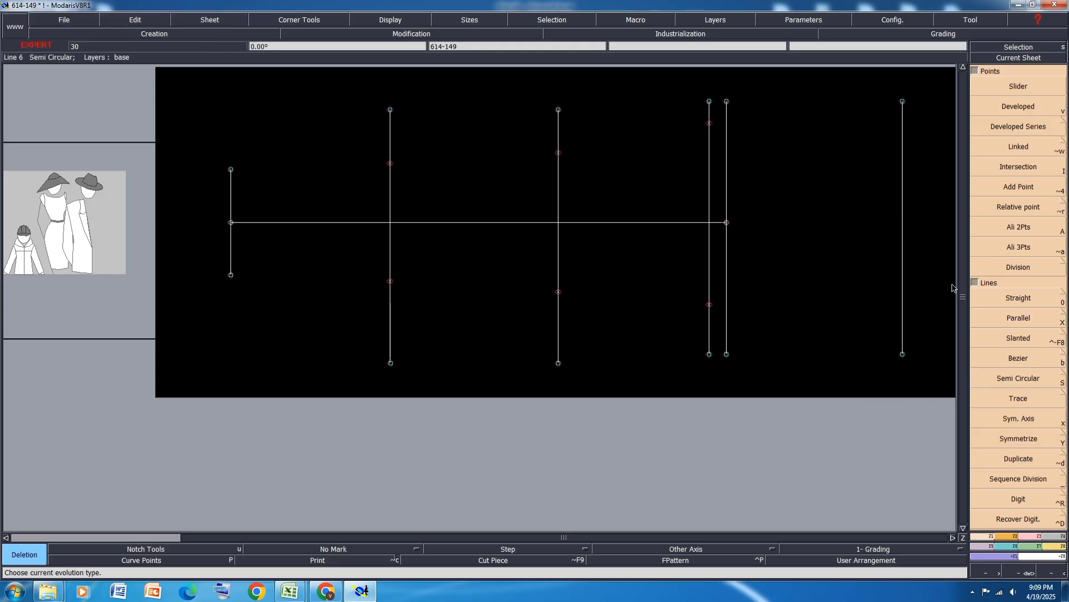
# Switch to the 614-149 workbook in Excel and fill the Low Hip Circ row with yellow.
pyautogui.moveTo(289, 591)
pyautogui.click(318, 533)
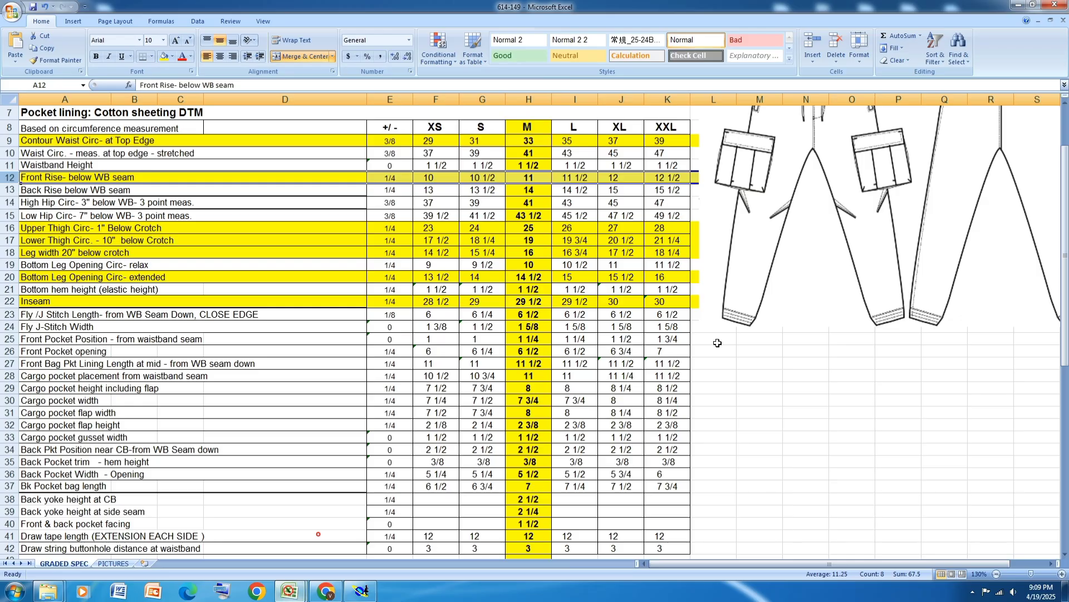
pyautogui.click(24, 215)
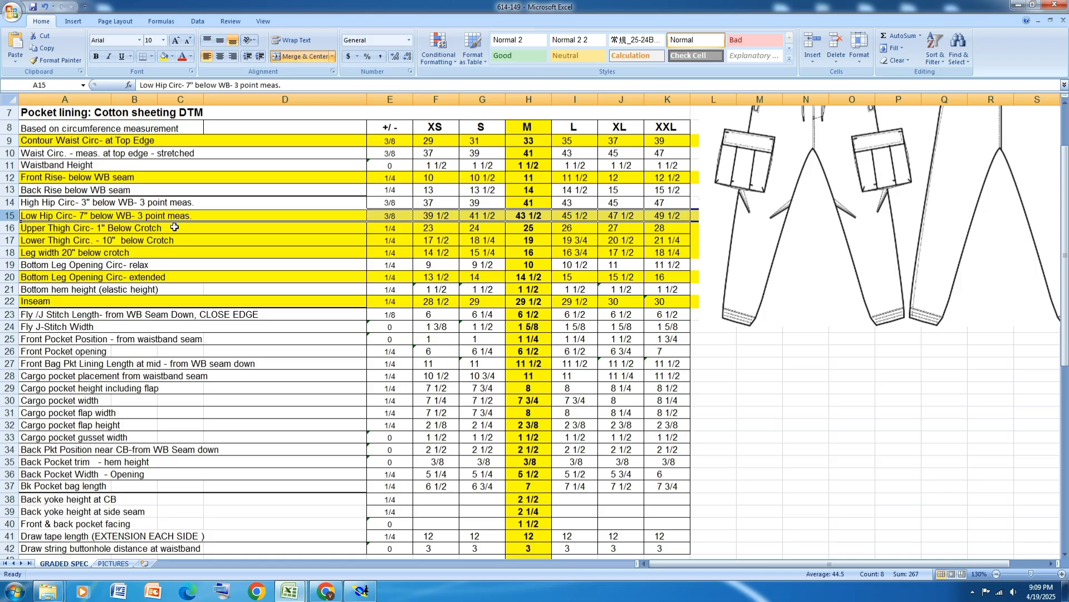
# Switch back to Modaris and create the low hip line as a parallel to the waist line at -7 inches.
pyautogui.click(360, 591)
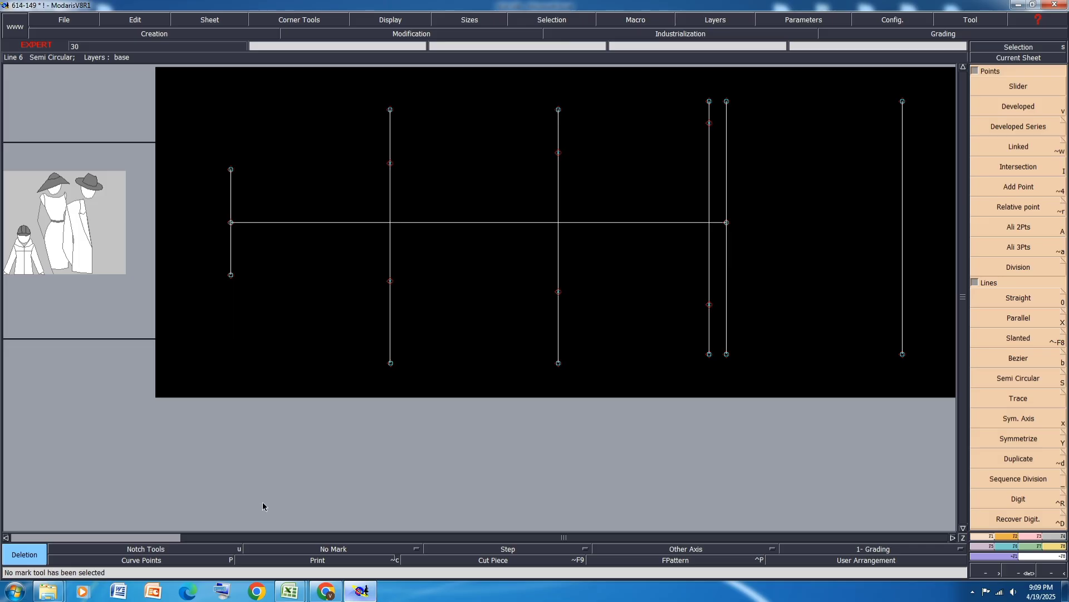
pyautogui.click(1022, 319)
pyautogui.click(902, 270)
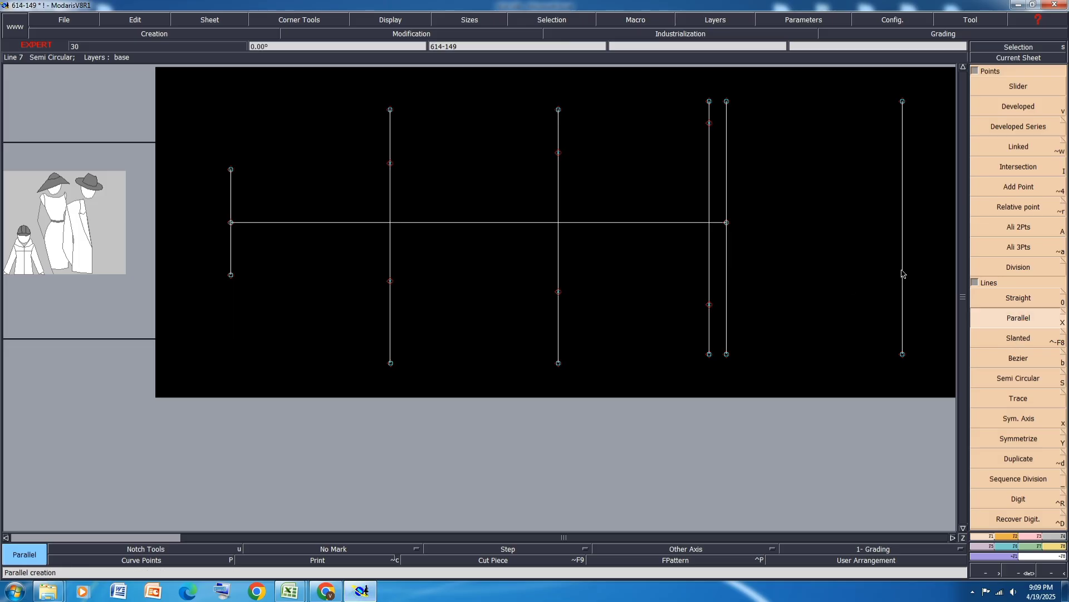
pyautogui.write('-')
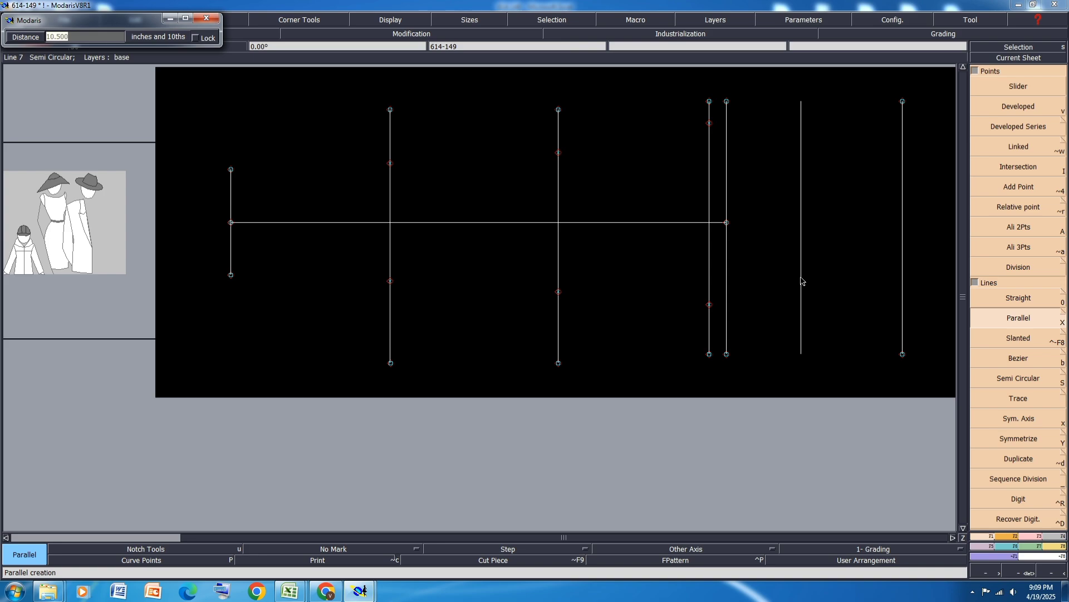
pyautogui.write('7')
pyautogui.press('Return')
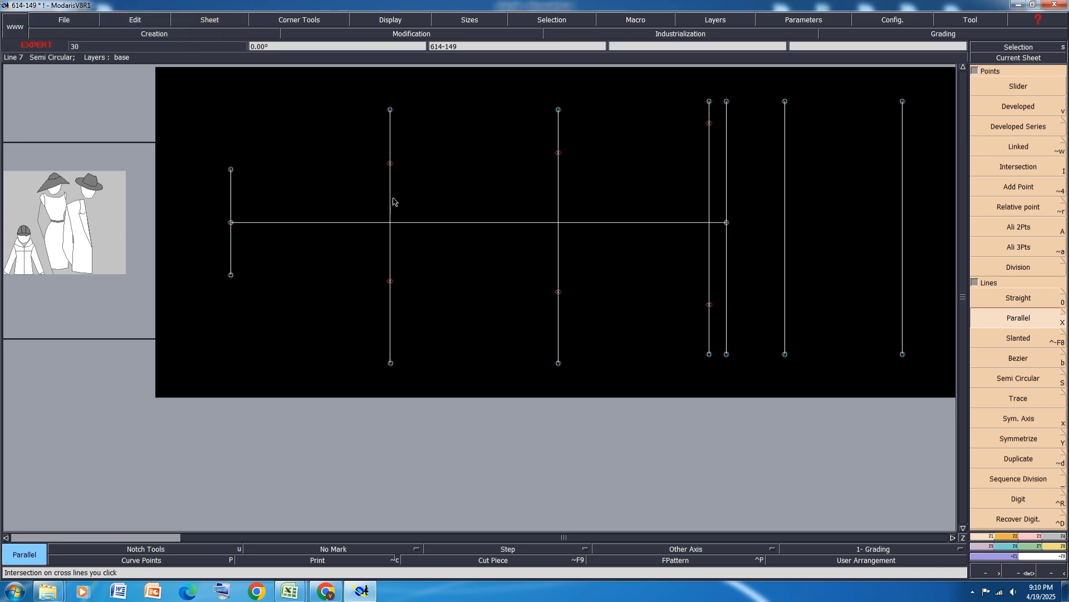
# Switch to the 614-149 workbook in Excel and fill the High Hip Circ row with yellow.
pyautogui.moveTo(308, 591)
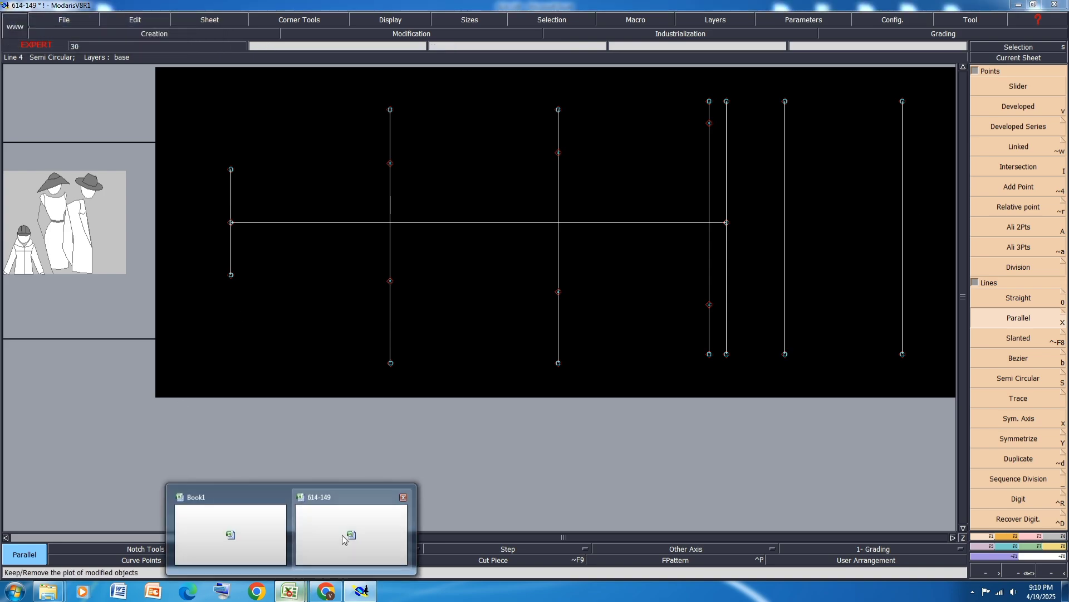
pyautogui.click(348, 526)
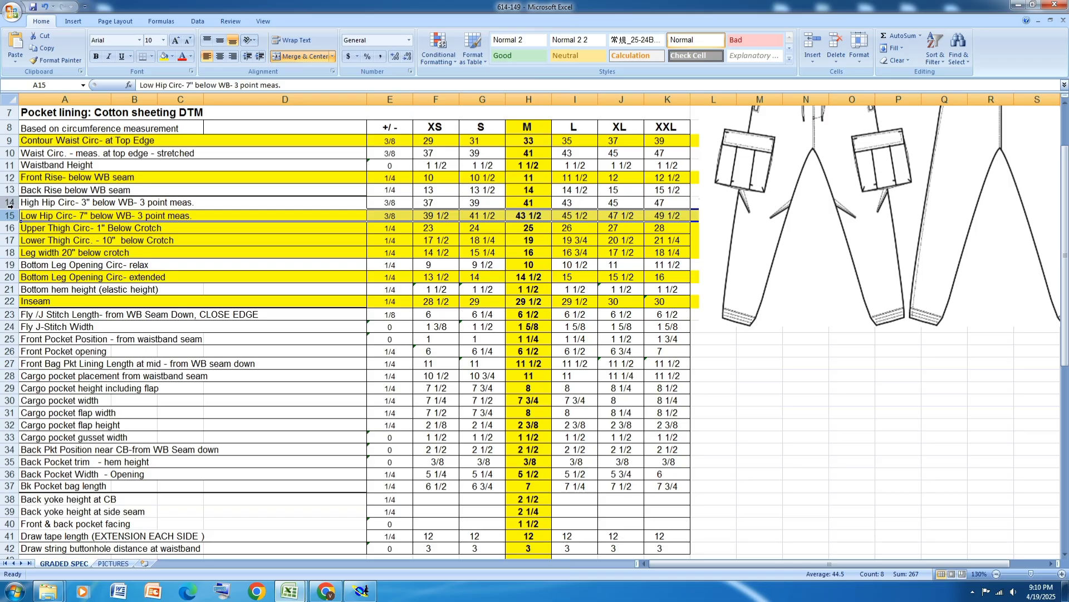
pyautogui.click(64, 206)
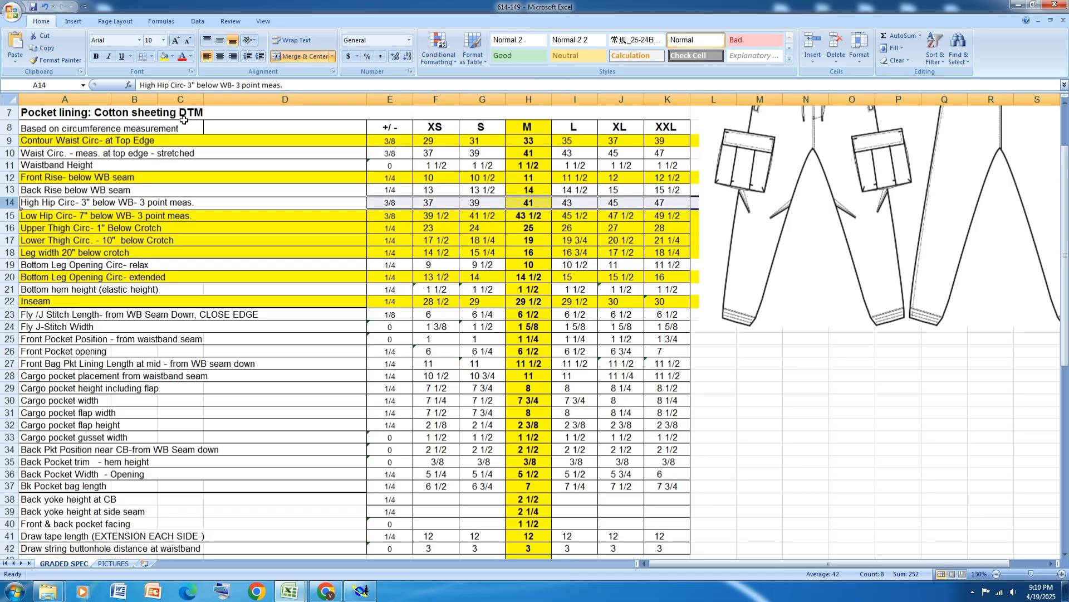
pyautogui.click(165, 56)
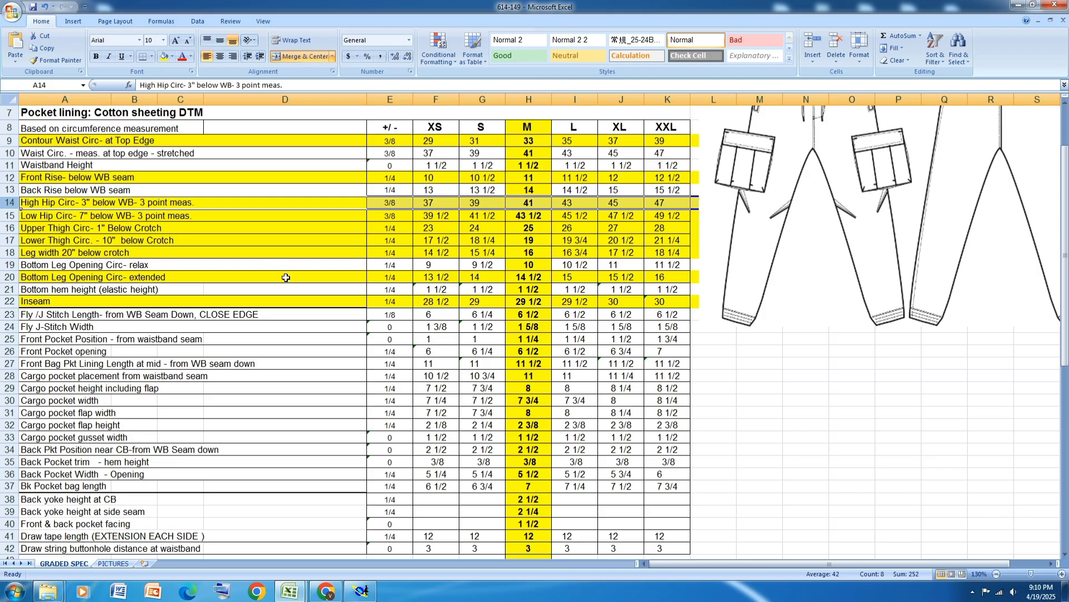
# Switch back to Modaris and create the high hip line as a parallel to the waist line at -3 inches.
pyautogui.click(361, 591)
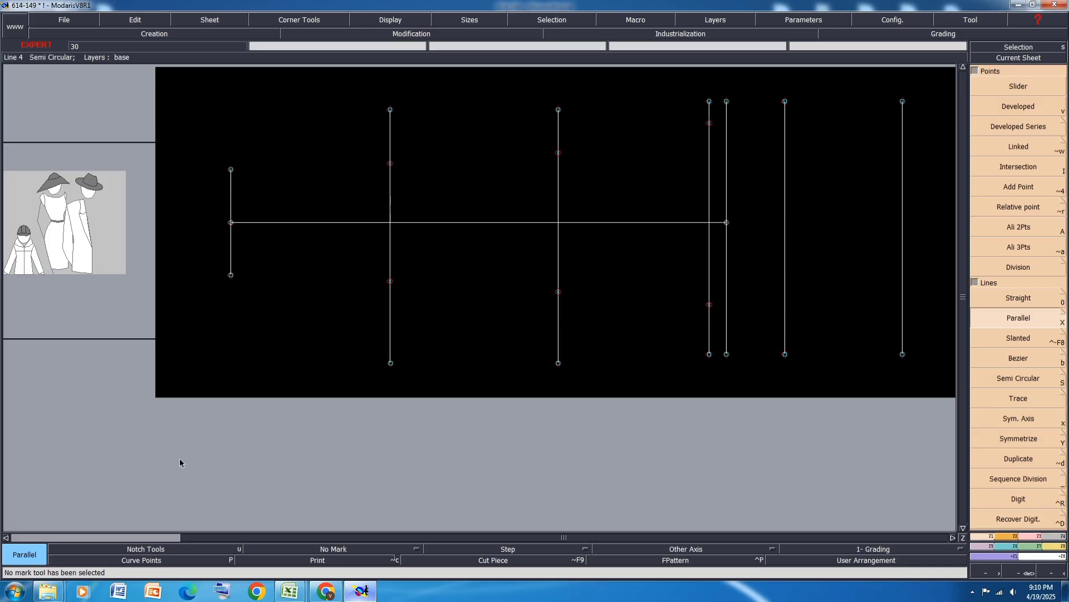
pyautogui.click(903, 272)
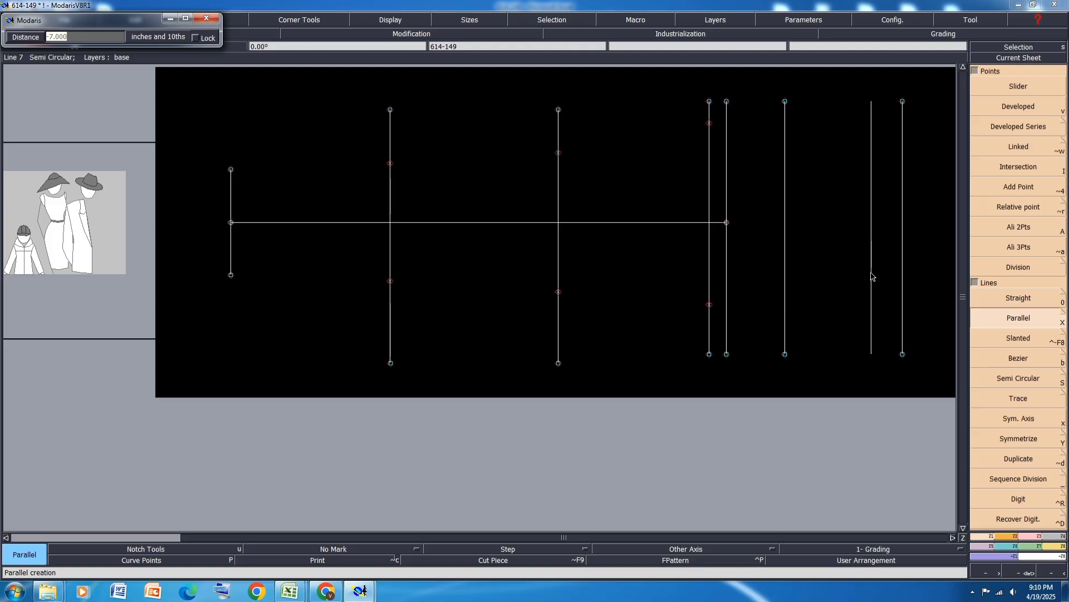
pyautogui.write('-3')
pyautogui.press('Return')
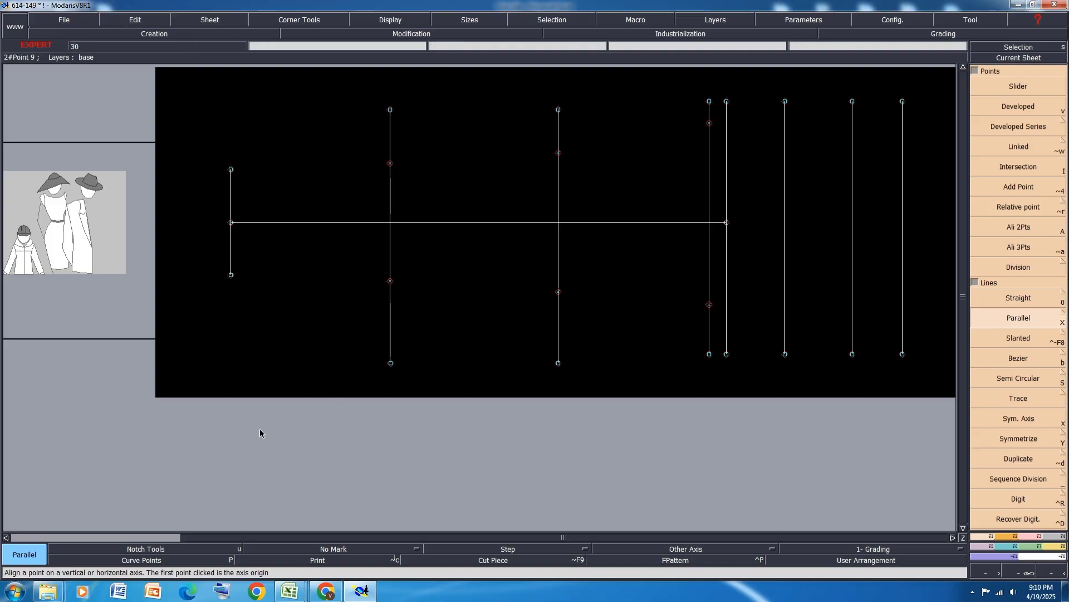
# Consult the 614-149 spec in Excel, and in Modaris draw a horizontal straight line from the upper thigh line's lower width point past the low hip line.
pyautogui.moveTo(289, 590)
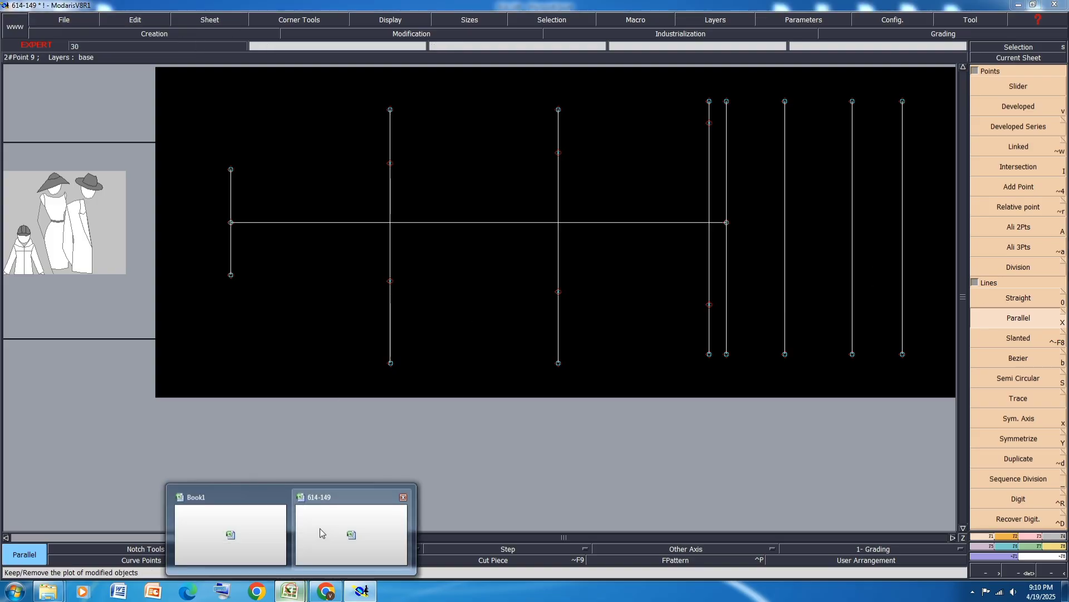
pyautogui.click(320, 528)
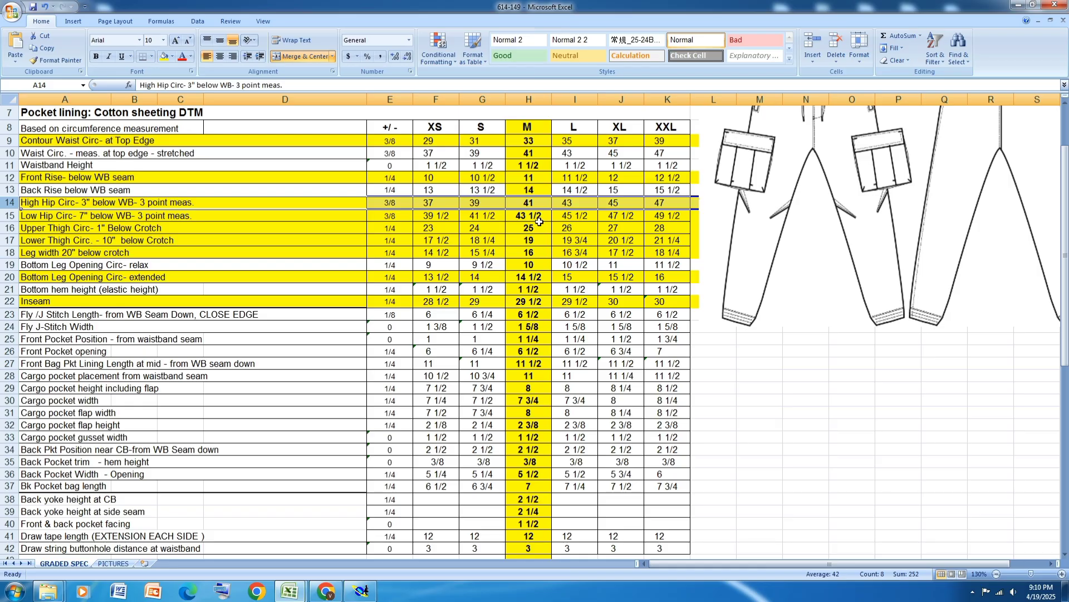
pyautogui.click(361, 591)
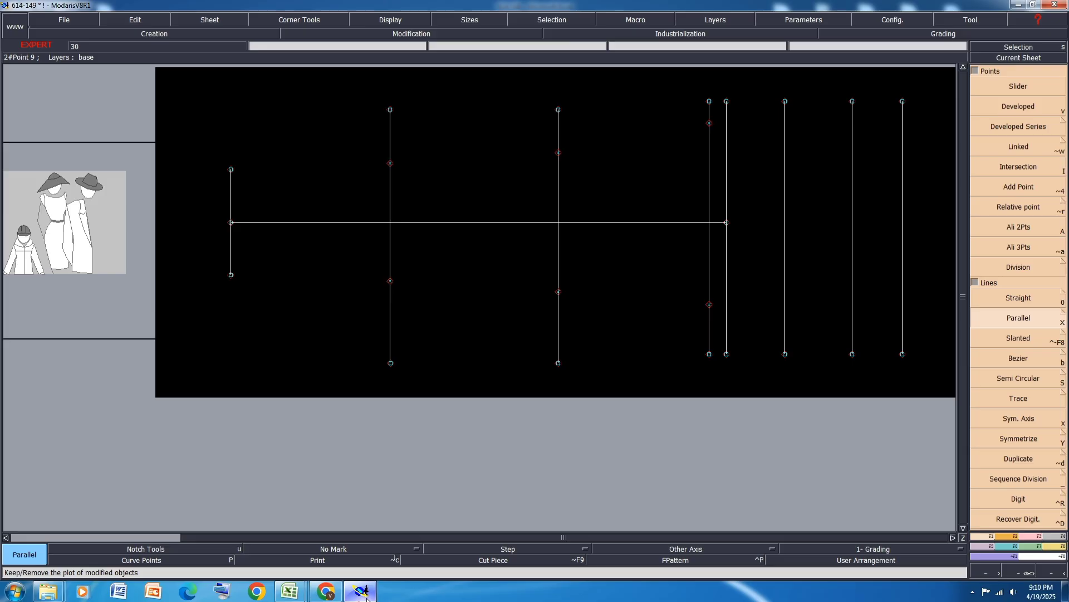
pyautogui.press('0')
pyautogui.click(710, 304)
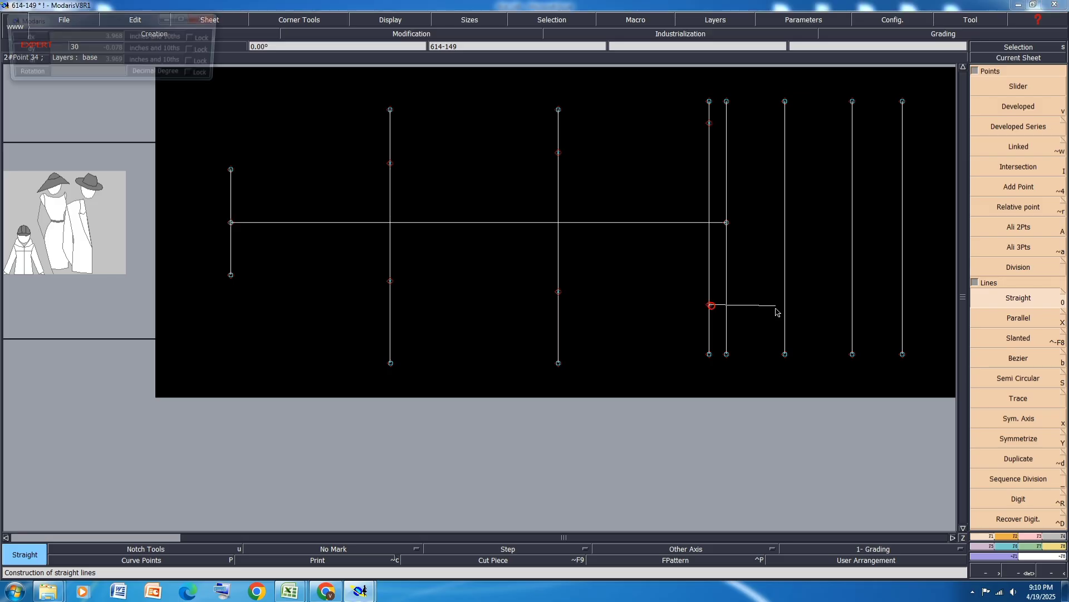
pyautogui.click(800, 305)
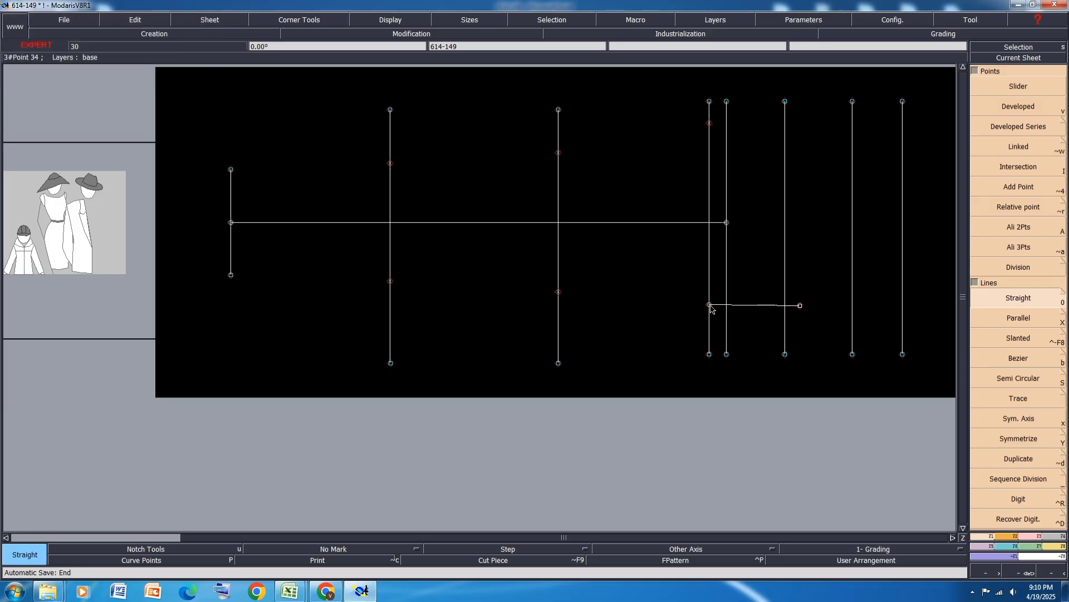
pyautogui.hotkey('shift', 'a')
pyautogui.click(710, 304)
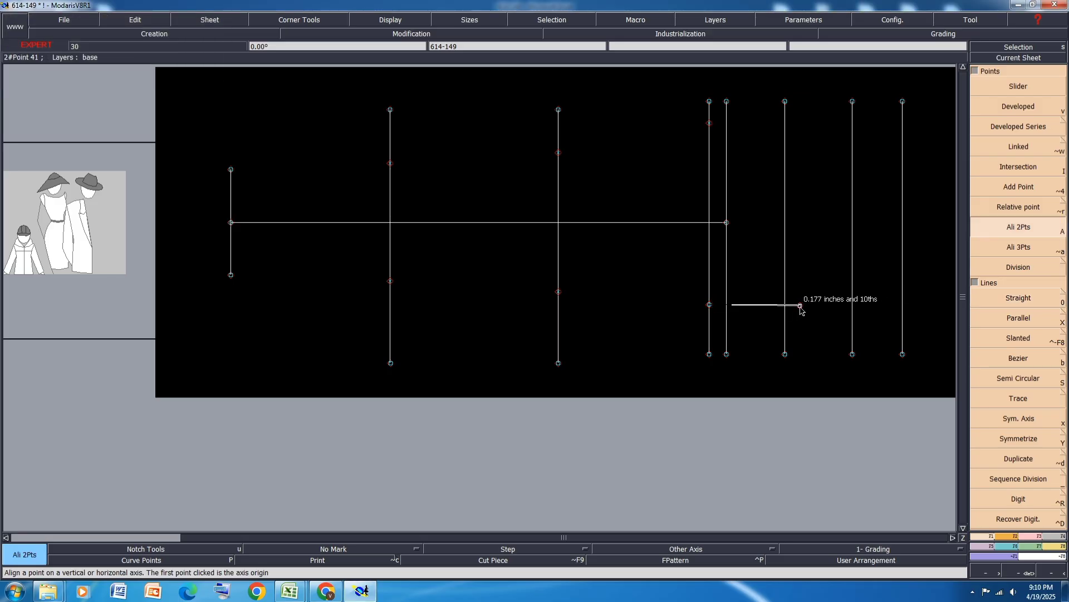
pyautogui.click(801, 305)
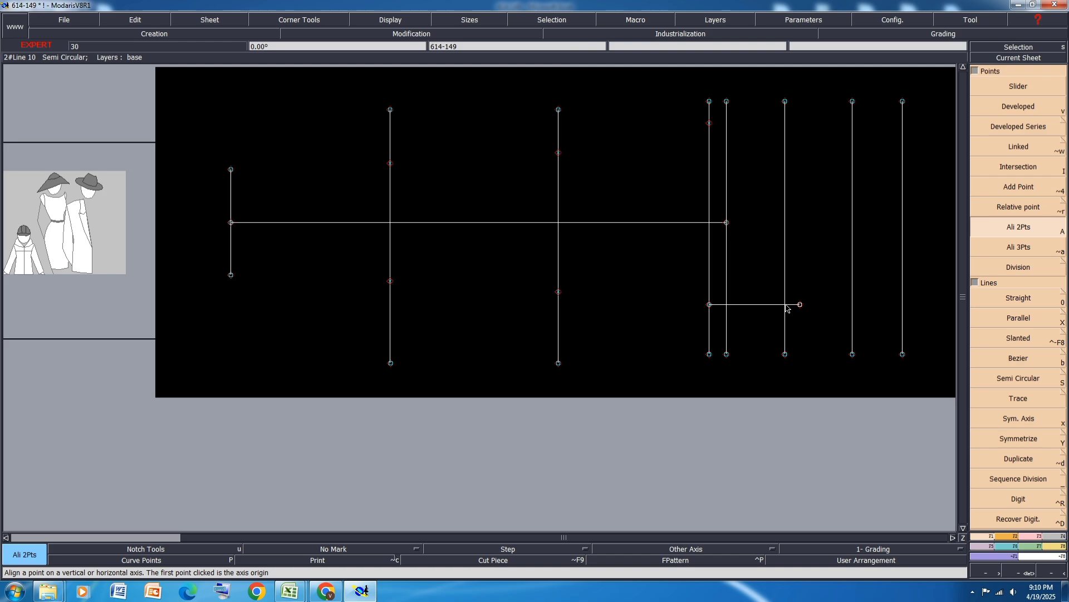
# Insert an intersection point where the construction line crosses the low hip line, and delete the construction line with its end point.
pyautogui.hotkey('shift', 'i')
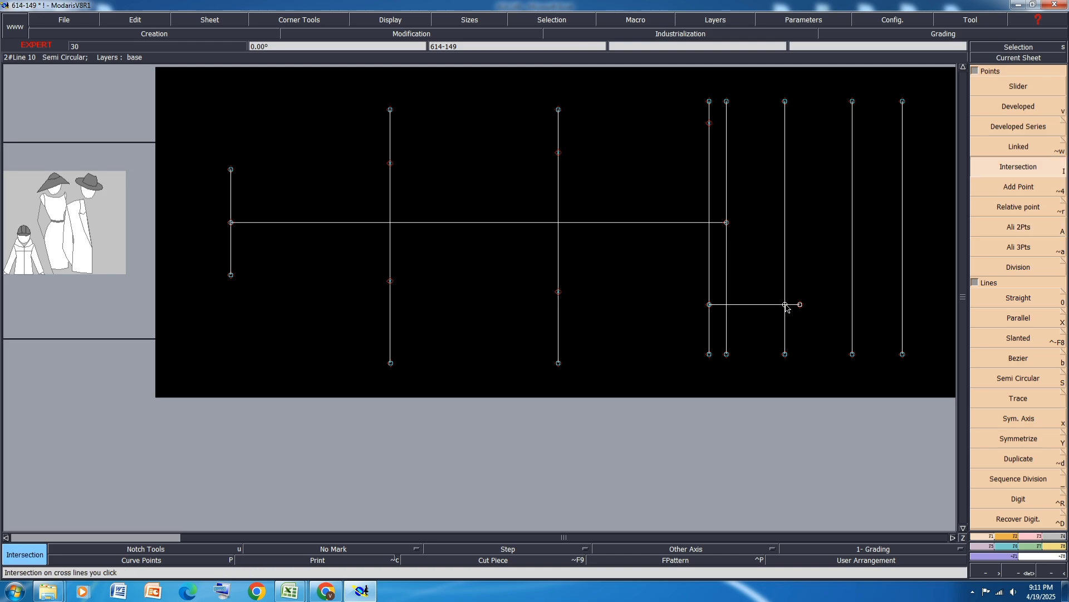
pyautogui.click(785, 304)
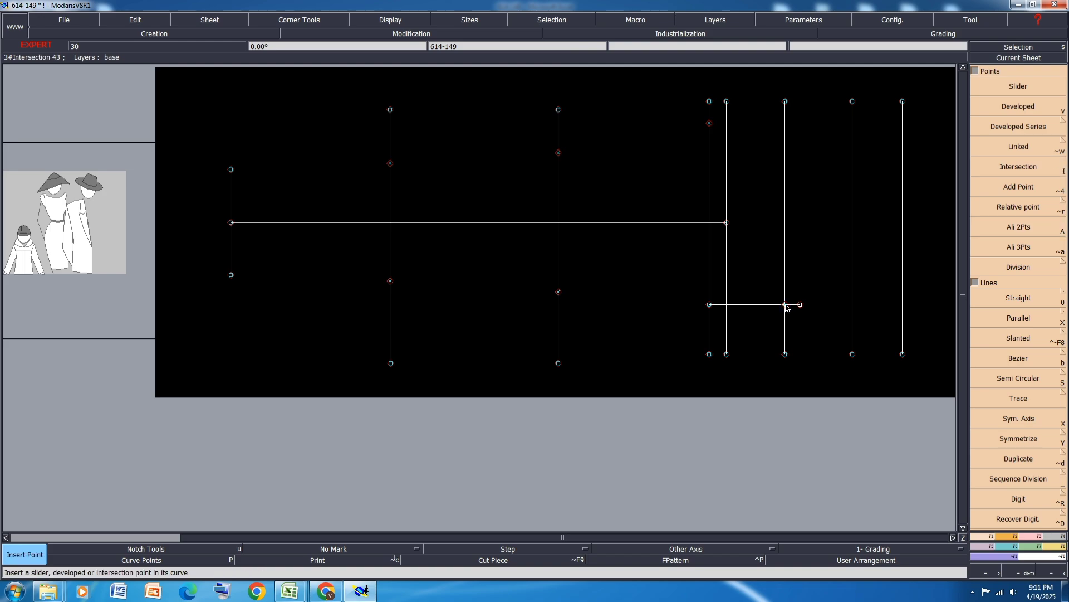
pyautogui.press('Delete')
pyautogui.click(800, 305)
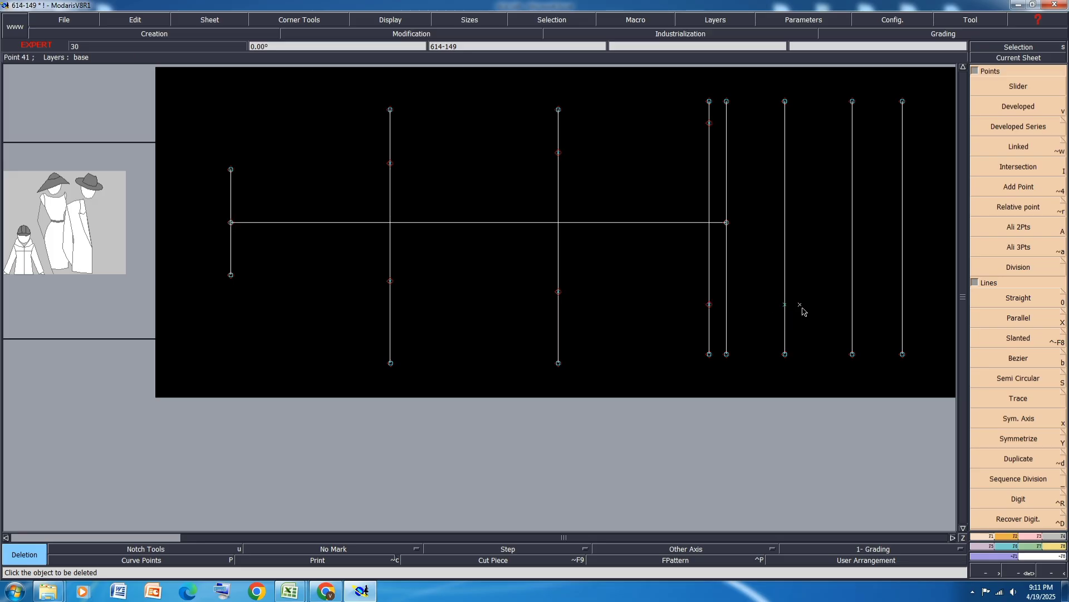
pyautogui.click(800, 305)
# Create a developed point on the low hip line at a curve length of -10.62 inches from the intersection point.
pyautogui.press('v')
pyautogui.click(786, 306)
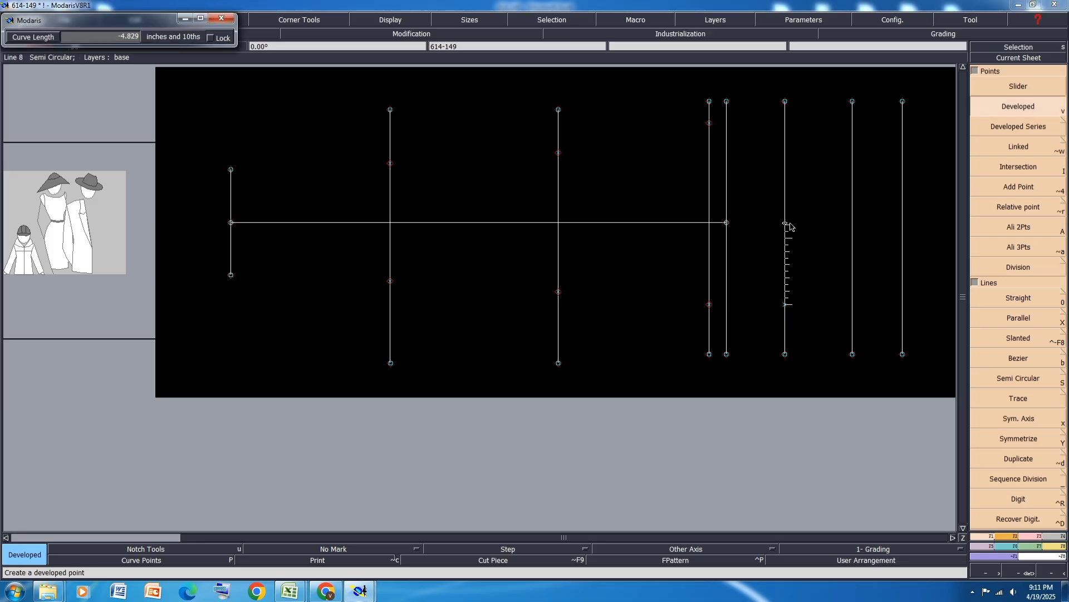
pyautogui.write('-10.62')
pyautogui.press('Return')
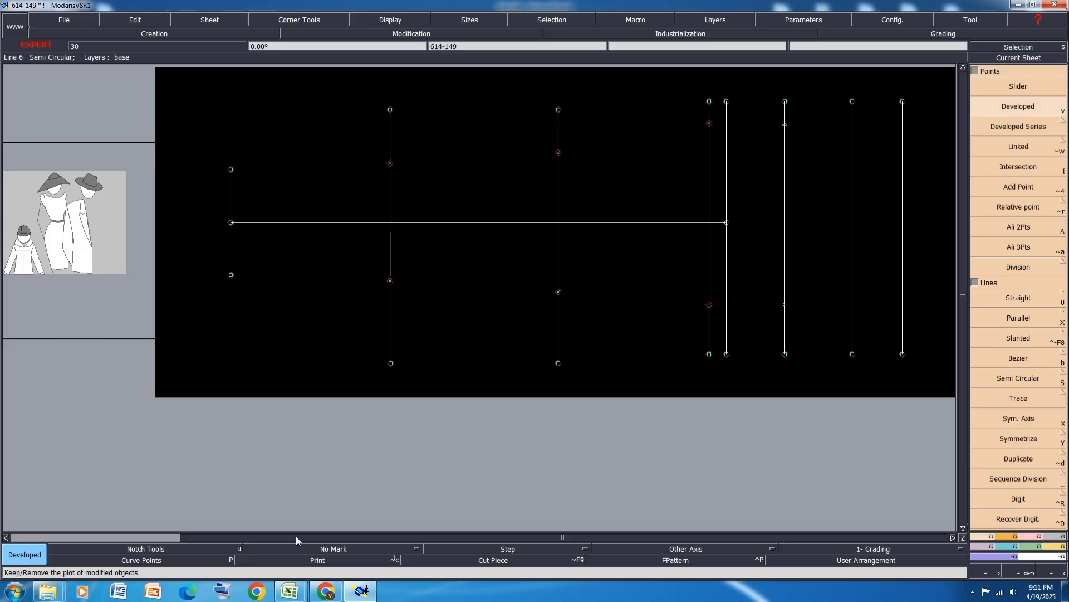
# Check the size M hip measurements in the 614-149 workbook and, back in Modaris, insert the low hip line's developed point into its curve.
pyautogui.moveTo(289, 590)
pyautogui.click(353, 531)
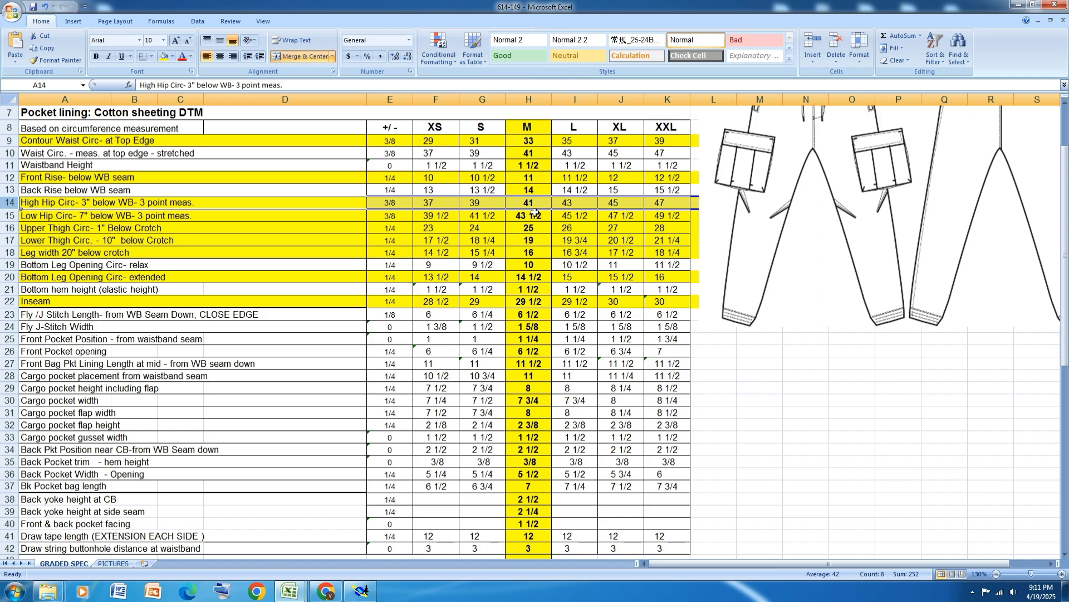
pyautogui.click(361, 592)
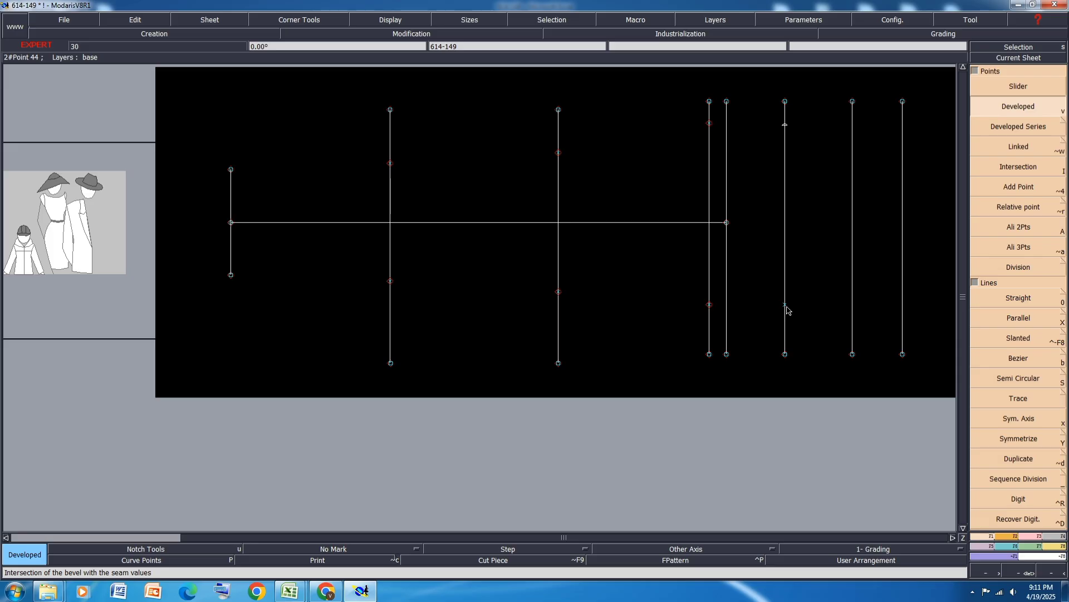
pyautogui.press('i')
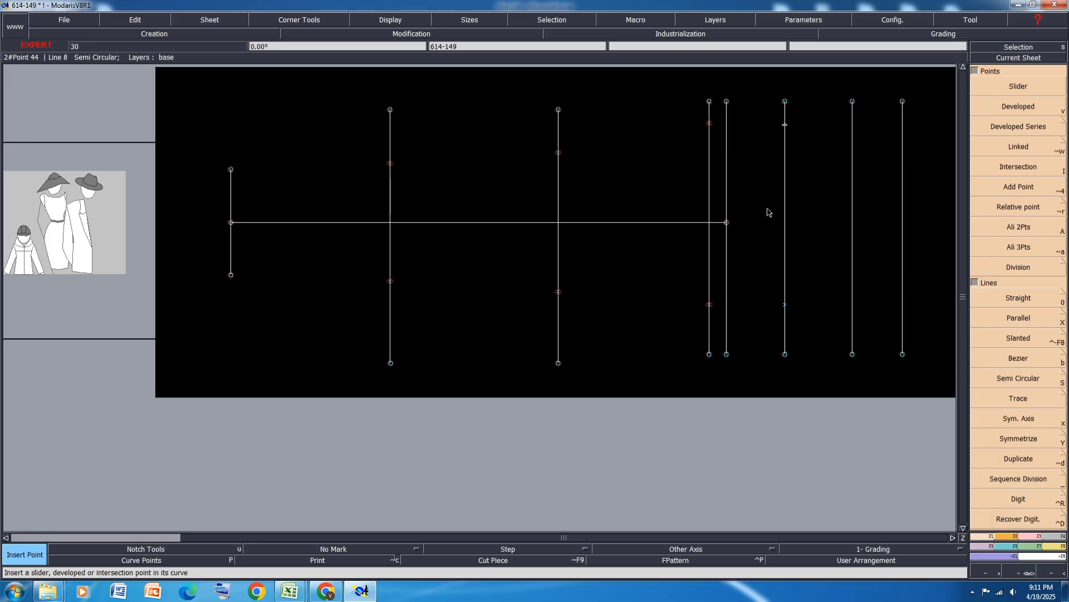
pyautogui.click(786, 129)
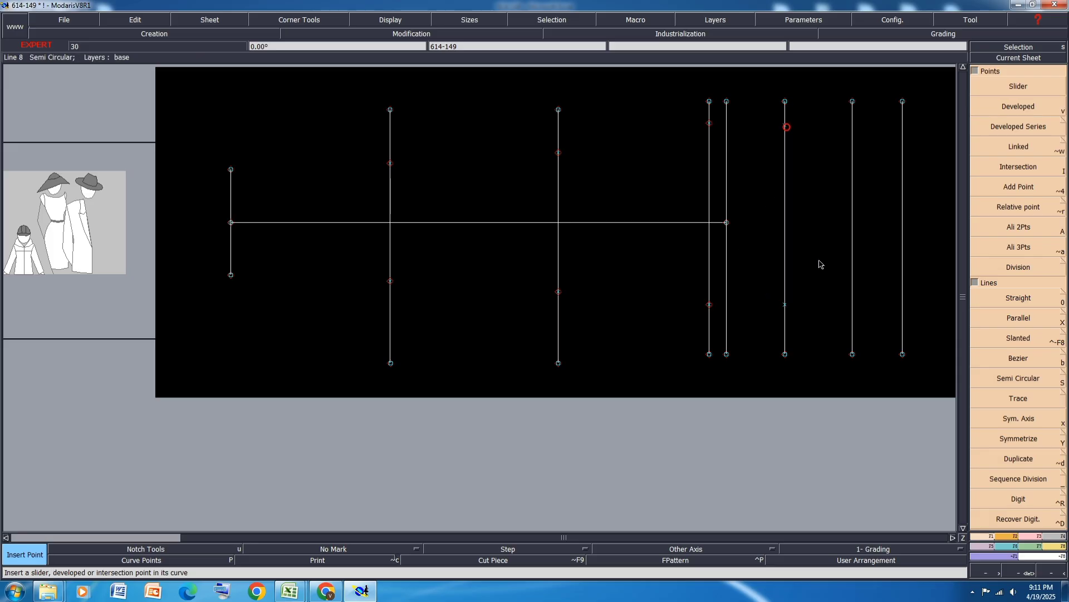
# Draw a straight line from the low hip line's lower point past the high hip line and align it horizontally.
pyautogui.press('0')
pyautogui.click(786, 304)
pyautogui.click(856, 304)
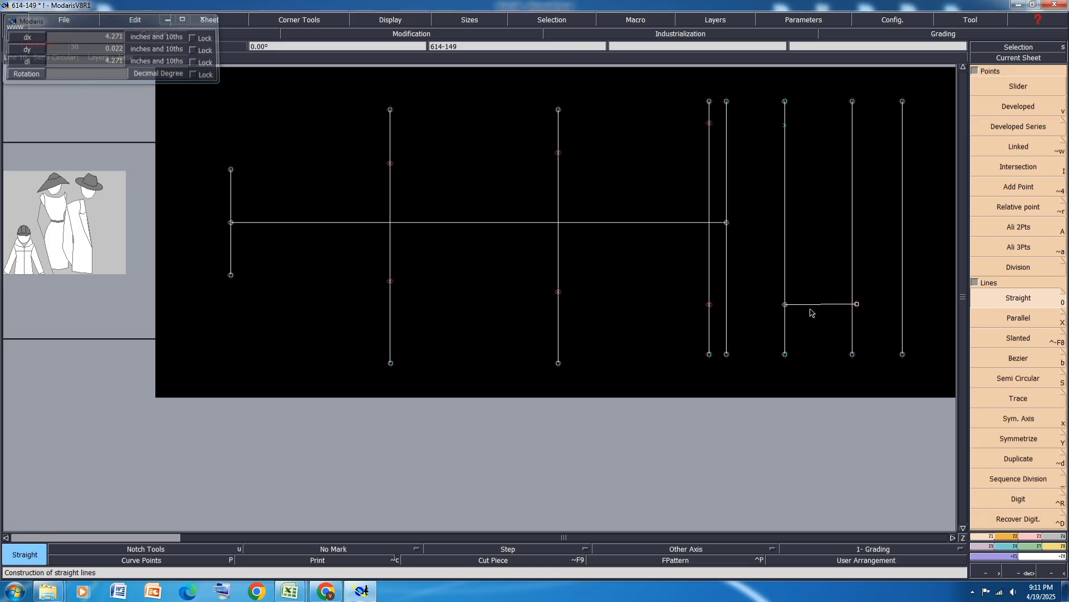
pyautogui.press('a')
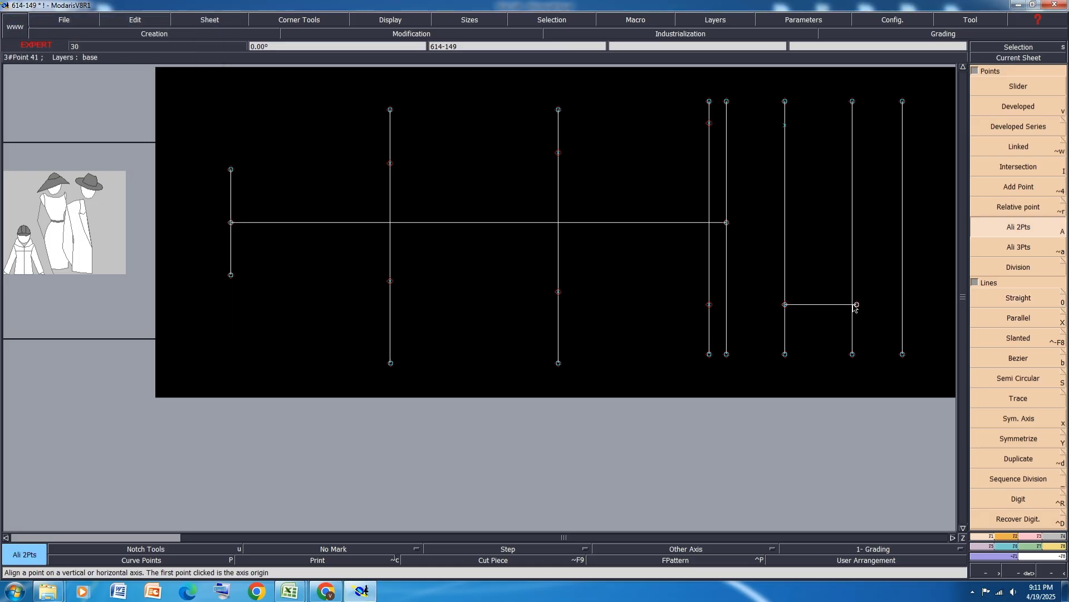
# Insert an intersection point where the construction line crosses the high hip line, and delete the construction line with its end point.
pyautogui.press('i')
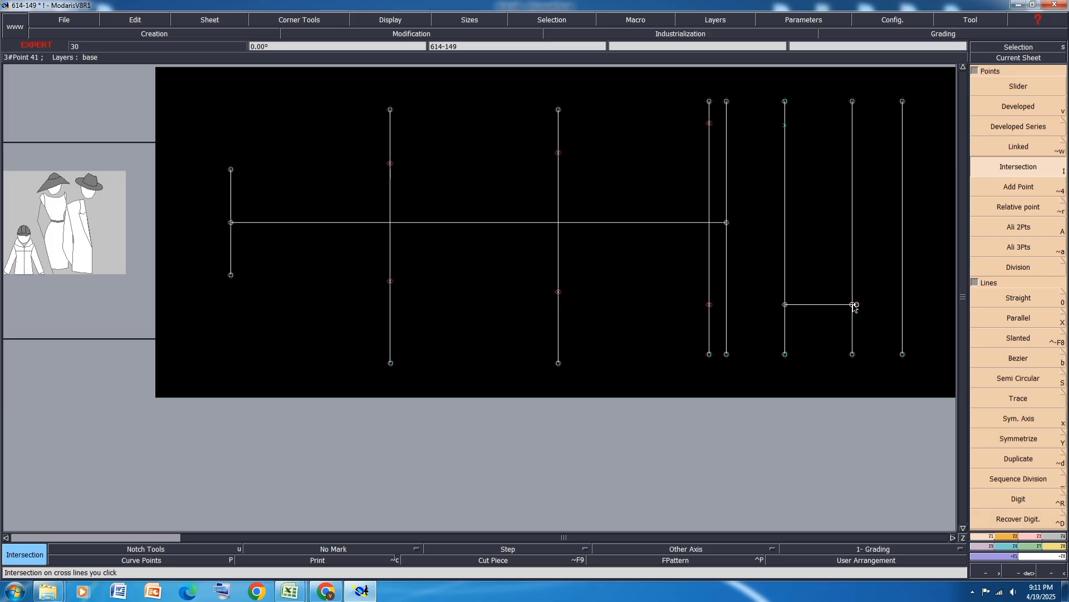
pyautogui.press('i')
pyautogui.click(852, 305)
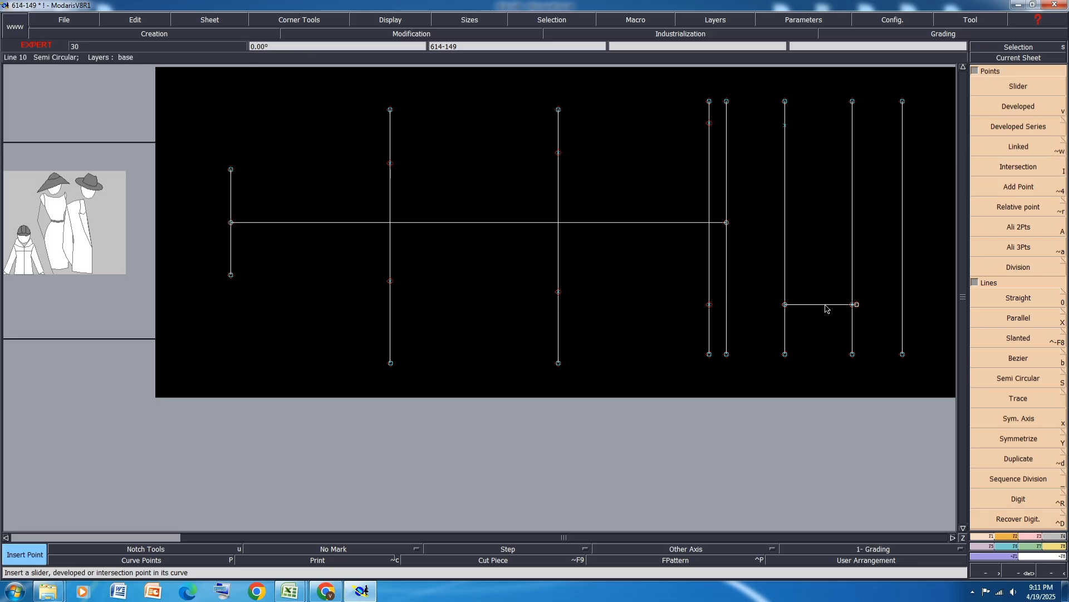
pyautogui.press('Delete')
pyautogui.click(827, 305)
pyautogui.click(856, 306)
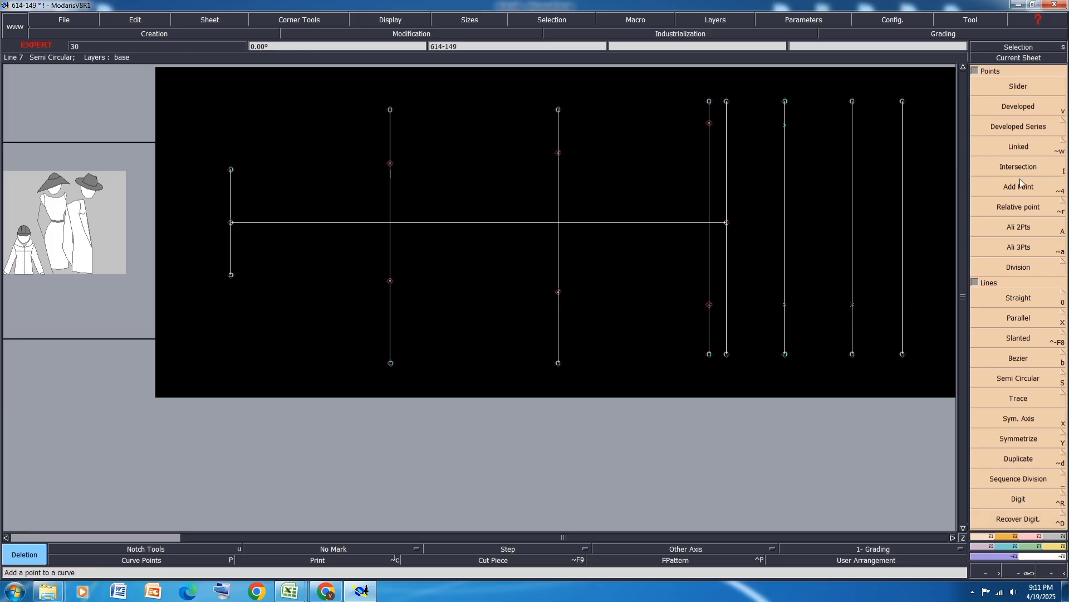
# Create a developed point at a curve length of -10 inches on the high hip line and insert the hip lines' points into their curves.
pyautogui.press('v')
pyautogui.click(854, 306)
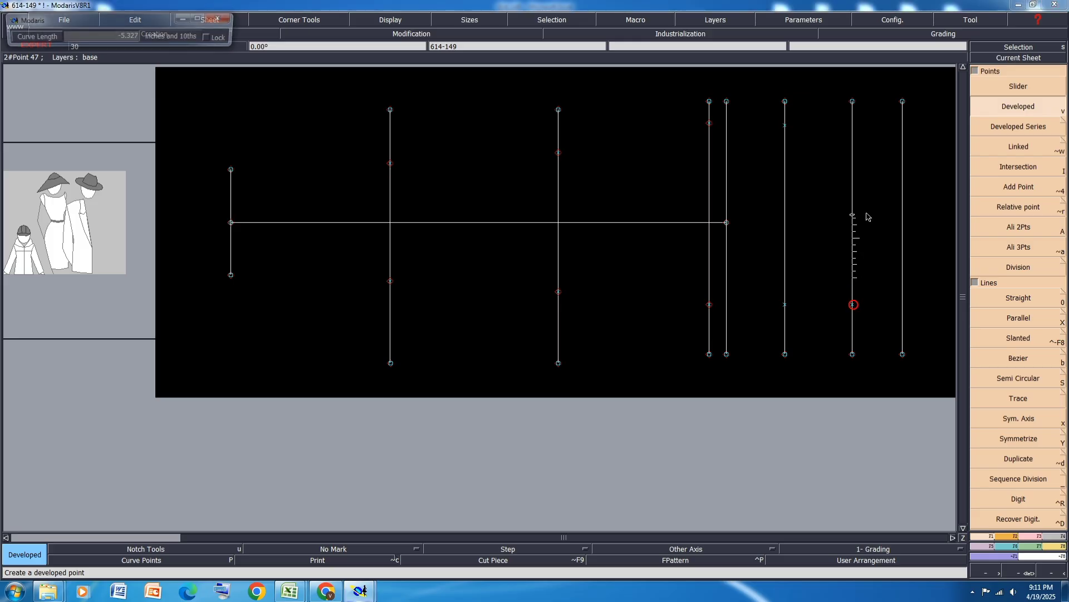
pyautogui.write('-')
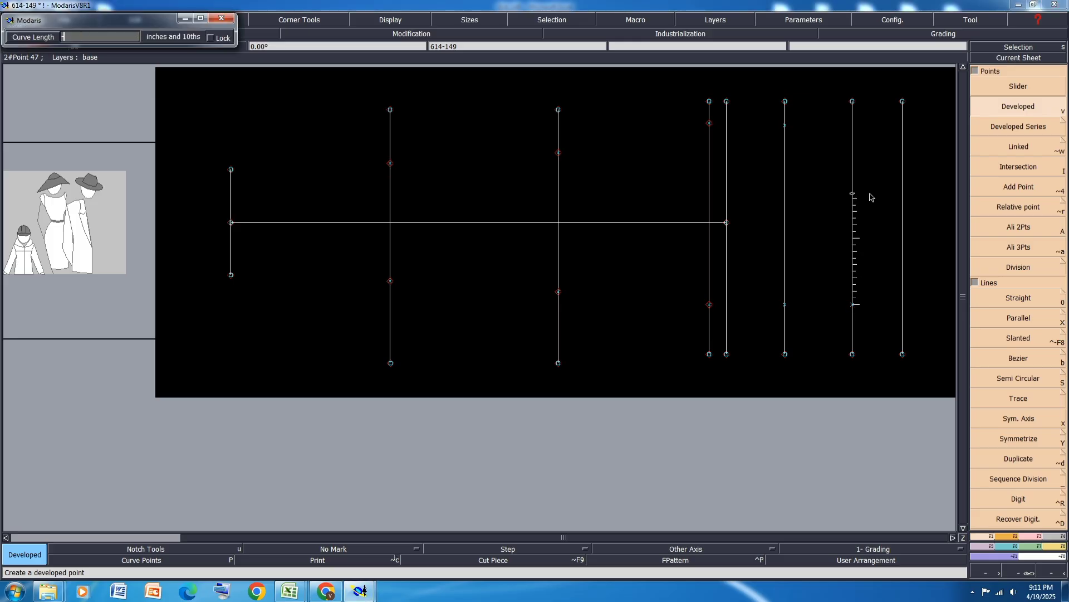
pyautogui.write('10')
pyautogui.press('Return')
pyautogui.moveTo(854, 134)
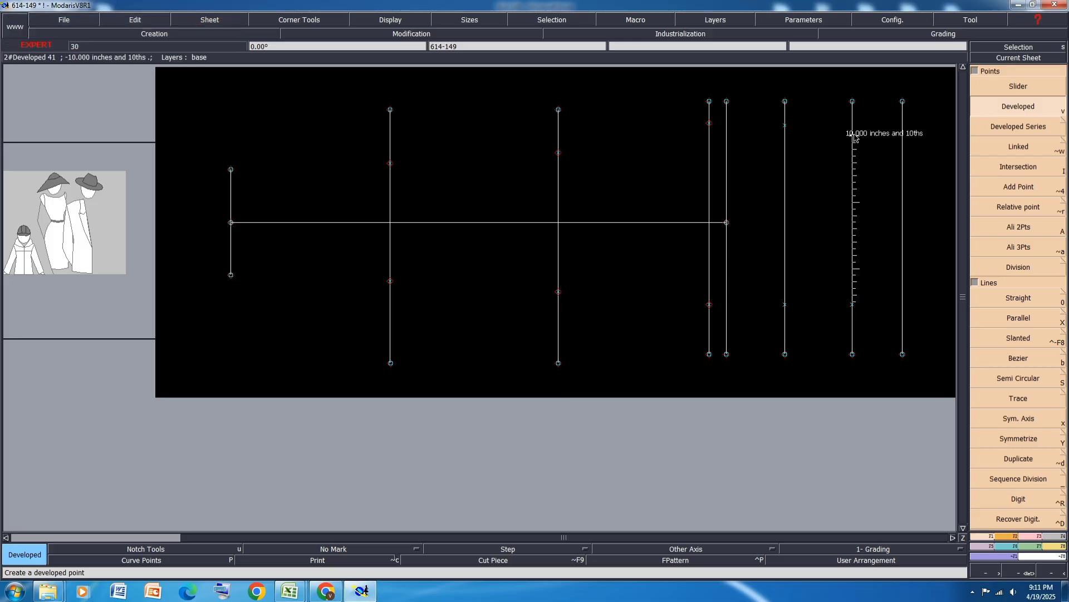
pyautogui.press('i')
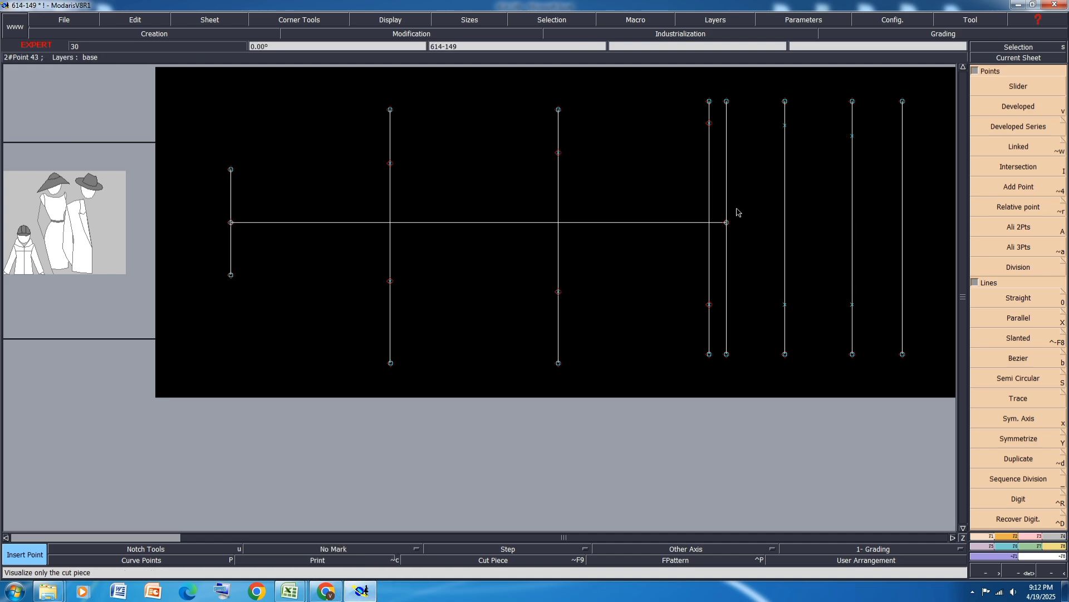
pyautogui.click(1029, 536)
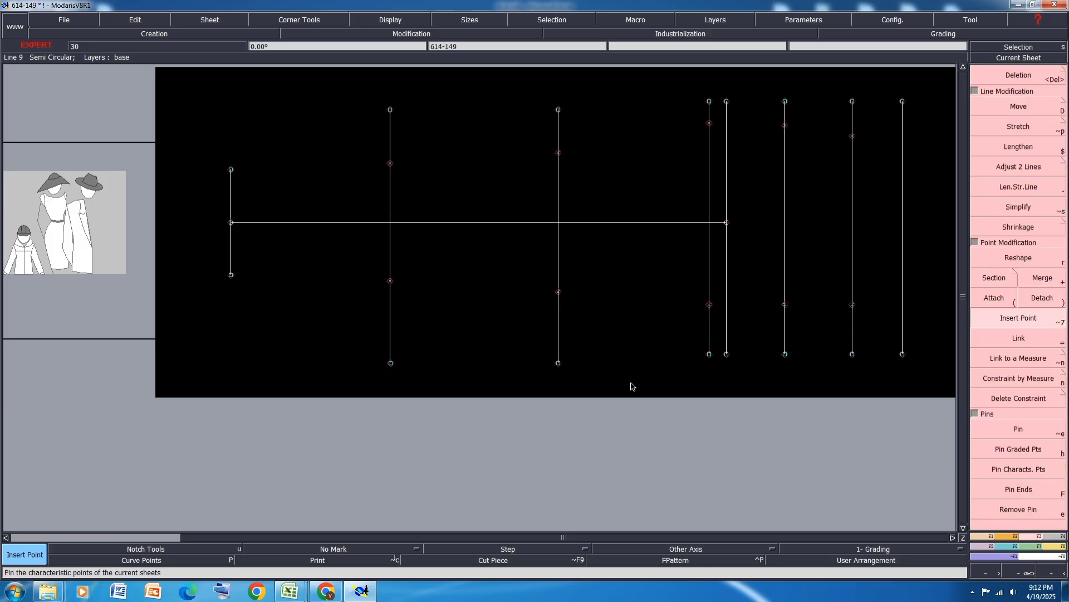
# Move the upper thigh line's two upper points by 0 inches in X and 0.25 inches in Y.
pyautogui.press('Delete')
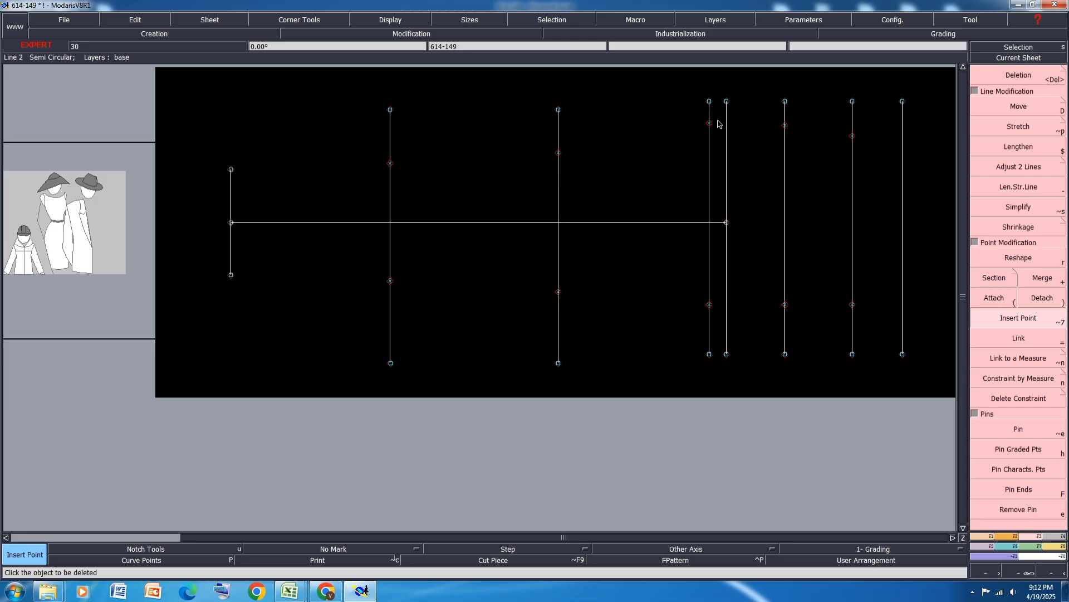
pyautogui.moveTo(719, 87); pyautogui.dragTo(689, 161)
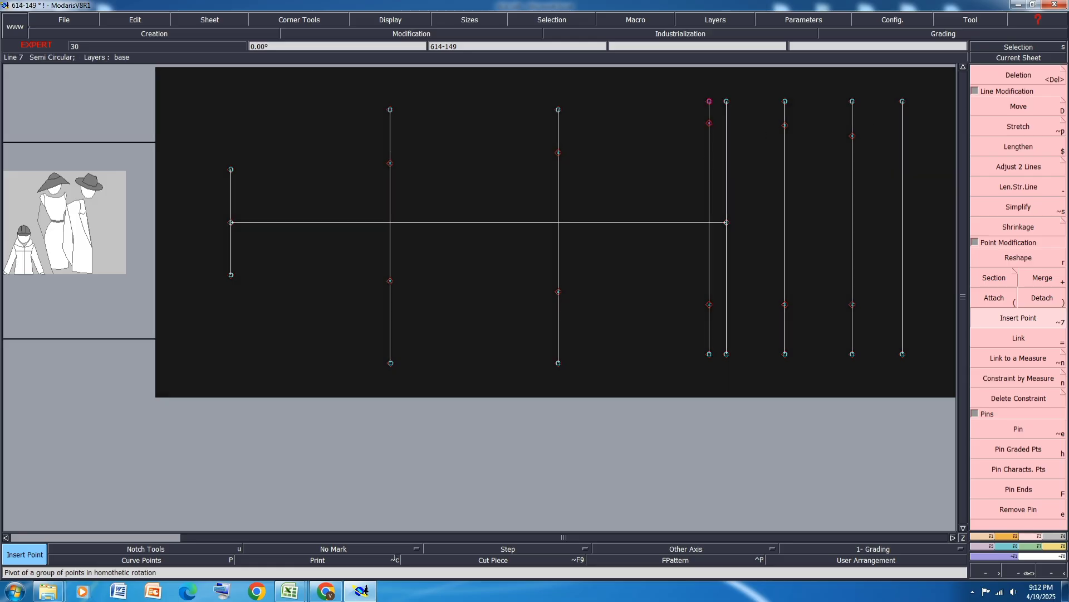
pyautogui.click(1028, 108)
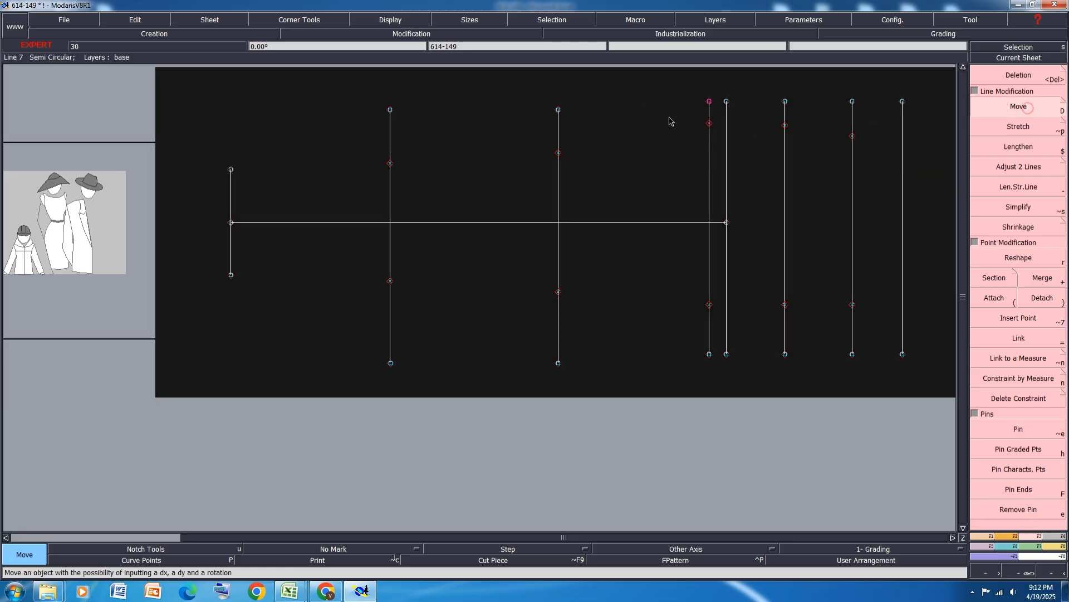
pyautogui.click(710, 122)
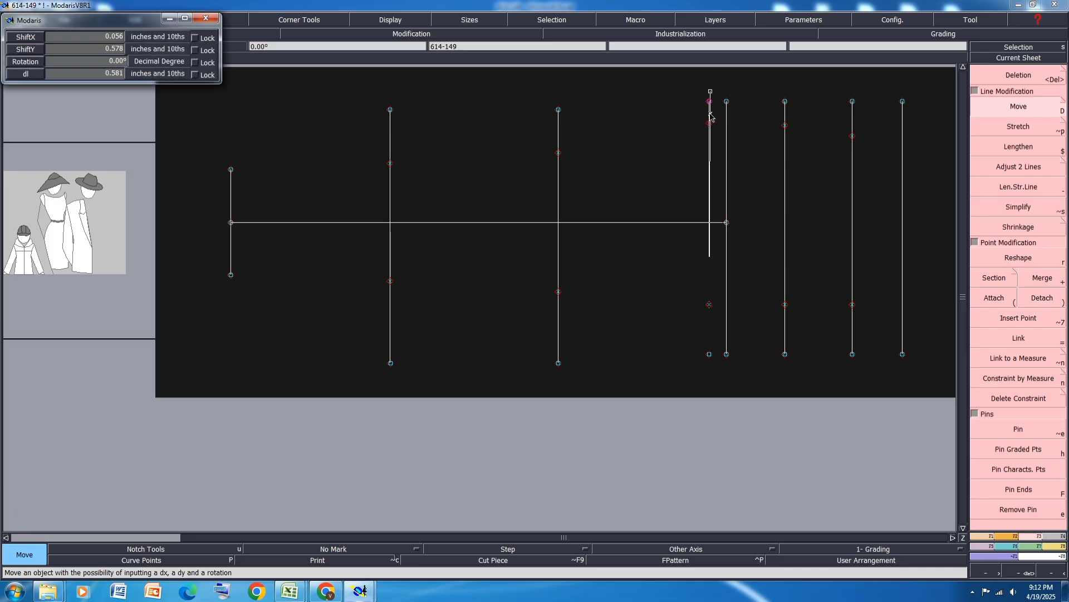
pyautogui.press('Down')
pyautogui.press('Down')
pyautogui.write('.25')
pyautogui.press('Return')
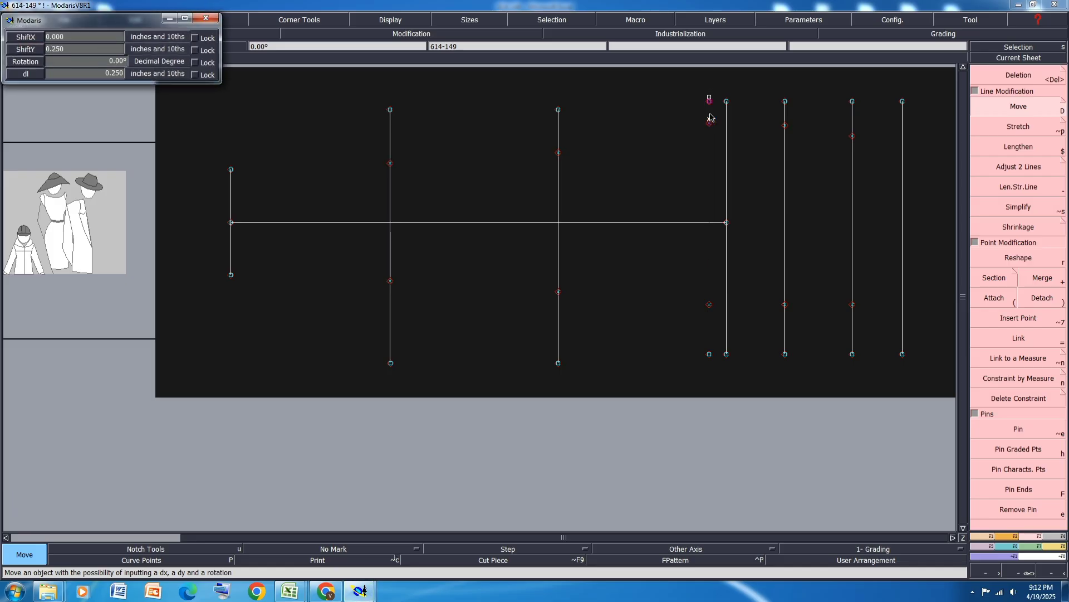
pyautogui.press('Return')
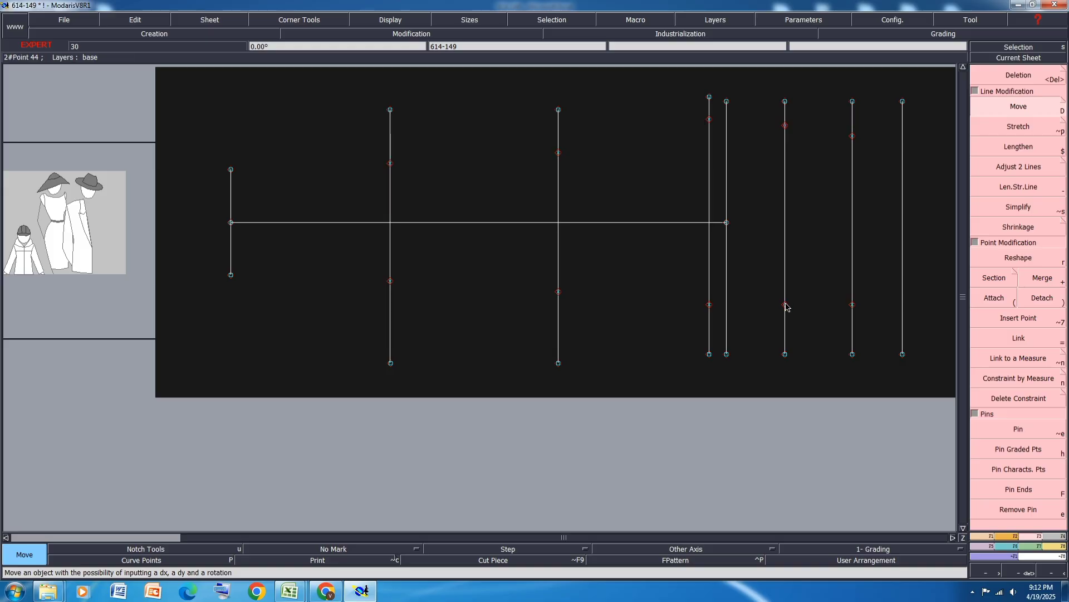
# Move the low hip line's two width points by 0 inches in X and -0.375 inches in Y.
pyautogui.click(786, 305)
pyautogui.press('Down')
pyautogui.write('0')
pyautogui.press('Down')
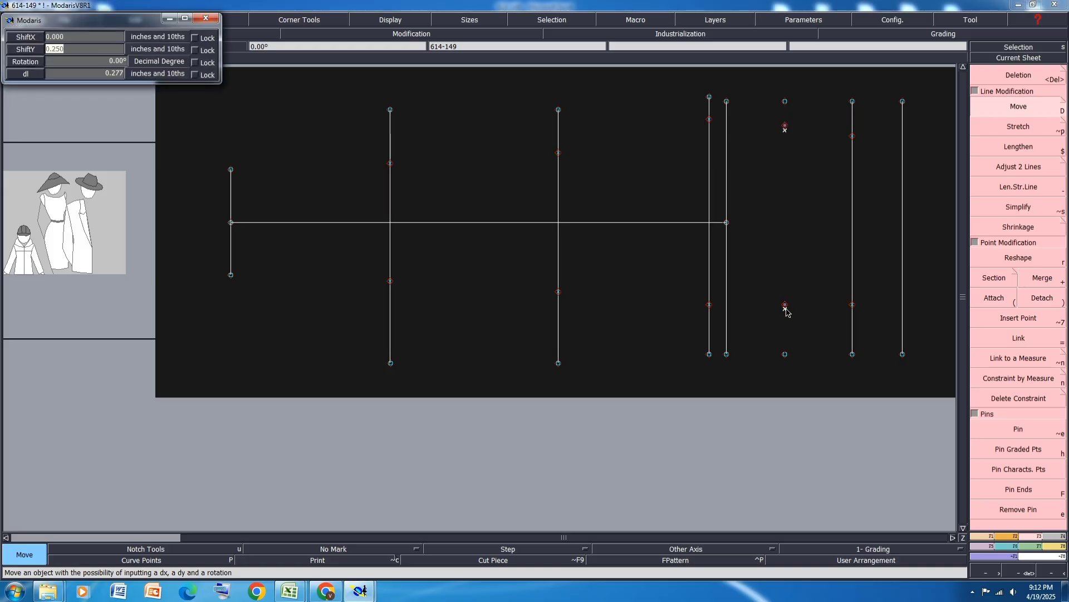
pyautogui.write('-.375')
pyautogui.press('Return')
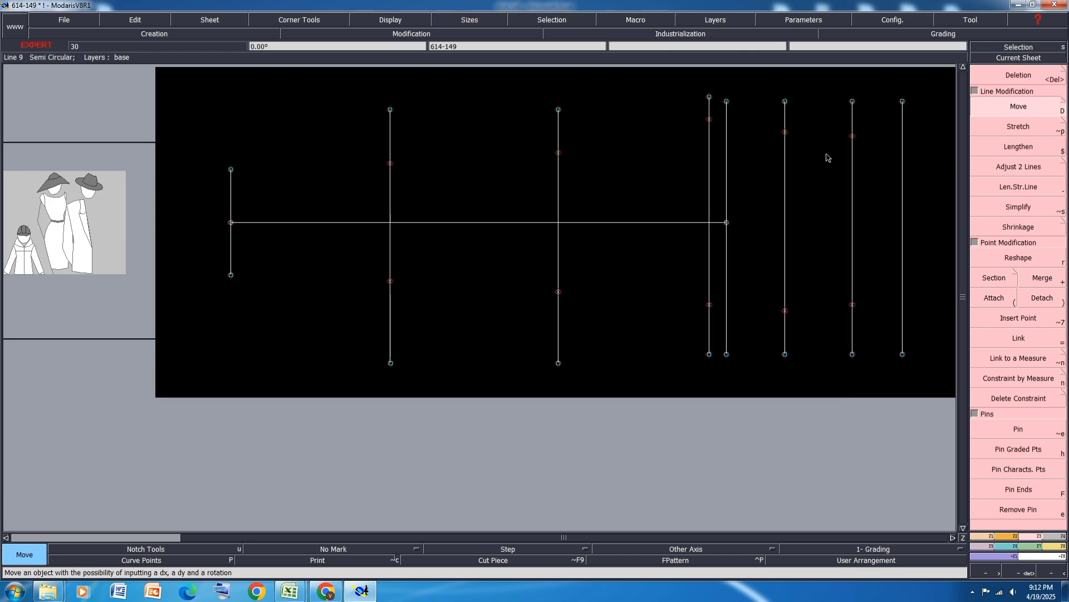
# Draw a straight line from the high hip line's upper point past the waist line and align it horizontally.
pyautogui.press('l')
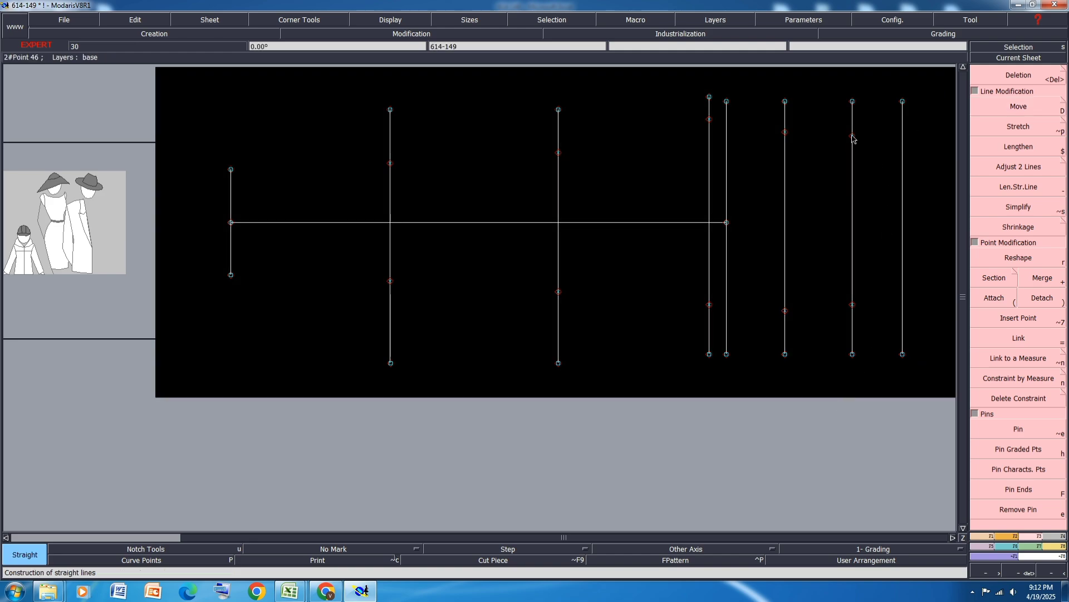
pyautogui.click(853, 136)
pyautogui.click(920, 135)
pyautogui.press('a')
pyautogui.click(852, 136)
pyautogui.click(921, 136)
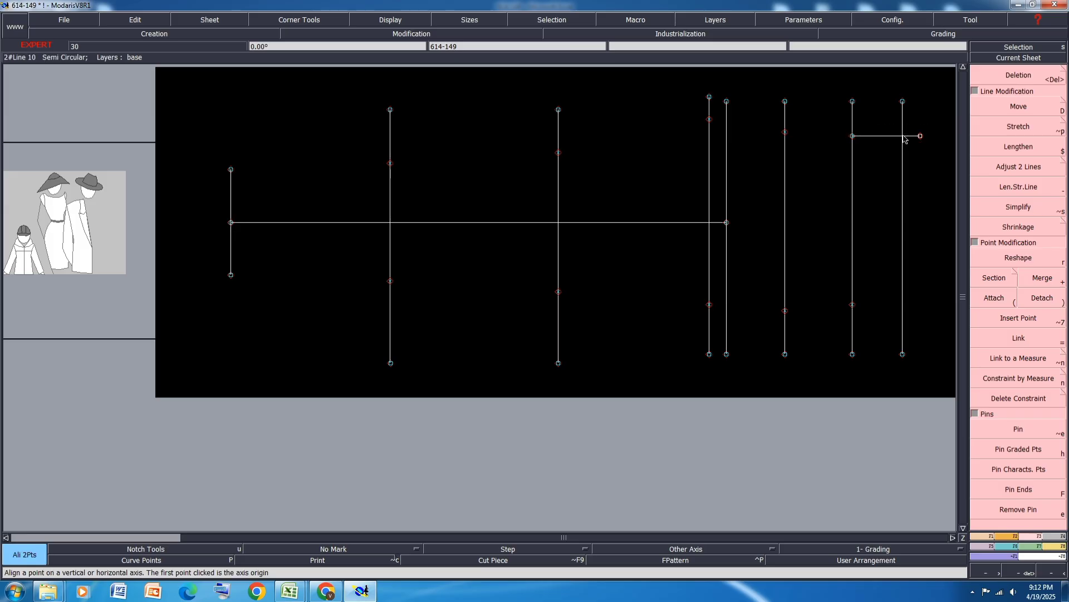
# Create a developed point on the waist line 0.5 inches below the construction line, and delete the construction line.
pyautogui.press('d')
pyautogui.click(903, 155)
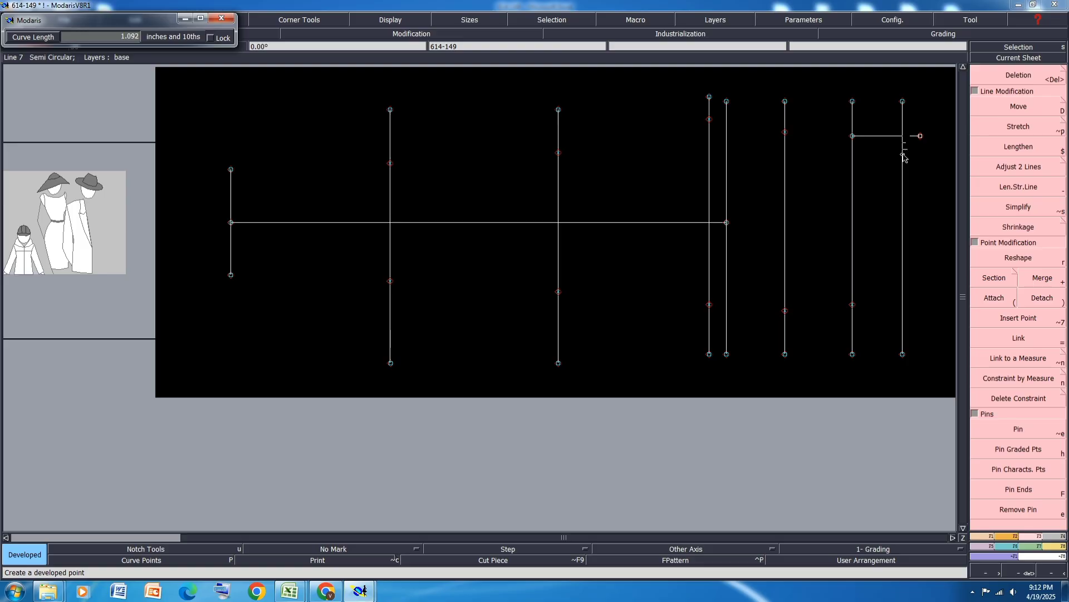
pyautogui.press('Down')
pyautogui.write('.5')
pyautogui.press('Return')
pyautogui.click(918, 140)
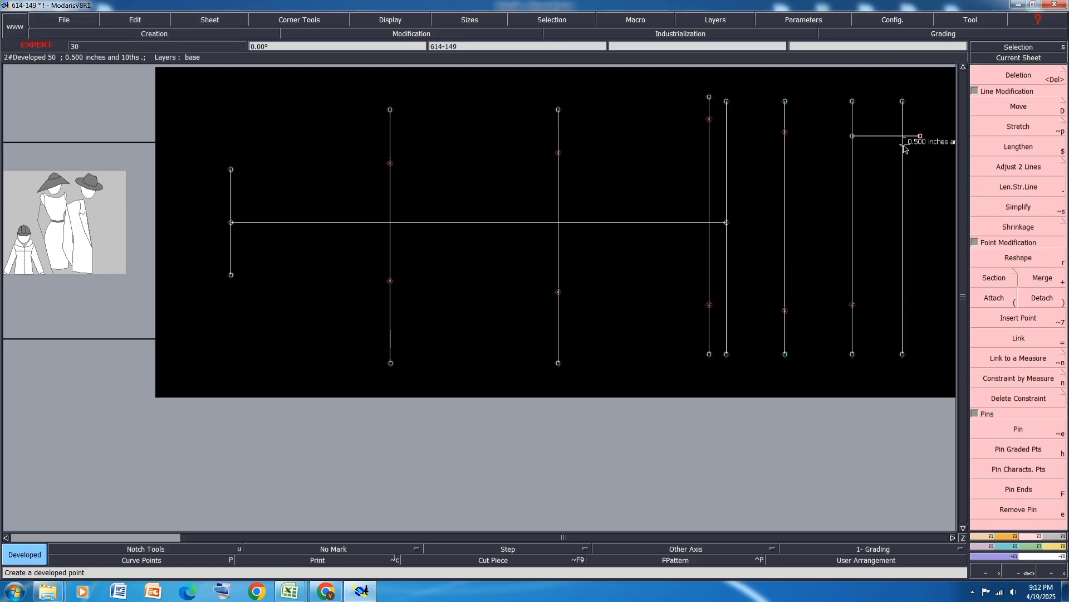
pyautogui.press('Delete')
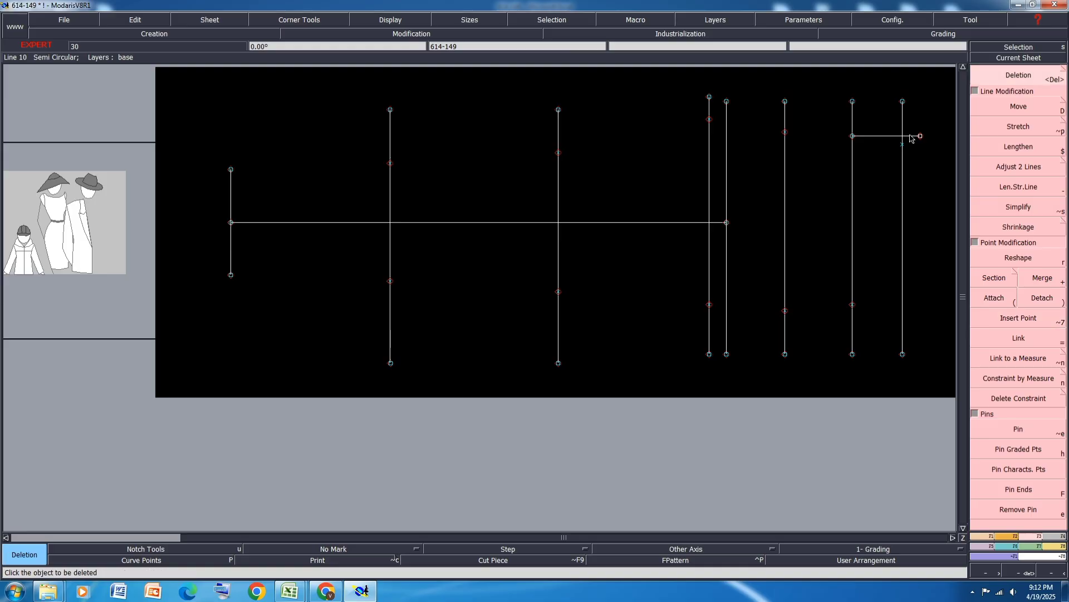
pyautogui.click(911, 138)
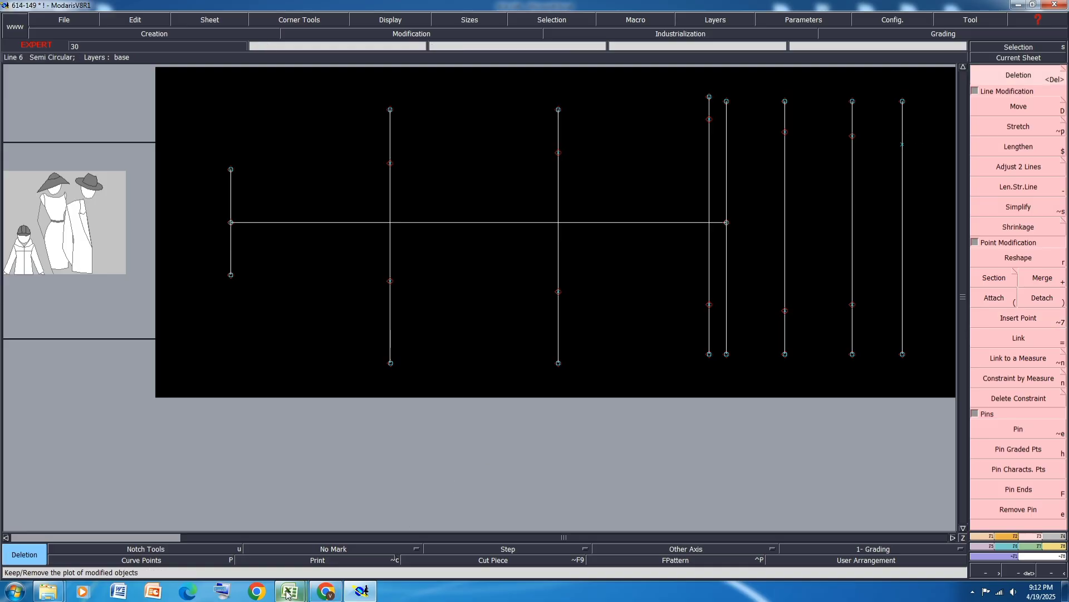
# Check the size M waist measurements in the 614-149 Excel workbook and return to Modaris.
pyautogui.moveTo(290, 590)
pyautogui.click(361, 550)
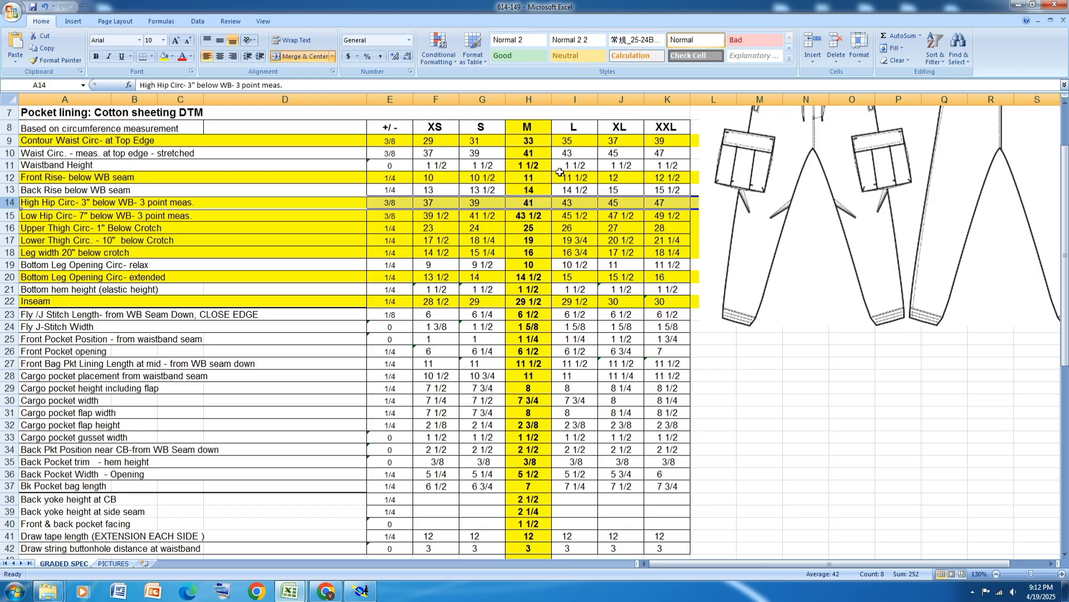
pyautogui.click(541, 154)
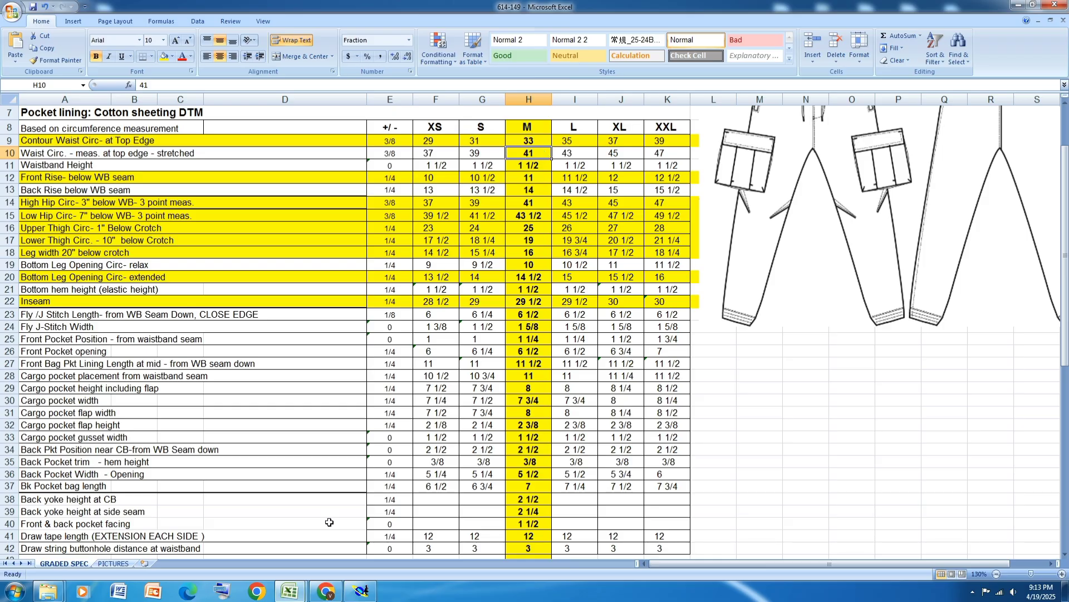
pyautogui.click(361, 590)
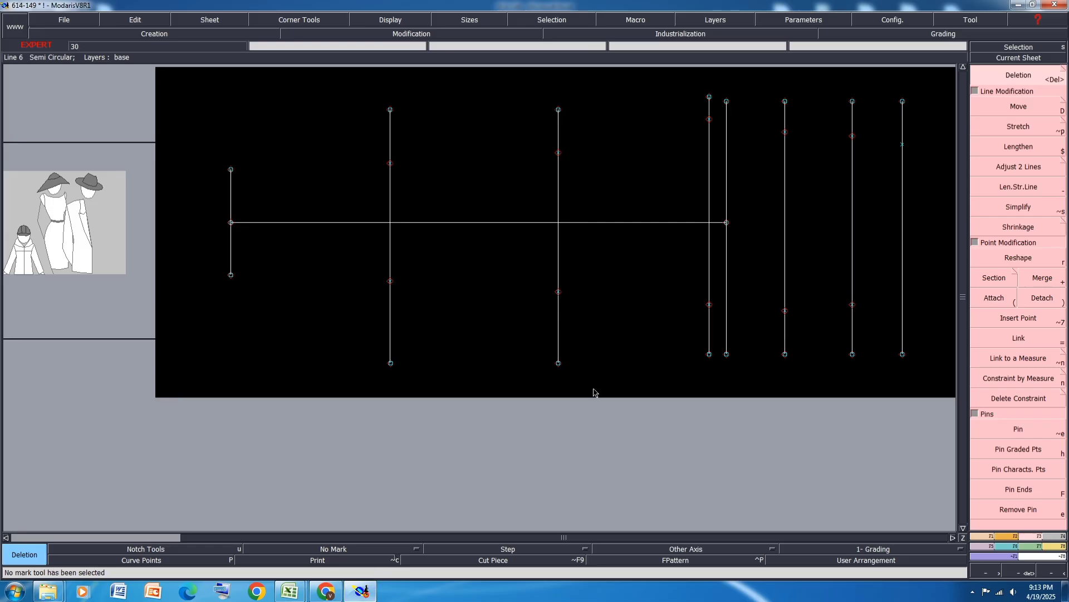
# Create a second developed point on the waist line at a curve length of 10 inches from the upper developed point.
pyautogui.press('d')
pyautogui.click(903, 144)
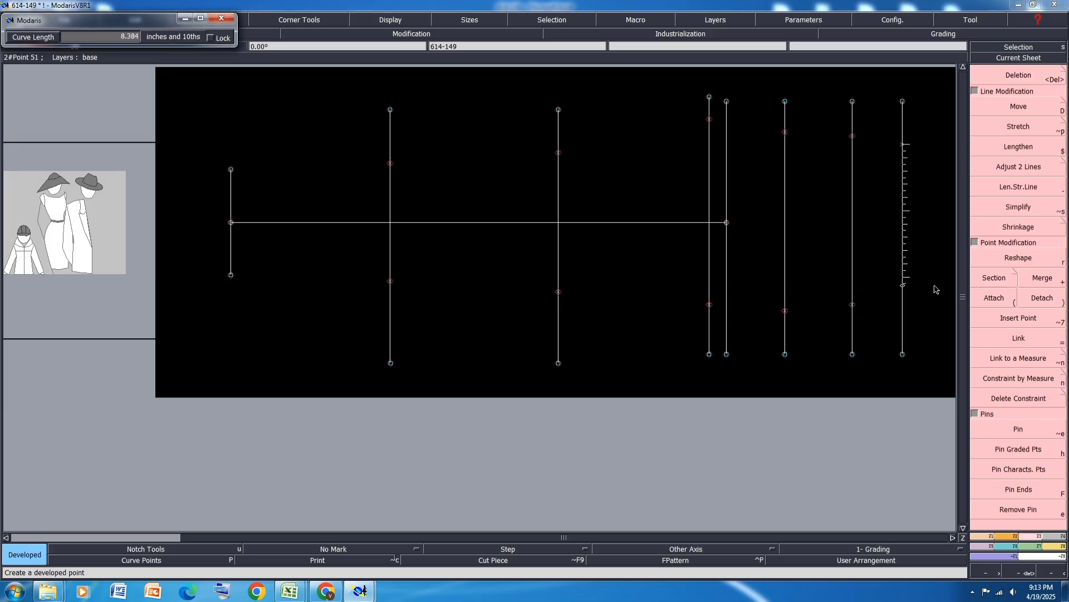
pyautogui.press('Down')
pyautogui.write('10')
pyautogui.press('Return')
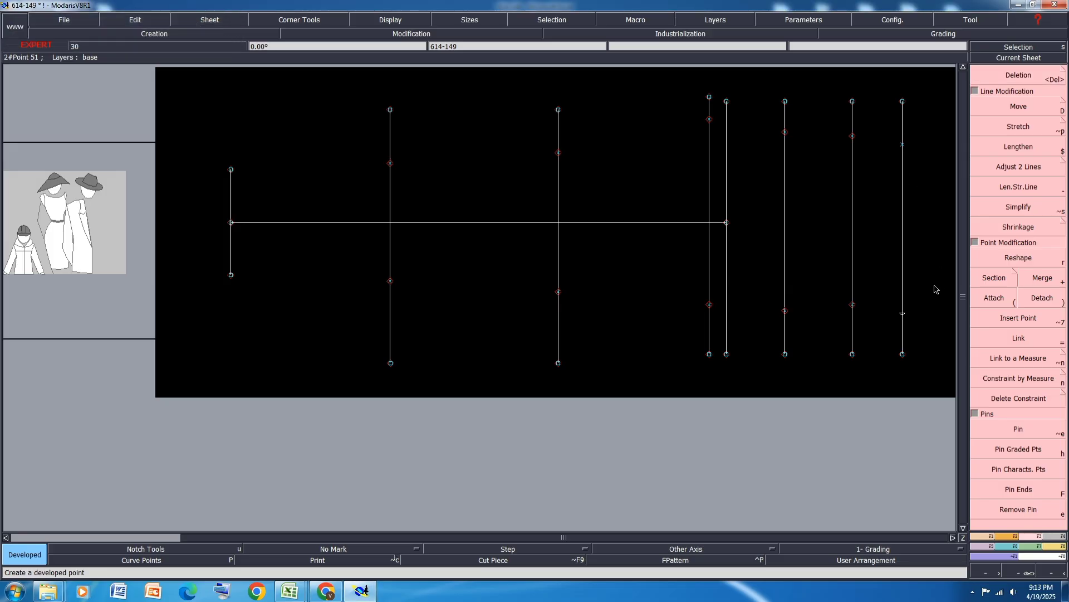
pyautogui.click(992, 375)
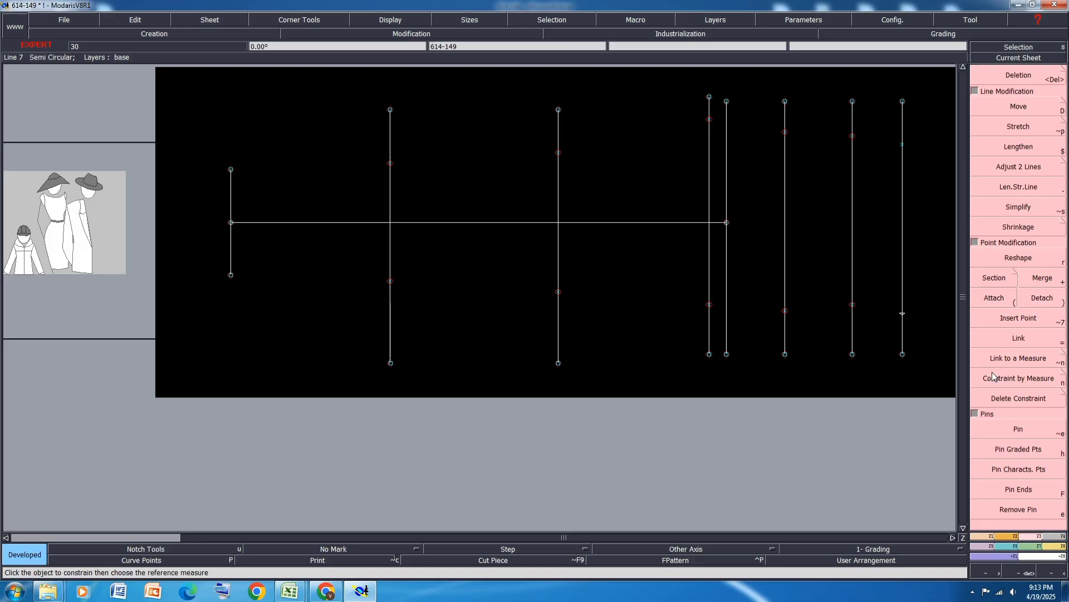
pyautogui.click(994, 359)
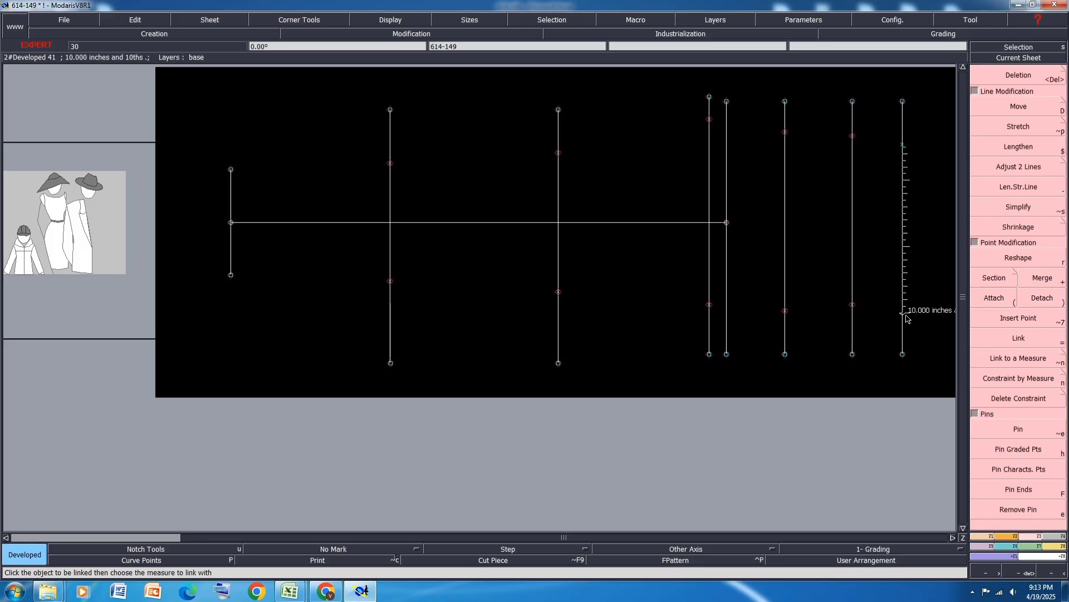
pyautogui.hotkey('alt', '7')
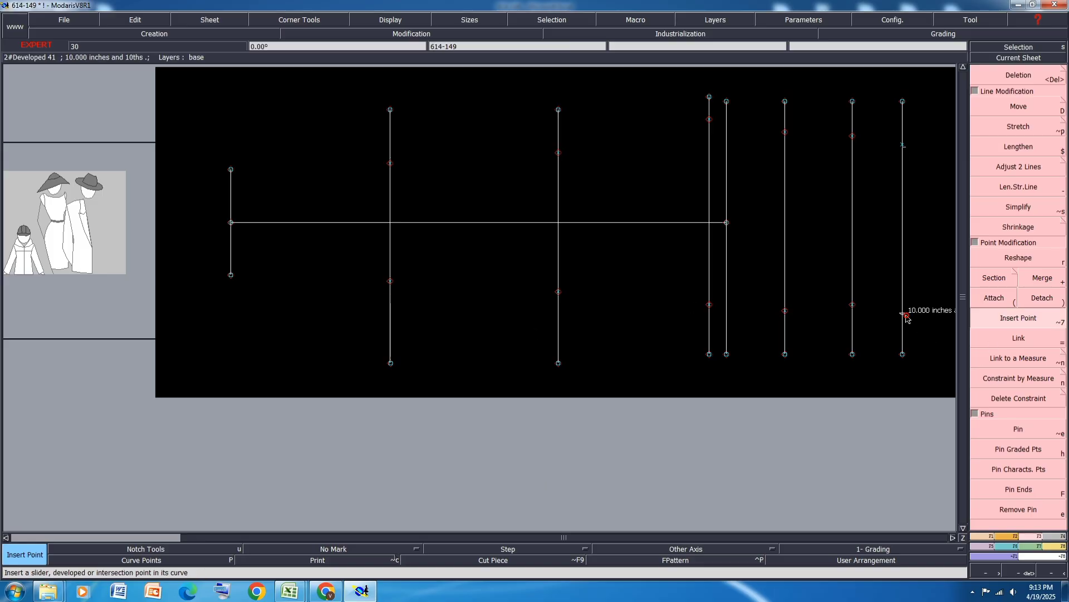
# Measure the length between the two developed points on the high hip line, and save the model despite the modified validation file.
pyautogui.hotkey('alt', 'l')
pyautogui.click(853, 137)
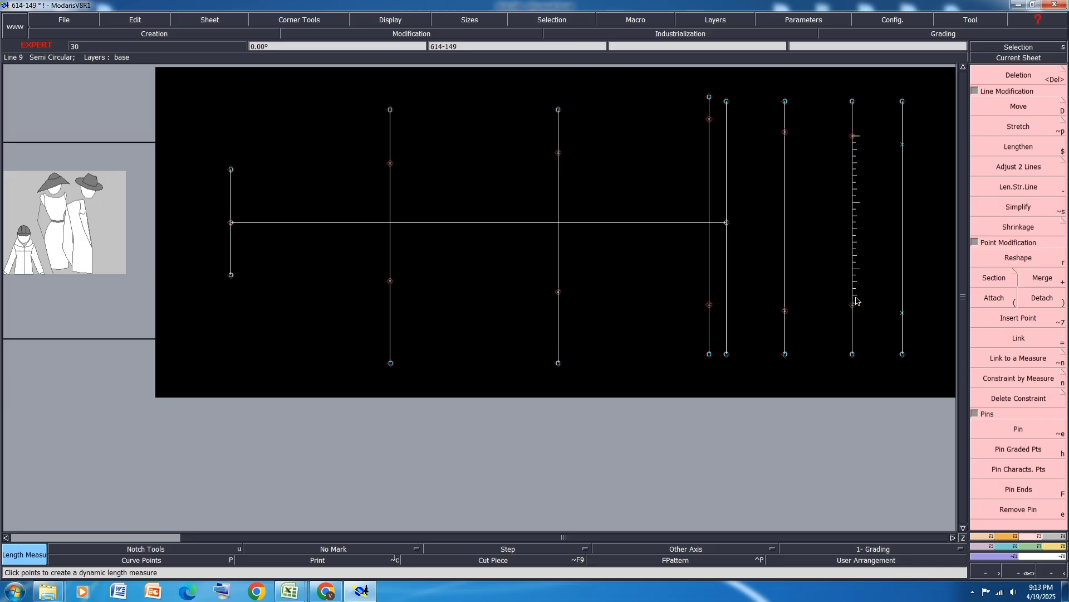
pyautogui.click(854, 305)
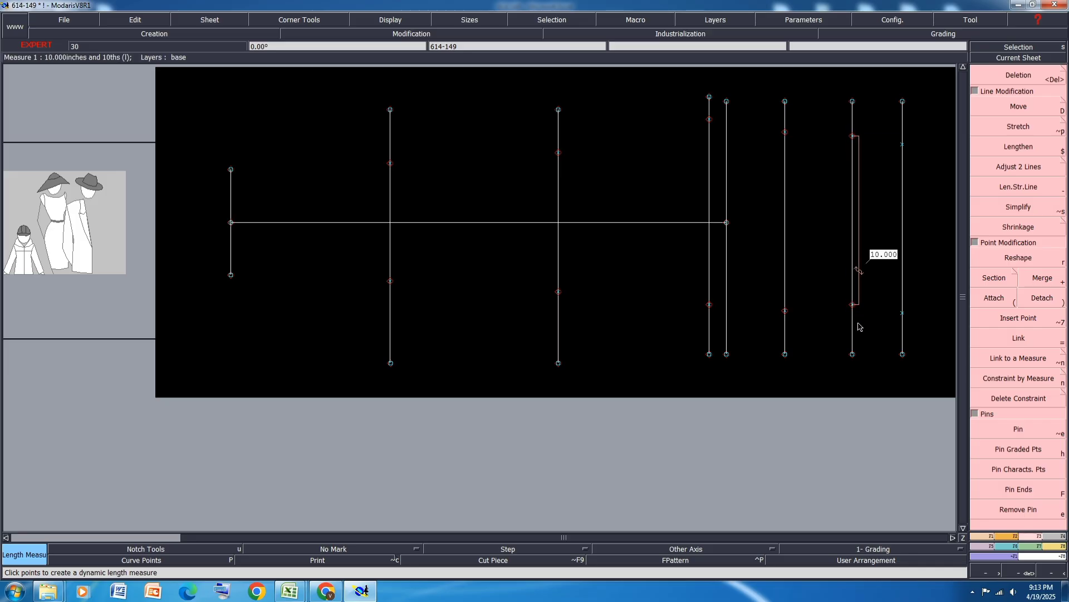
pyautogui.hotkey('ctrl', 's')
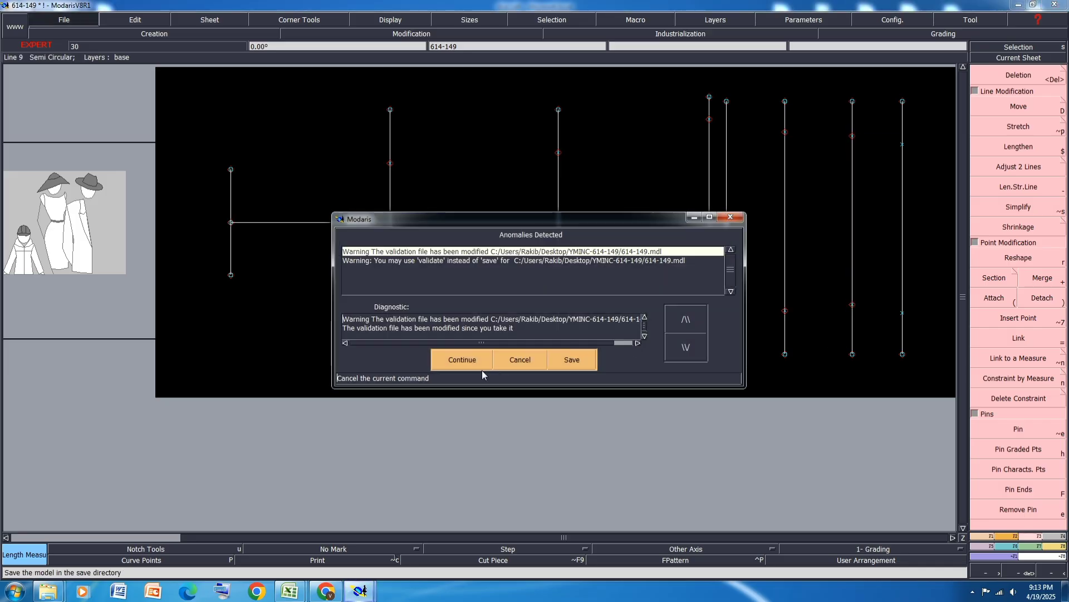
pyautogui.click(478, 362)
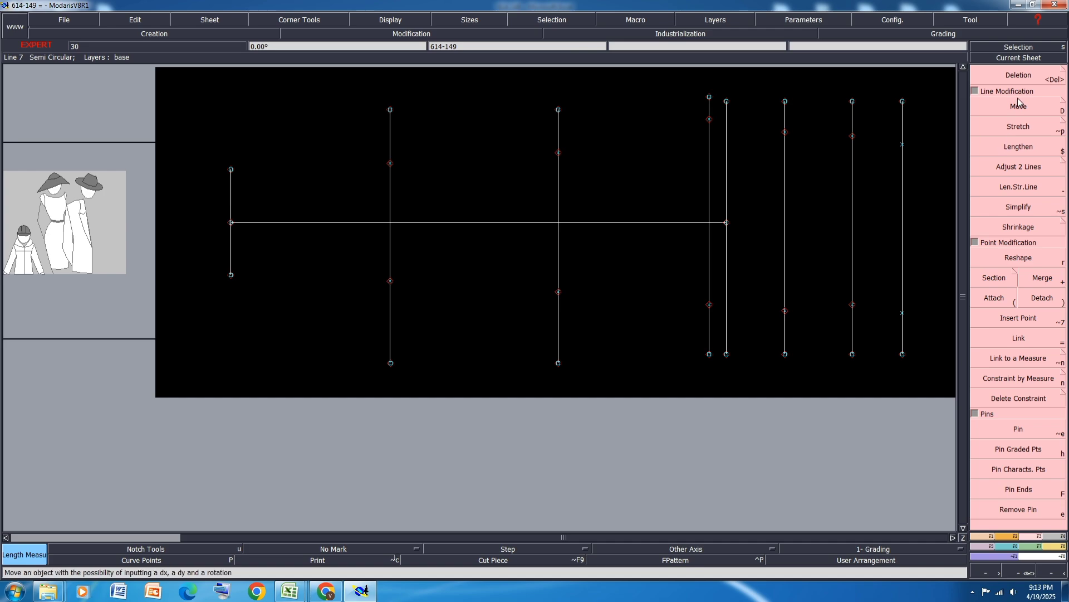
# Delete the upper and lower outer end points of the waist line, the high hip line and the adjacent line below the high hip.
pyautogui.click(1018, 75)
pyautogui.click(903, 101)
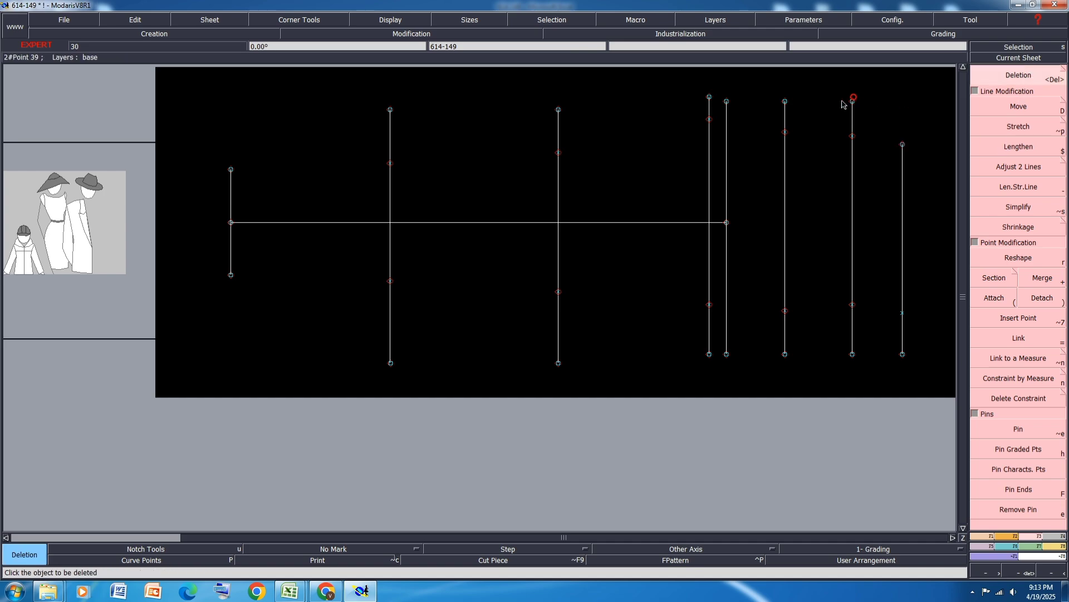
pyautogui.click(852, 102)
pyautogui.click(785, 102)
pyautogui.click(785, 355)
pyautogui.click(853, 355)
pyautogui.click(902, 355)
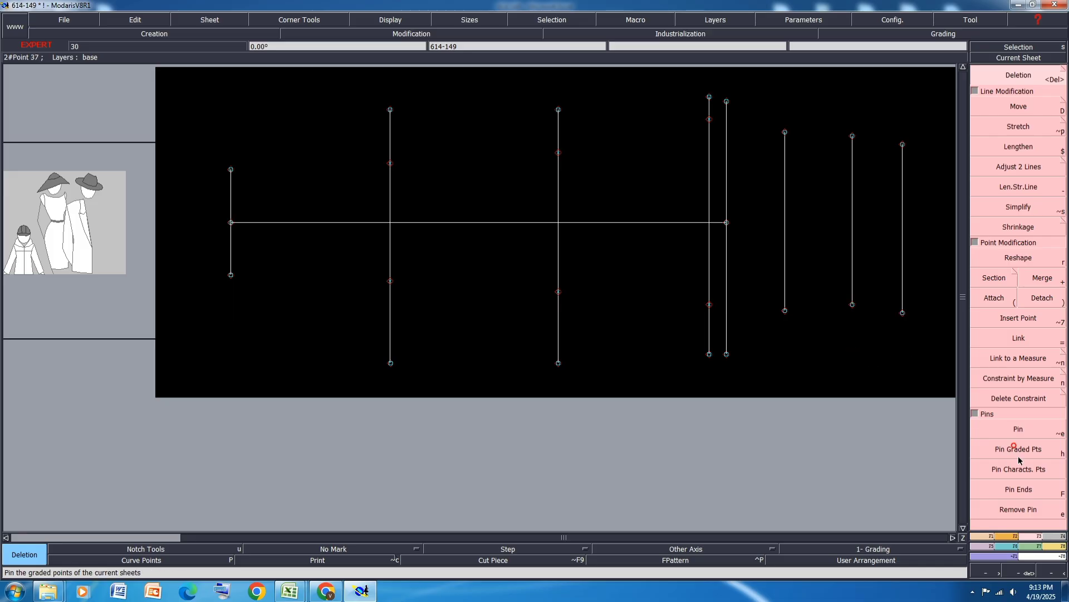
# Move the whole waist line up by 0.75 inches, with a horizontal shift of 0.
pyautogui.moveTo(936, 114); pyautogui.dragTo(884, 348)
pyautogui.click(1030, 104)
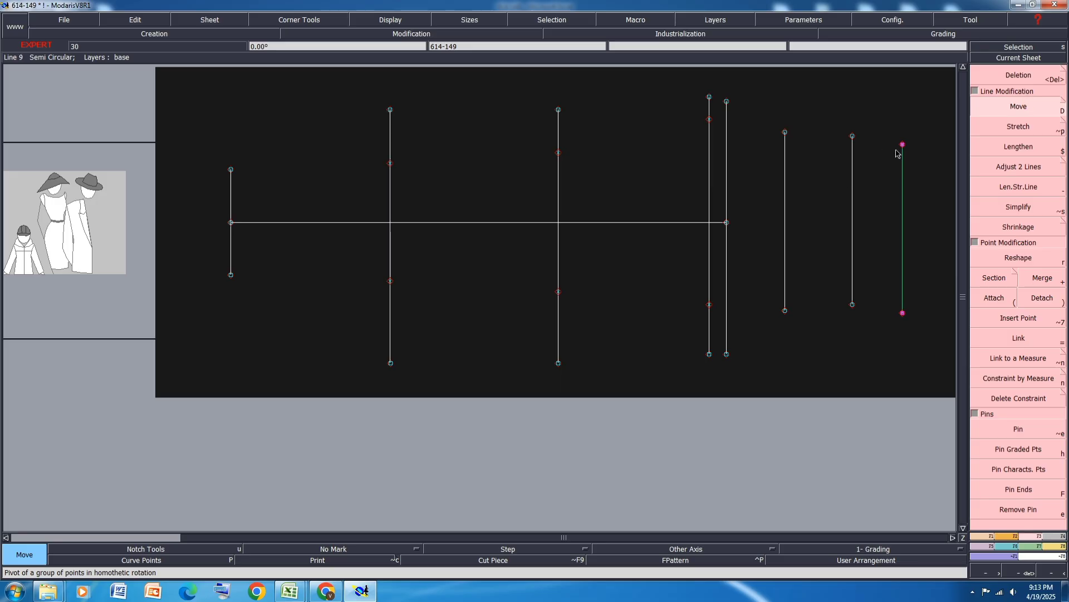
pyautogui.click(903, 143)
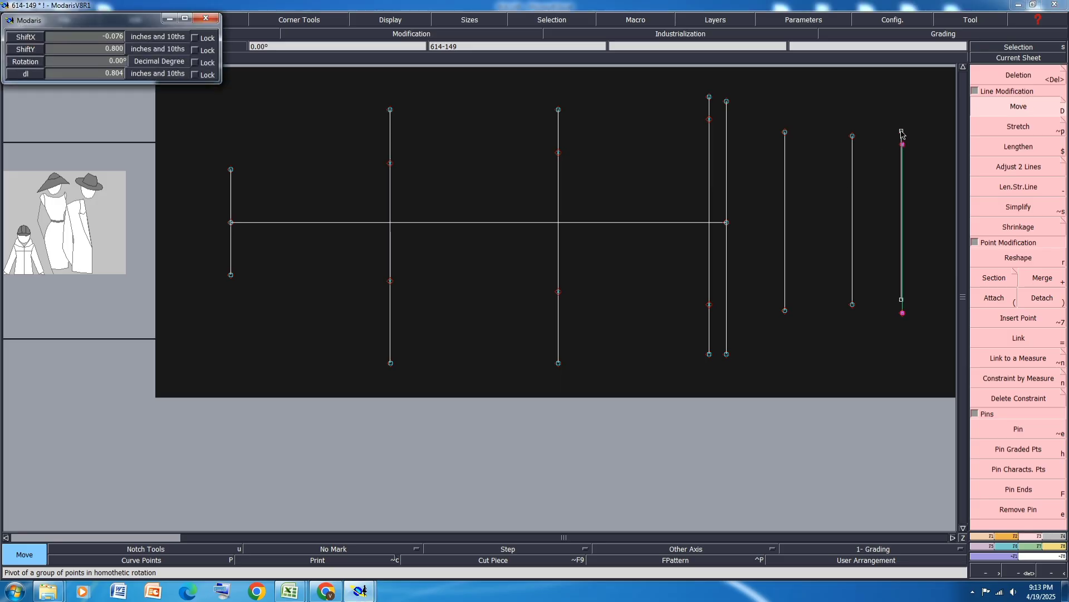
pyautogui.write('00')
pyautogui.press('Tab')
pyautogui.write('-0.375')
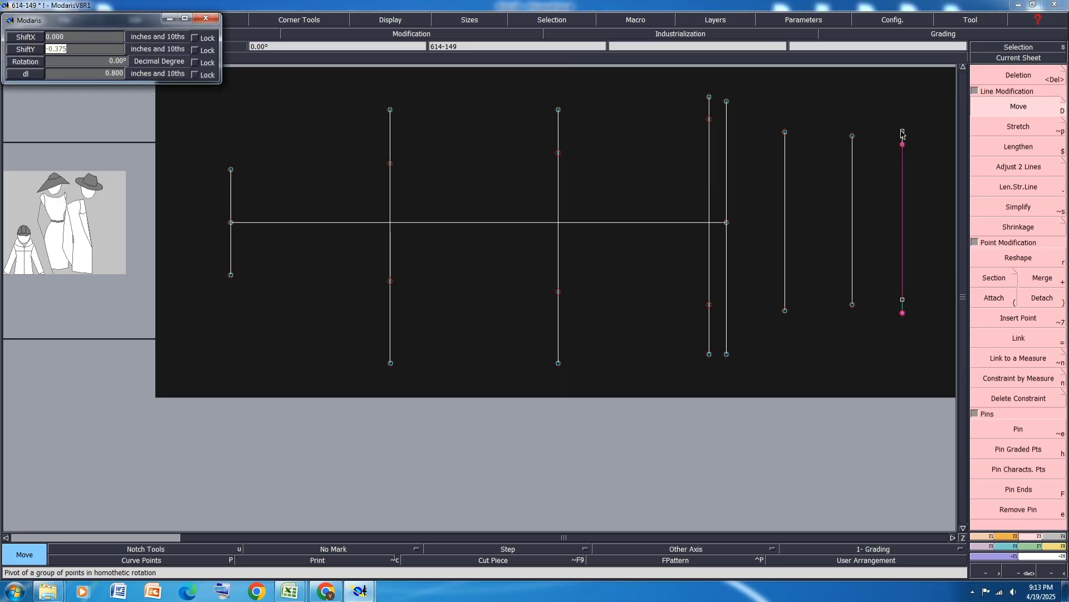
pyautogui.press('BackSpace')
pyautogui.press('Return')
pyautogui.write('.75')
pyautogui.press('Return')
pyautogui.click(855, 122)
pyautogui.click(819, 417)
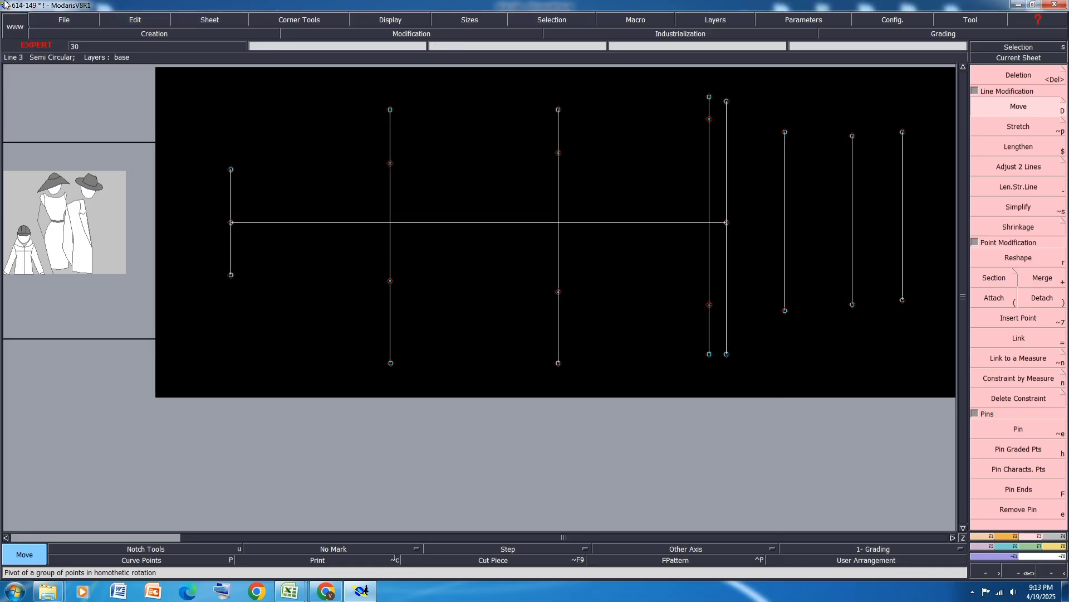
# Delete the lower outer end point of the cross line nearest the short hem line.
pyautogui.click(1009, 80)
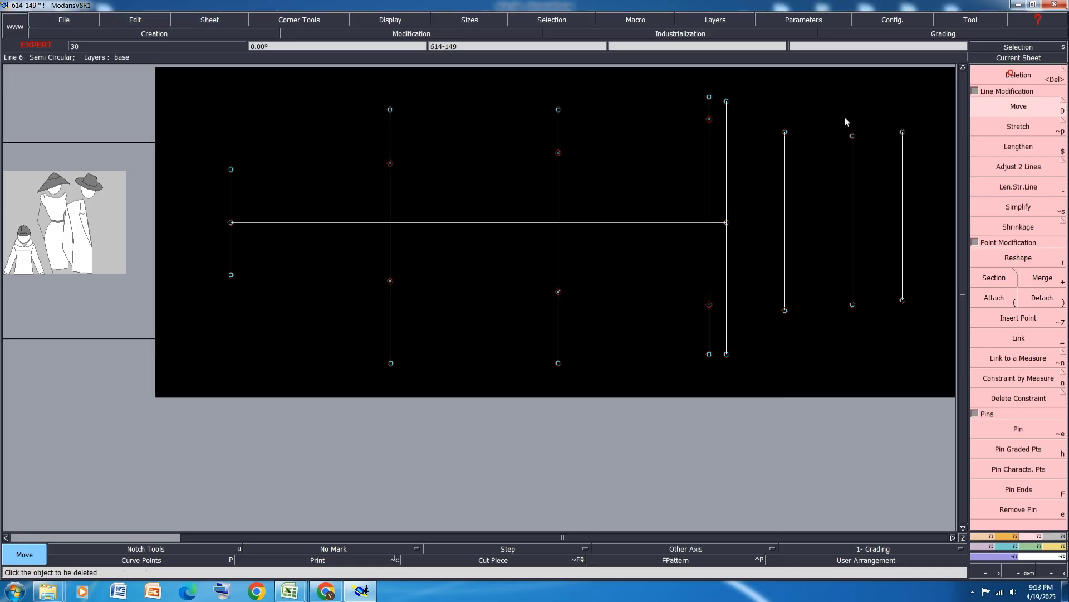
pyautogui.click(391, 362)
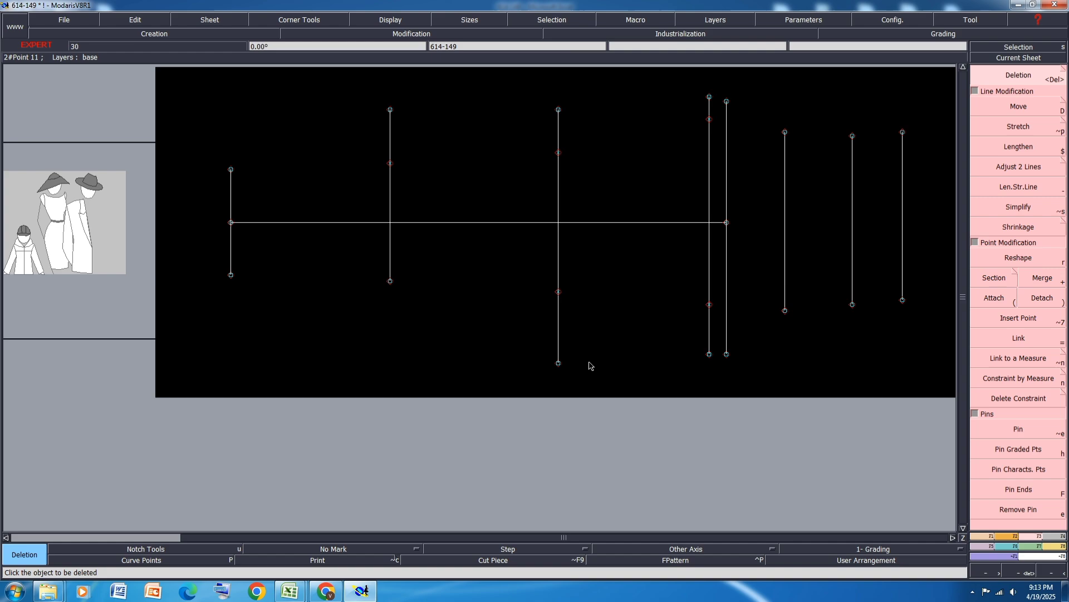
# Trim the second, third and fourth vertical lines by deleting their surplus outer end points, and save the model.
pyautogui.click(558, 363)
pyautogui.click(711, 354)
pyautogui.click(711, 99)
pyautogui.click(559, 110)
pyautogui.click(390, 111)
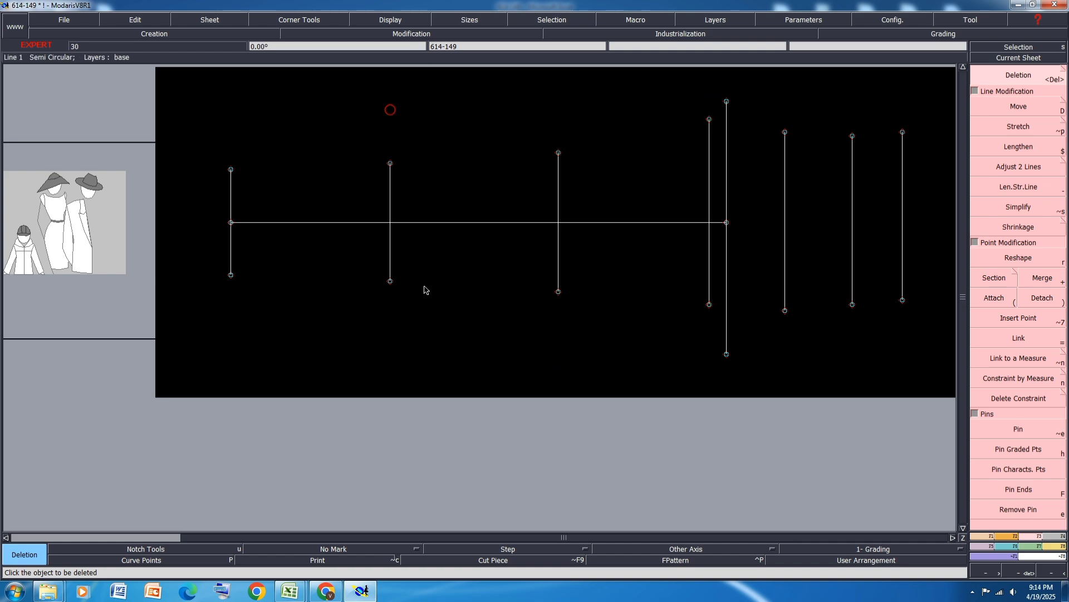
pyautogui.hotkey('ctrl', 's')
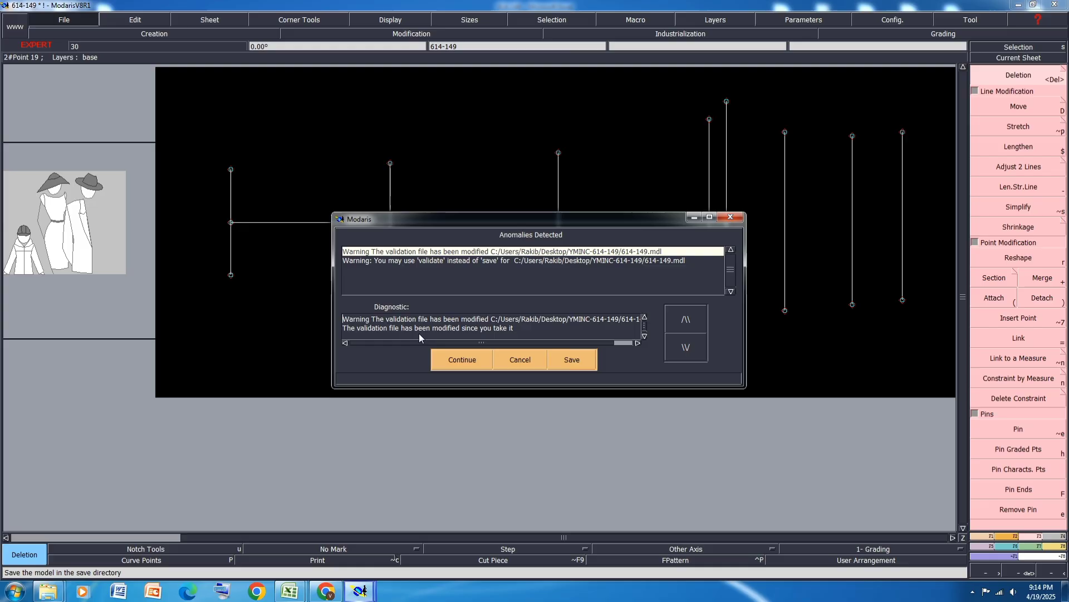
pyautogui.click(460, 364)
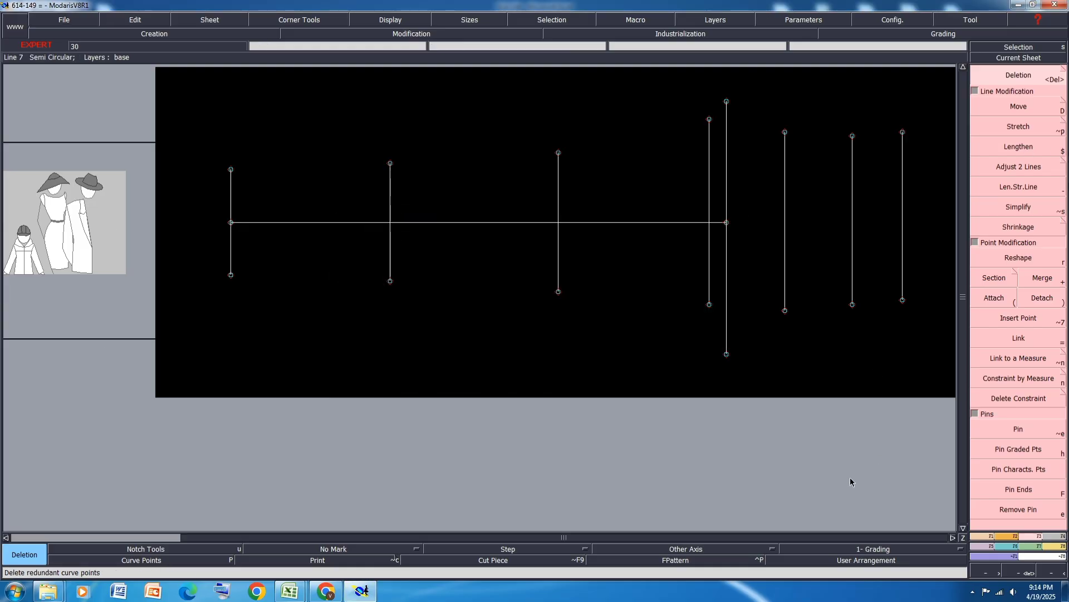
# Draw a Bezier curve through the upper ends of the first four vertical lines, from the hem to the fourth line.
pyautogui.click(991, 536)
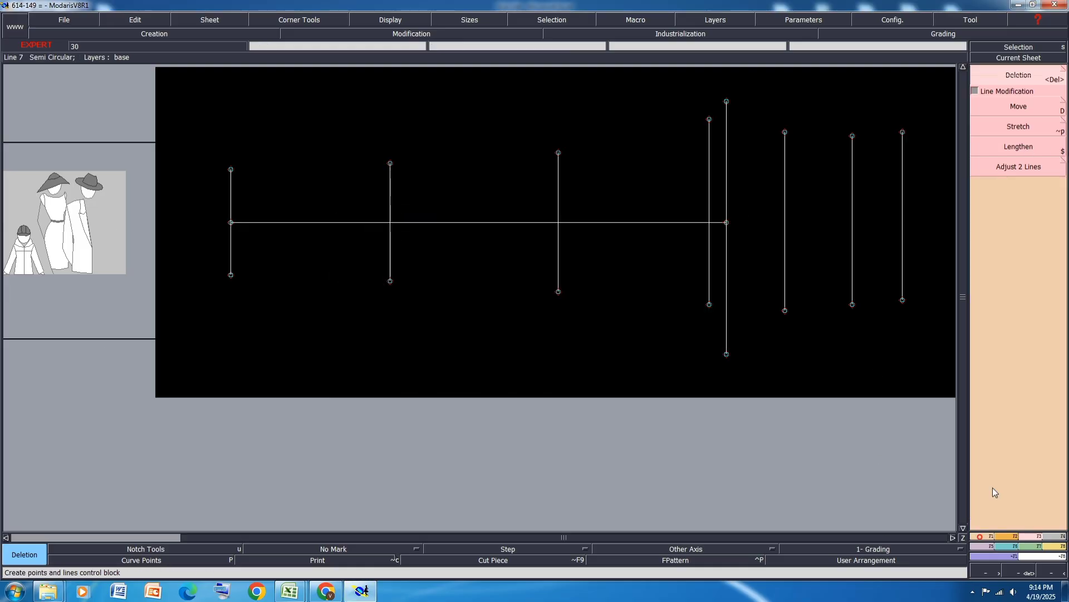
pyautogui.click(1030, 352)
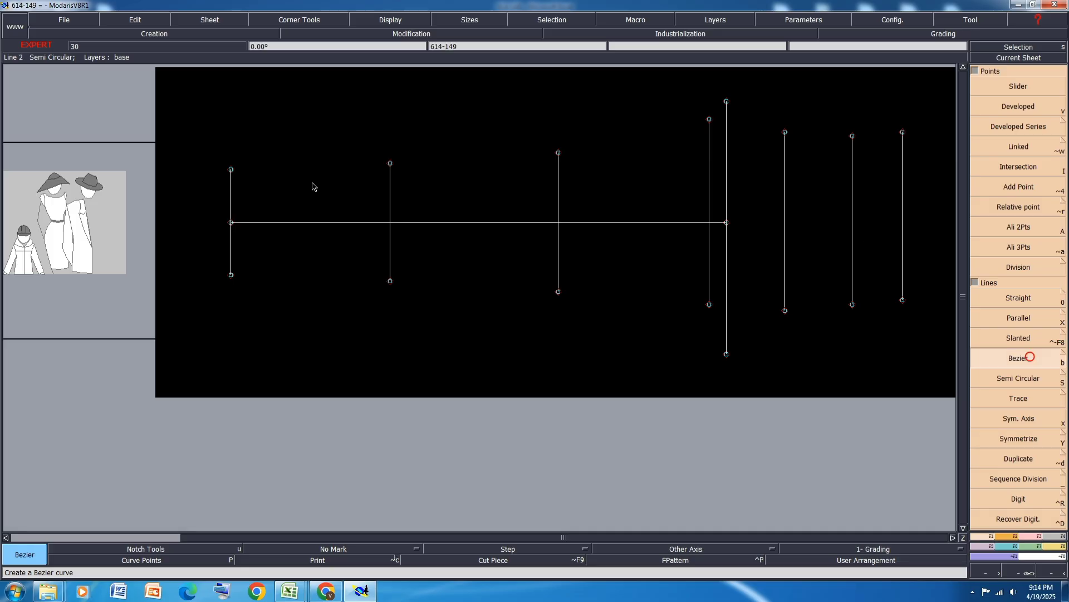
pyautogui.click(231, 170)
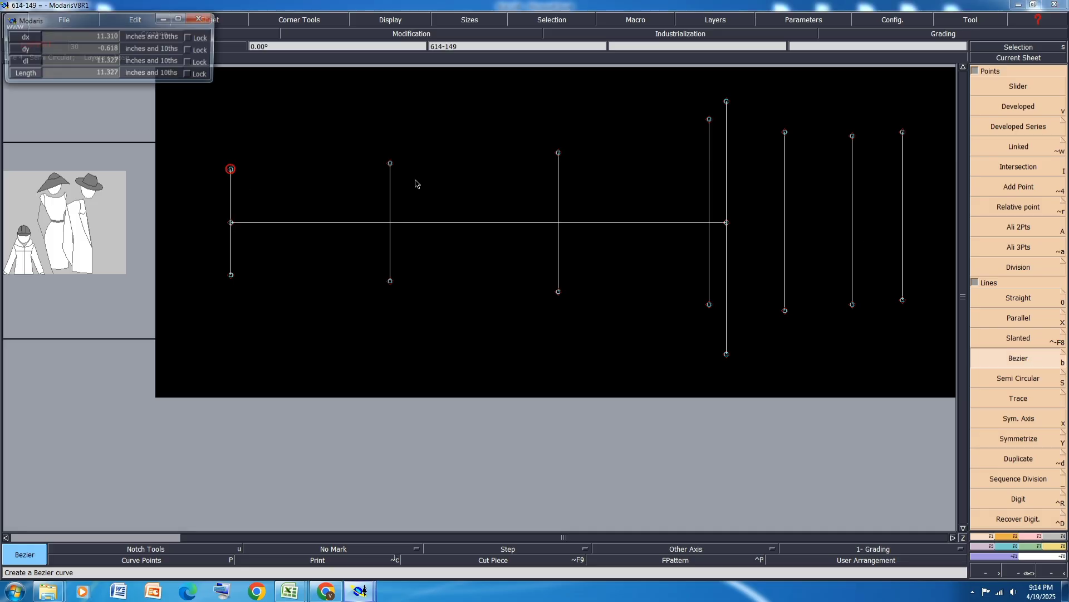
pyautogui.click(390, 163)
pyautogui.click(559, 152)
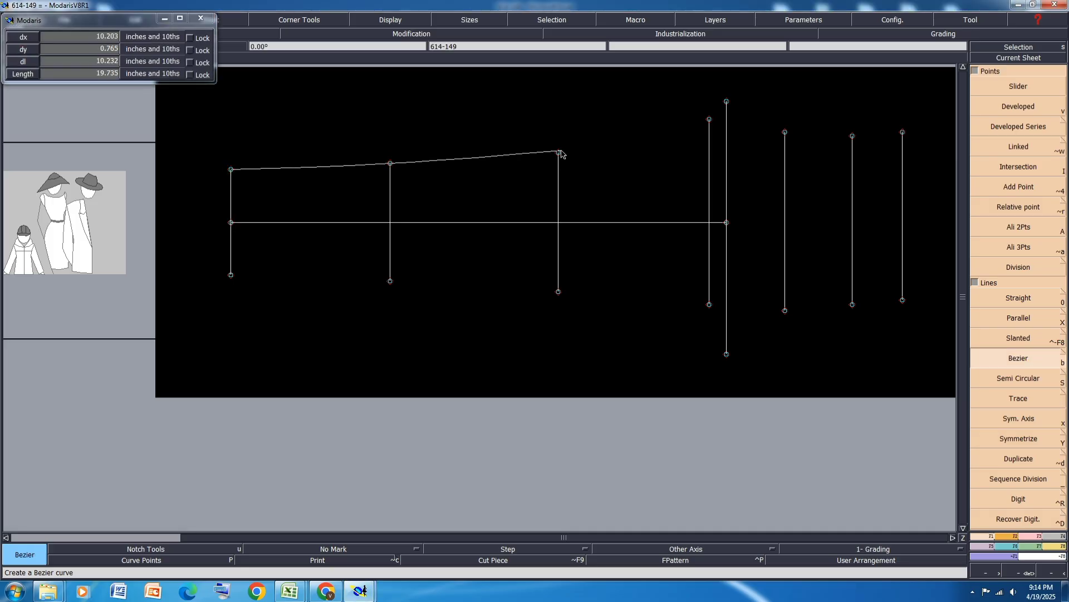
pyautogui.click(709, 119)
# Draw the lower outline as a Bezier curve from the hem through the lower ends to the last vertical line, skipping the long fifth line, and save.
pyautogui.click(231, 275)
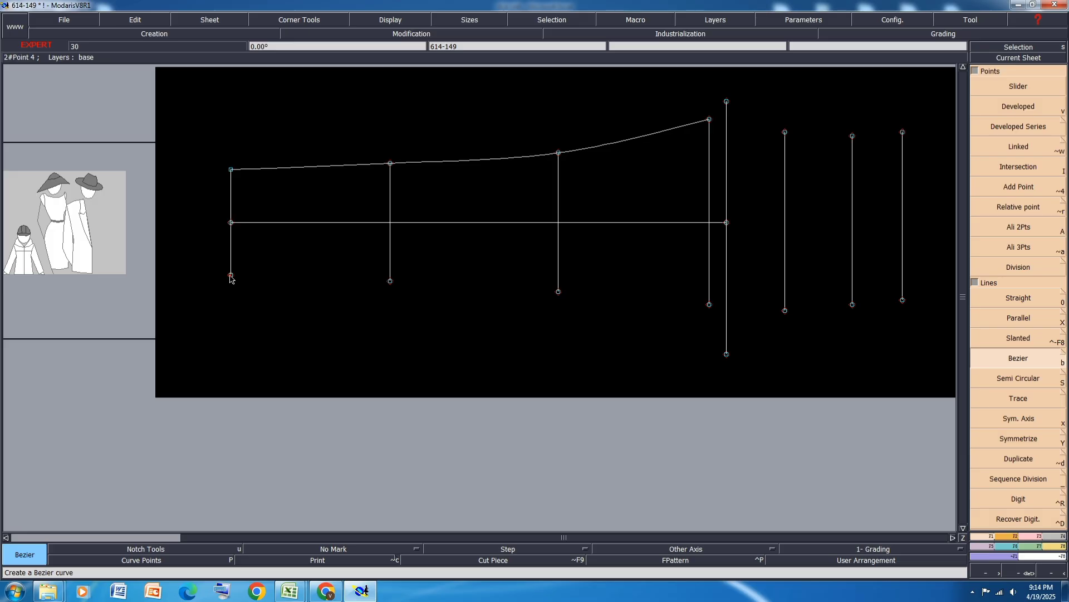
pyautogui.click(390, 281)
pyautogui.click(558, 291)
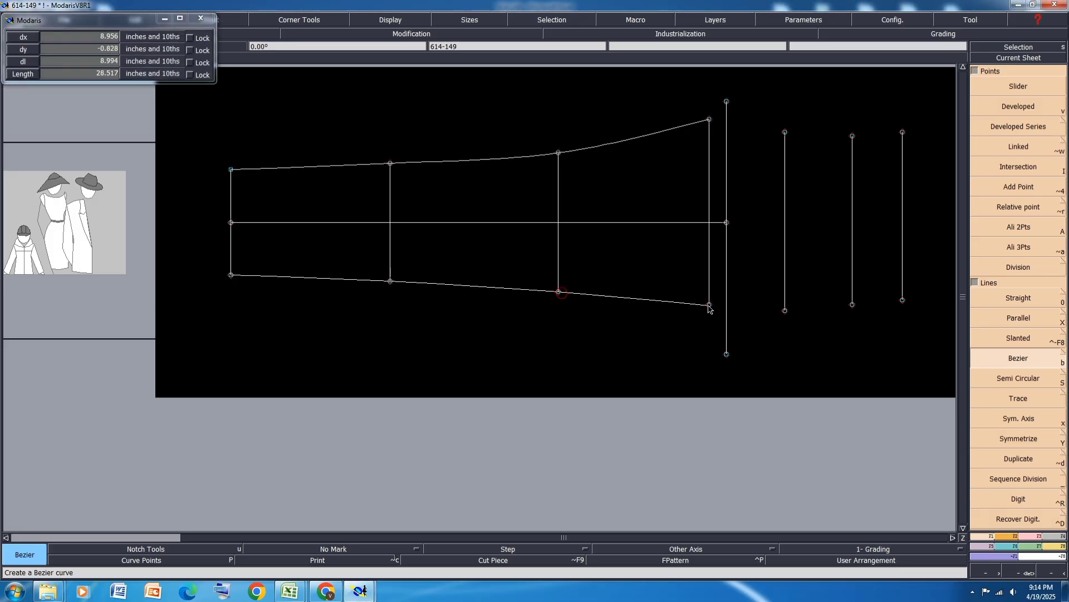
pyautogui.click(709, 304)
pyautogui.click(784, 311)
pyautogui.click(852, 304)
pyautogui.click(902, 299)
pyautogui.middleClick(689, 380)
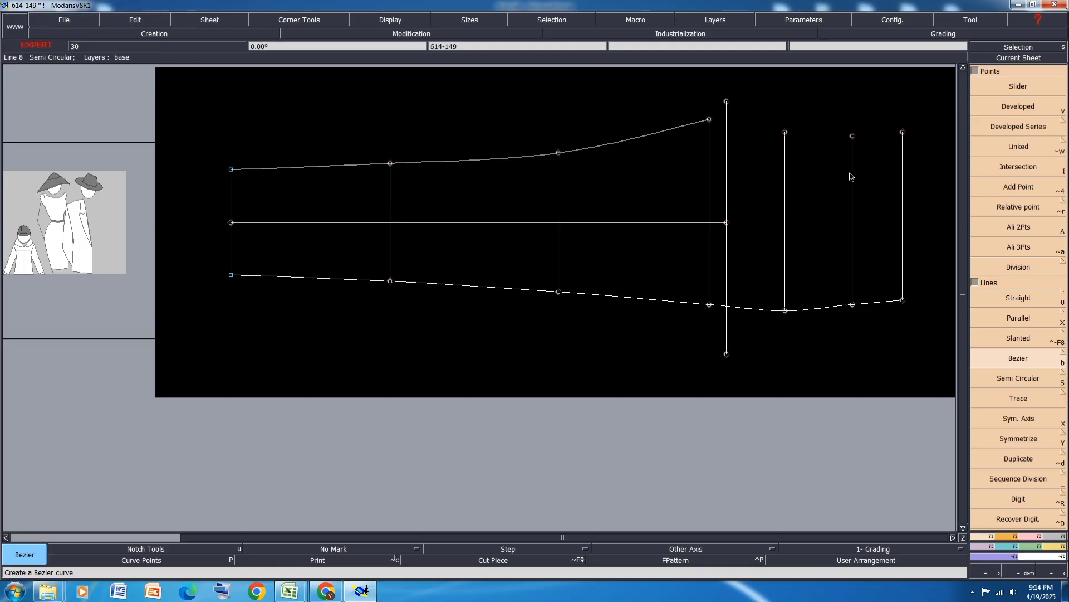
pyautogui.hotkey('ctrl', 's')
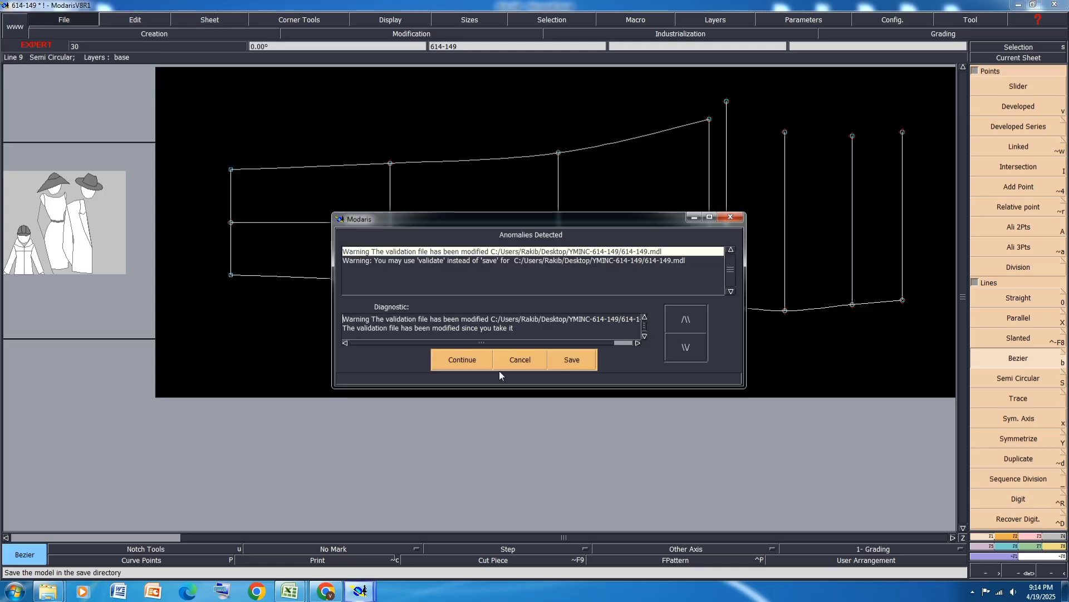
pyautogui.click(474, 357)
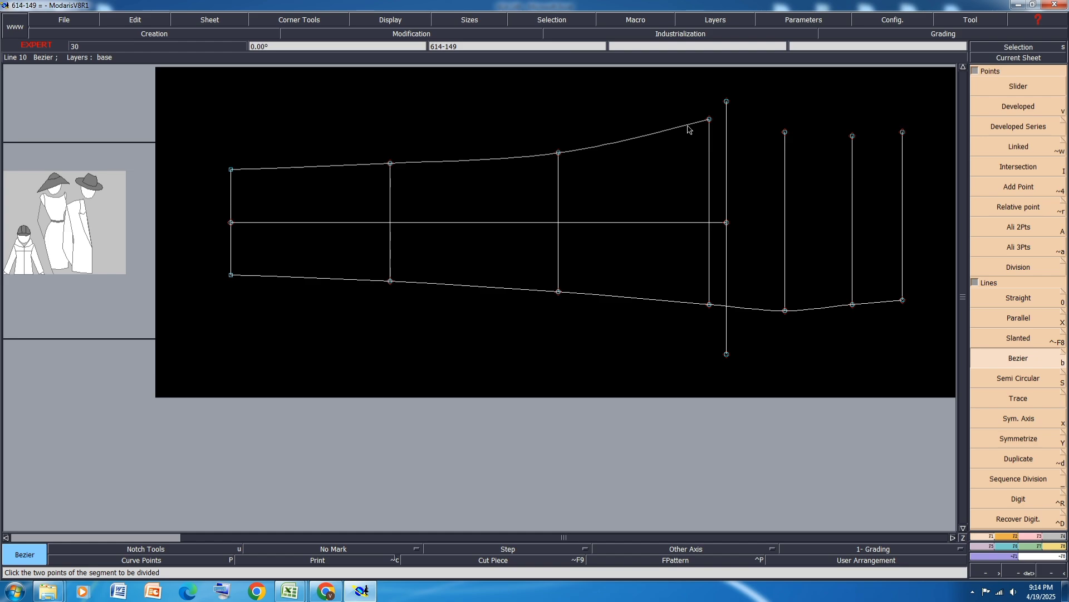
# Lengthen the upper outline curve slightly beyond the long fifth vertical line.
pyautogui.press('l')
pyautogui.click(689, 126)
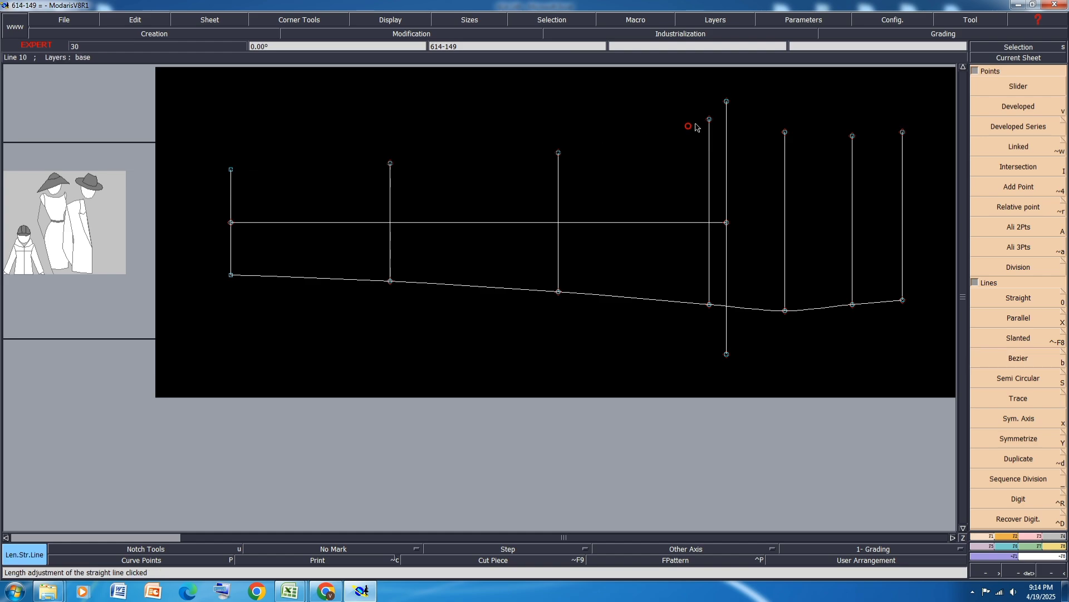
pyautogui.click(741, 116)
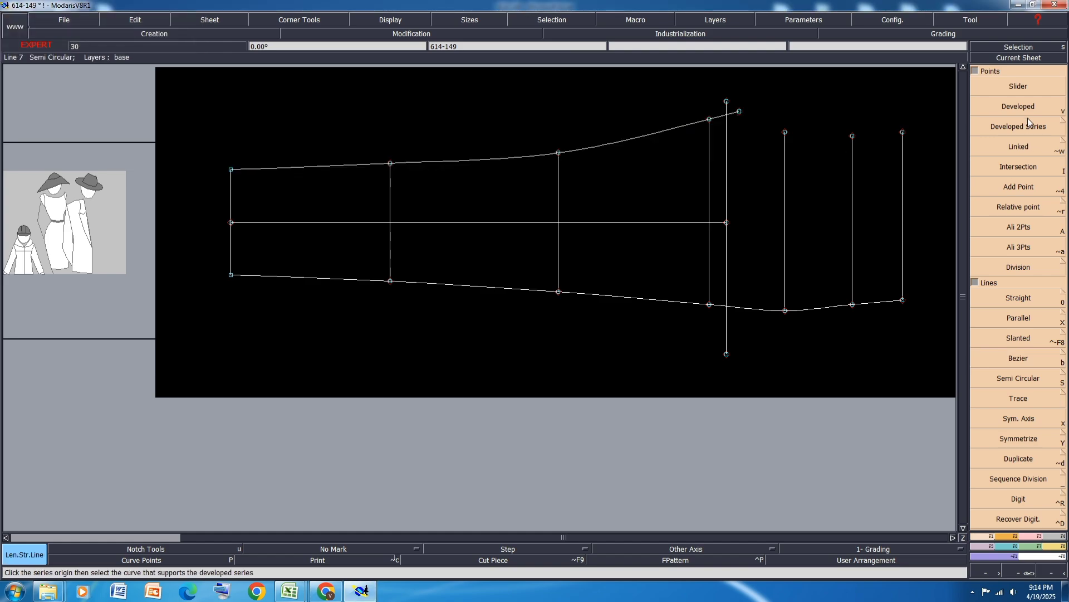
# Insert a point where the upper curve crosses the fifth vertical line, and delete the overhanging ends of both lines.
pyautogui.hotkey('shift', 'i')
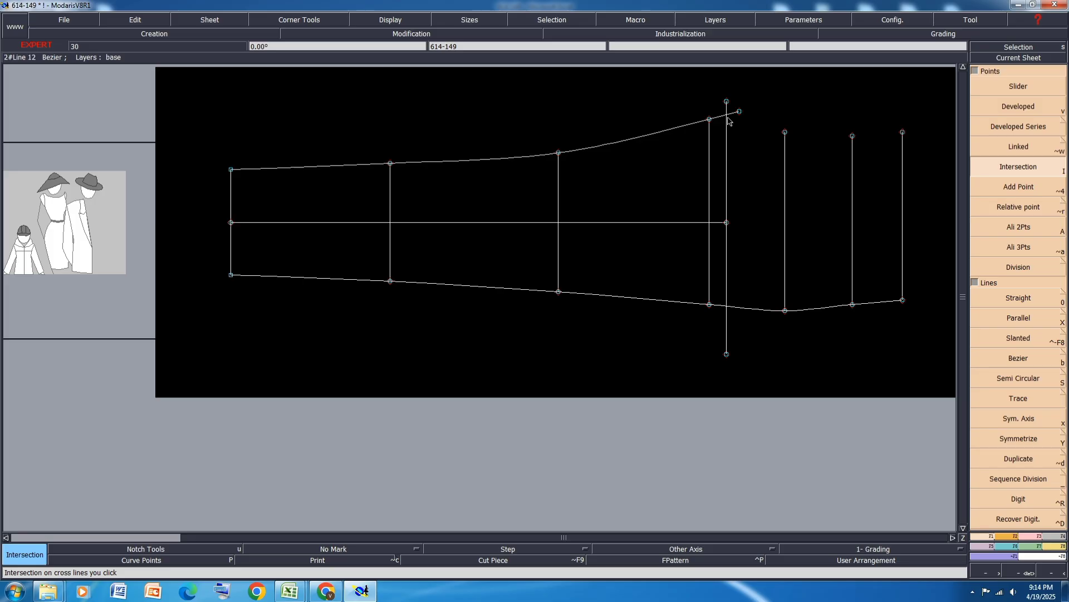
pyautogui.click(728, 115)
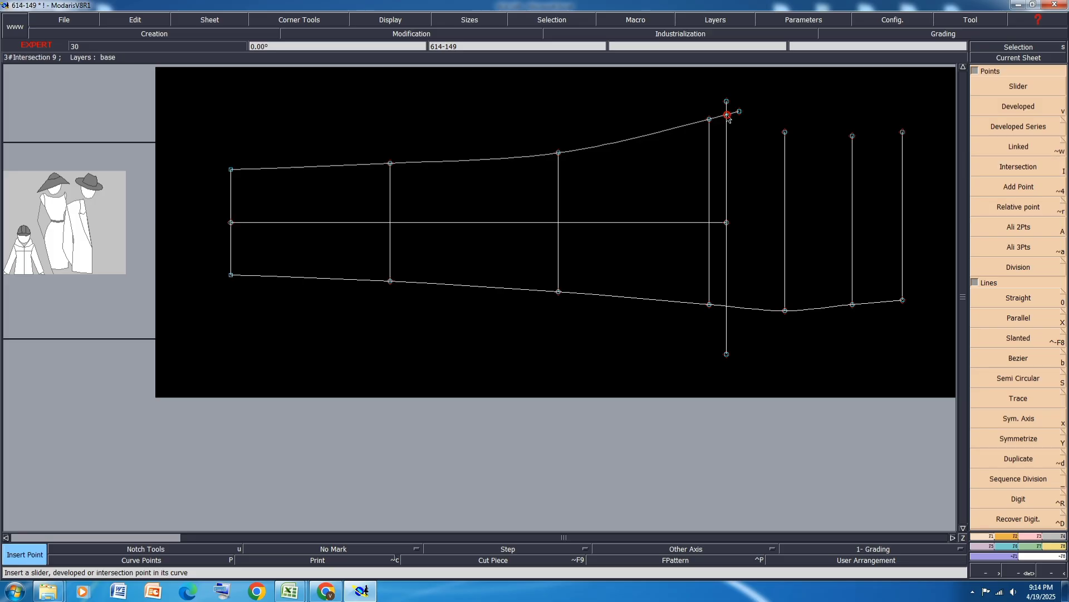
pyautogui.press('Delete')
pyautogui.click(740, 111)
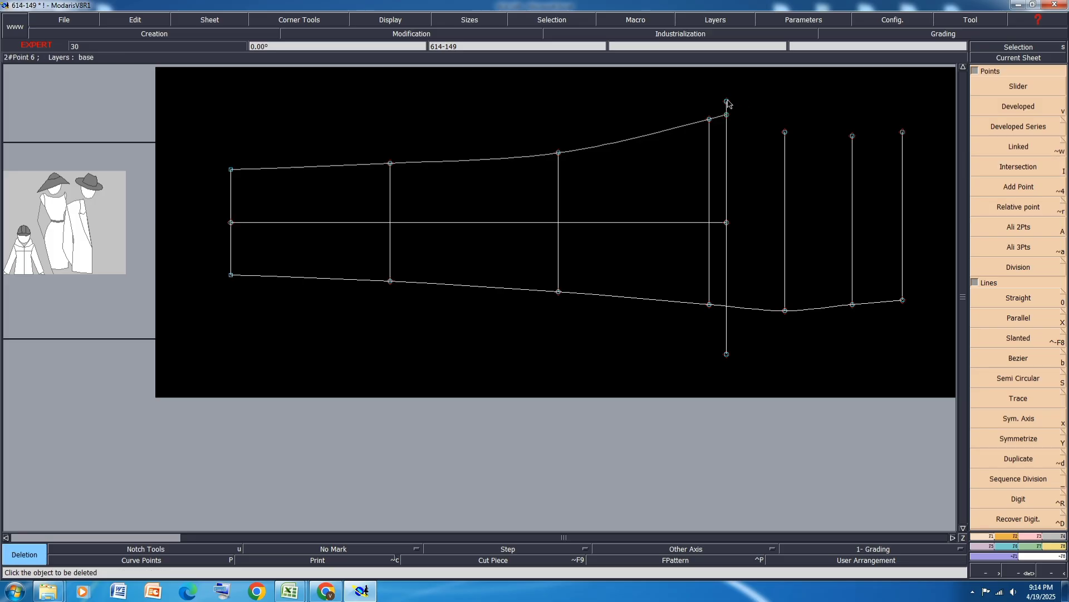
pyautogui.click(727, 102)
# Draw a Bezier curve from the new intersection point through the upper ends of the last three vertical lines, and save the model.
pyautogui.click(1018, 358)
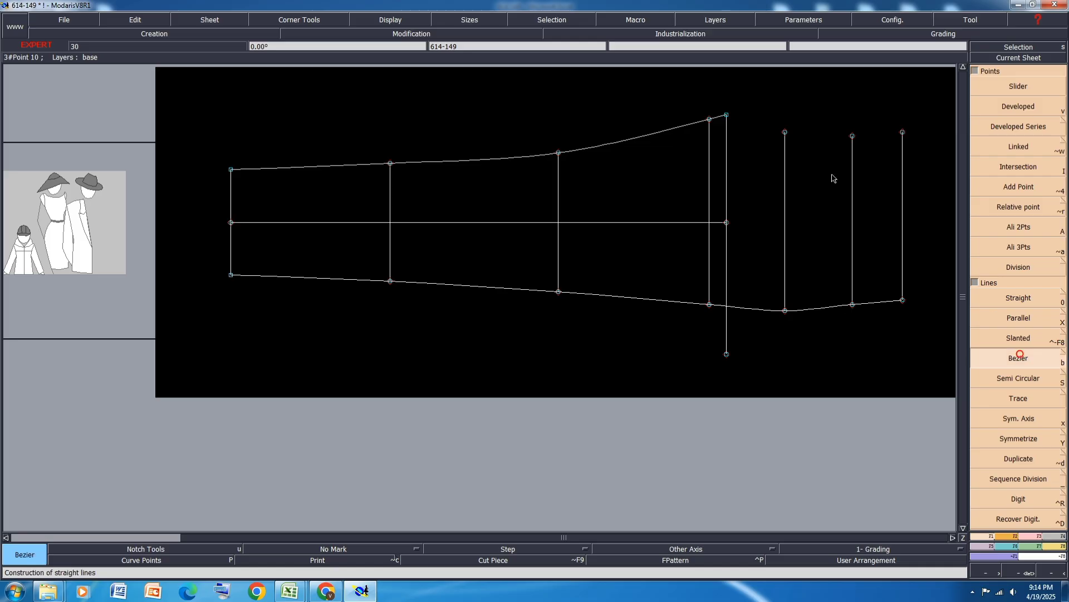
pyautogui.click(729, 115)
pyautogui.click(785, 132)
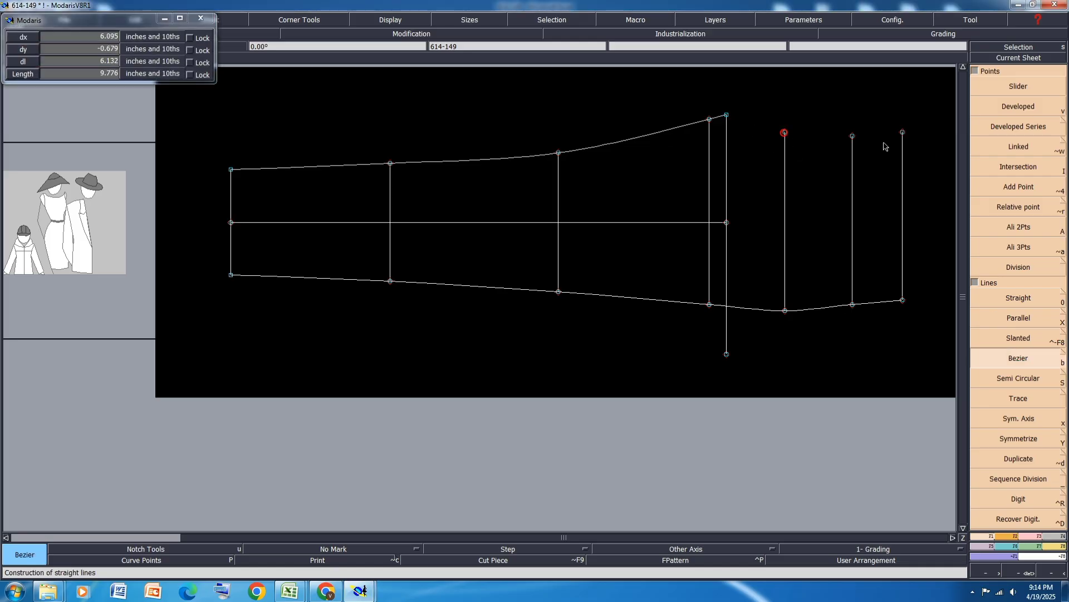
pyautogui.click(852, 136)
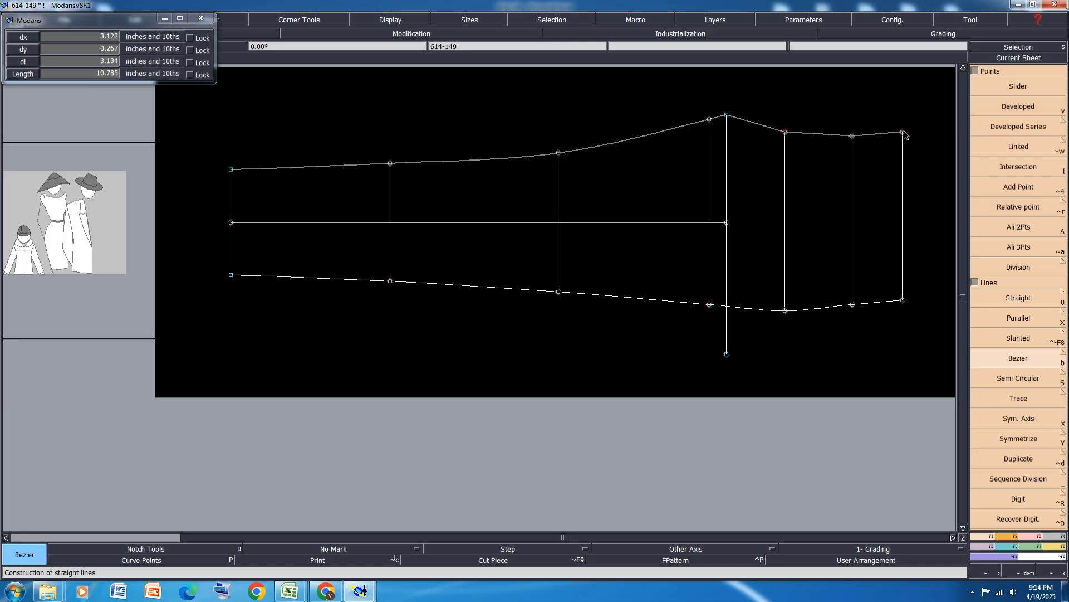
pyautogui.click(903, 132)
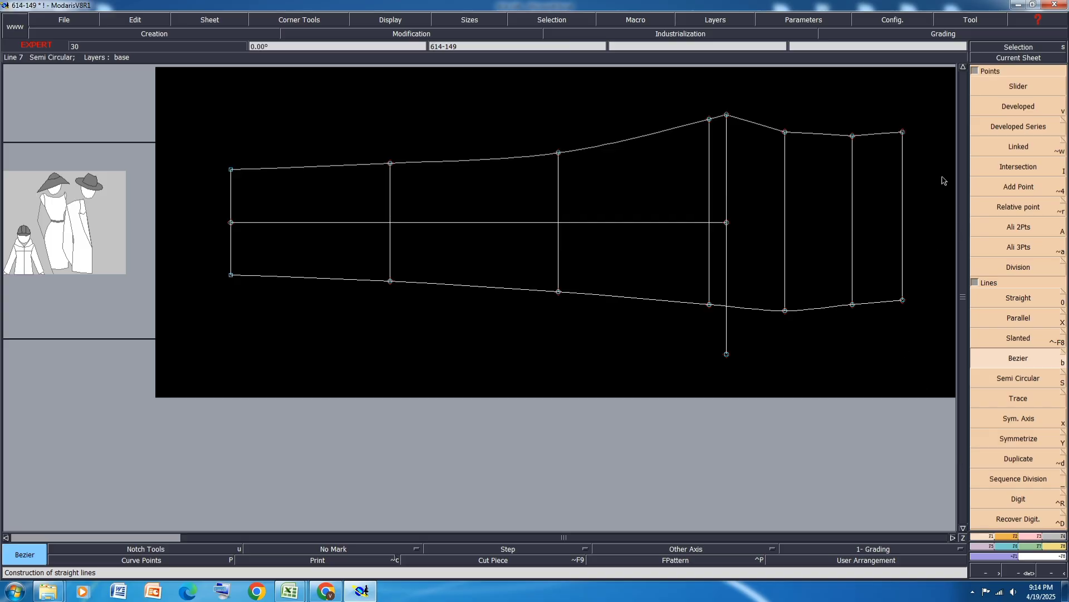
pyautogui.hotkey('ctrl', 's')
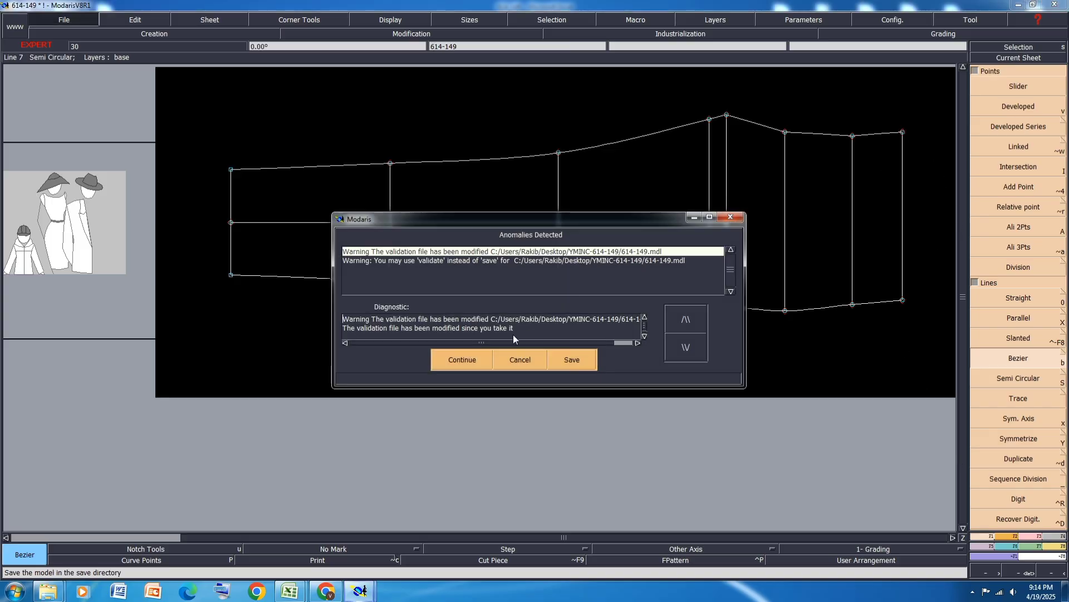
pyautogui.click(460, 359)
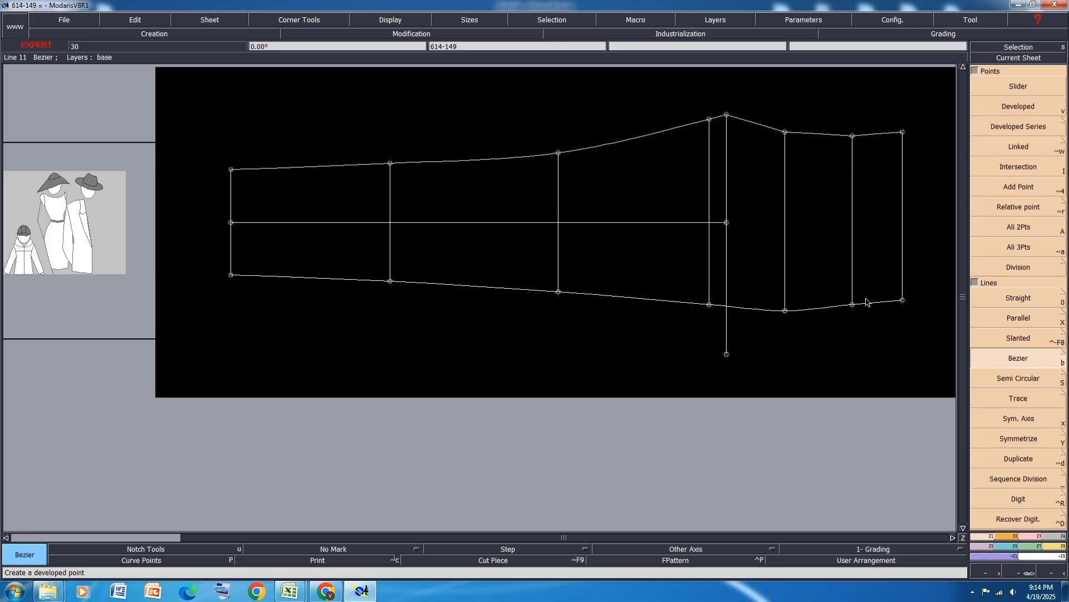
# Turn on Print to keep a reference trace, and delete the long lower curve and the upper curve up to the fifth vertical line.
pyautogui.scroll(1, 766, 112)
pyautogui.scroll(-2, 624, 140)
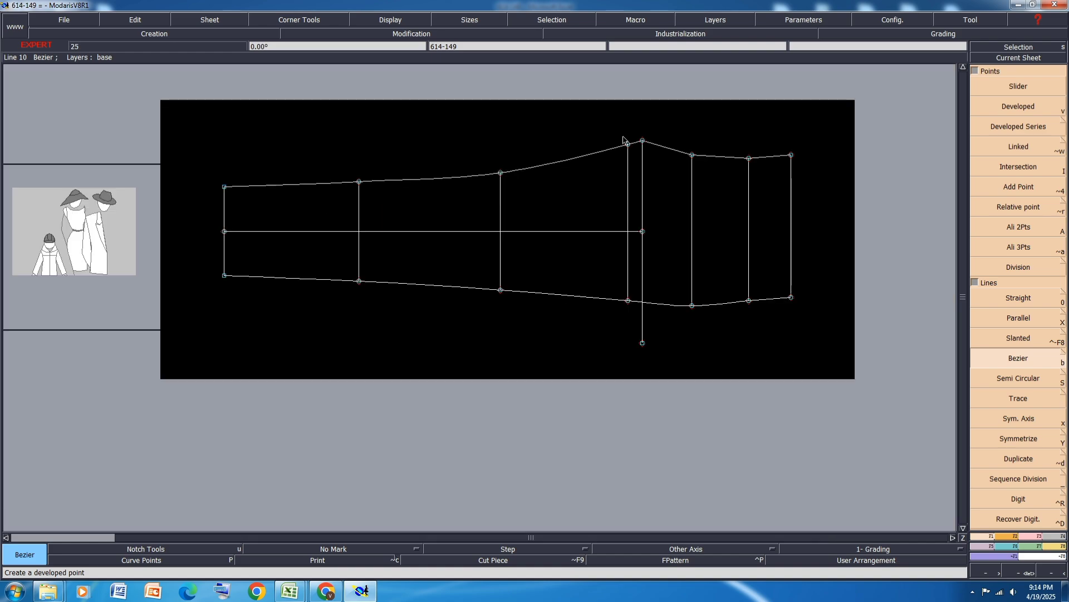
pyautogui.scroll(1, 522, 338)
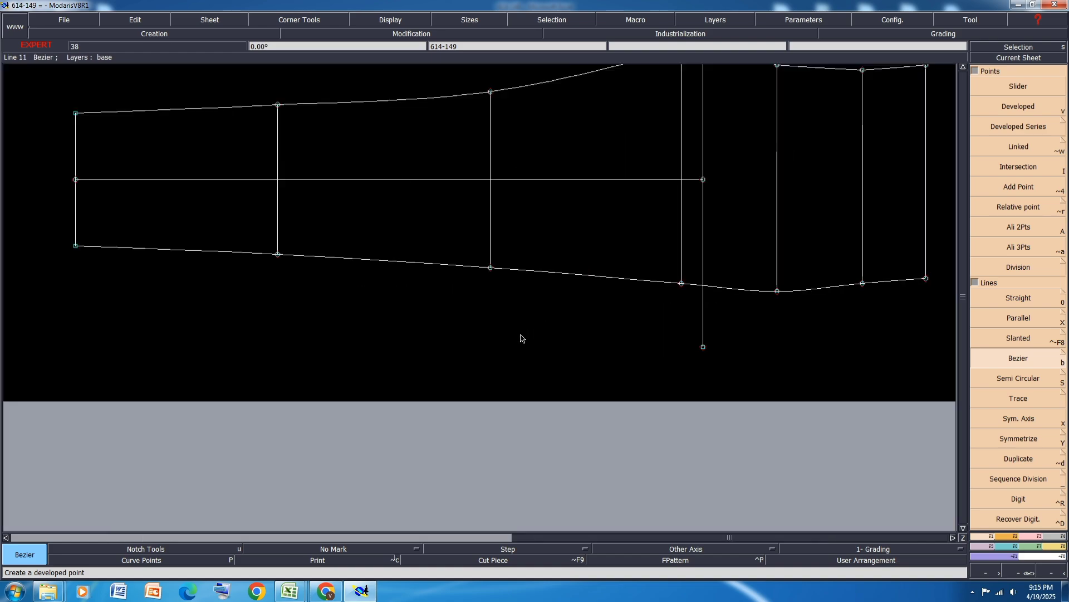
pyautogui.scroll(-1, 451, 294)
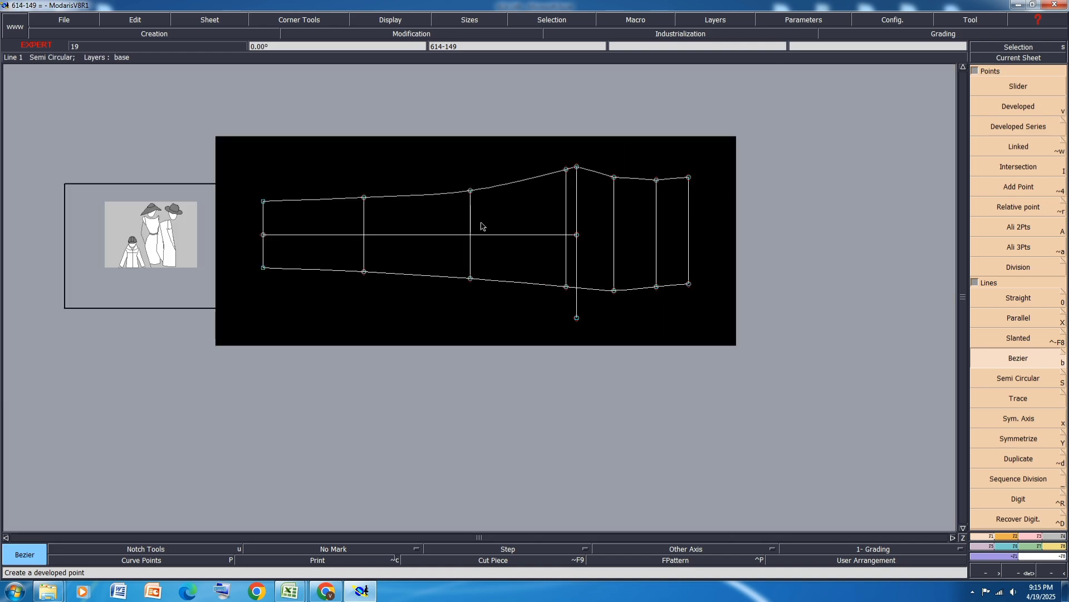
pyautogui.scroll(1, 469, 211)
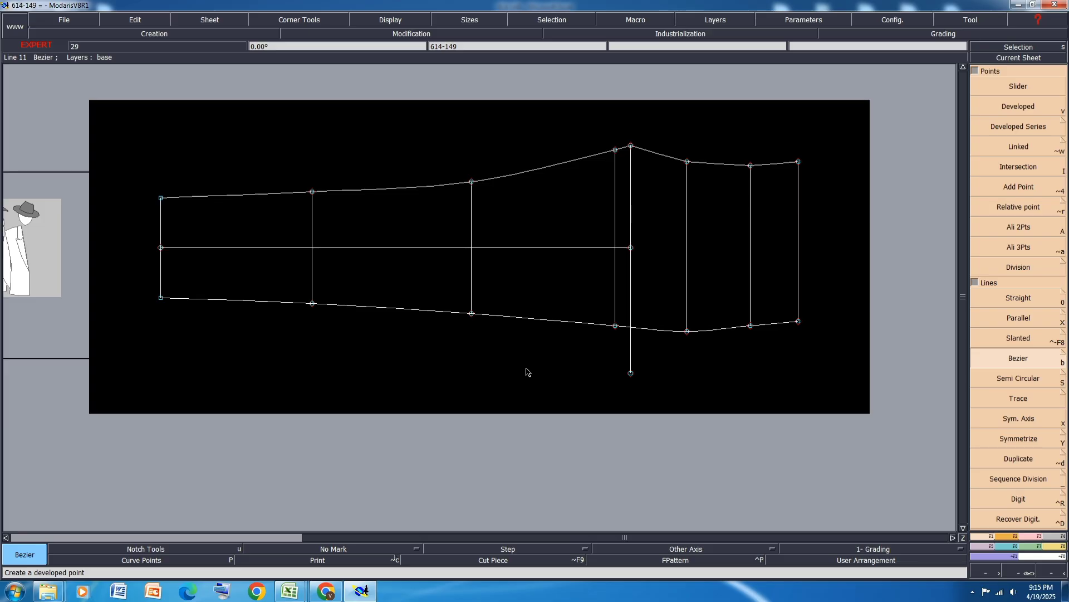
pyautogui.click(329, 559)
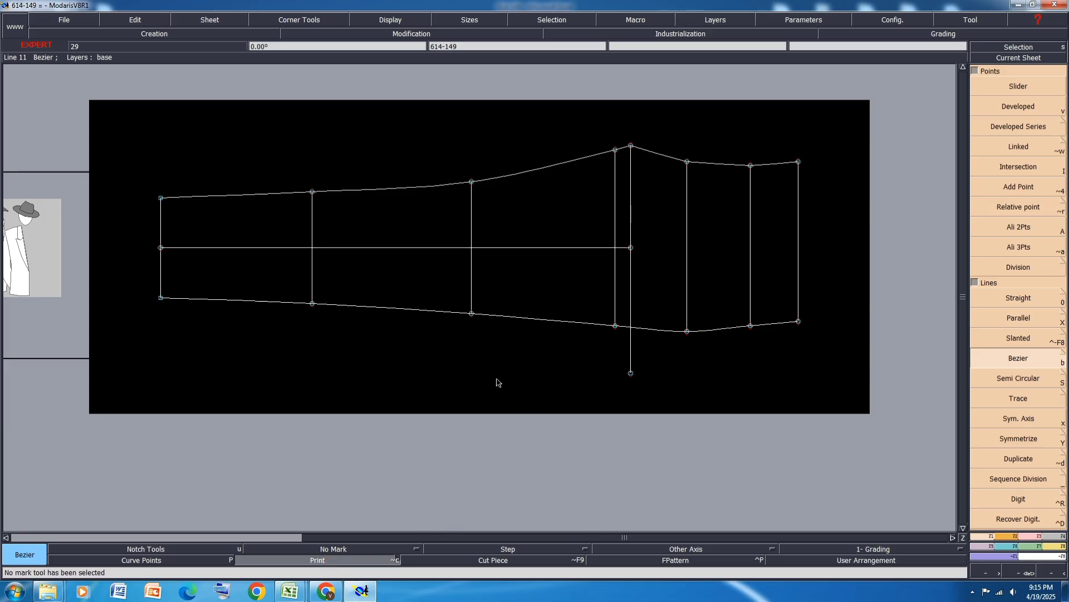
pyautogui.press('Delete')
pyautogui.click(428, 311)
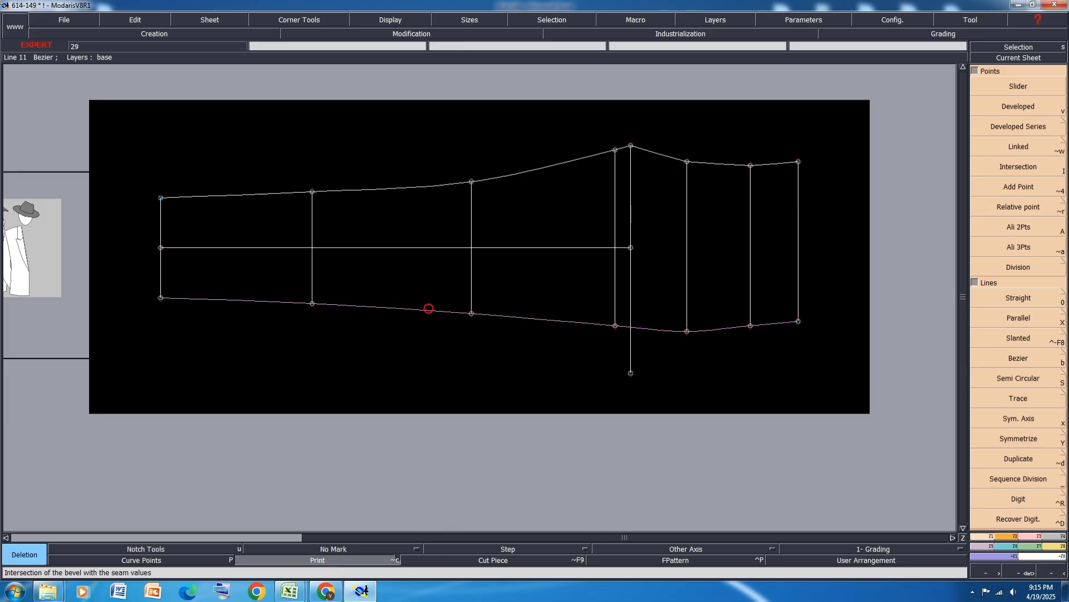
pyautogui.click(397, 189)
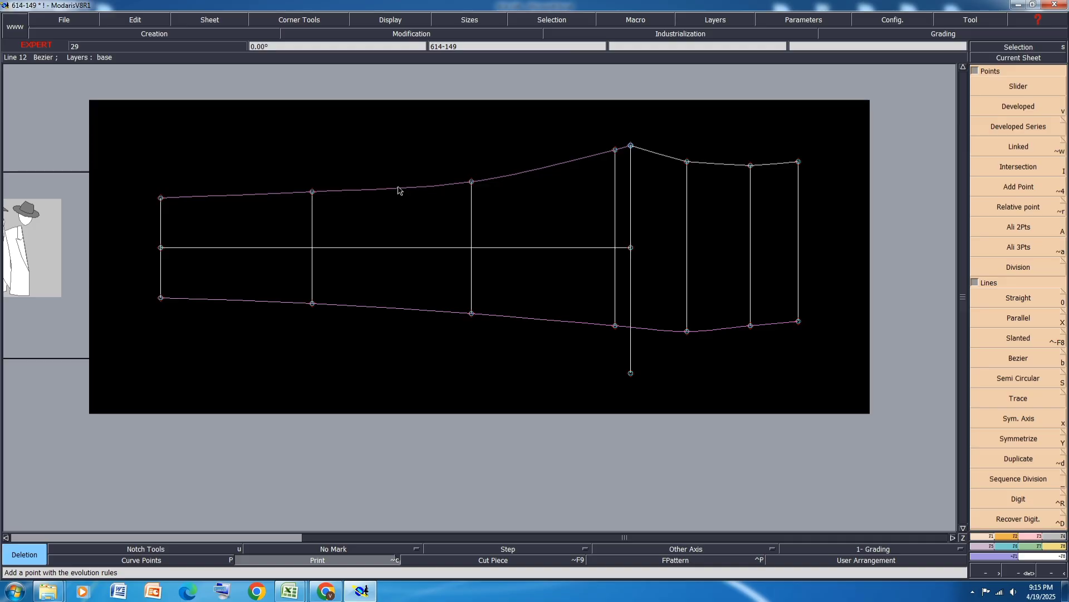
# Redraw the upper outline with the Bezier tool through the upper ends of the first four vertical lines.
pyautogui.press('b')
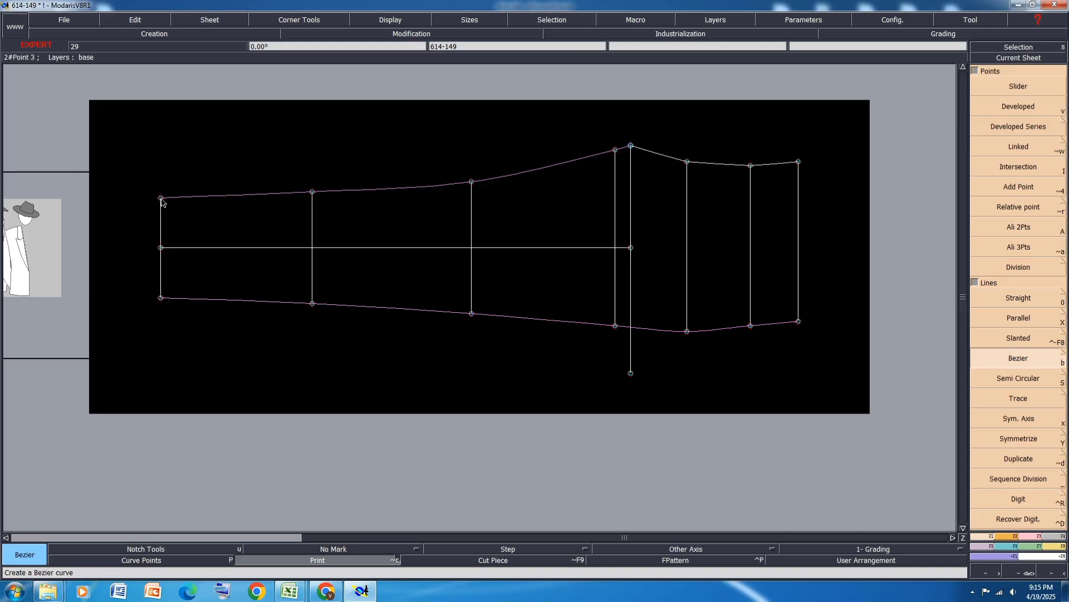
pyautogui.click(161, 199)
pyautogui.click(312, 191)
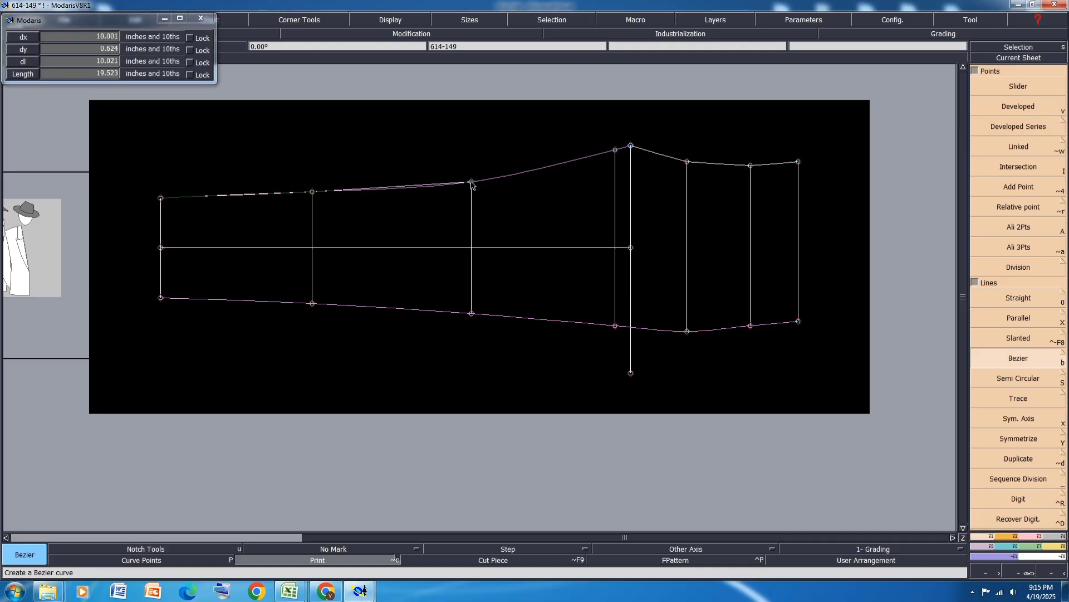
pyautogui.click(471, 182)
pyautogui.click(615, 150)
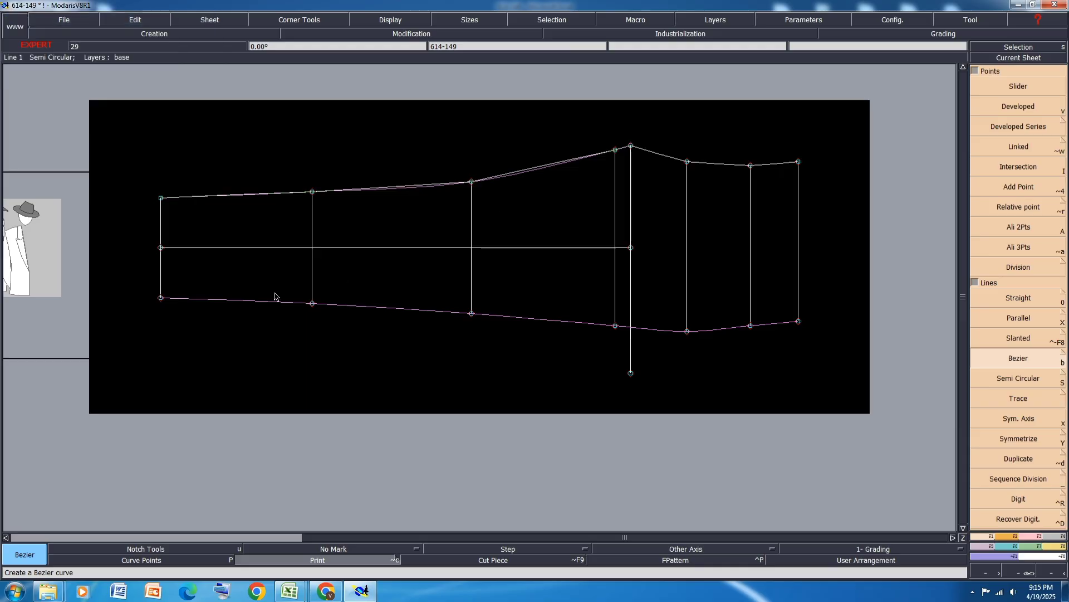
# Draw a Bezier curve through the lower ends of all vertical lines except the overhanging fifth one, and save the model.
pyautogui.click(161, 297)
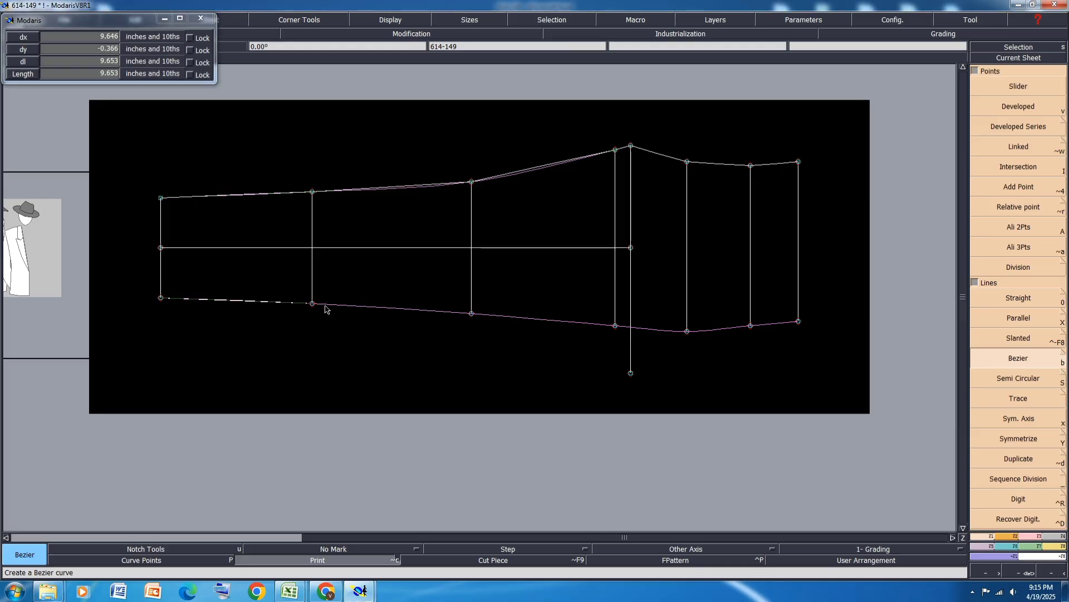
pyautogui.click(313, 303)
pyautogui.click(471, 313)
pyautogui.click(615, 325)
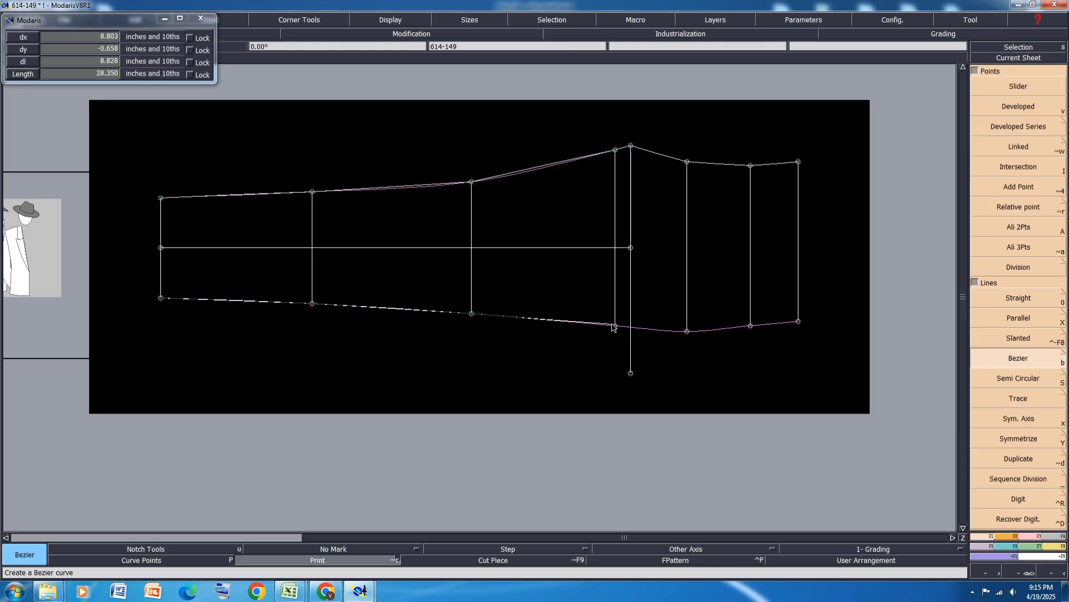
pyautogui.click(687, 331)
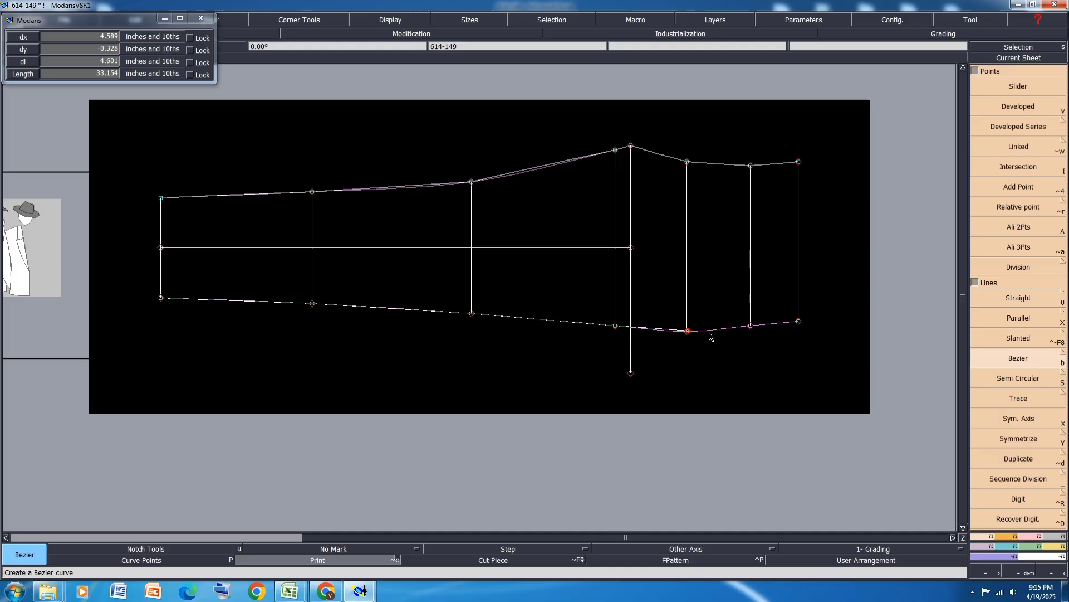
pyautogui.click(750, 326)
pyautogui.click(797, 322)
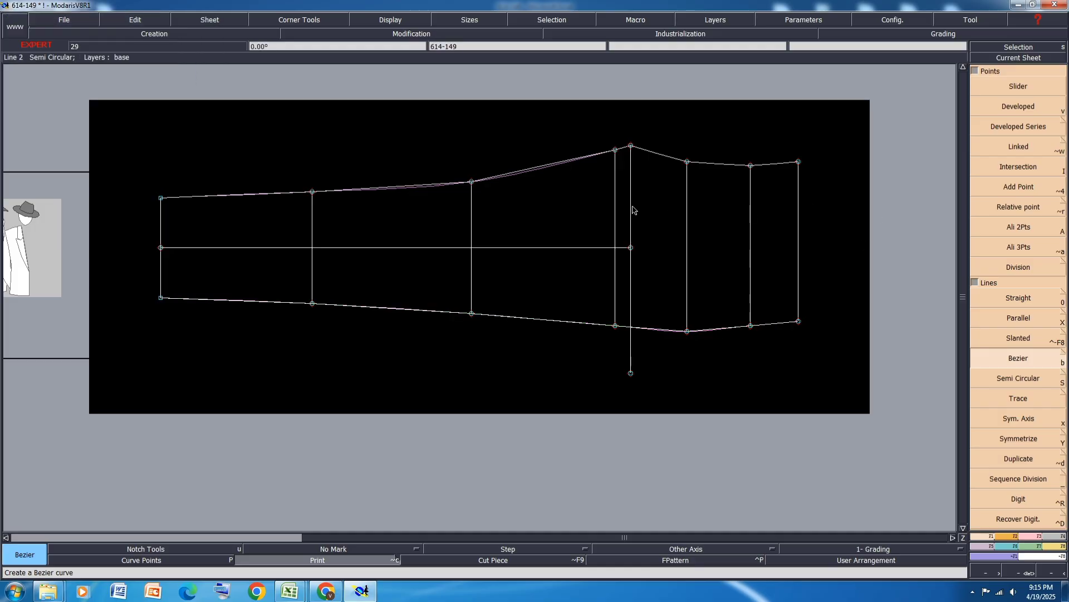
pyautogui.hotkey('ctrl', 's')
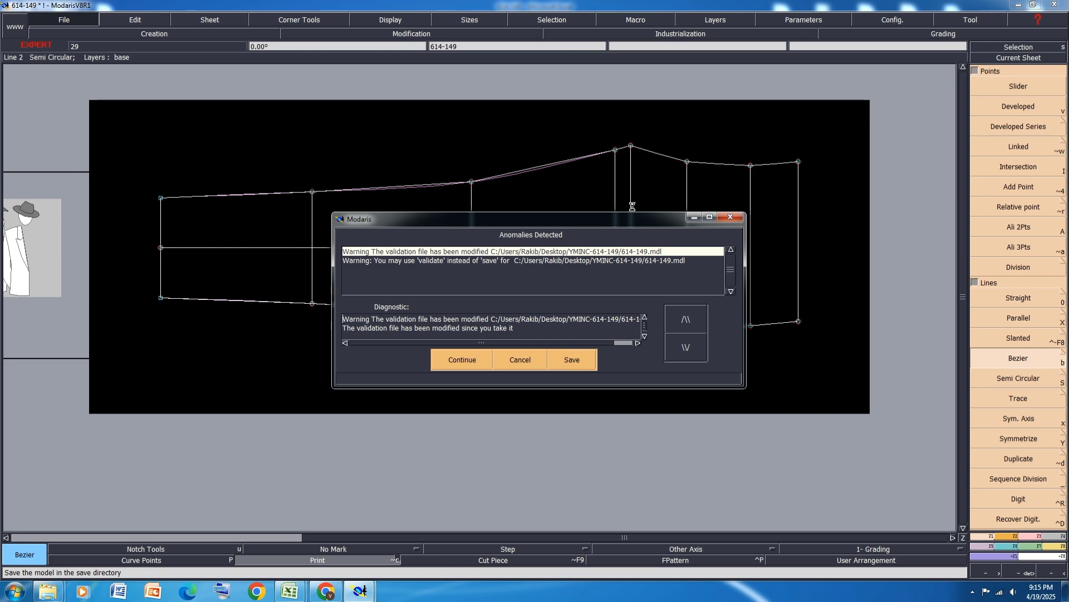
pyautogui.click(469, 361)
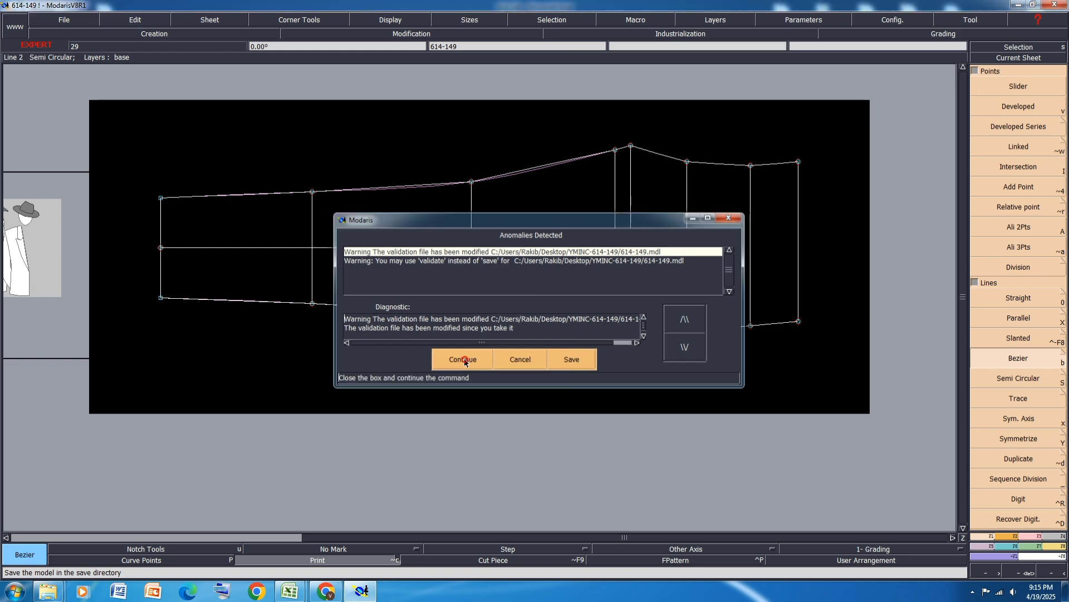
# Turn on the curve handles and reshape the upper outline between the first and second vertical lines to follow the reference trace.
pyautogui.click(391, 20)
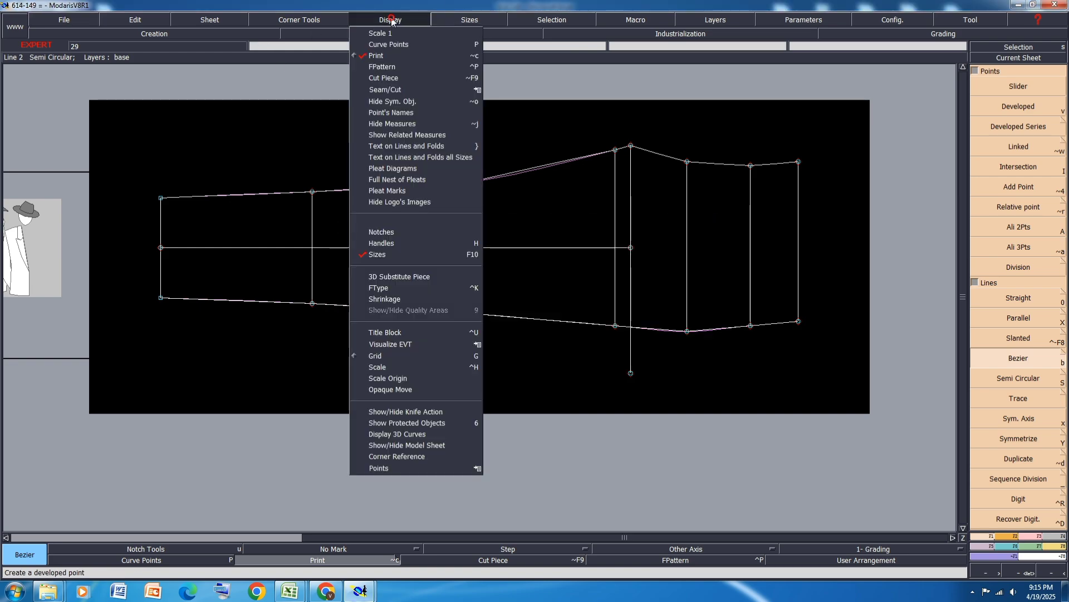
pyautogui.click(389, 245)
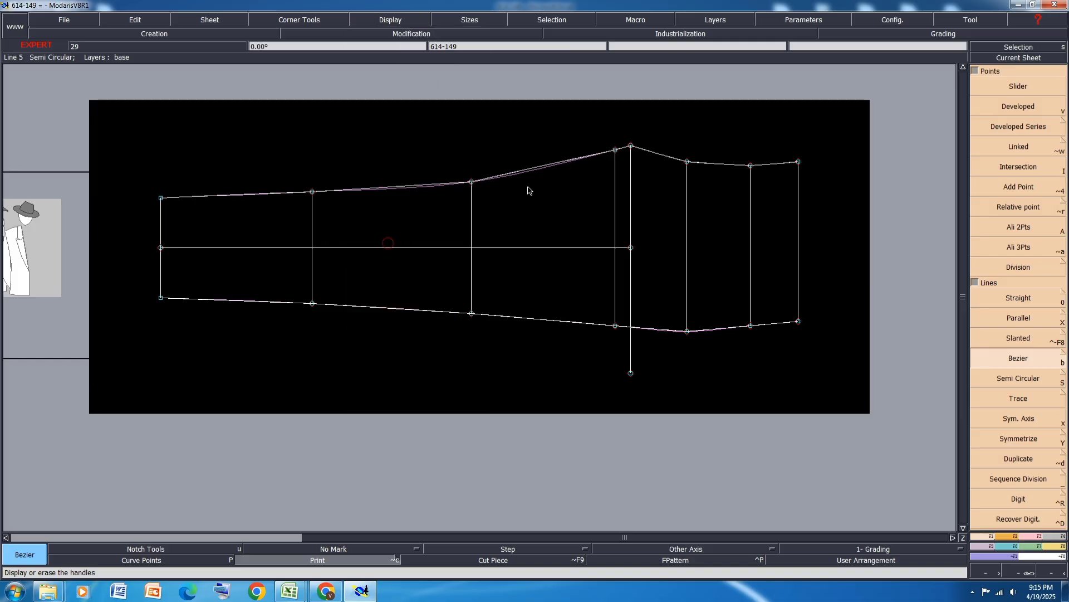
pyautogui.scroll(2, 190, 162)
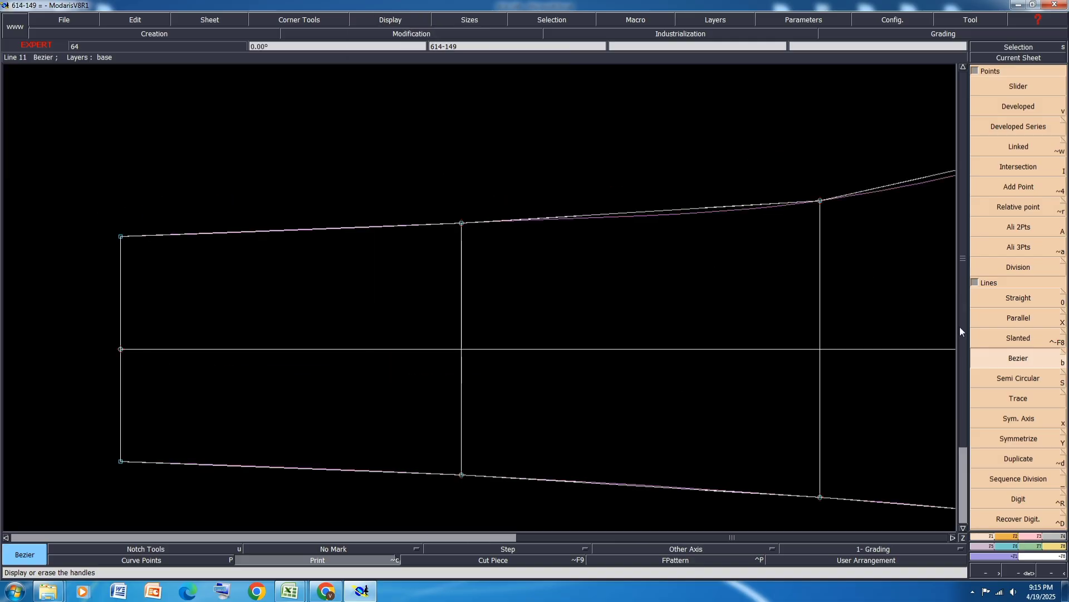
pyautogui.click(1028, 535)
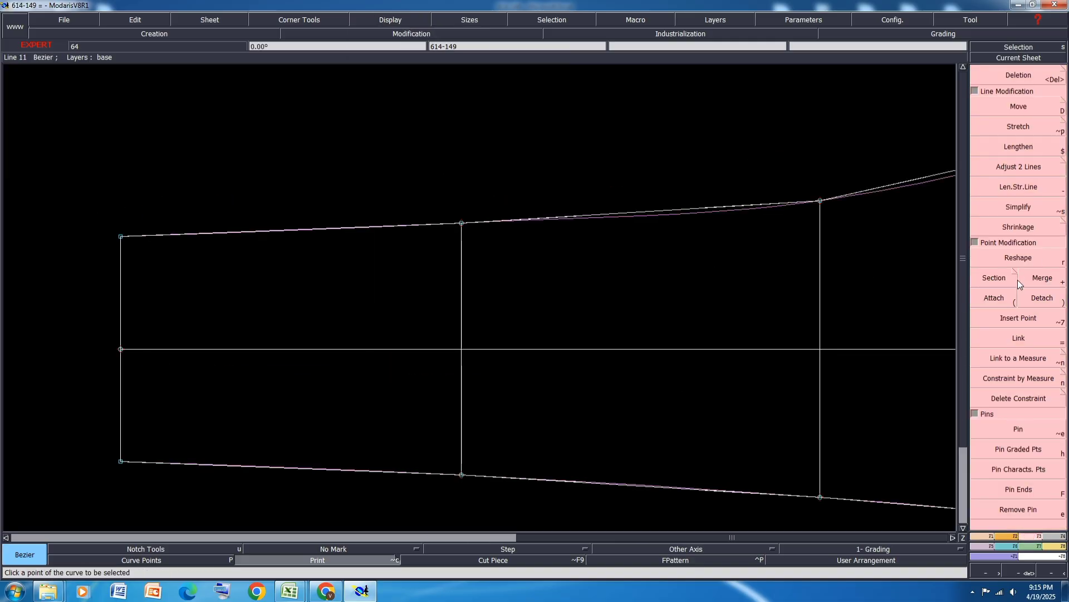
pyautogui.click(1031, 255)
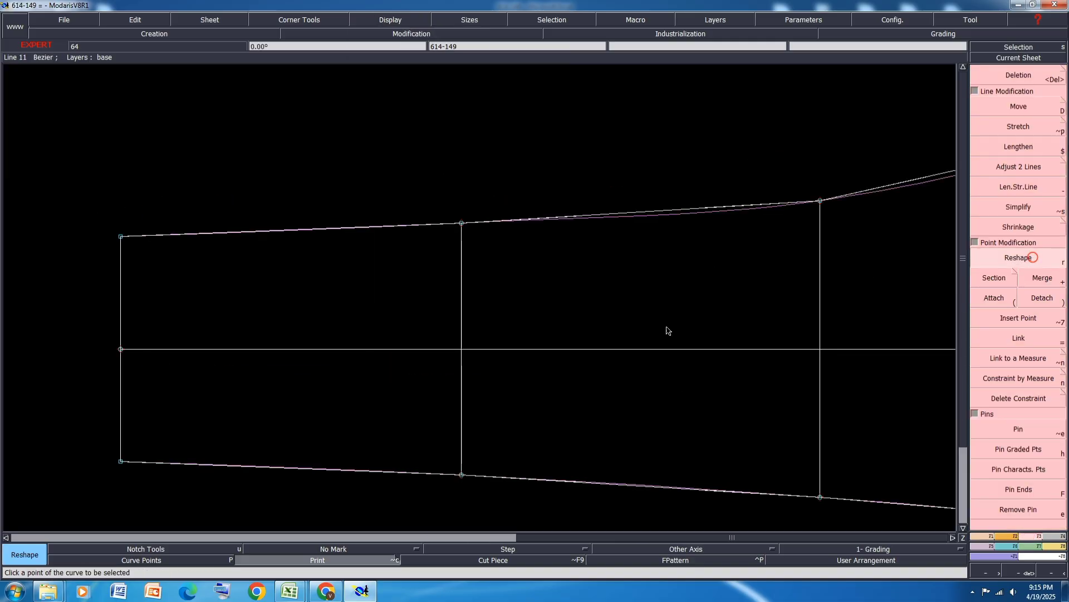
pyautogui.click(350, 229)
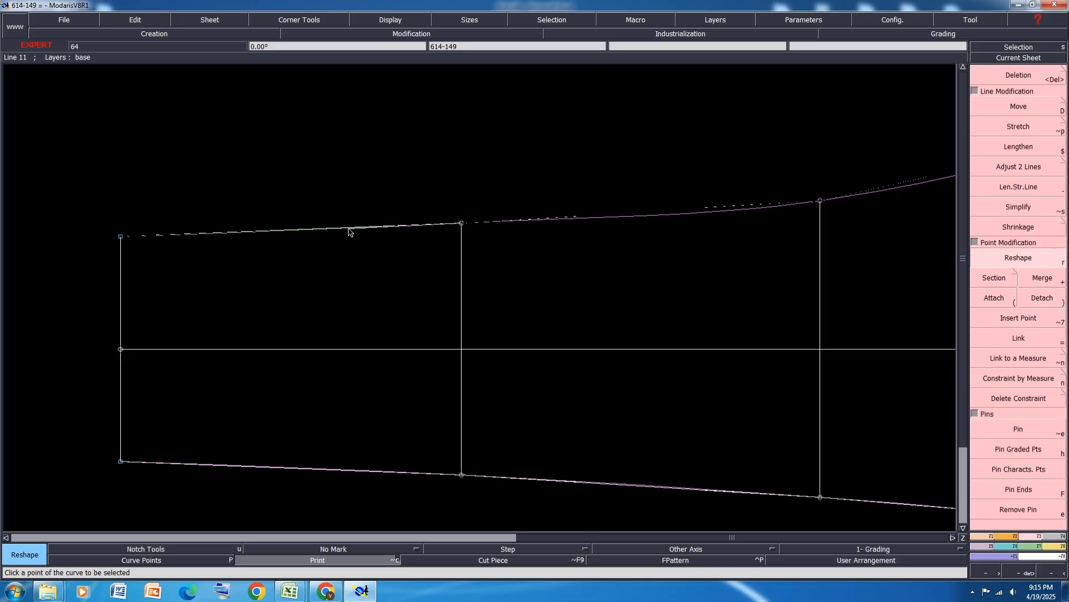
pyautogui.click(245, 233)
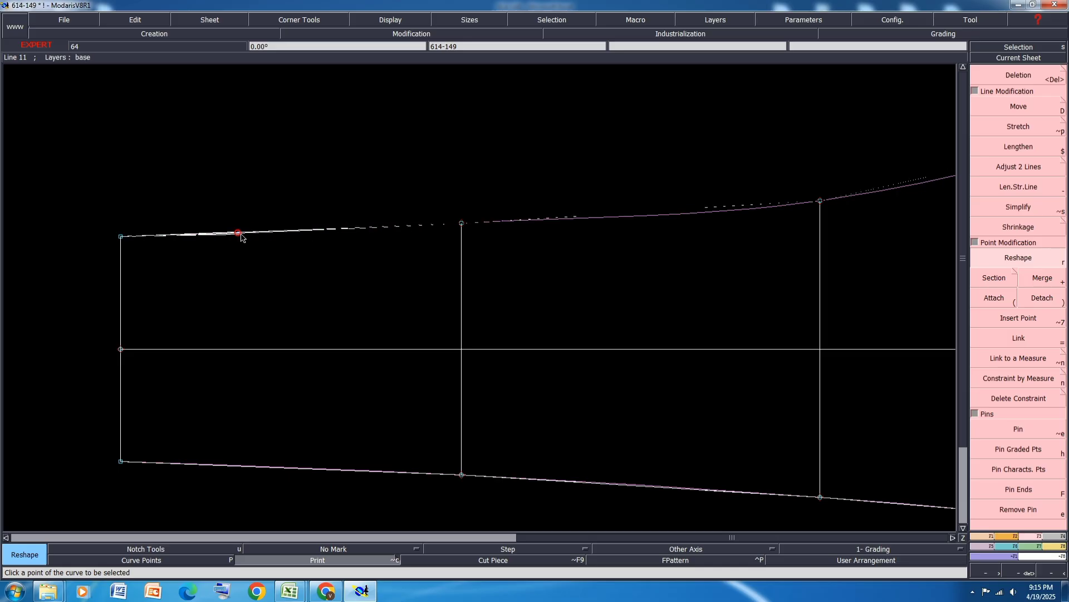
# Reshape the upper outline between the second and third vertical lines along the trace, and readjust the handle just before the second line.
pyautogui.click(590, 221)
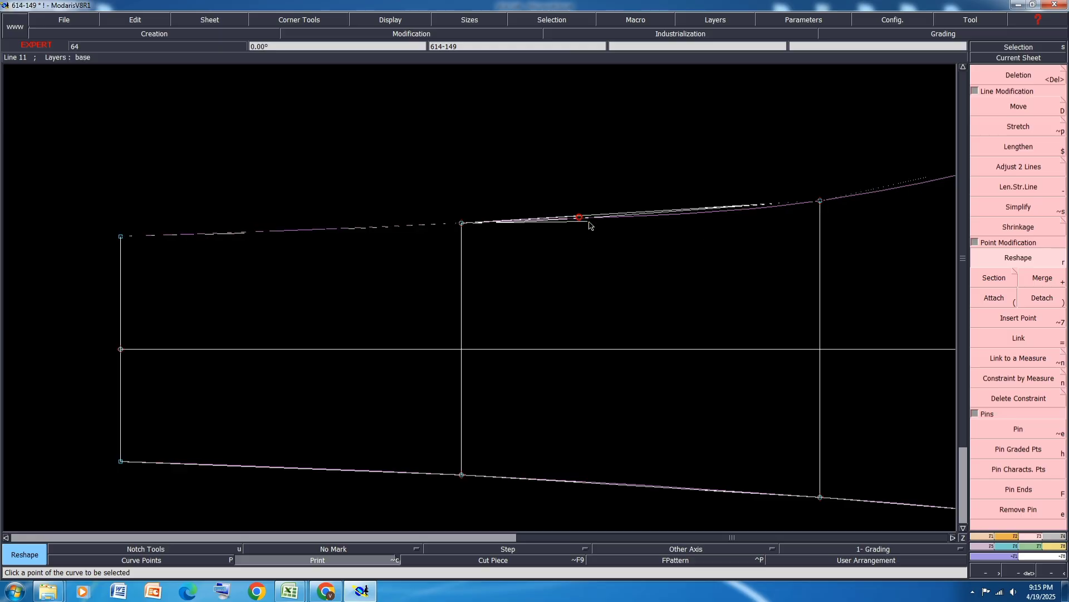
pyautogui.click(717, 210)
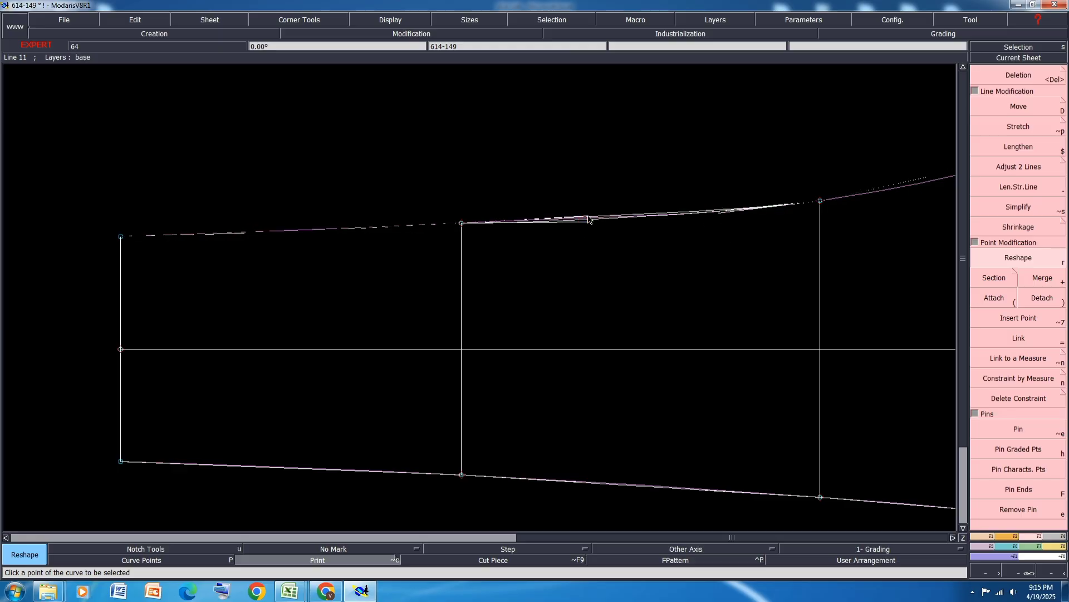
pyautogui.click(588, 216)
pyautogui.click(366, 227)
pyautogui.click(365, 225)
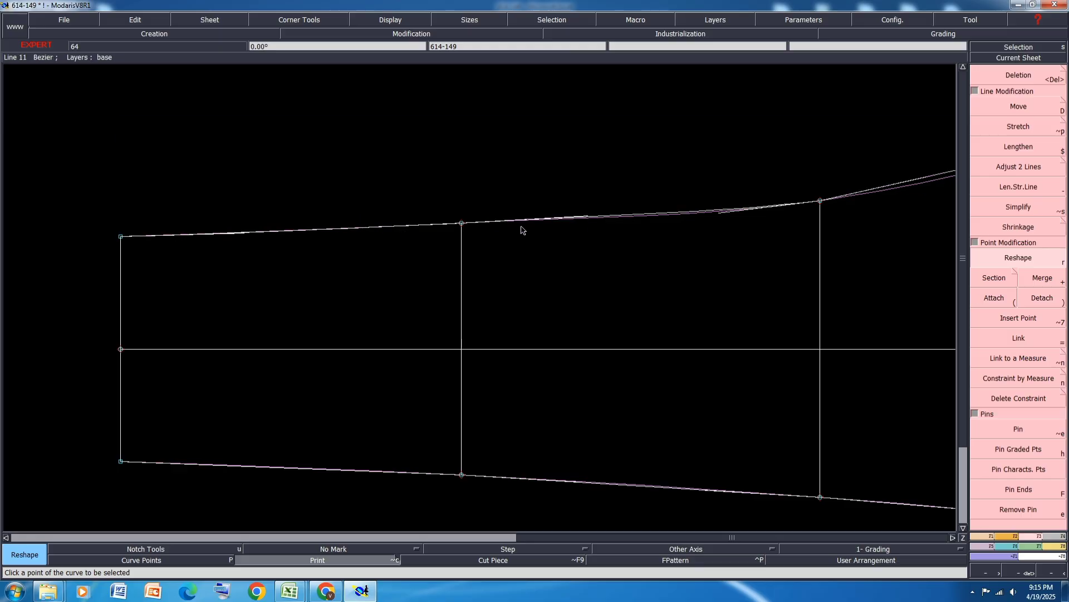
# Reshape the upper outline between the third and fourth vertical lines by adjusting both handles to match the reference trace.
pyautogui.scroll(-1, 425, 224)
pyautogui.scroll(2, 744, 204)
pyautogui.click(572, 209)
pyautogui.click(587, 212)
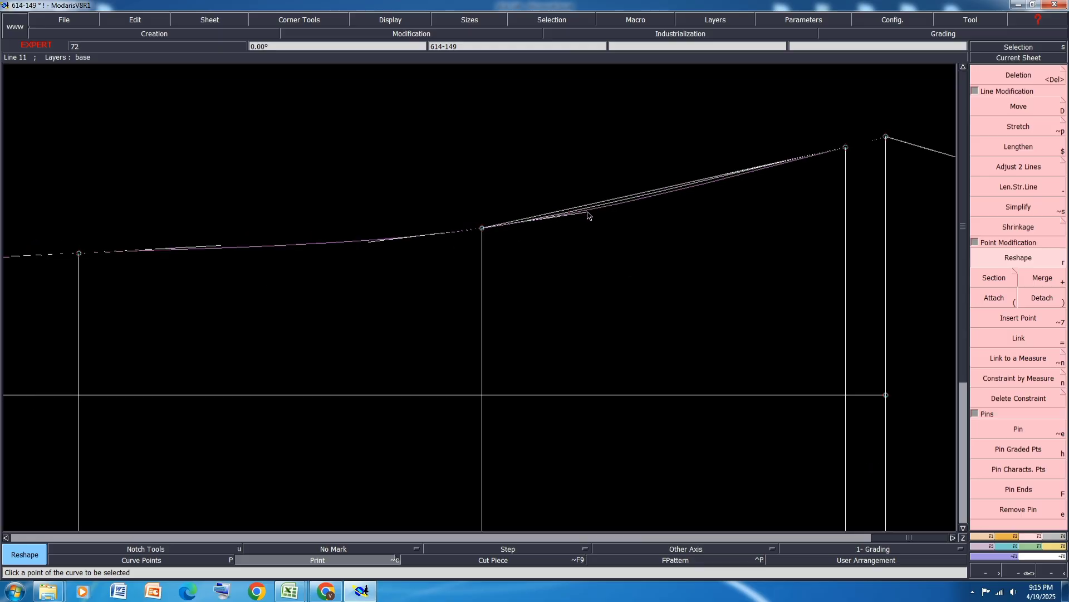
pyautogui.click(727, 174)
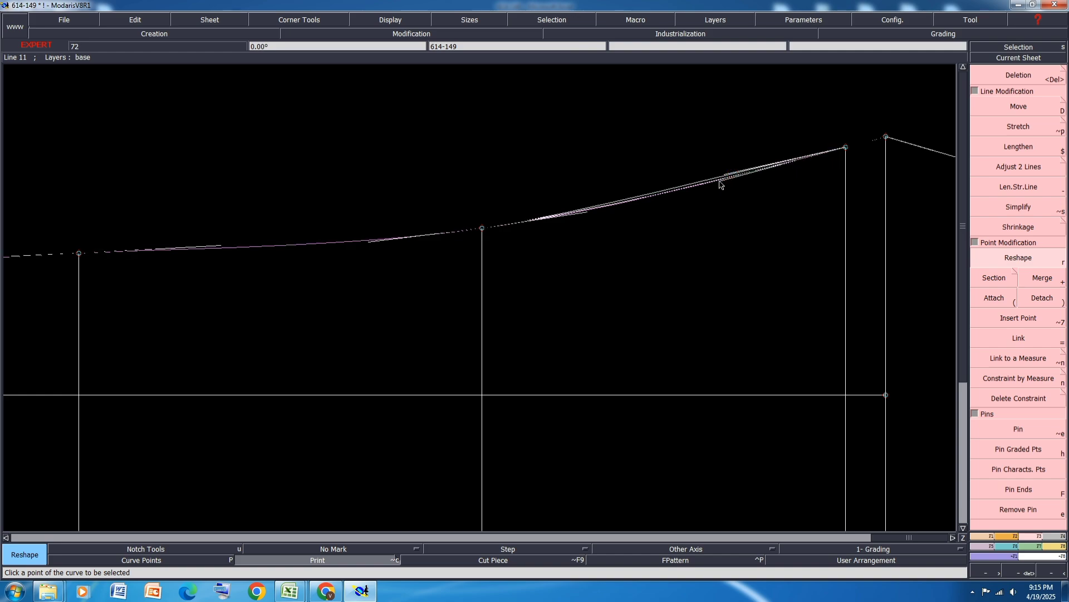
pyautogui.click(720, 183)
# Reshape the peak of the upper outline by moving the fifth vertical line's upper end slightly upward.
pyautogui.scroll(-1, 641, 185)
pyautogui.scroll(2, 741, 157)
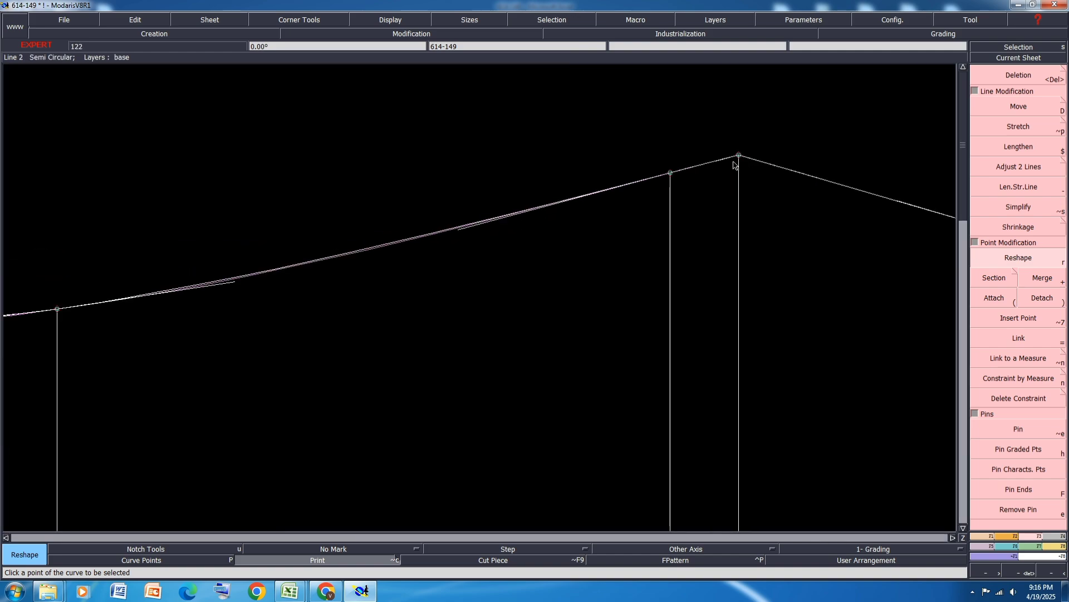
pyautogui.click(739, 153)
pyautogui.click(738, 152)
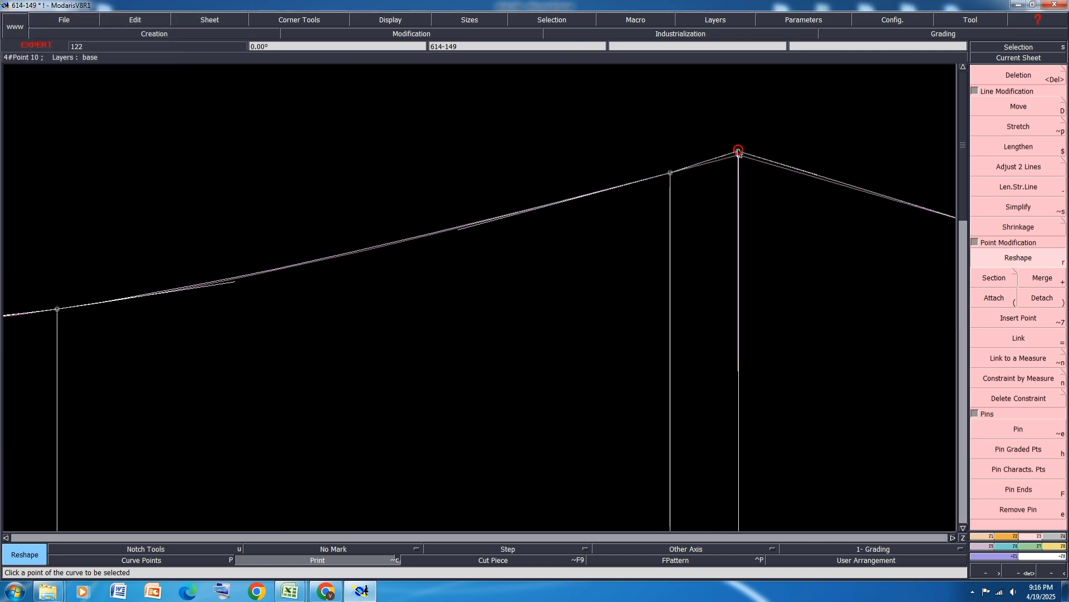
pyautogui.scroll(-1, 727, 122)
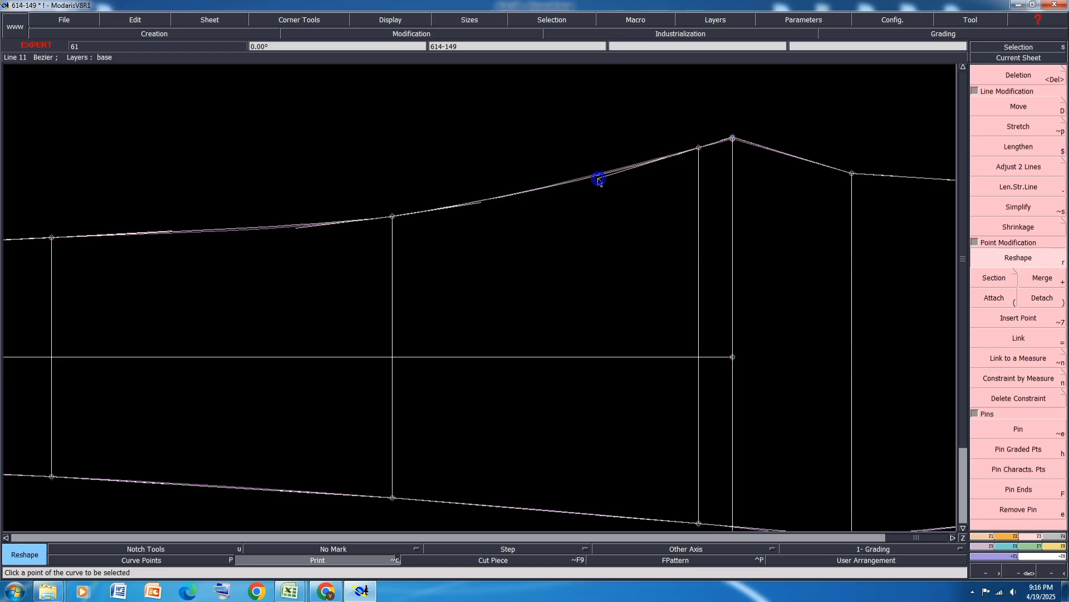
# Reshape the lower outline between the first and second vertical lines to follow the reference trace.
pyautogui.scroll(-1, 608, 146)
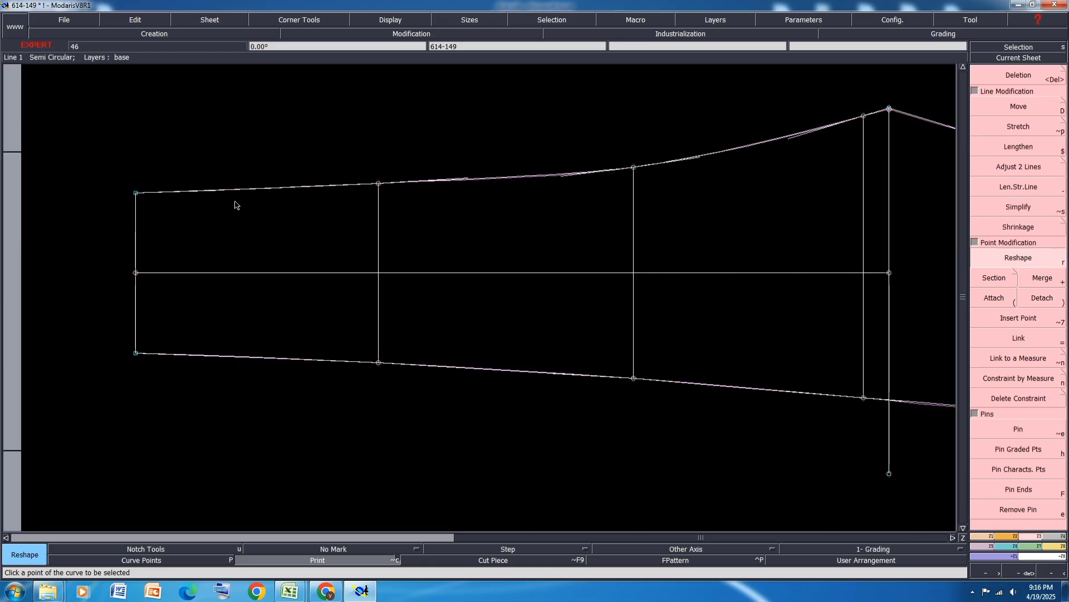
pyautogui.scroll(1, 236, 203)
pyautogui.scroll(2, 265, 360)
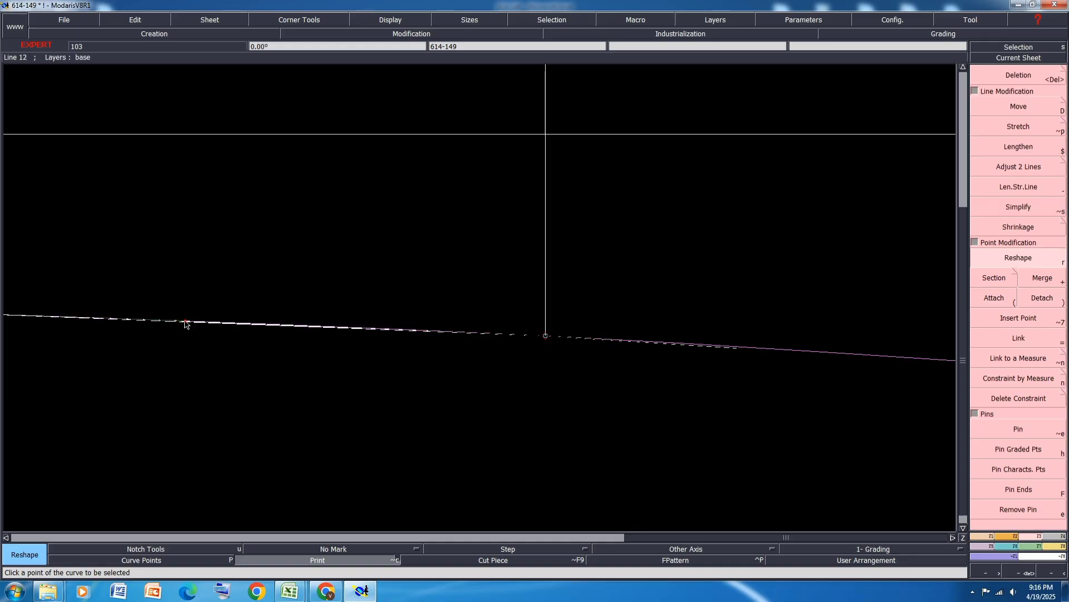
pyautogui.scroll(-2, 303, 320)
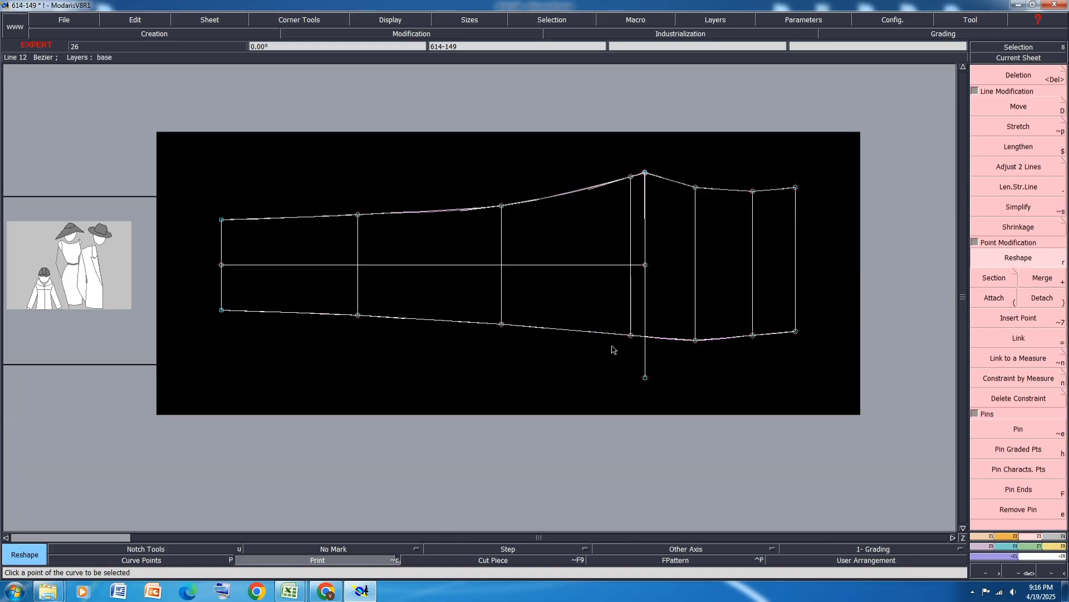
# Reshape the lower outline between the third and fourth vertical lines by adjusting its curve handles along the trace.
pyautogui.scroll(2, 613, 350)
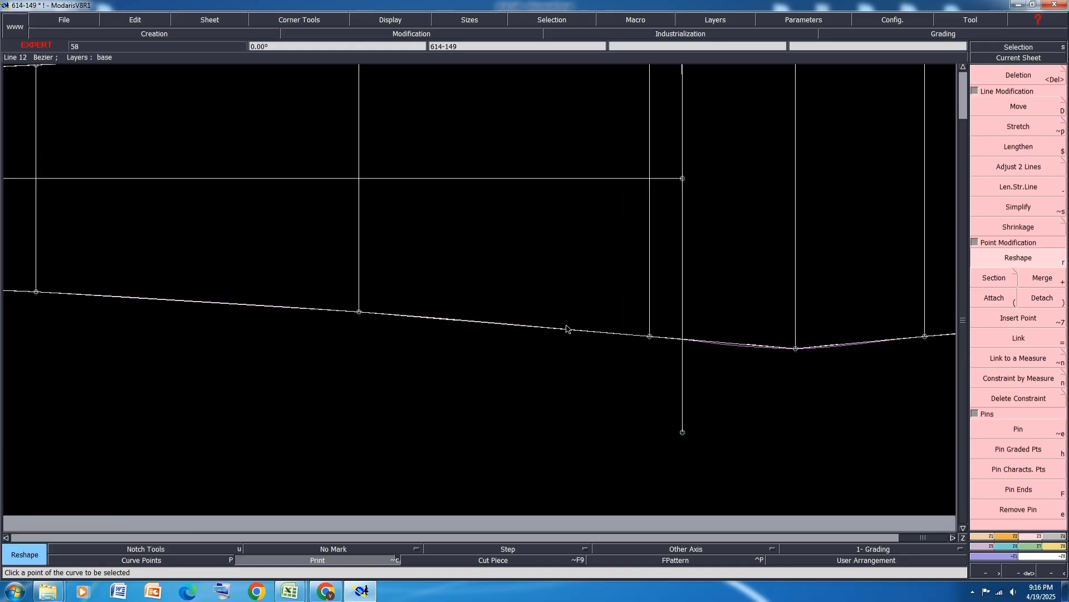
pyautogui.click(453, 318)
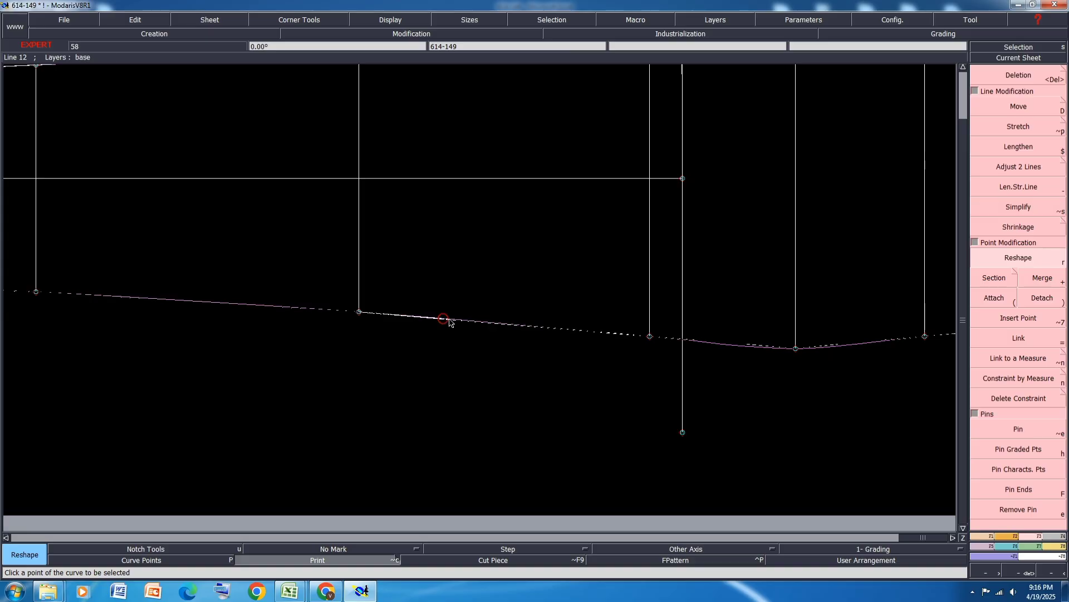
pyautogui.scroll(-2, 513, 327)
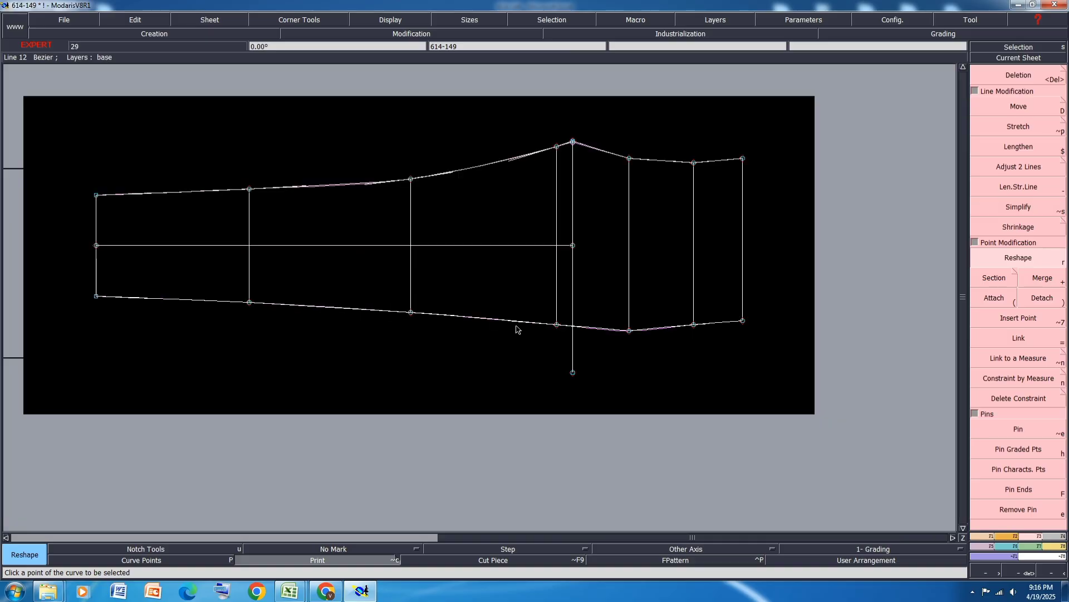
pyautogui.scroll(3, 513, 329)
pyautogui.click(471, 322)
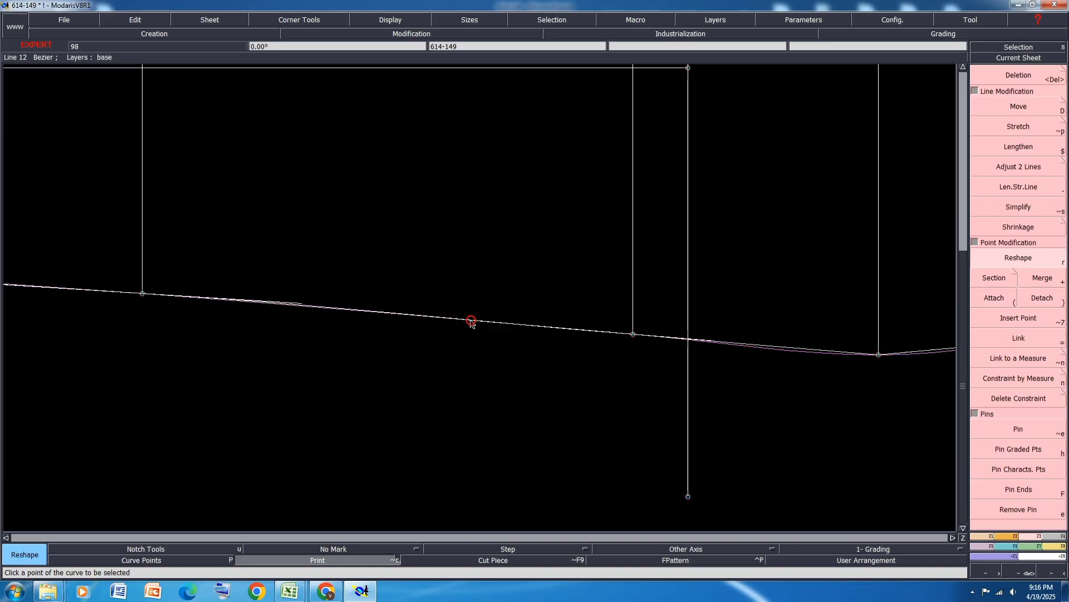
pyautogui.scroll(-3, 752, 370)
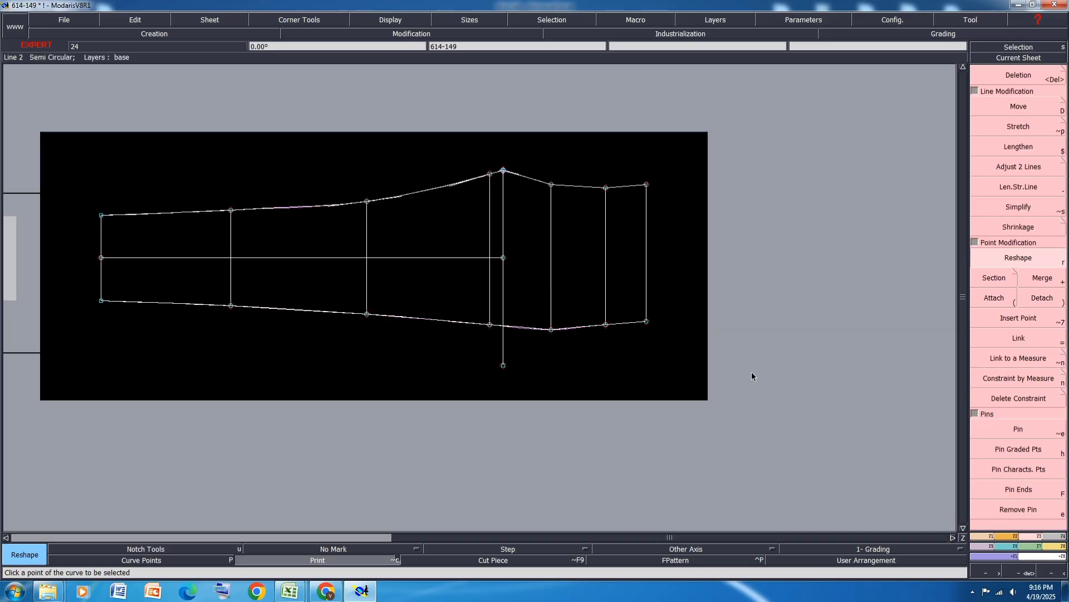
# Reshape the lower outline between the fourth and seventh vertical lines to follow the reference trace, and save the model.
pyautogui.scroll(2, 559, 339)
pyautogui.scroll(1, 437, 319)
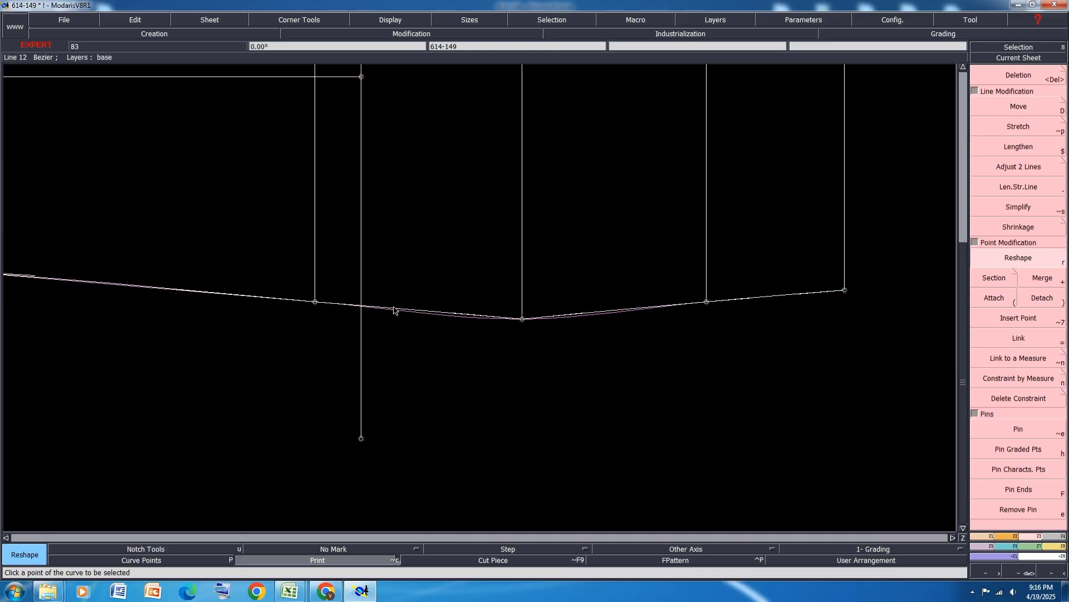
pyautogui.click(388, 310)
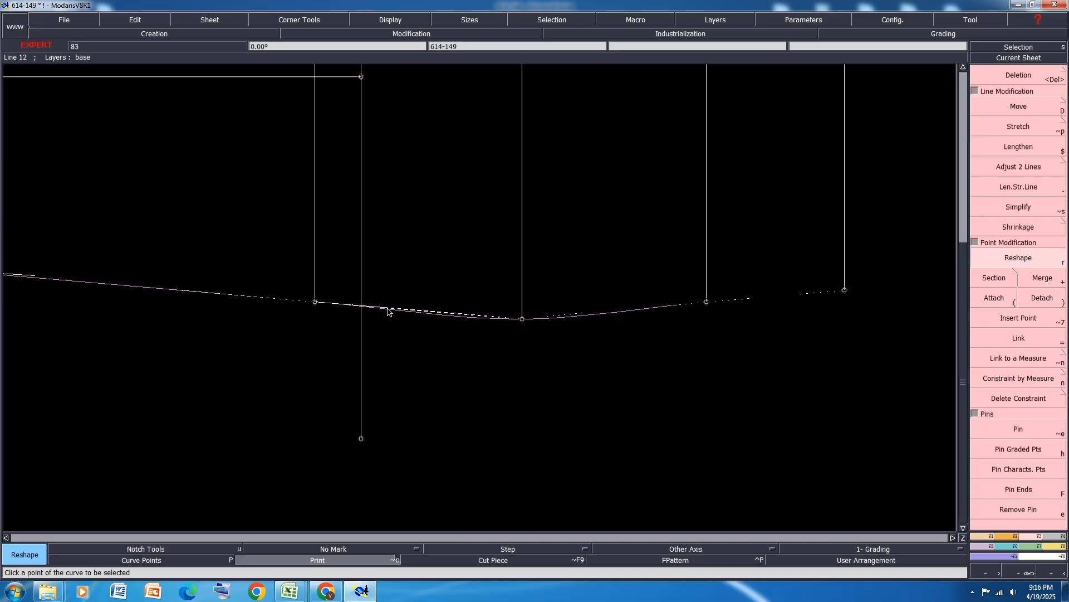
pyautogui.click(459, 316)
pyautogui.click(593, 316)
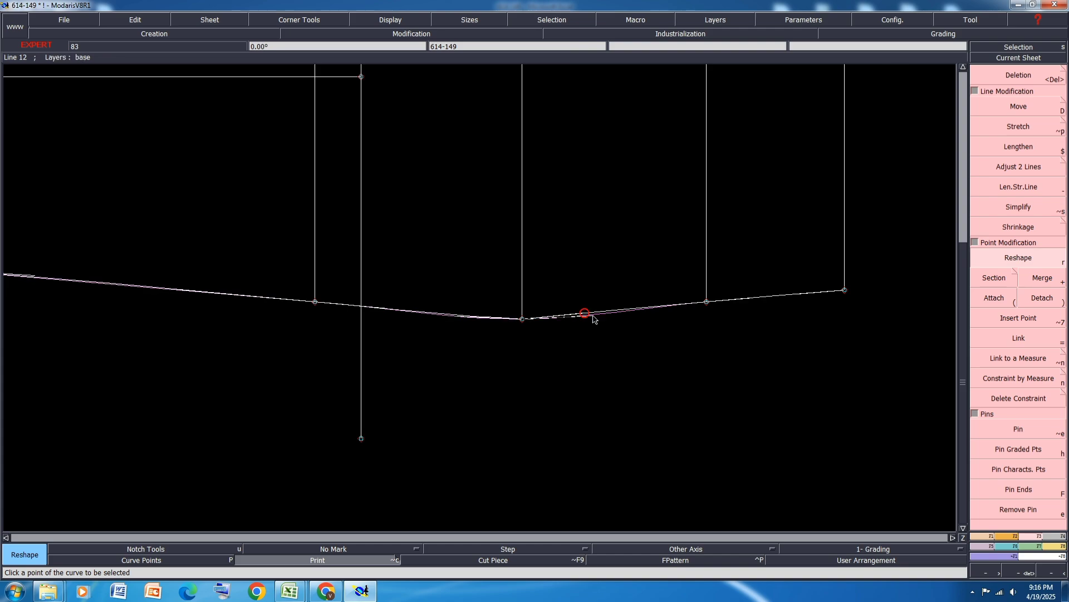
pyautogui.click(653, 309)
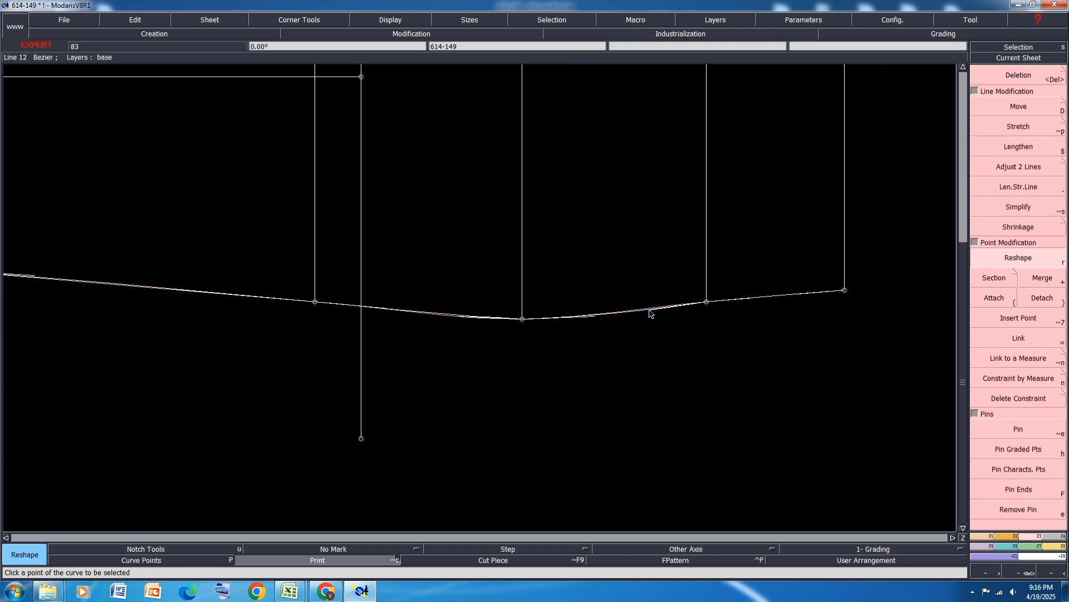
pyautogui.scroll(-1, 599, 320)
pyautogui.scroll(-1, 698, 284)
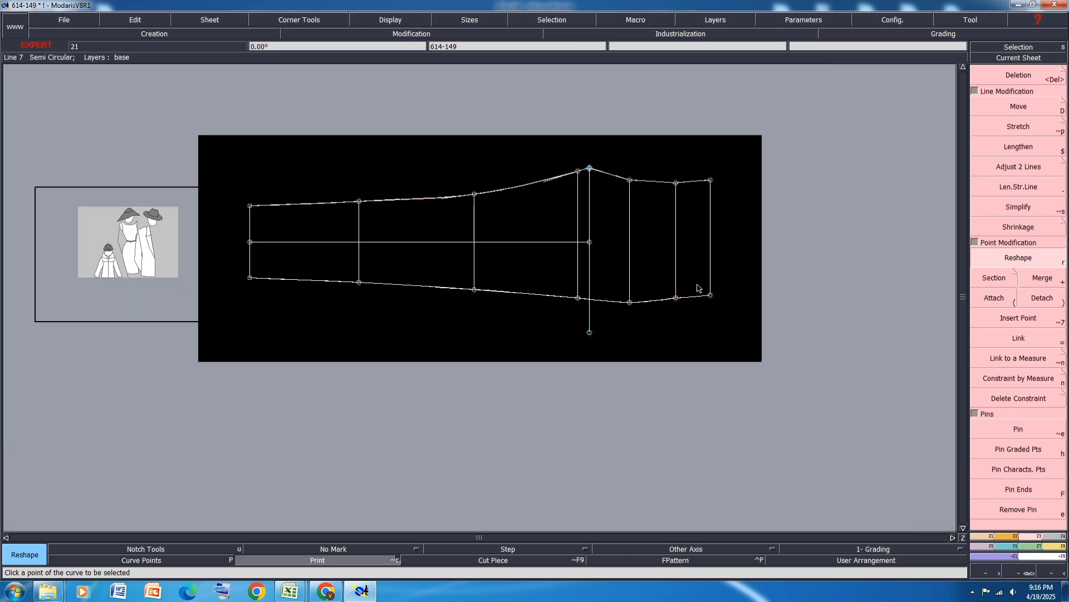
pyautogui.hotkey('ctrl', 's')
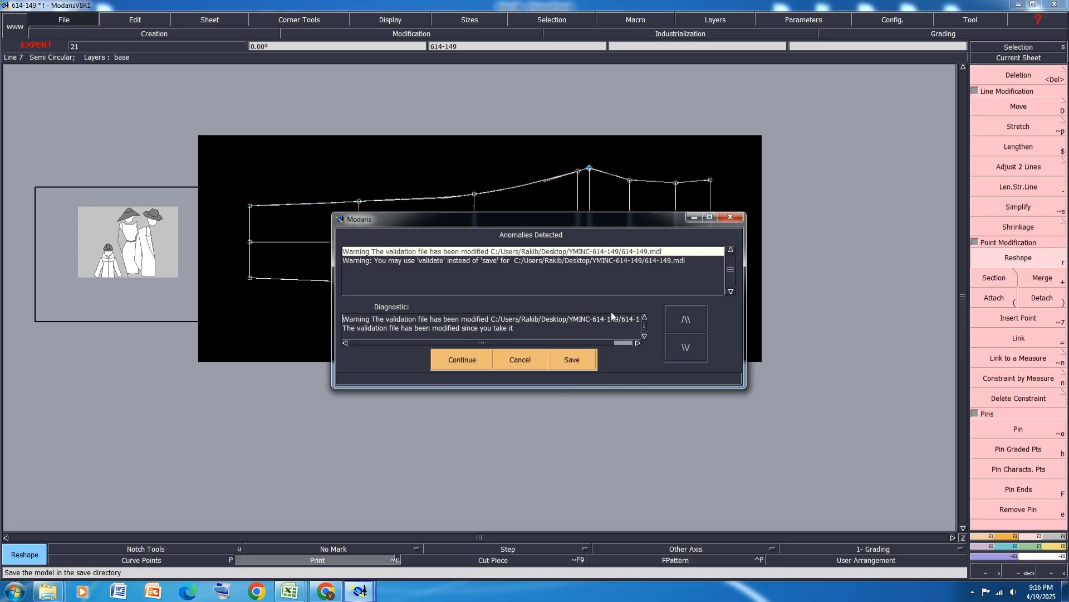
pyautogui.click(478, 358)
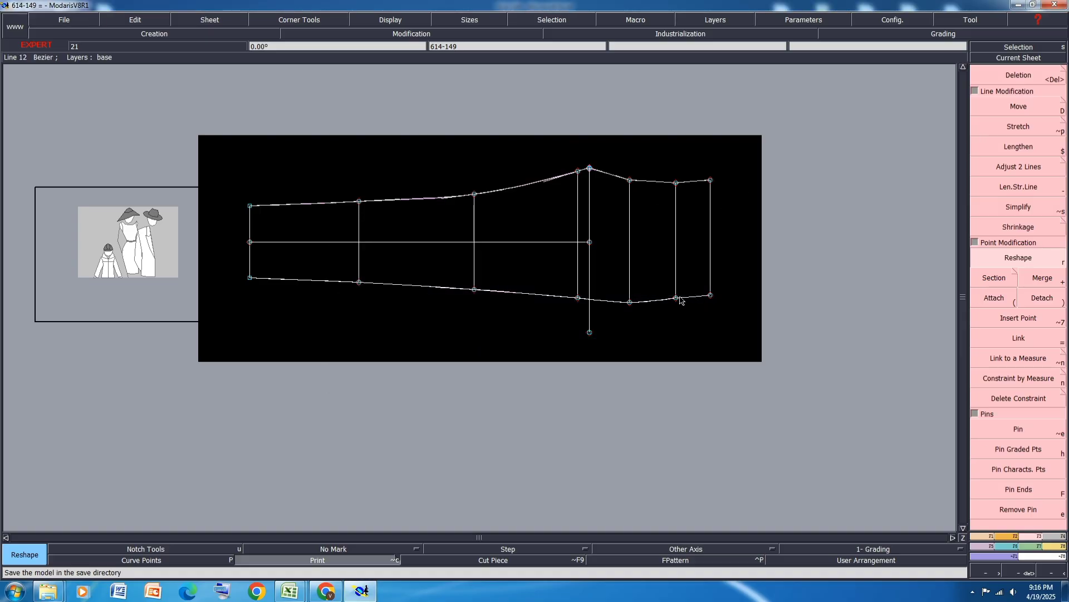
# Reshape the upper outline between the peak and the sixth vertical line into a concave crotch curve, and save the model.
pyautogui.scroll(2, 622, 163)
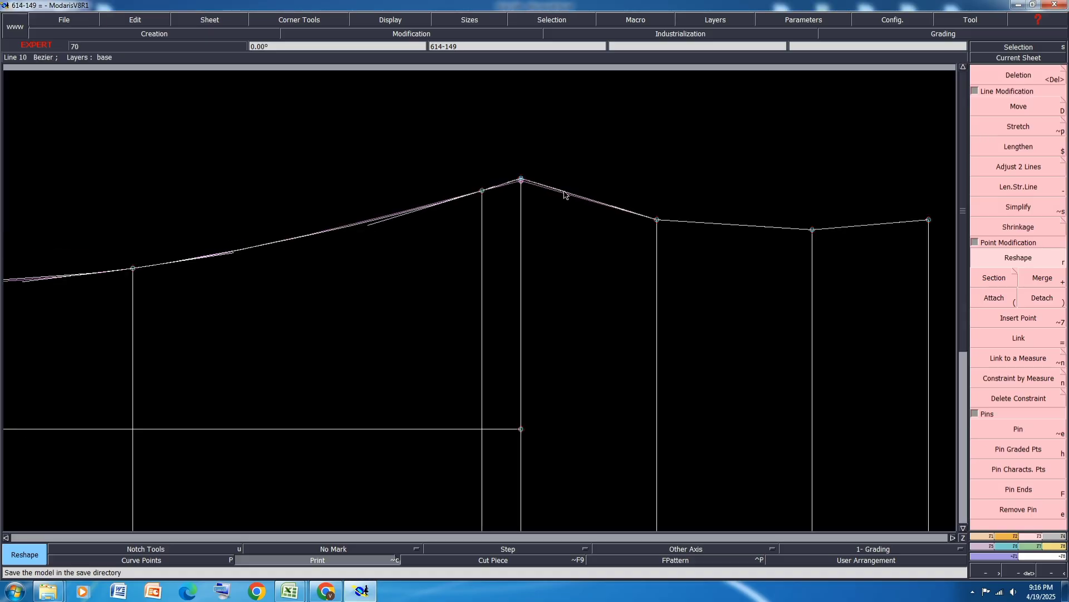
pyautogui.moveTo(564, 195); pyautogui.dragTo(571, 168)
pyautogui.scroll(-1, 571, 169)
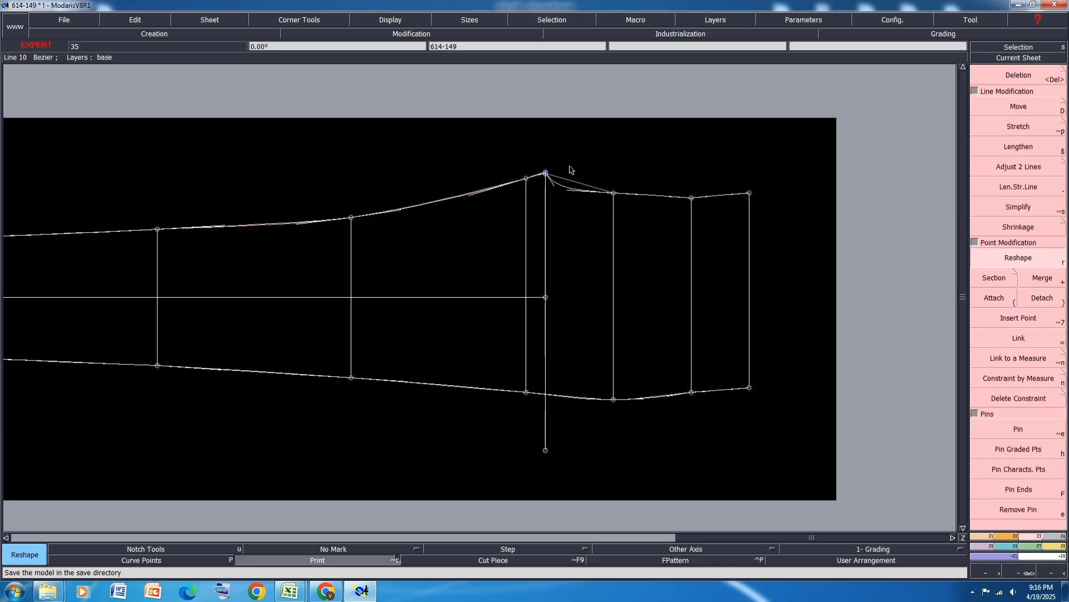
pyautogui.hotkey('ctrl', 's')
pyautogui.click(467, 362)
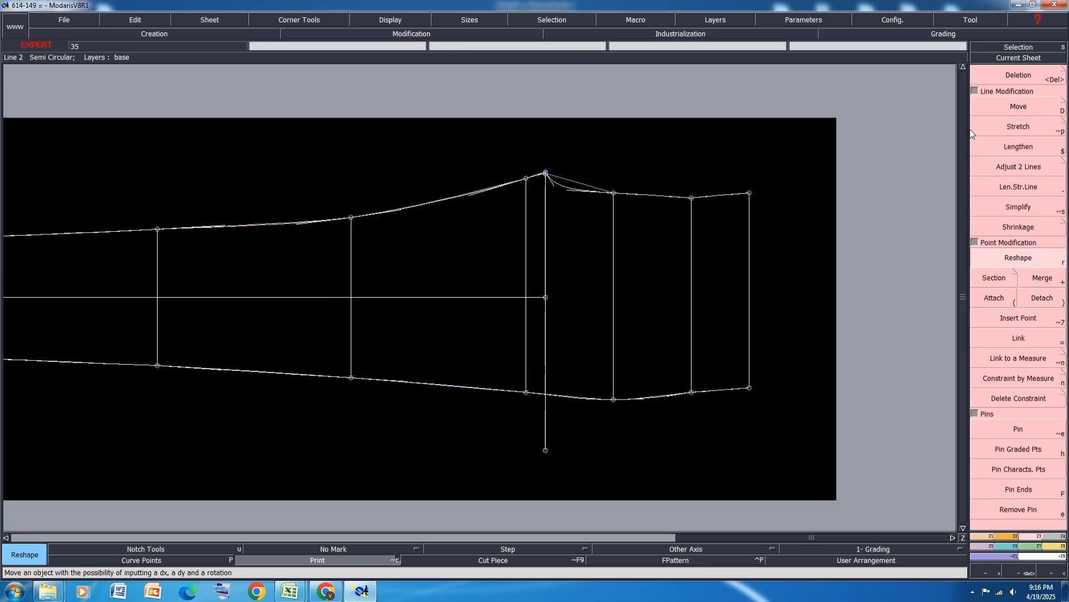
# Move the upper end points of the fourth and fifth vertical lines together with an X shift of 0 and a Y shift of .25 inches.
pyautogui.click(1032, 103)
pyautogui.moveTo(559, 152); pyautogui.dragTo(510, 206)
pyautogui.click(526, 178)
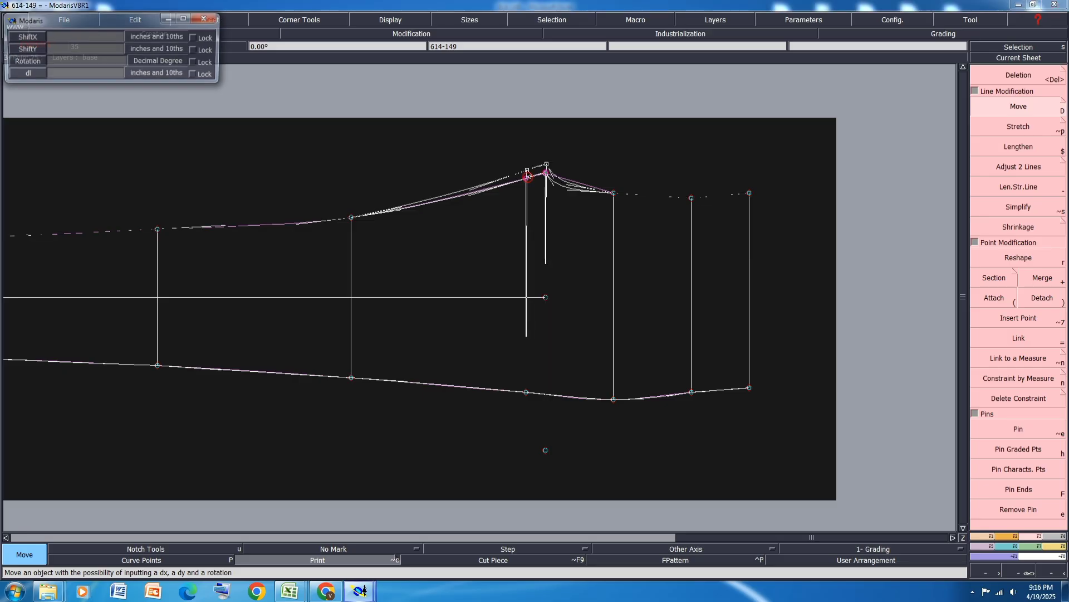
pyautogui.press('Down')
pyautogui.write('0')
pyautogui.press('Down')
pyautogui.write('.')
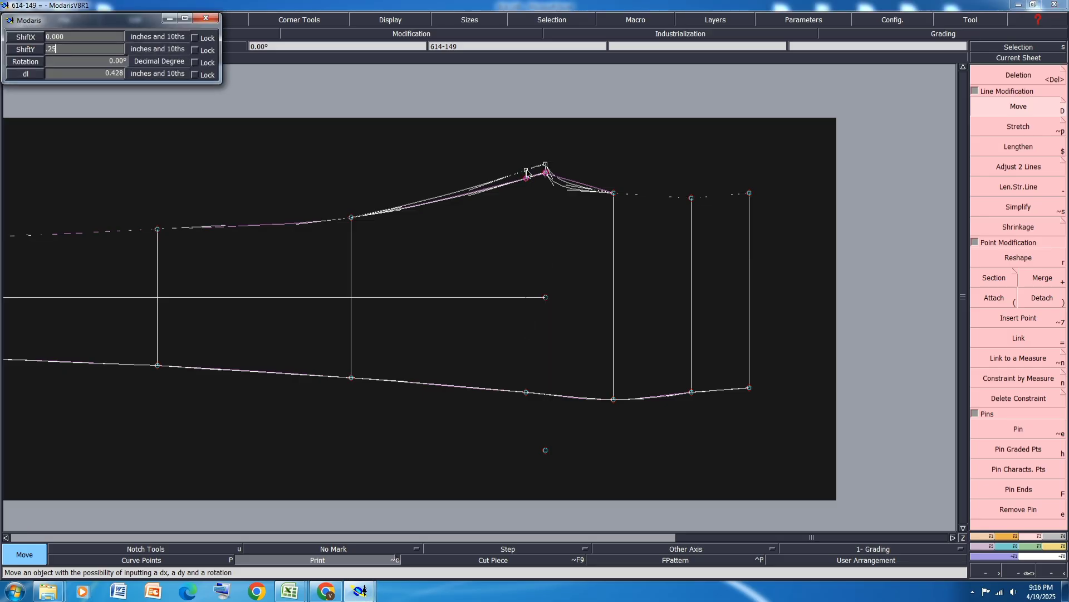
pyautogui.write('25')
pyautogui.press('Return')
# Fine-tune the crotch curve's handle near the sixth vertical line and save the model.
pyautogui.scroll(3, 613, 175)
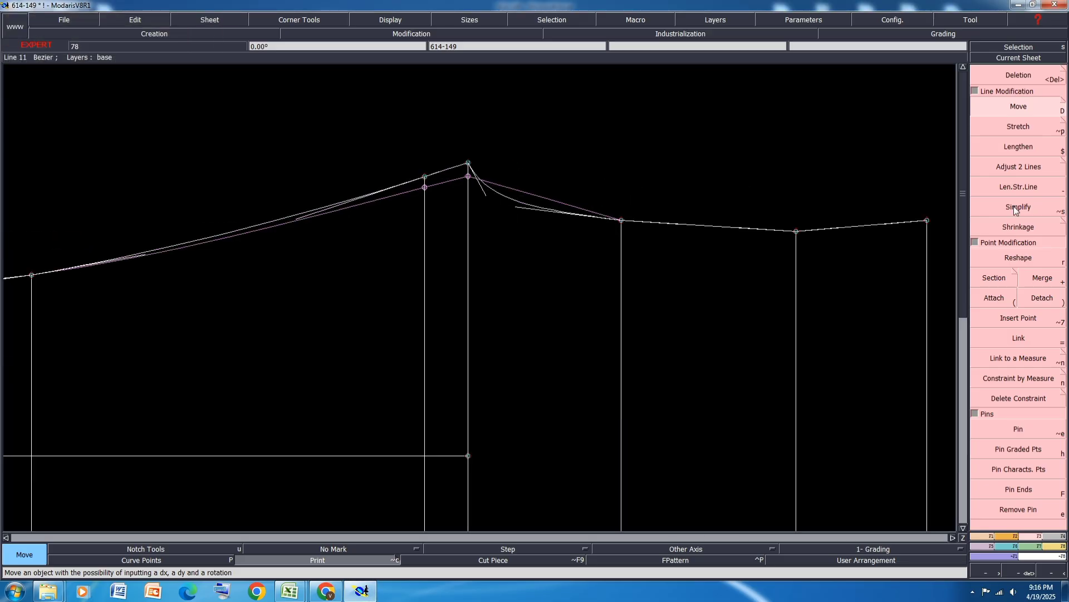
pyautogui.click(1030, 261)
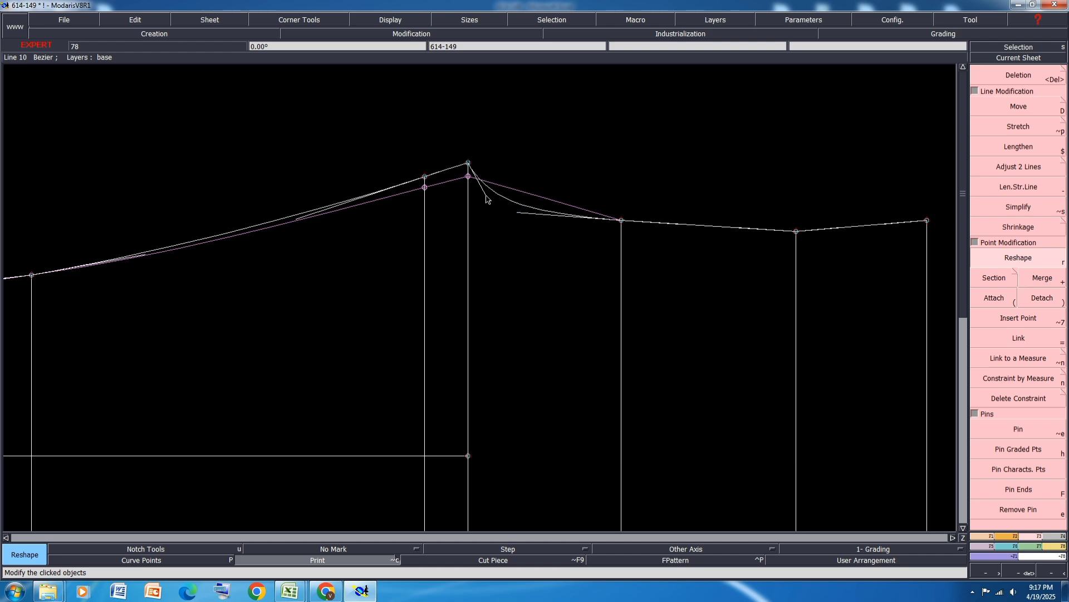
pyautogui.scroll(-2, 489, 198)
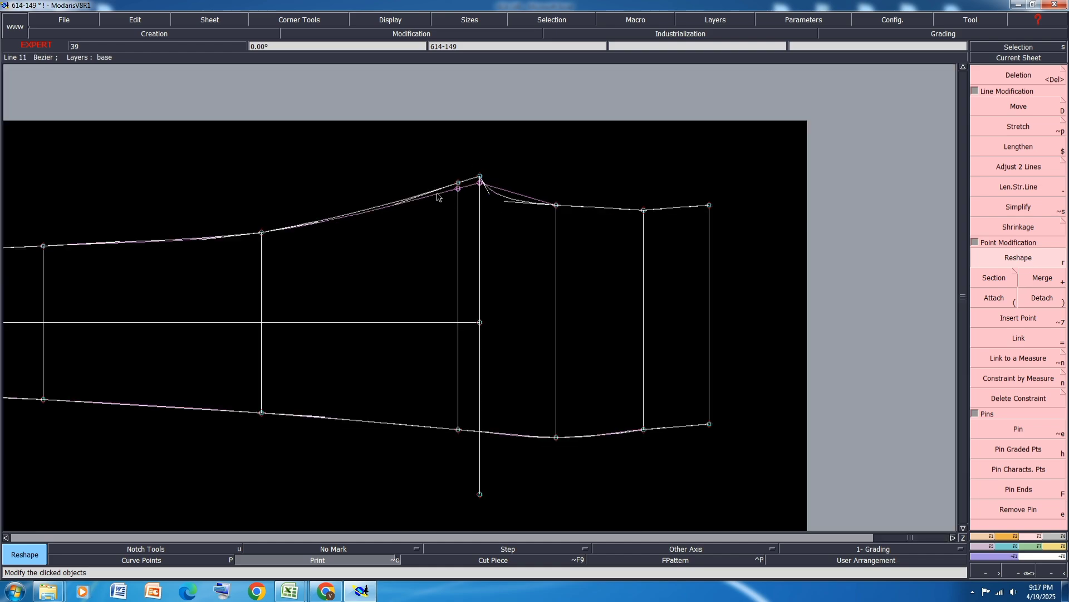
pyautogui.scroll(3, 437, 197)
pyautogui.scroll(-3, 520, 168)
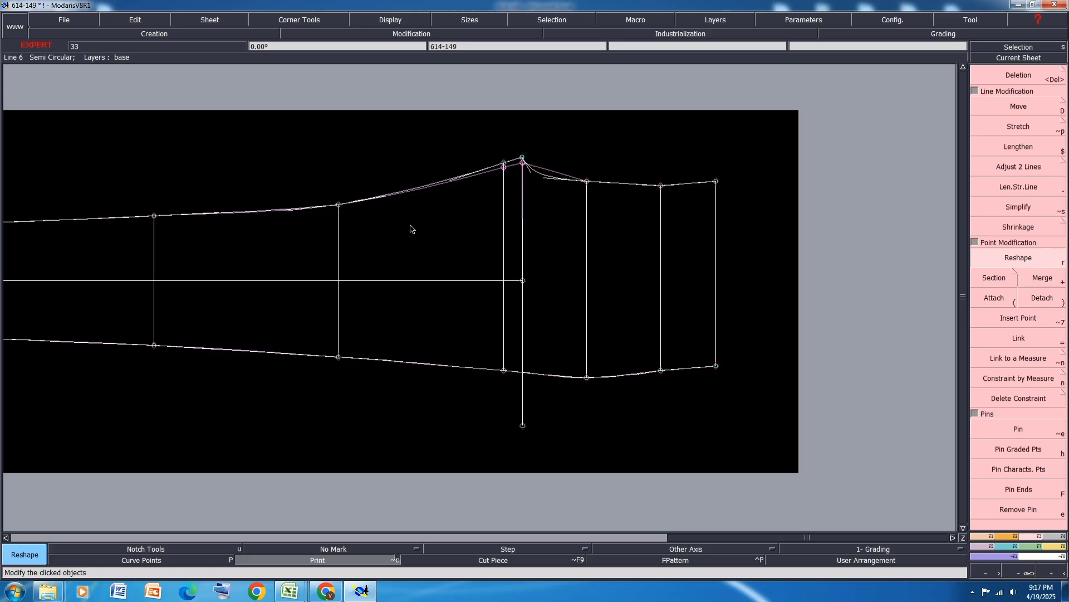
pyautogui.hotkey('ctrl', 's')
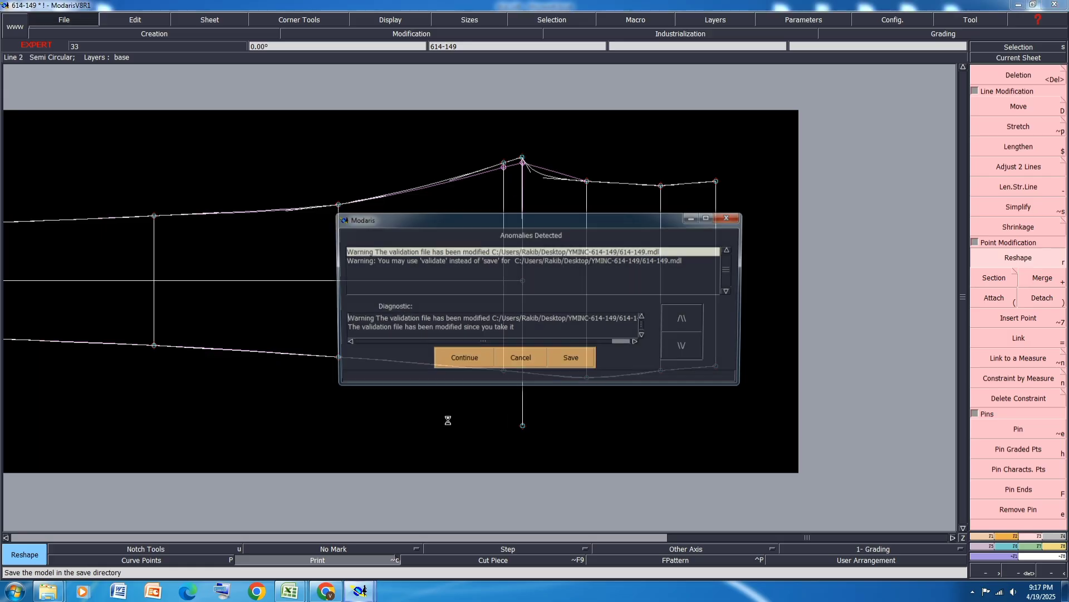
pyautogui.click(457, 358)
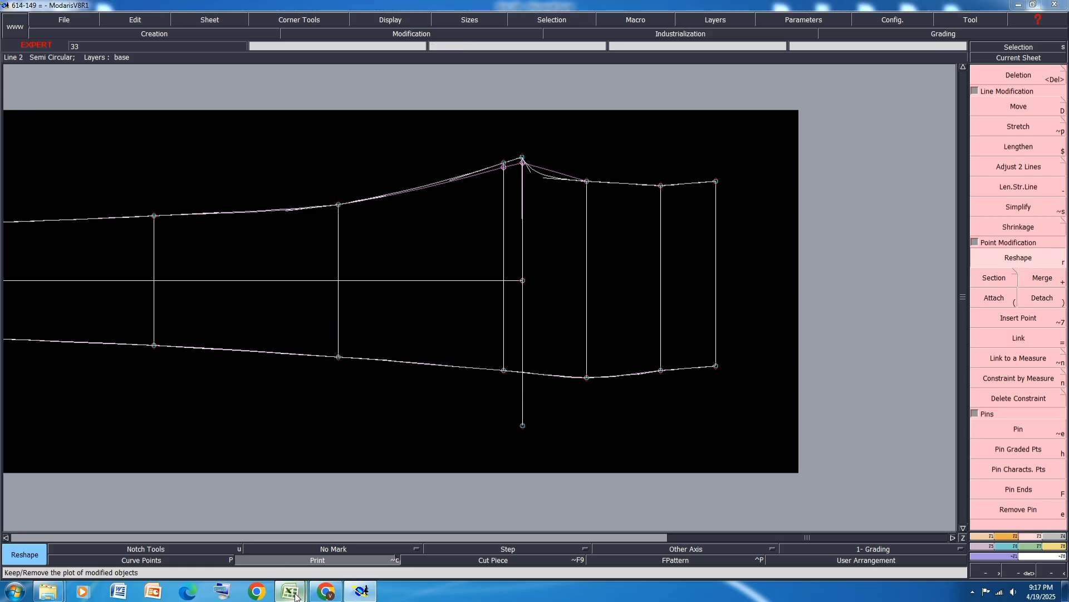
# Check the size M waist circumference in the Excel spec sheet 614-149, then temporarily measure the length of the waist line in Modaris.
pyautogui.moveTo(293, 592)
pyautogui.click(351, 533)
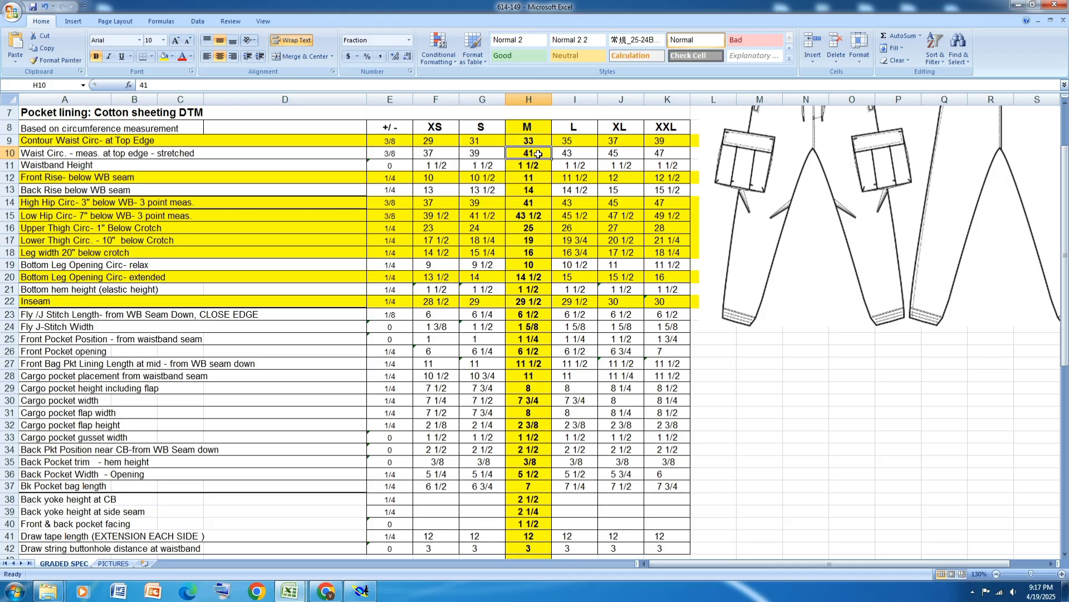
pyautogui.click(361, 591)
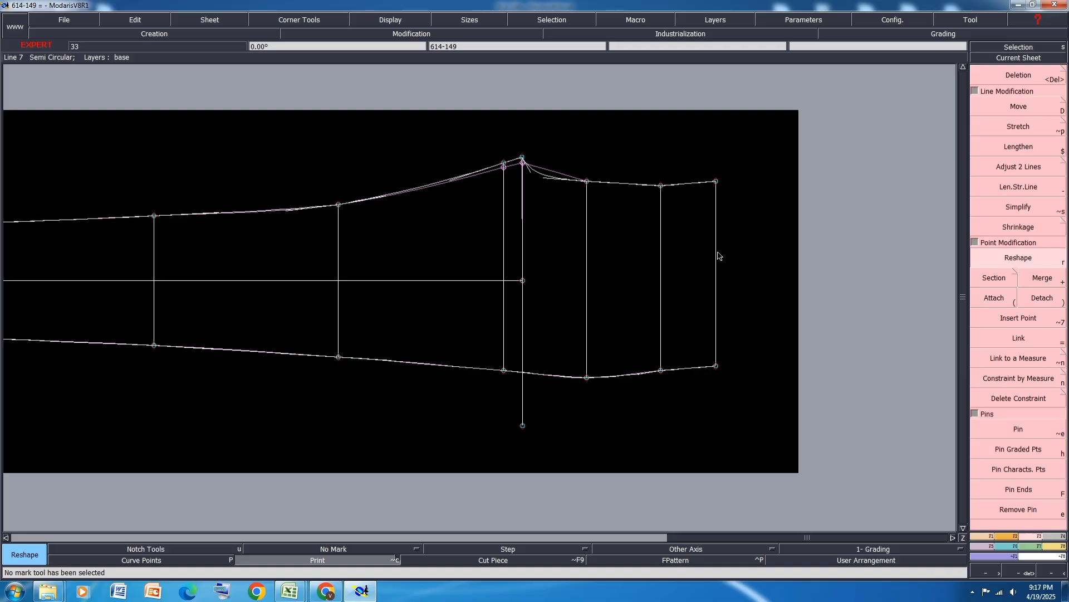
pyautogui.press('l')
pyautogui.click(756, 420)
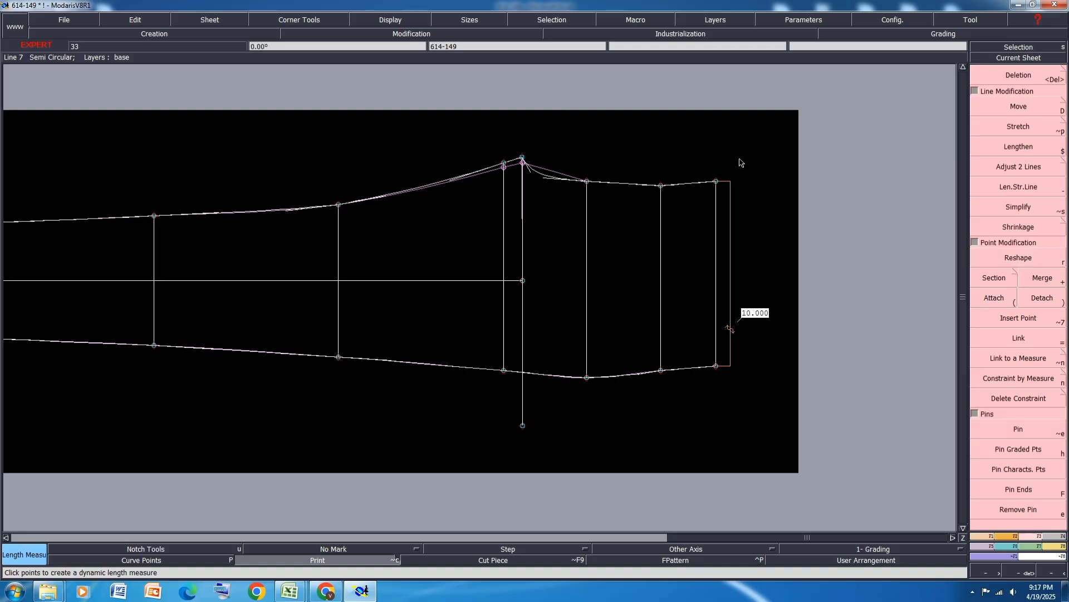
pyautogui.hotkey('ctrl', 'z')
# Check the size M hip circumferences in the Excel spec sheet, then temporarily measure the sixth vertical line's length in Modaris.
pyautogui.click(293, 594)
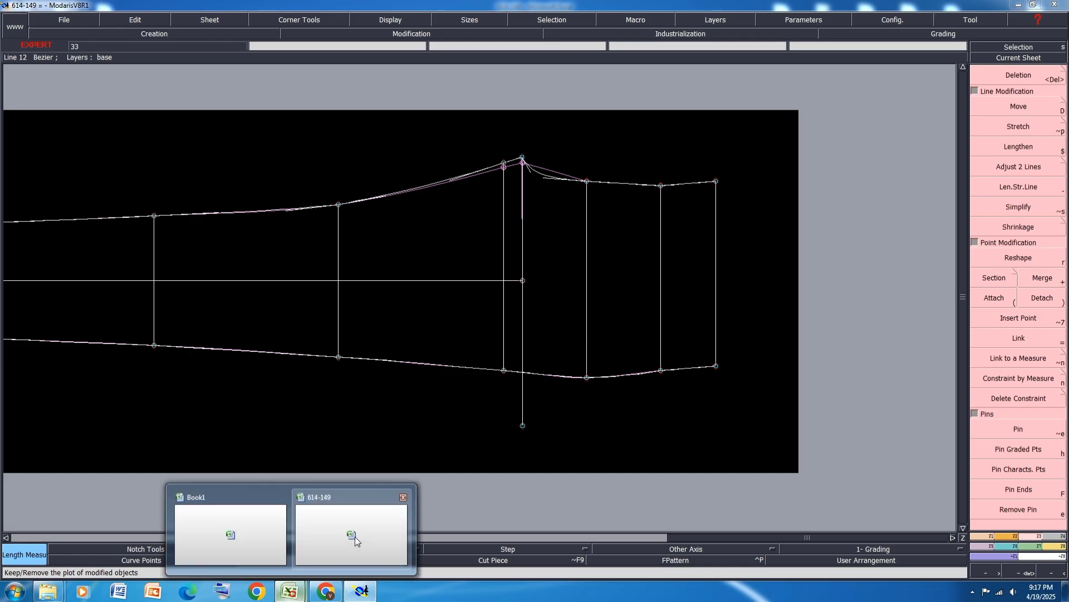
pyautogui.click(396, 511)
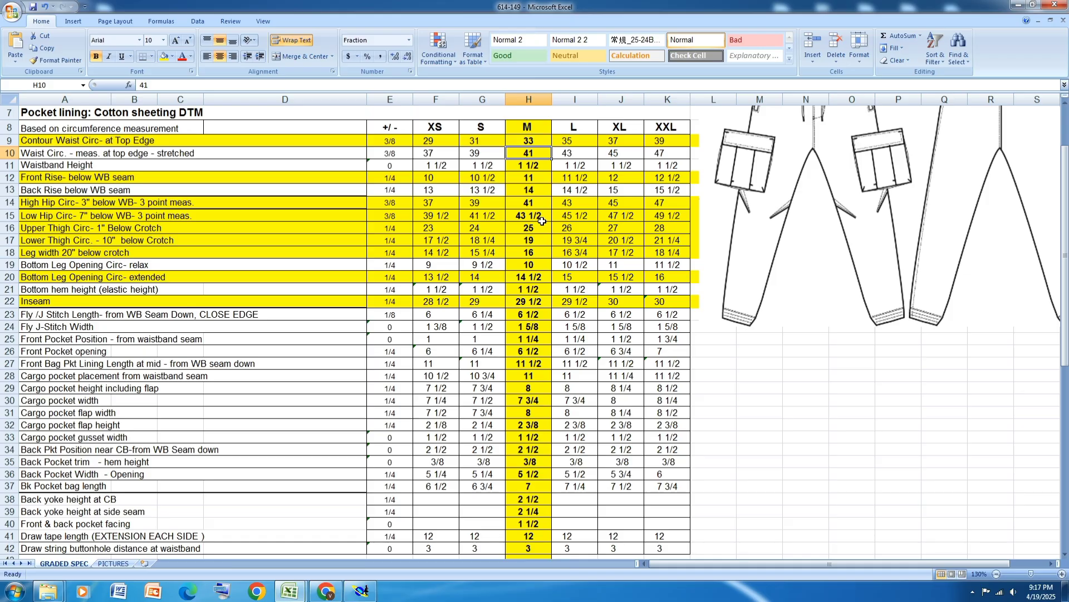
pyautogui.click(361, 591)
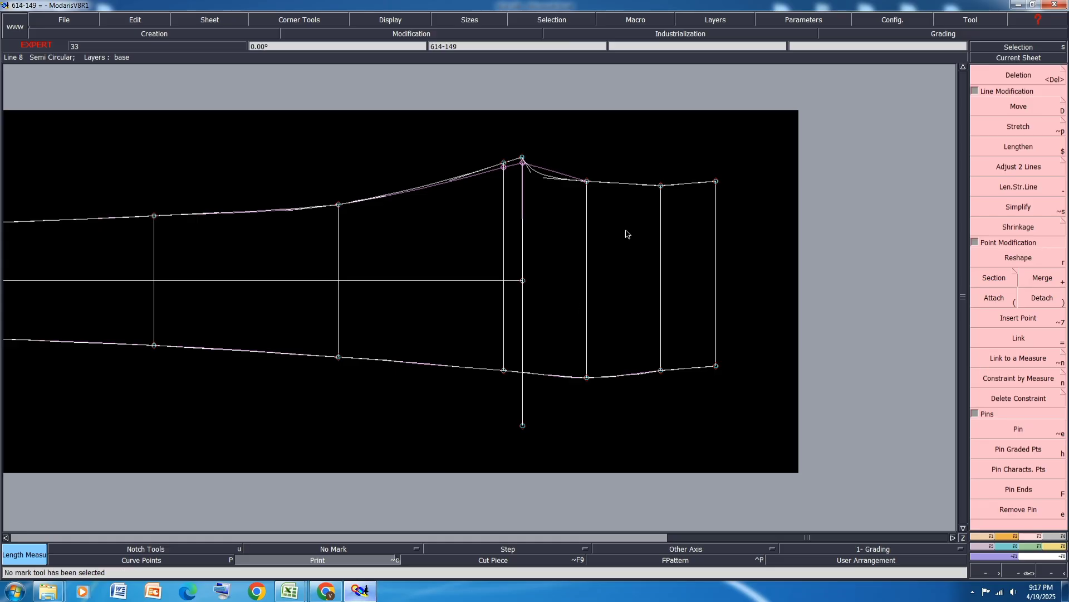
pyautogui.click(589, 241)
pyautogui.click(637, 403)
pyautogui.hotkey('ctrl', 'z')
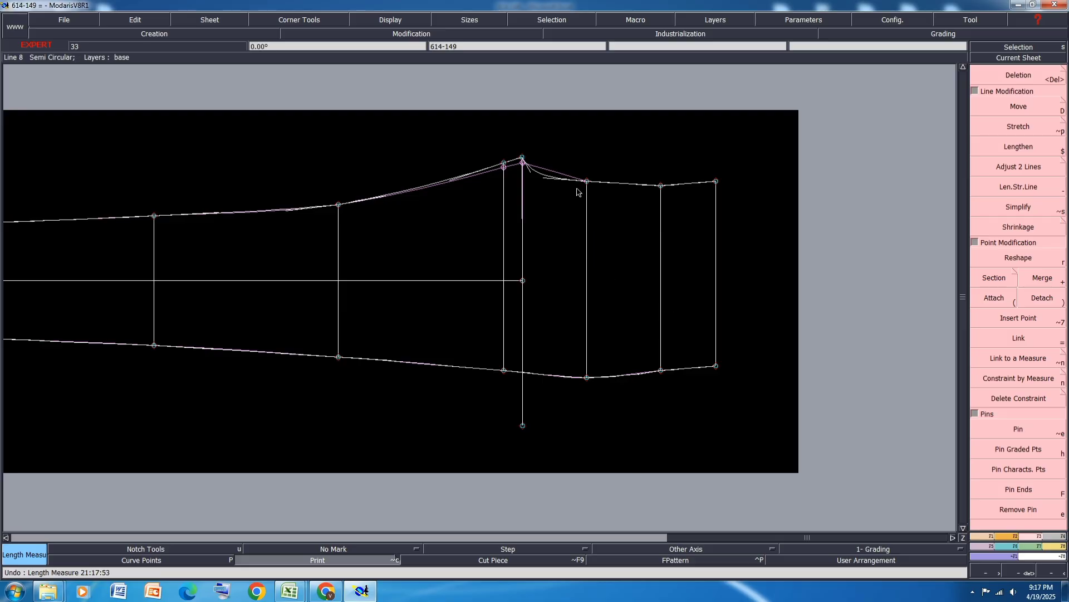
# Place a length measure beside the sixth vertical line and save the model.
pyautogui.click(587, 243)
pyautogui.click(602, 399)
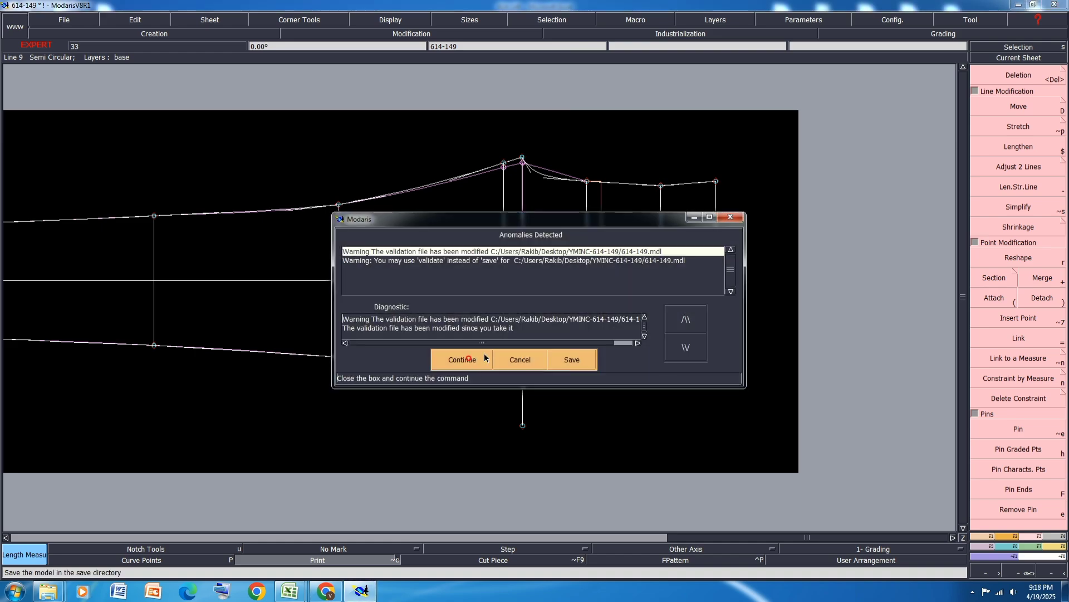
pyautogui.click(461, 358)
# Place a length measure for the front rise along the upper outline from the crotch peak to the waist line.
pyautogui.scroll(1, 585, 159)
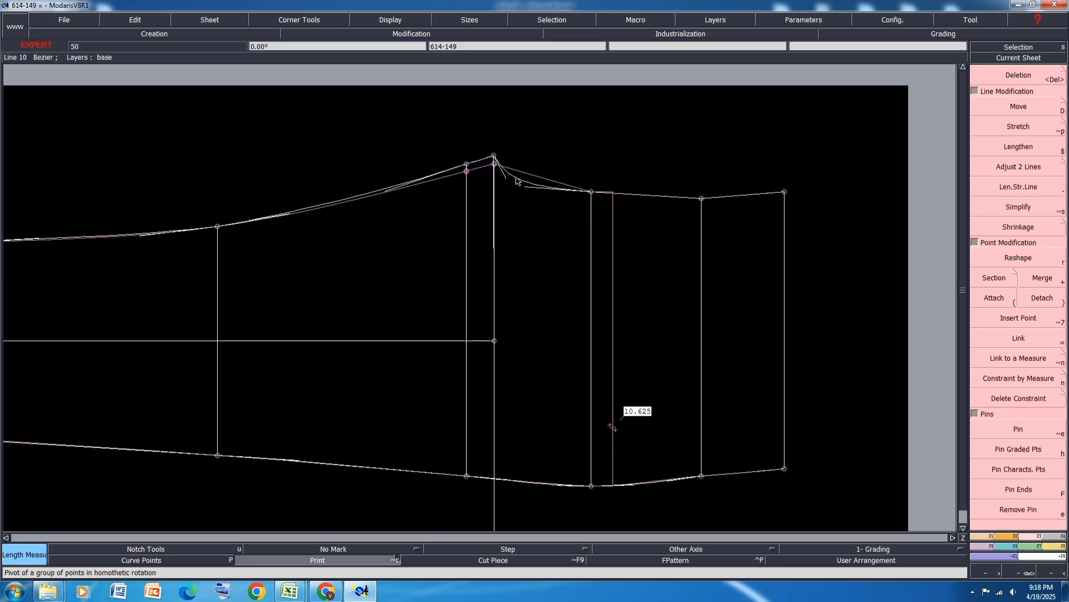
pyautogui.click(515, 179)
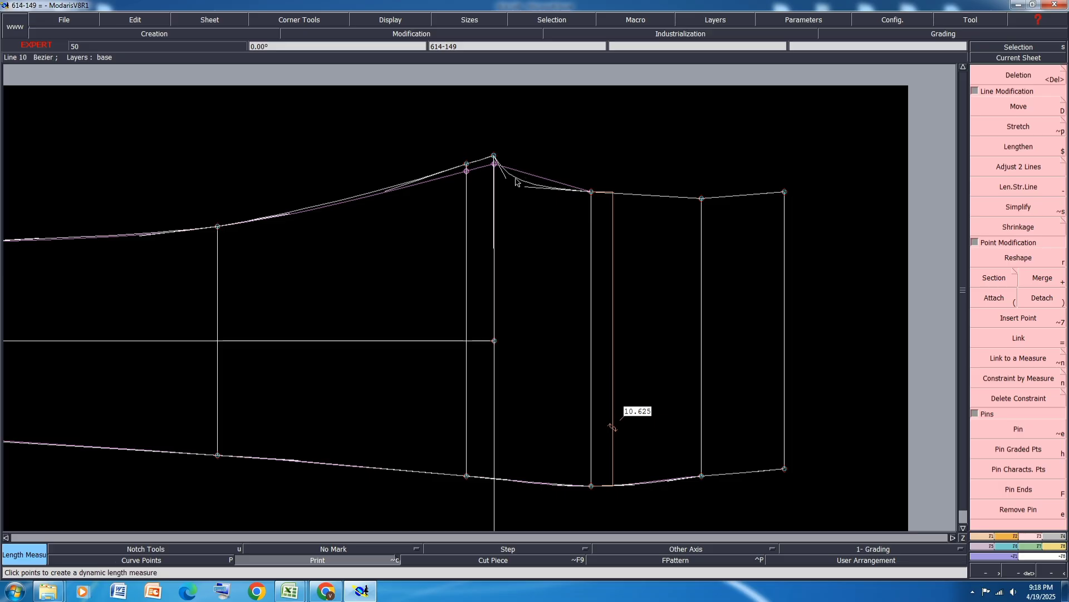
pyautogui.click(646, 160)
pyautogui.hotkey('ctrl', 'z')
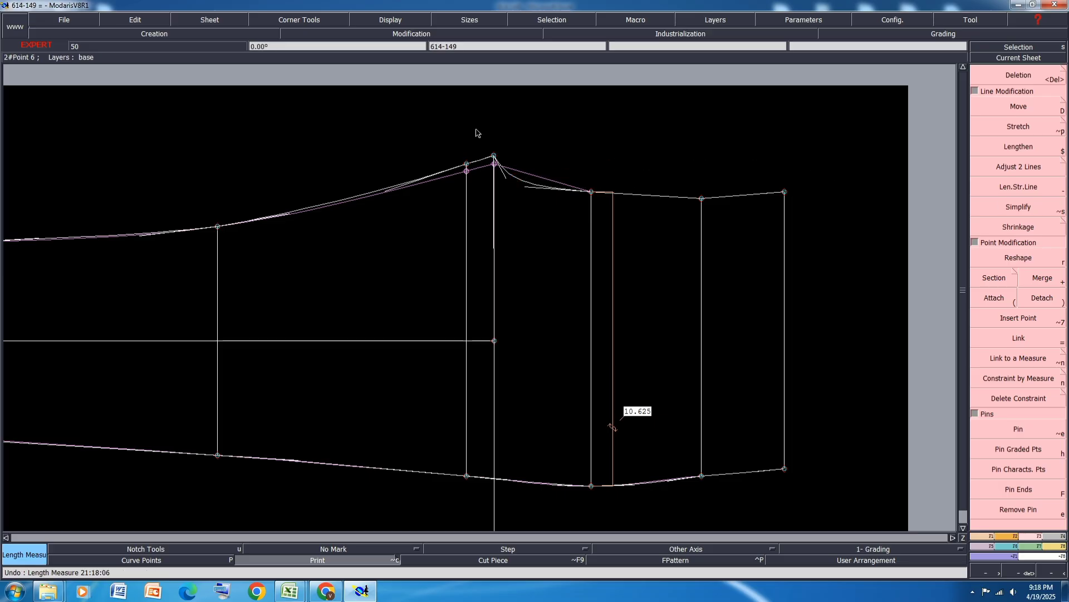
pyautogui.click(530, 192)
pyautogui.click(847, 170)
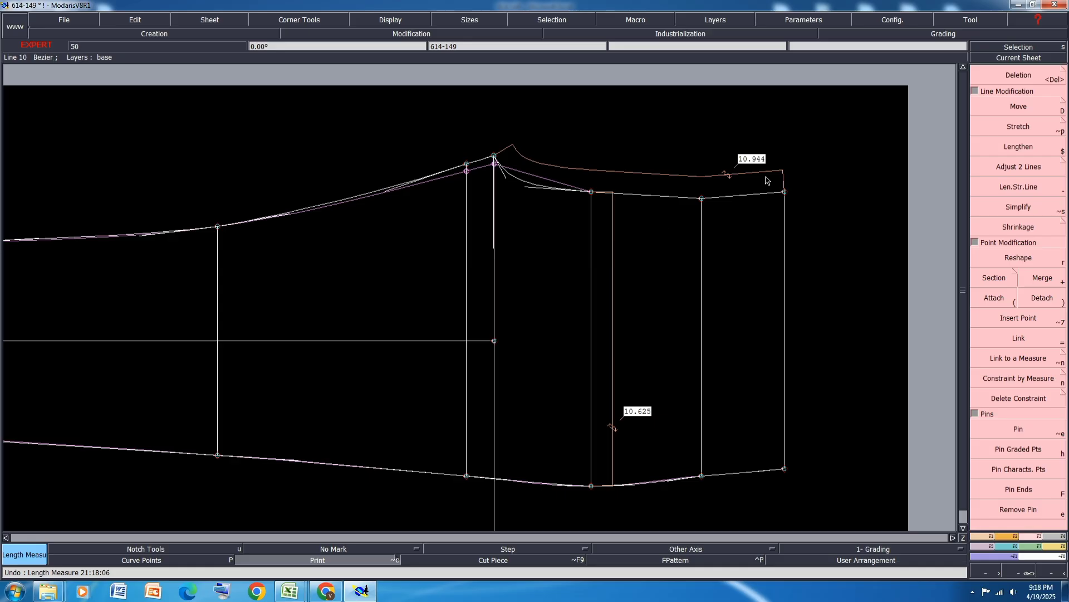
# Consult the size M values in the Excel spec sheet, then measure the inseam along the upper outline up to the crotch peak in Modaris.
pyautogui.moveTo(290, 591)
pyautogui.click(345, 533)
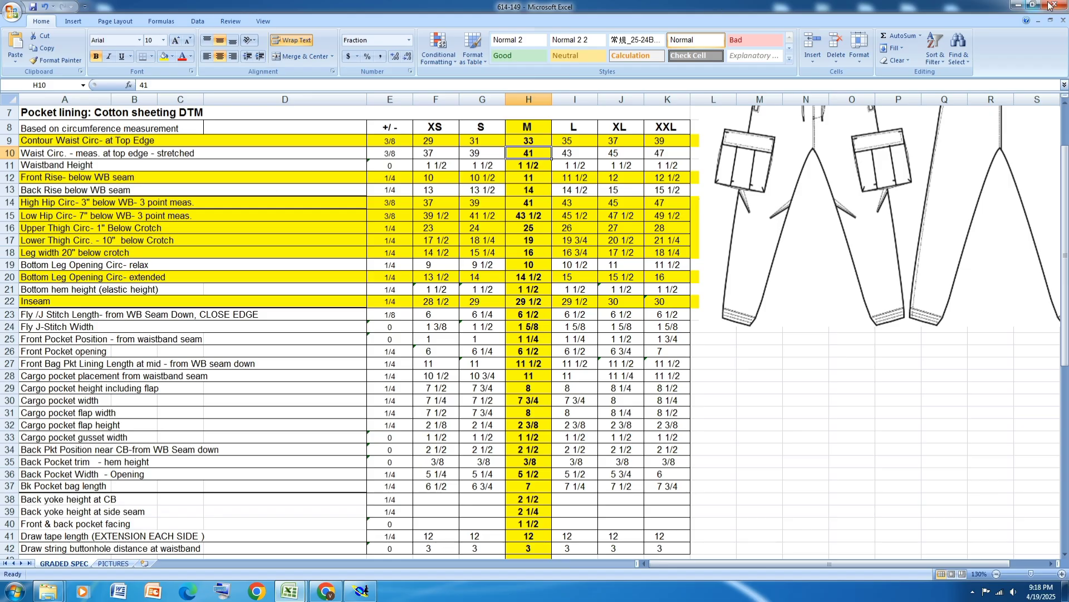
pyautogui.click(1019, 5)
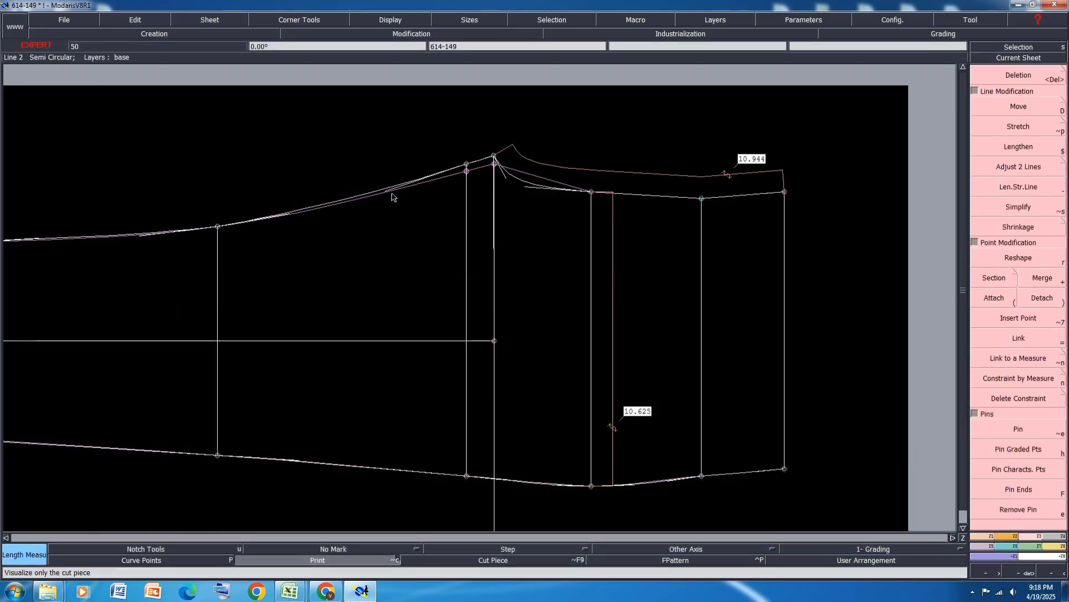
pyautogui.click(334, 202)
pyautogui.click(616, 193)
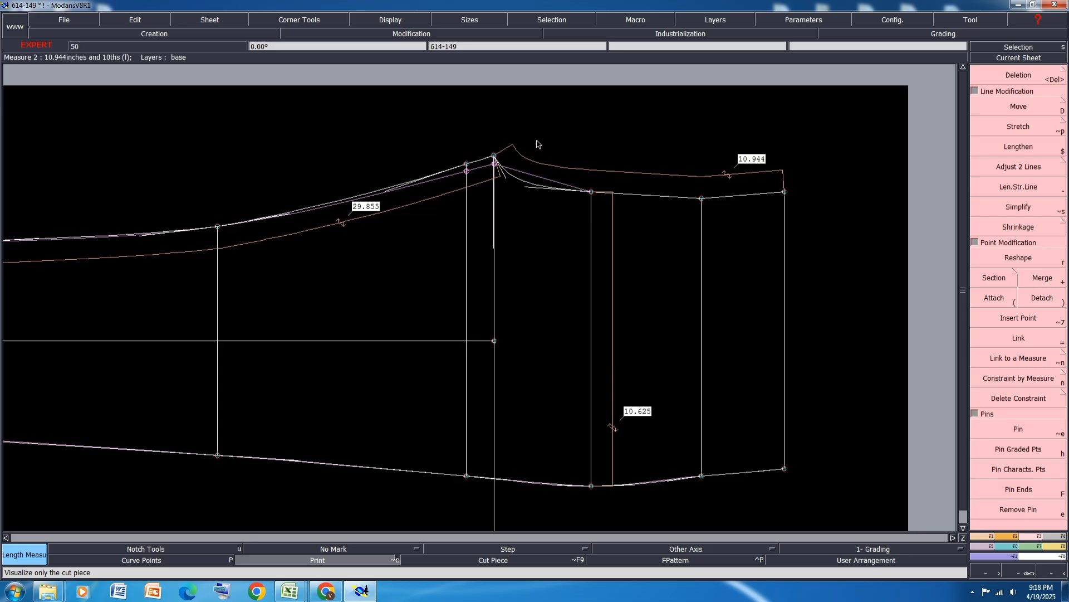
# Select the upper outline points from crotch to waist plus the crotch line points, and shift them -0.455 inches in X.
pyautogui.moveTo(824, 136); pyautogui.dragTo(418, 252)
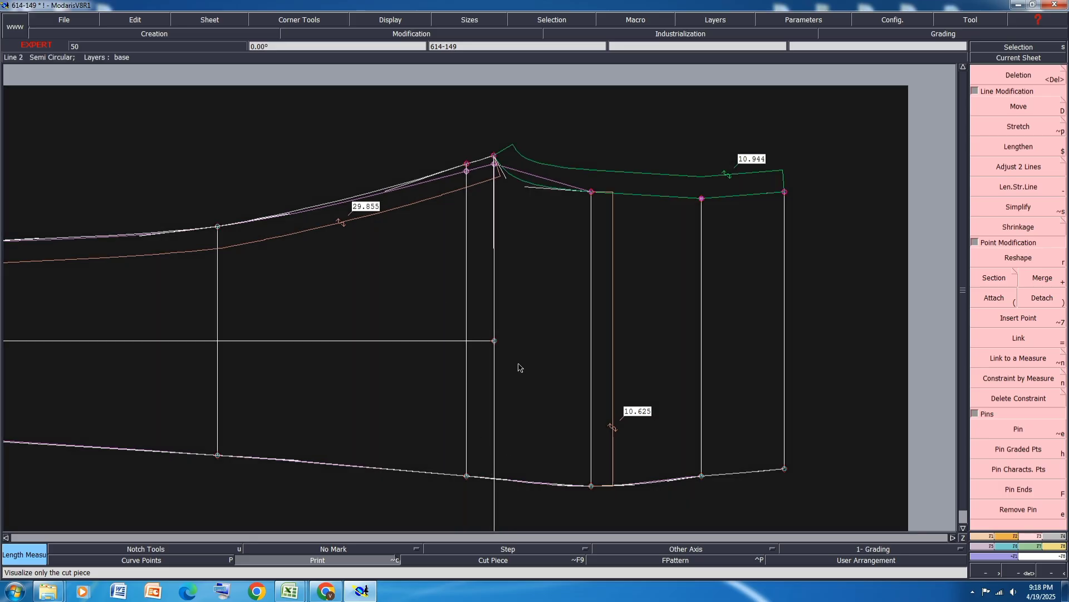
pyautogui.scroll(-1, 517, 331)
pyautogui.moveTo(518, 310); pyautogui.dragTo(461, 485)
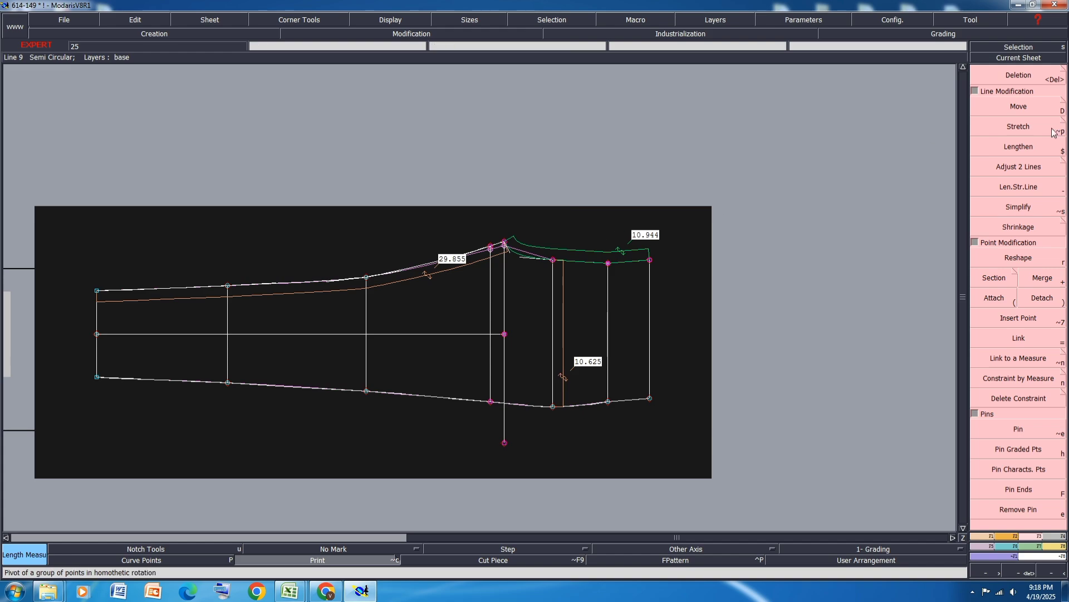
pyautogui.click(1036, 106)
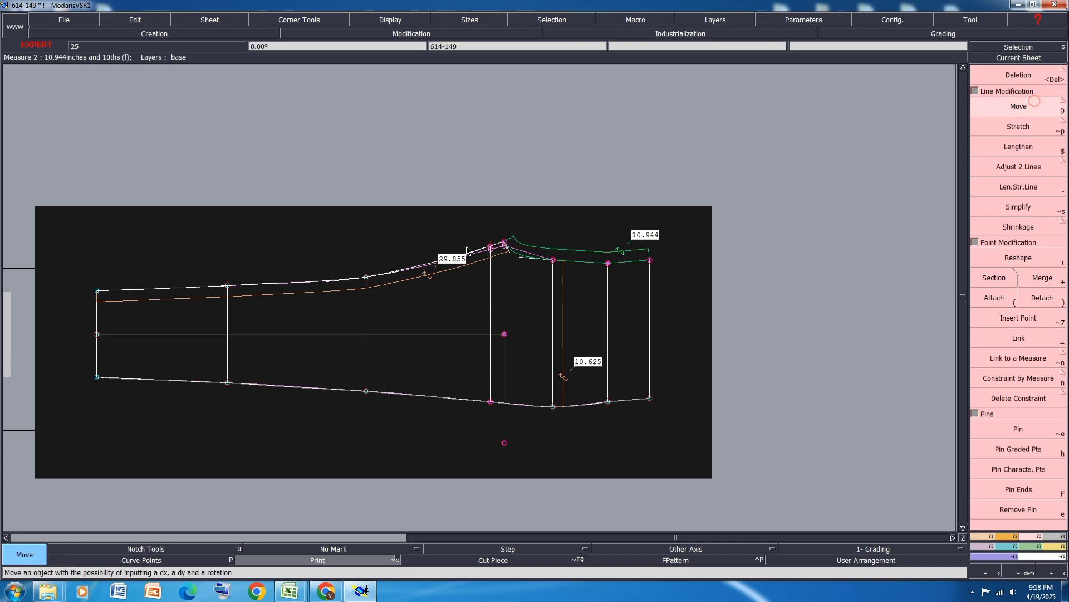
pyautogui.click(505, 244)
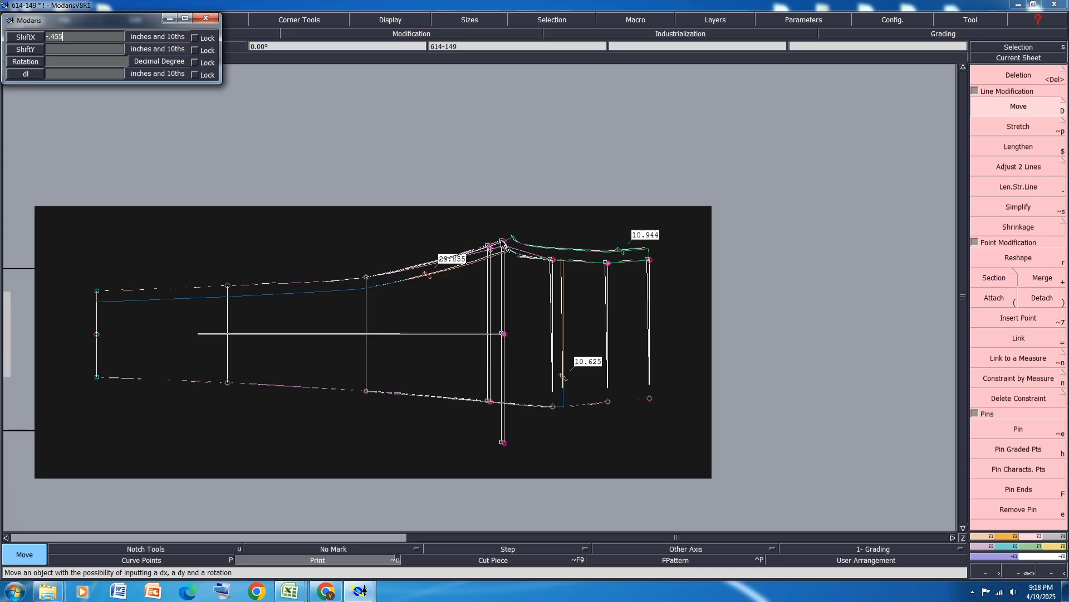
pyautogui.press('Return')
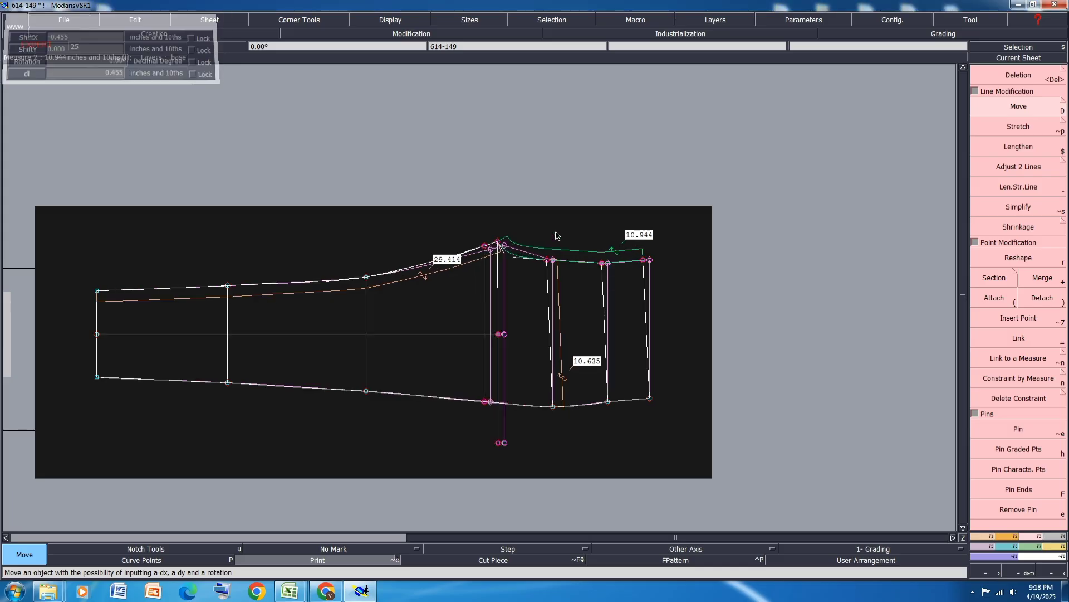
# Nudge the crotch peak point slightly upward.
pyautogui.scroll(2, 557, 236)
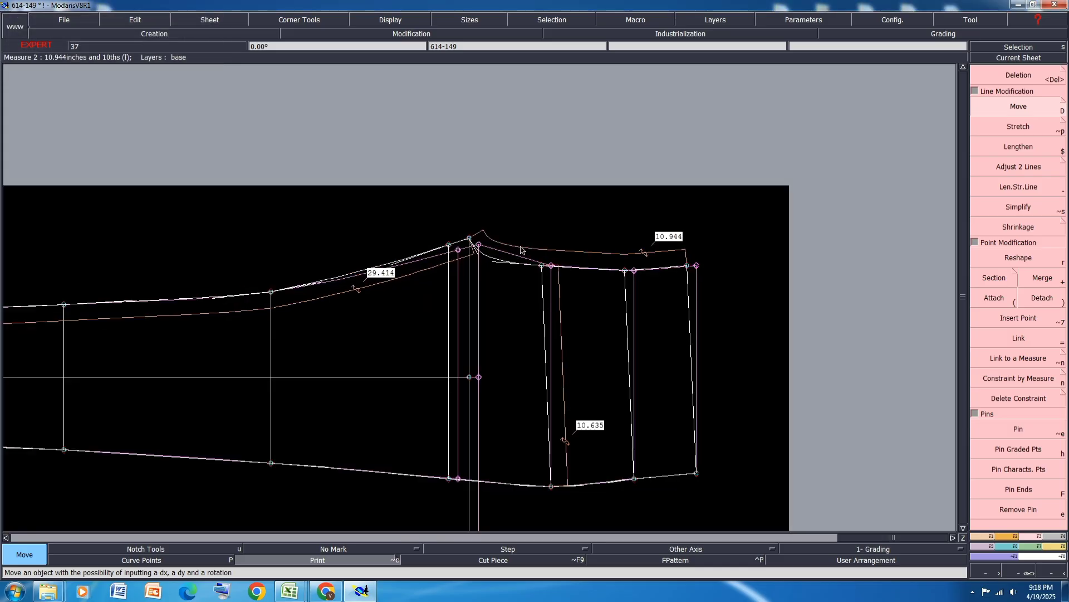
pyautogui.scroll(3, 415, 278)
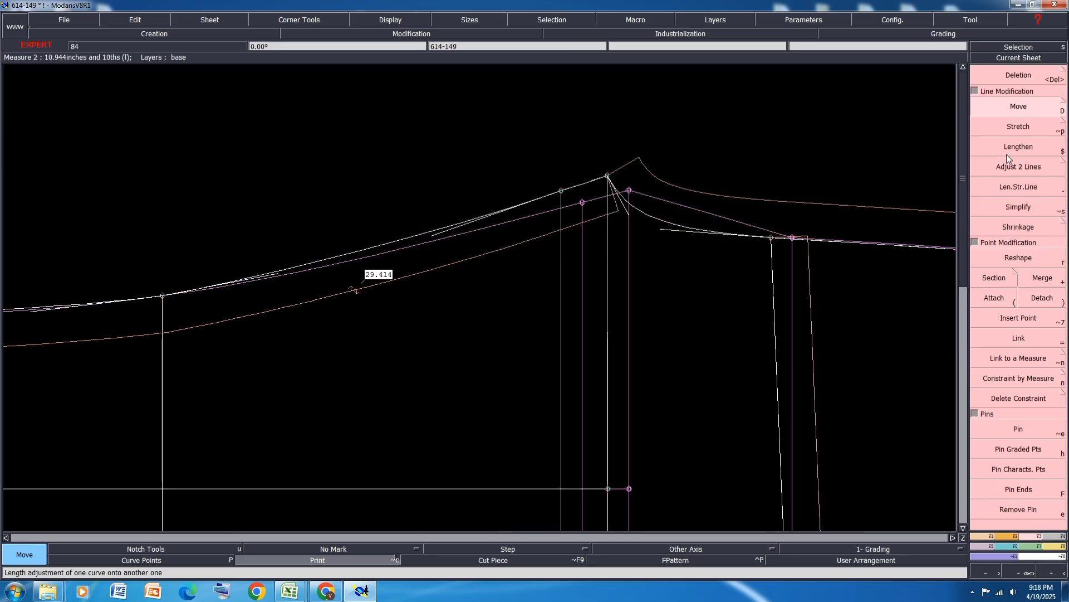
pyautogui.scroll(2, 605, 178)
pyautogui.click(592, 164)
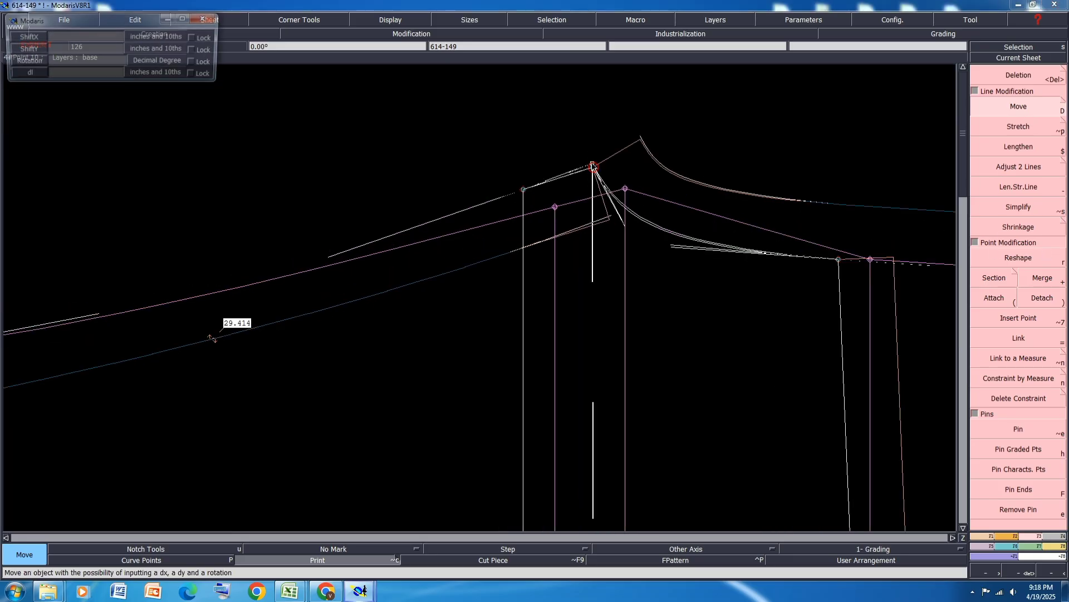
pyautogui.click(592, 163)
pyautogui.scroll(-5, 569, 156)
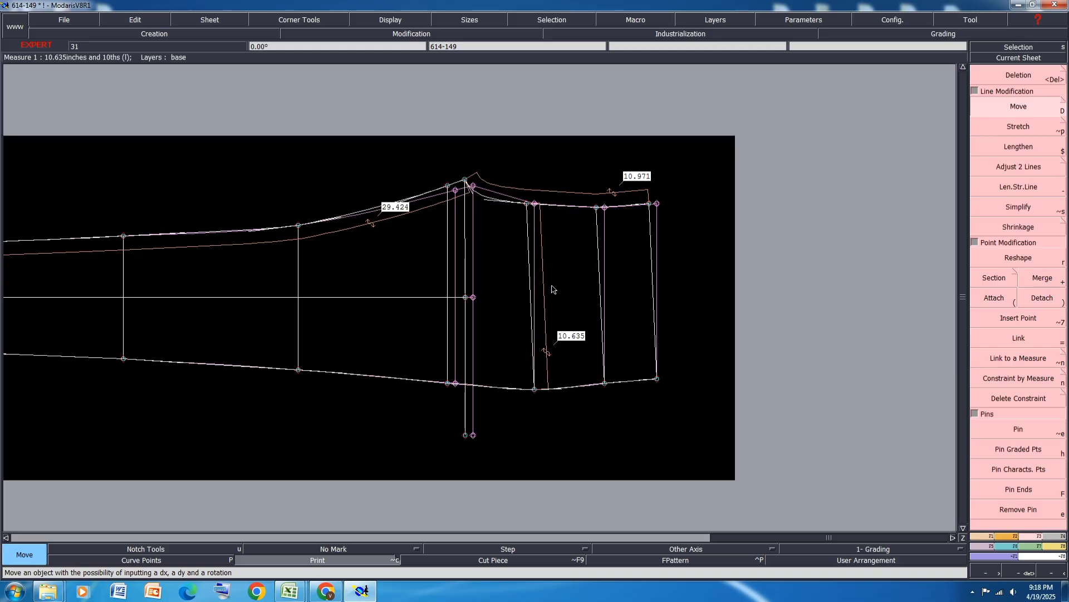
# Hide the reference print of the previous outlines and save the model.
pyautogui.click(266, 559)
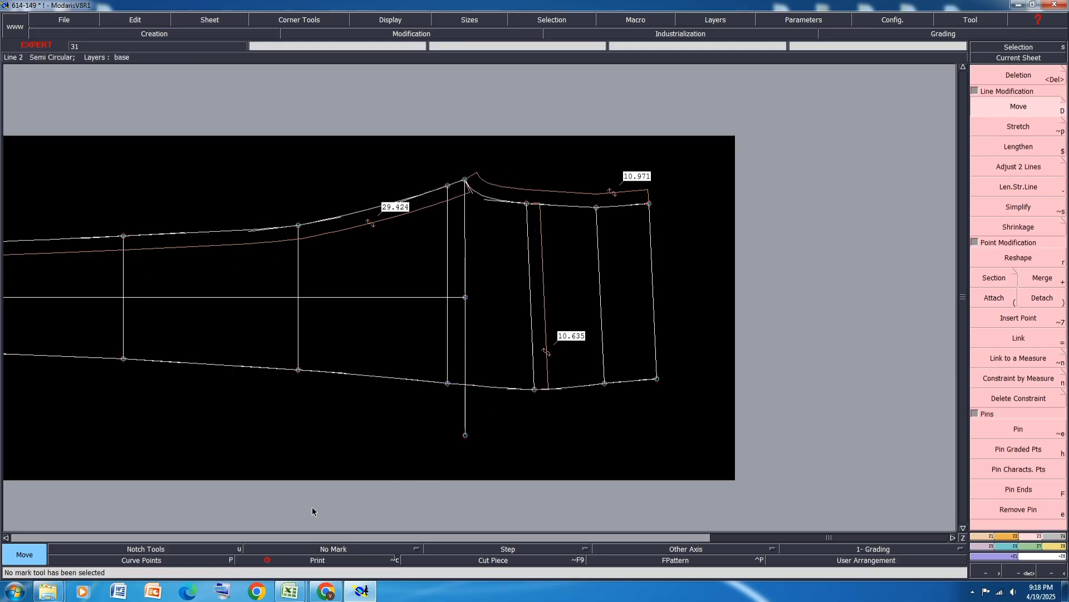
pyautogui.scroll(2, 696, 214)
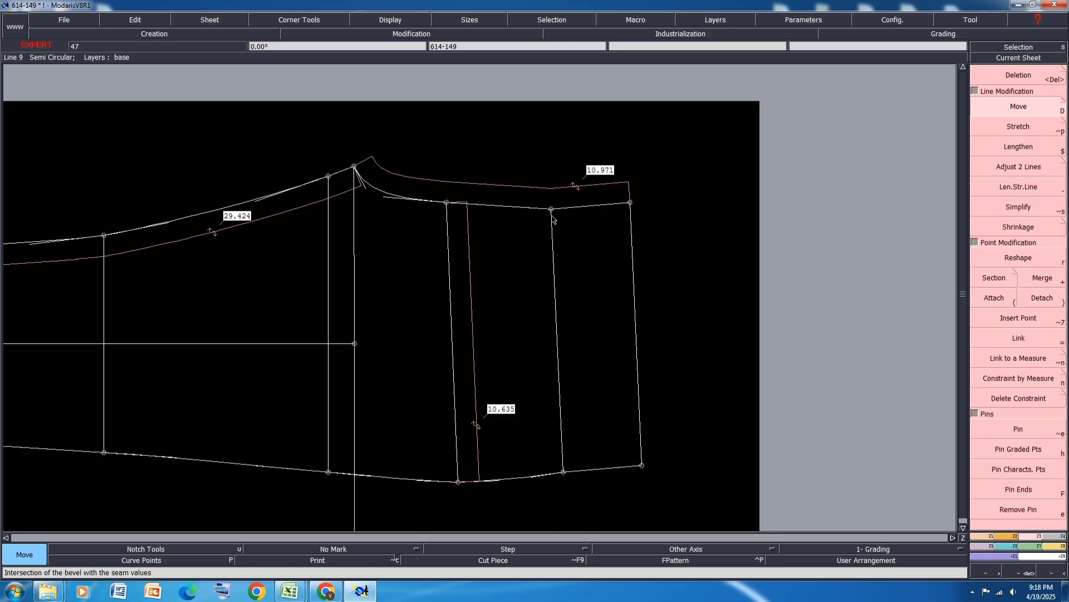
pyautogui.hotkey('ctrl', 's')
pyautogui.click(394, 360)
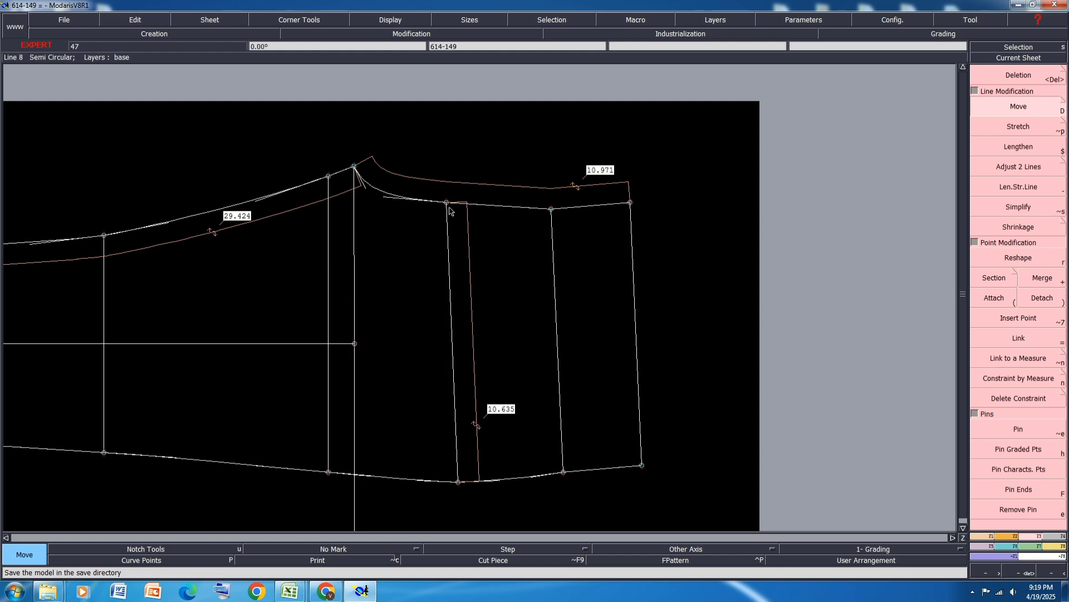
# Align the upper and lower waist points horizontally with the neighbouring high hip points, and save the model.
pyautogui.press('a')
pyautogui.click(550, 209)
pyautogui.click(630, 204)
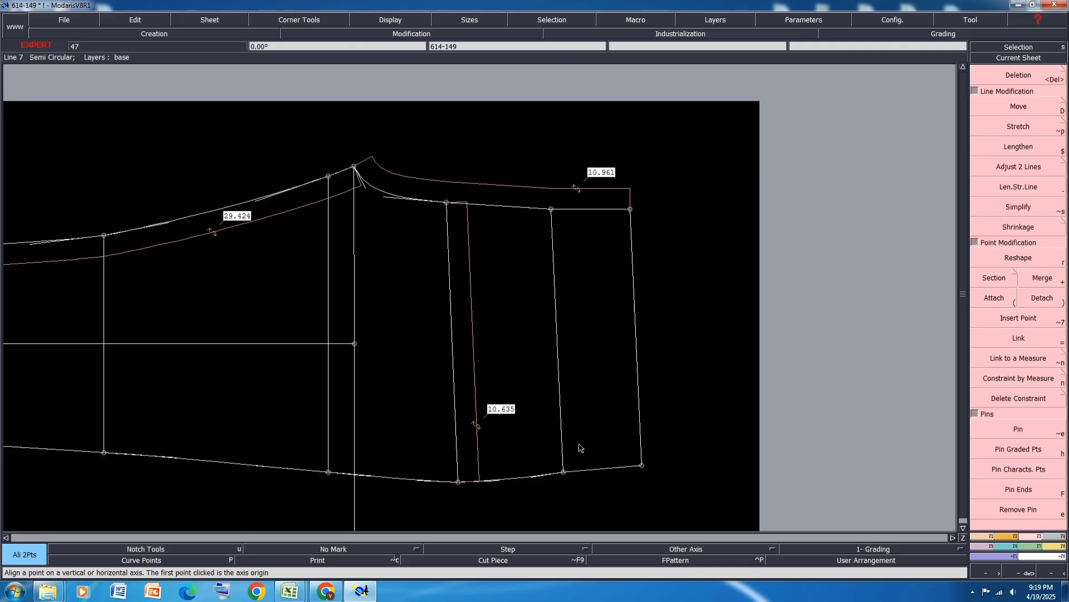
pyautogui.click(564, 472)
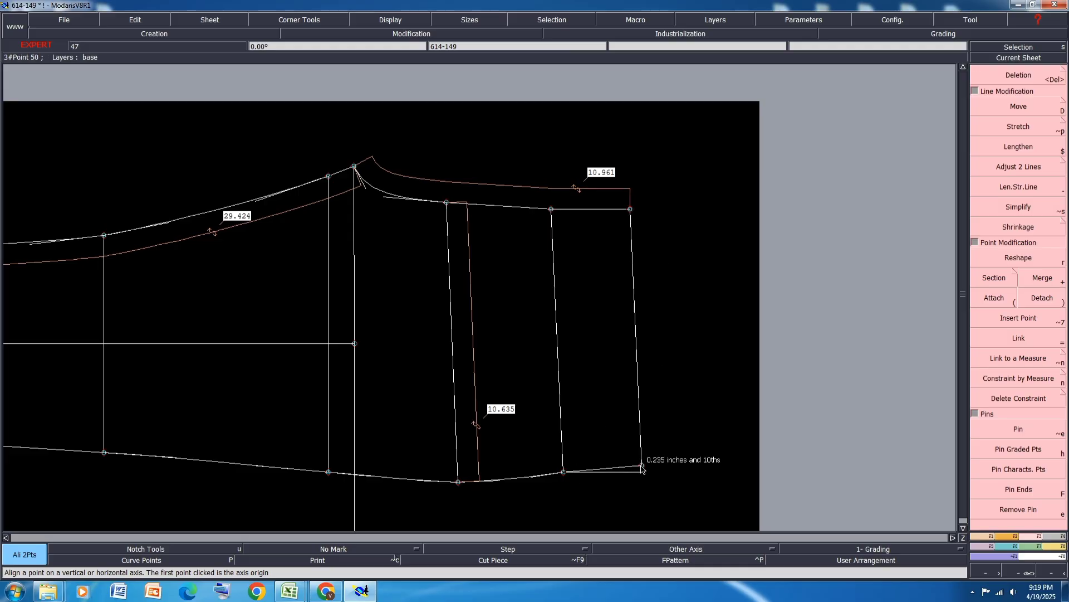
pyautogui.click(642, 467)
pyautogui.hotkey('ctrl', 's')
pyautogui.click(465, 358)
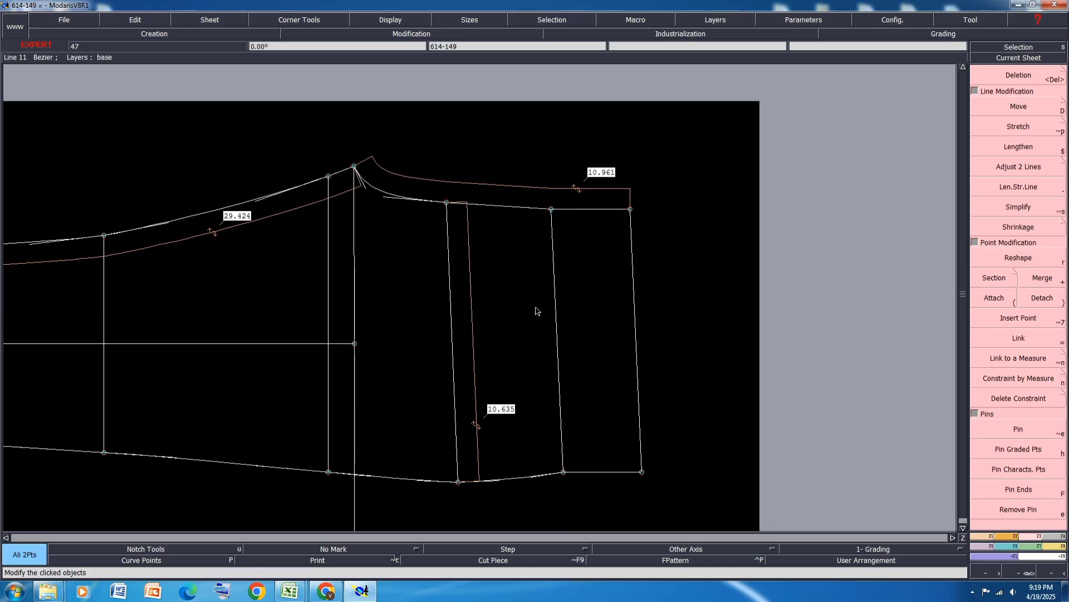
pyautogui.press('l')
pyautogui.click(557, 298)
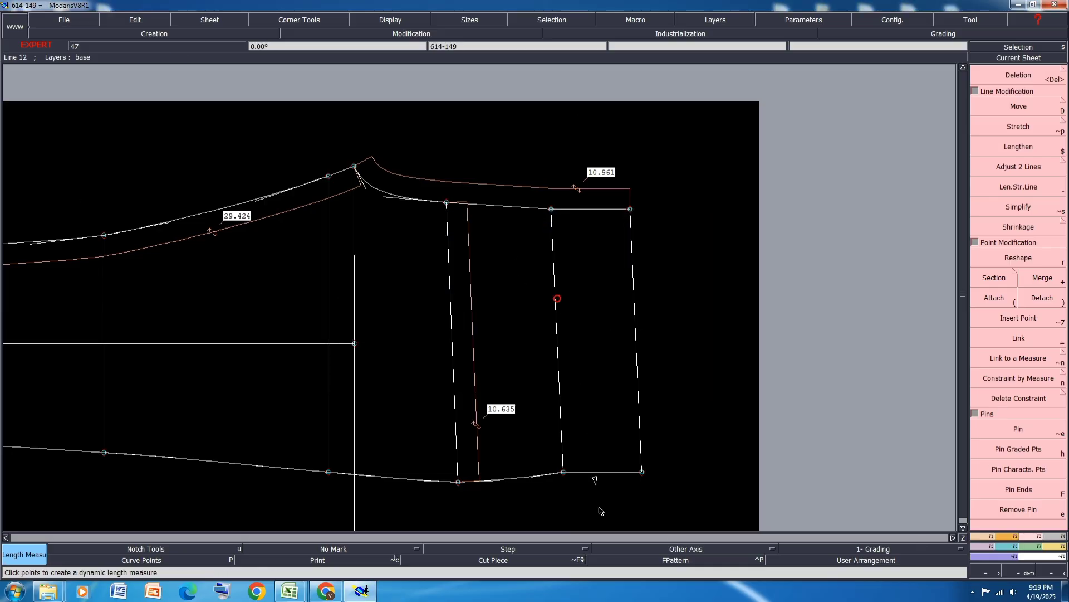
pyautogui.click(614, 476)
pyautogui.hotkey('ctrl', 'z')
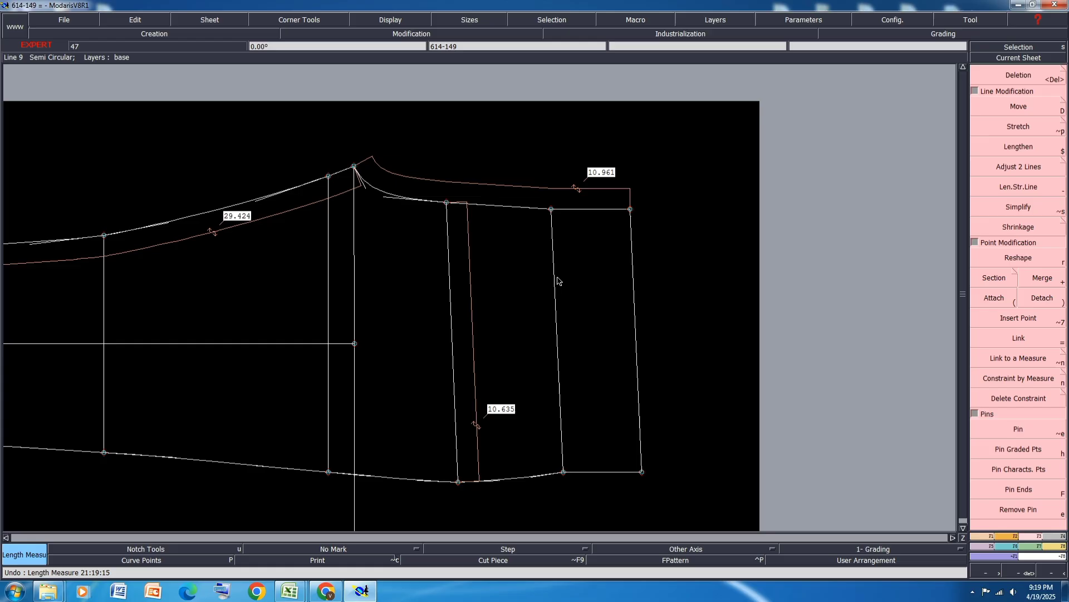
# Place length measures beside the high hip line and the waist line.
pyautogui.click(551, 218)
pyautogui.click(579, 501)
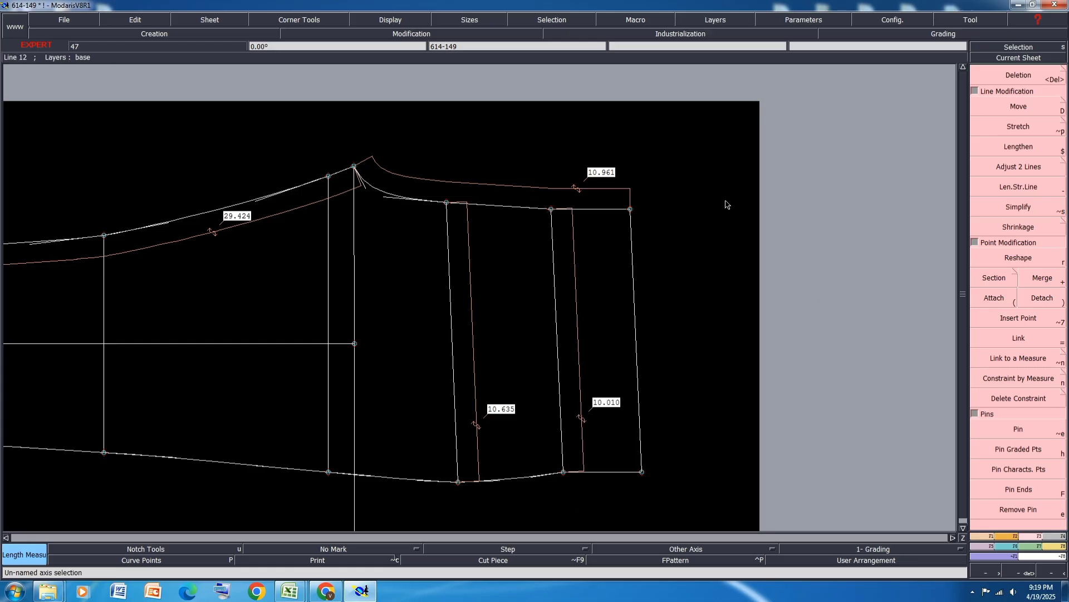
pyautogui.click(634, 214)
pyautogui.click(652, 491)
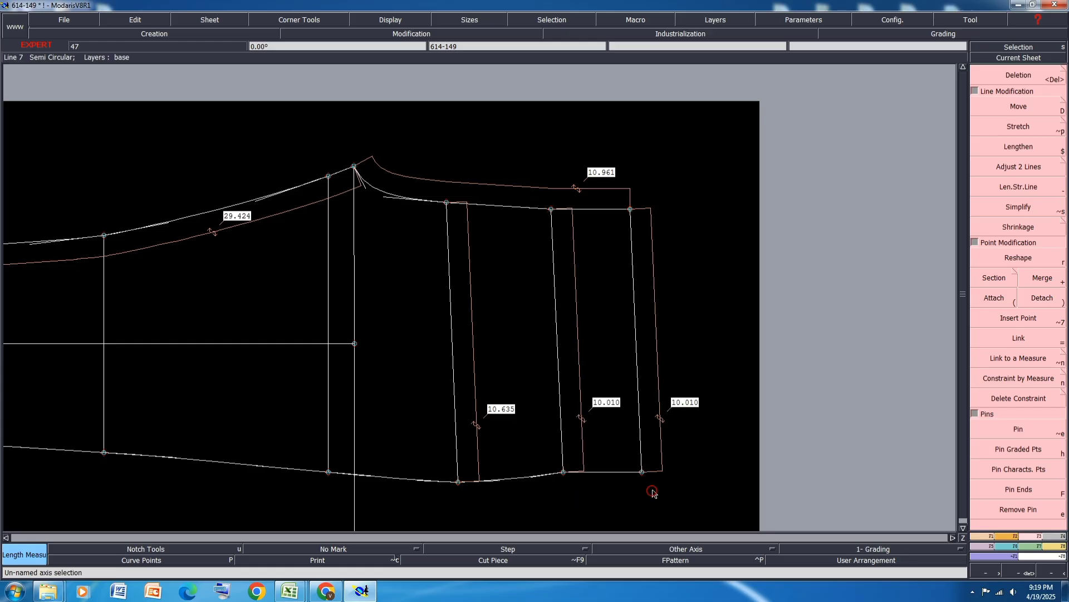
# Move the lower waist point vertically with no X shift so the waist line measures 10.000 inches.
pyautogui.press('d')
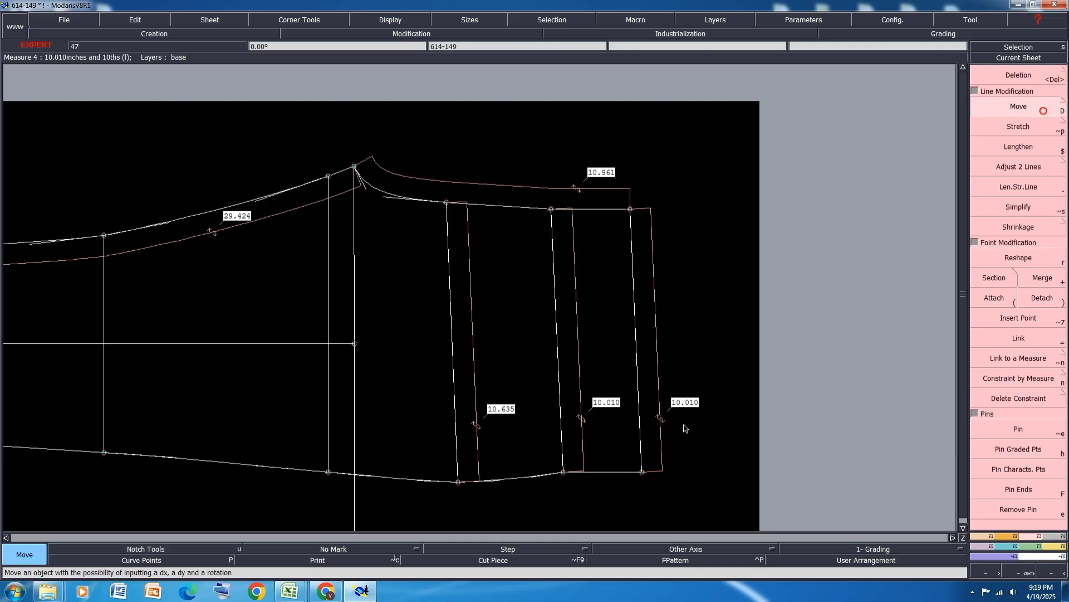
pyautogui.click(642, 471)
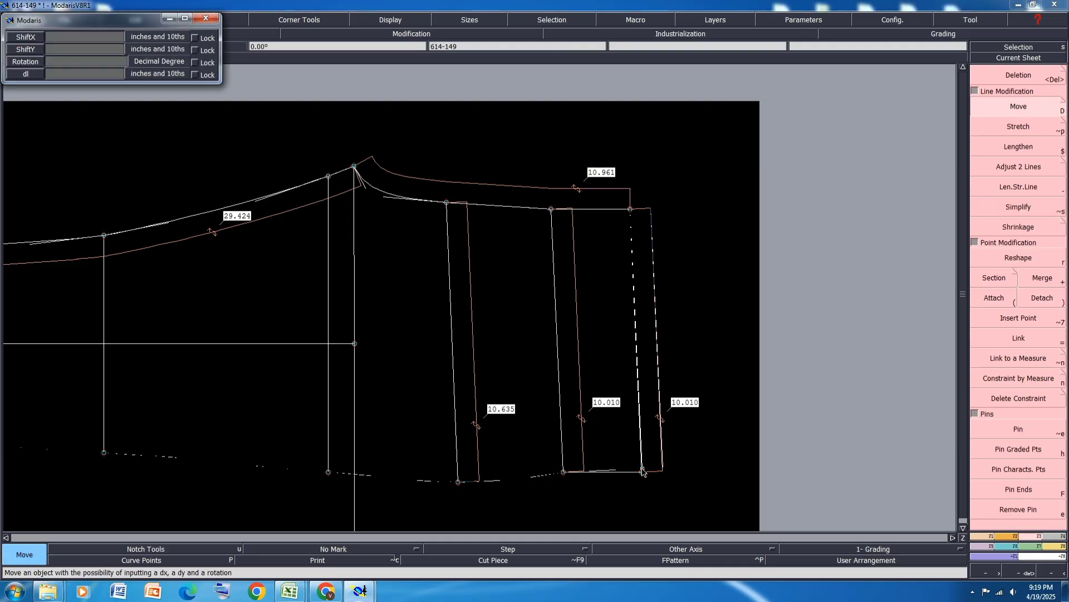
pyautogui.write('0')
pyautogui.press('Return')
pyautogui.press('BackSpace')
pyautogui.press('Return')
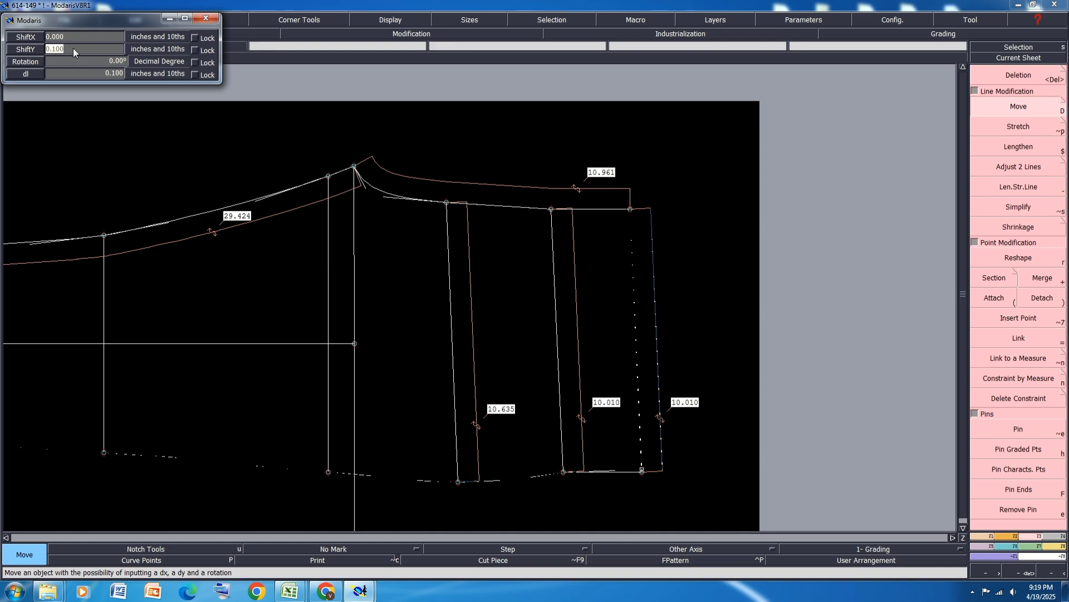
pyautogui.press('Return')
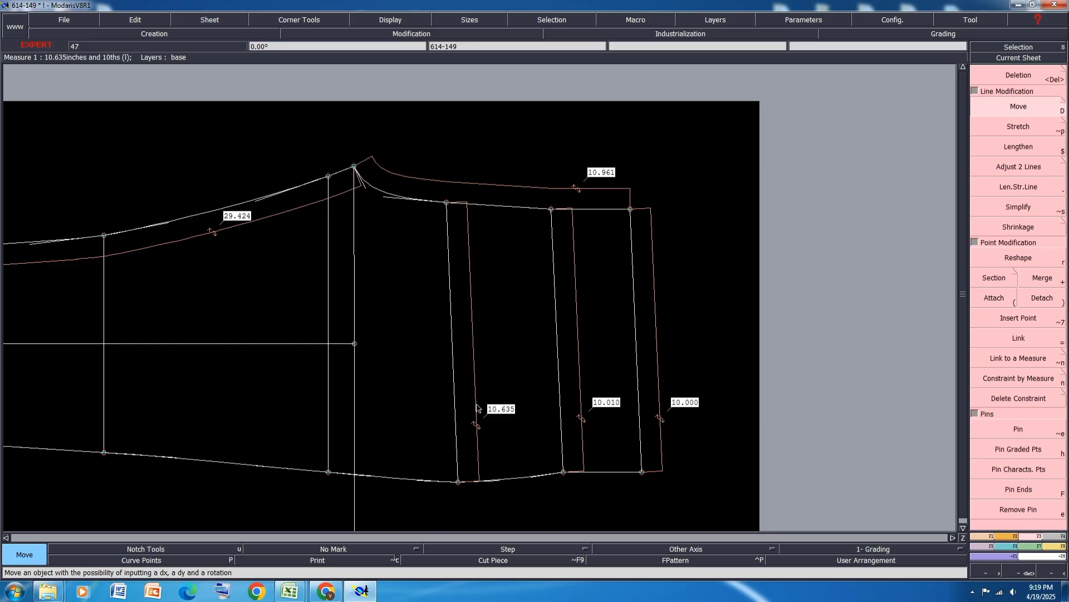
# Move the upper end point of the hip line by 0 in X and -0.010 inches in Y.
pyautogui.click(446, 204)
pyautogui.press('BackSpace')
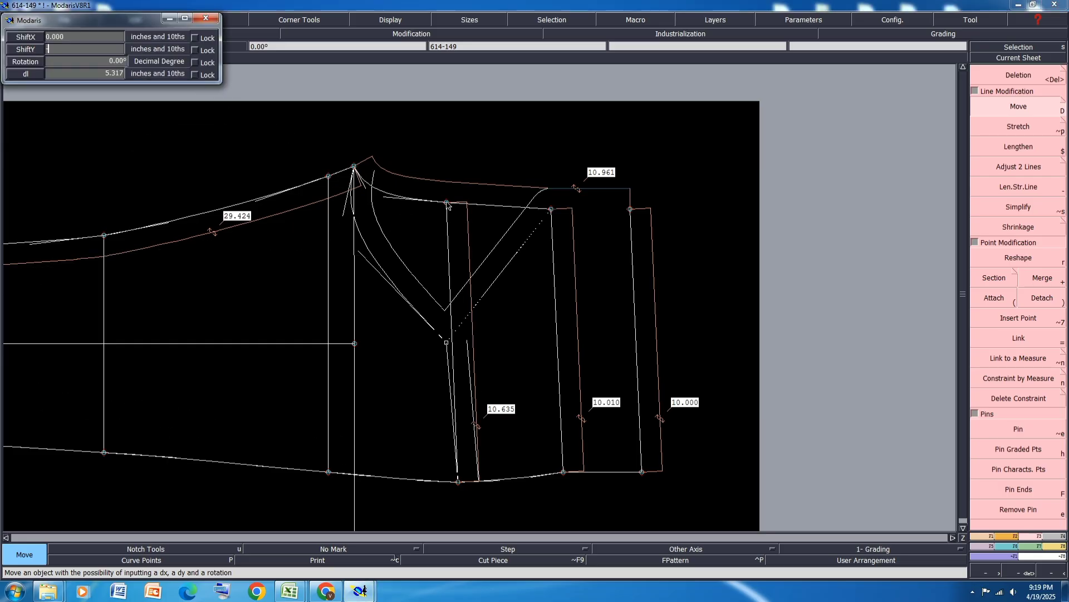
pyautogui.write('-.010')
pyautogui.press('Return')
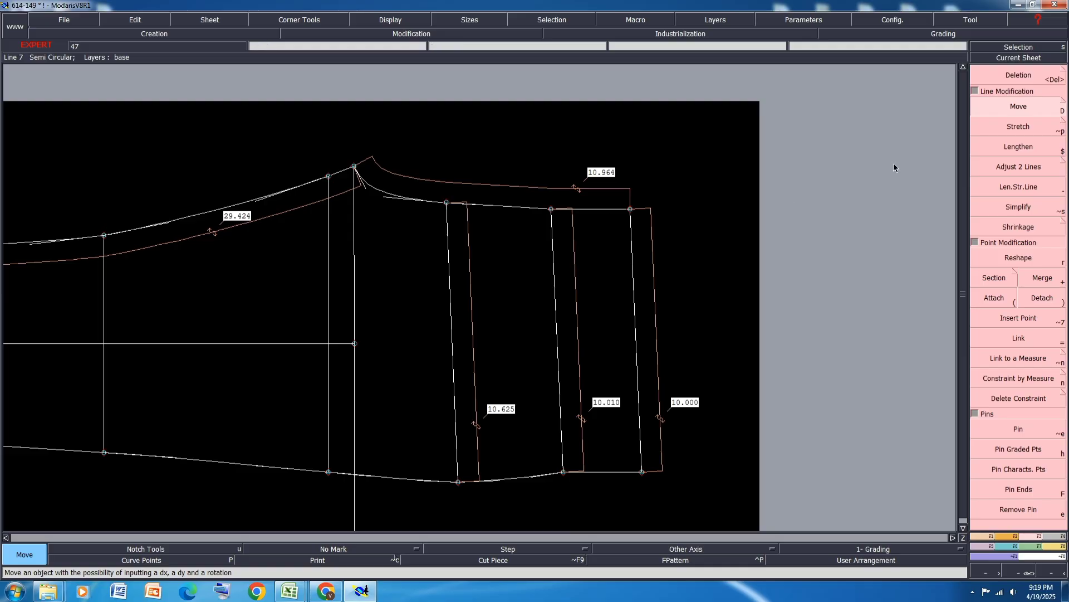
# Select the lower end points of the hip, high hip and waist lines and shift them 0.25 inches in X twice, with no Y shift.
pyautogui.moveTo(710, 369); pyautogui.dragTo(445, 509)
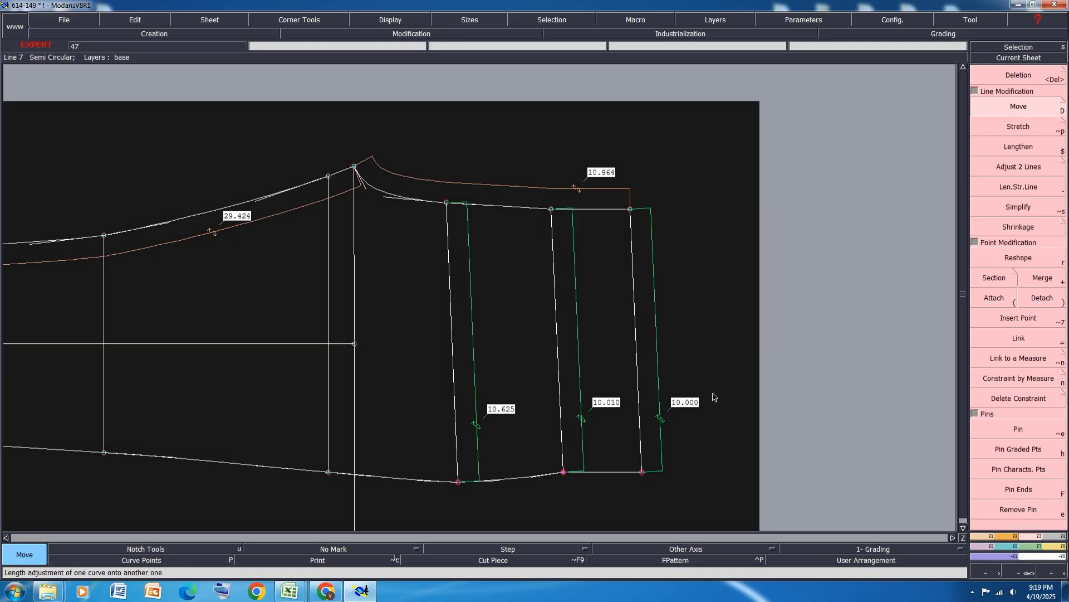
pyautogui.click(641, 473)
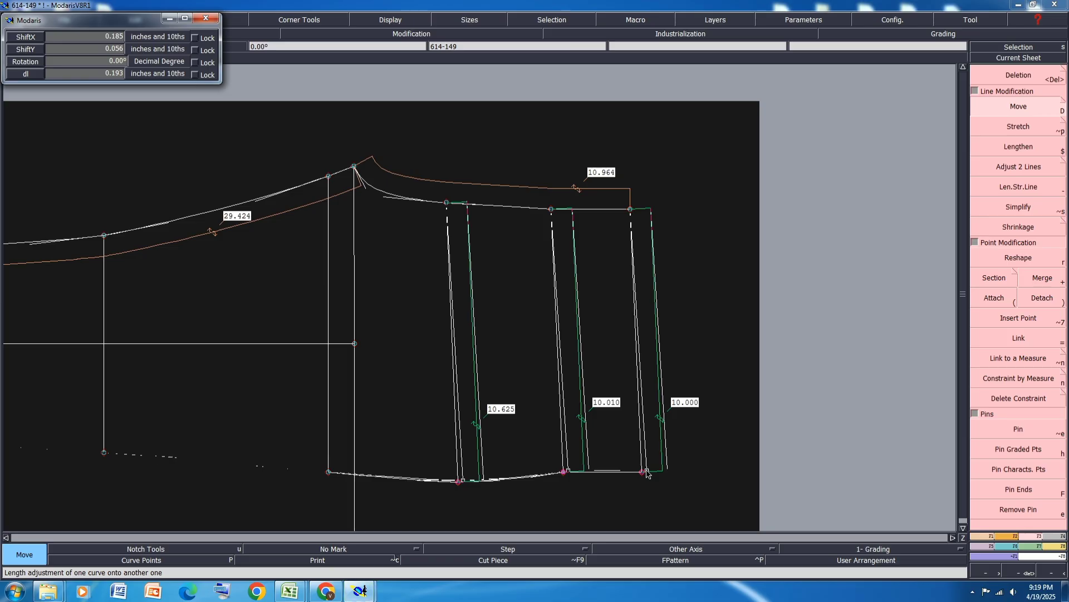
pyautogui.press('Down')
pyautogui.write('.25')
pyautogui.press('Down')
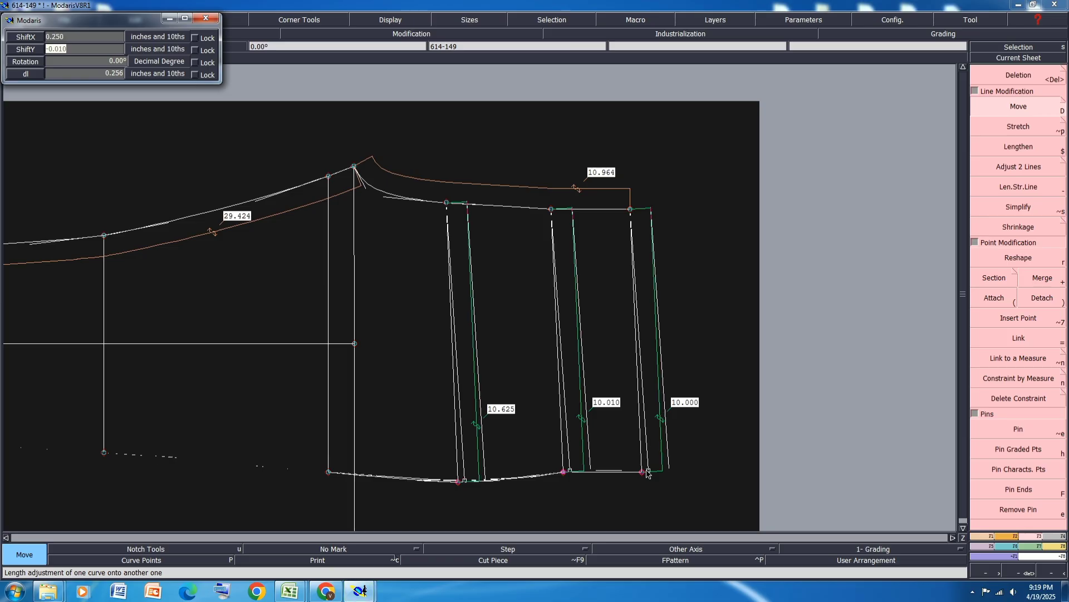
pyautogui.write('0')
pyautogui.press('Return')
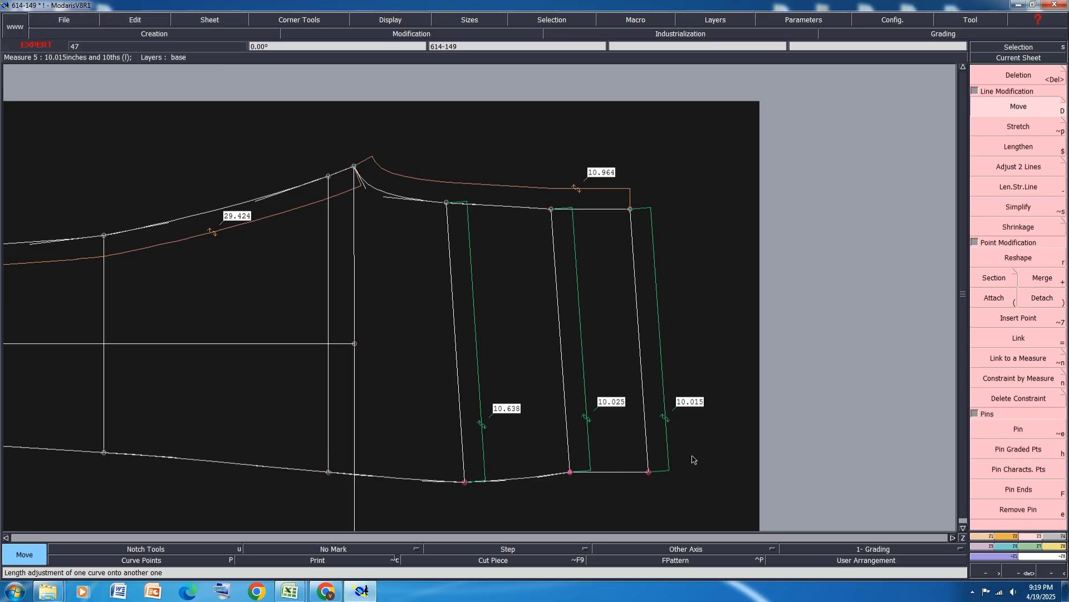
pyautogui.click(462, 486)
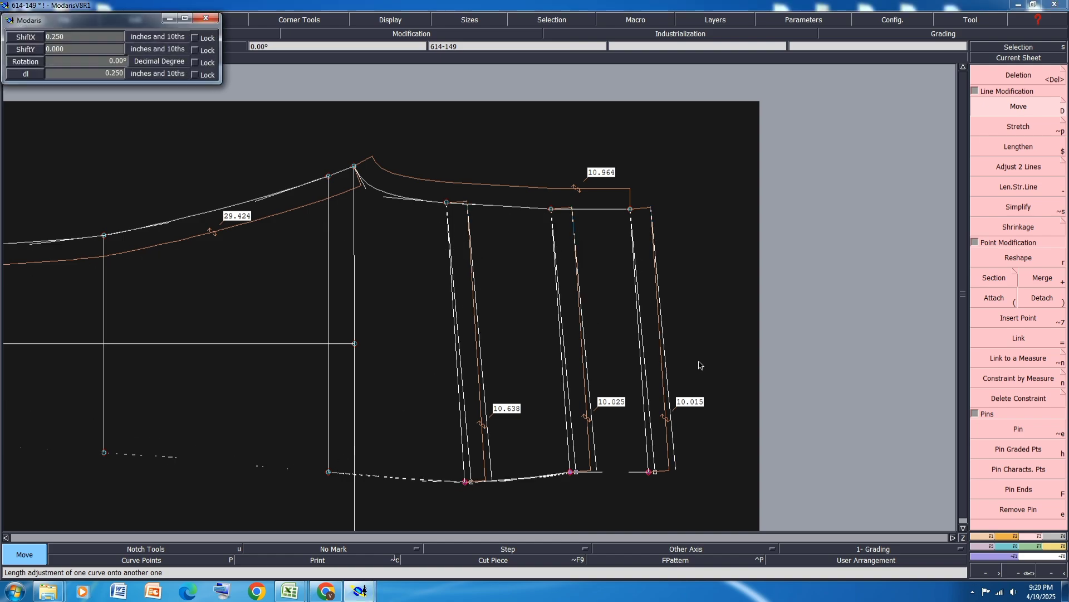
pyautogui.press('Return')
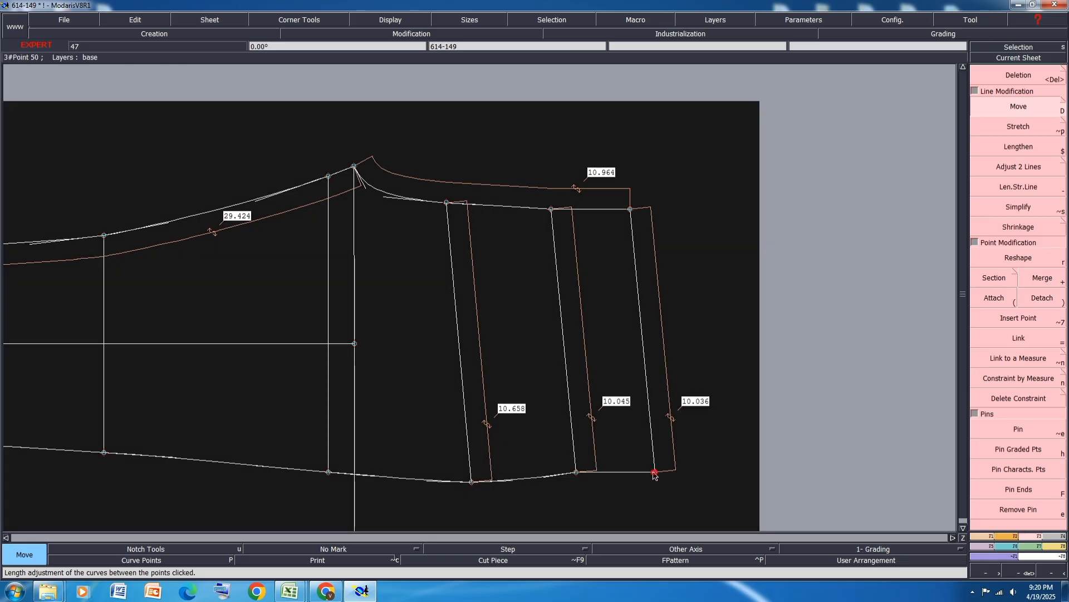
# Move the lower waist point by 0 in X and 0.036 inches in Y.
pyautogui.click(655, 474)
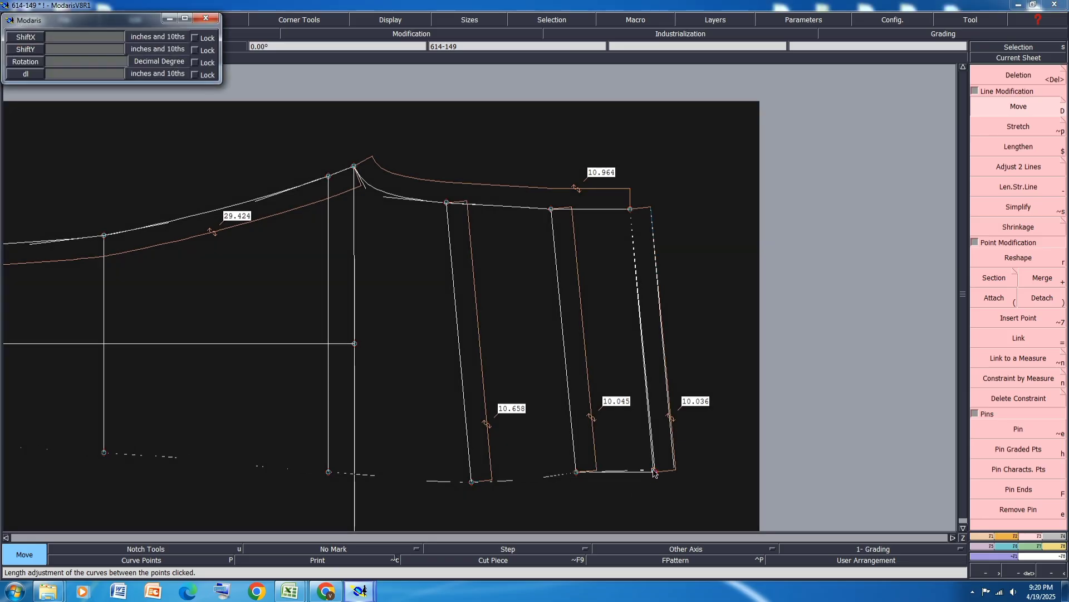
pyautogui.press('Tab')
pyautogui.write('.0')
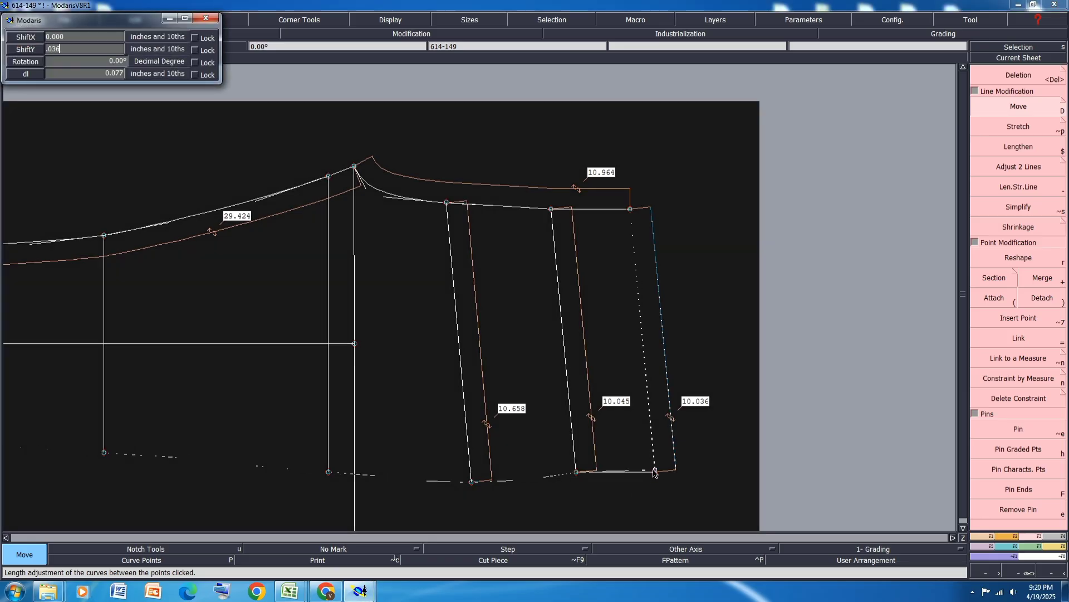
pyautogui.write('36')
pyautogui.press('Return')
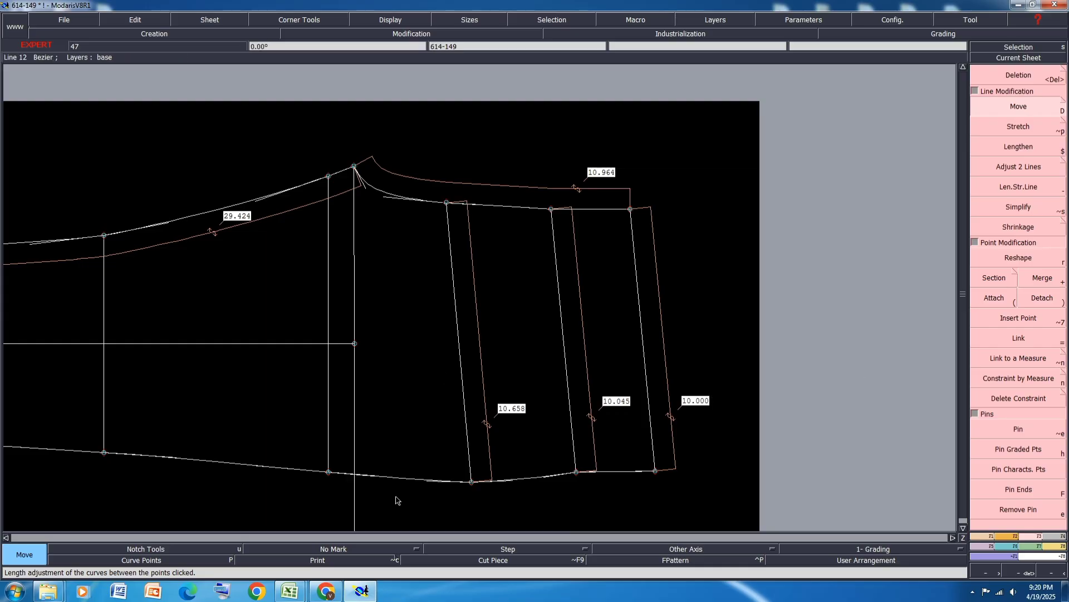
# Move the lower end point of the hip line by 0 in X and 0.03 inches in Y.
pyautogui.click(471, 482)
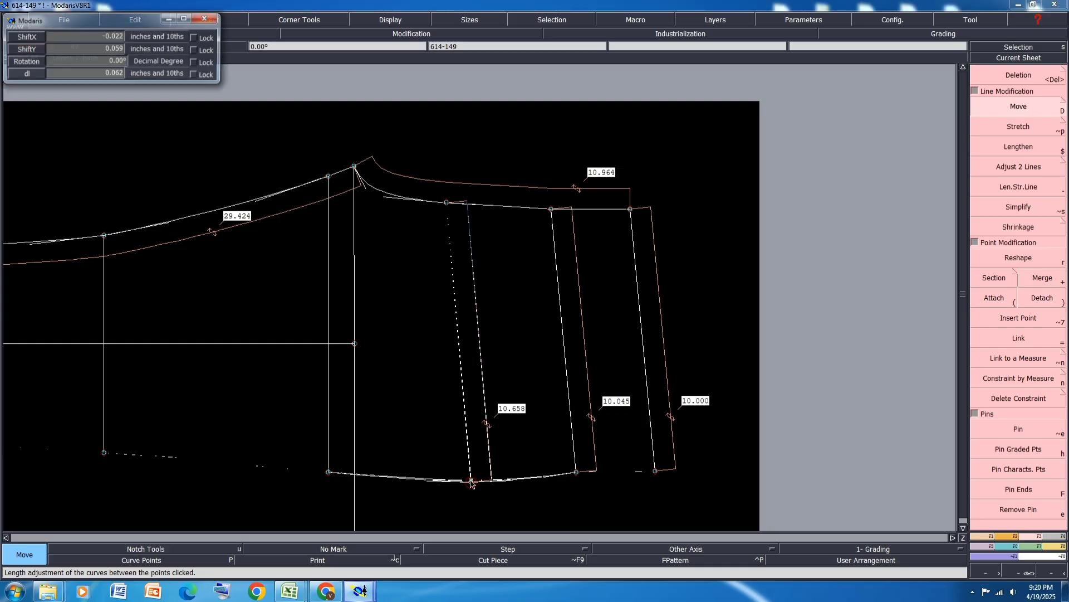
pyautogui.write('0')
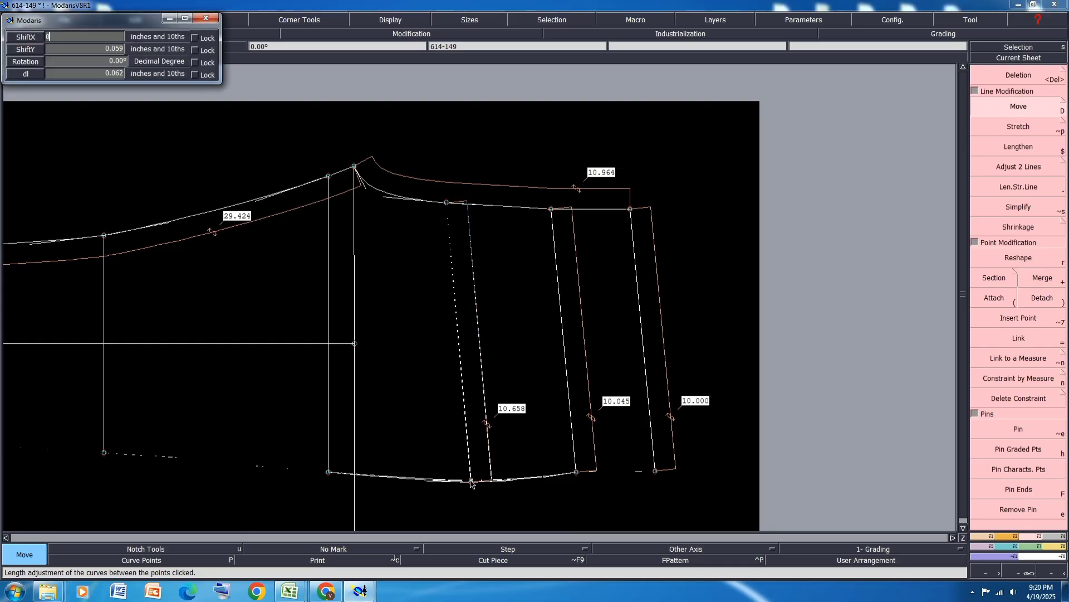
pyautogui.press('Tab')
pyautogui.press('BackSpace')
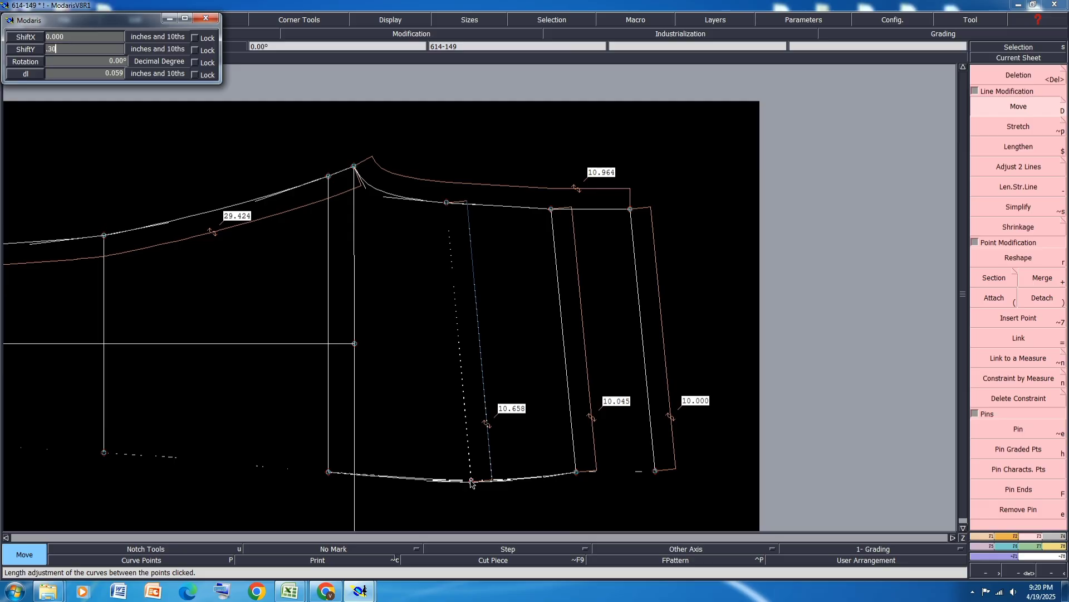
pyautogui.write('.30')
pyautogui.press('Return')
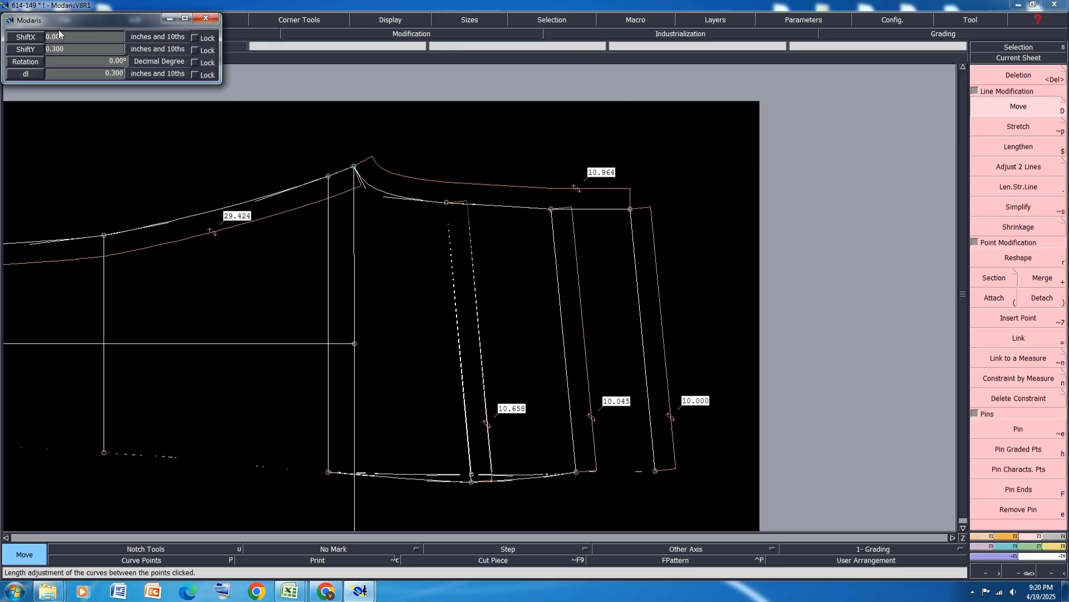
pyautogui.click(61, 51)
pyautogui.write('.03')
pyautogui.press('Return')
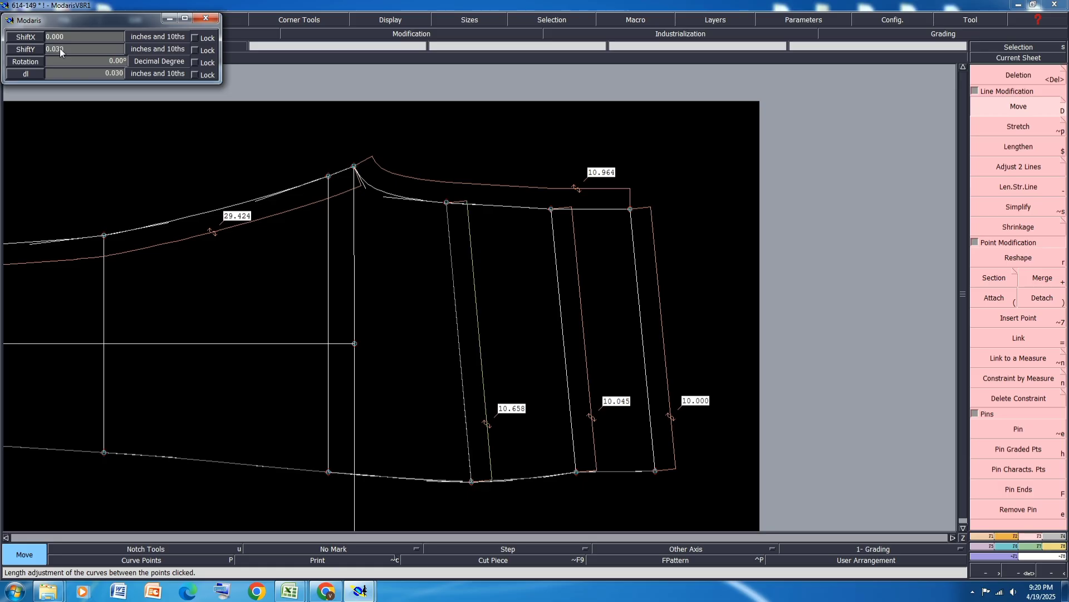
pyautogui.click(619, 461)
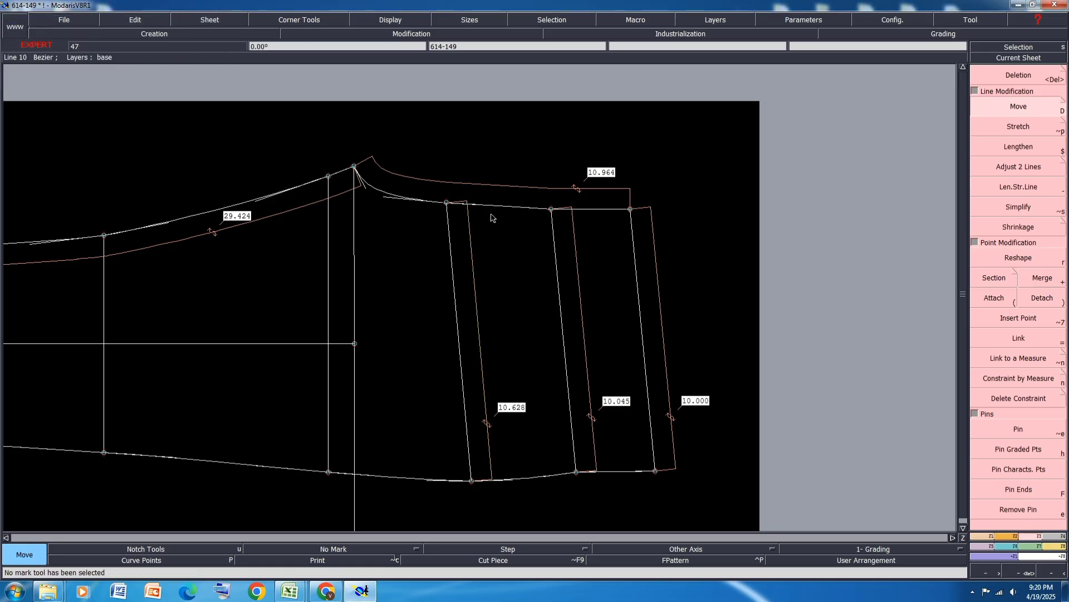
# Measure along the rise line from the hip line to the waist, then from the high hip line to the waist.
pyautogui.press('l')
pyautogui.click(447, 203)
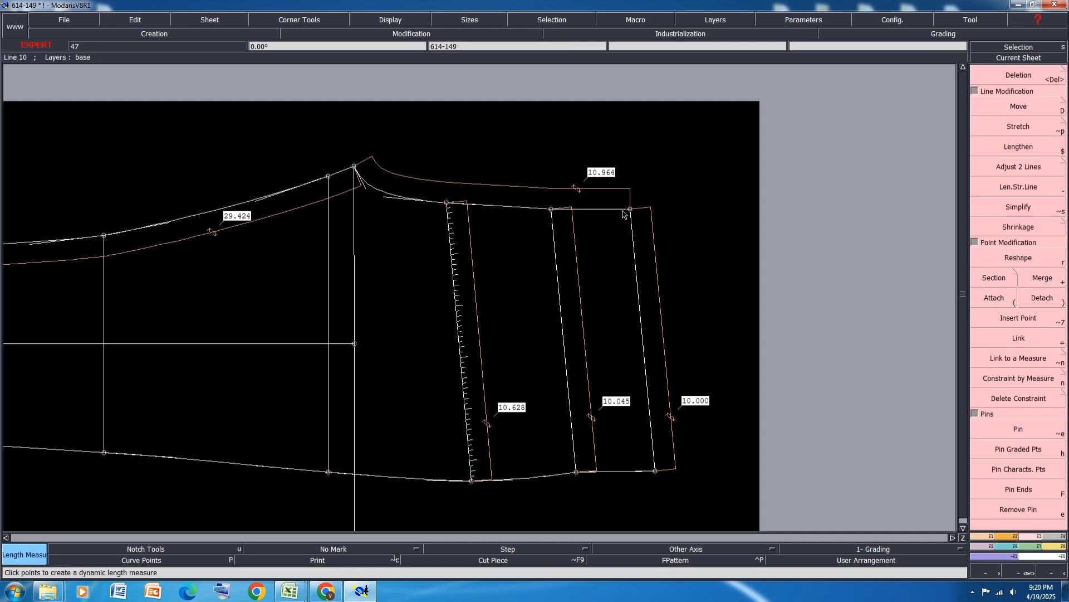
pyautogui.click(632, 210)
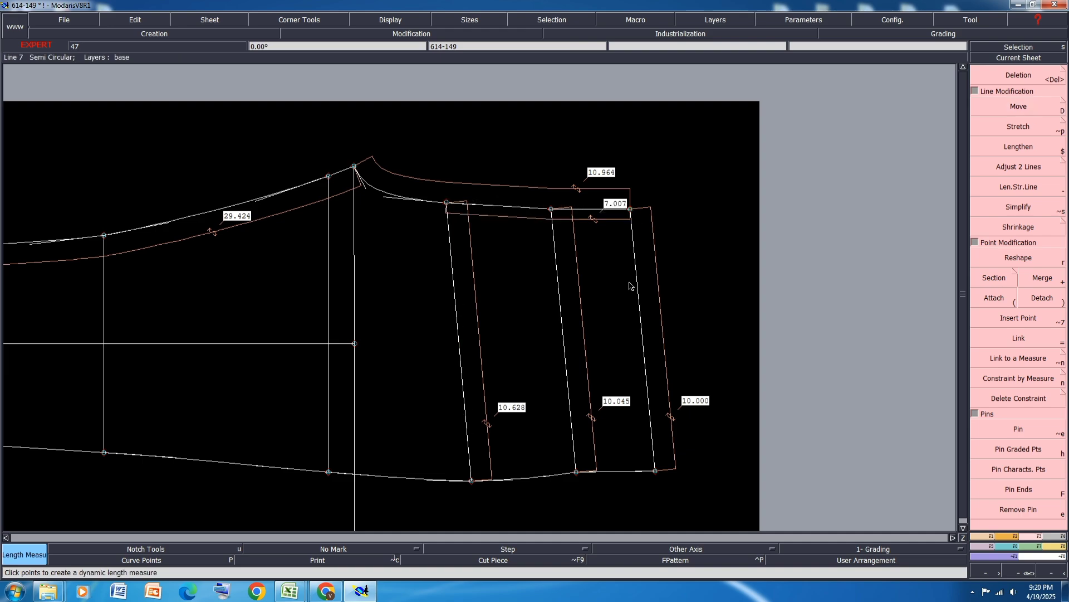
pyautogui.hotkey('ctrl', 'z')
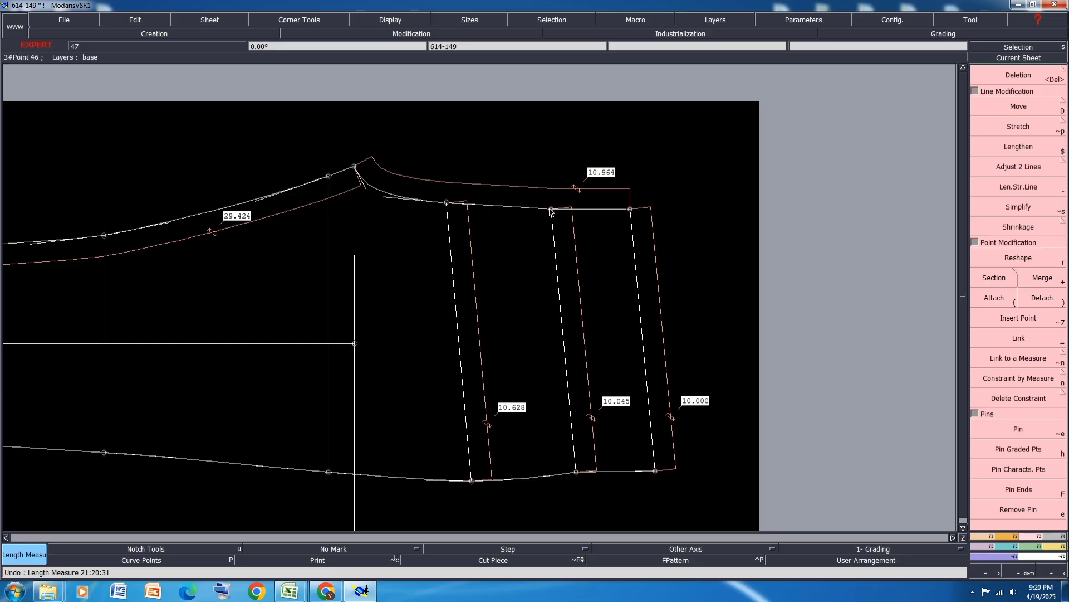
pyautogui.click(551, 209)
pyautogui.click(631, 210)
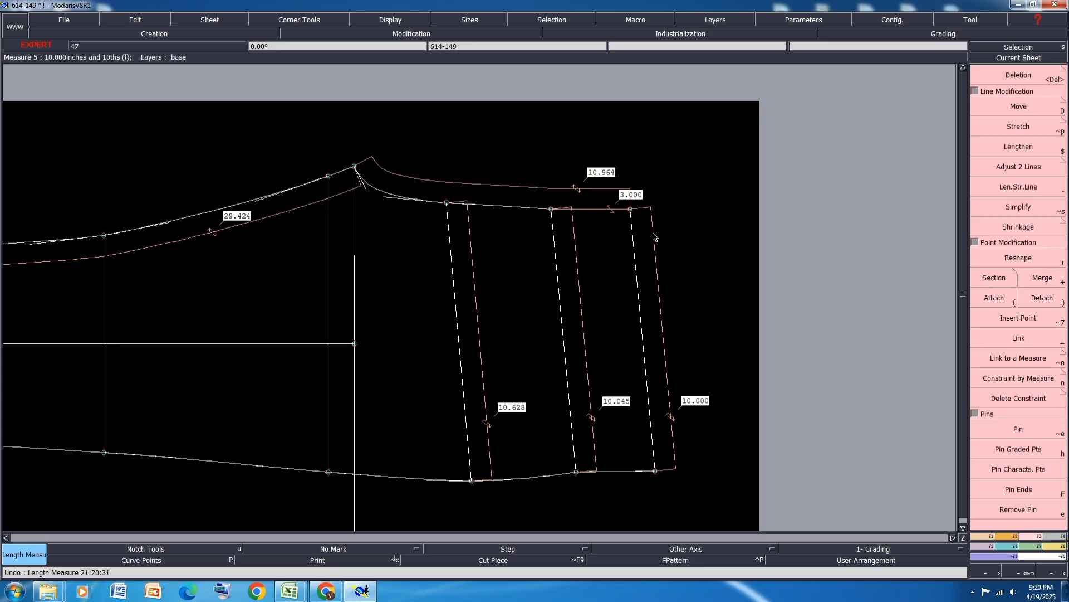
# Save the model despite the validation file warnings, and review the size M measurements in the 614-149 Excel spec sheet.
pyautogui.hotkey('ctrl', 's')
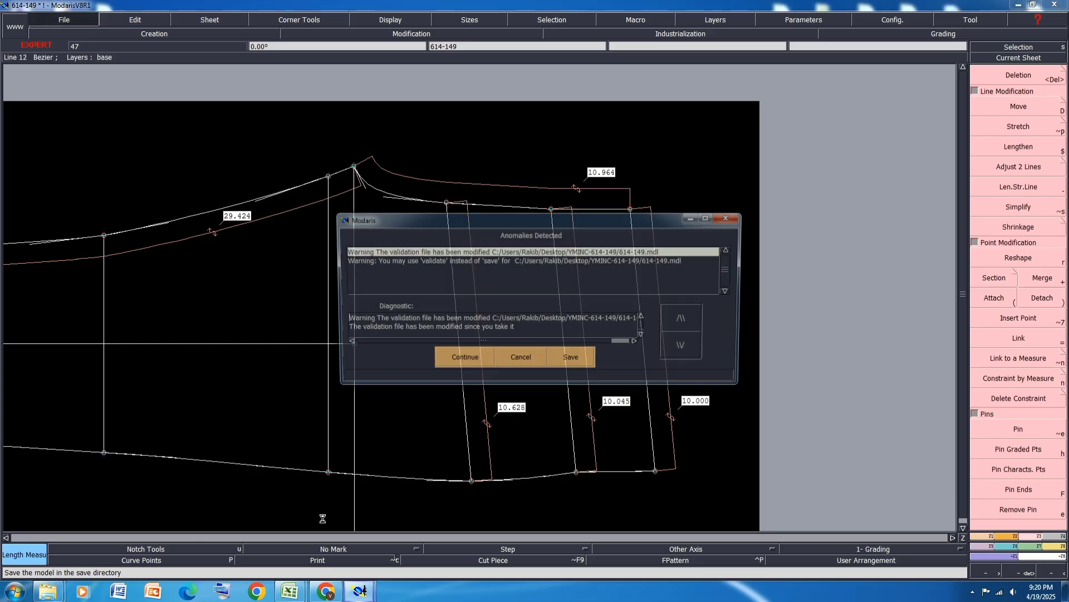
pyautogui.click(465, 357)
pyautogui.moveTo(290, 590)
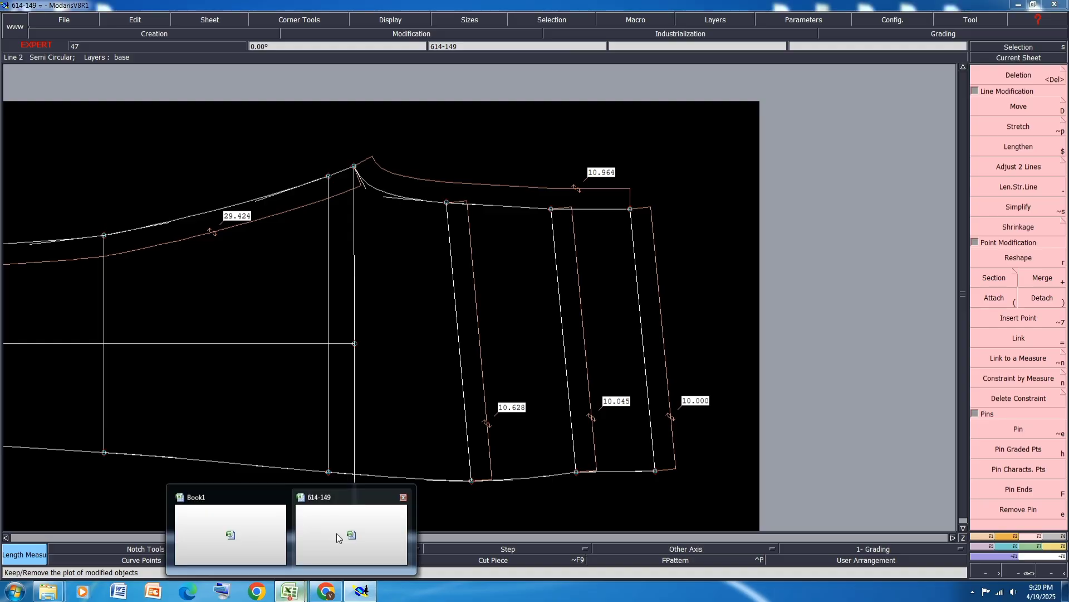
pyautogui.click(337, 533)
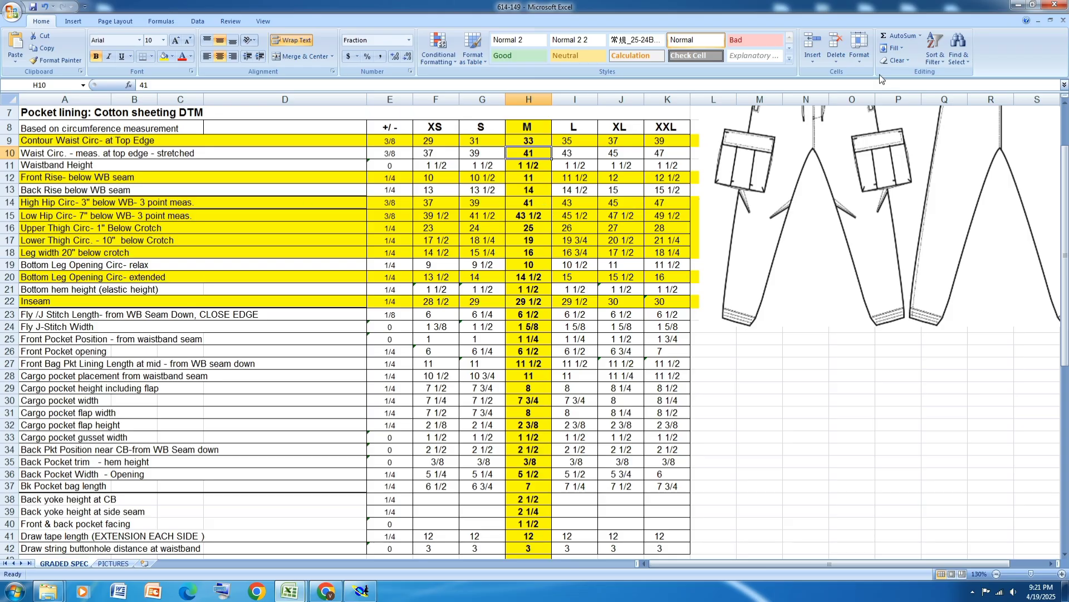
pyautogui.click(1017, 5)
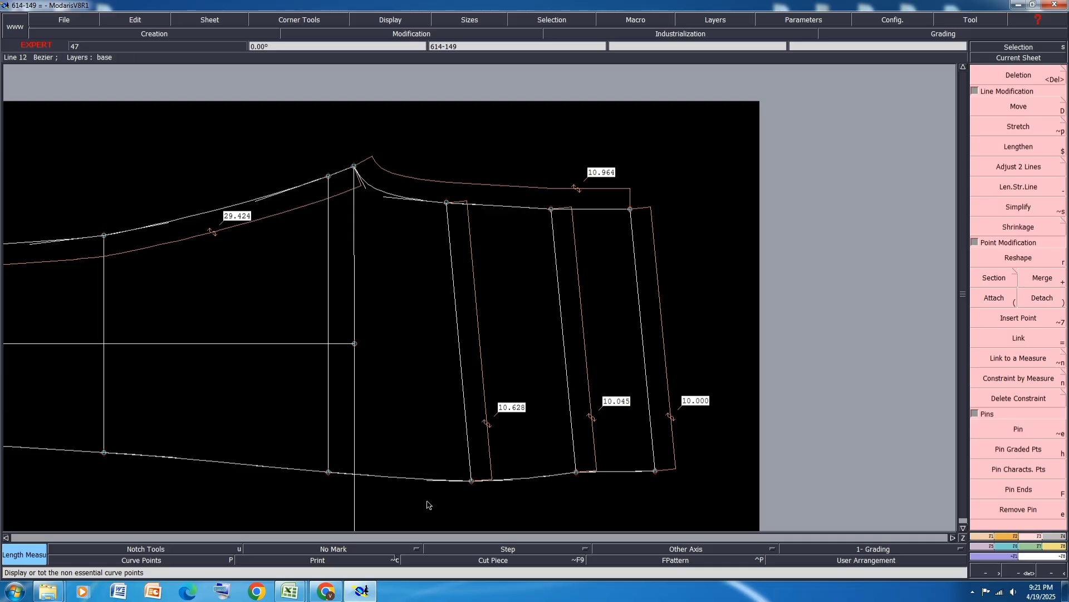
# Select the crotch point and the adjacent upper thigh point and move them by 0 in X and 0.1 inches in Y.
pyautogui.scroll(-2, 454, 401)
pyautogui.scroll(3, 429, 457)
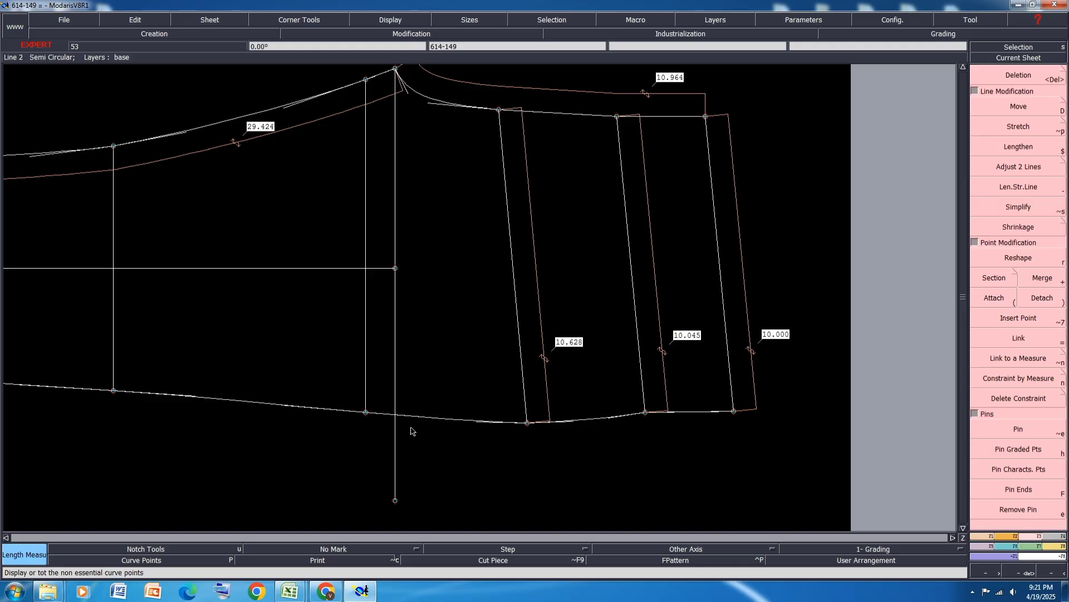
pyautogui.scroll(-2, 469, 445)
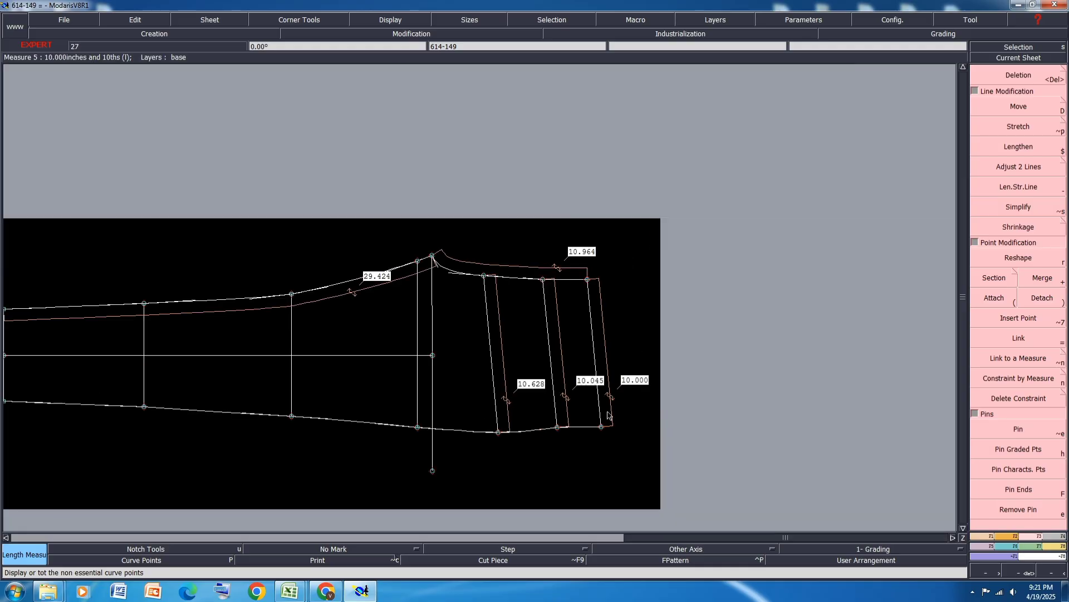
pyautogui.scroll(1, 592, 449)
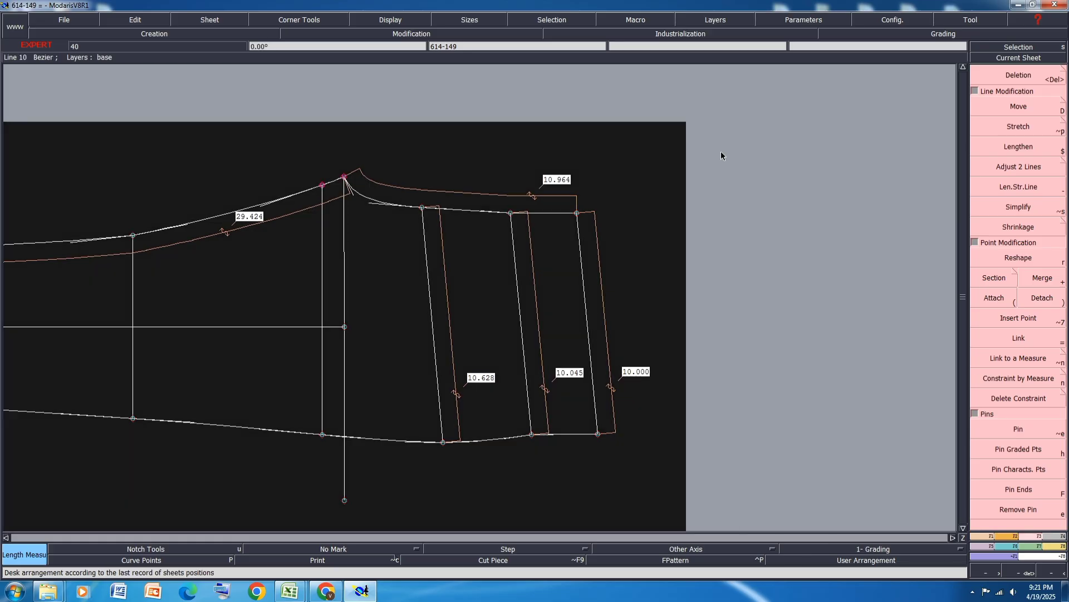
pyautogui.click(1033, 107)
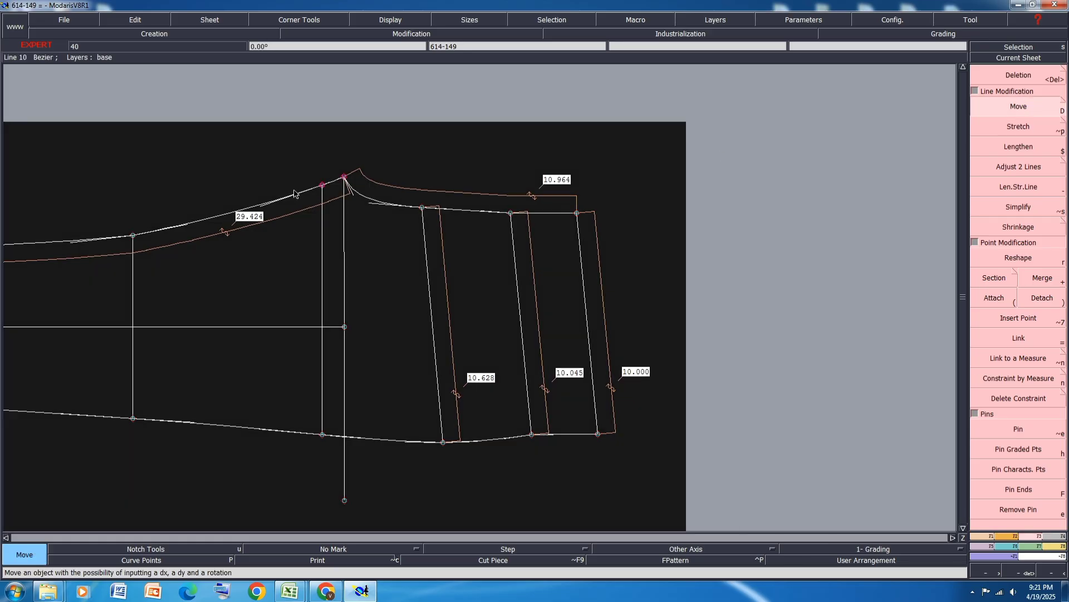
pyautogui.click(343, 178)
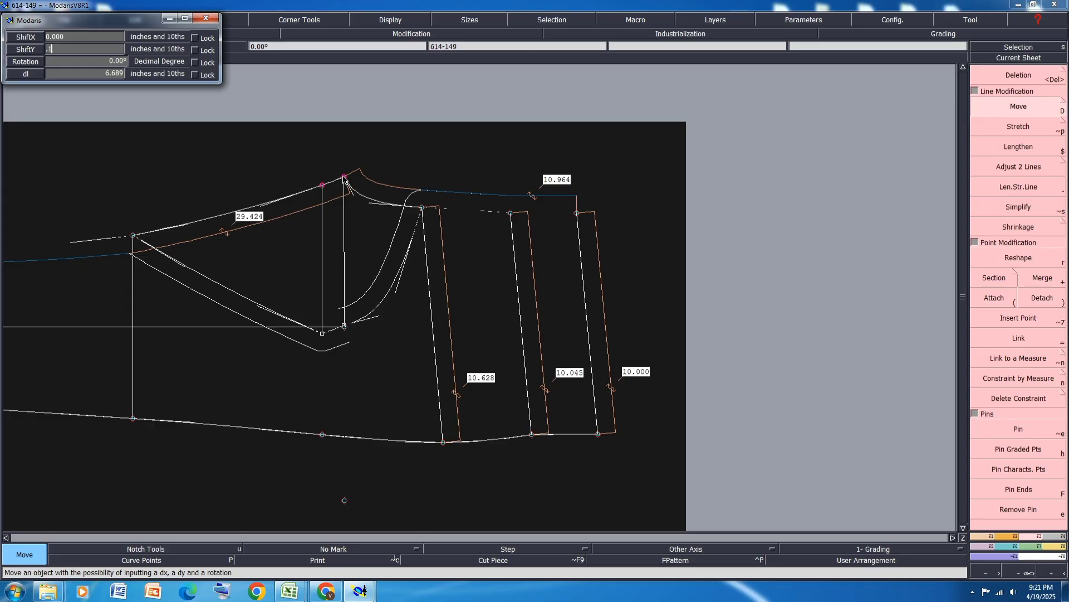
pyautogui.press('Return')
pyautogui.press('Return')
pyautogui.scroll(2, 410, 187)
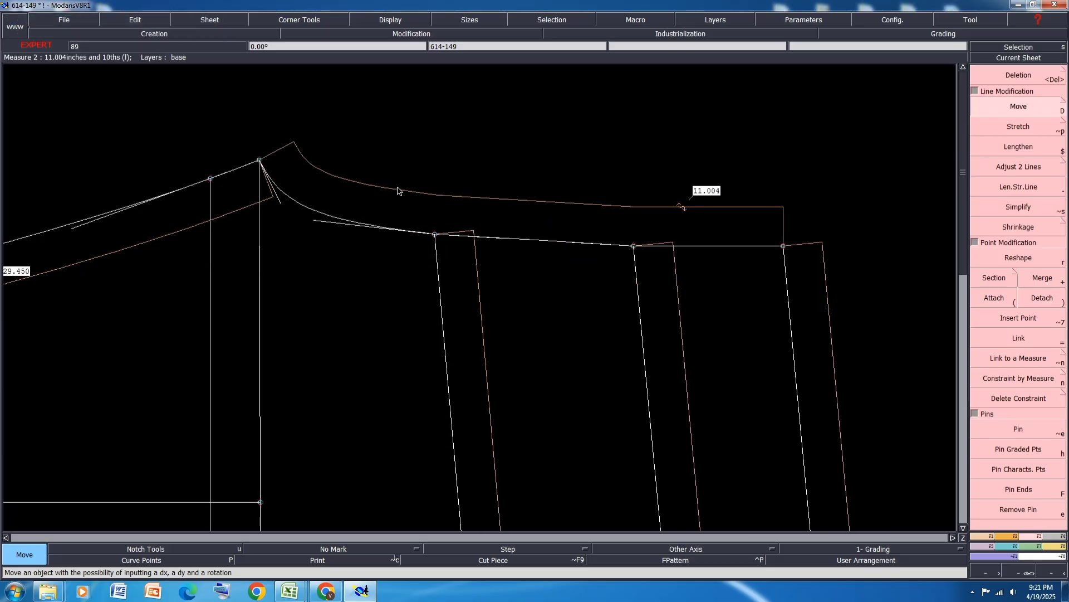
# Reshape the rise curve by pulling its tangent handle near the hip line slightly downward.
pyautogui.click(1031, 258)
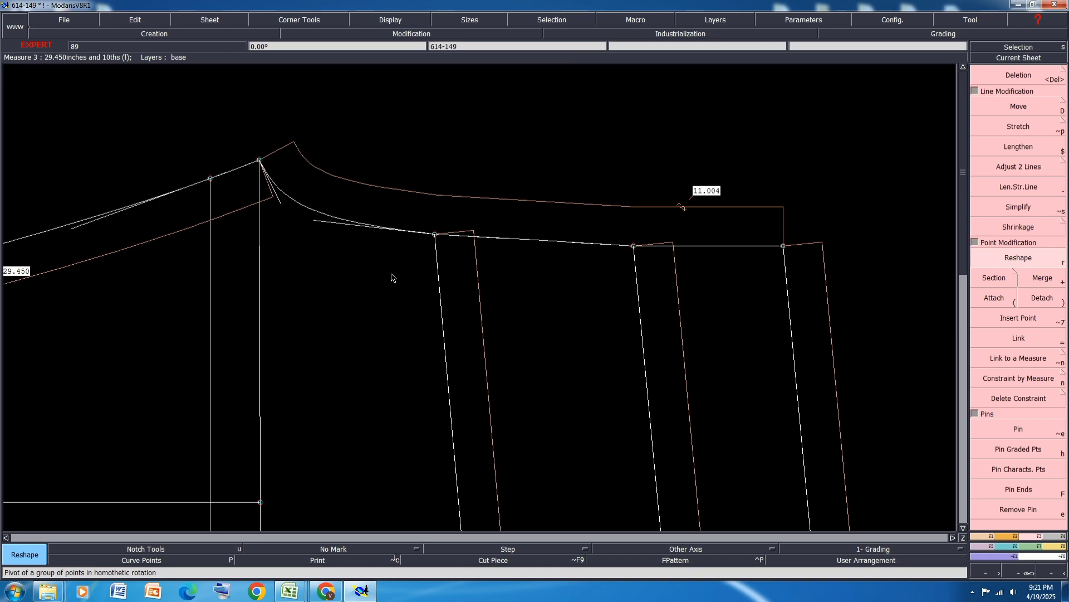
pyautogui.click(315, 221)
pyautogui.click(315, 225)
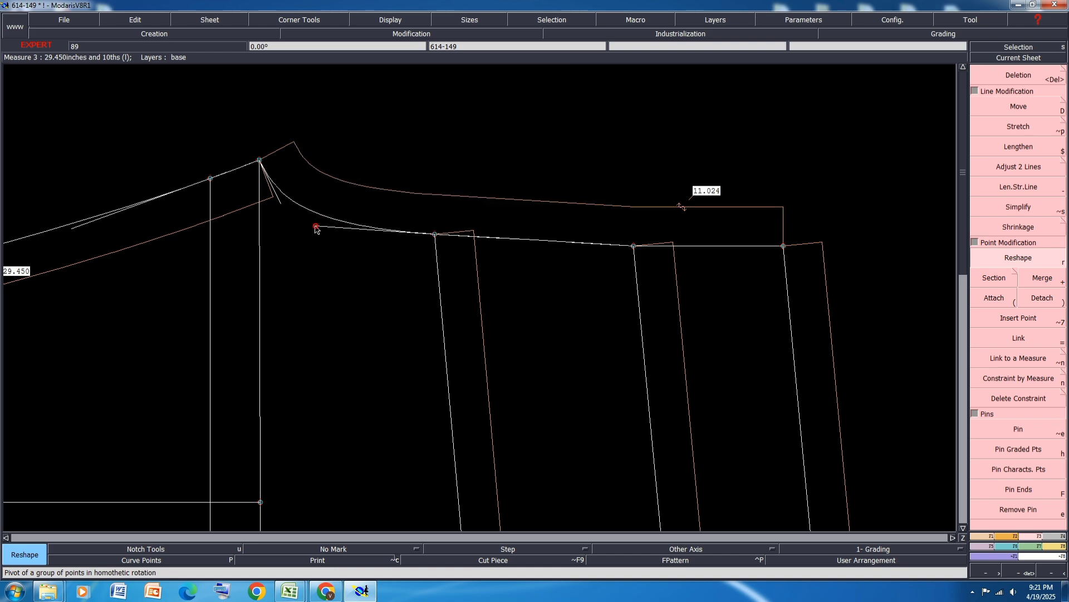
# Create an intersection where the vertical crotch line crosses the outseam and insert it as a point in the outseam curve.
pyautogui.scroll(-2, 327, 174)
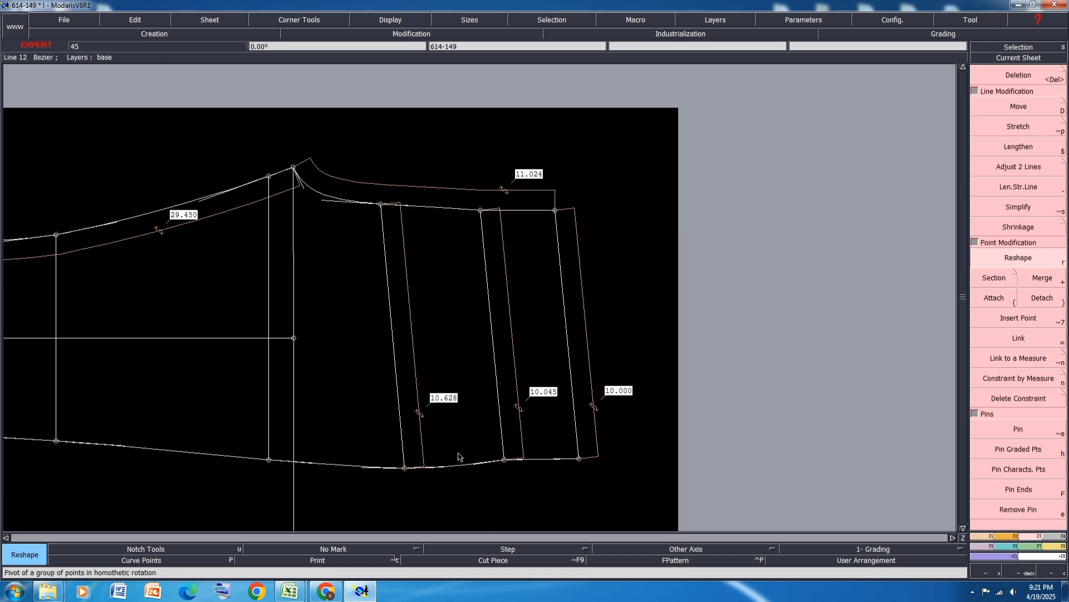
pyautogui.scroll(1, 327, 497)
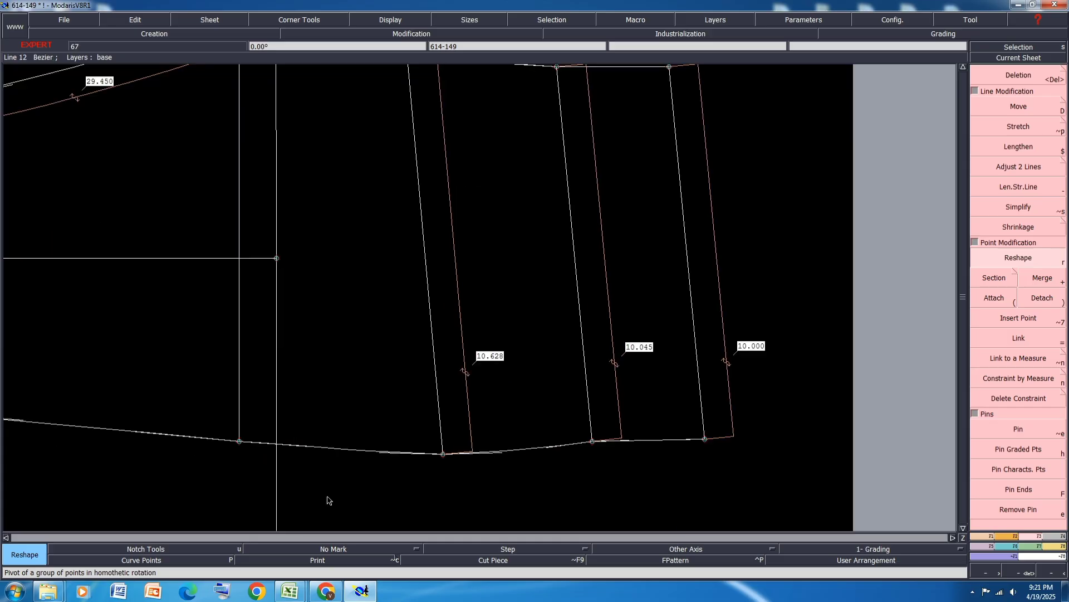
pyautogui.press('i')
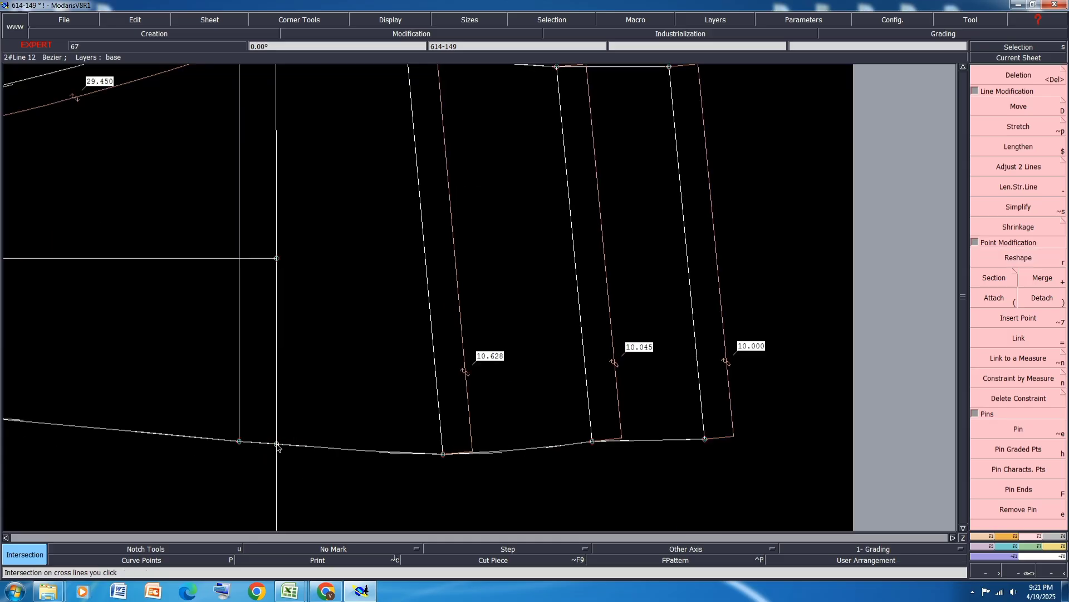
pyautogui.hotkey('alt', '7')
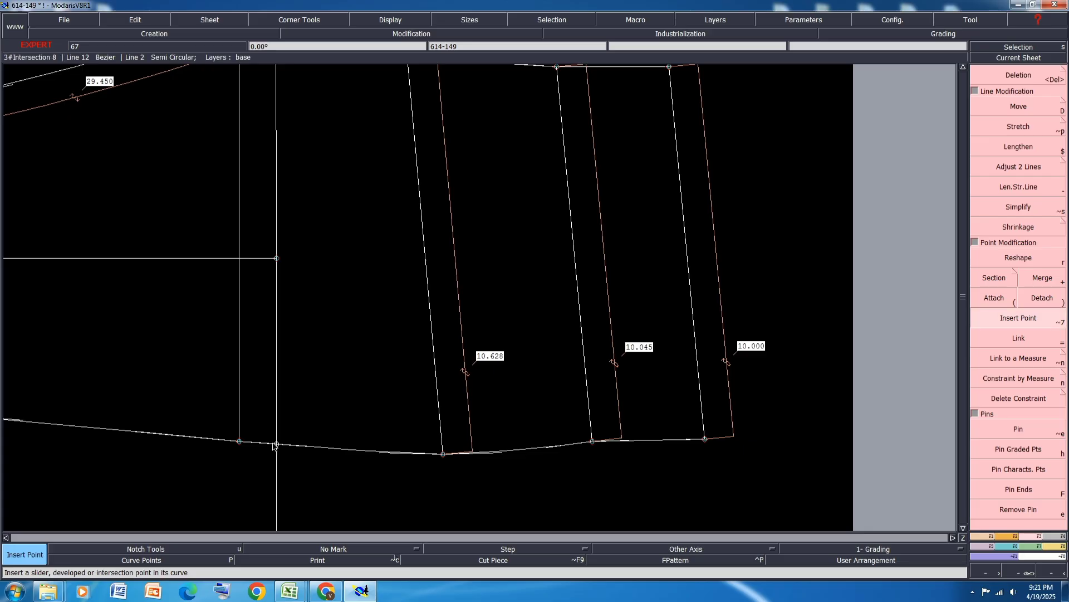
# Move the inserted outseam point on the crotch line by 0 in X and -0.050 inches in Y.
pyautogui.click(1020, 257)
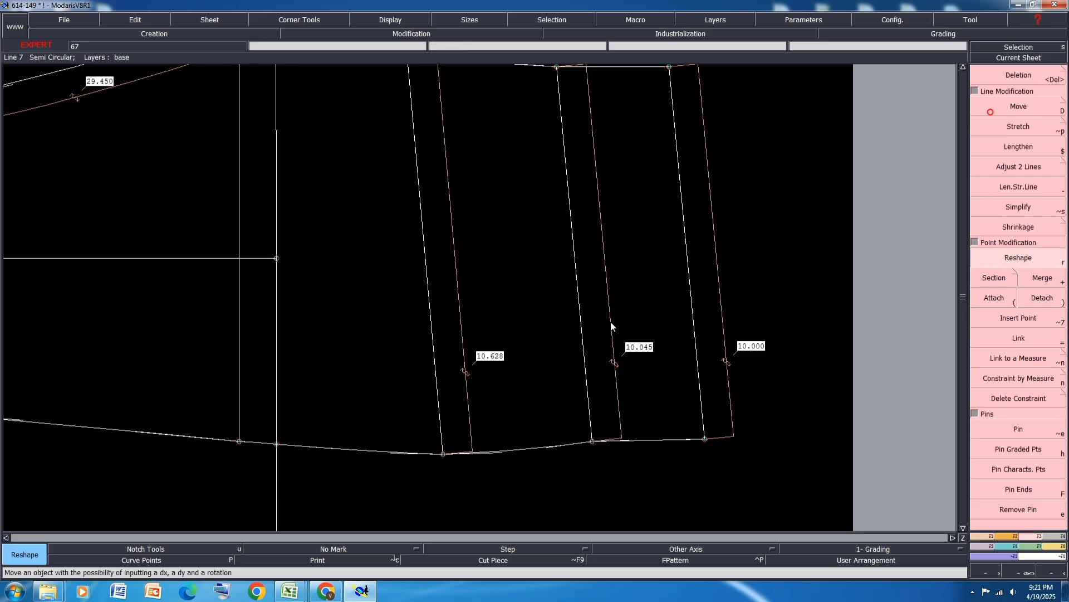
pyautogui.click(990, 112)
pyautogui.click(277, 445)
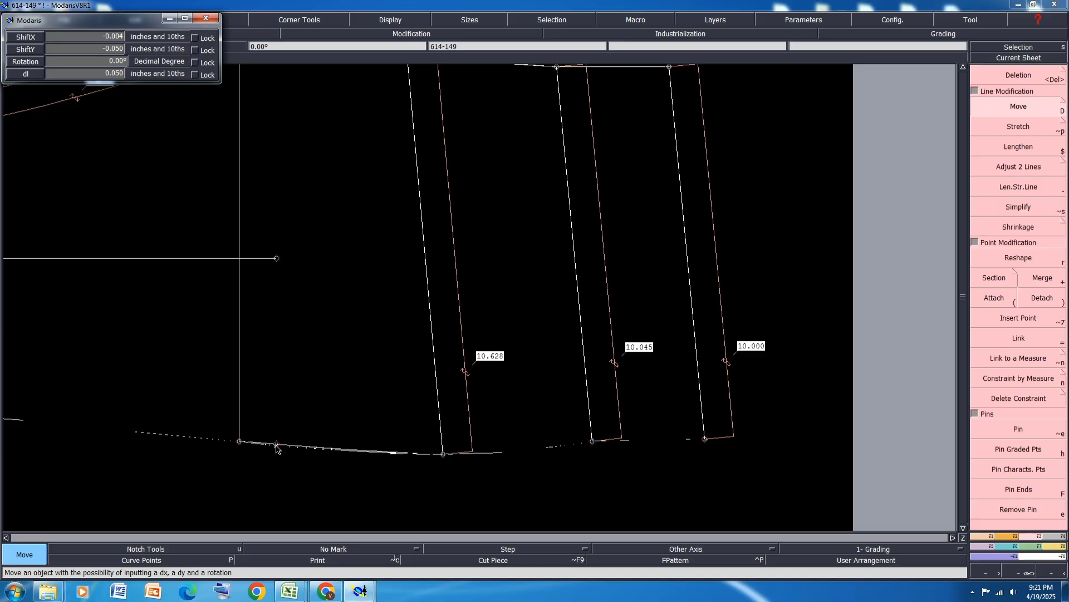
pyautogui.write('0')
pyautogui.press('Tab')
pyautogui.write('-')
pyautogui.scroll(1, 277, 449)
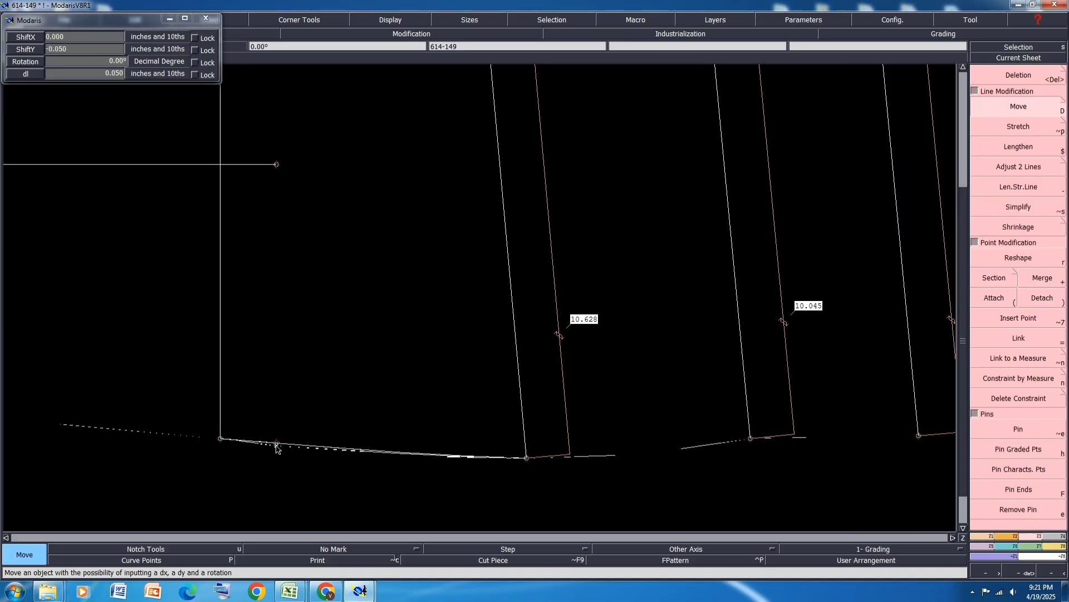
pyautogui.press('Return')
pyautogui.scroll(-3, 430, 362)
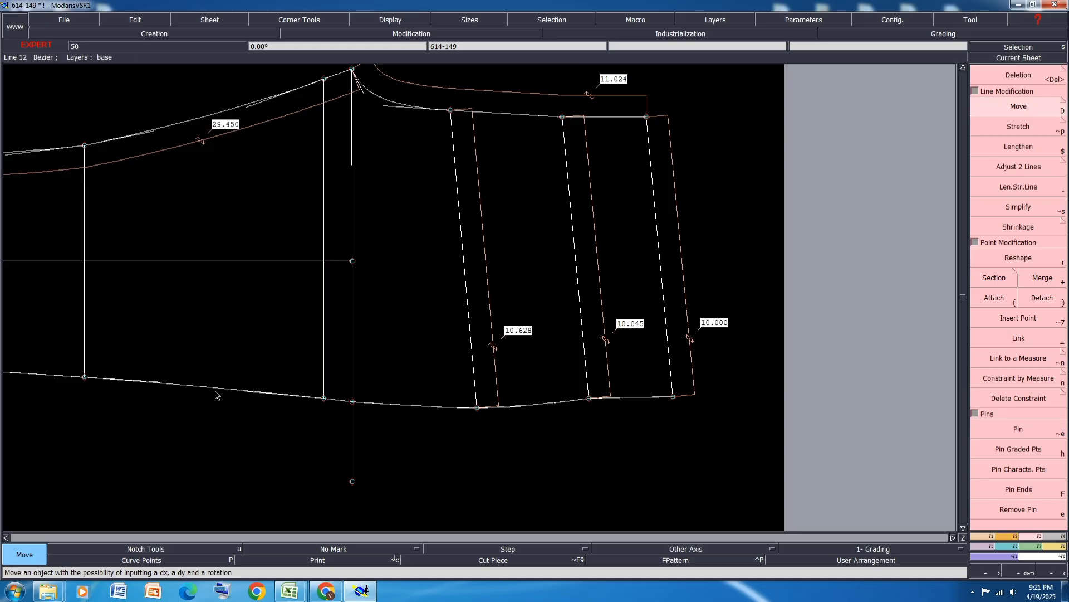
# Reshape the outseam curve by slightly raising its tangent handle between the two thigh lines.
pyautogui.scroll(2, 217, 393)
pyautogui.click(1018, 257)
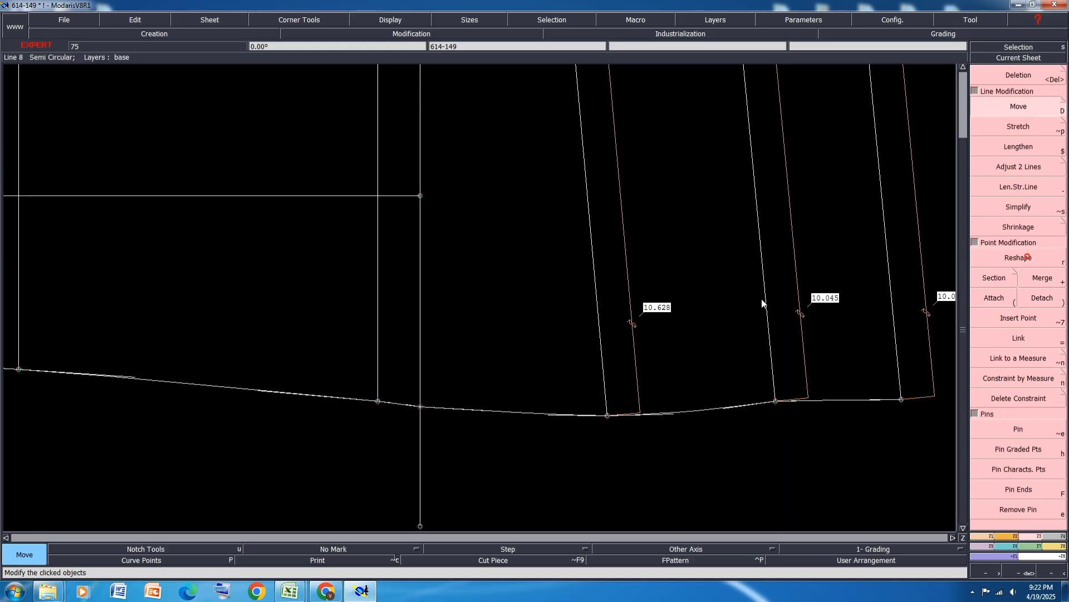
pyautogui.click(263, 390)
pyautogui.click(258, 388)
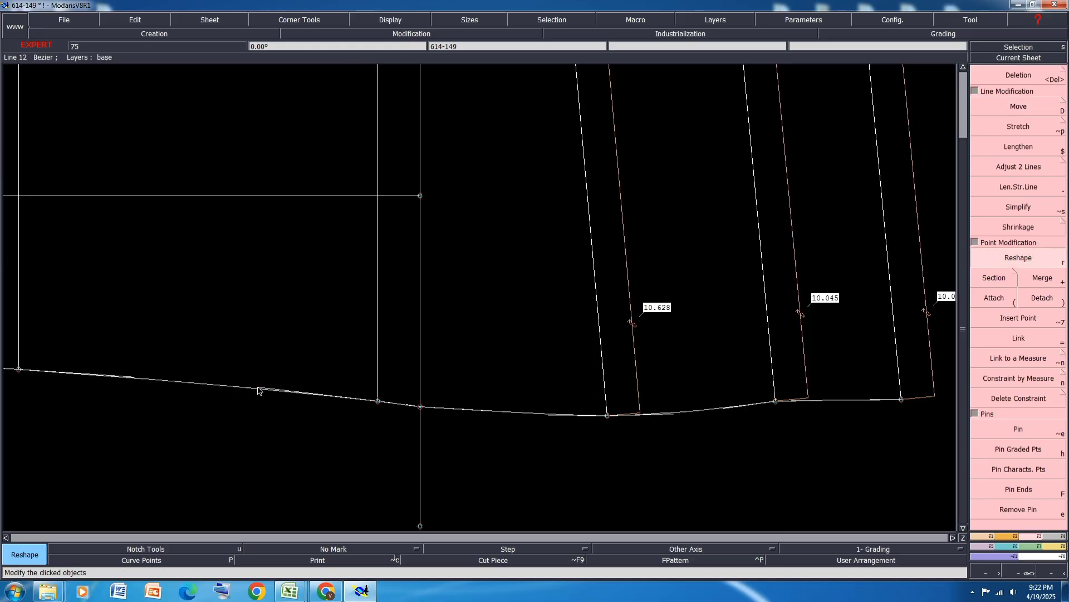
# Try to reshape the outseam point on the crotch line with dx 0 and dy 0.20 inches.
pyautogui.click(421, 408)
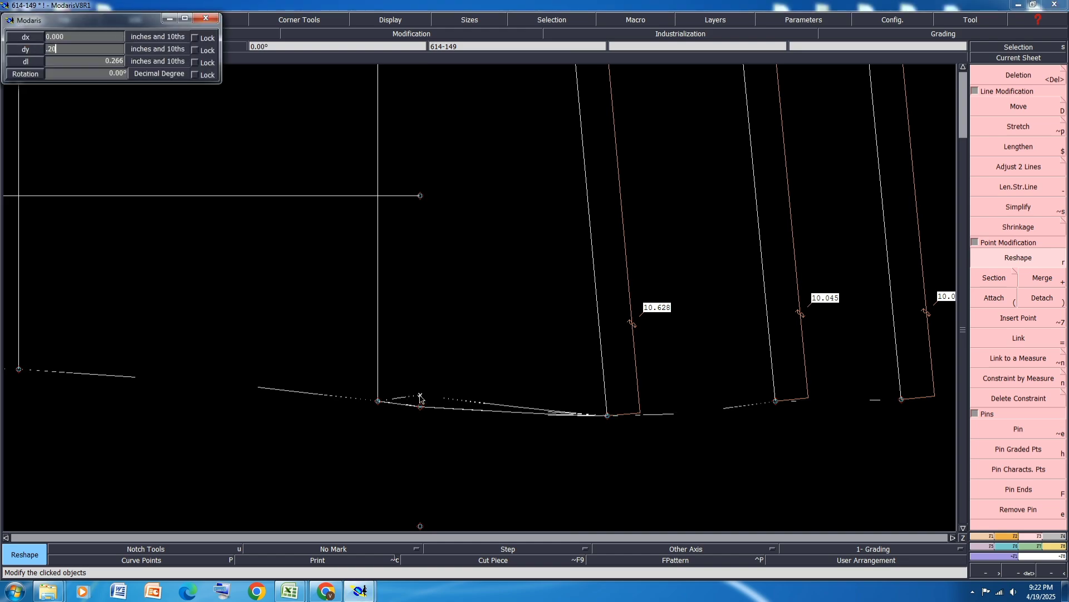
pyautogui.write('.20')
pyautogui.press('Return')
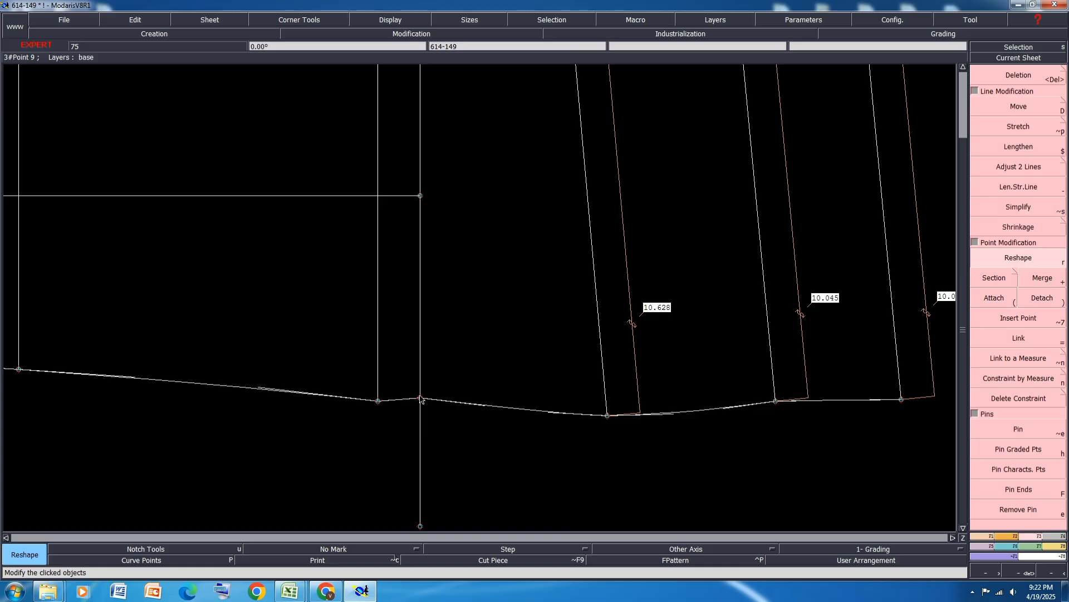
pyautogui.hotkey('ctrl', 'z')
# Reshape the outseam point on the crotch line with dx 0 and dy 0.020 inches and save the model.
pyautogui.click(420, 407)
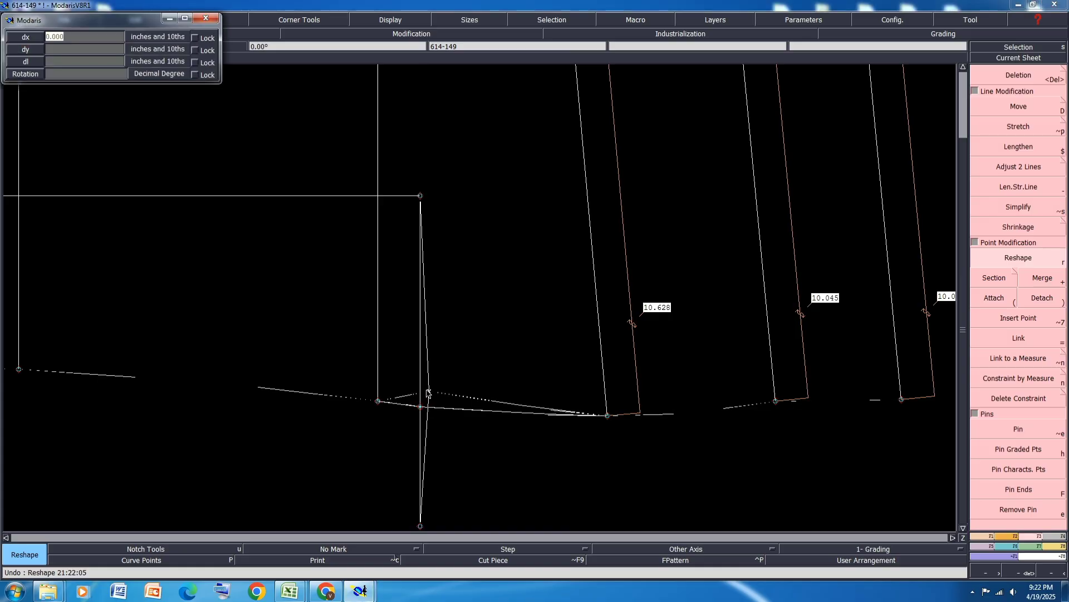
pyautogui.write('.02')
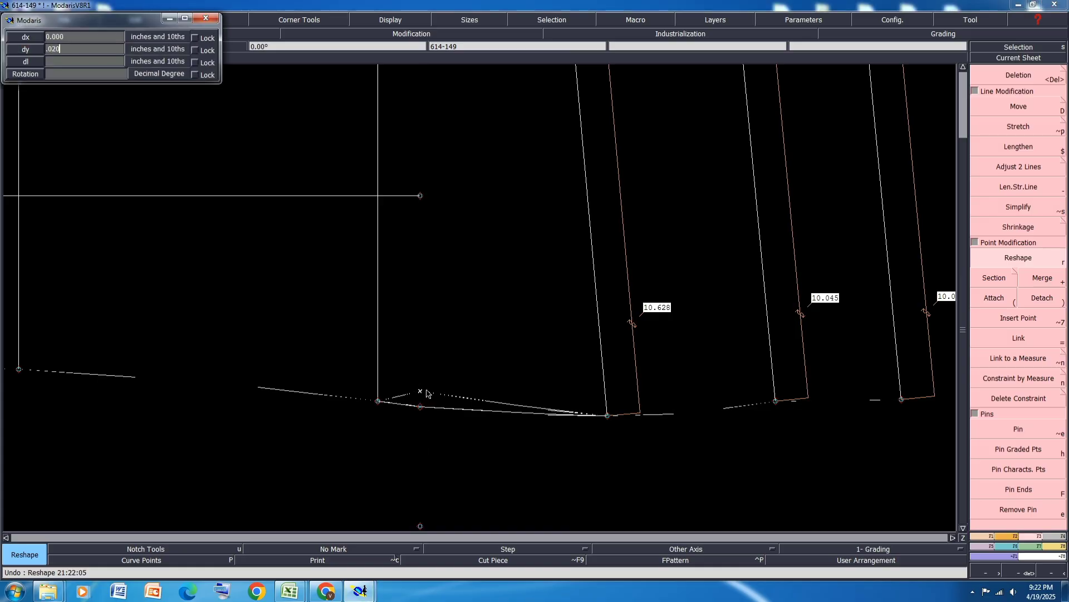
pyautogui.write('0')
pyautogui.press('Return')
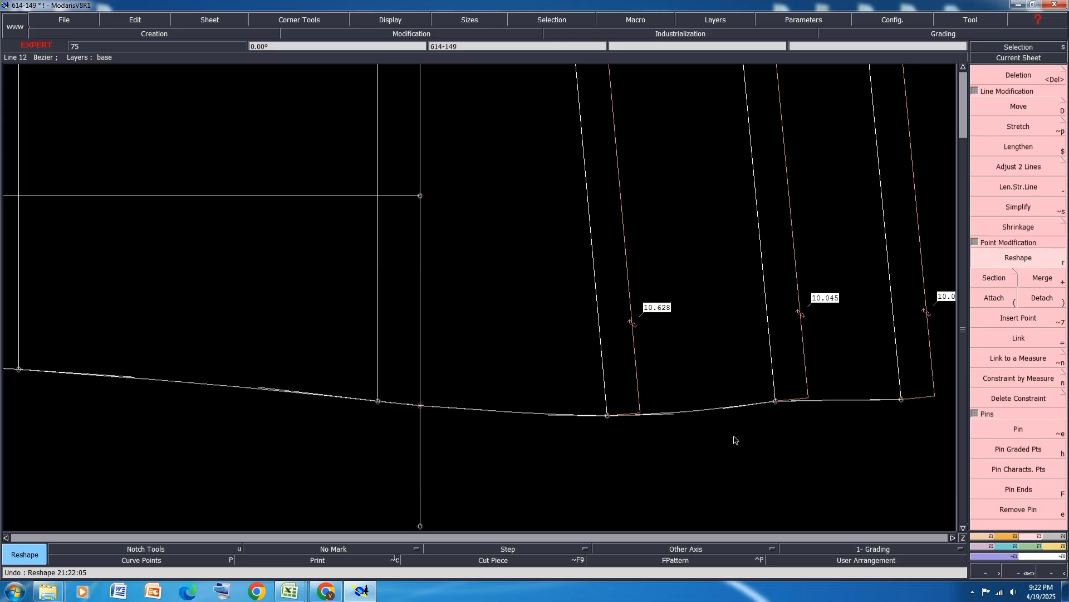
pyautogui.scroll(-1, 388, 371)
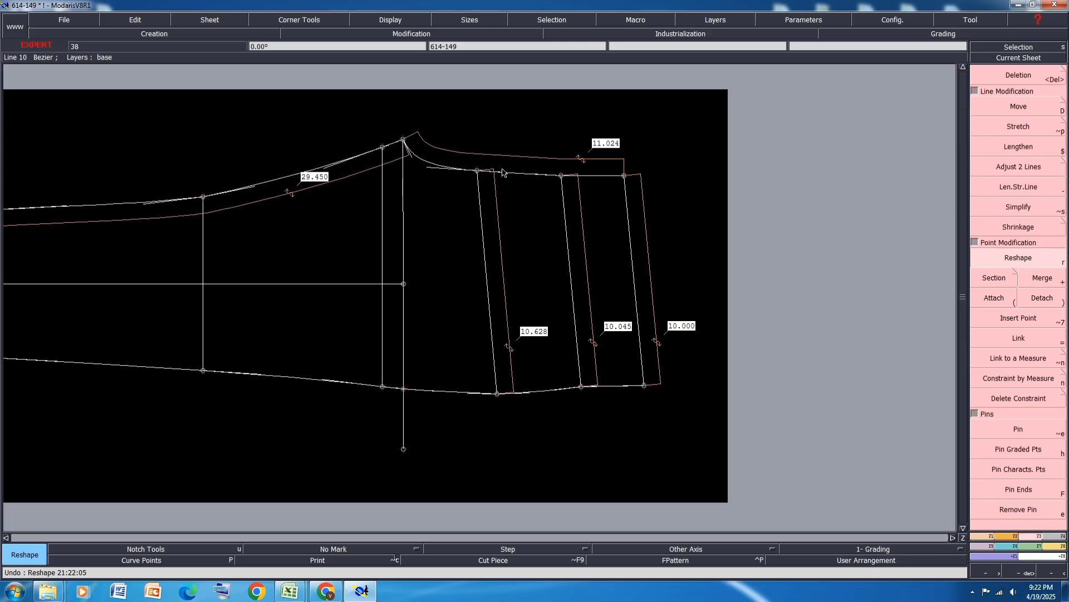
pyautogui.hotkey('ctrl', 's')
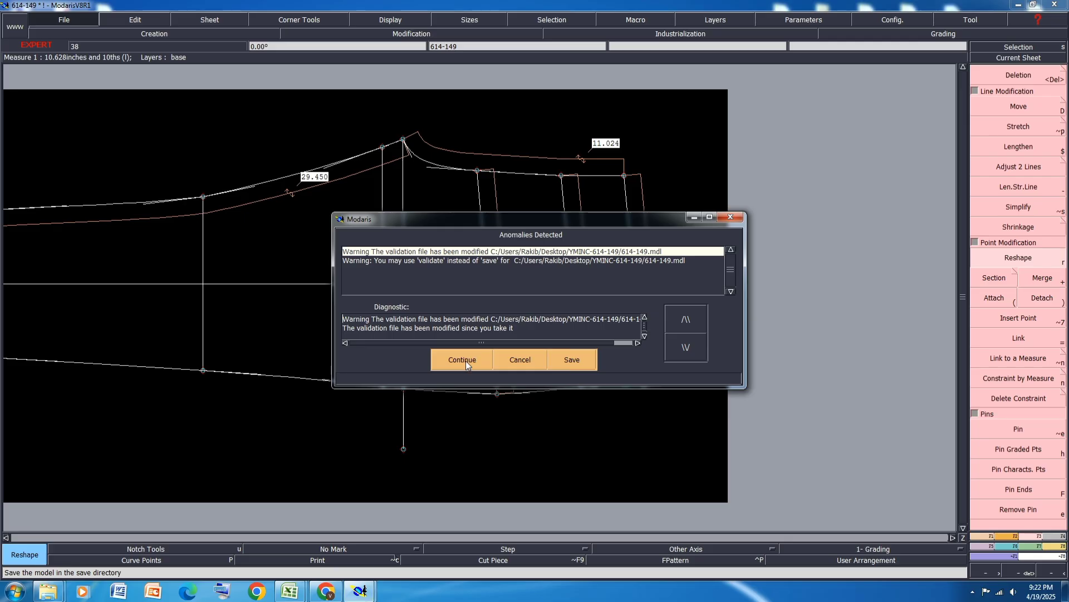
pyautogui.click(466, 359)
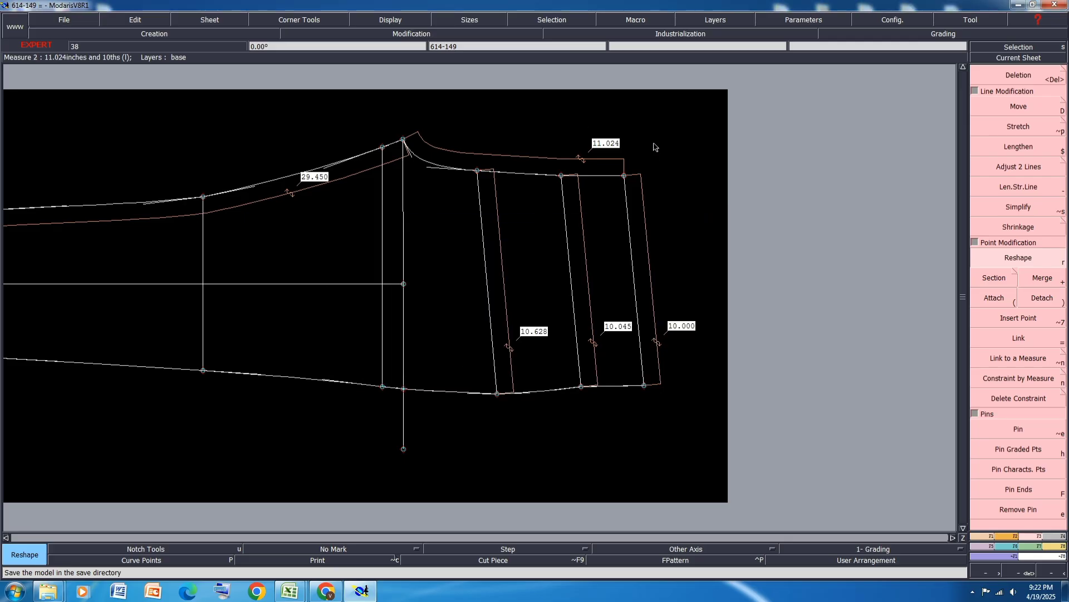
# Move the three selected rise points at the hip, upper hip and waist by -0.024 inches in X and 0 in Y.
pyautogui.press('d')
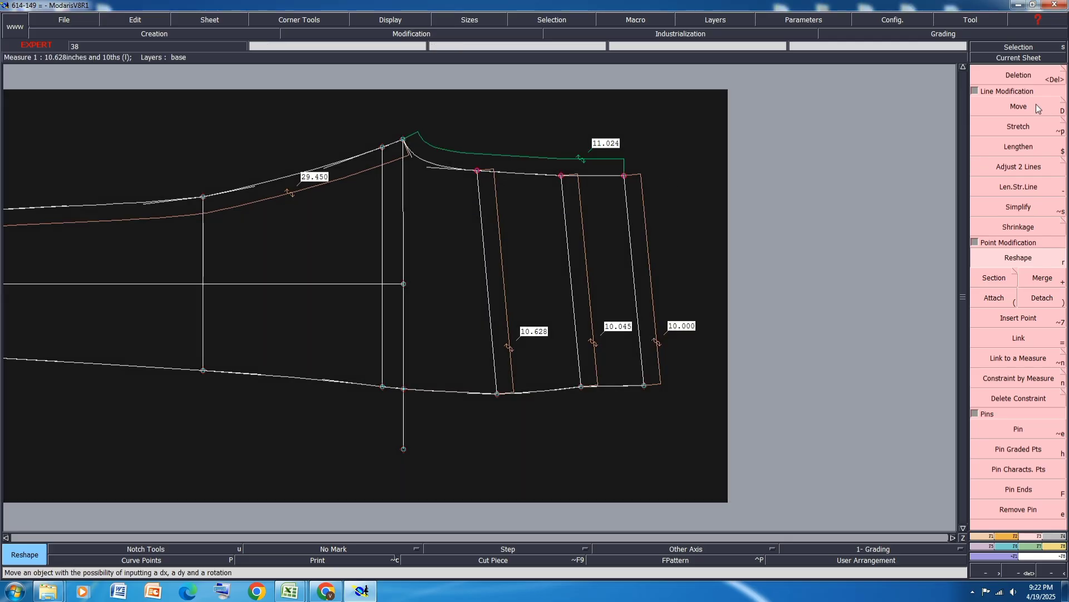
pyautogui.click(560, 178)
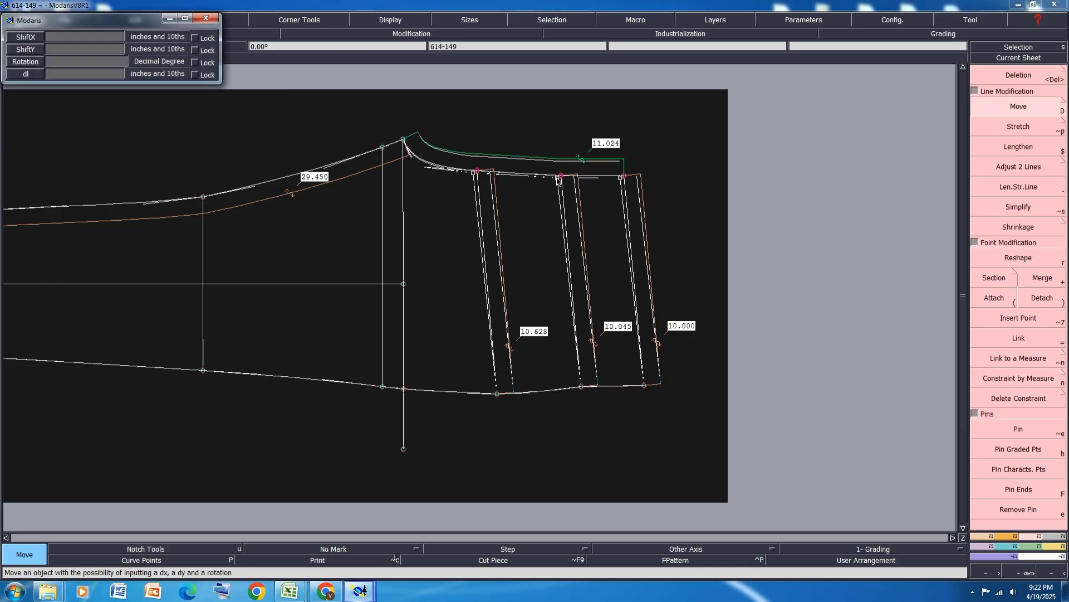
pyautogui.press('BackSpace')
pyautogui.press('Return')
pyautogui.press('Return')
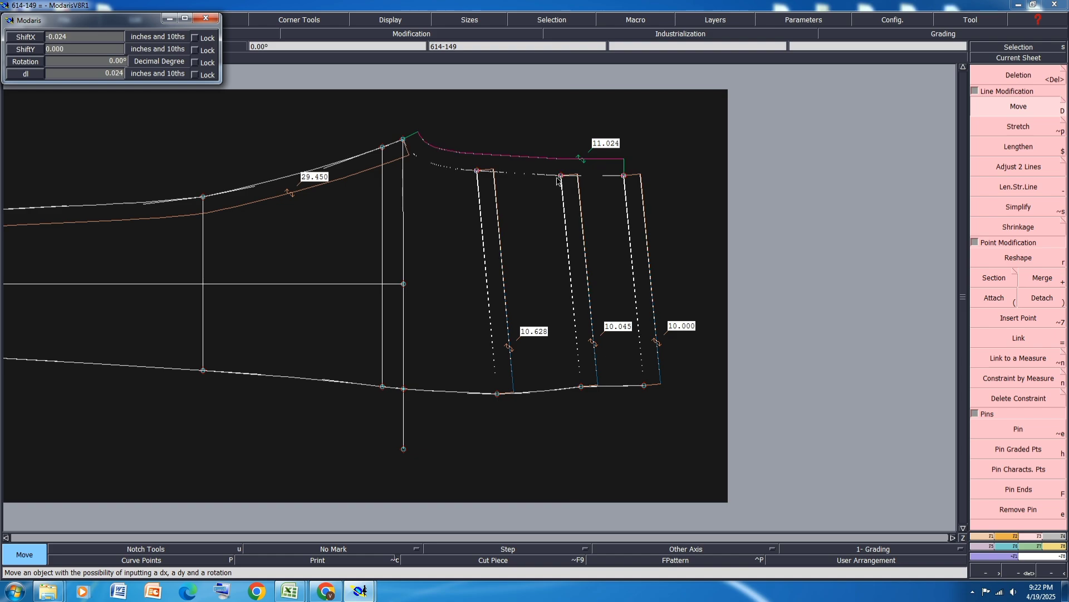
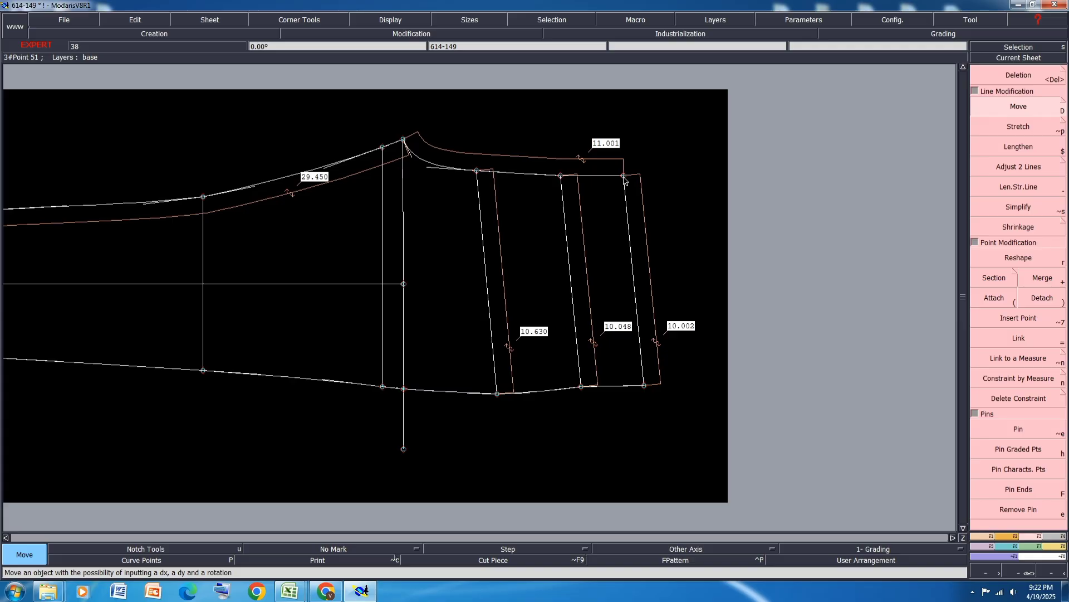
# Try to symmetrize the waistline about the rise segment between the upper hip and waist points.
pyautogui.hotkey('shift', 's')
pyautogui.click(624, 176)
pyautogui.click(592, 175)
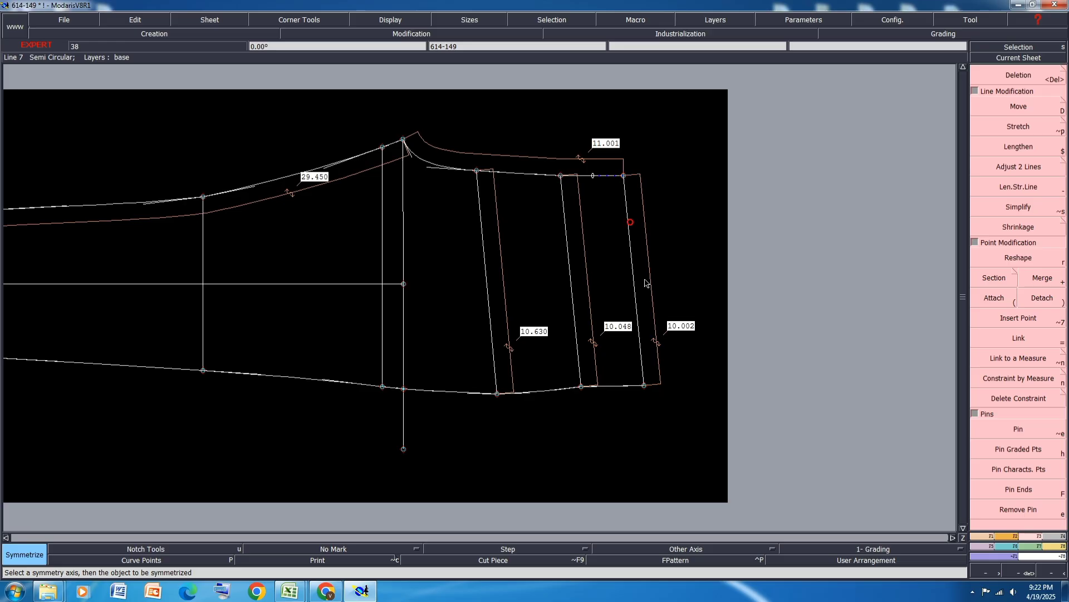
pyautogui.click(628, 222)
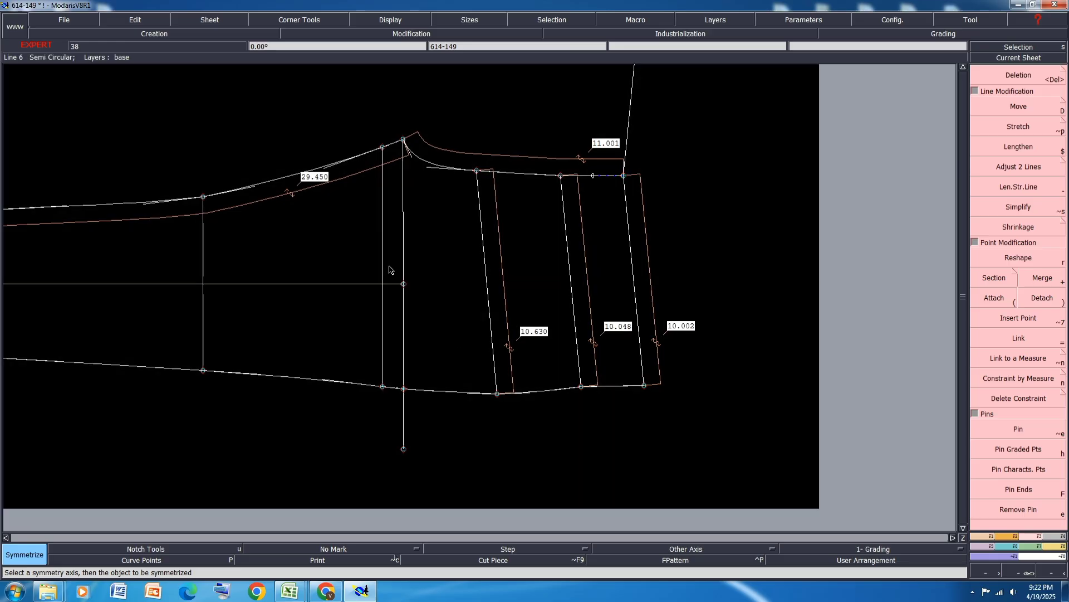
# Undo the symmetrization of the waistline.
pyautogui.click(387, 20)
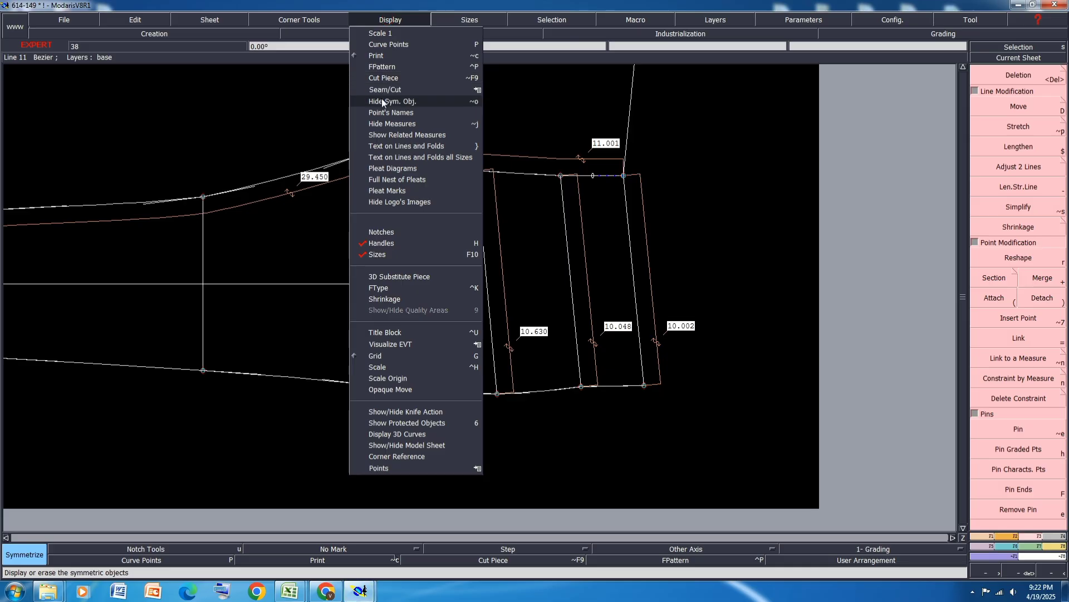
pyautogui.click(683, 229)
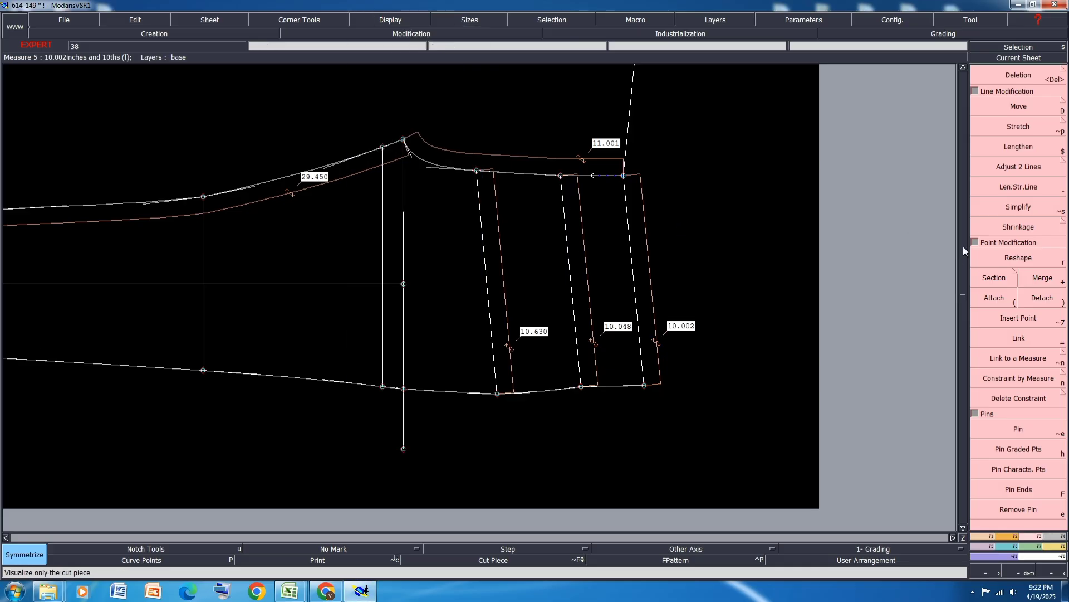
pyautogui.click(1008, 259)
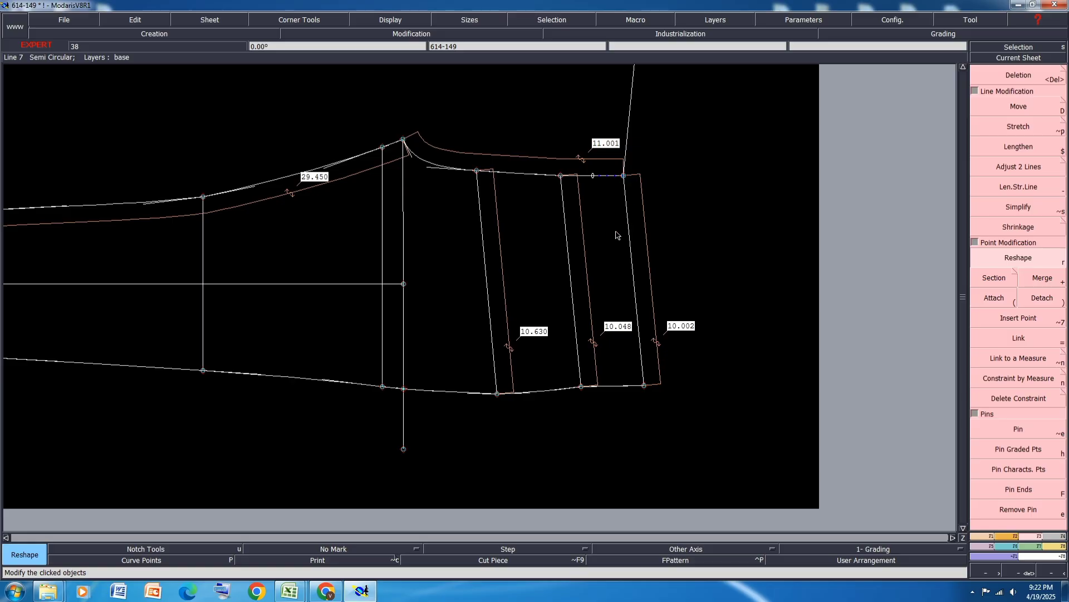
pyautogui.hotkey('ctrl', 'z')
pyautogui.hotkey('ctrl', 'z')
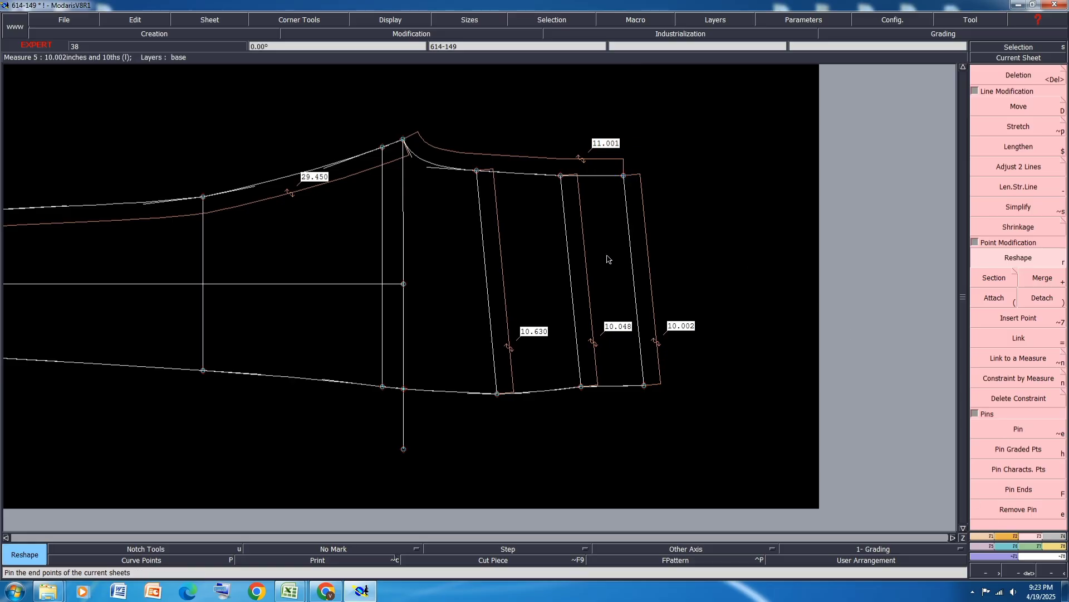
# Simplify the waistline with a tolerance of 1.
pyautogui.click(630, 244)
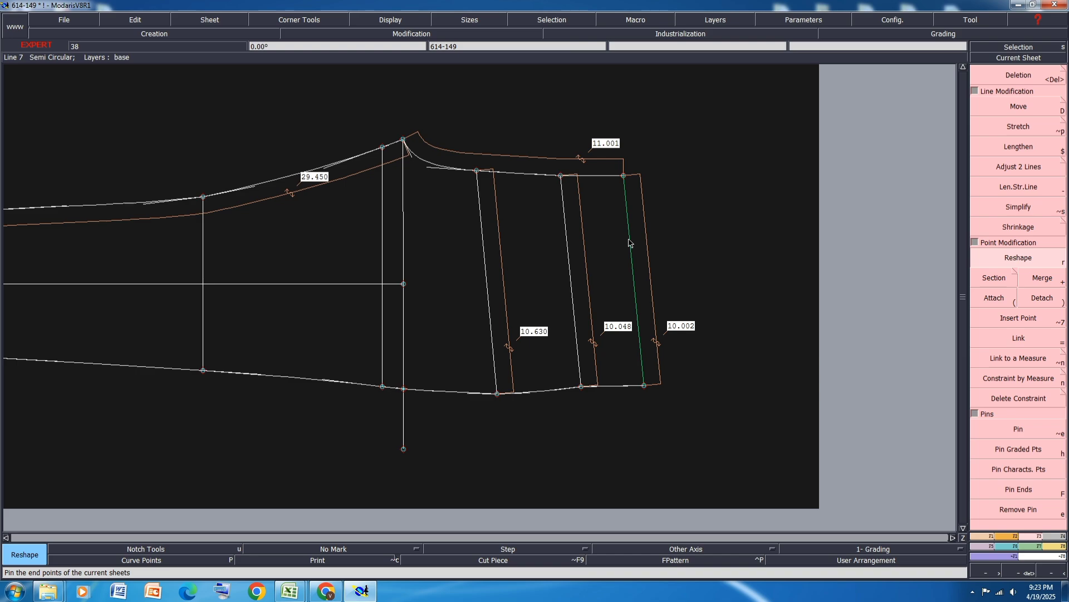
pyautogui.hotkey('shift', 's')
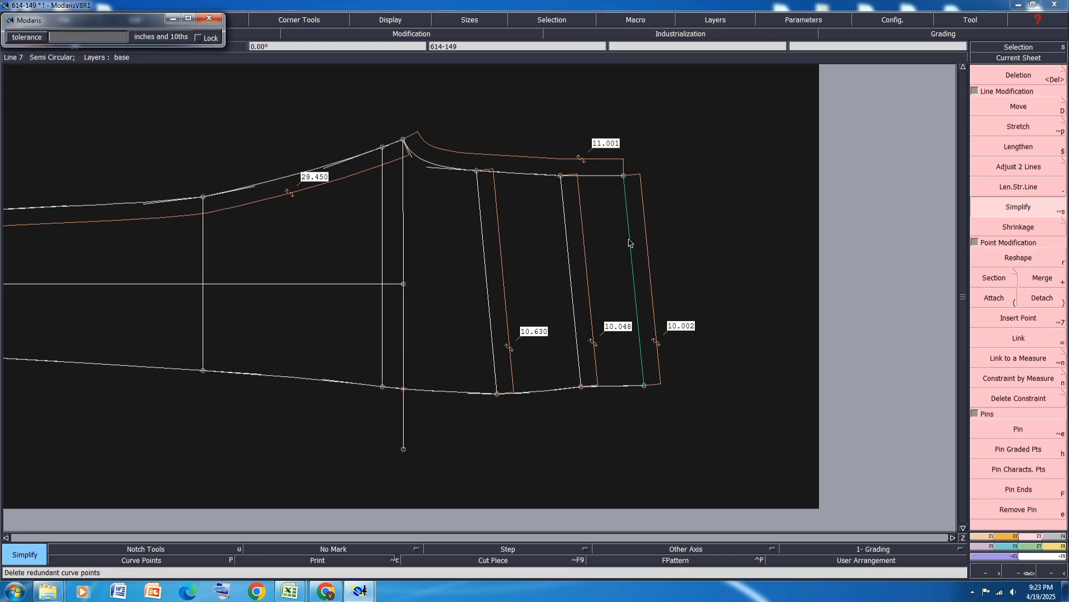
pyautogui.write('1')
pyautogui.press('Return')
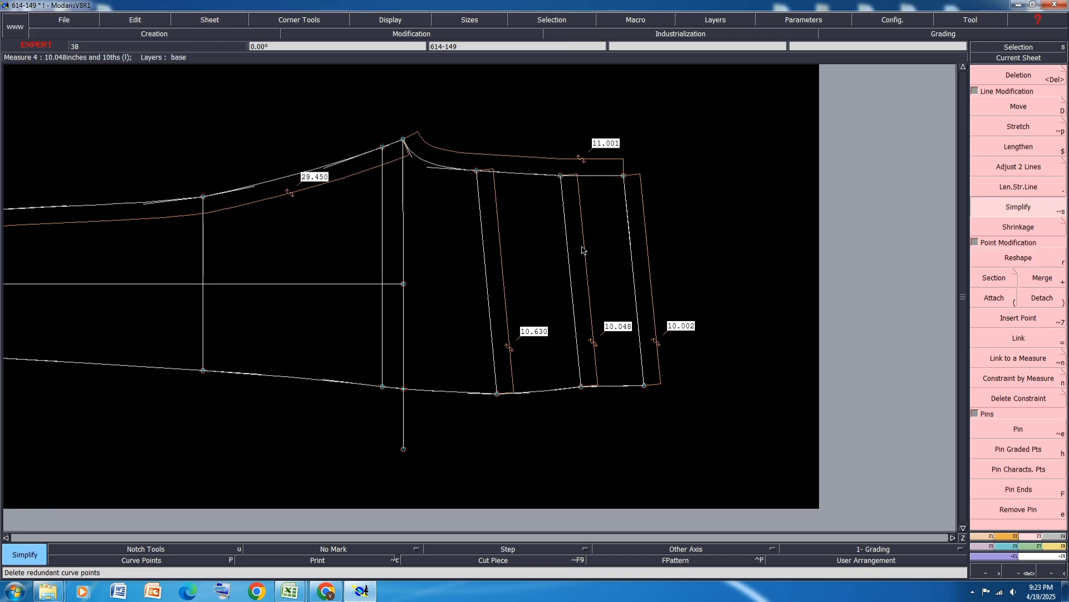
# Delete the line between hip and waist, save the model, and delete the crotch line's extension beyond the outseam.
pyautogui.press('=')
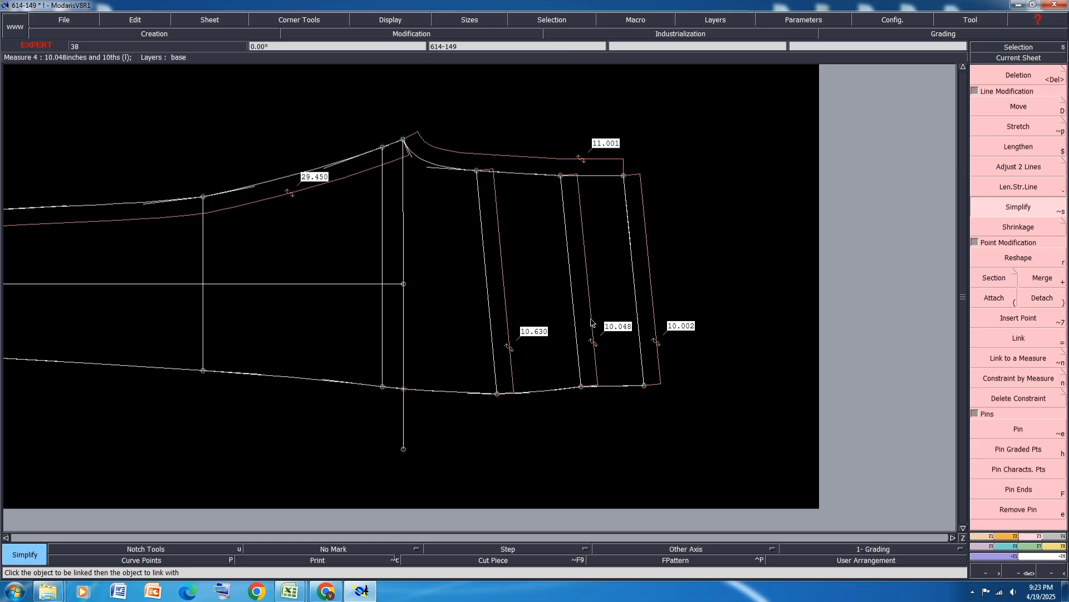
pyautogui.press('Delete')
pyautogui.click(576, 327)
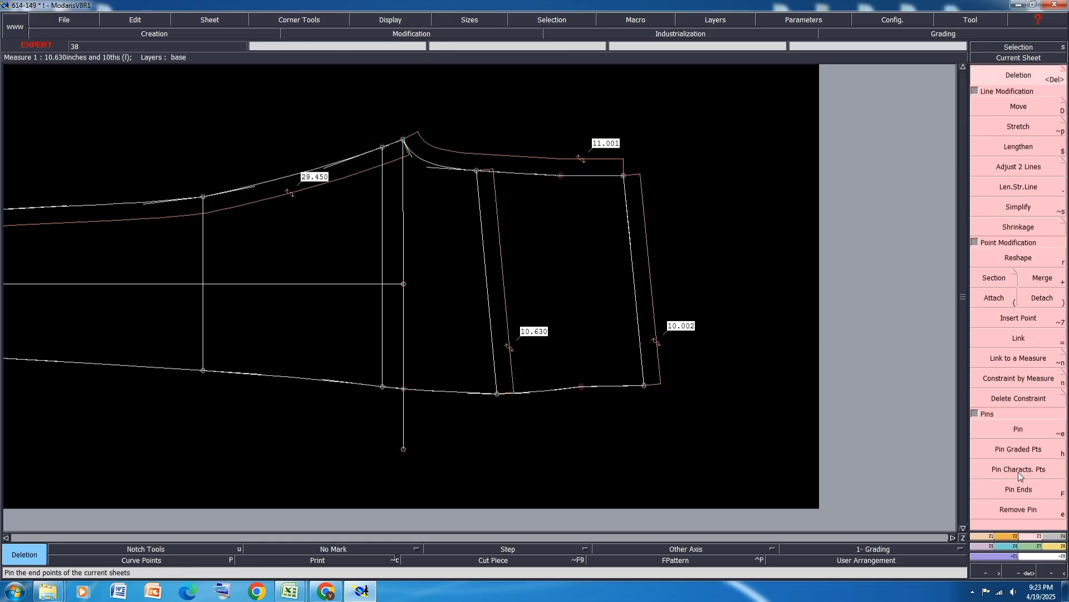
pyautogui.hotkey('ctrl', 's')
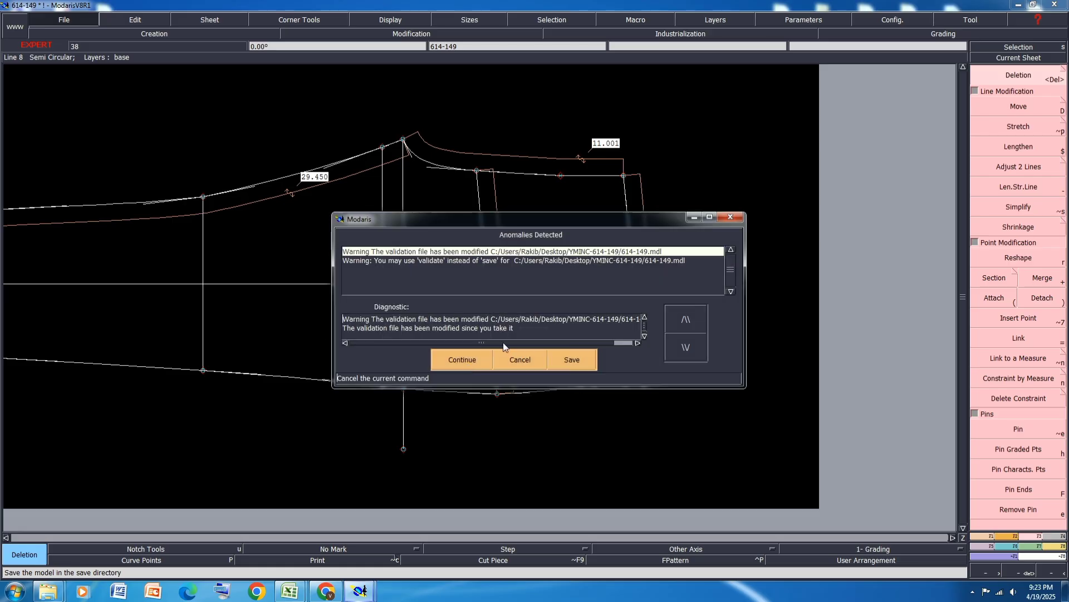
pyautogui.click(455, 361)
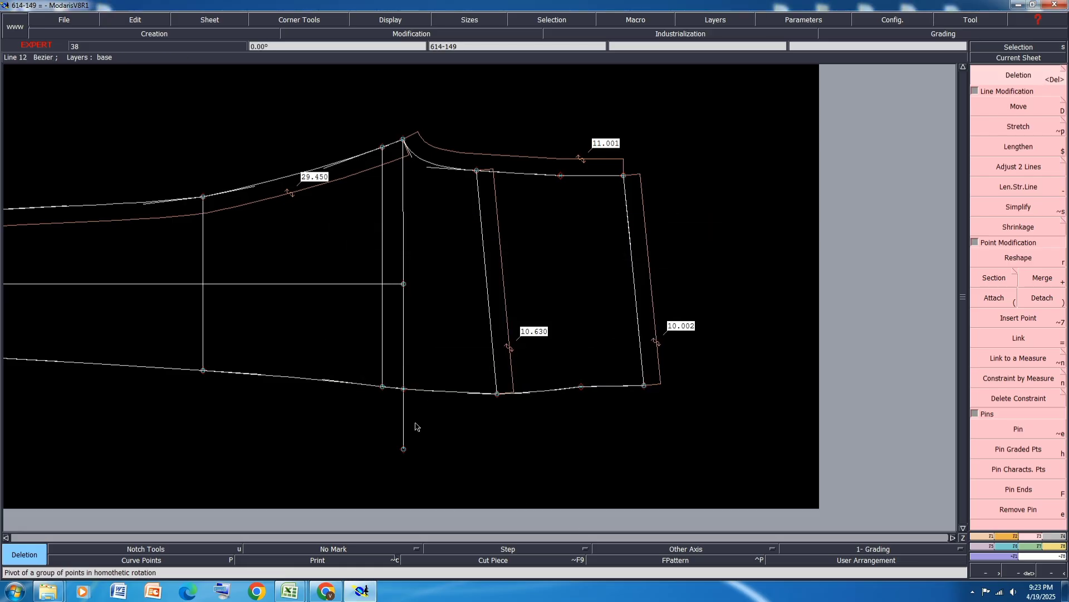
pyautogui.click(405, 453)
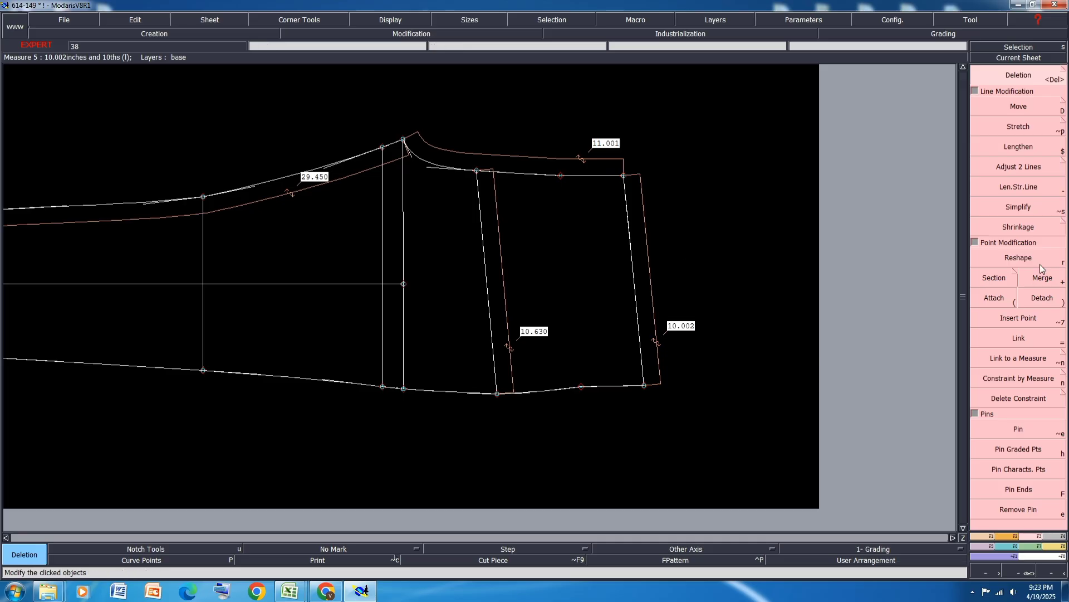
# Reshape the waistline into a slight inward curve by adjusting its tangent handles.
pyautogui.click(1024, 261)
pyautogui.moveTo(629, 245); pyautogui.dragTo(620, 243)
pyautogui.moveTo(638, 316); pyautogui.dragTo(633, 316)
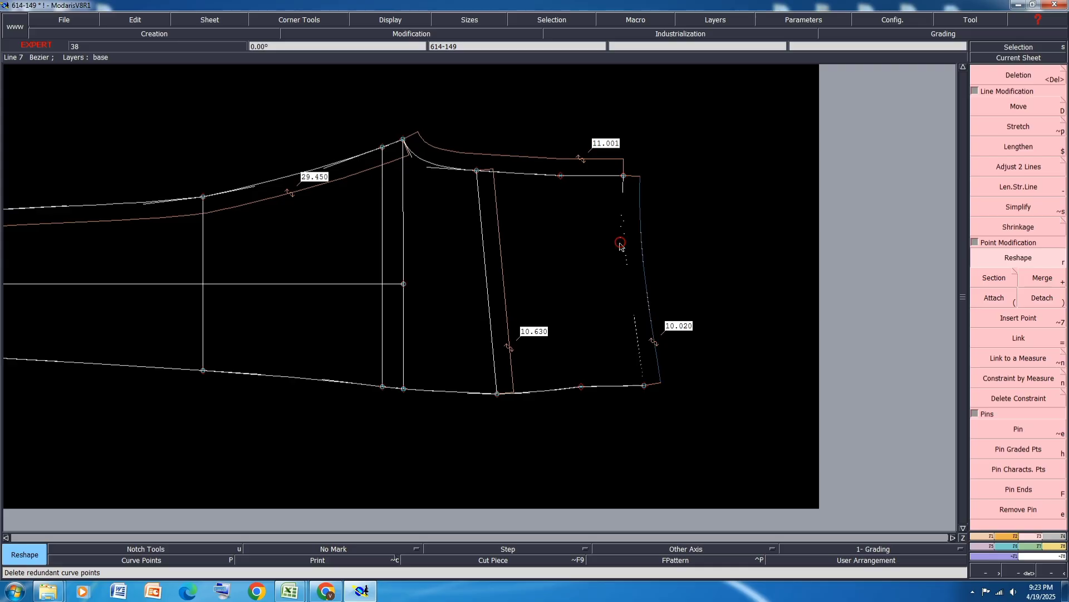
# Move the outseam's waist point by 0 in X and 0.125 inches in Y, and its upper hip point by 0 and -0.125 inches.
pyautogui.click(1030, 111)
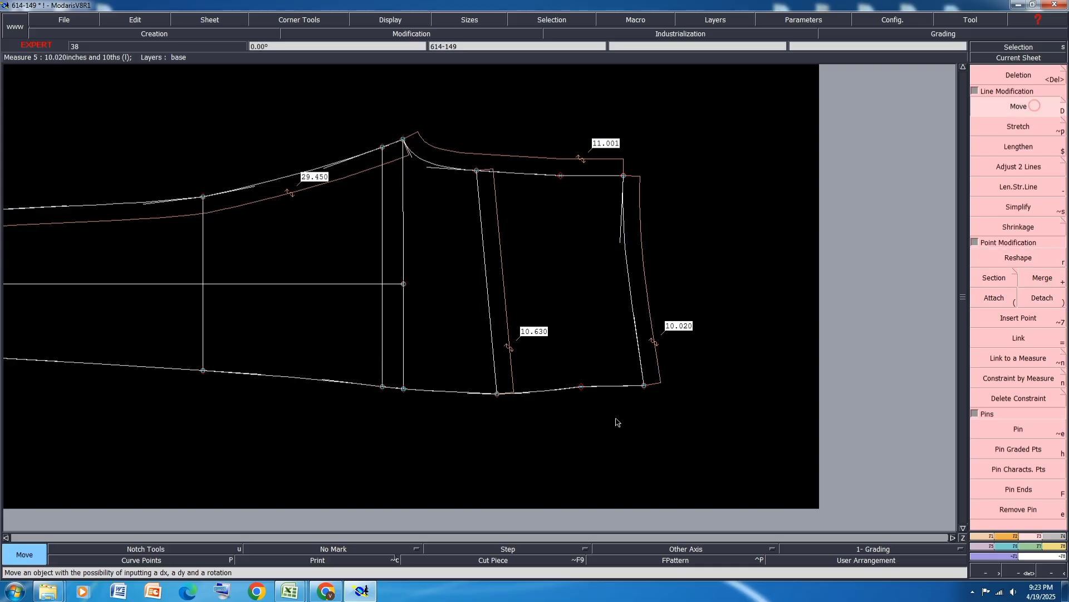
pyautogui.click(645, 384)
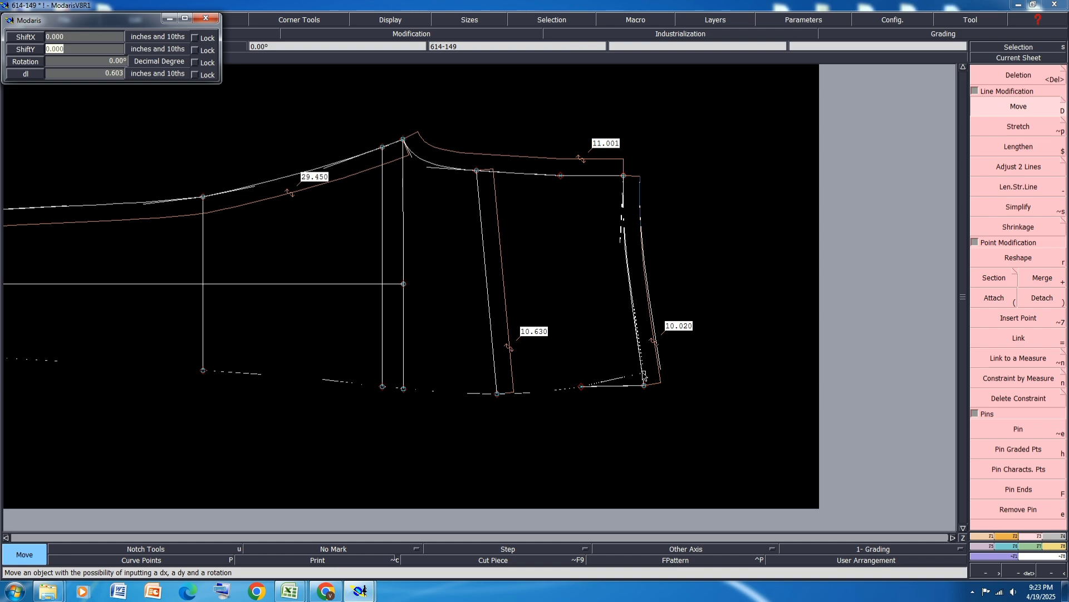
pyautogui.write('0.125')
pyautogui.press('Return')
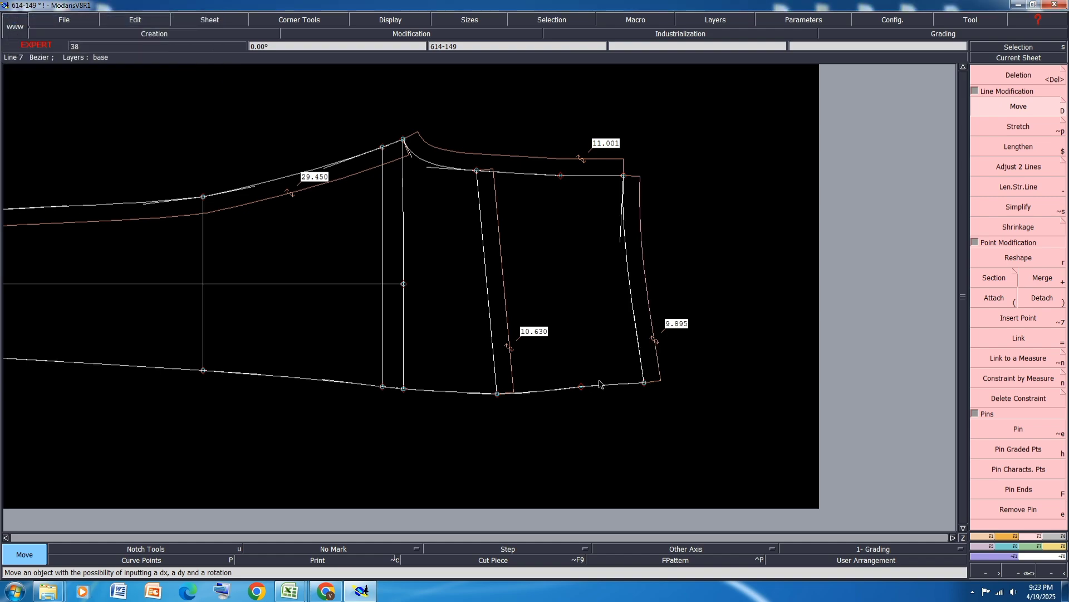
pyautogui.click(582, 386)
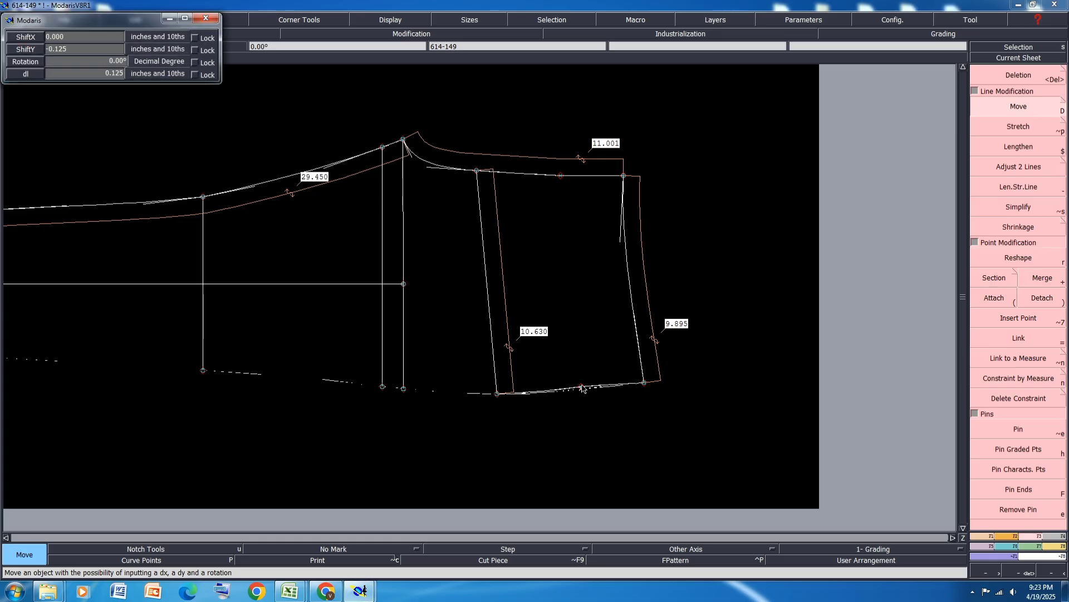
pyautogui.press('Return')
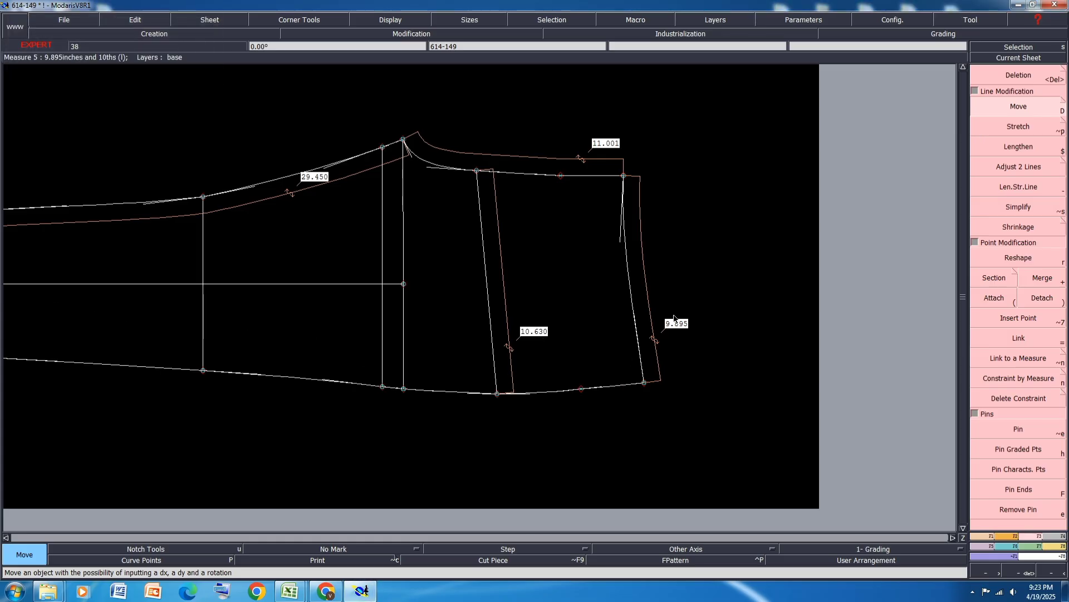
# Move the rise's upper hip point by 0.050 inches in Y and the outseam's upper hip point by -0.1 inches in Y.
pyautogui.click(561, 178)
pyautogui.write('.05')
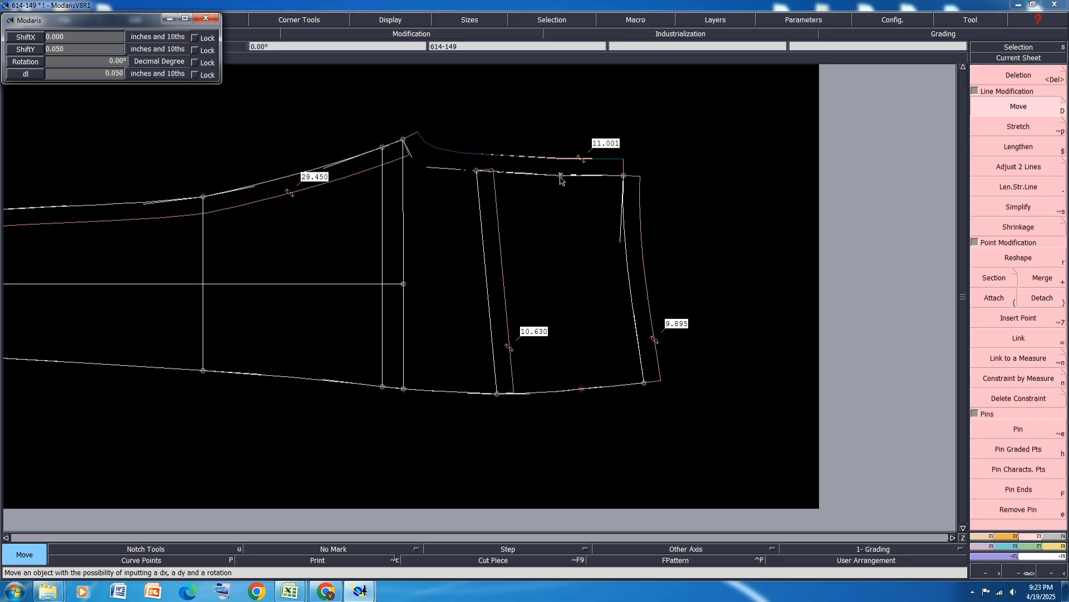
pyautogui.press('Return')
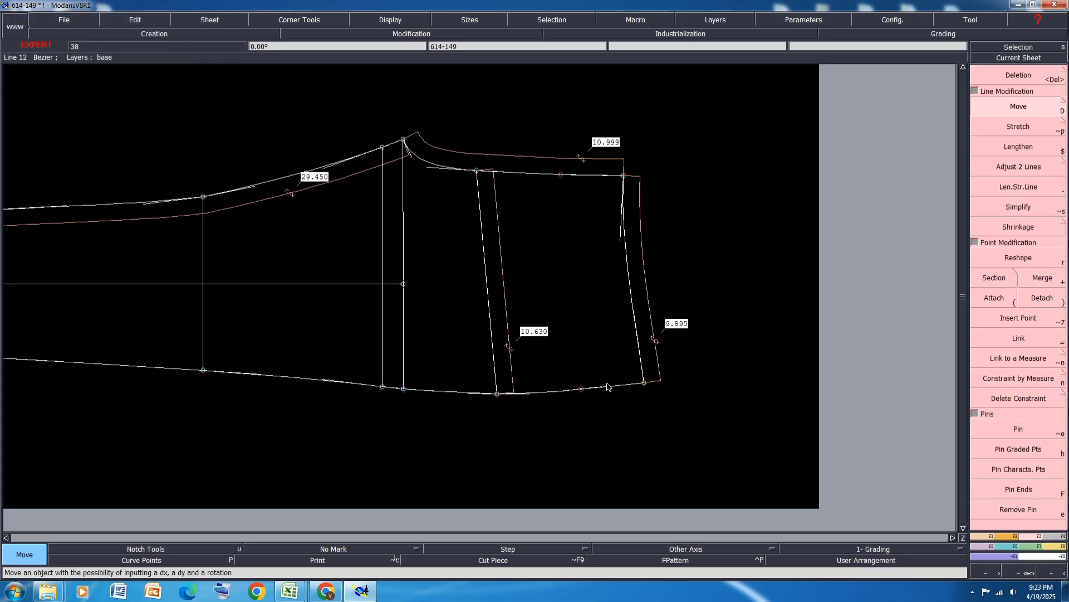
pyautogui.click(583, 389)
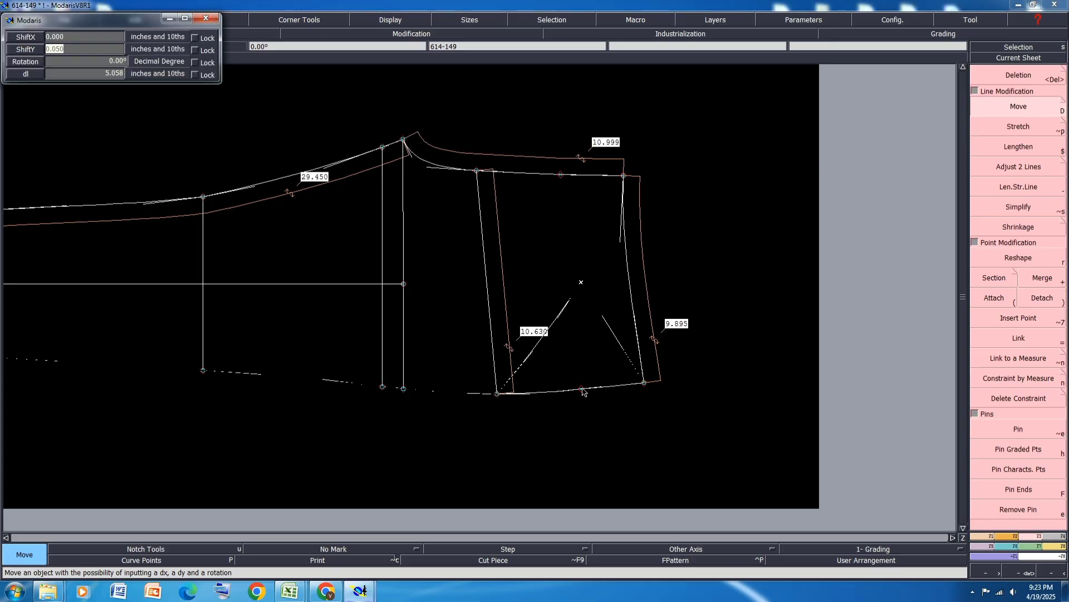
pyautogui.write('-.1')
pyautogui.press('Return')
# Reshape the waistline to curve slightly further inward by adjusting its tangent handle at the outseam end.
pyautogui.scroll(1, 752, 301)
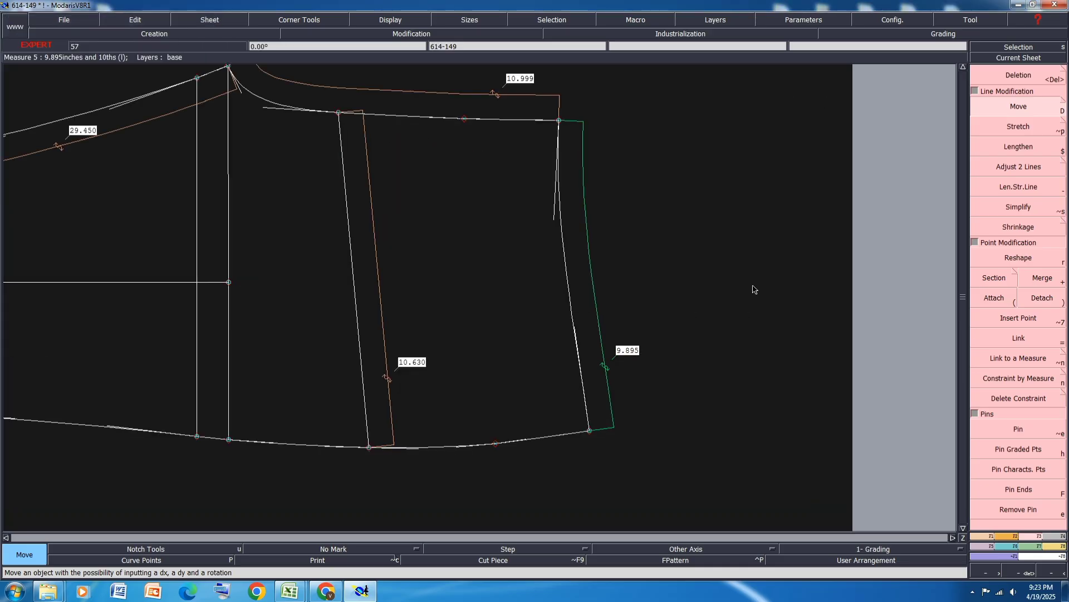
pyautogui.click(1019, 259)
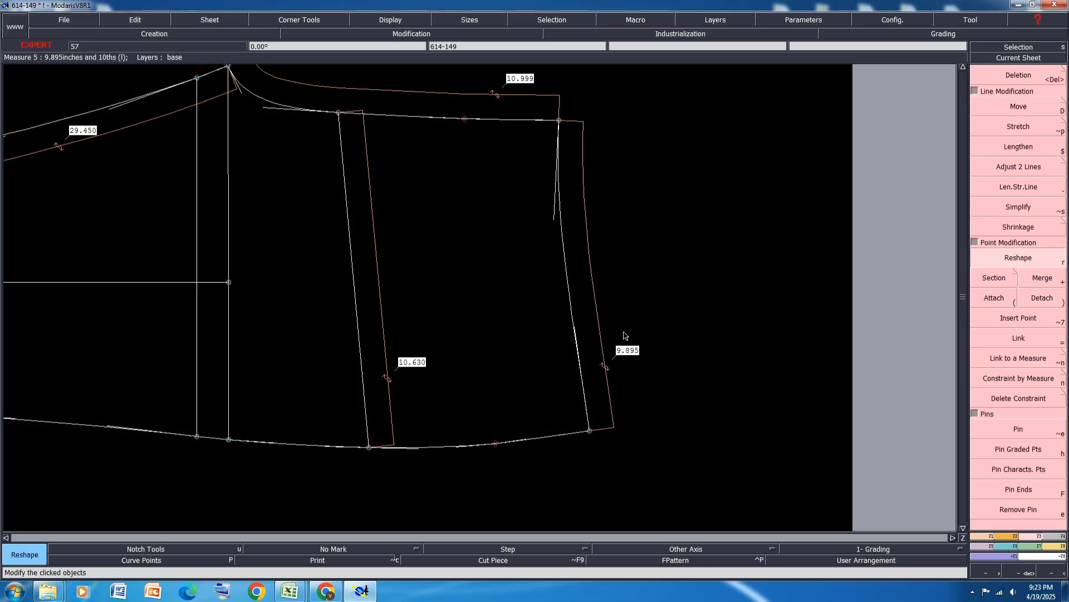
pyautogui.click(572, 332)
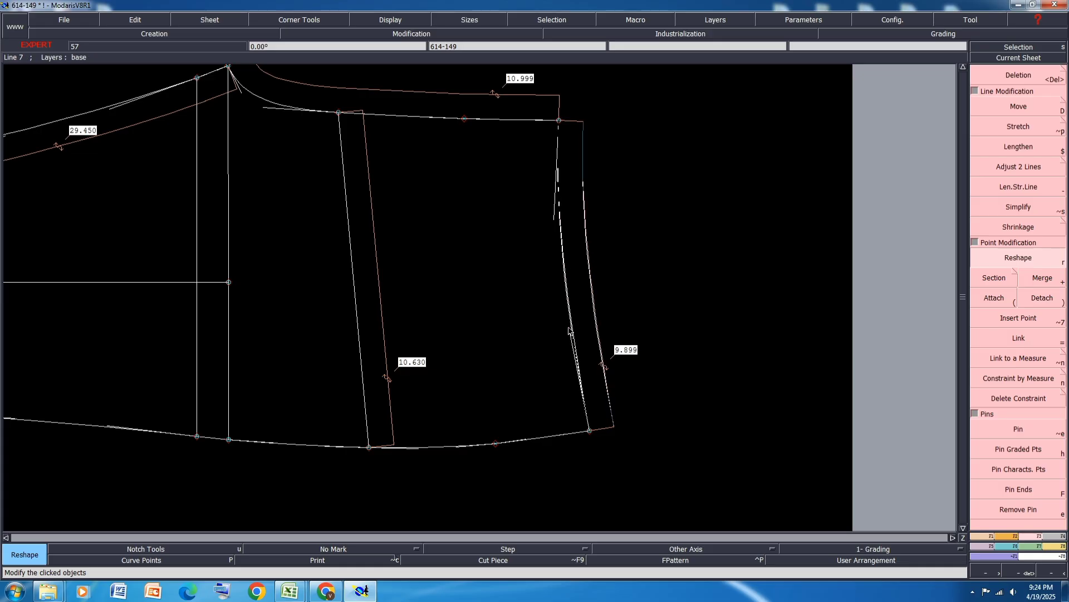
pyautogui.click(569, 330)
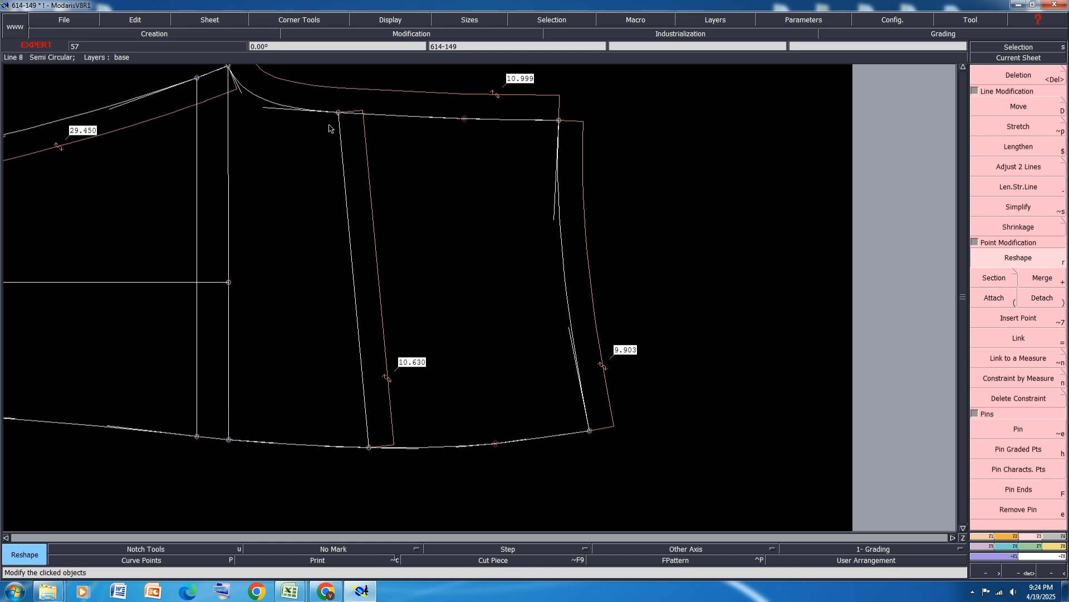
# Smooth the crotch curve of the rise by slightly adjusting its tangent handle at the hip point.
pyautogui.scroll(-2, 602, 260)
pyautogui.scroll(2, 504, 167)
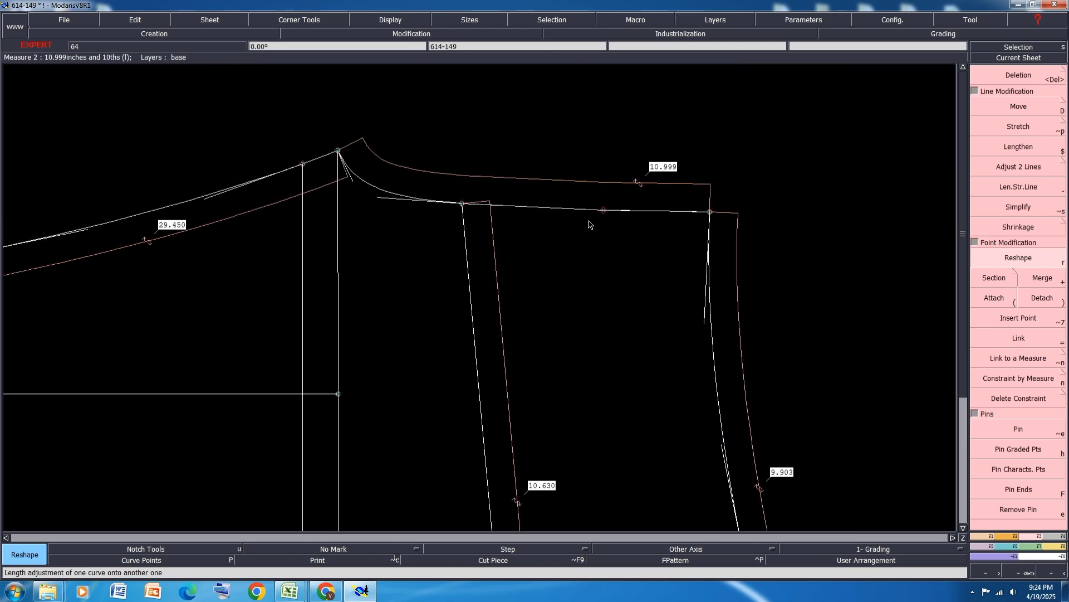
pyautogui.click(378, 197)
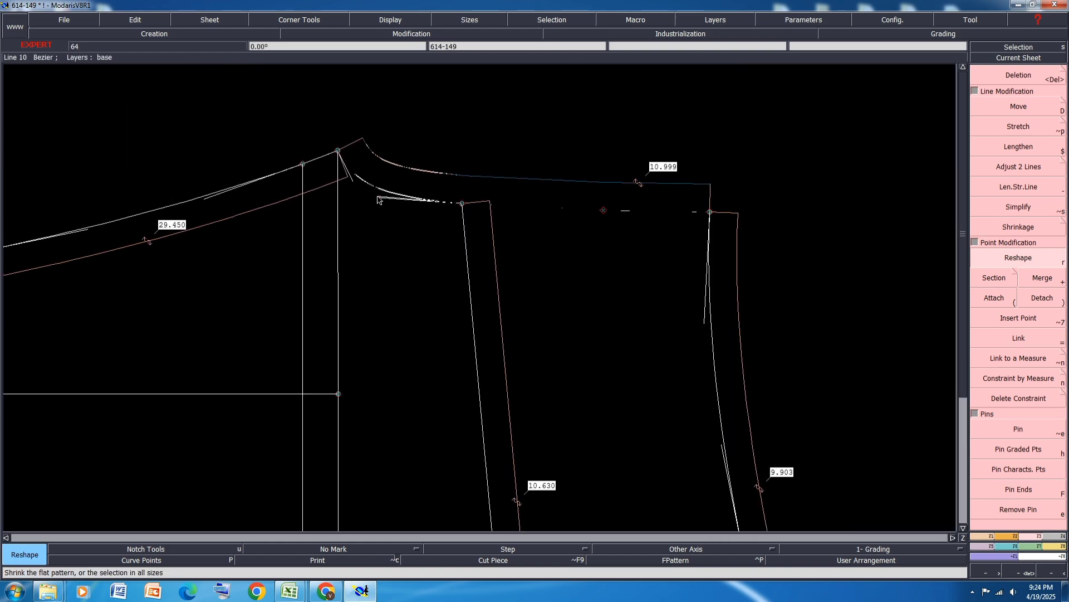
pyautogui.click(378, 196)
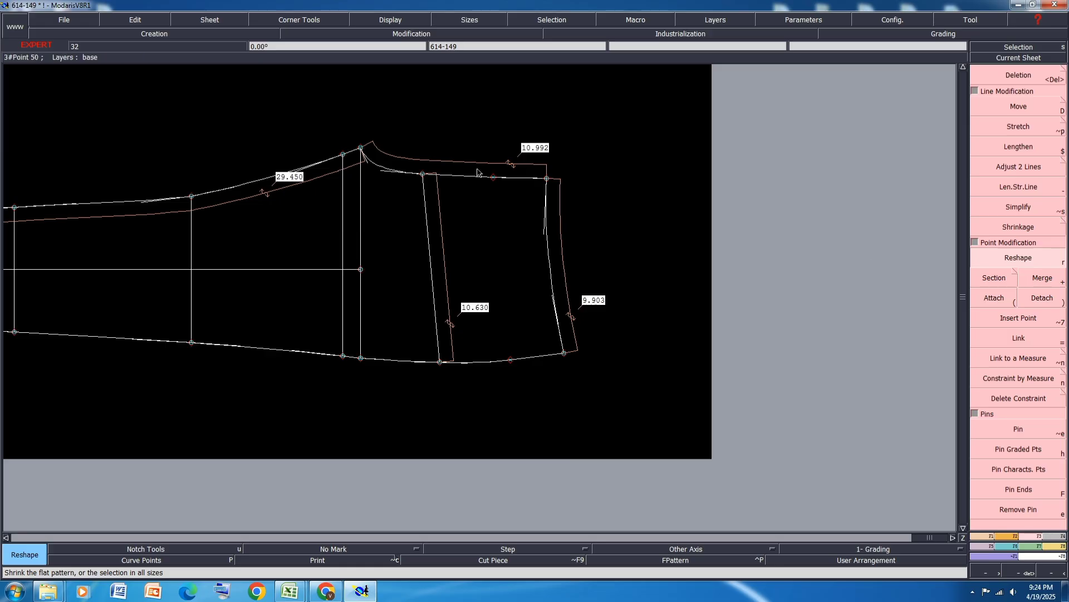
pyautogui.scroll(4, 348, 167)
pyautogui.scroll(-4, 349, 109)
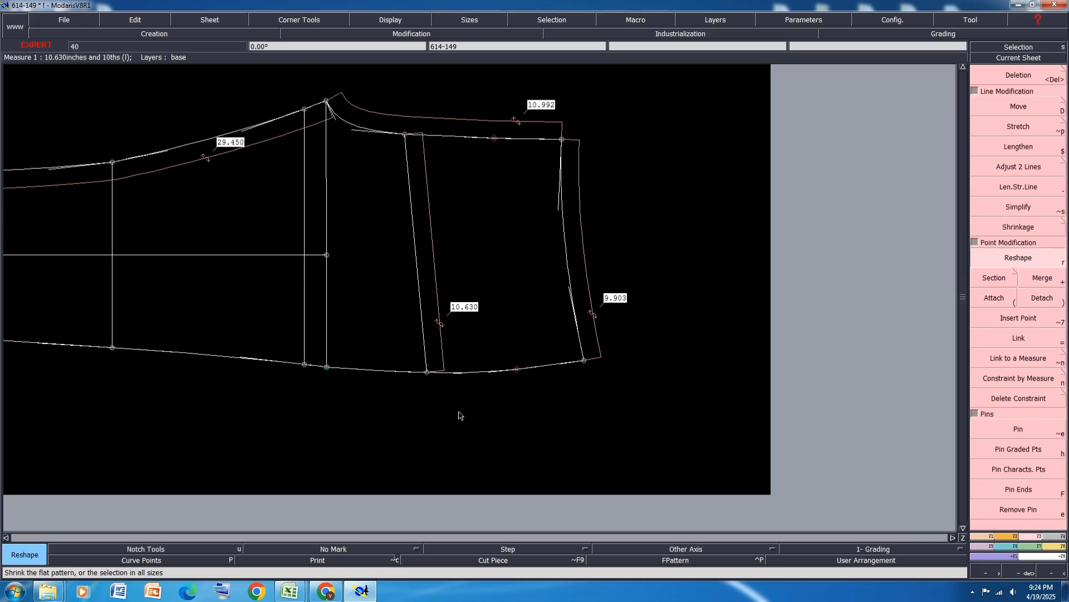
pyautogui.scroll(4, 461, 411)
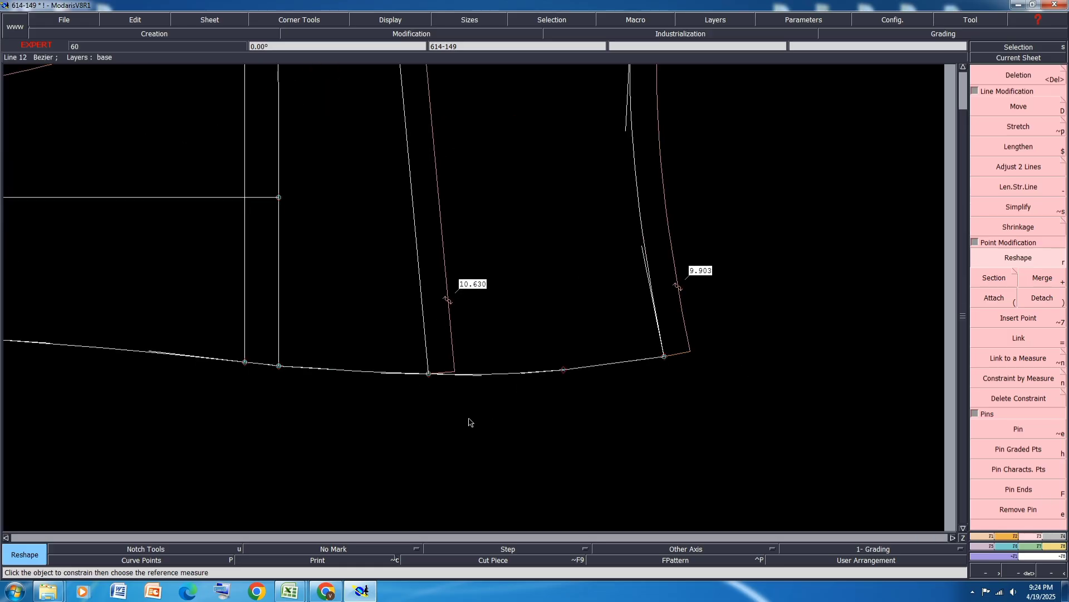
pyautogui.scroll(-1, 468, 417)
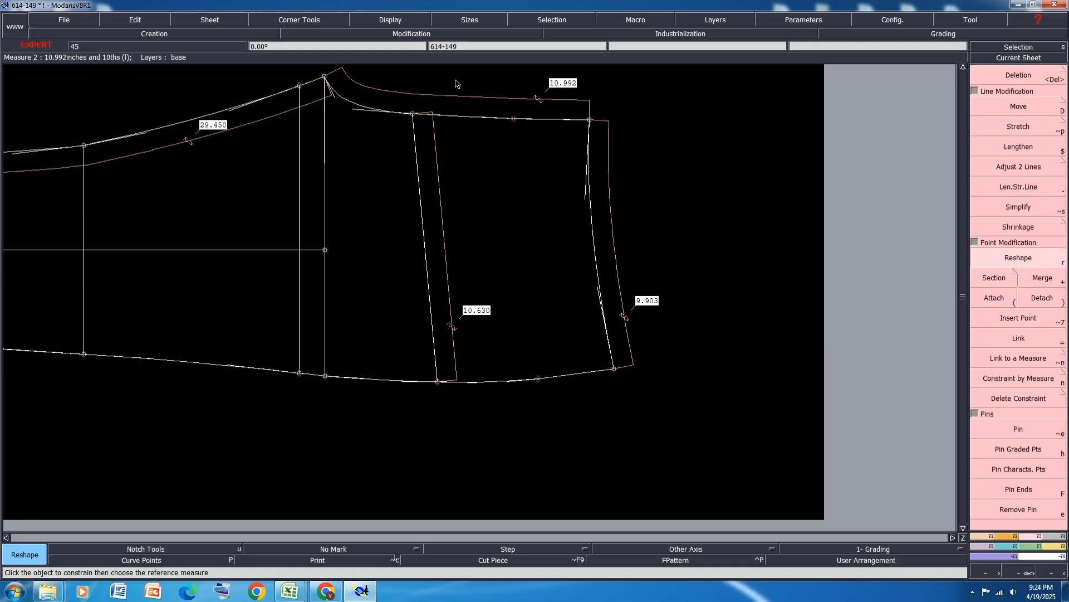
# Select the hip line and move it with both its end points by -0.05 inches in Y.
pyautogui.click(426, 251)
pyautogui.click(987, 113)
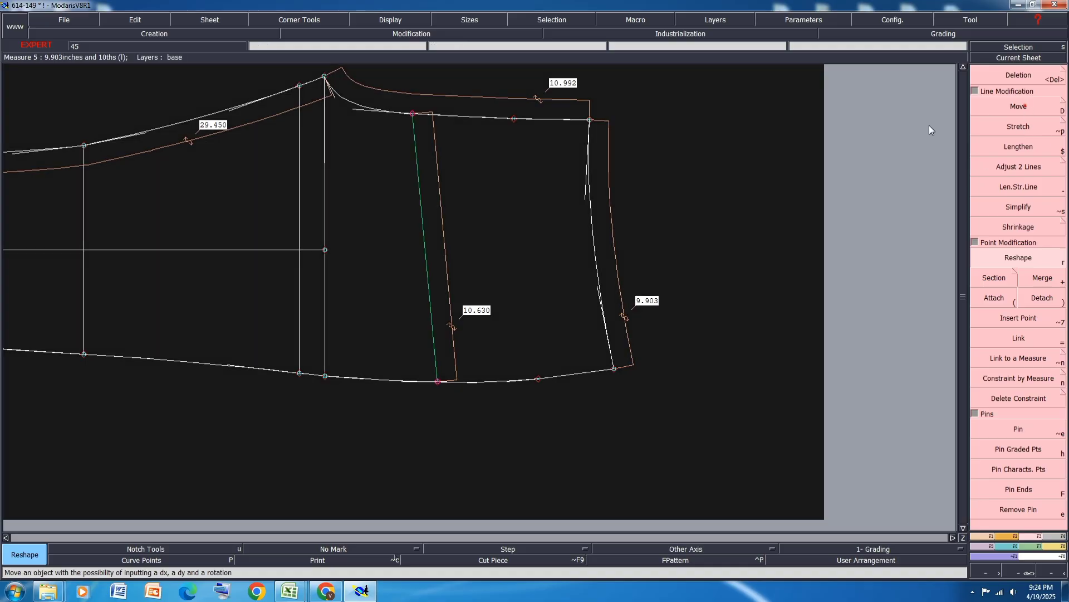
pyautogui.click(413, 114)
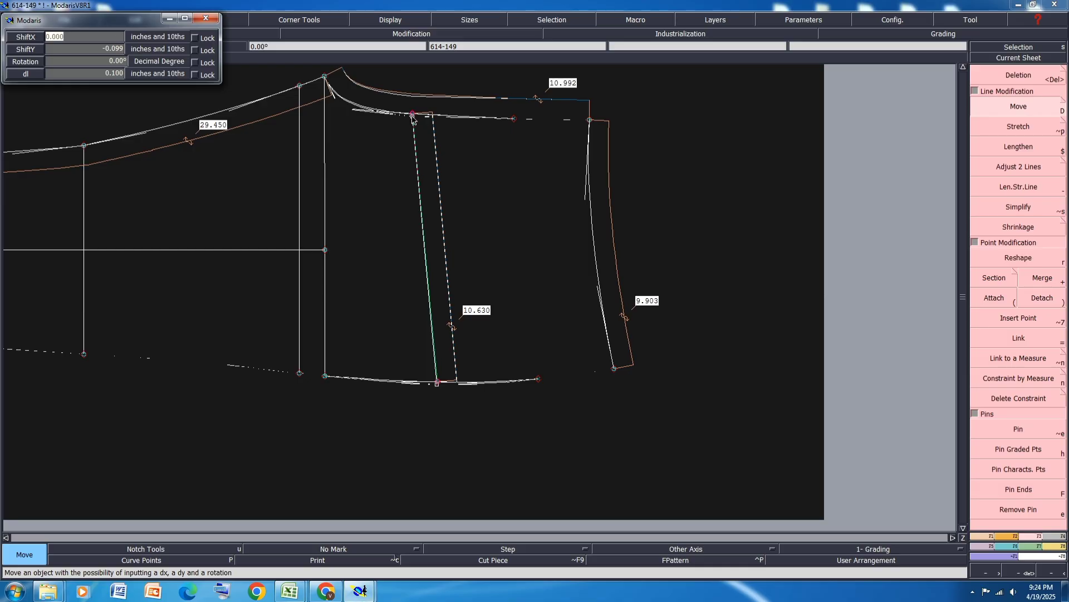
pyautogui.press('Tab')
pyautogui.press('BackSpace')
pyautogui.write('-.05')
pyautogui.press('Return')
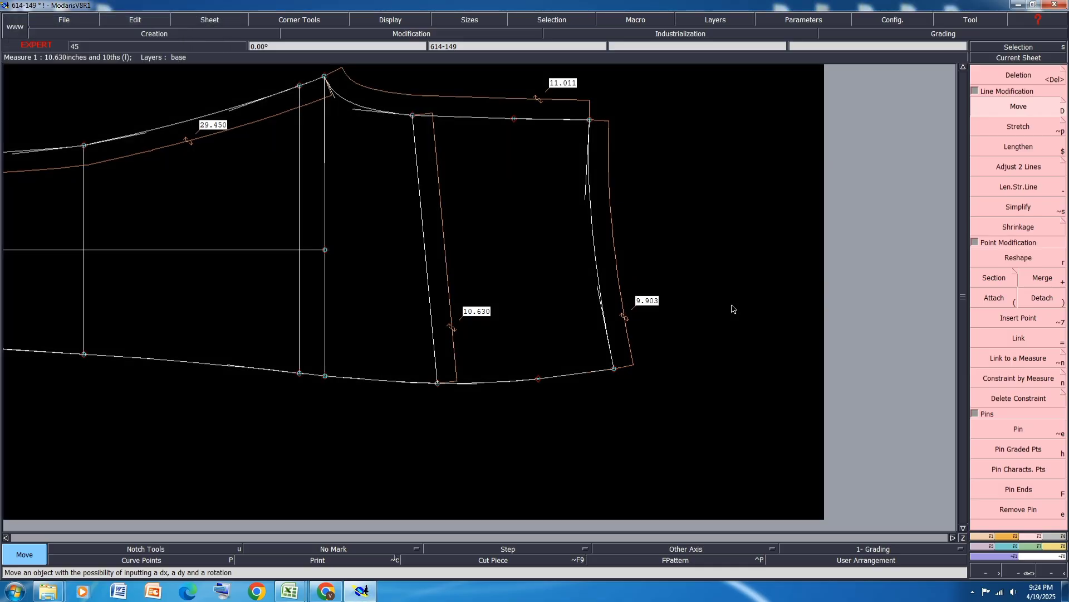
# Move the waistline's outseam corner point by -0.030 inches in Y.
pyautogui.scroll(-1, 516, 267)
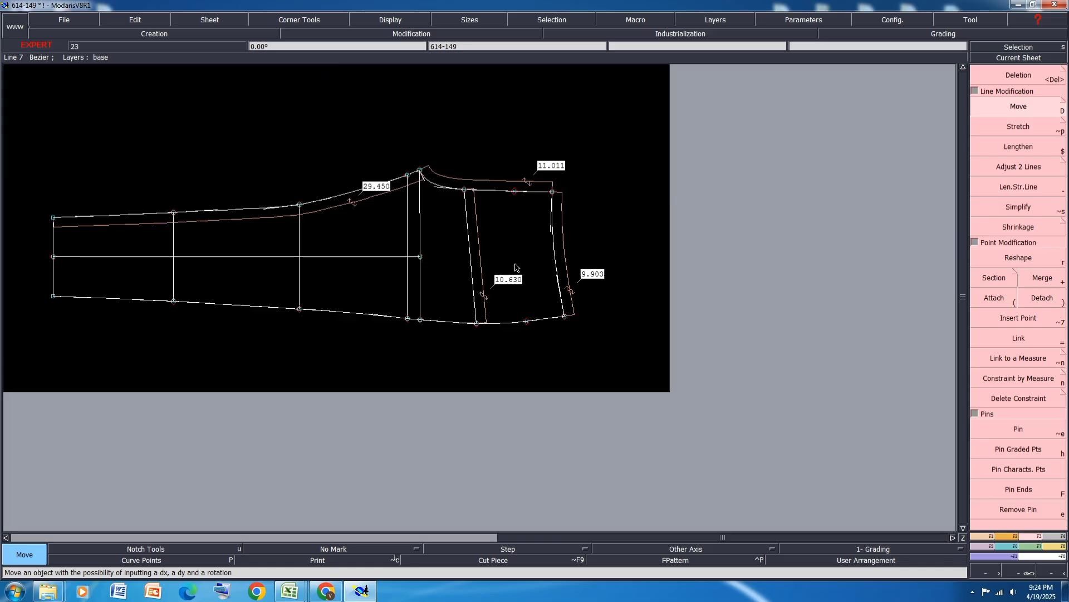
pyautogui.scroll(1, 605, 245)
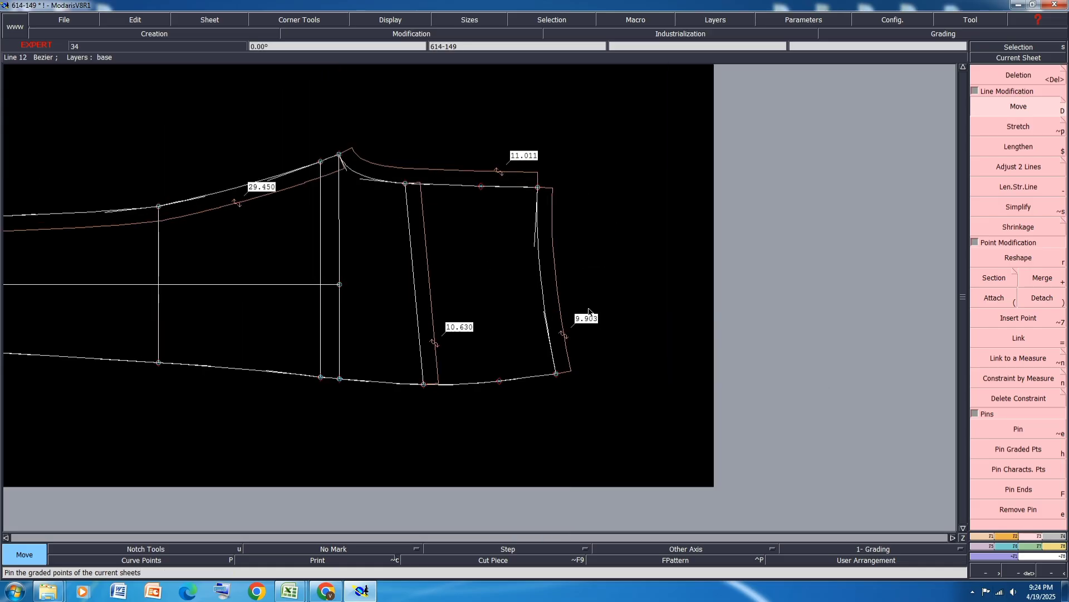
pyautogui.scroll(1, 590, 312)
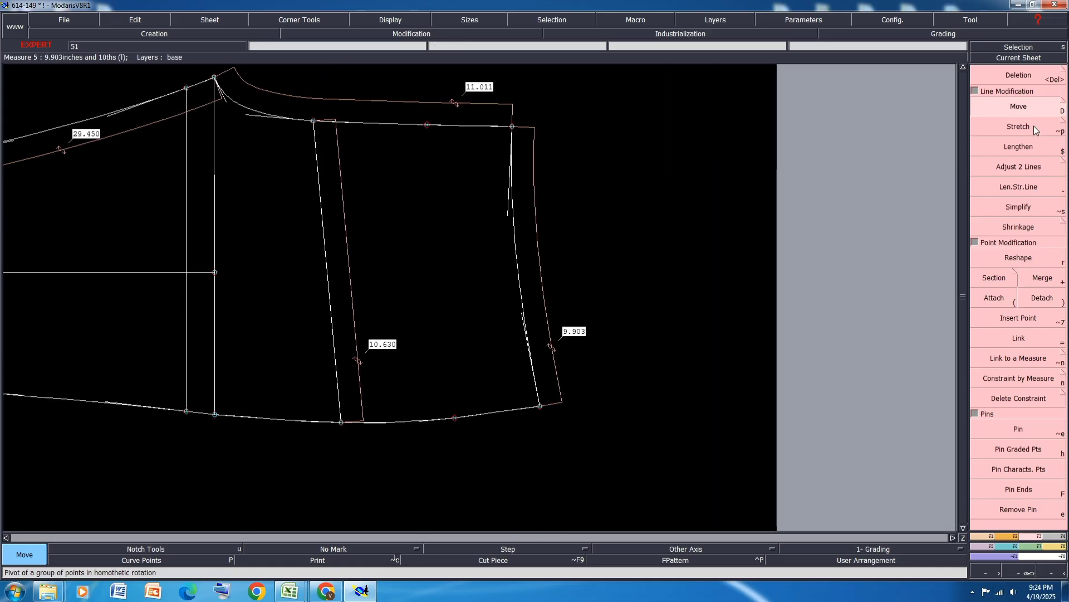
pyautogui.click(540, 409)
pyautogui.press('Tab')
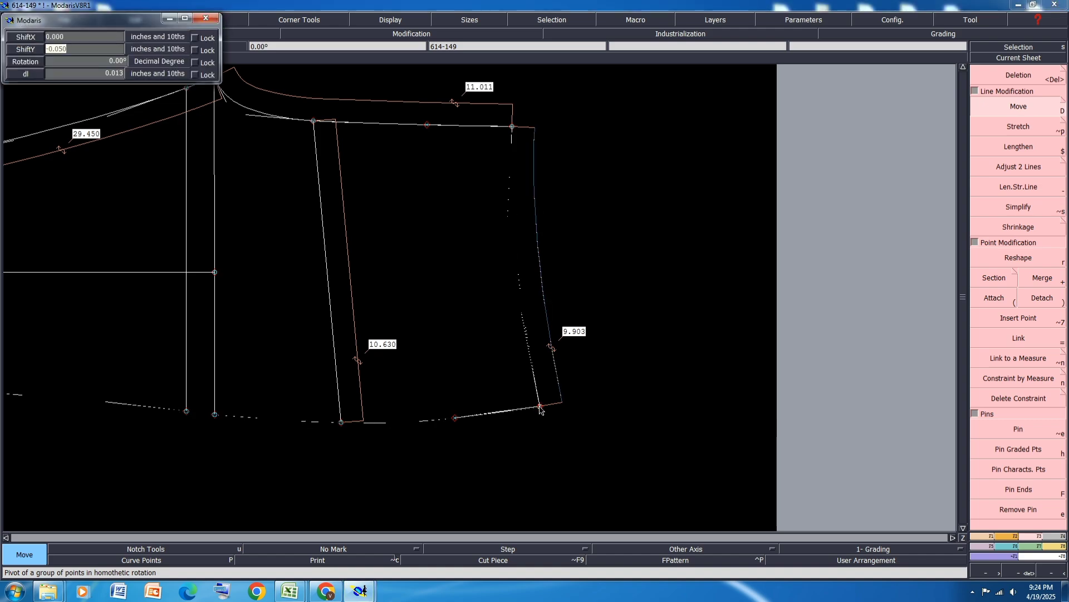
pyautogui.press('BackSpace')
pyautogui.write('-0.030')
pyautogui.press('Return')
# Smooth the outseam between hip and waist by adjusting the tangent handle just above the hip point.
pyautogui.scroll(-3, 586, 318)
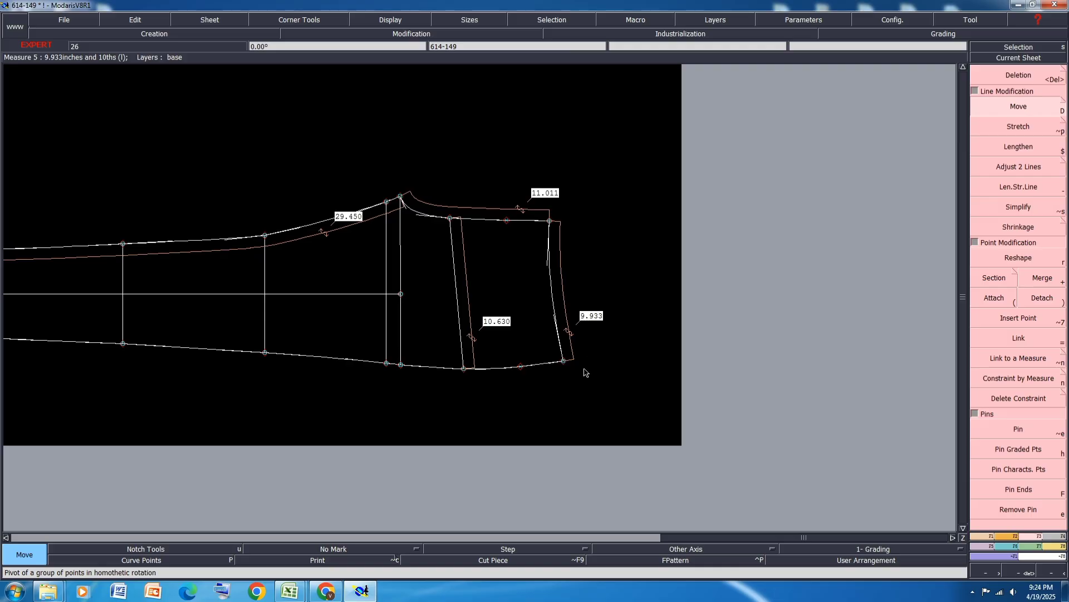
pyautogui.scroll(5, 526, 370)
pyautogui.scroll(-1, 620, 355)
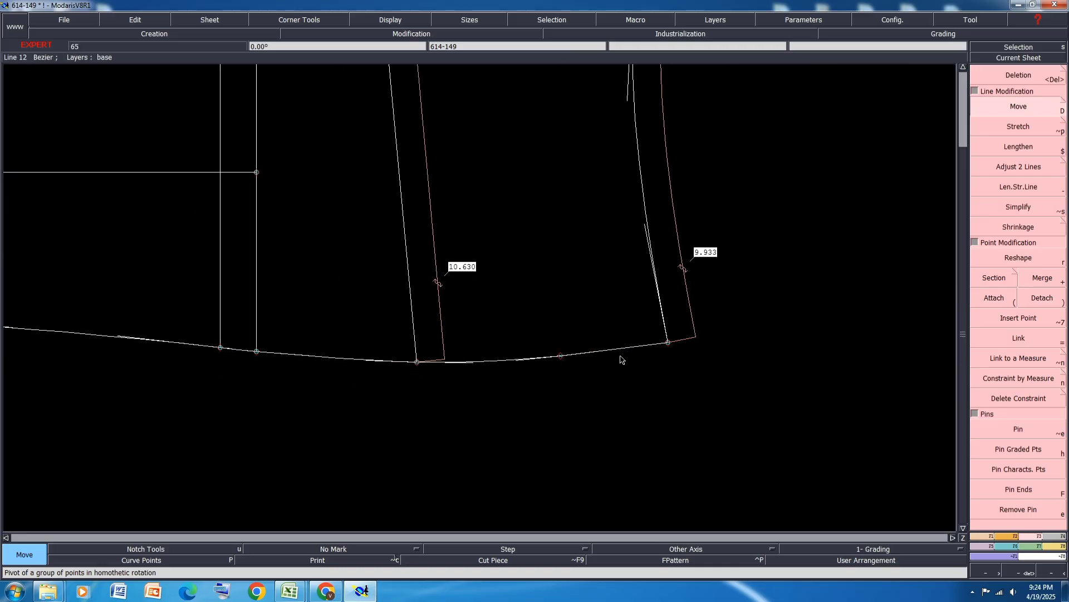
pyautogui.scroll(2, 463, 363)
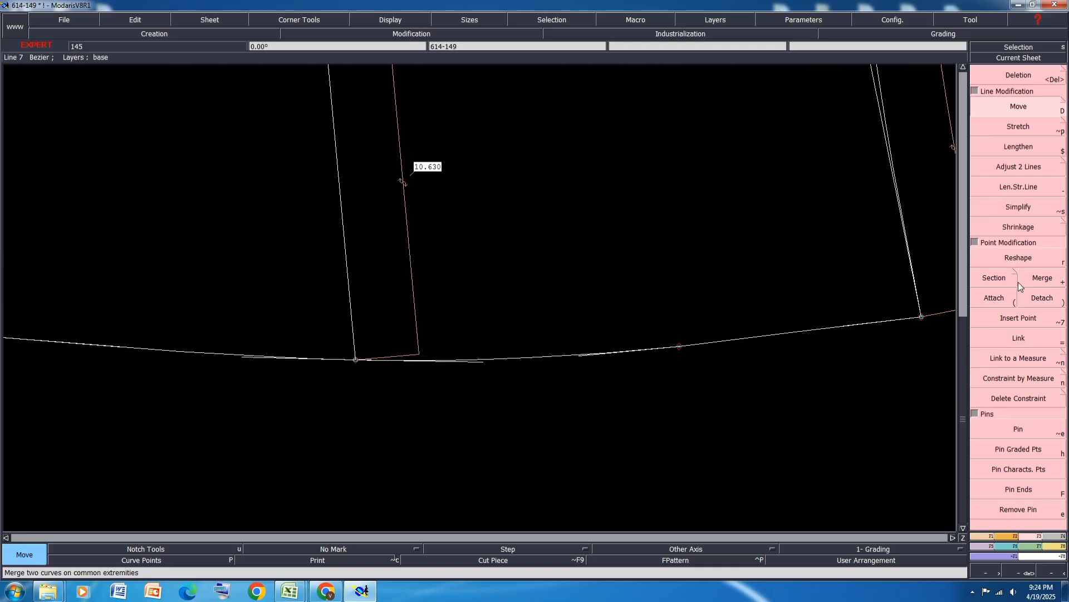
pyautogui.click(1026, 258)
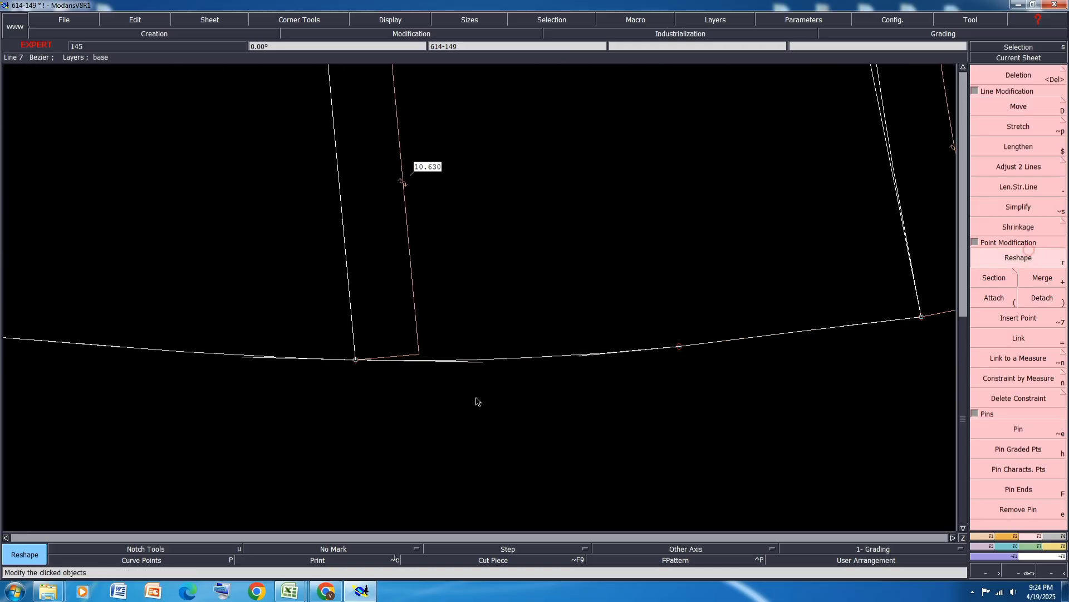
pyautogui.click(478, 362)
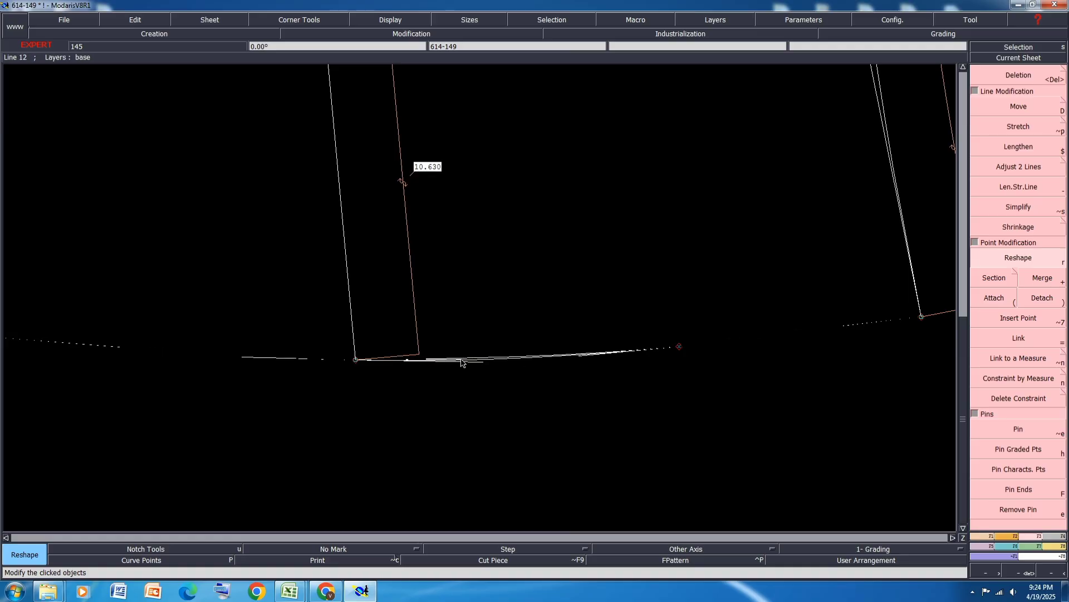
pyautogui.click(461, 363)
pyautogui.scroll(-4, 611, 322)
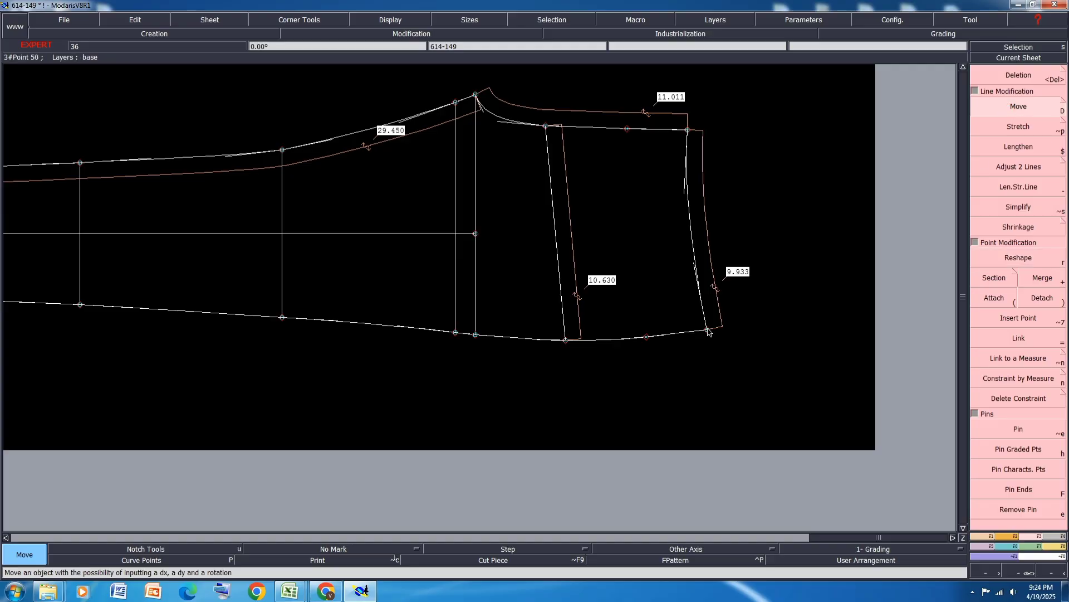
# Move the waistline's outseam corner point a further -0.030 inches in Y and check the outseam and rise curves.
pyautogui.click(706, 331)
pyautogui.press('Tab')
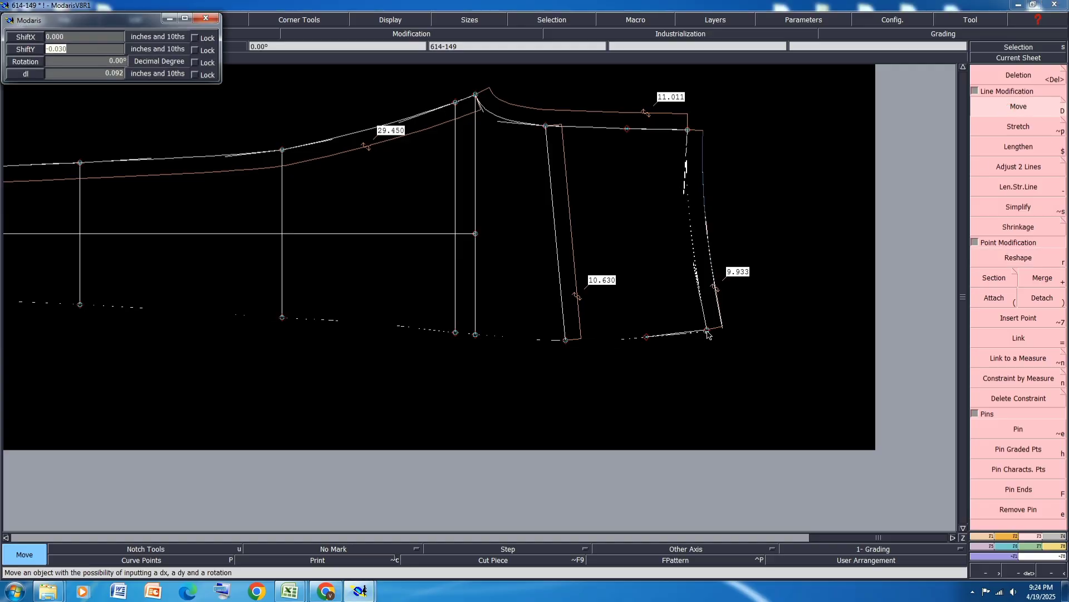
pyautogui.press('Return')
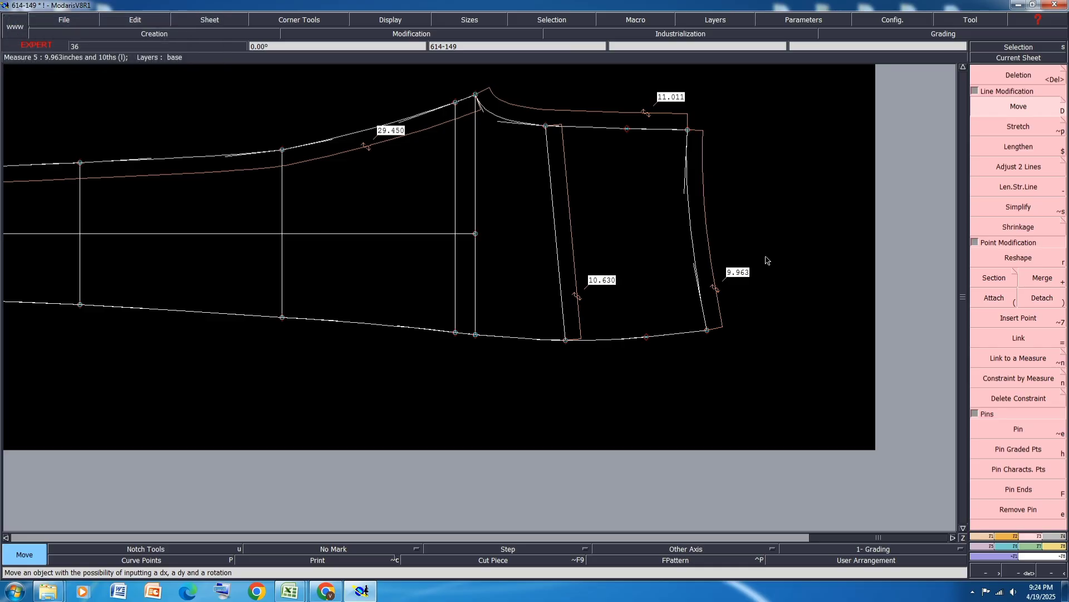
pyautogui.scroll(4, 659, 340)
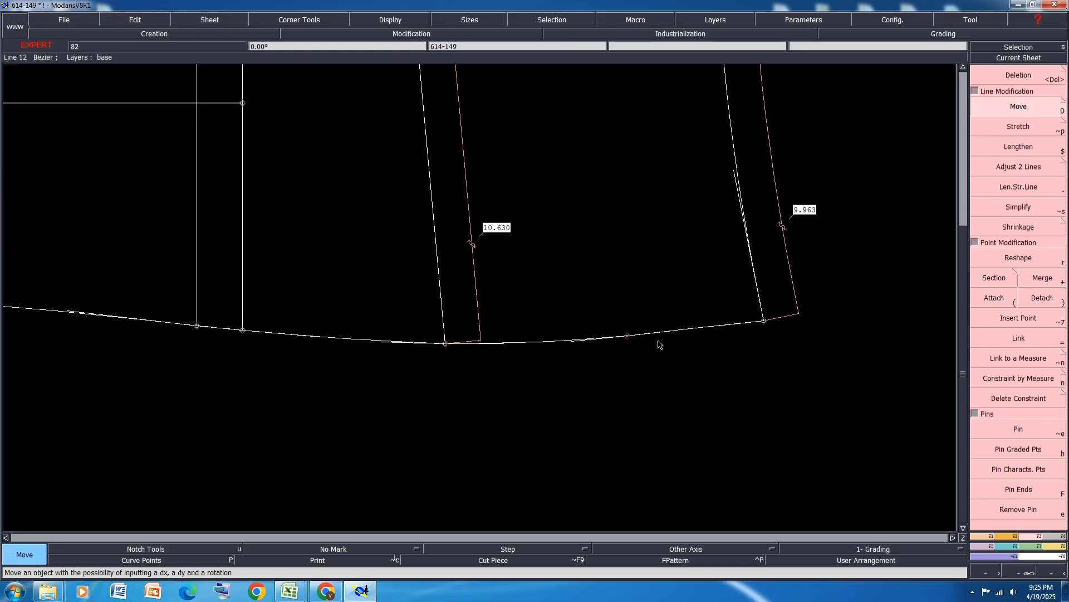
pyautogui.scroll(-5, 610, 372)
pyautogui.scroll(5, 581, 202)
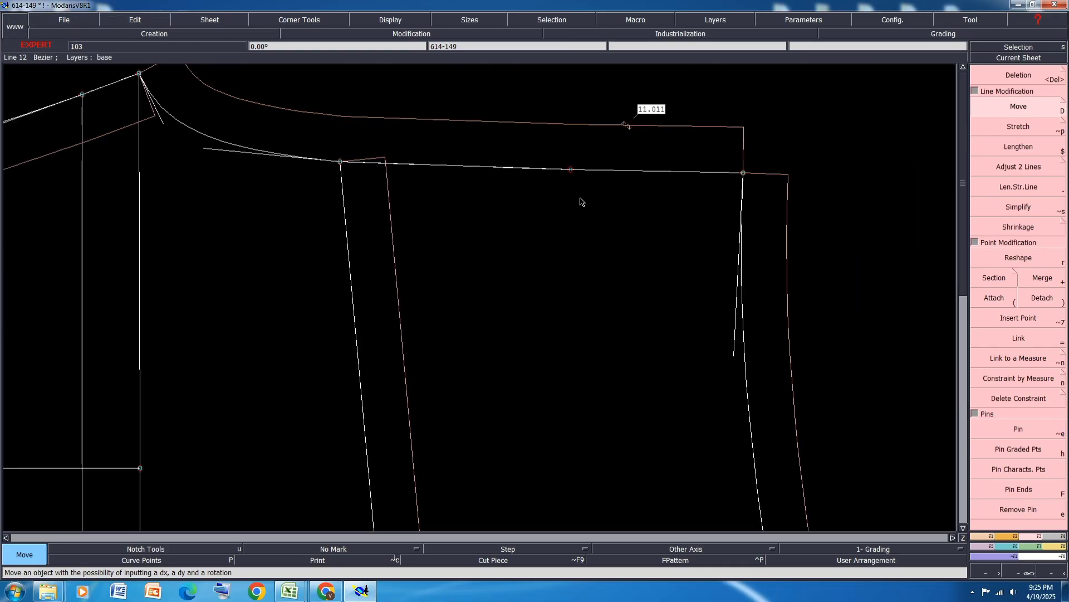
pyautogui.scroll(-6, 581, 202)
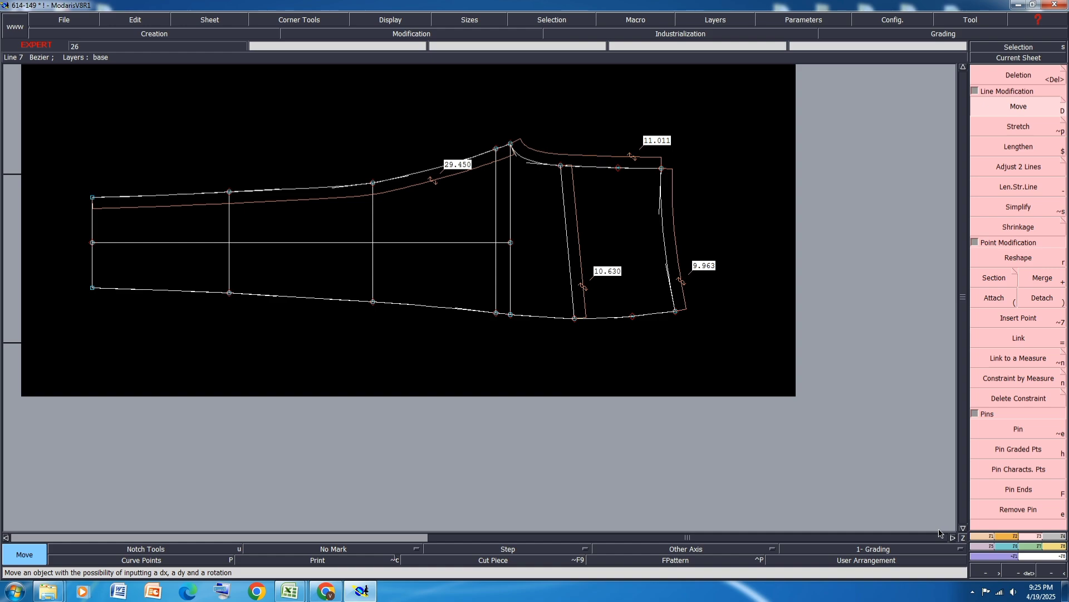
# Mirror the waistline across a symmetry axis along the rise's waist end to check its continuity, and undo the mirror and axis.
pyautogui.click(986, 537)
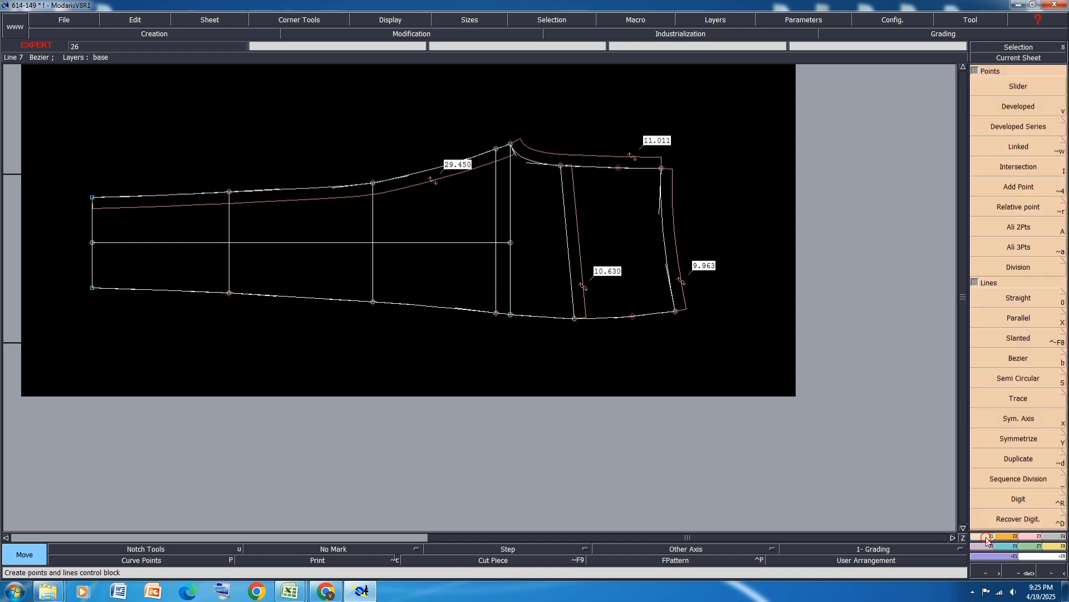
pyautogui.click(1023, 416)
pyautogui.click(662, 168)
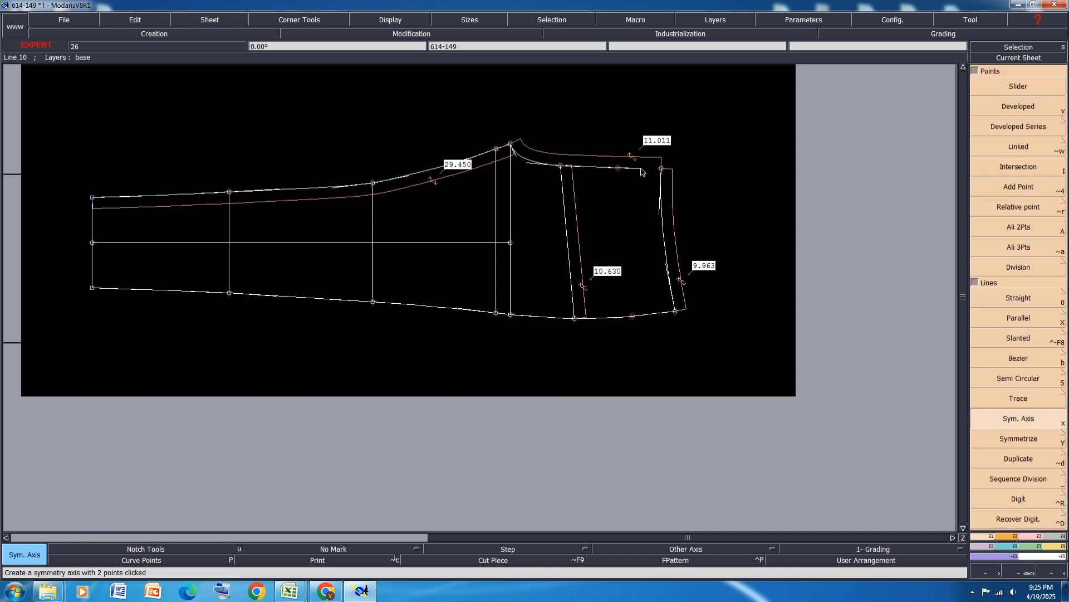
pyautogui.click(1020, 439)
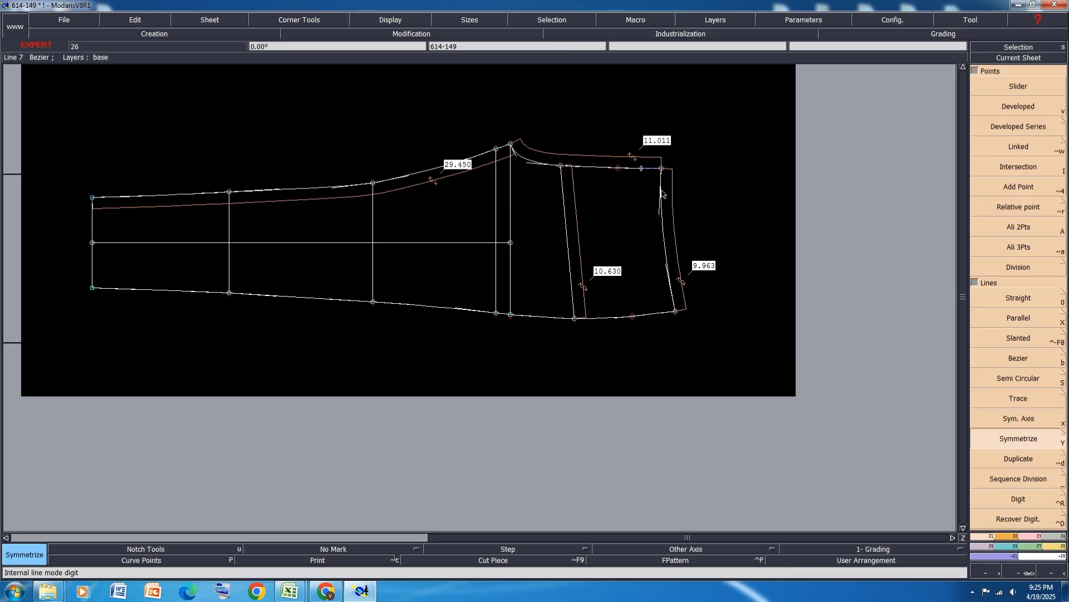
pyautogui.click(661, 188)
pyautogui.scroll(5, 665, 161)
pyautogui.scroll(-2, 645, 166)
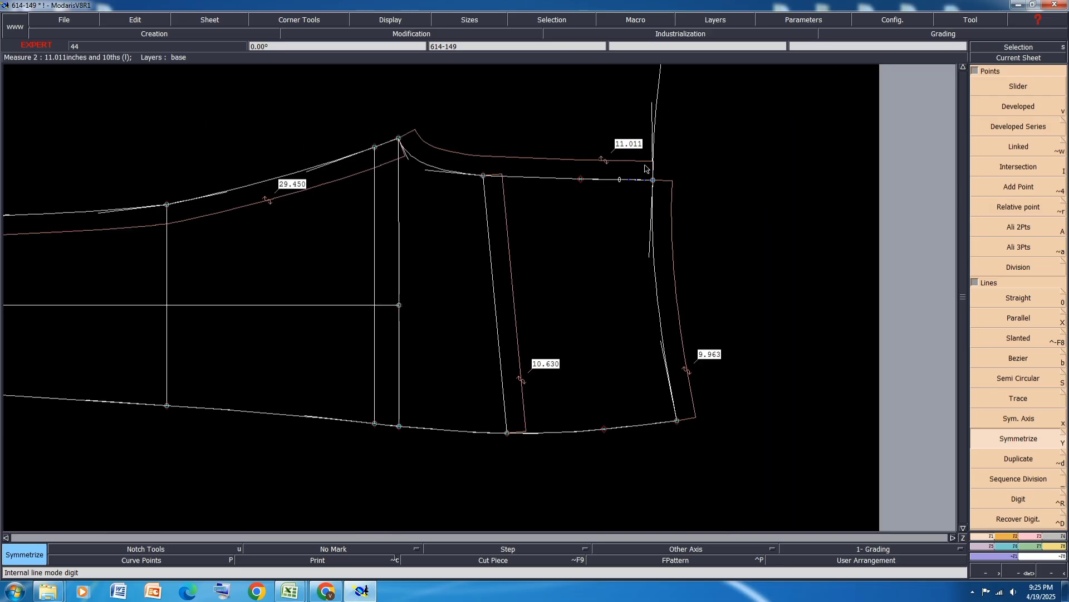
pyautogui.hotkey('ctrl', 'z')
pyautogui.hotkey('ctrl', 'z')
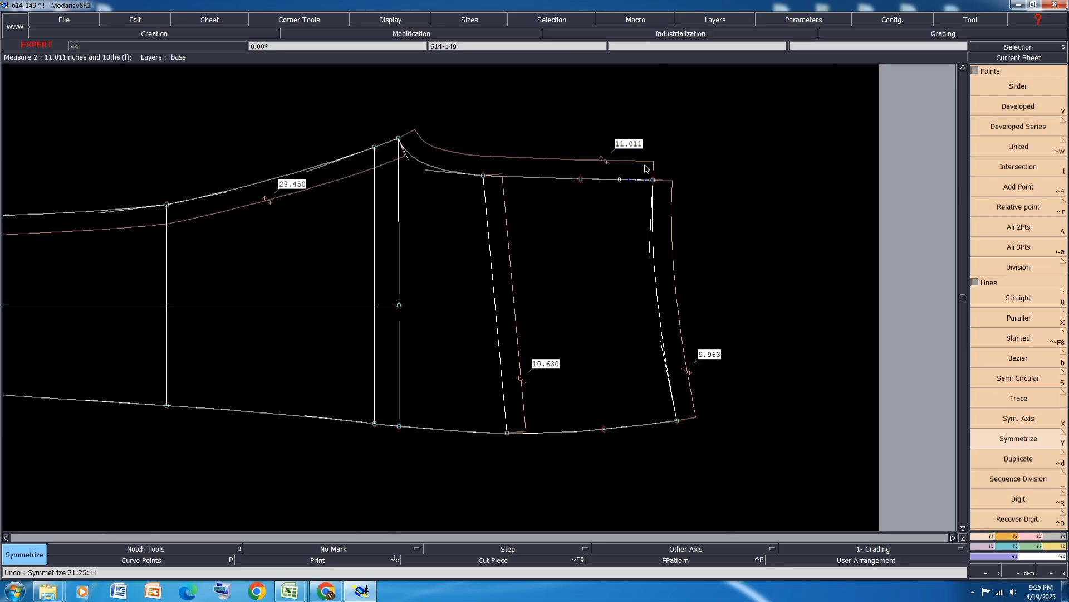
# Reshape the waistline slightly by adjusting its tangent handle at the rise end so it meets the rise more squarely.
pyautogui.click(1029, 536)
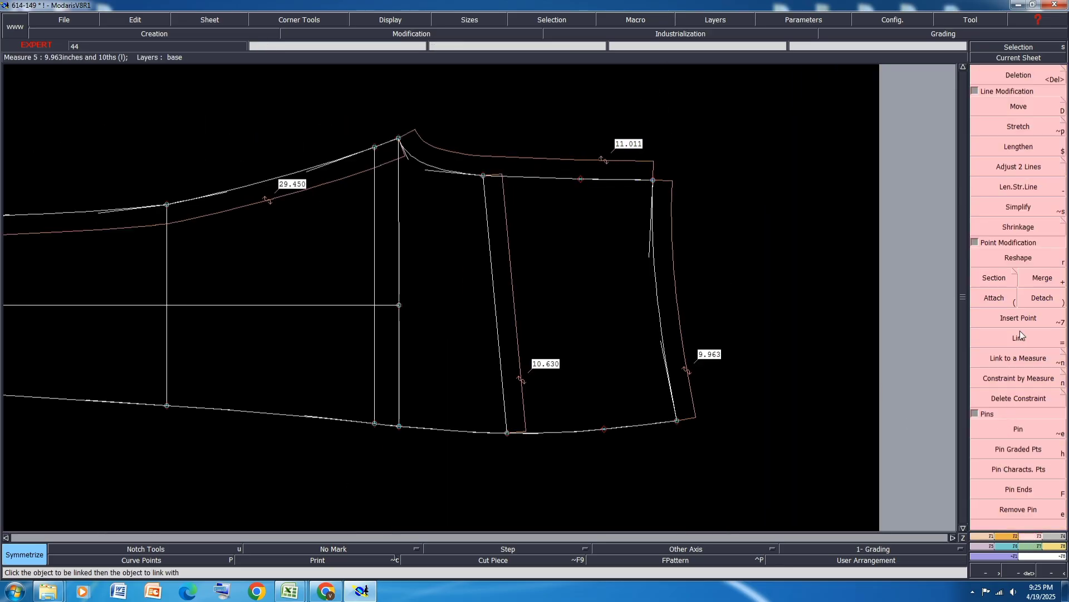
pyautogui.click(1015, 257)
pyautogui.moveTo(649, 256); pyautogui.dragTo(651, 257)
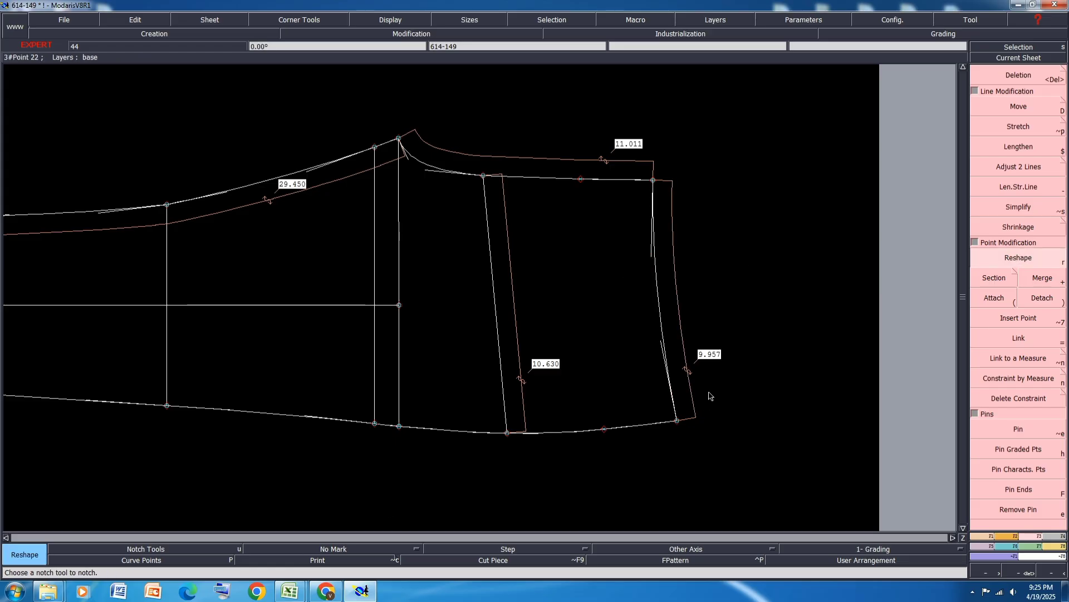
# Move the outseam points from the hip line up to the waist corner together by 0.125 inches in X.
pyautogui.moveTo(718, 382); pyautogui.dragTo(509, 464)
pyautogui.click(1031, 107)
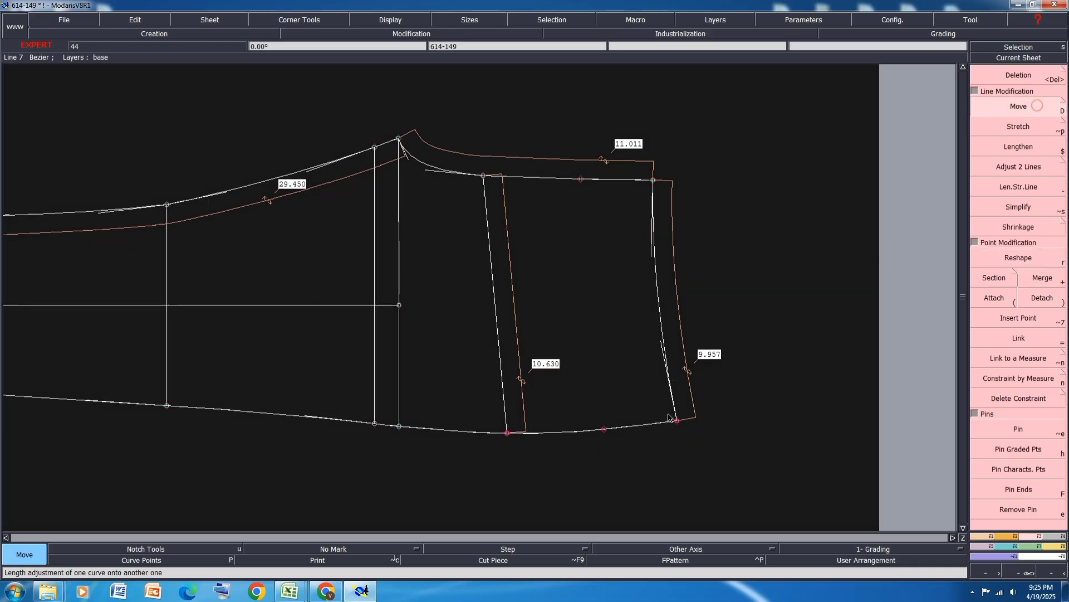
pyautogui.click(677, 422)
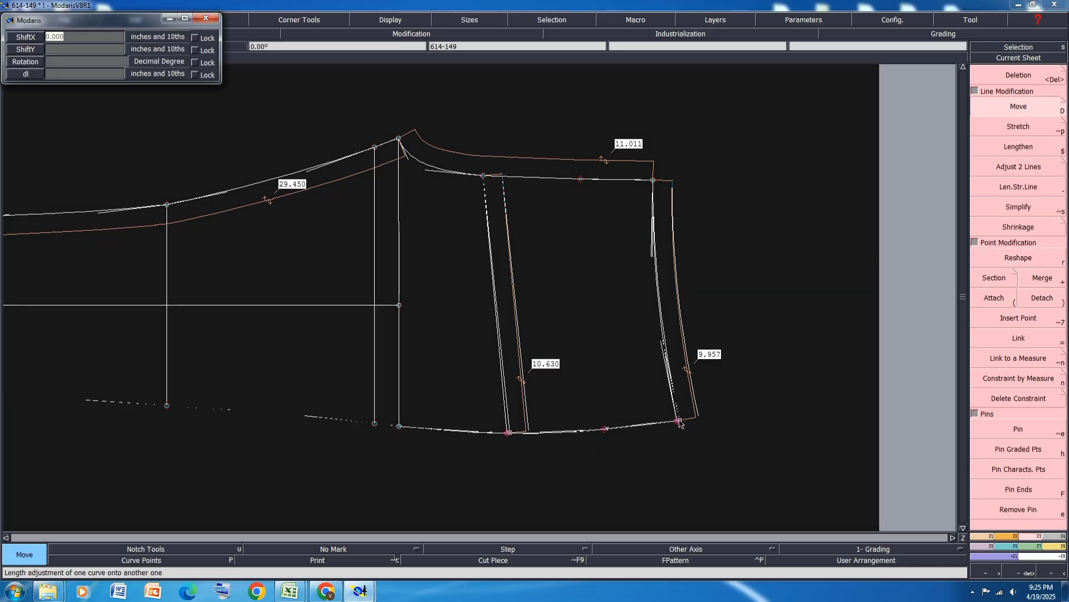
pyautogui.write('.125')
pyautogui.press('Return')
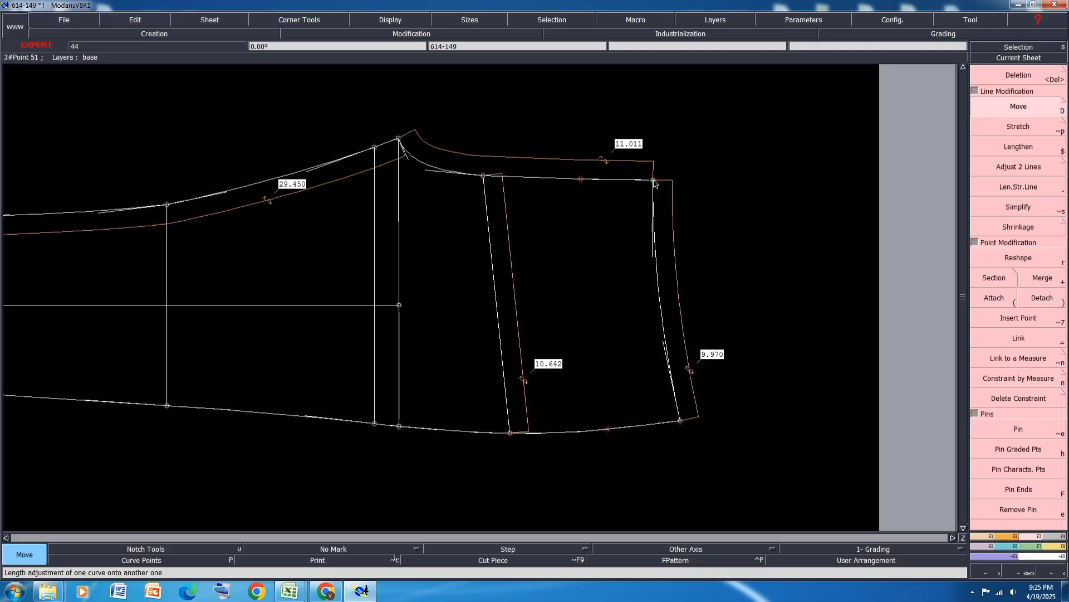
# Mirror the waistline across a symmetry axis along the rise's waist end to check its shape, and undo the mirror.
pyautogui.press('a')
pyautogui.click(653, 181)
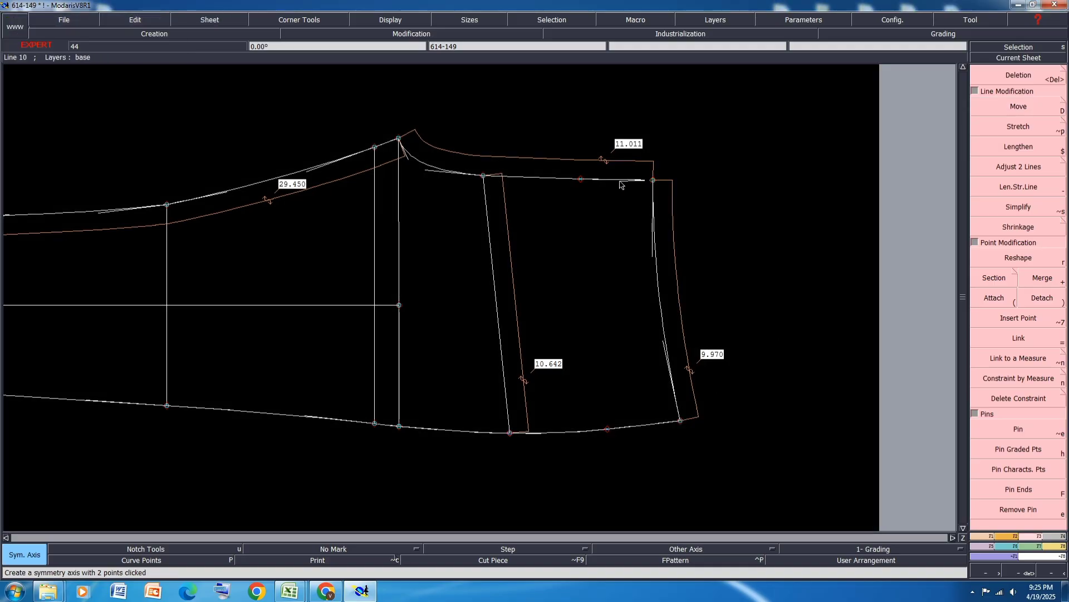
pyautogui.click(620, 181)
pyautogui.hotkey('shift', 's')
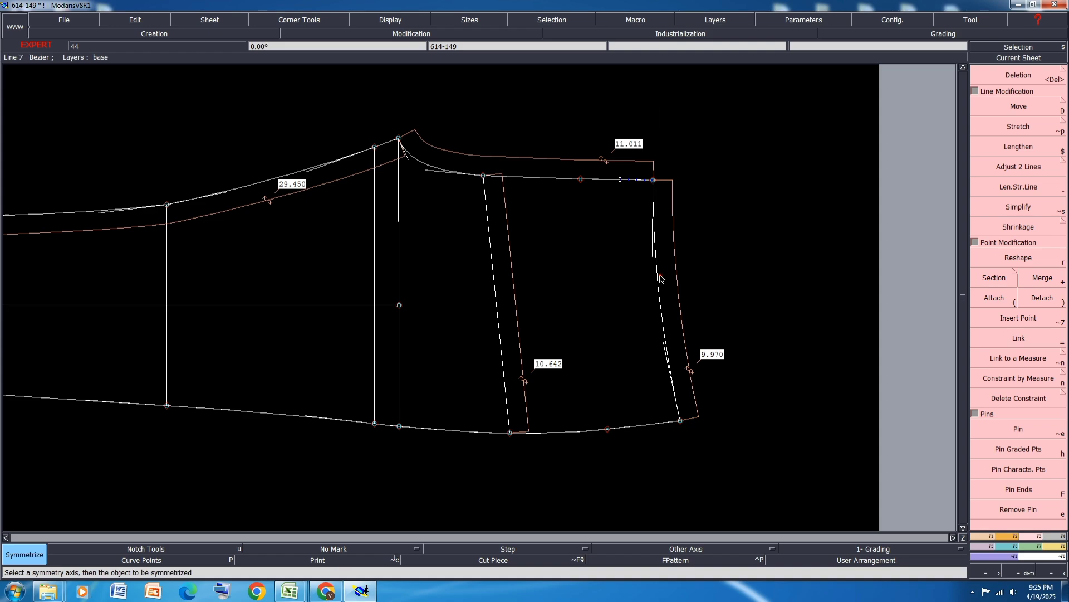
pyautogui.click(658, 273)
pyautogui.hotkey('ctrl', 'z')
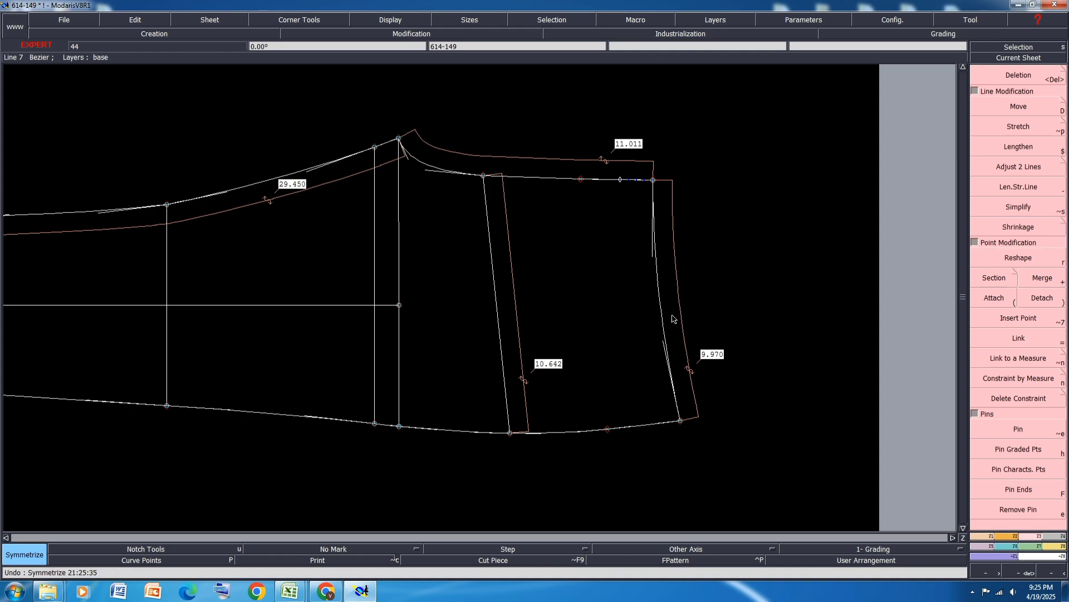
# Reshape the waistline by adjusting its tangent handles near the rise and outseam ends.
pyautogui.click(1021, 258)
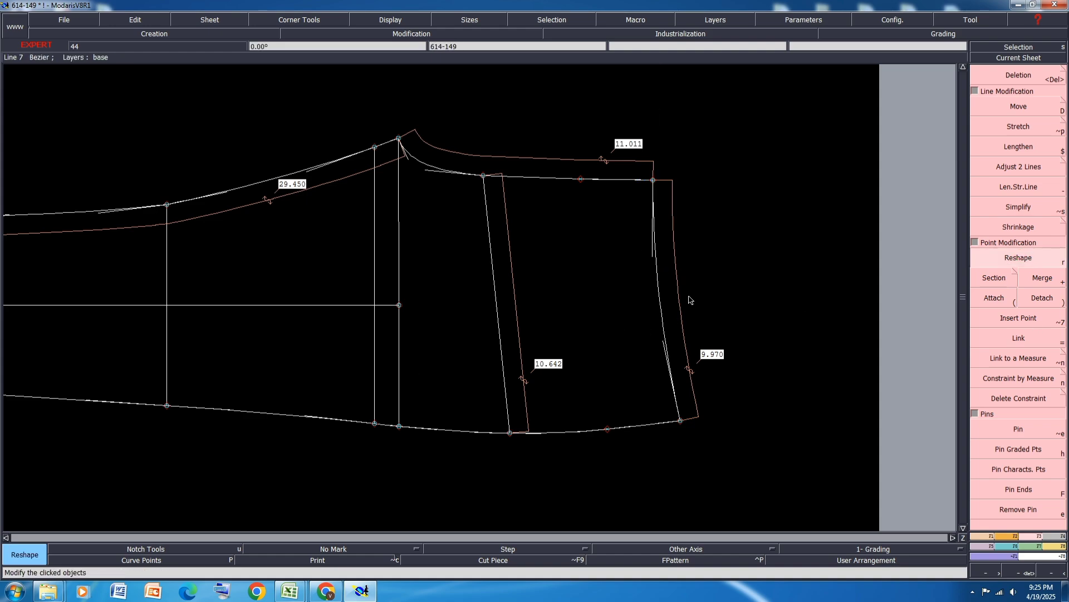
pyautogui.click(654, 262)
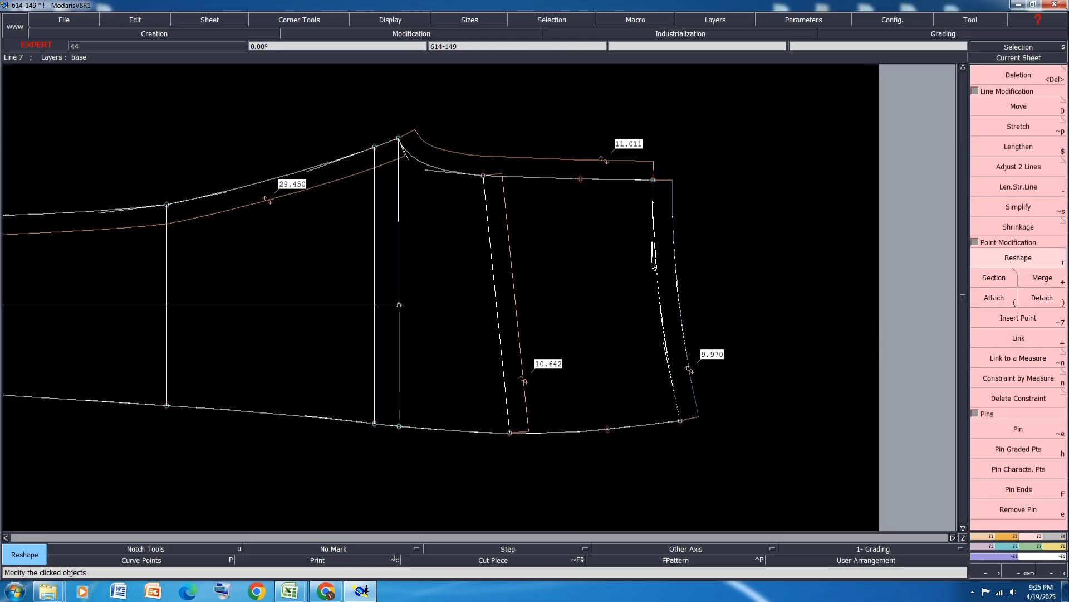
pyautogui.click(652, 262)
pyautogui.click(663, 346)
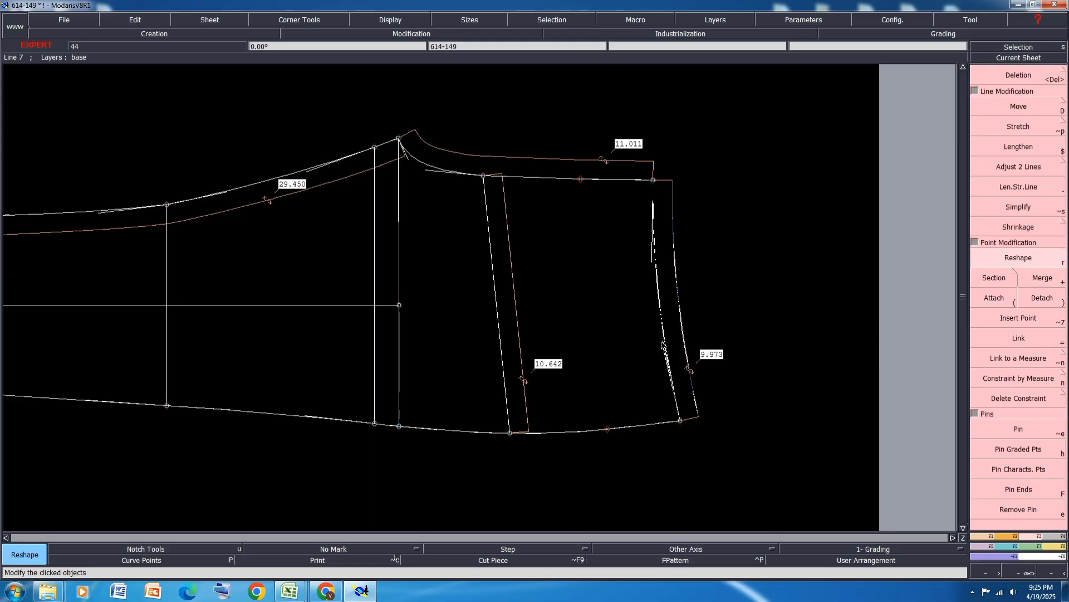
pyautogui.click(663, 342)
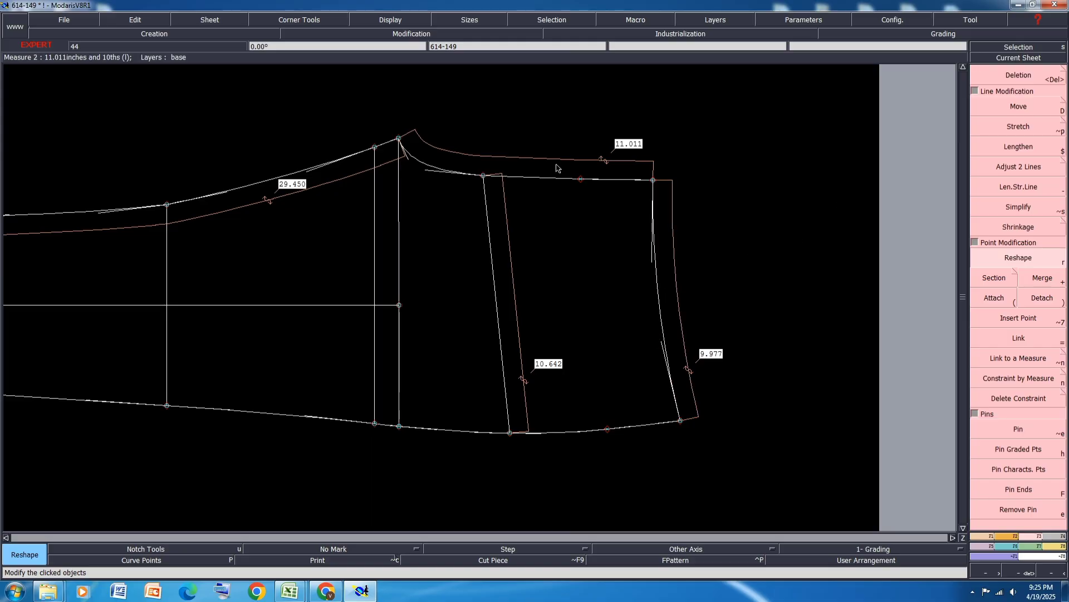
# Smooth the outseam just below the crotch level by shortening the tangent handle beneath the thigh line slightly.
pyautogui.scroll(-2, 579, 210)
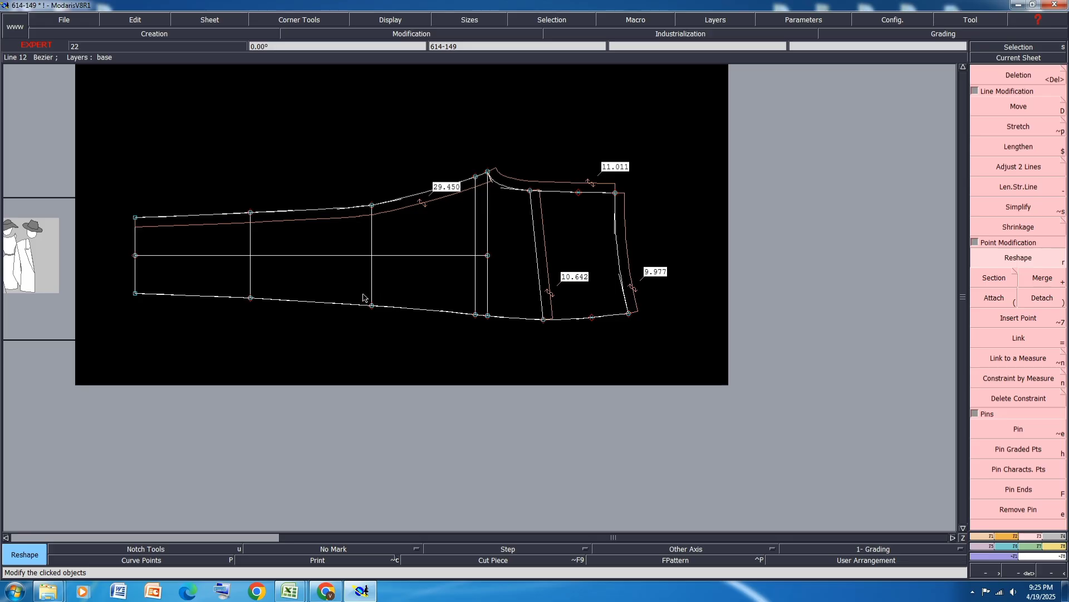
pyautogui.scroll(1, 239, 300)
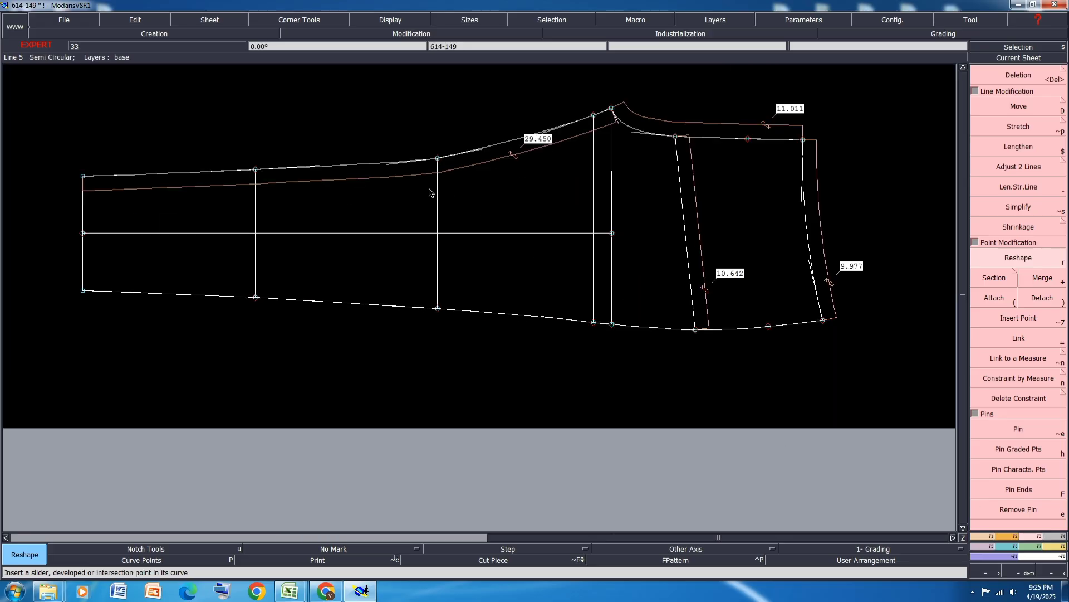
pyautogui.scroll(1, 550, 330)
pyautogui.scroll(1, 541, 330)
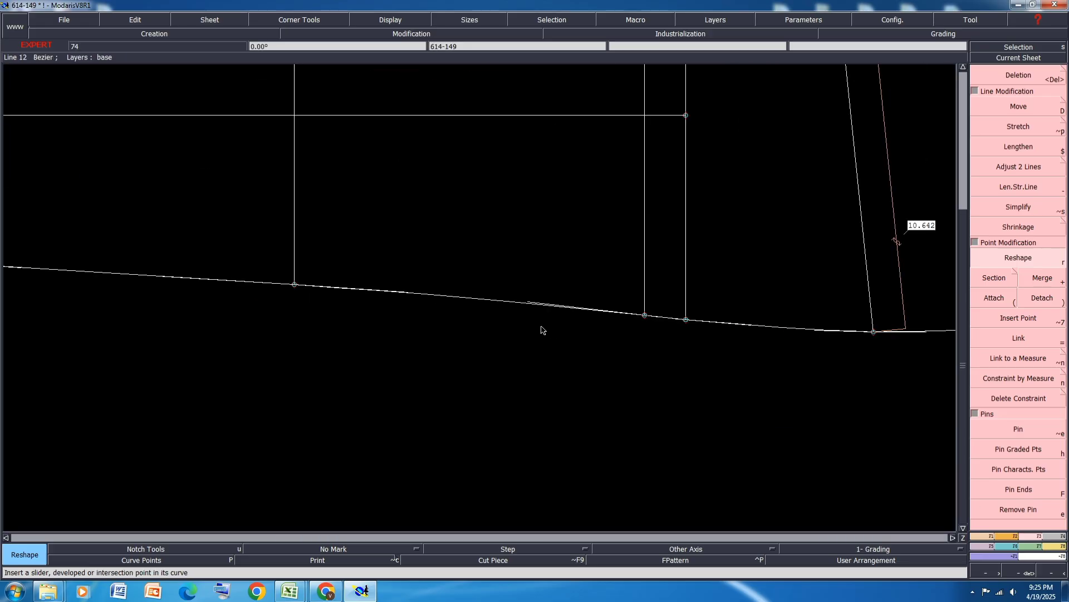
pyautogui.scroll(1, 562, 323)
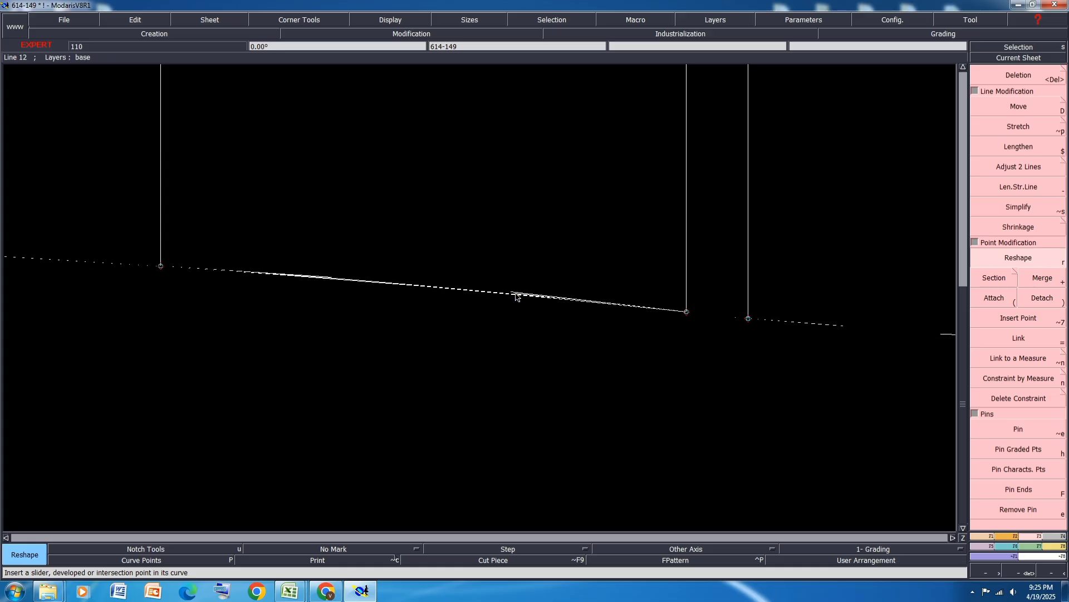
pyautogui.scroll(-1, 578, 314)
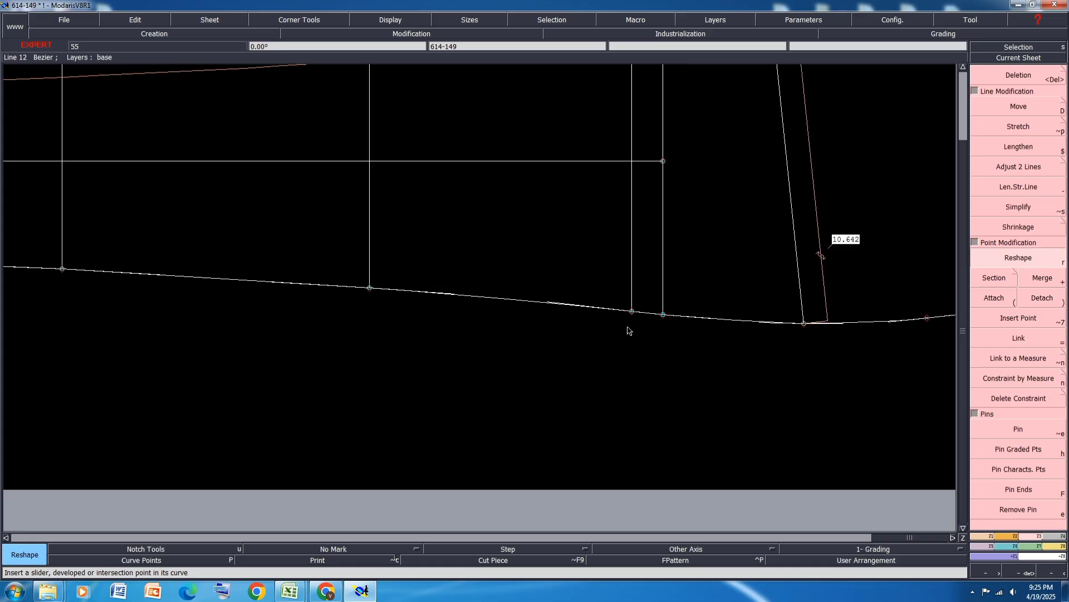
pyautogui.scroll(-1, 465, 316)
# Smooth the upper inseam between the thigh line and the next cross line below by adjusting both tangent handles.
pyautogui.scroll(3, 470, 140)
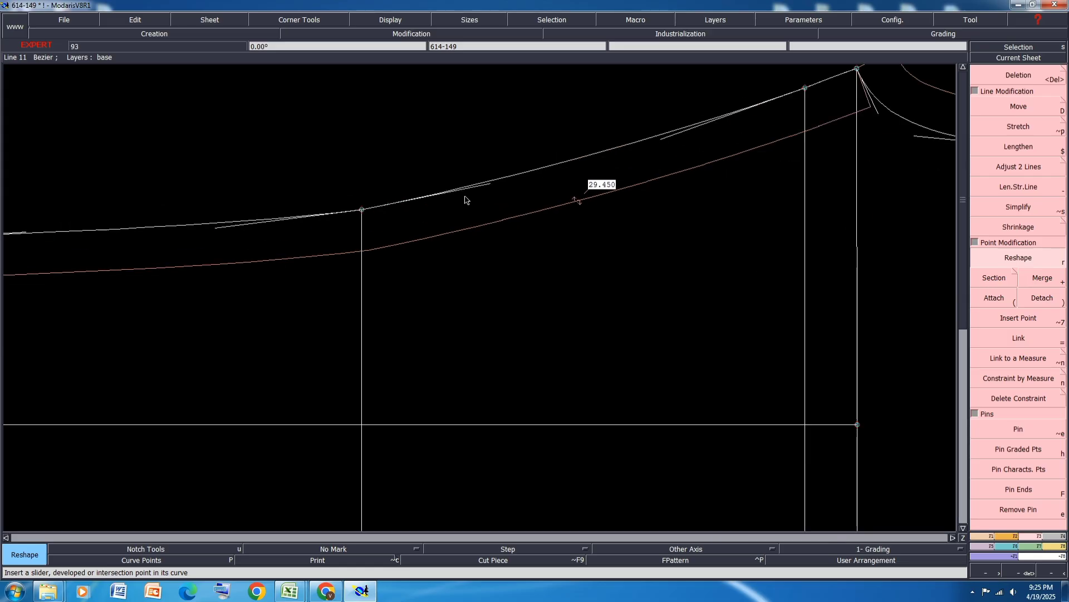
pyautogui.click(488, 184)
pyautogui.click(492, 188)
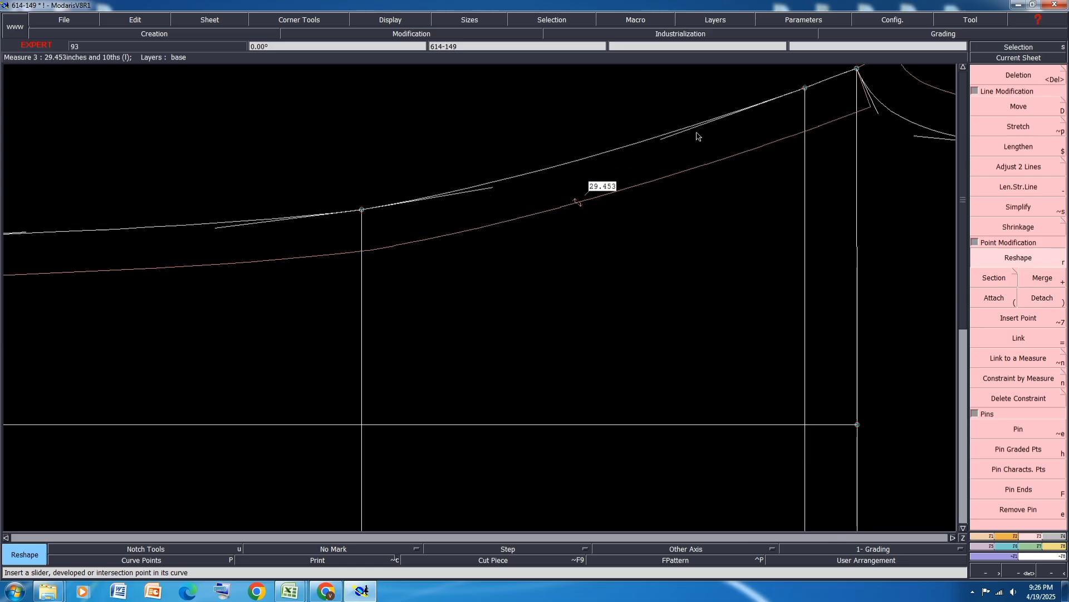
pyautogui.click(661, 139)
pyautogui.click(655, 140)
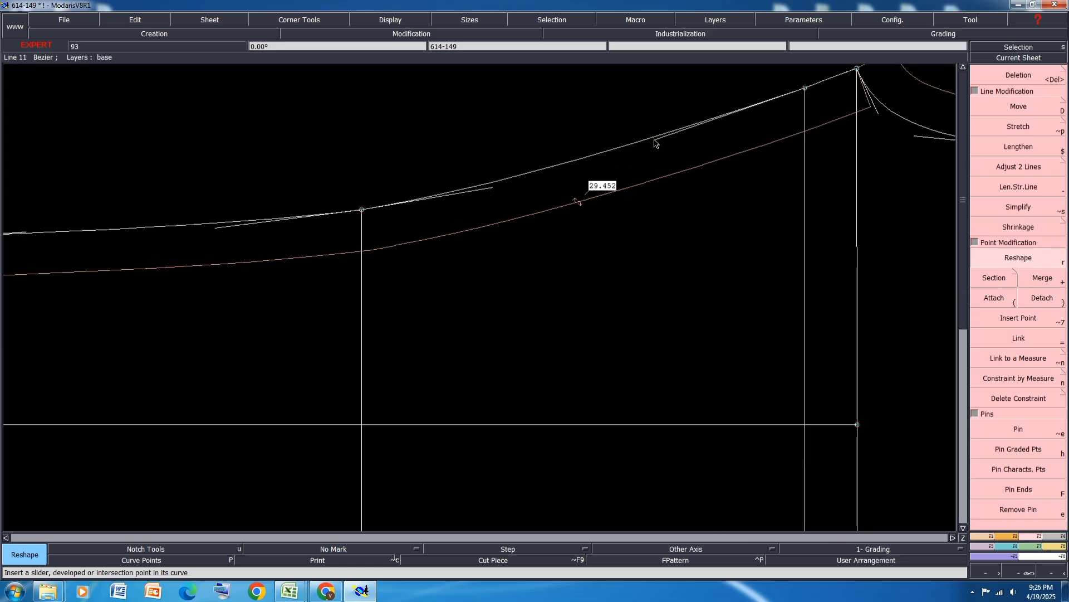
pyautogui.scroll(-2, 655, 144)
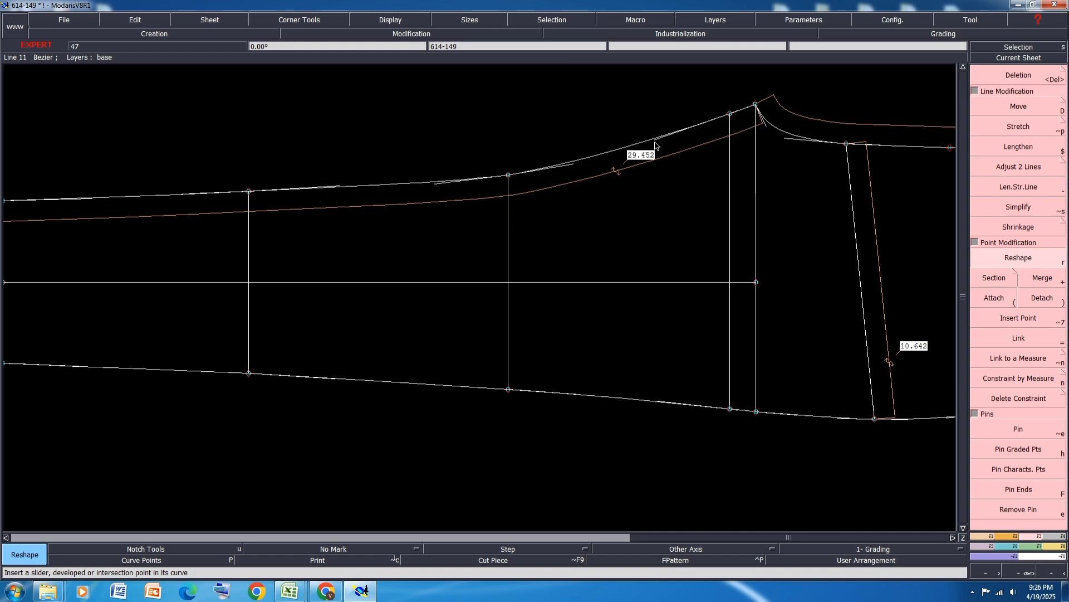
pyautogui.click(656, 146)
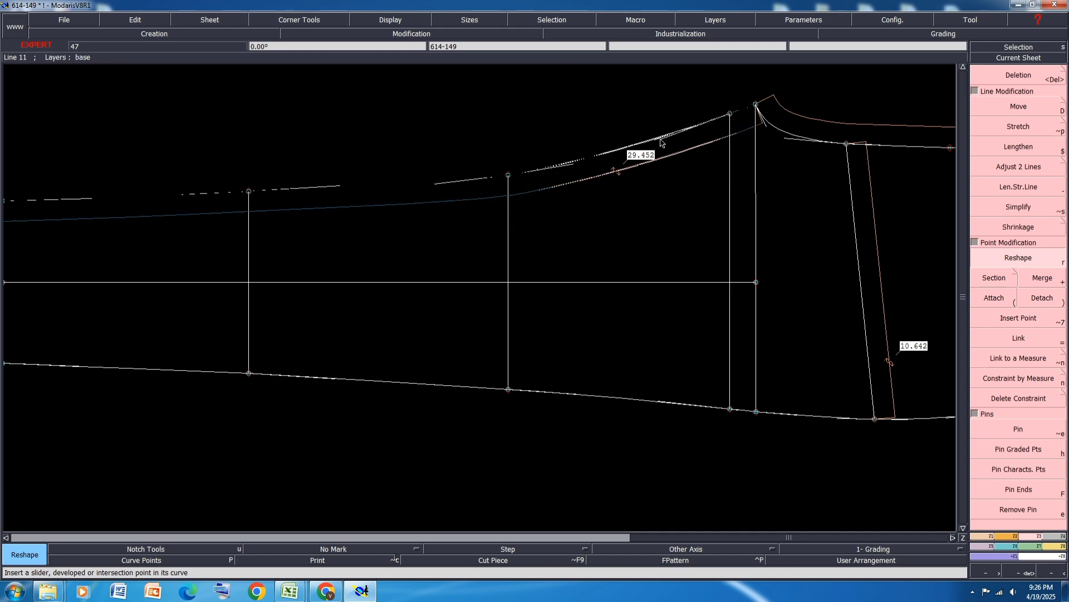
pyautogui.click(661, 140)
# Check the lower inseam down to the hem and save the model.
pyautogui.scroll(-1, 673, 184)
pyautogui.scroll(3, 465, 196)
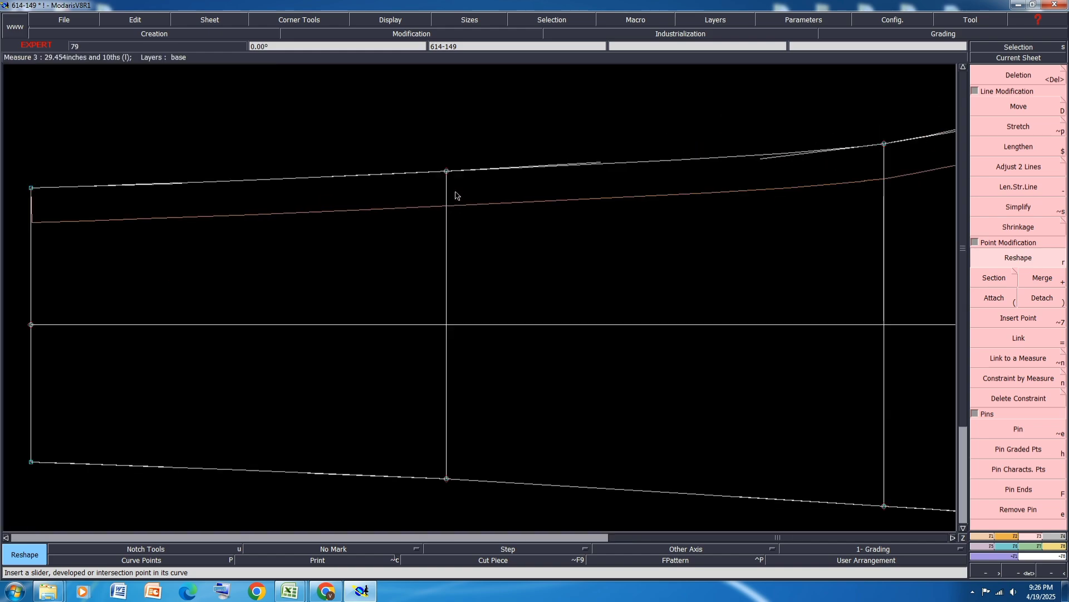
pyautogui.scroll(-2, 455, 195)
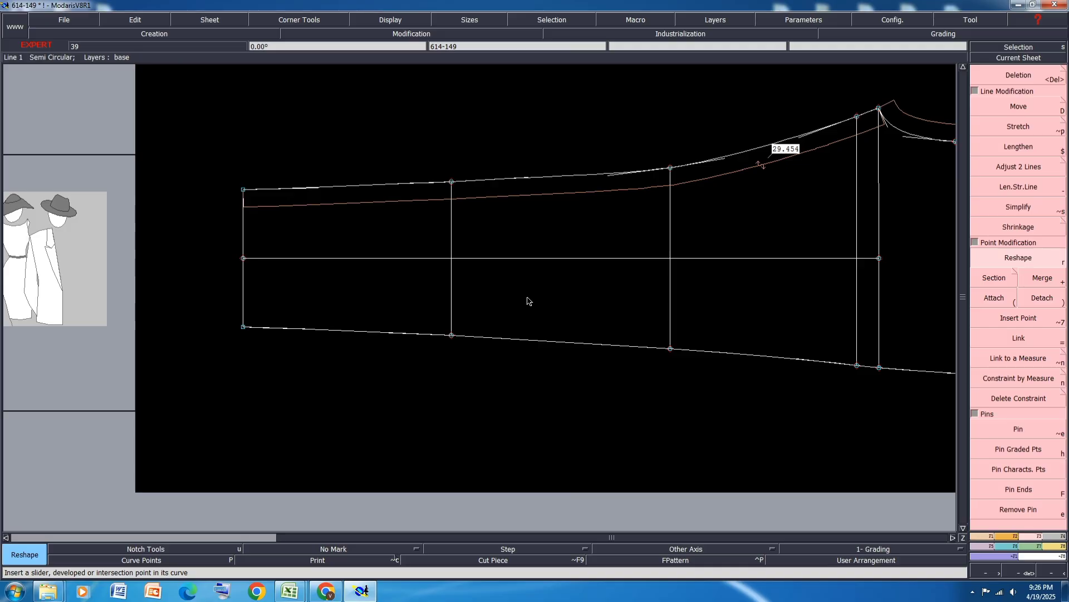
pyautogui.hotkey('ctrl', 's')
pyautogui.click(463, 357)
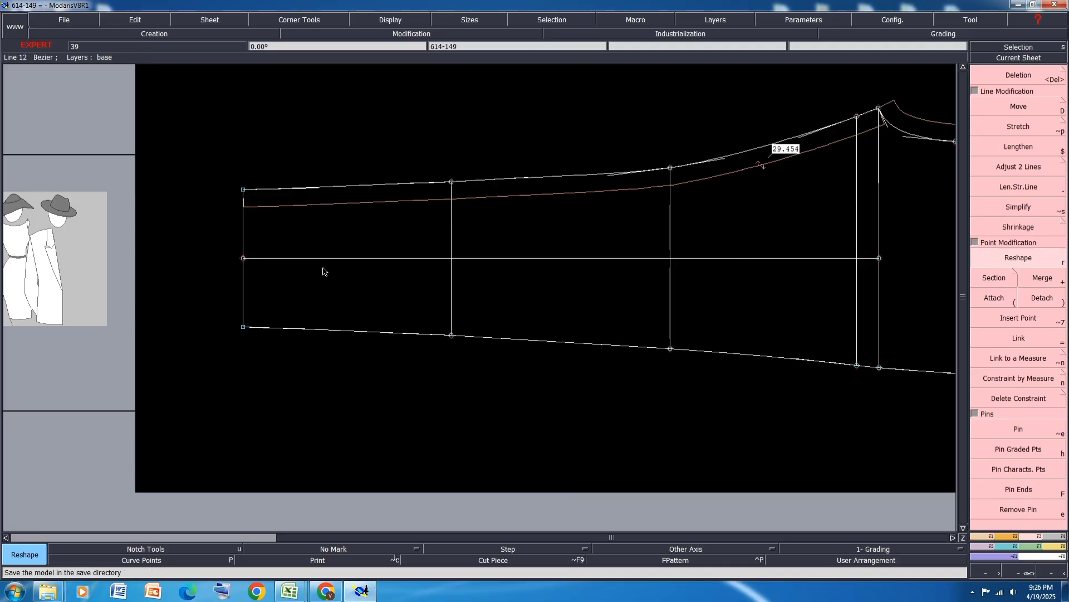
# Straighten the outseam between the hem and the first cross line above it by adjusting its tangent handles.
pyautogui.scroll(-2, 323, 270)
pyautogui.scroll(6, 329, 293)
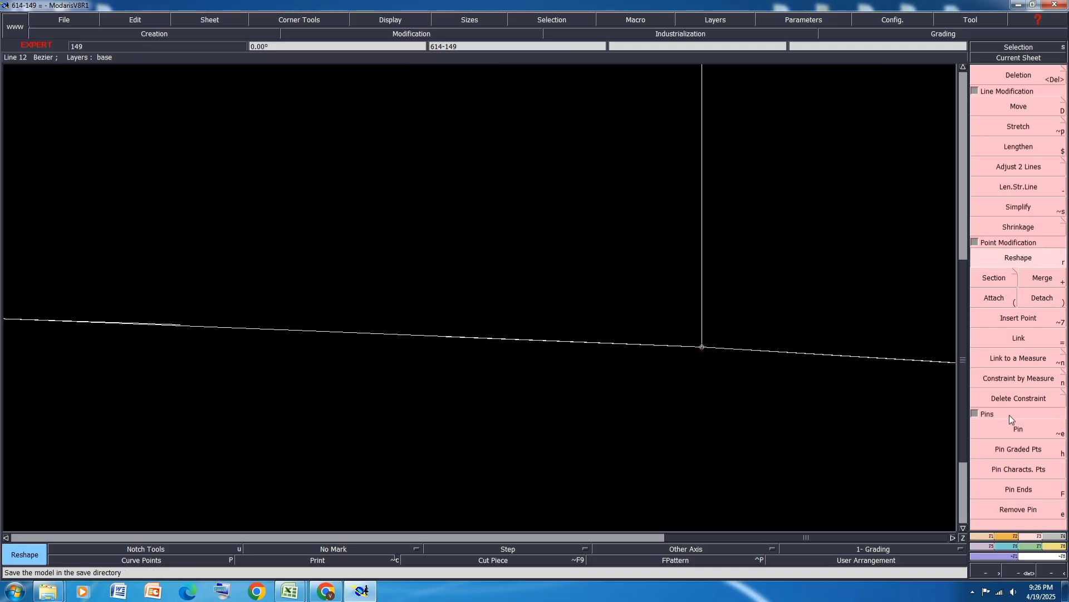
pyautogui.scroll(-2, 621, 275)
pyautogui.scroll(1, 423, 320)
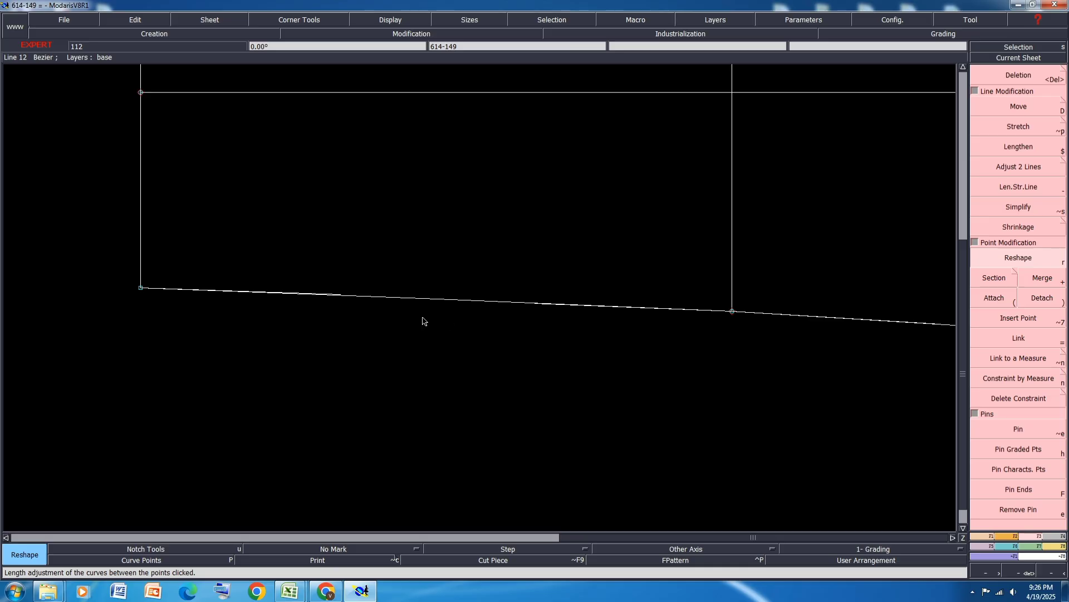
pyautogui.click(338, 295)
pyautogui.click(557, 306)
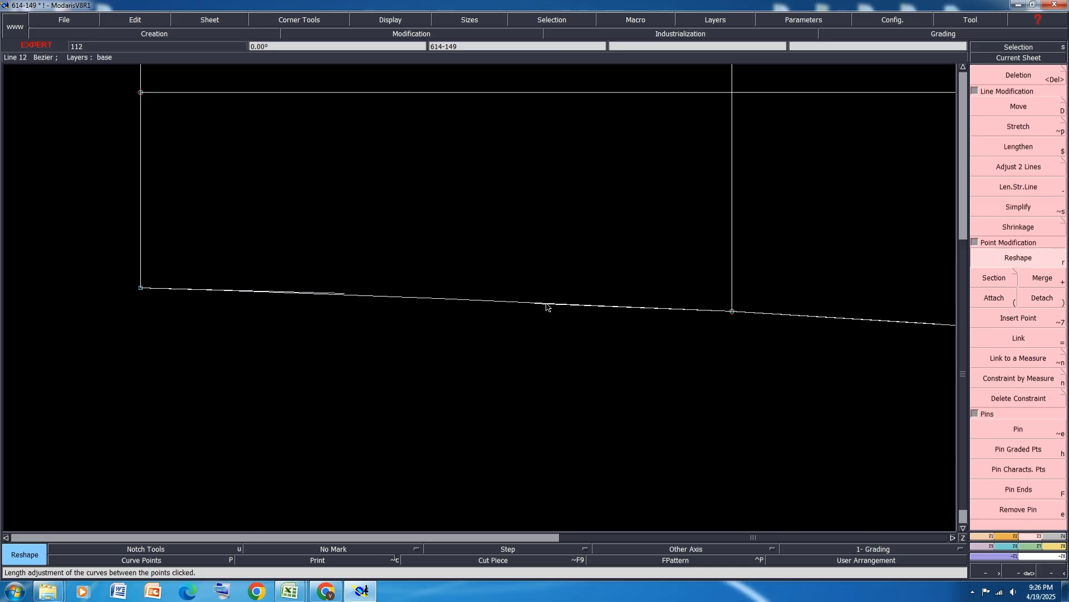
# Adjust the outseam's tangent handle between the first and second cross lines above the hem, and save the model.
pyautogui.scroll(-2, 463, 298)
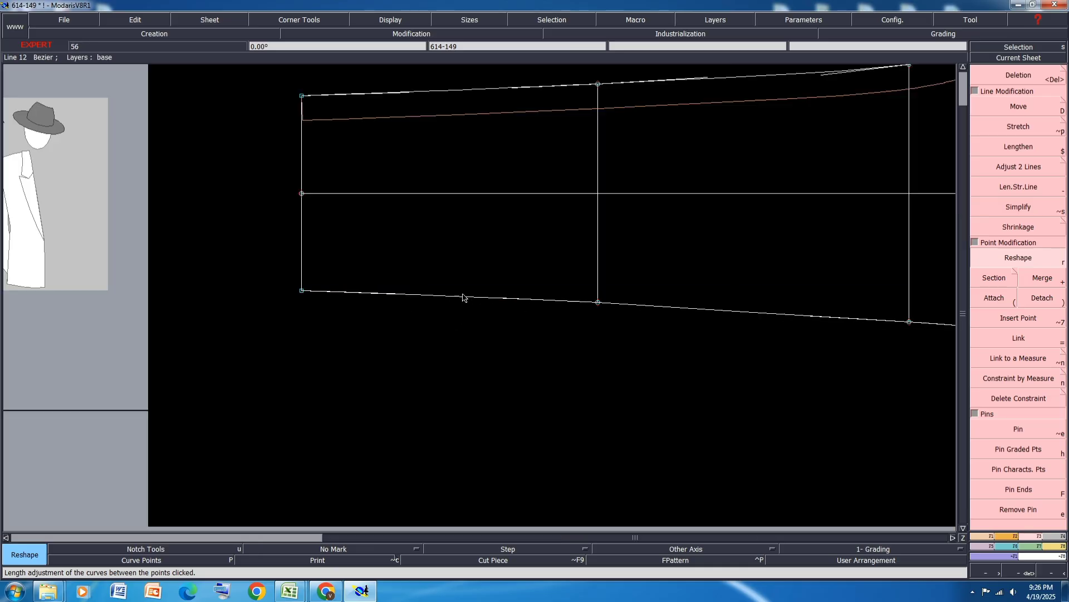
pyautogui.scroll(-2, 463, 298)
pyautogui.scroll(2, 630, 287)
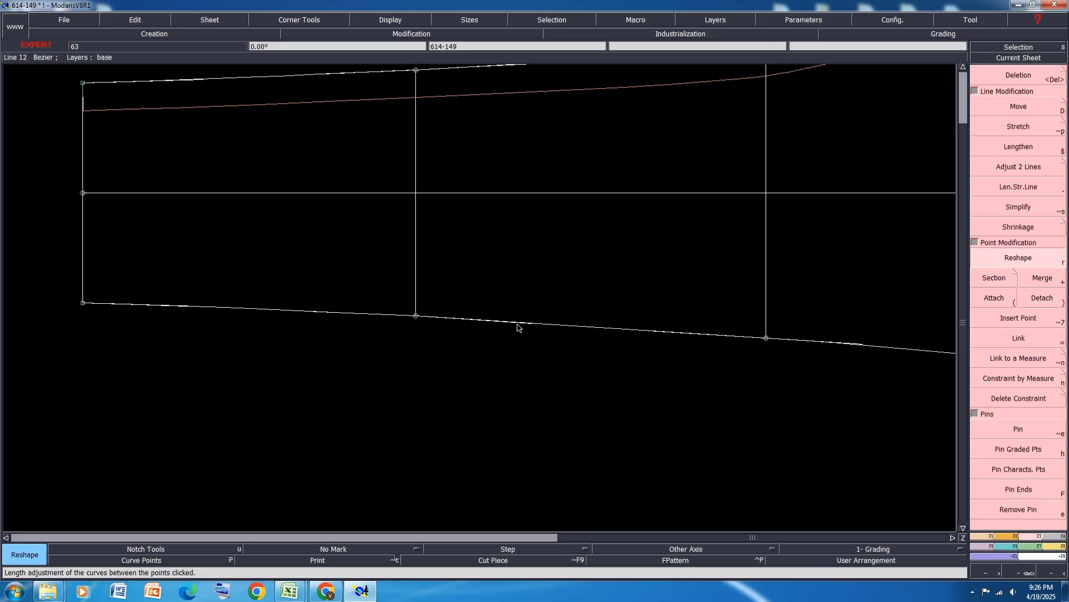
pyautogui.click(522, 322)
pyautogui.scroll(-2, 529, 303)
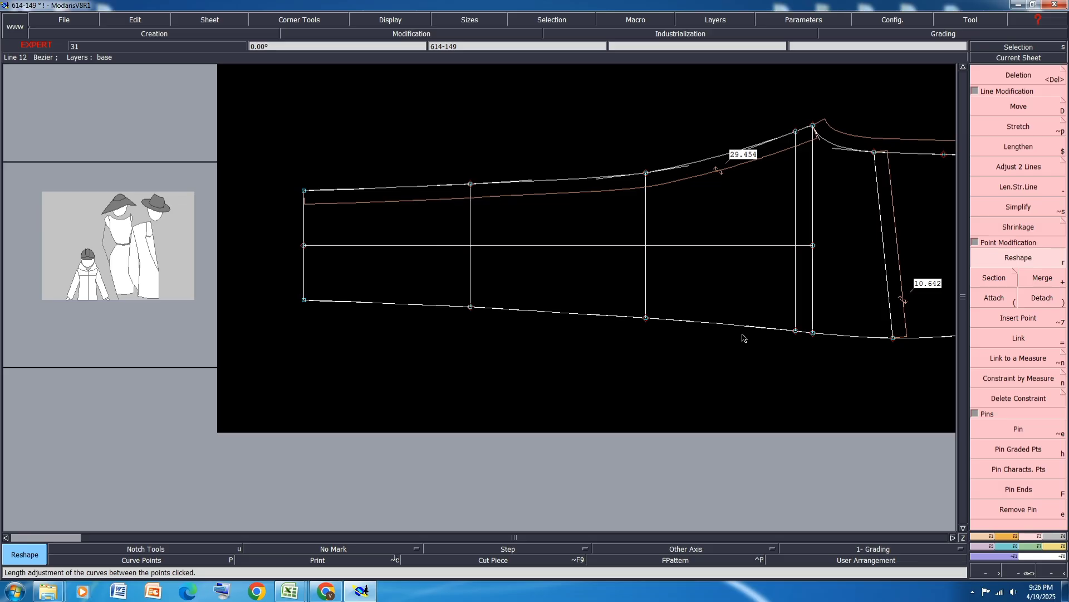
pyautogui.hotkey('ctrl', 's')
pyautogui.click(476, 357)
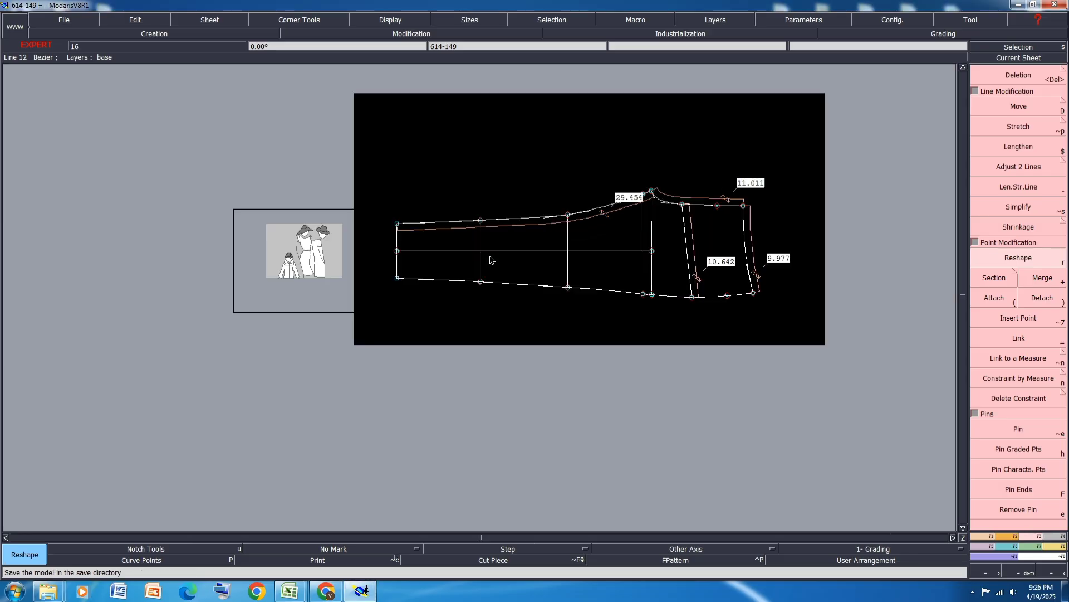
# Delete the length measures of the rise, hip, waistline and inseam.
pyautogui.press('Delete')
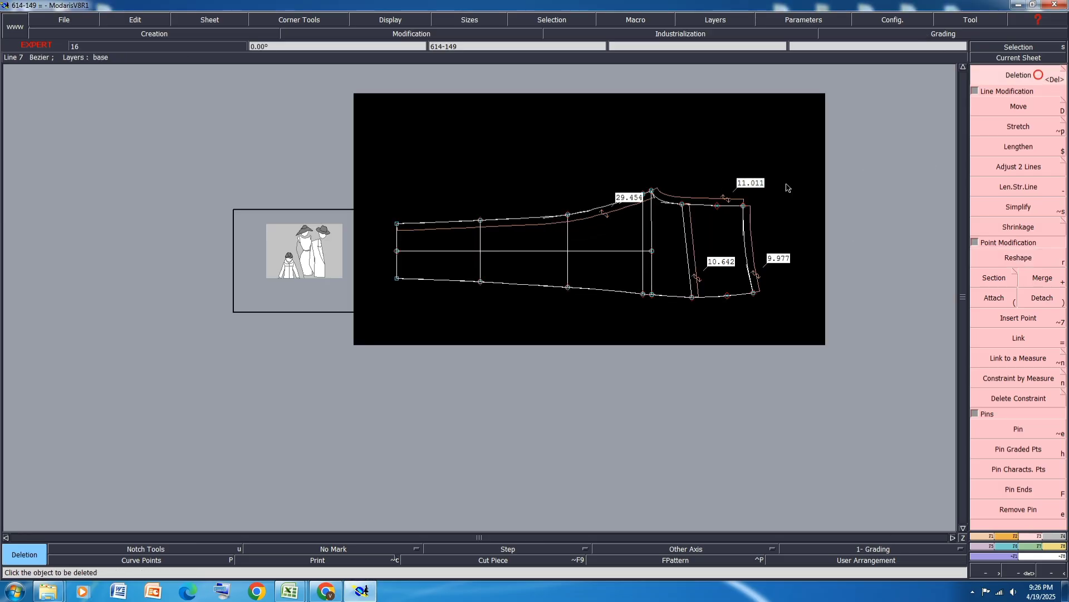
pyautogui.click(697, 243)
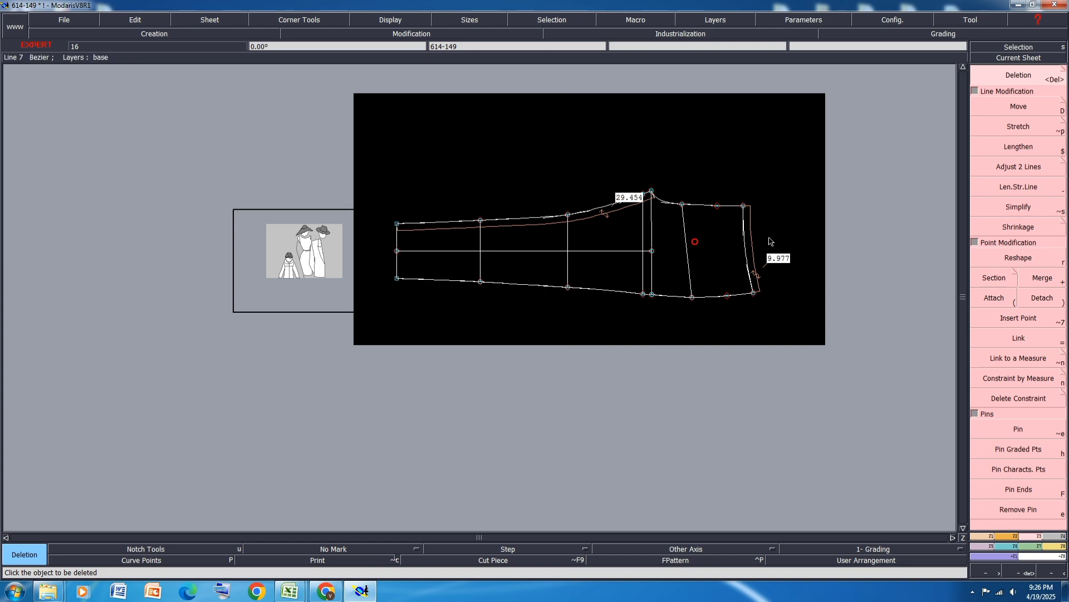
pyautogui.click(753, 244)
pyautogui.click(605, 212)
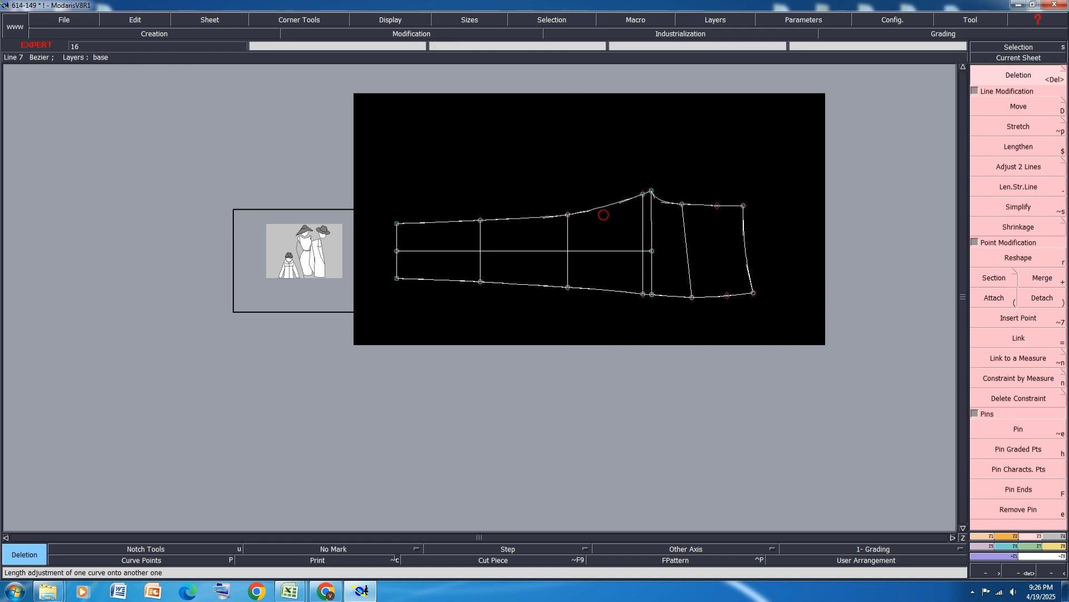
# Create a dynamic length measure along the inseam from the hem to the crotch point.
pyautogui.hotkey('alt', 'l')
pyautogui.click(539, 218)
pyautogui.click(737, 183)
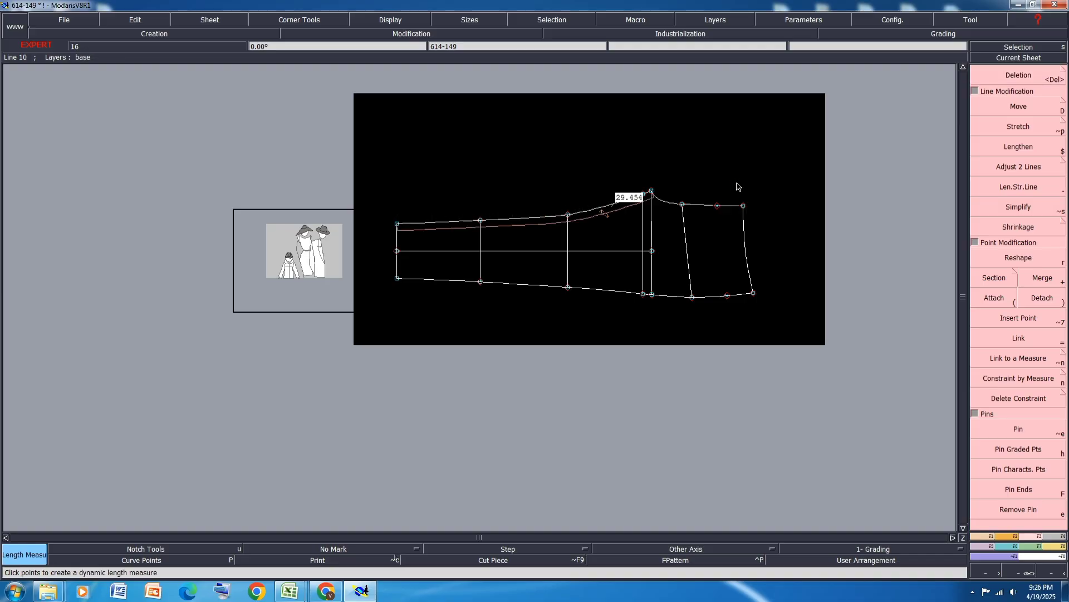
pyautogui.scroll(1, 642, 207)
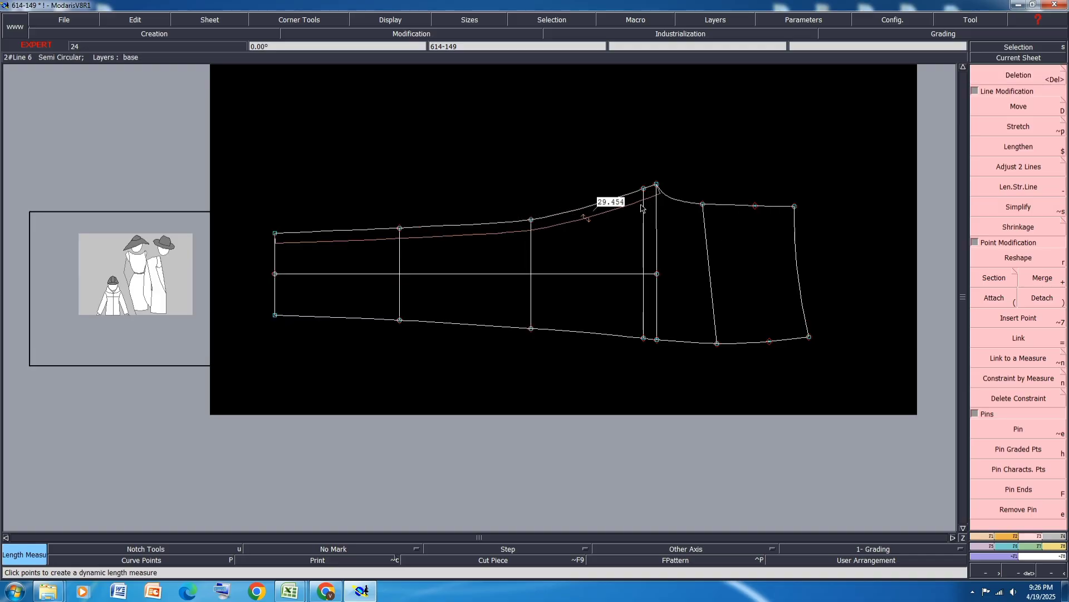
# Move the three hem points with ShiftX -0.060 and ShiftY 0 to lengthen the leg, and save the model.
pyautogui.scroll(1, 671, 202)
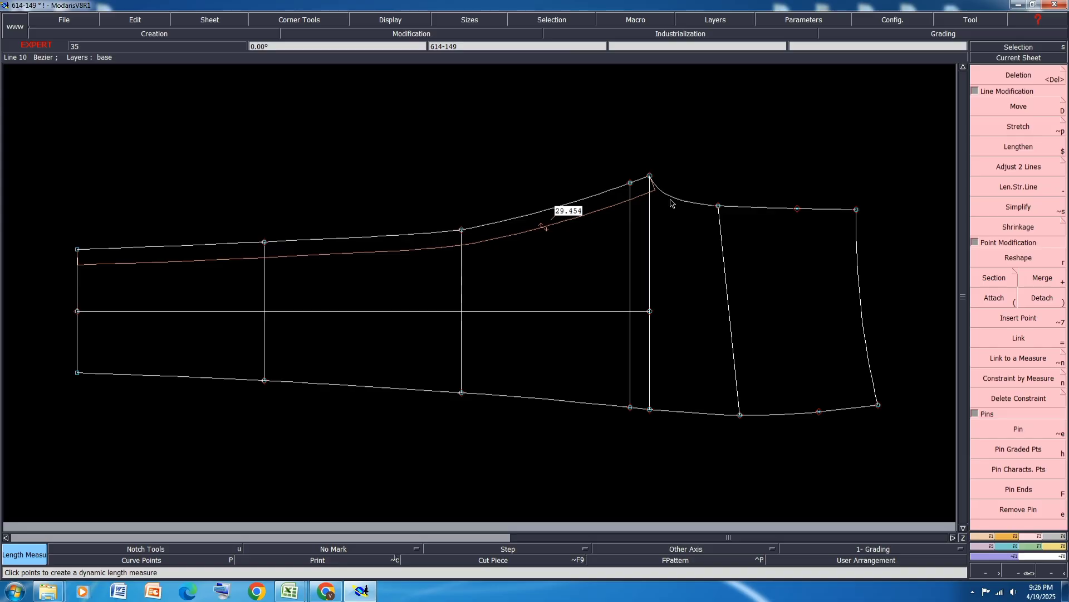
pyautogui.scroll(-2, 671, 202)
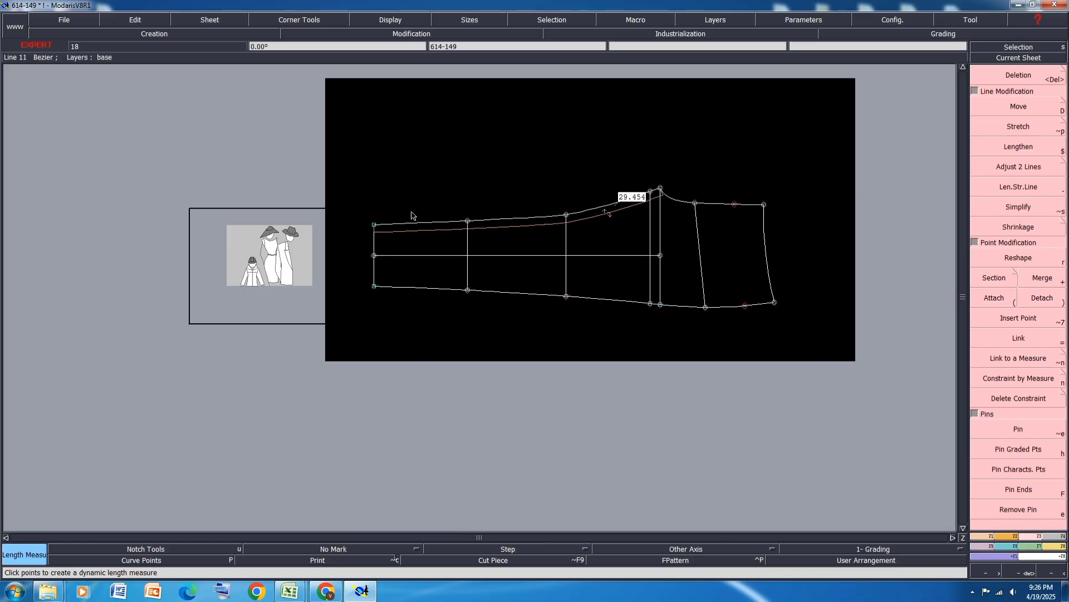
pyautogui.moveTo(415, 205); pyautogui.dragTo(357, 322)
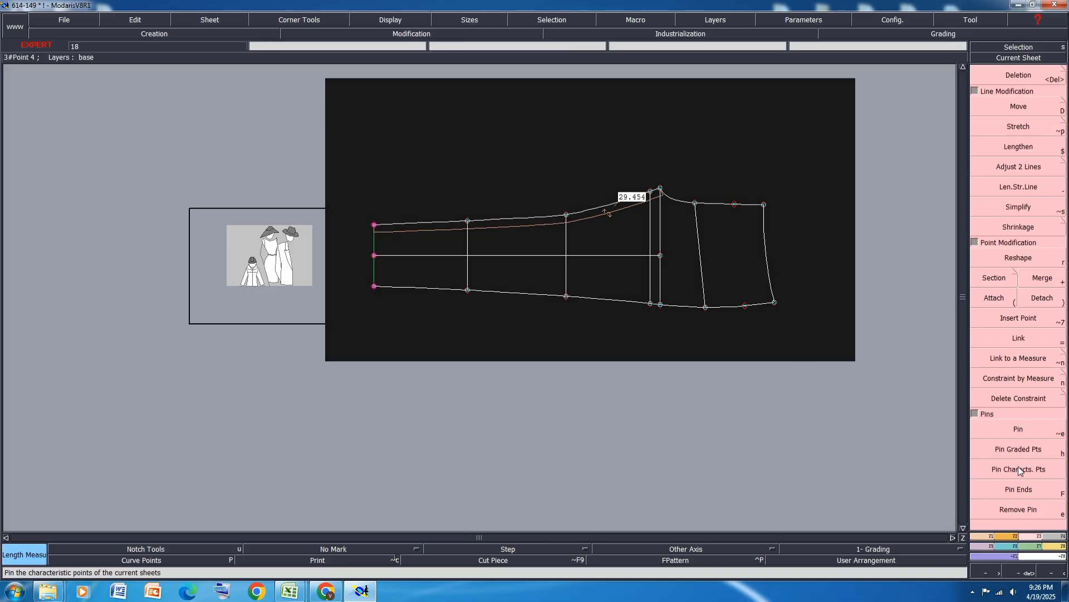
pyautogui.click(1018, 109)
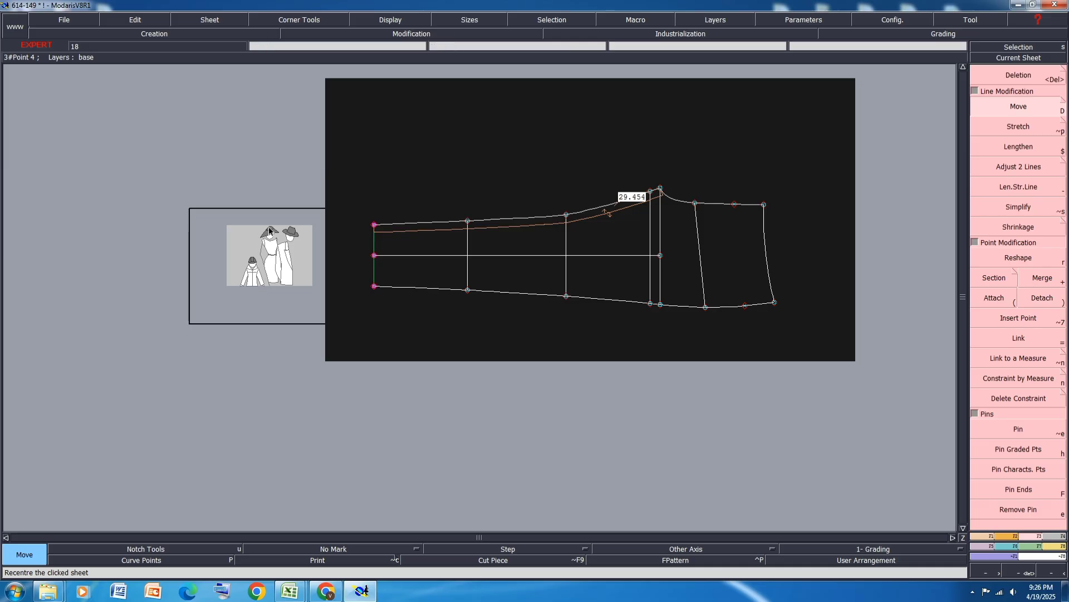
pyautogui.click(373, 287)
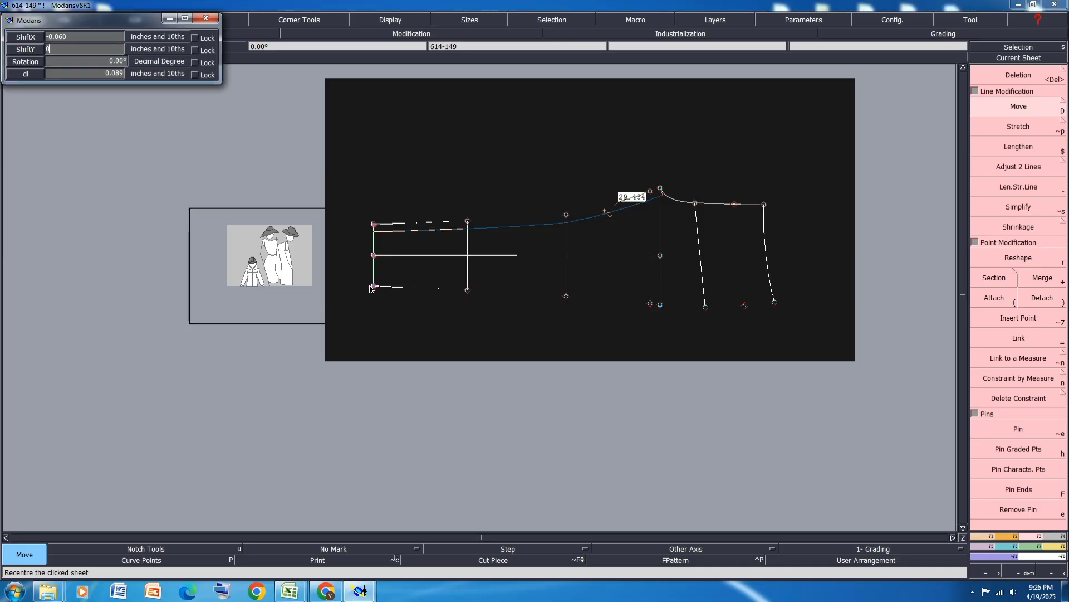
pyautogui.press('Return')
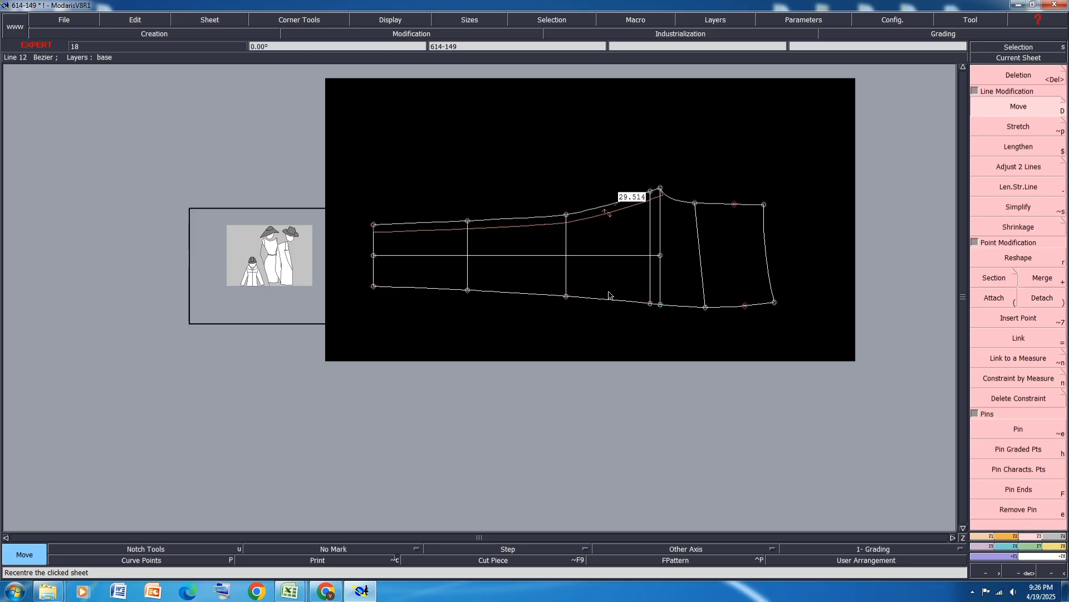
pyautogui.hotkey('ctrl', 's')
pyautogui.click(460, 364)
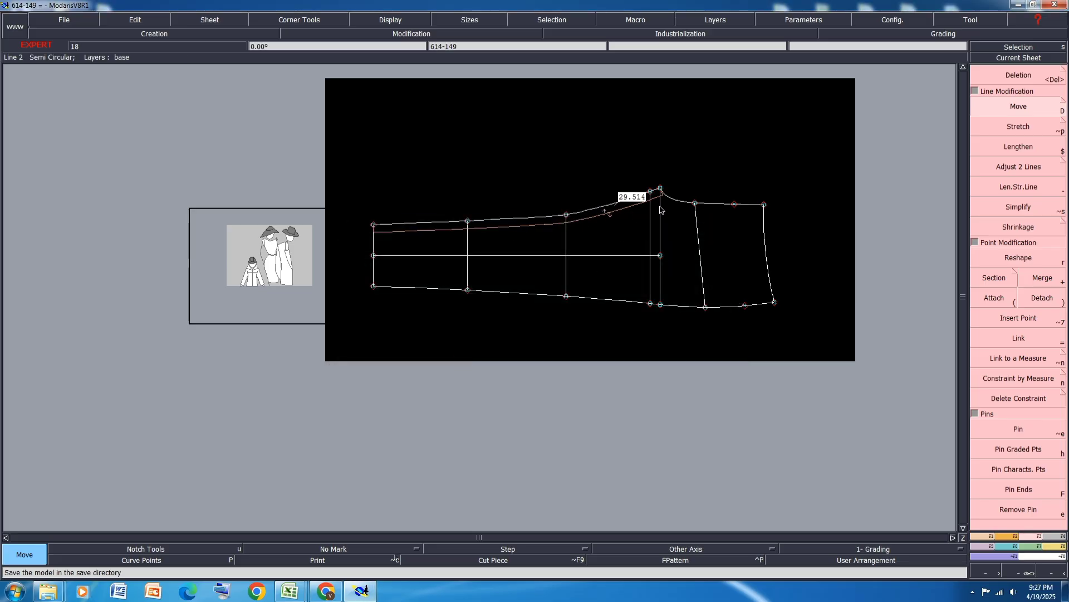
# Make two copies of the trouser leg sheet's geometry on new sheets.
pyautogui.scroll(3, 603, 208)
pyautogui.scroll(1, 513, 166)
pyautogui.scroll(-1, 512, 165)
pyautogui.hotkey('ctrl', 'c')
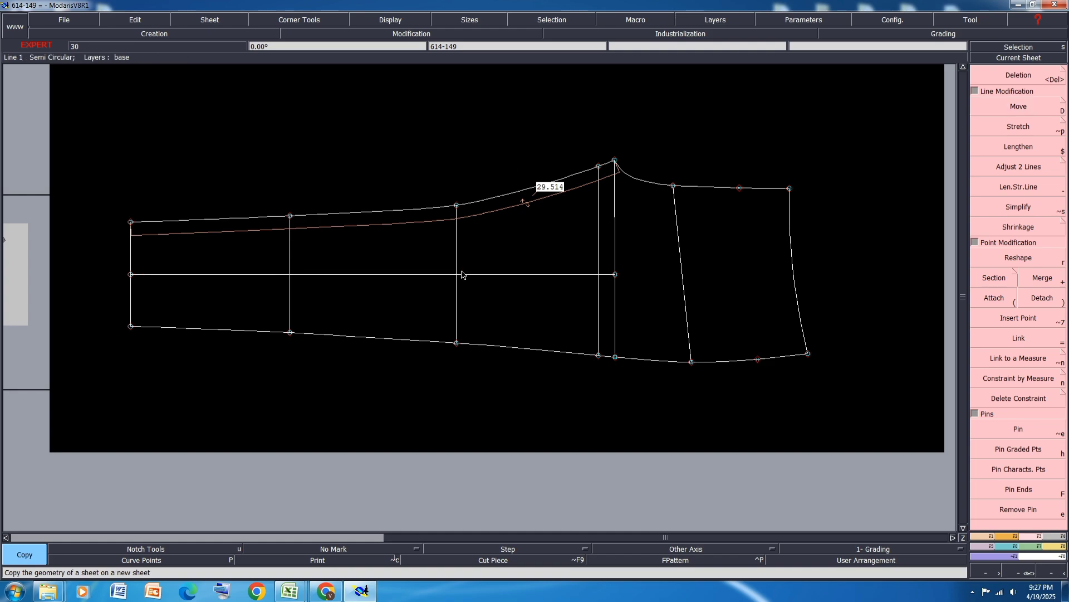
pyautogui.click(463, 274)
pyautogui.click(559, 423)
pyautogui.click(446, 244)
pyautogui.click(596, 446)
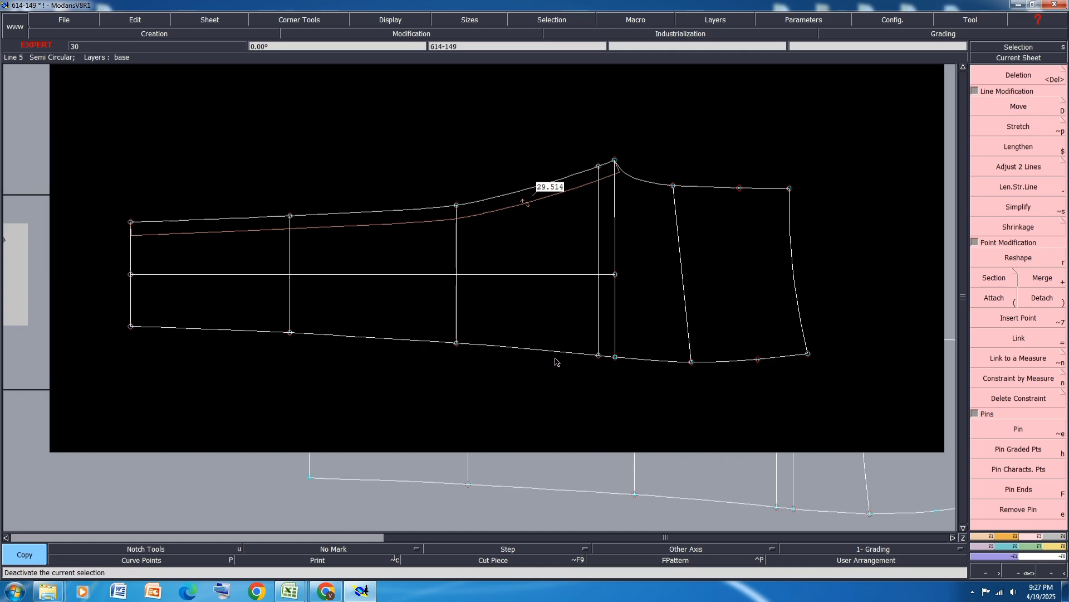
# Delete the original trouser leg sheet and automatically arrange the remaining sheets on the desk.
pyautogui.hotkey('ctrl', 'Delete')
pyautogui.click(525, 295)
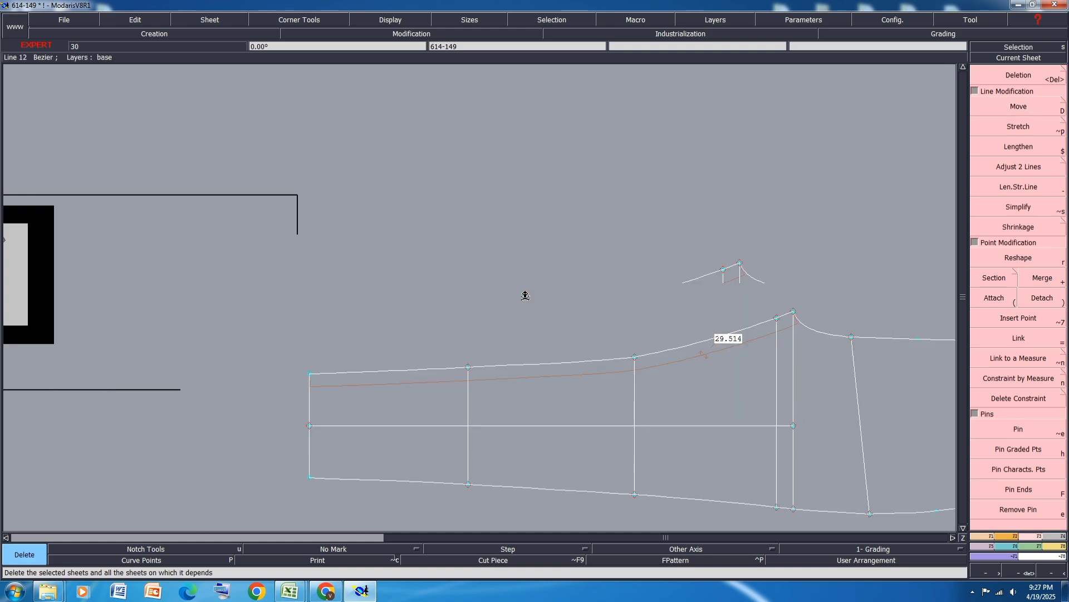
pyautogui.press('Delete')
pyautogui.press('8')
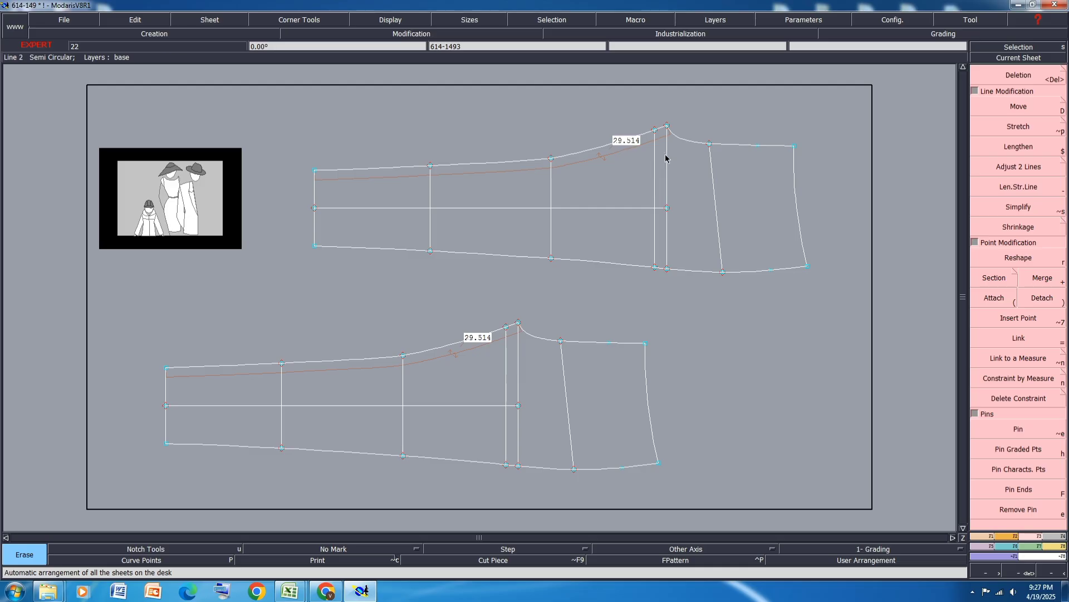
# Make the upper trouser leg copy, 614-1493, the current sheet for editing.
pyautogui.click(676, 127)
pyautogui.scroll(1, 682, 129)
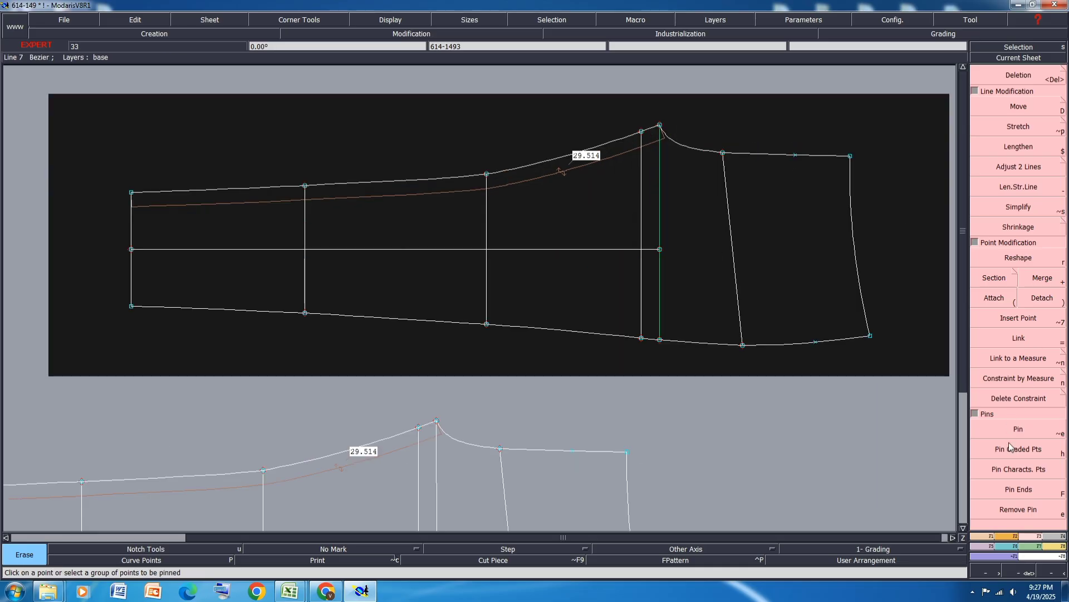
# Pin the characteristic points of the upper trouser leg piece and save the model, accepting the anomalies dialog.
pyautogui.click(1029, 471)
pyautogui.click(409, 155)
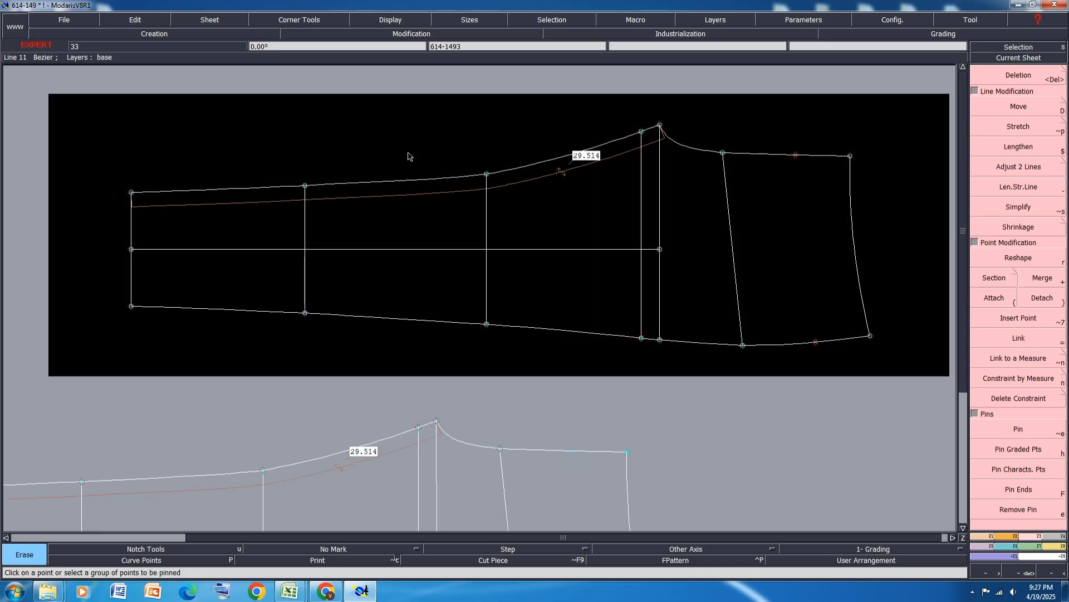
pyautogui.click(1029, 105)
pyautogui.hotkey('ctrl', 's')
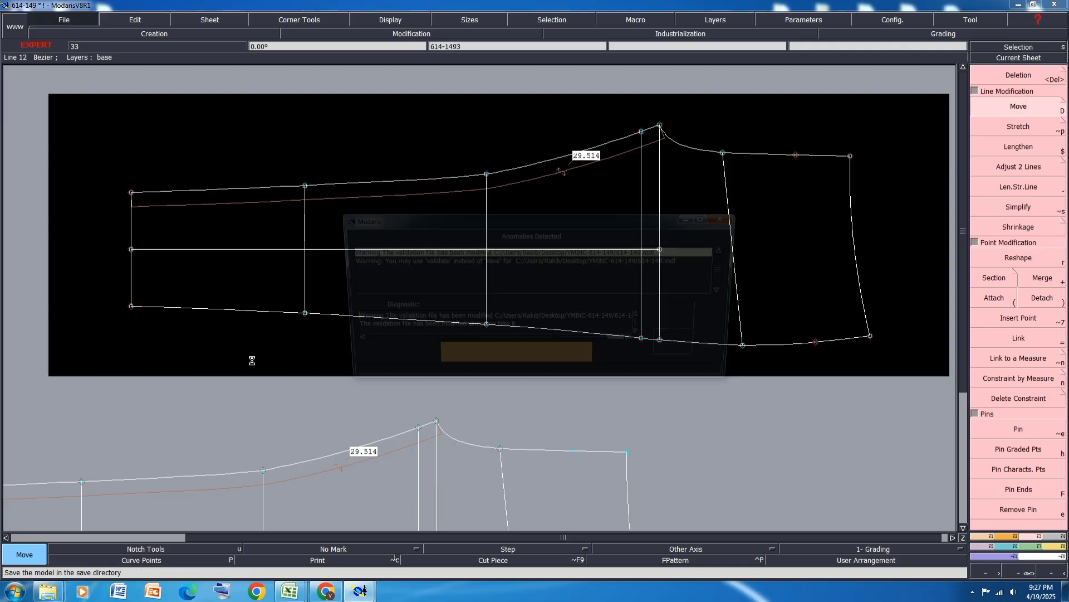
pyautogui.click(464, 357)
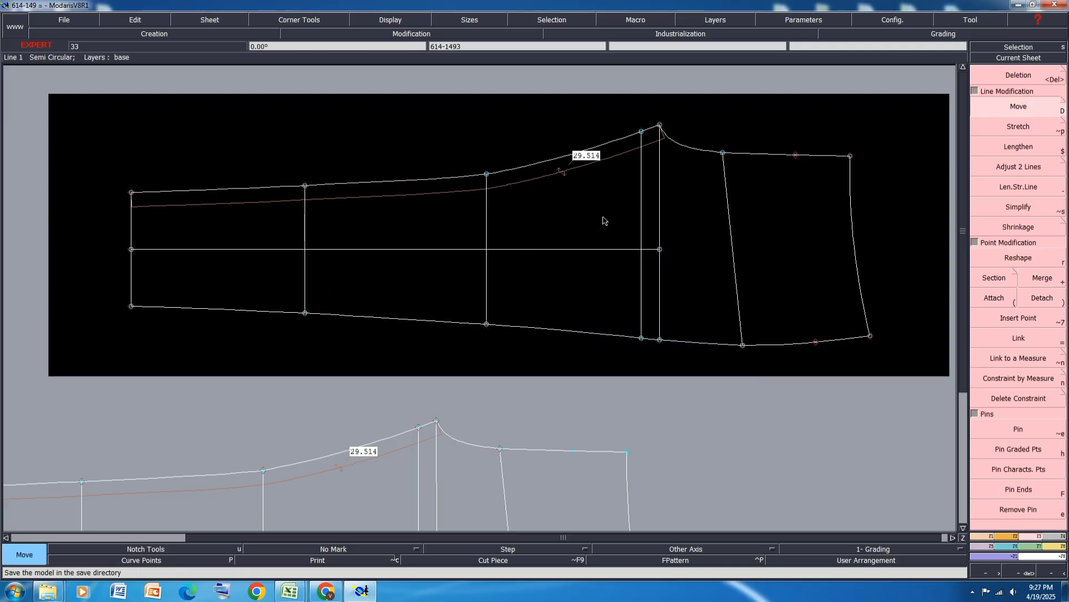
# Look up the size M leg opening measurements in the 614-149 Excel spec sheet and return to Modaris.
pyautogui.moveTo(302, 598)
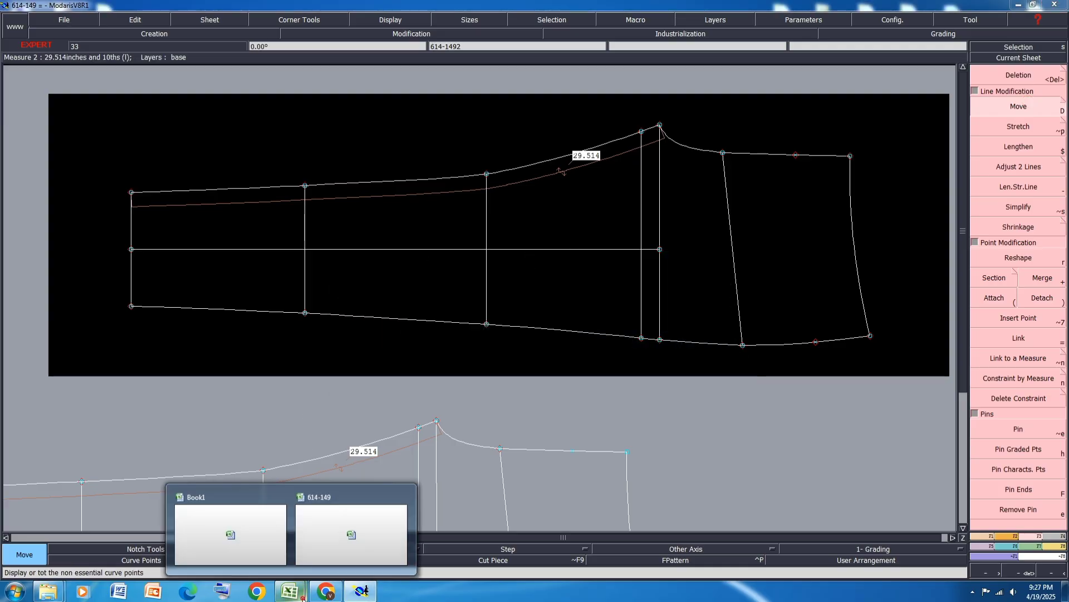
pyautogui.click(336, 543)
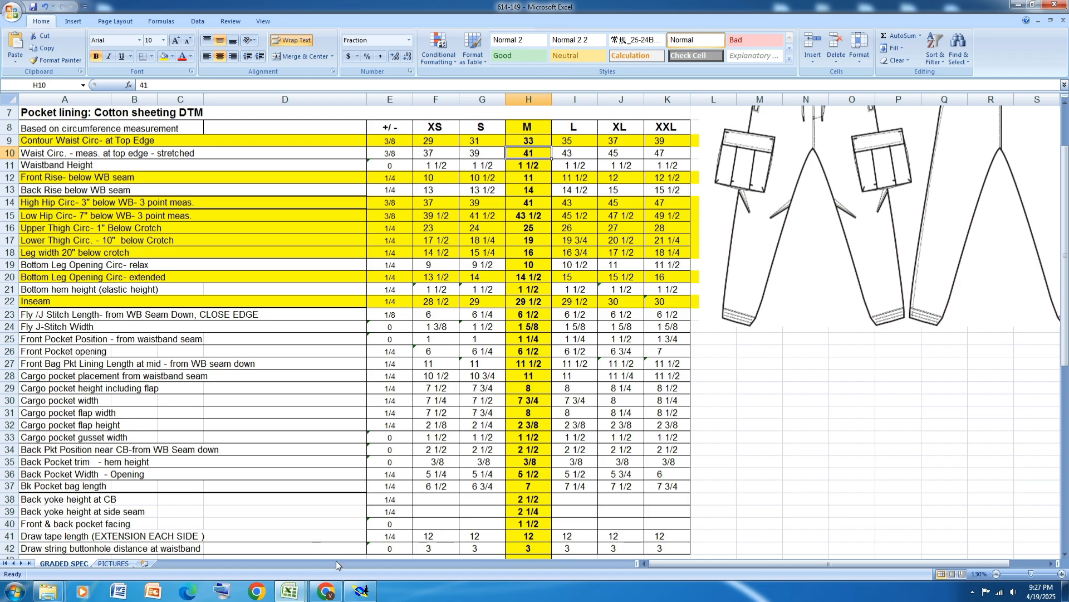
pyautogui.click(361, 591)
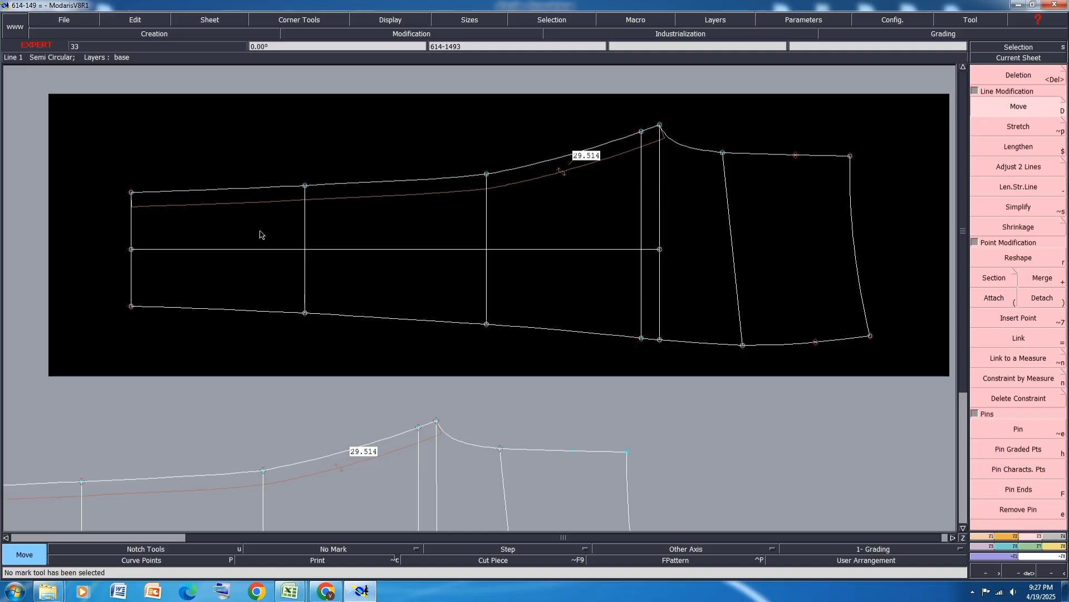
# Add a dynamic length measure along the bottom leg opening line of the upper trouser piece.
pyautogui.scroll(-3, 263, 234)
pyautogui.scroll(2, 189, 236)
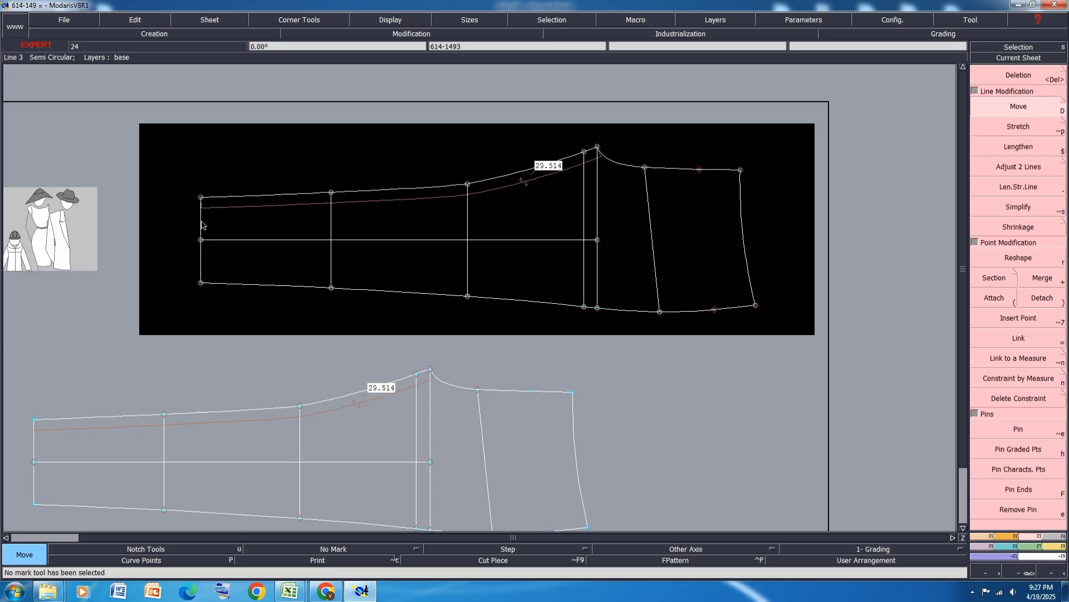
pyautogui.press('l')
pyautogui.click(202, 224)
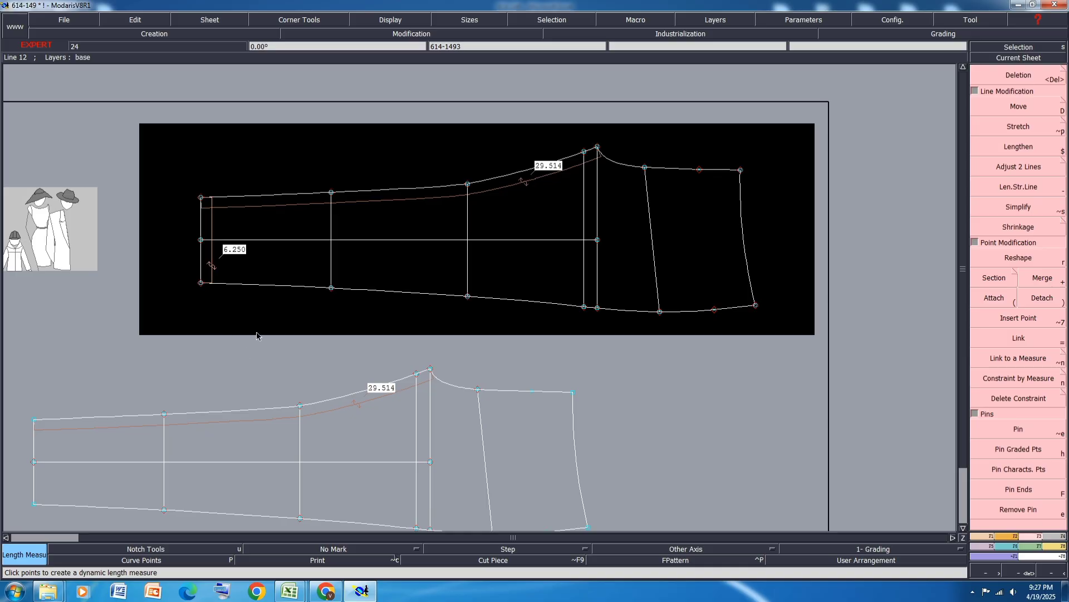
# Move the inseam corner of the bottom leg opening with ShiftX 0 and ShiftY 2 inches.
pyautogui.click(1017, 106)
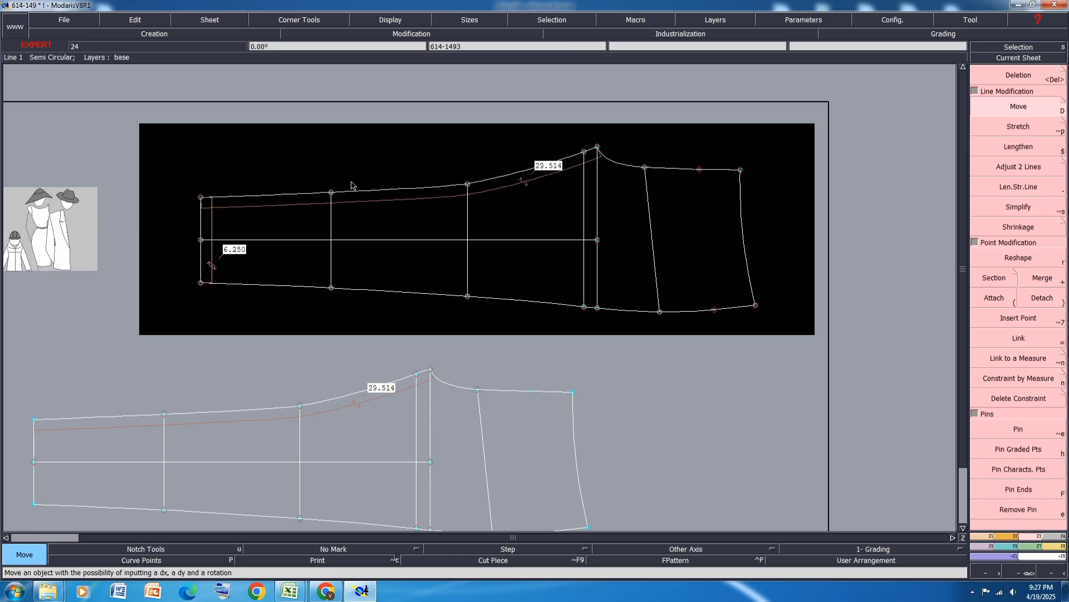
pyautogui.click(201, 199)
pyautogui.write('0')
pyautogui.press('Tab')
pyautogui.write('2')
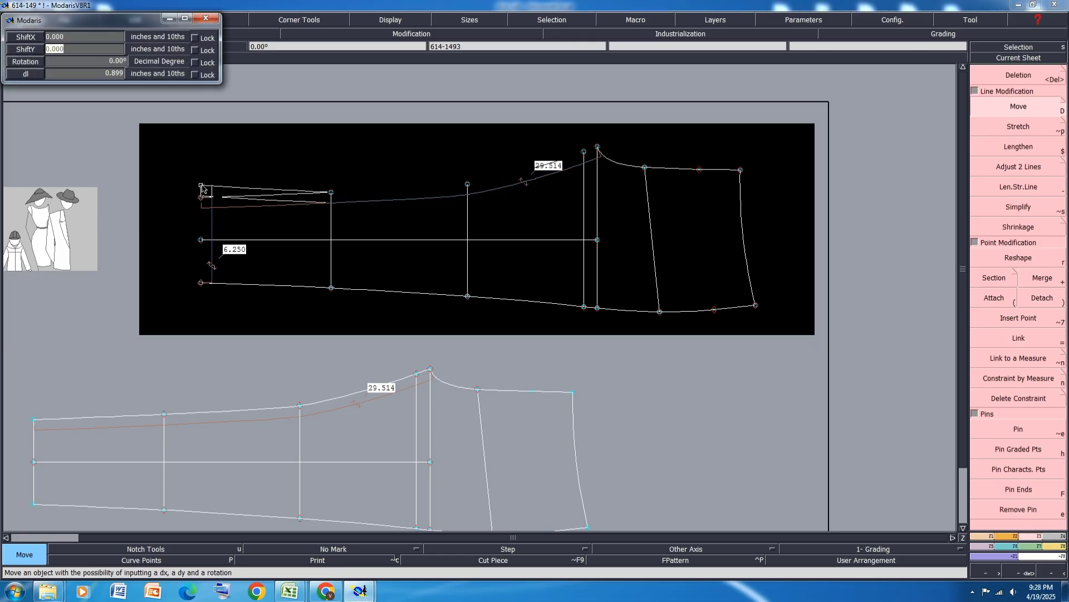
pyautogui.press('Return')
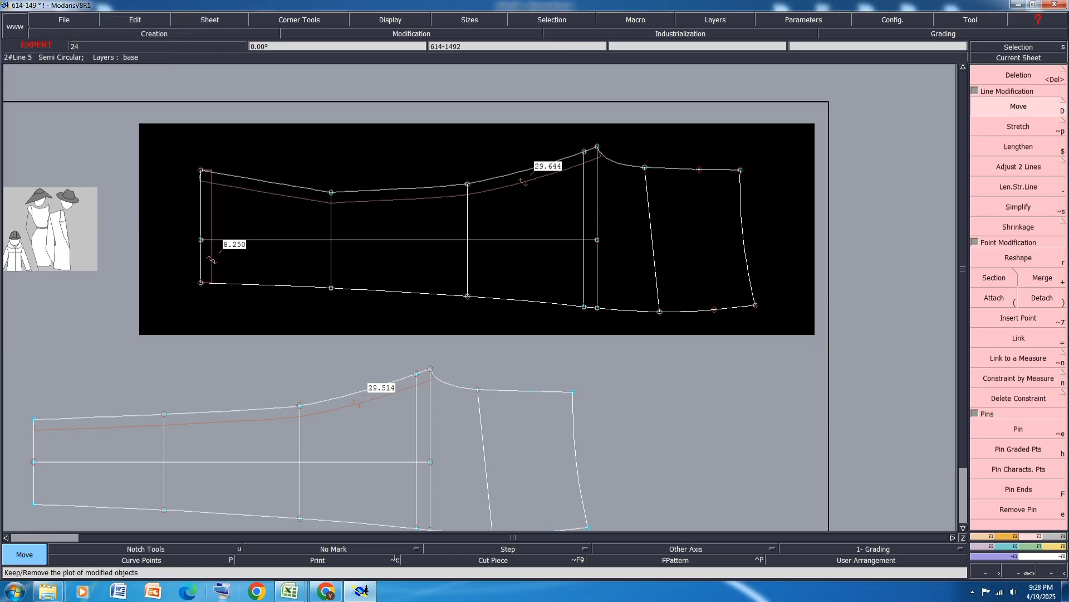
# Look up the size M leg width 20" below crotch in the Excel spec sheet and return to Modaris.
pyautogui.moveTo(295, 591)
pyautogui.click(305, 567)
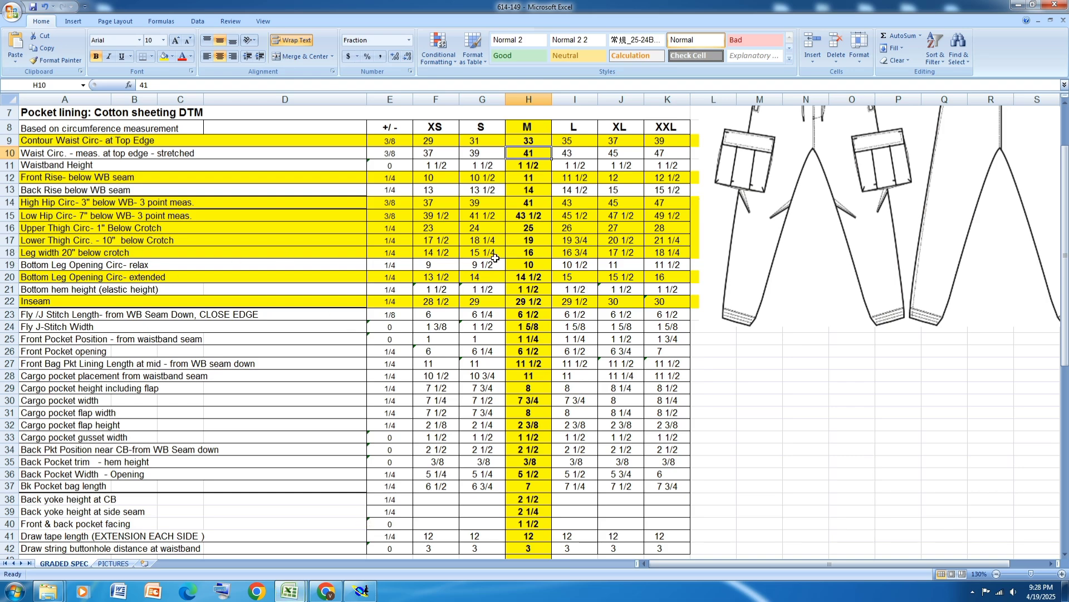
pyautogui.click(361, 590)
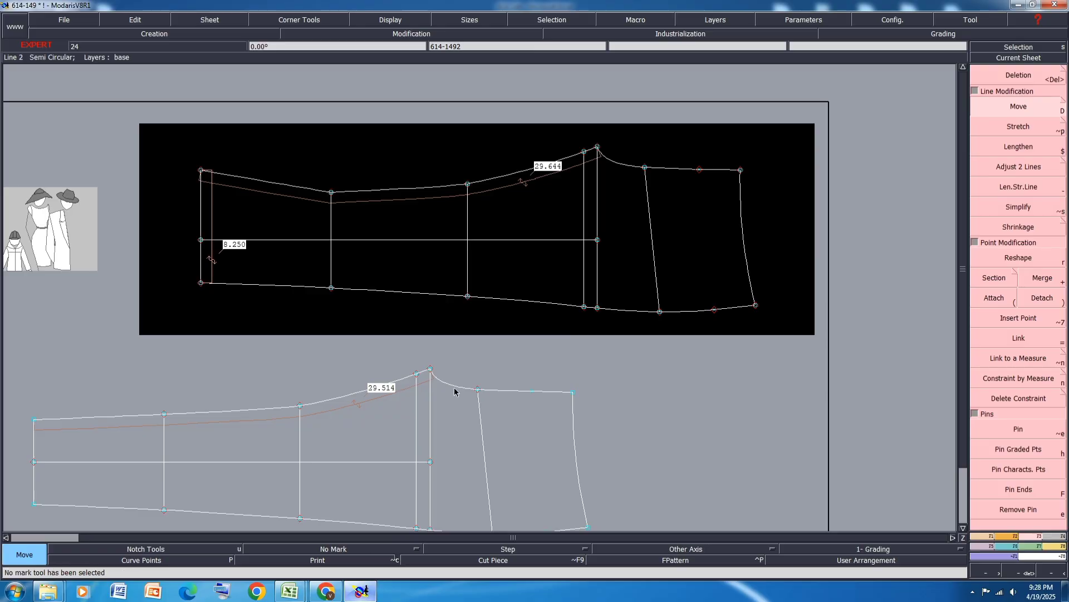
# Add dynamic length measures along the leg width lines 20" and 10" below the crotch, undoing the misplaced first one.
pyautogui.press('m')
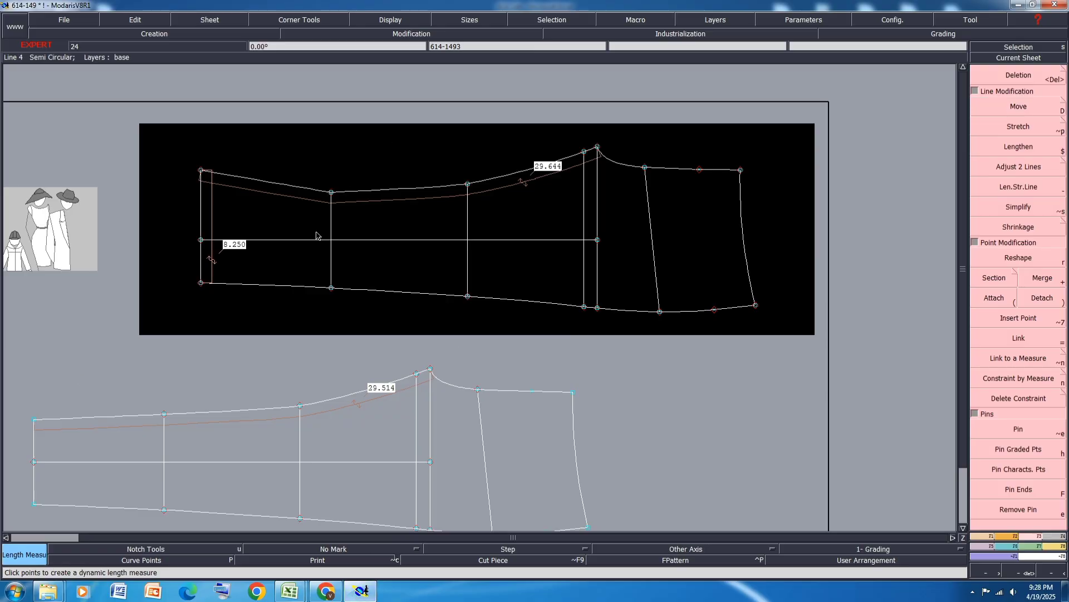
pyautogui.click(331, 213)
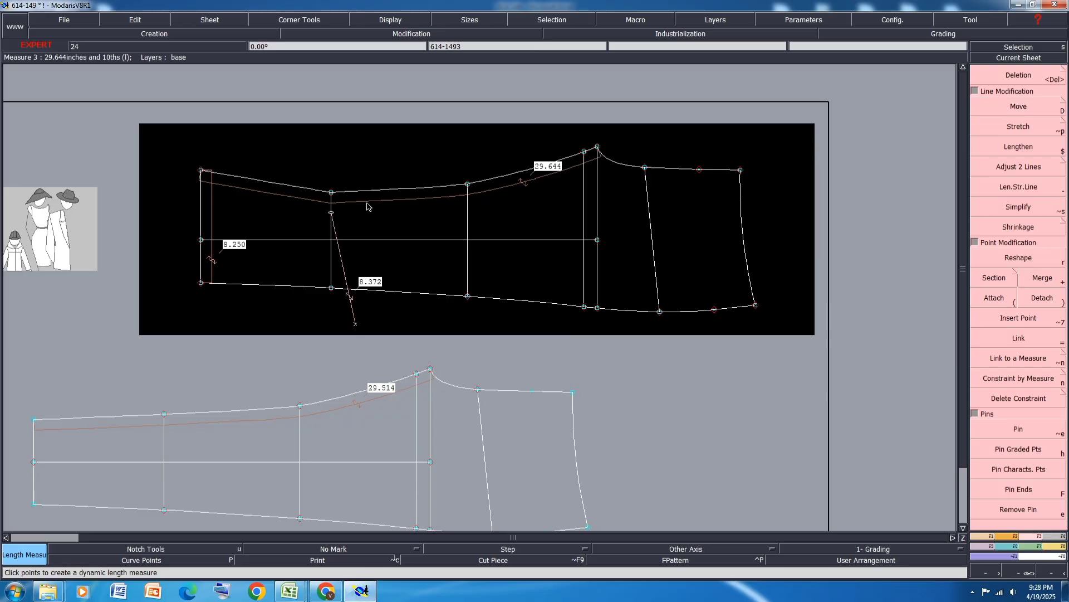
pyautogui.hotkey('ctrl', 'z')
pyautogui.click(332, 193)
pyautogui.click(337, 321)
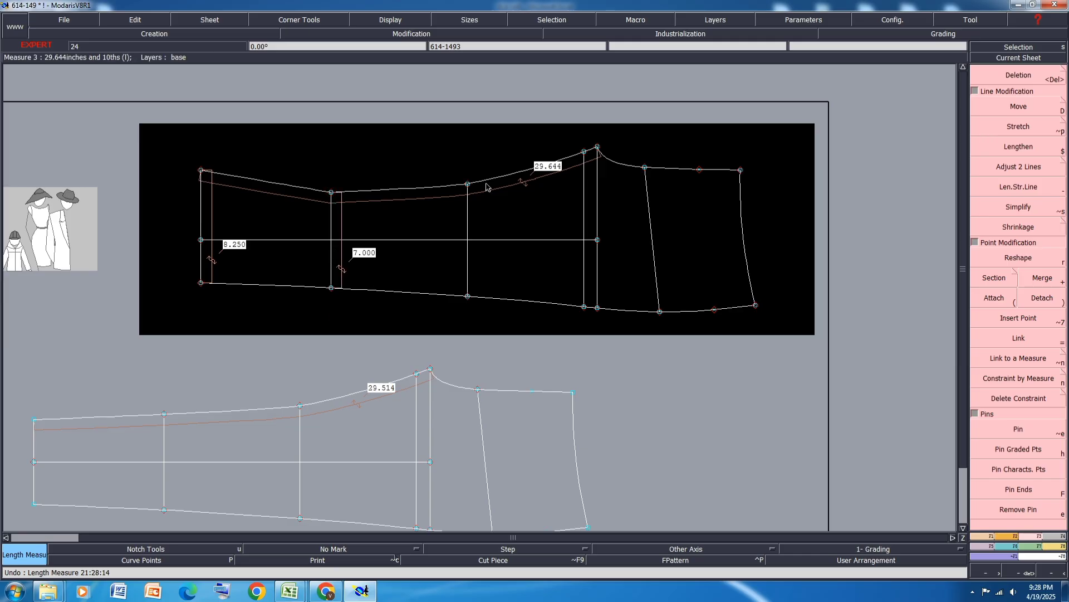
pyautogui.click(468, 184)
pyautogui.click(473, 311)
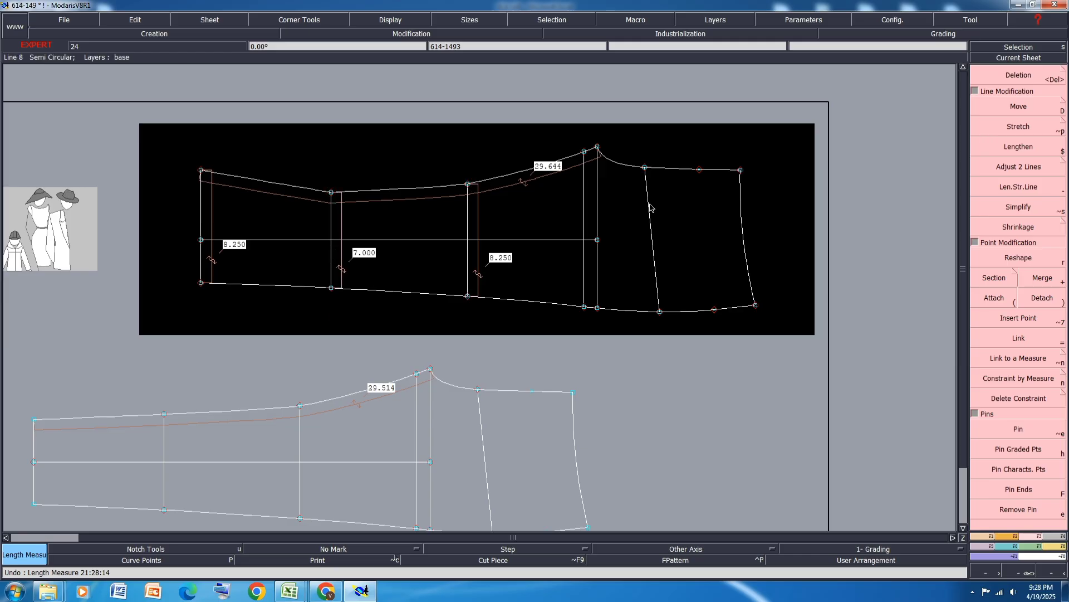
# Add dynamic length measures along the upper thigh line just below the crotch and the slanted hip line.
pyautogui.click(584, 152)
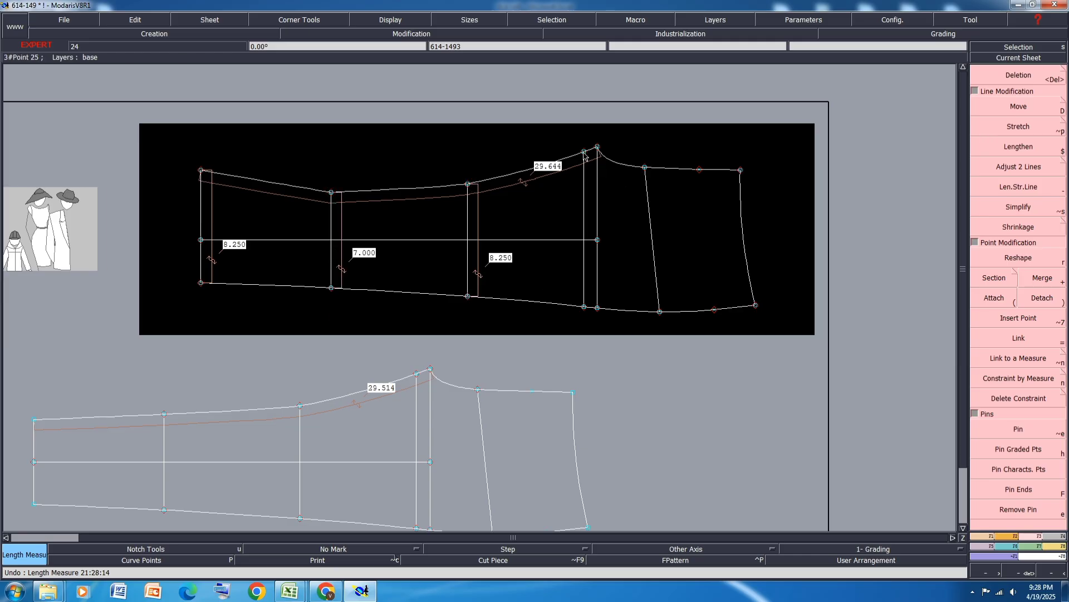
pyautogui.click(594, 330)
pyautogui.click(646, 169)
pyautogui.click(689, 266)
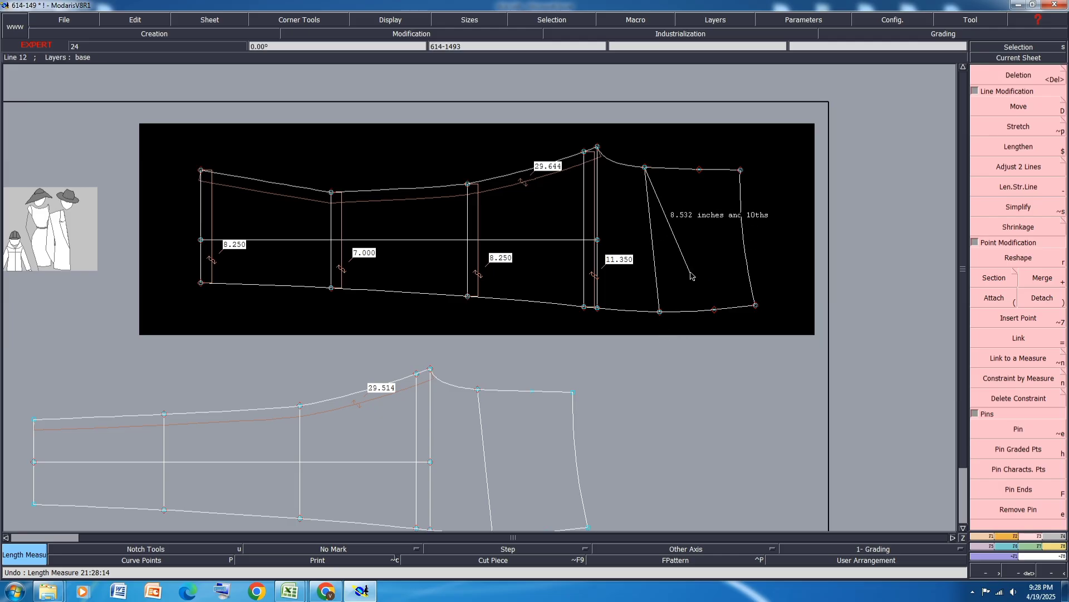
pyautogui.click(650, 229)
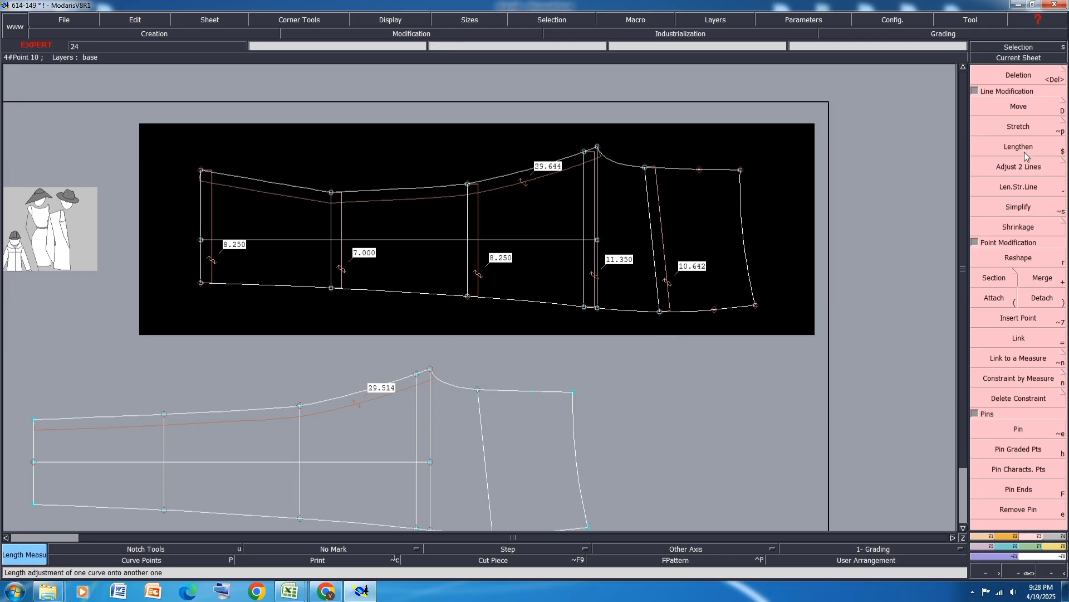
# Move the inseam end of the 20" leg width line with ShiftX 0 and ShiftY 2 inches.
pyautogui.click(1034, 108)
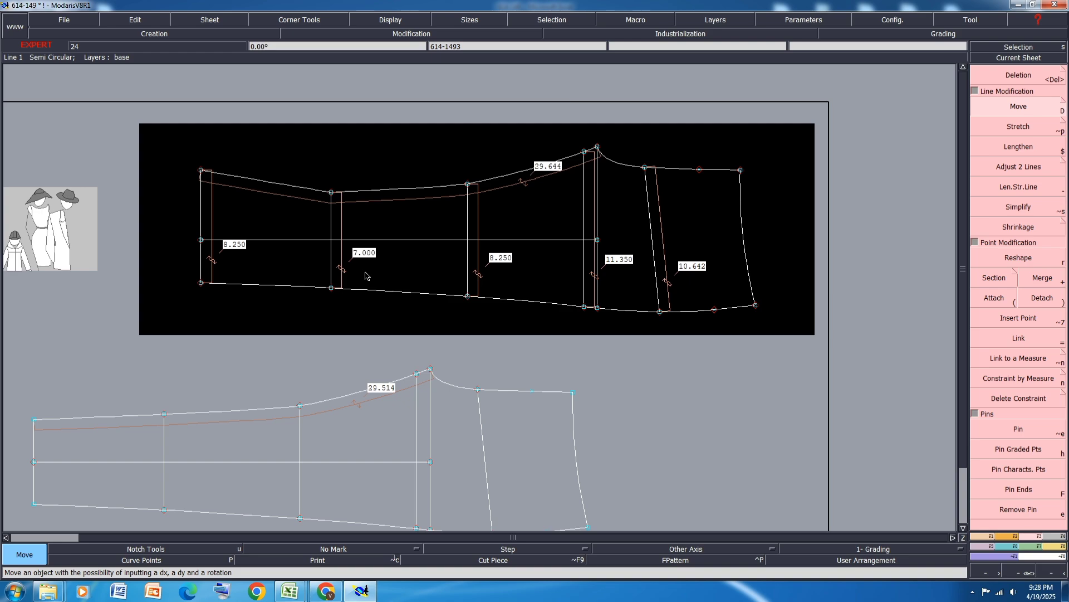
pyautogui.click(331, 192)
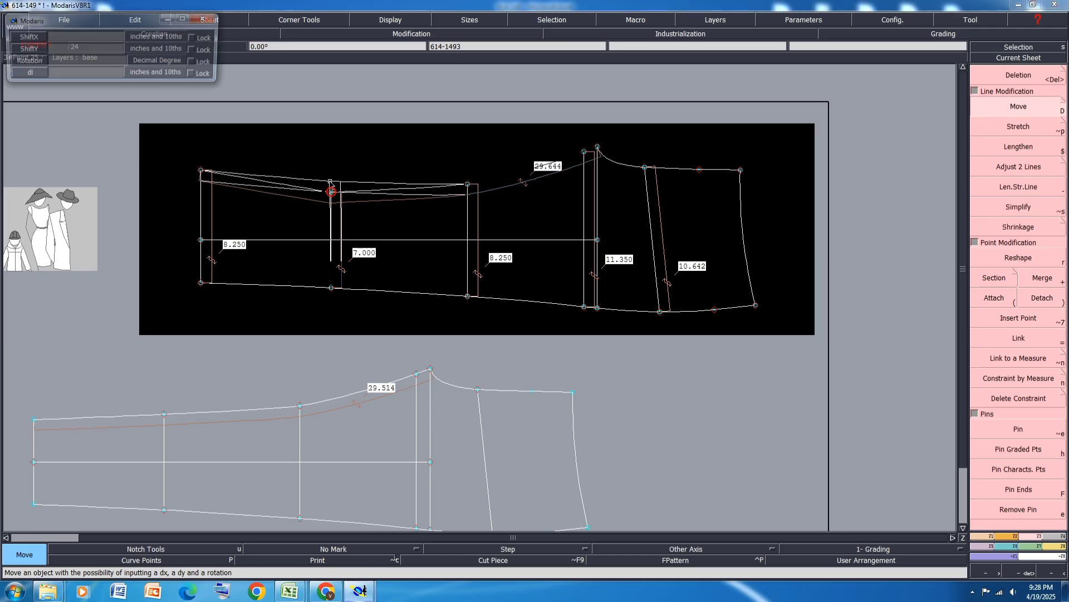
pyautogui.press('Down')
pyautogui.press('Down')
pyautogui.write('2')
pyautogui.press('Return')
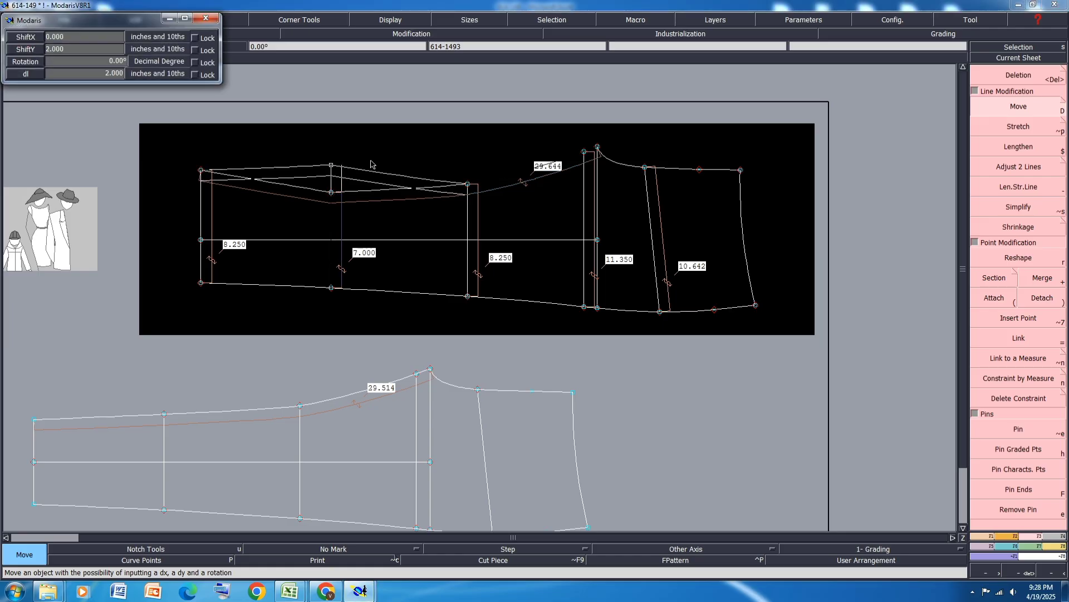
# Look up the size M lower thigh circumference 10" below crotch in the Excel spec sheet and return to Modaris.
pyautogui.moveTo(289, 590)
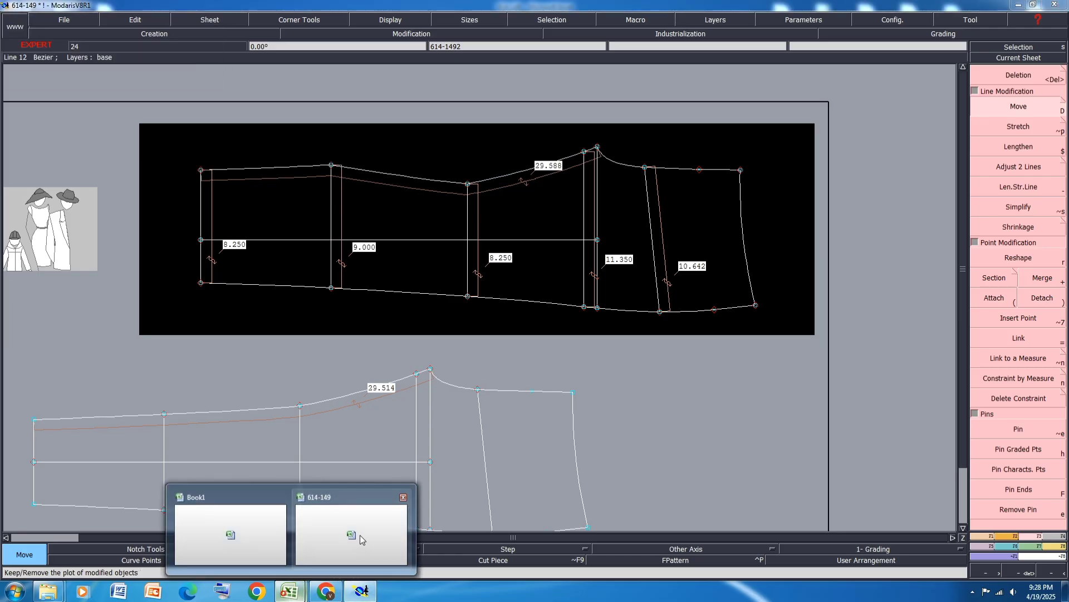
pyautogui.click(363, 540)
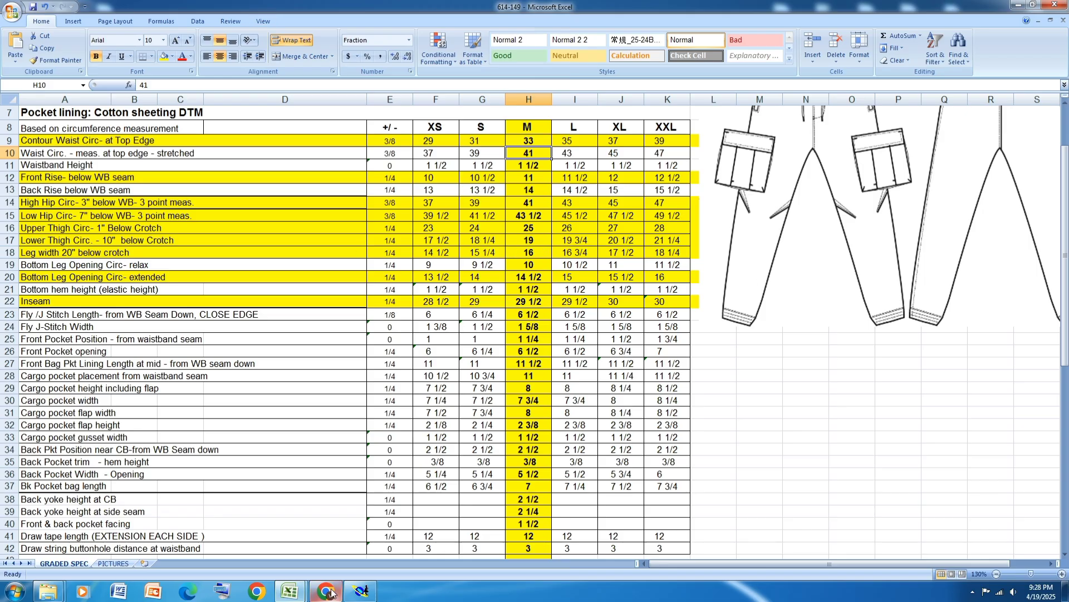
pyautogui.click(357, 596)
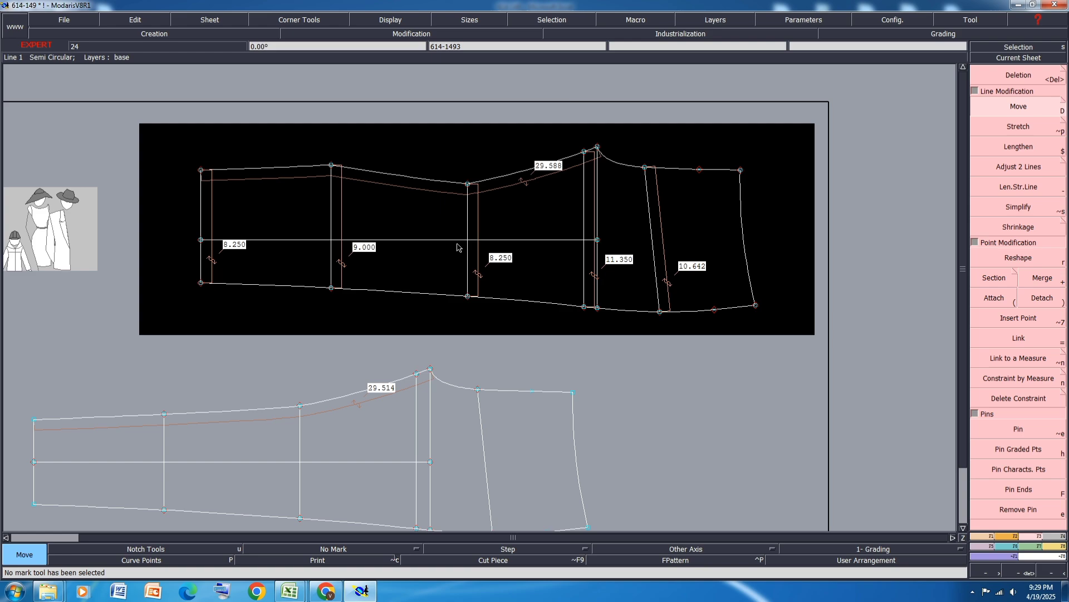
# Move the inseam end of the lower thigh line with ShiftX 0 and ShiftY 2.5 inches.
pyautogui.click(468, 184)
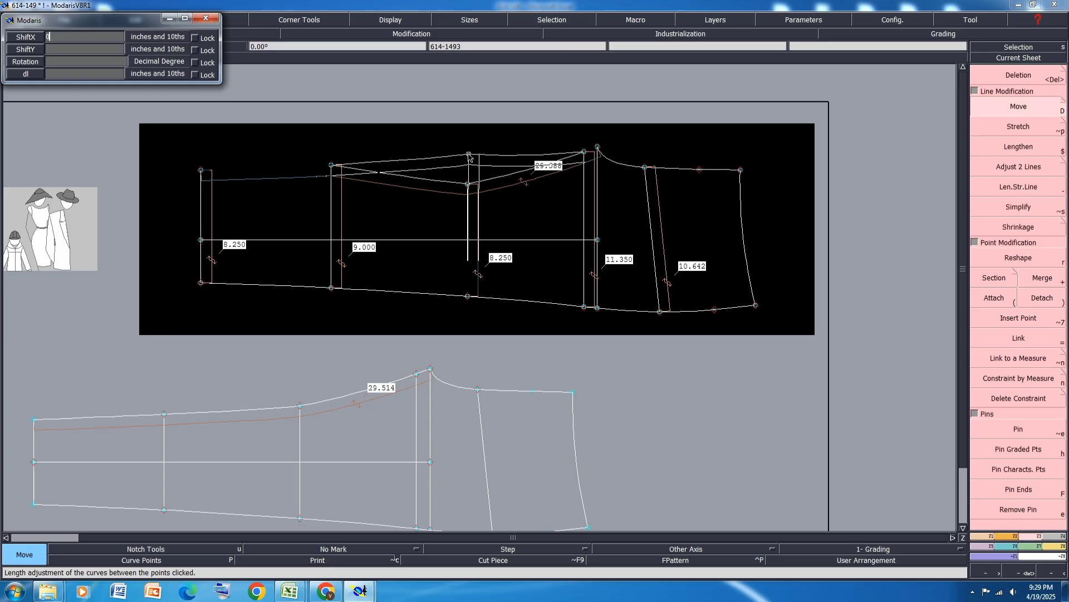
pyautogui.write('0')
pyautogui.press('Tab')
pyautogui.write('2.5')
pyautogui.press('Tab')
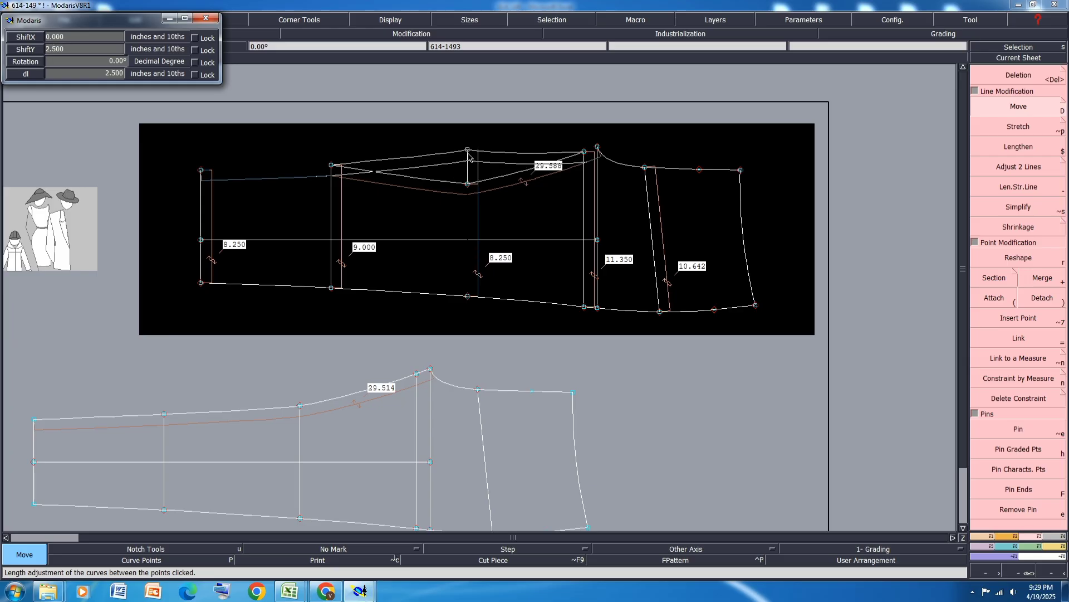
pyautogui.click(718, 143)
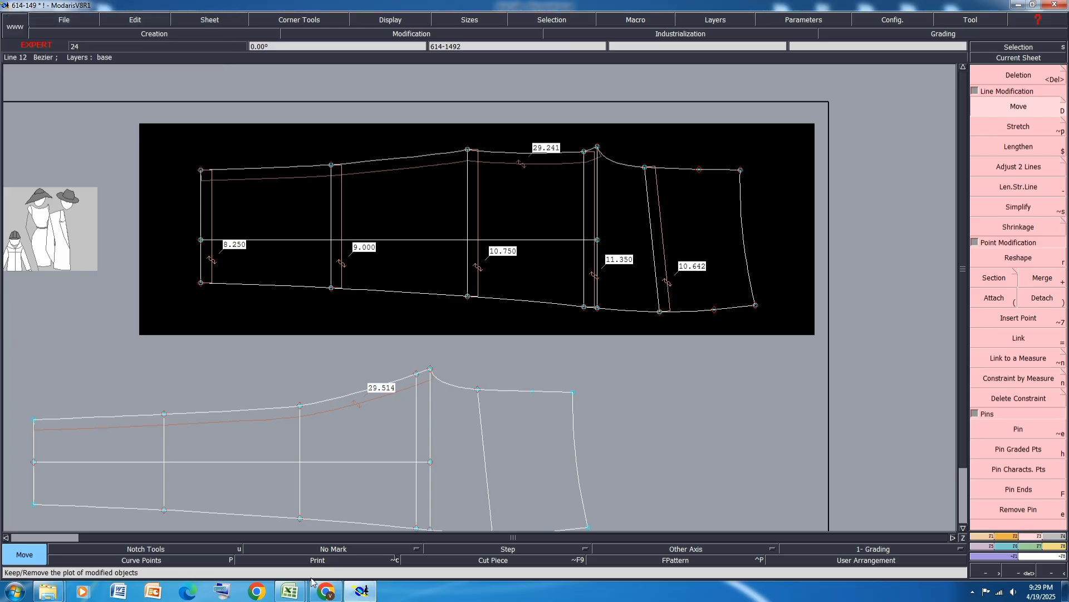
# Look up the size M upper thigh circumference 1" below crotch in the Excel spec sheet and return to Modaris.
pyautogui.click(285, 587)
pyautogui.click(340, 517)
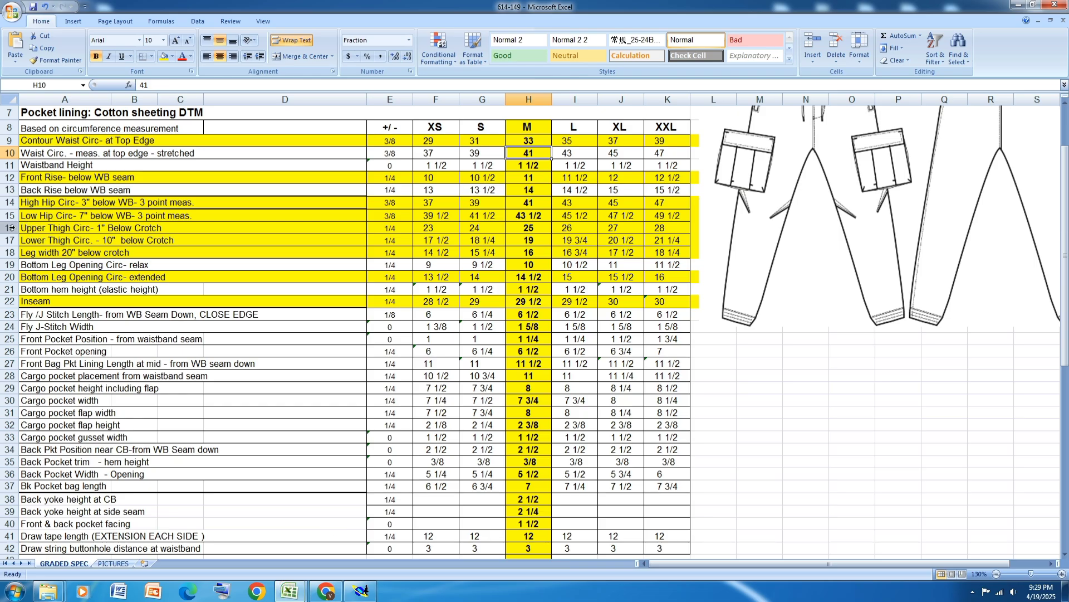
pyautogui.click(361, 590)
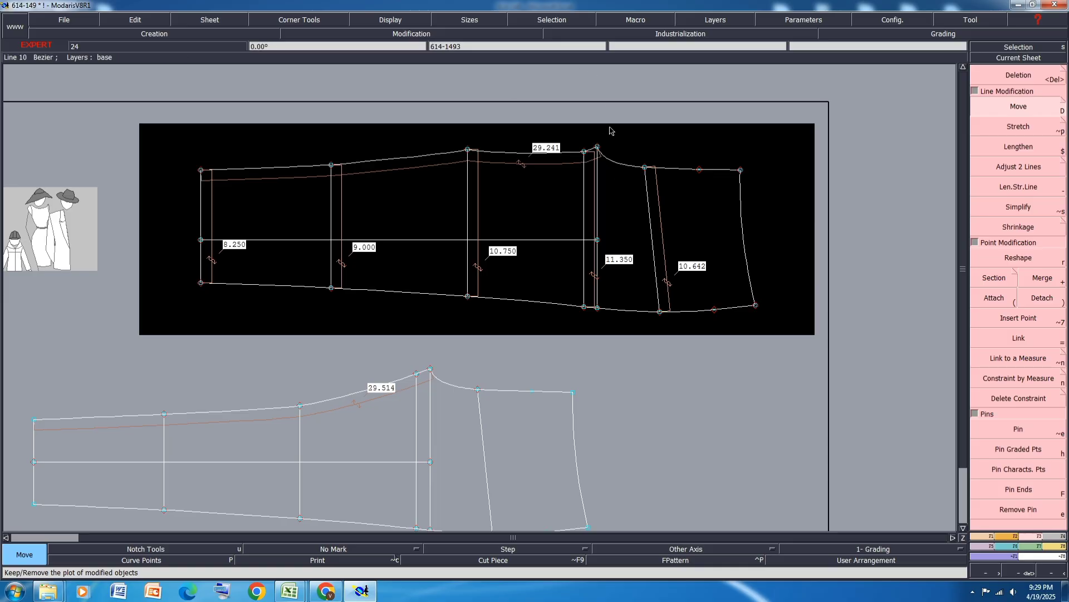
# Select the crotch point and the inseam end of the upper thigh line and move them together by ShiftY 2.525 inches.
pyautogui.moveTo(613, 123); pyautogui.dragTo(546, 187)
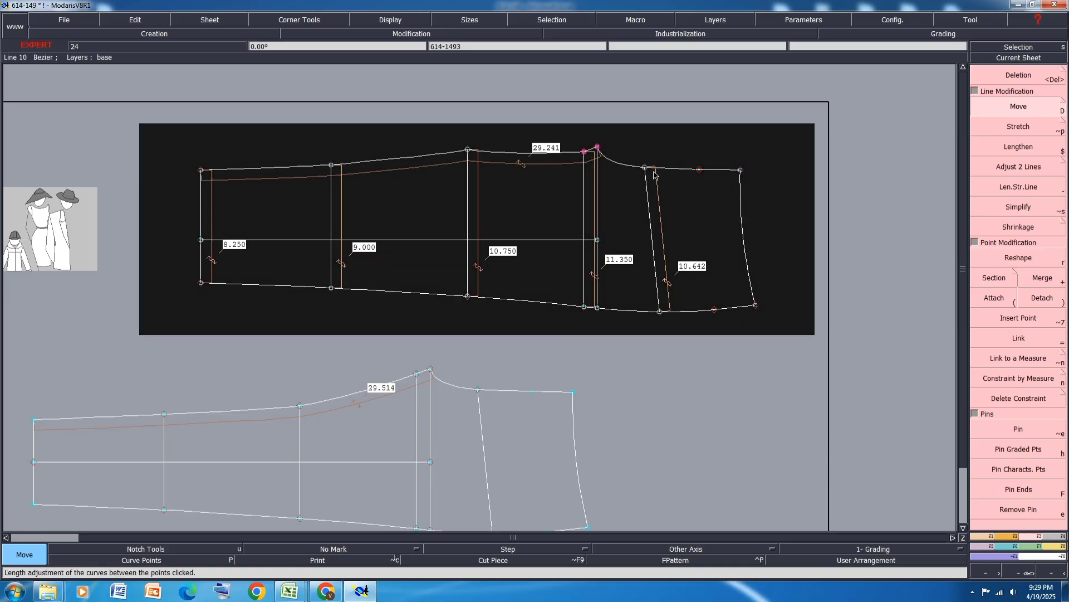
pyautogui.click(583, 151)
pyautogui.press('Tab')
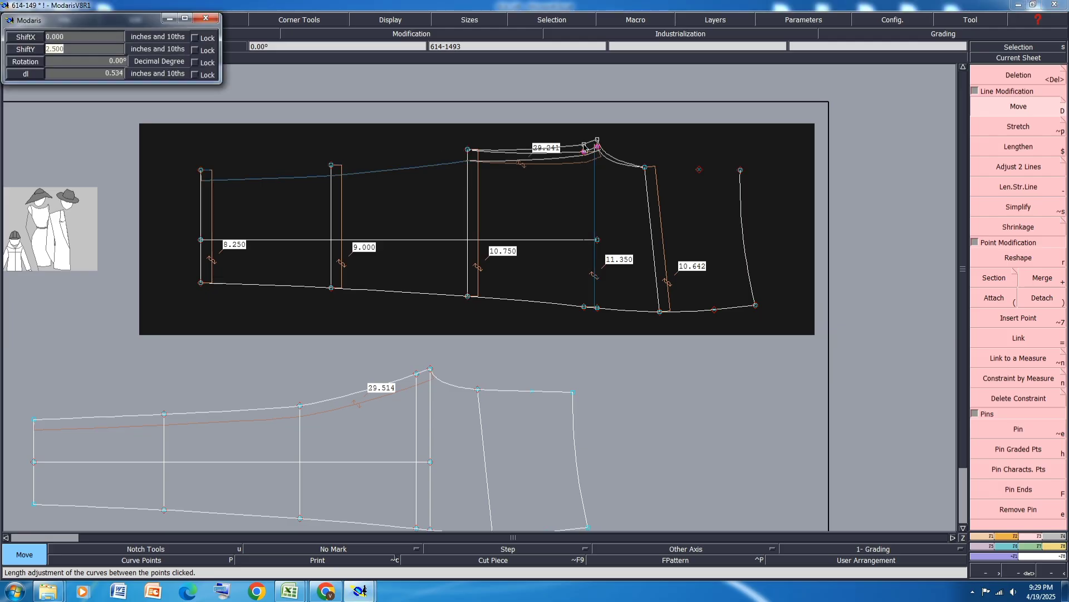
pyautogui.write('2.2')
pyautogui.press('BackSpace')
pyautogui.write('525')
pyautogui.press('Return')
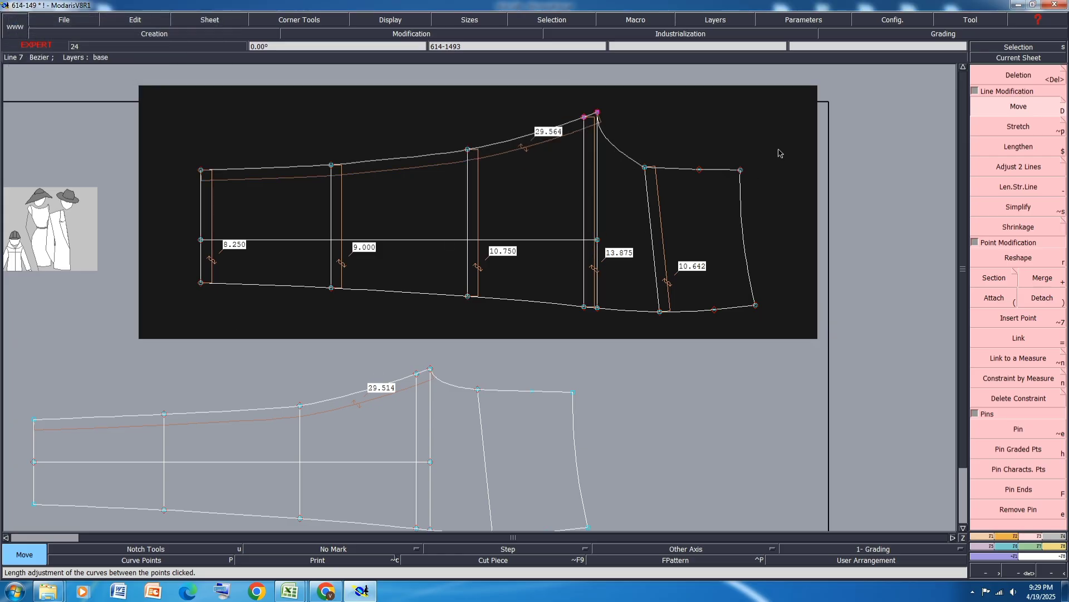
# Move the rise ends of the hip line and waistline together by ShiftX 0 and ShiftY 1 inch, and save the model.
pyautogui.click(648, 166)
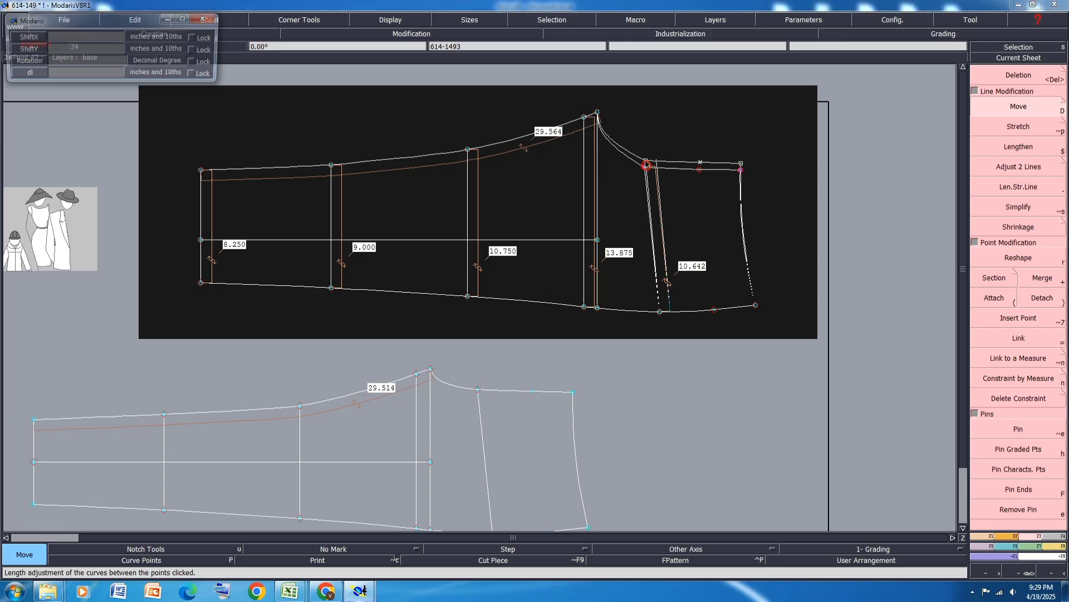
pyautogui.press('Tab')
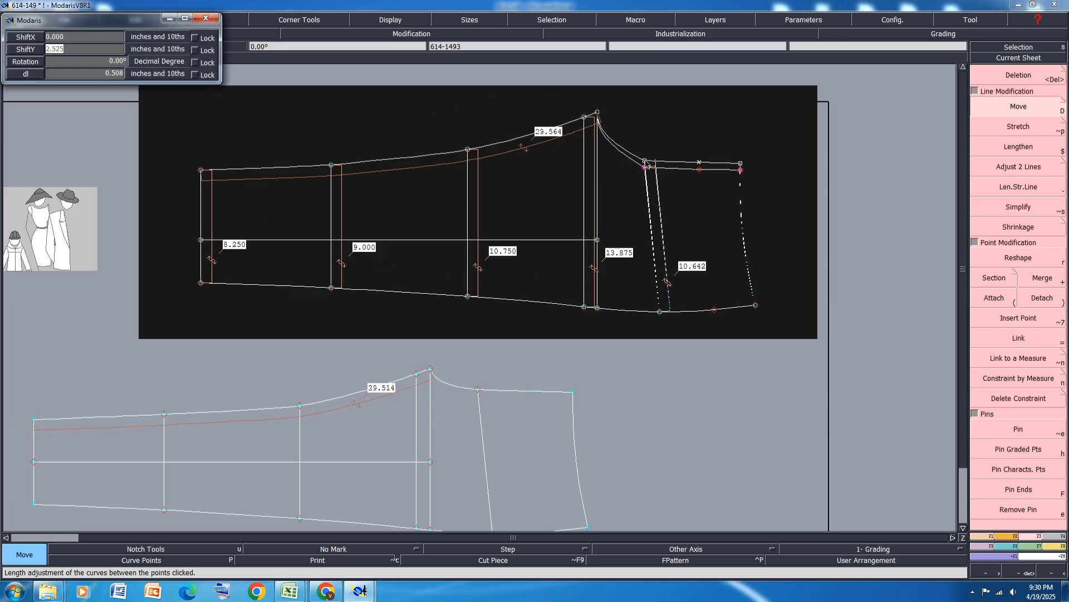
pyautogui.write('1')
pyautogui.press('Return')
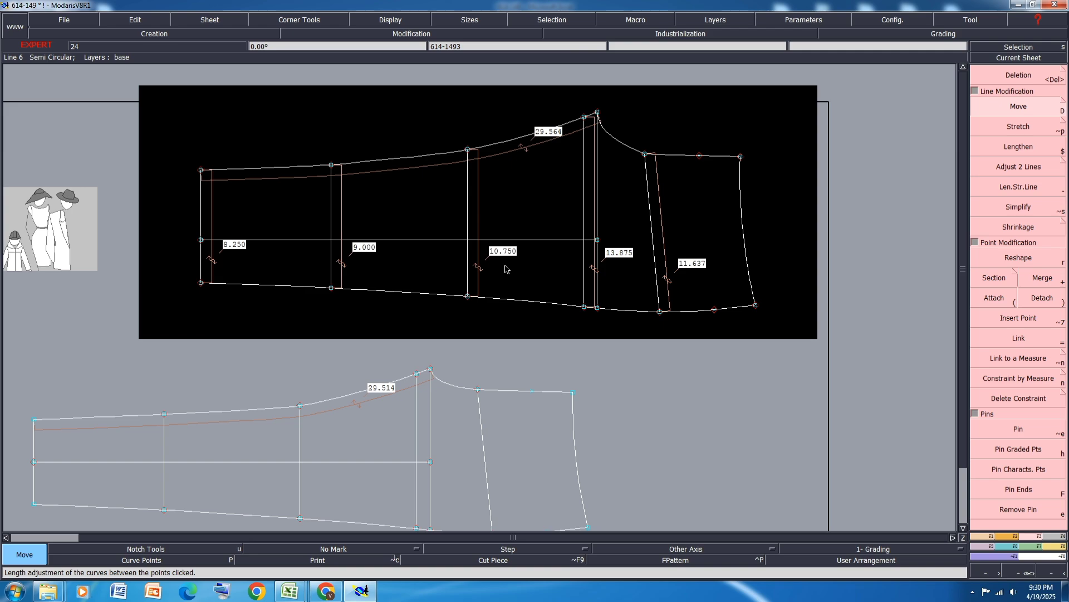
pyautogui.hotkey('ctrl', 's')
pyautogui.click(461, 359)
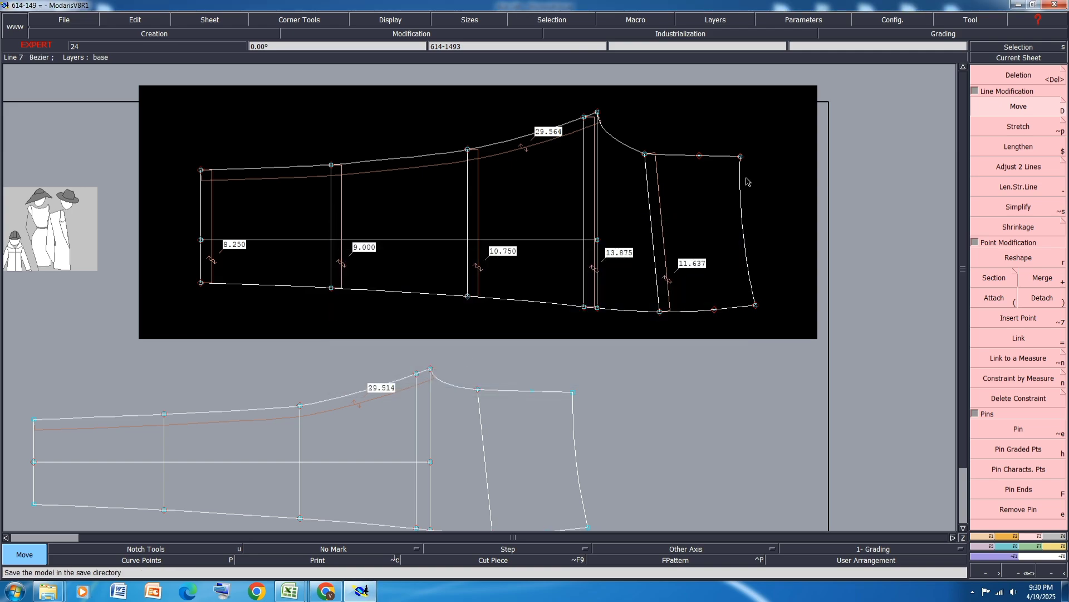
# Unpin the rise seam point between hip and waist, and move the waistline's rise end by ShiftX 2 and ShiftY 0 inches.
pyautogui.click(1024, 431)
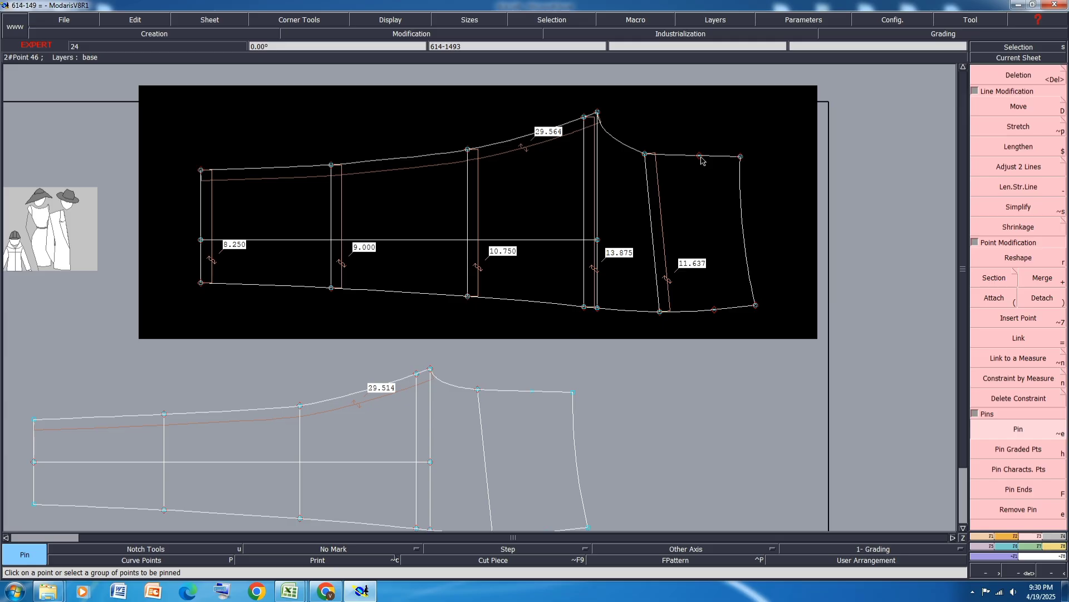
pyautogui.click(1021, 109)
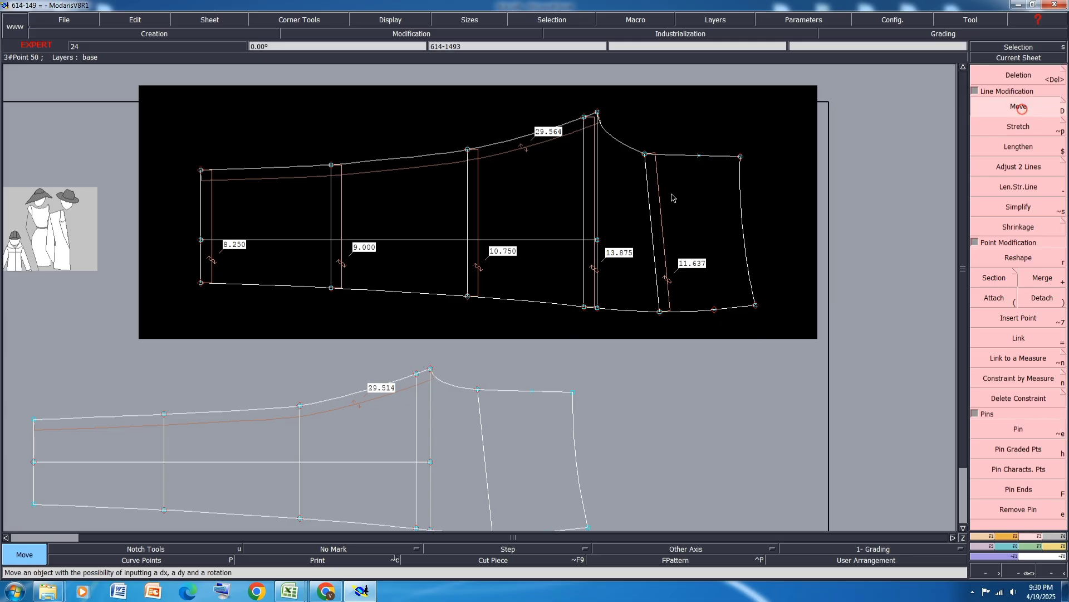
pyautogui.moveTo(741, 161); pyautogui.dragTo(758, 163)
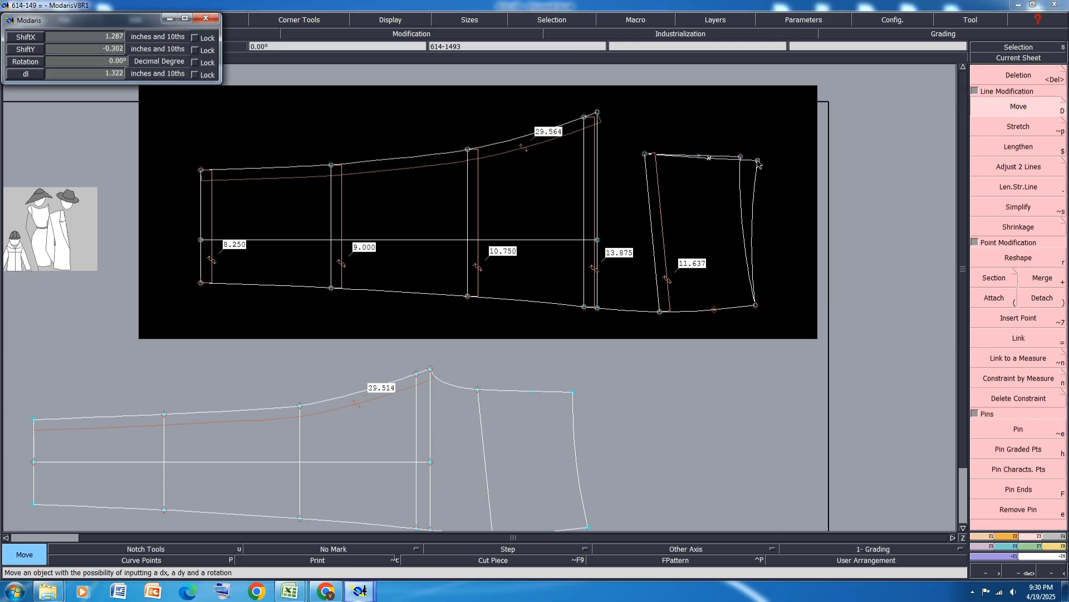
pyautogui.write('2')
pyautogui.press('Tab')
pyautogui.write('0')
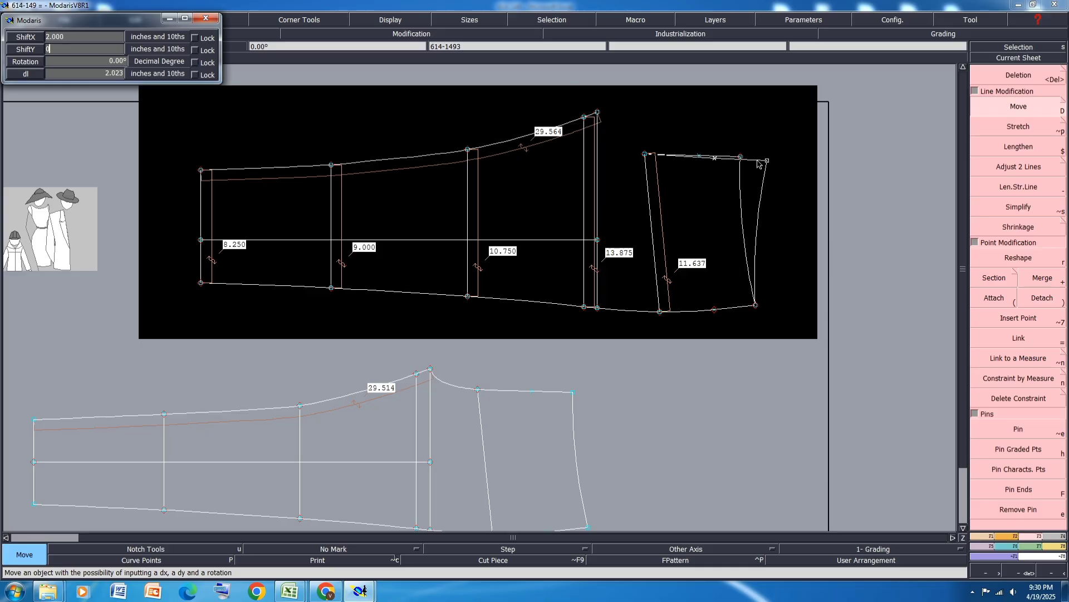
pyautogui.press('Return')
# Select the waistline with the two seam points between hip and waist and move them by ShiftX 0 and ShiftY -0.5 inches.
pyautogui.moveTo(756, 342); pyautogui.dragTo(747, 355)
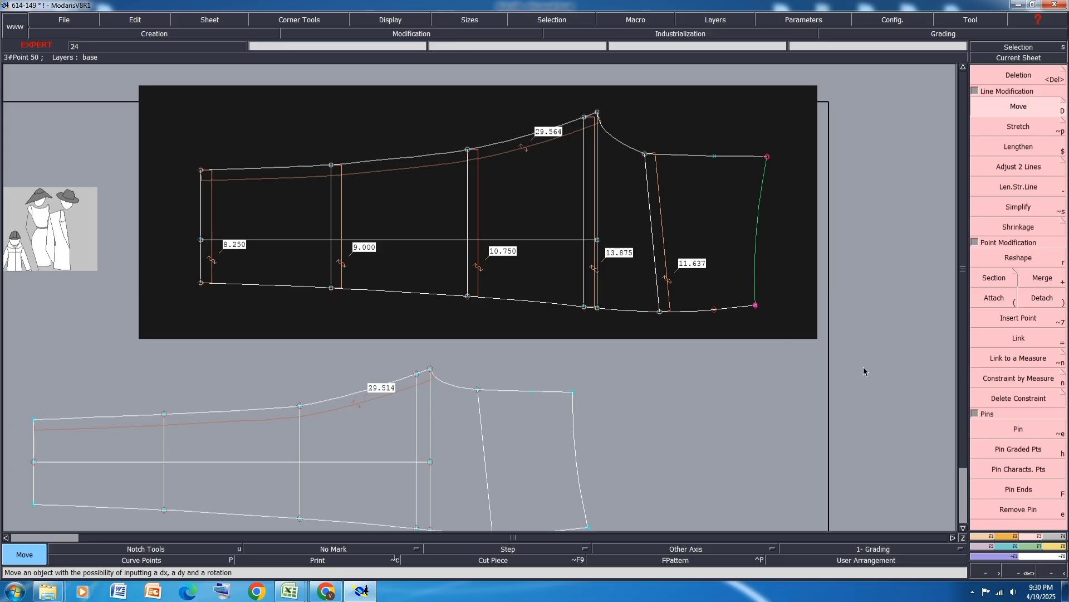
pyautogui.click(755, 307)
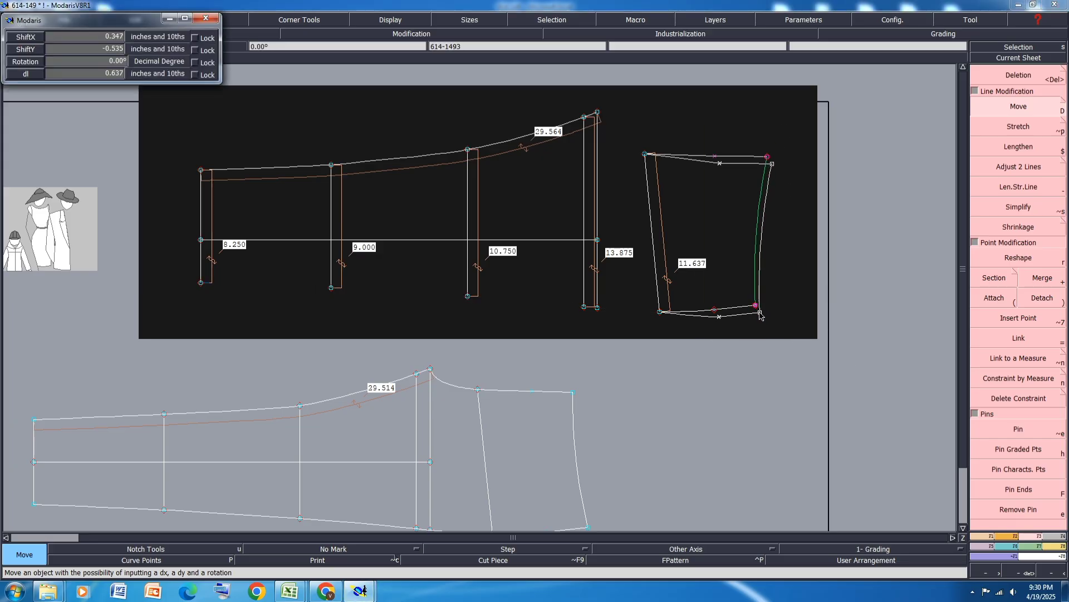
pyautogui.write('0')
pyautogui.press('Return')
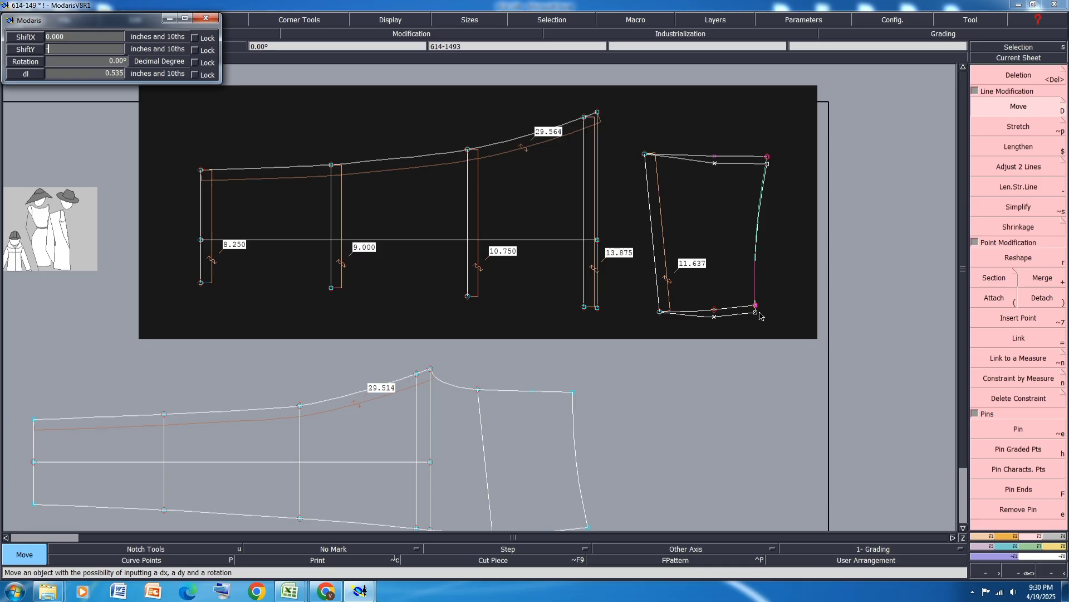
pyautogui.write('-.5')
pyautogui.press('Return')
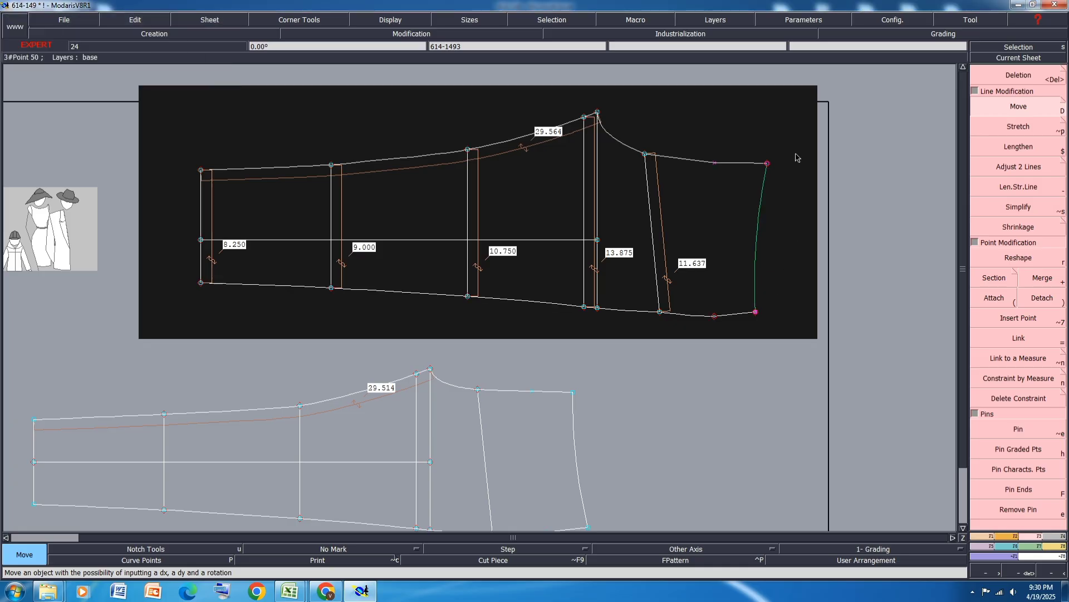
# Pin the rise seam point between hip and waist and shift only the waistline by ShiftX 0 and a further ShiftY -0.5 inches.
pyautogui.click(756, 316)
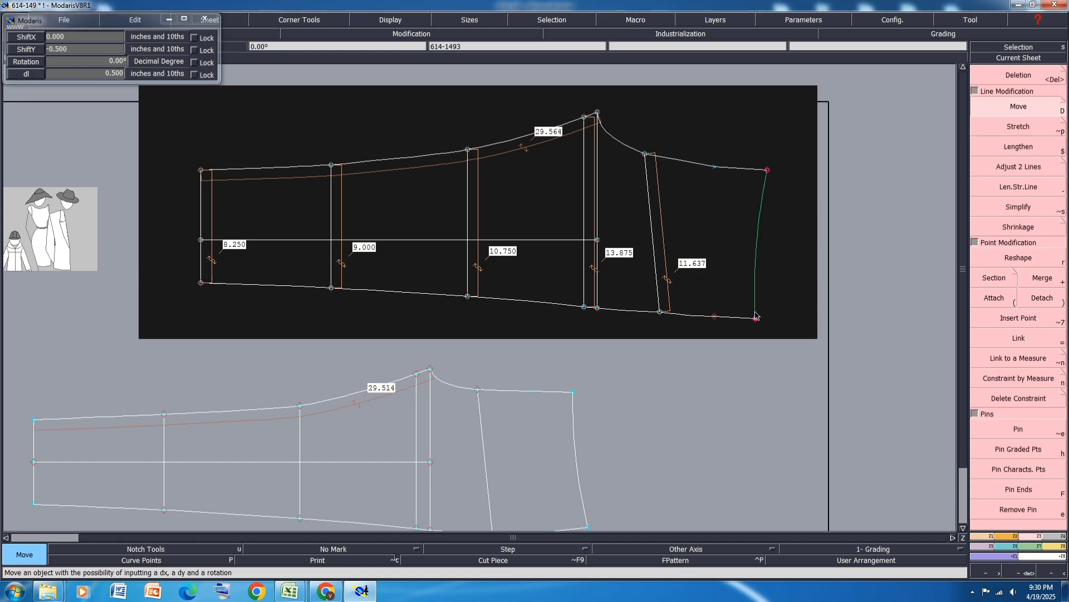
pyautogui.press('Escape')
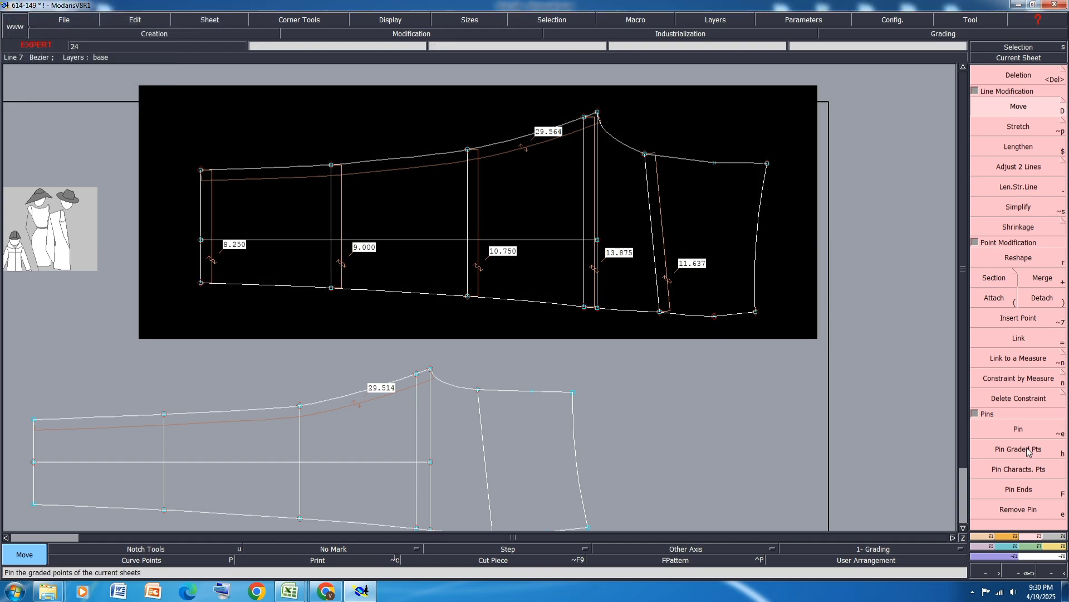
pyautogui.click(1029, 470)
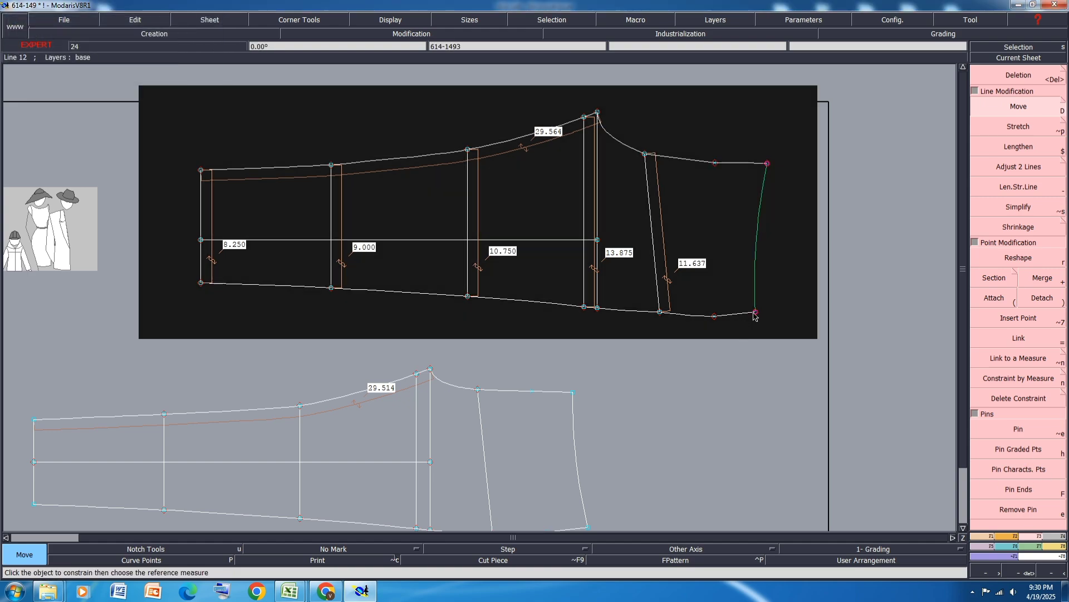
pyautogui.click(756, 315)
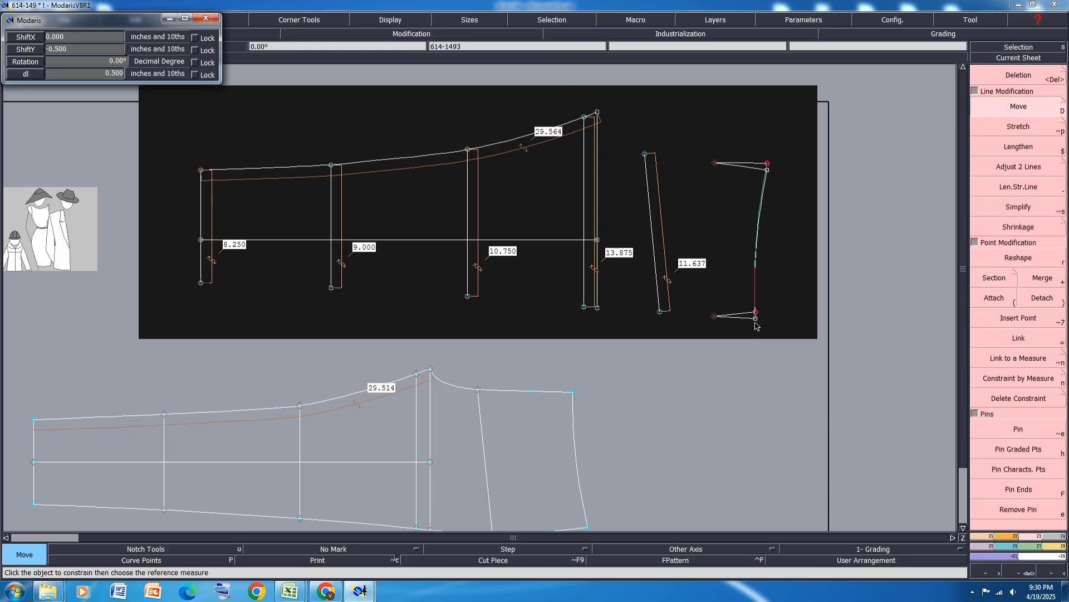
pyautogui.click(756, 326)
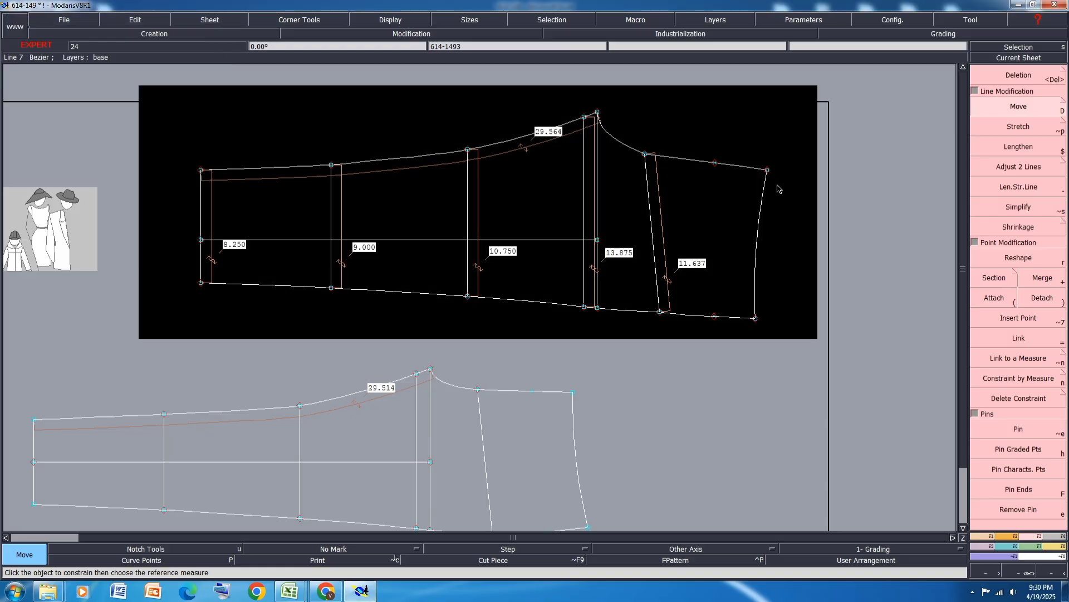
# Select the whole section from the hip line to the waistline and move it by ShiftX 0 and ShiftY -0.15 inches.
pyautogui.scroll(2, 778, 189)
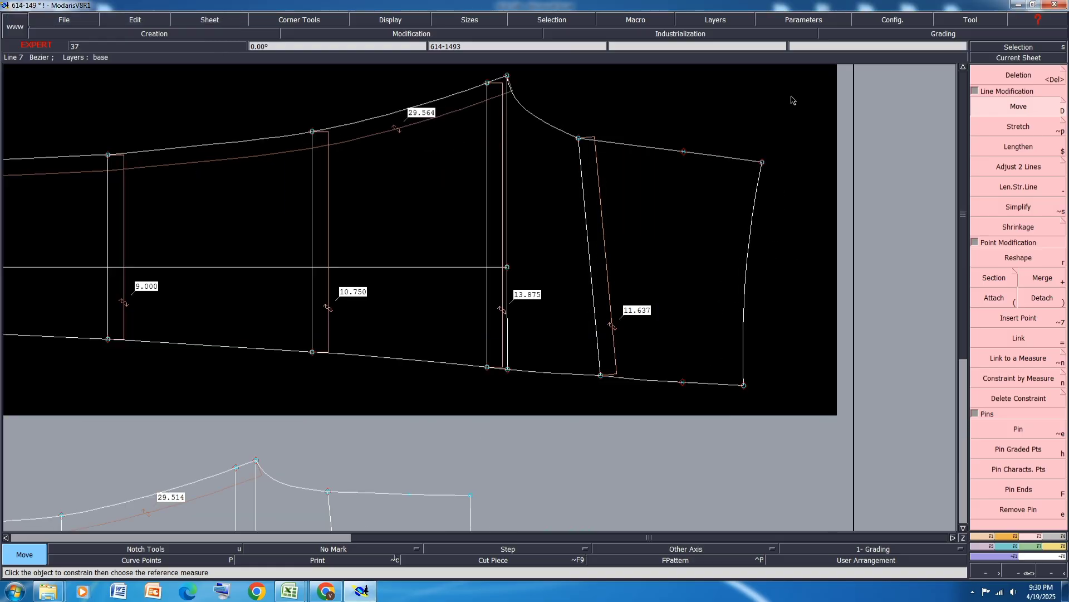
pyautogui.moveTo(791, 96); pyautogui.dragTo(561, 408)
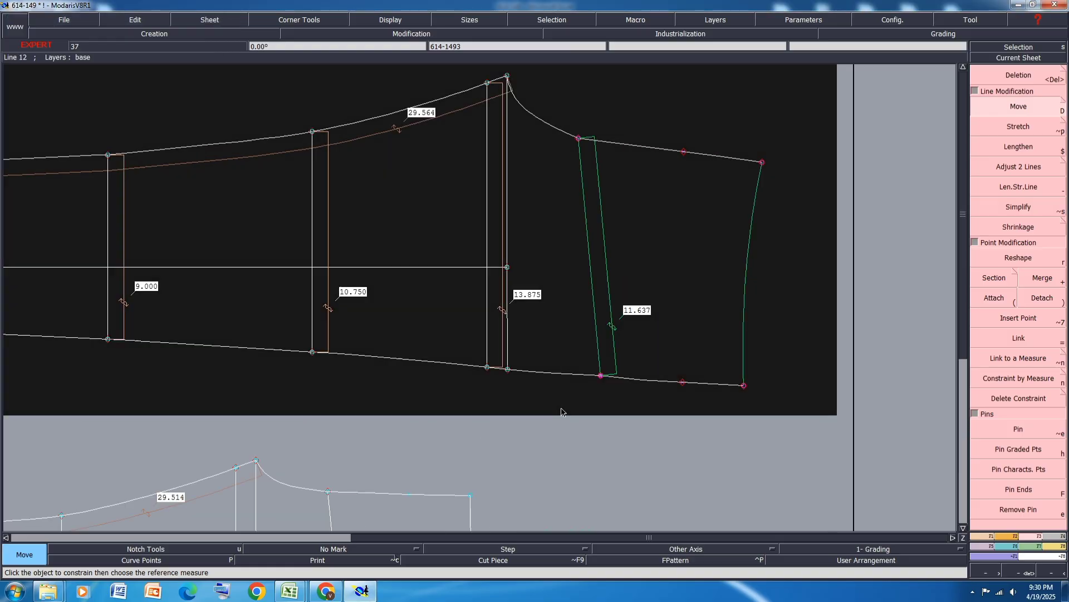
pyautogui.click(602, 376)
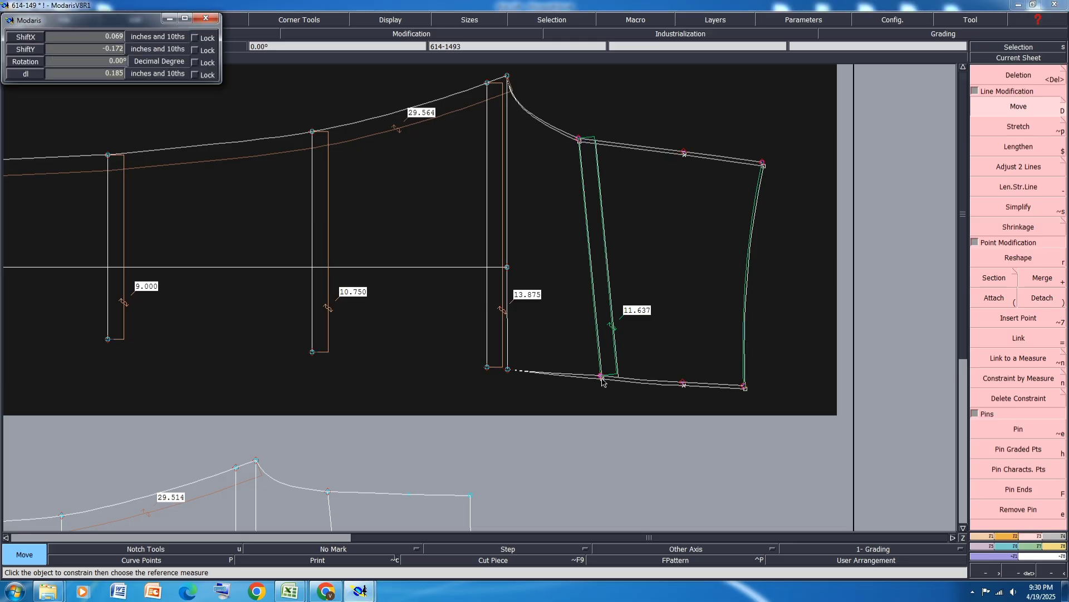
pyautogui.press('Down')
pyautogui.write('0')
pyautogui.press('Down')
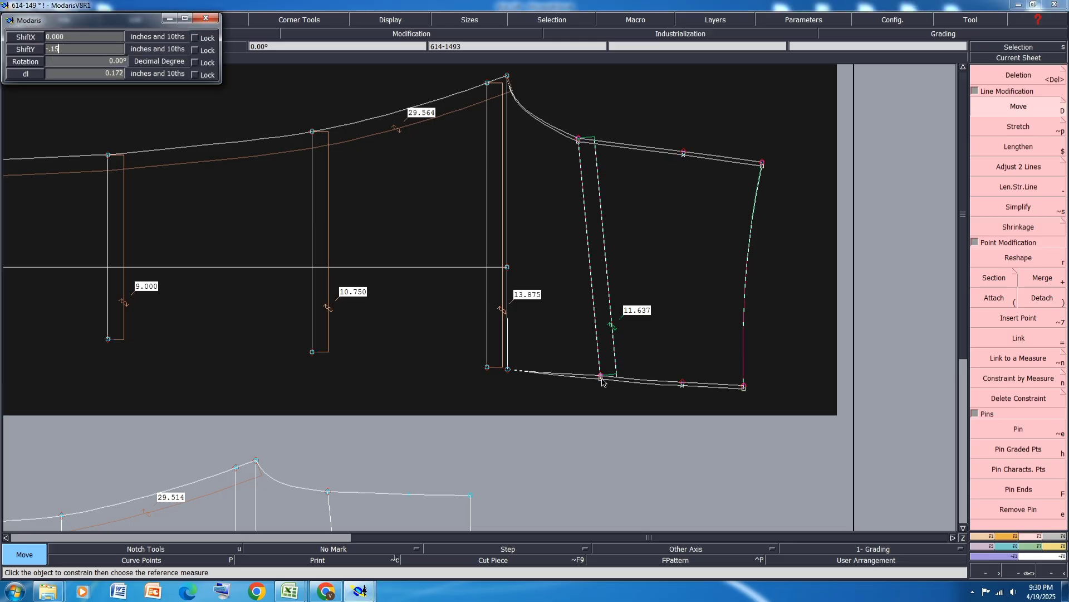
pyautogui.press('Return')
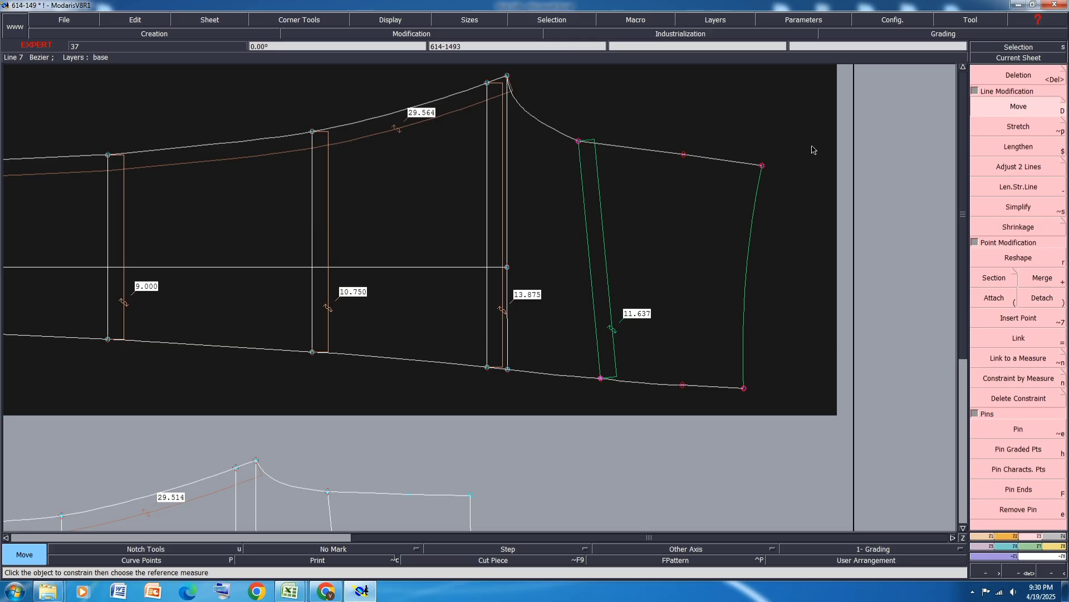
pyautogui.click(813, 149)
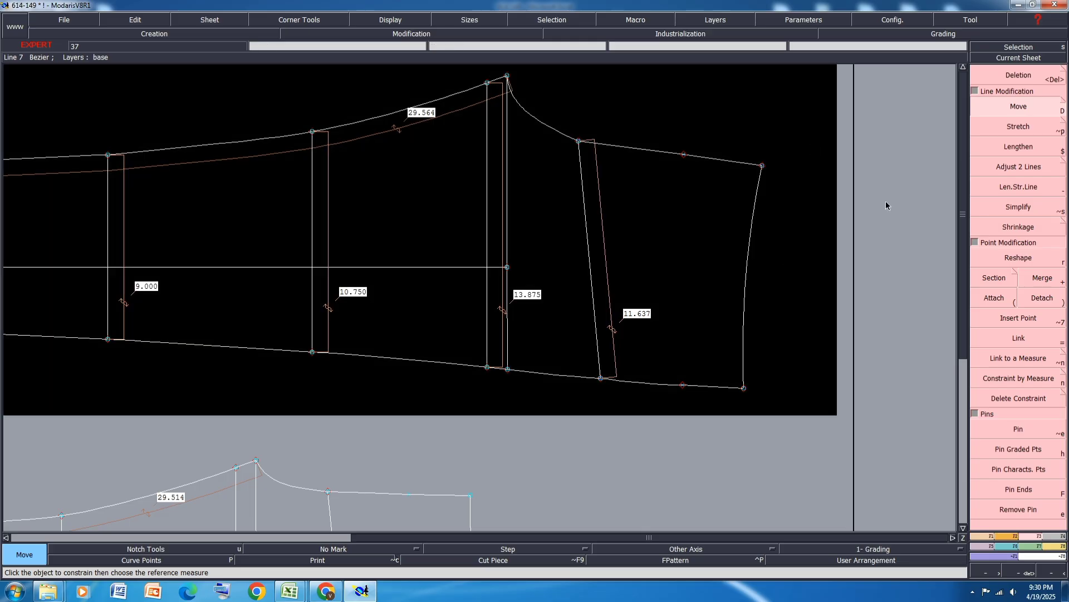
# Move the rise end of the hip line along the seam by ShiftX 1.5 inches and ShiftY about -0.13 inches.
pyautogui.click(585, 147)
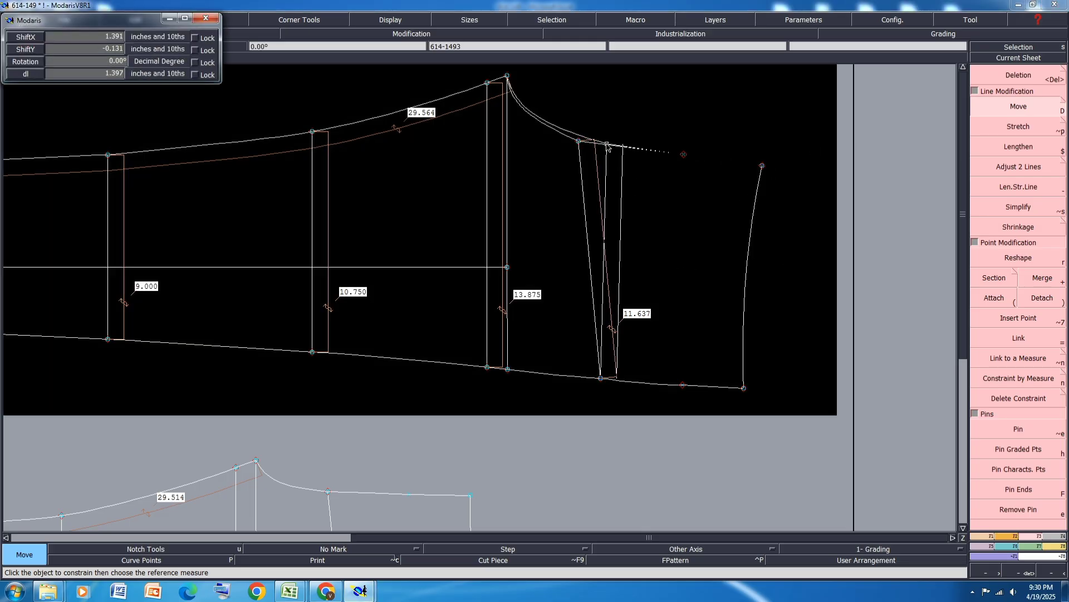
pyautogui.write('1.5')
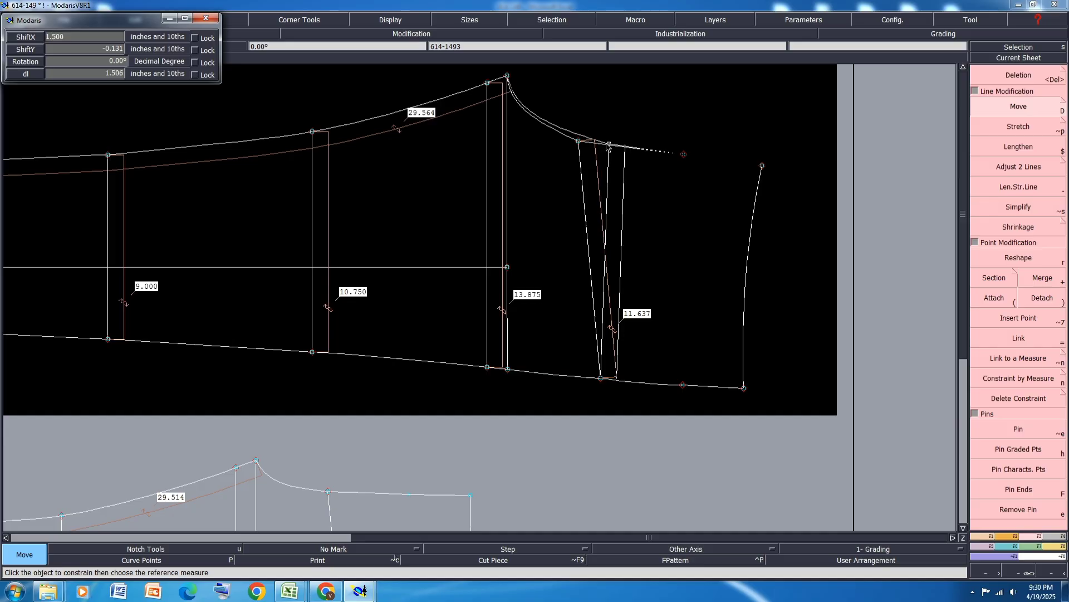
pyautogui.press('Return')
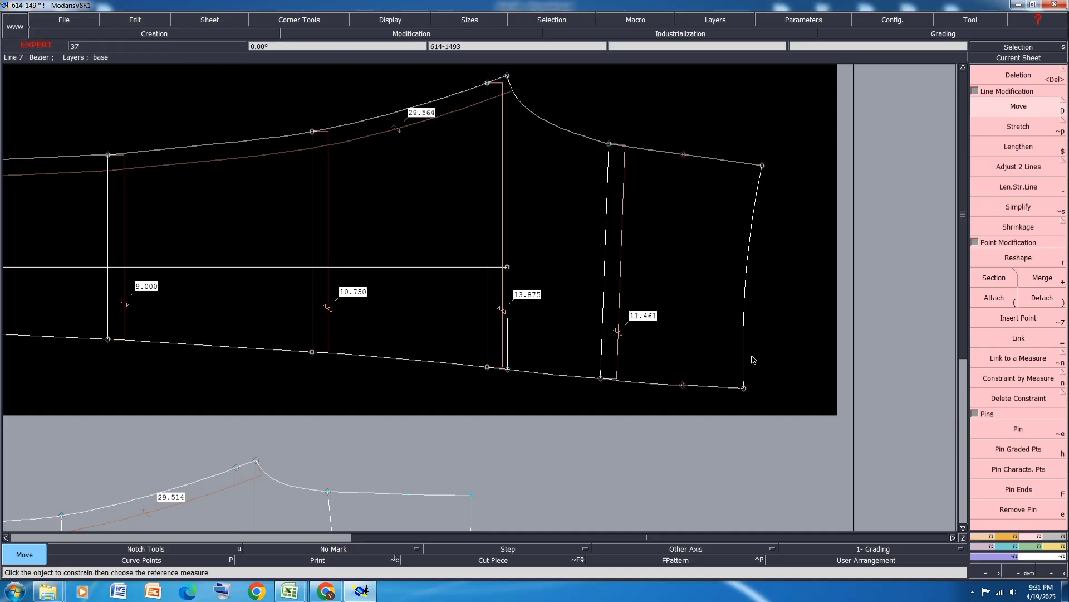
# Display the curve handles on the pattern around the outseam between crotch and waist.
pyautogui.scroll(1, 688, 395)
pyautogui.scroll(1, 650, 396)
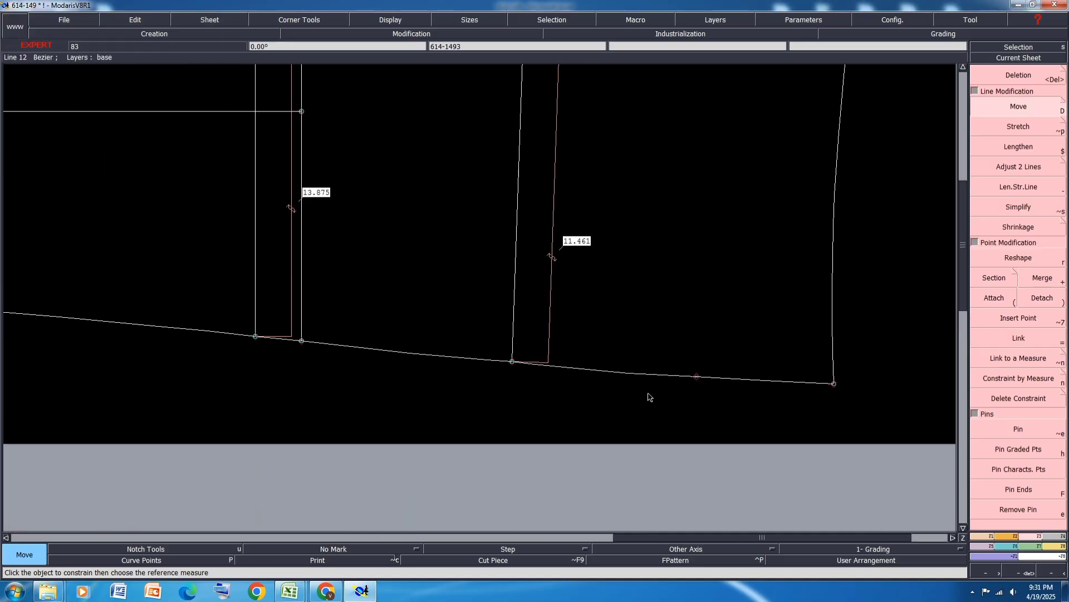
pyautogui.click(379, 18)
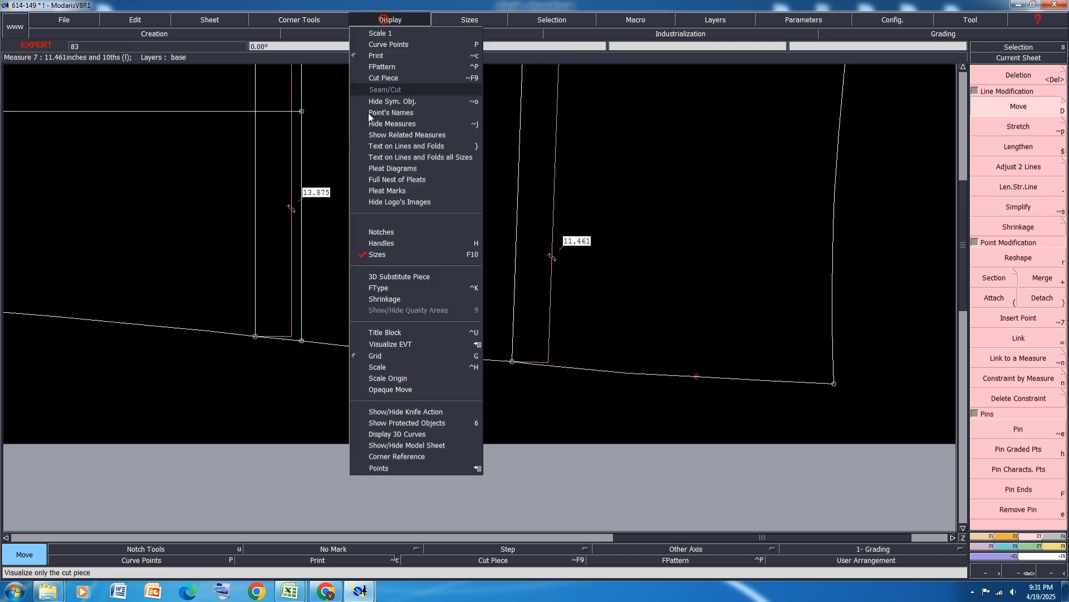
pyautogui.click(384, 241)
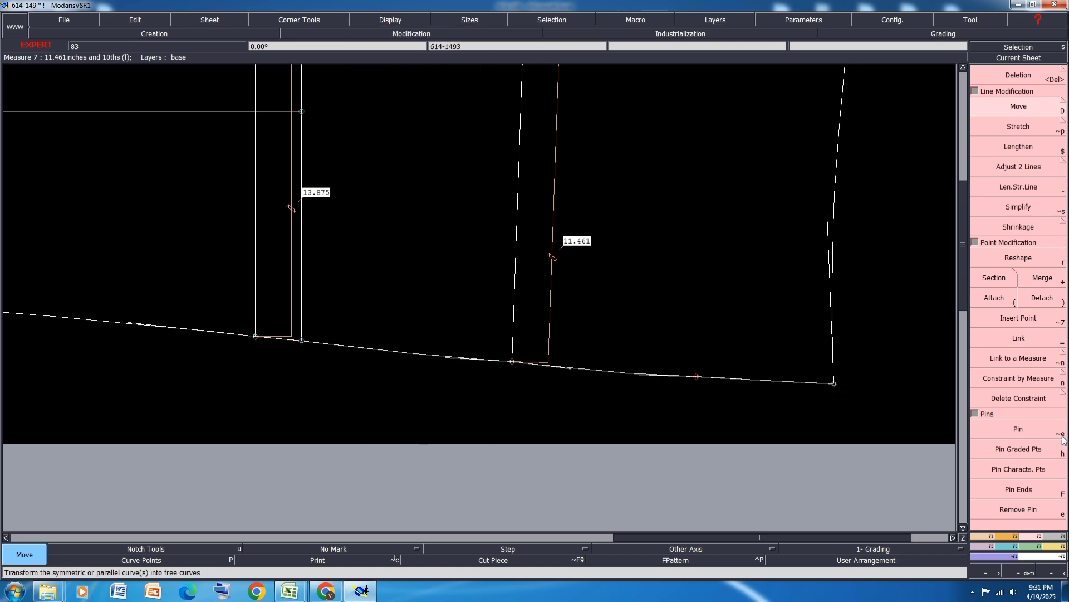
# Reshape the outseam with its curve handles on both sides of the hip line so it runs smoothly from crotch level to waist.
pyautogui.click(1019, 257)
pyautogui.scroll(1, 630, 384)
pyautogui.click(640, 373)
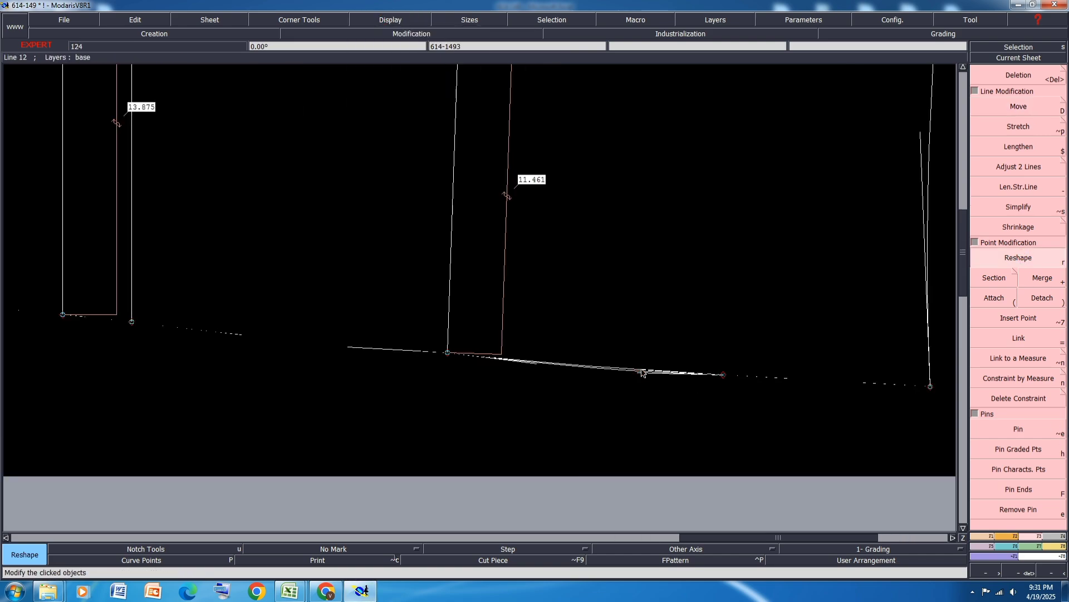
pyautogui.click(536, 365)
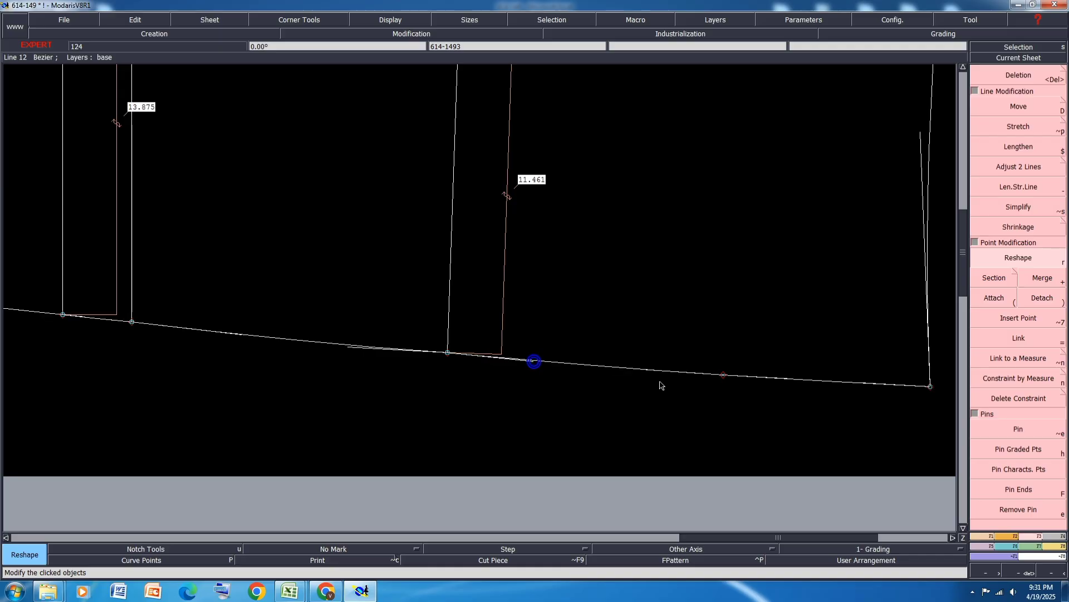
pyautogui.click(352, 350)
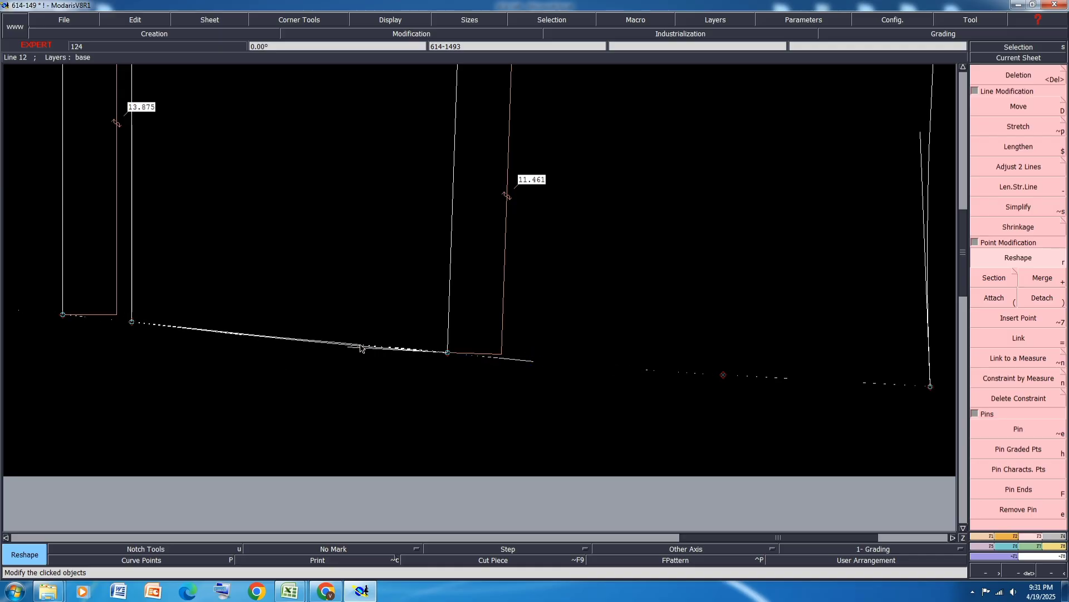
pyautogui.click(237, 338)
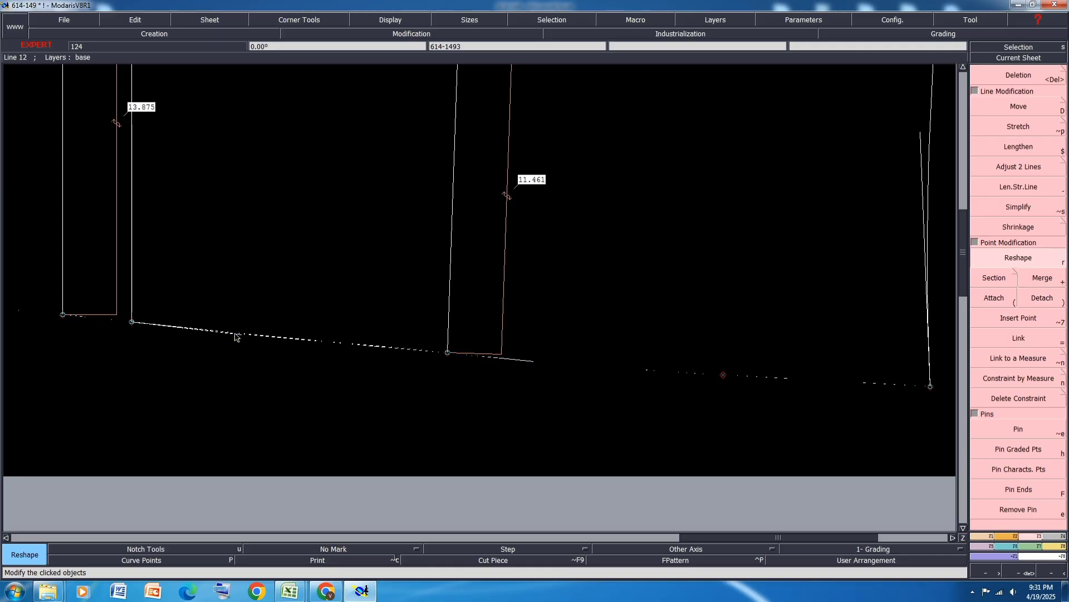
pyautogui.scroll(-1, 211, 333)
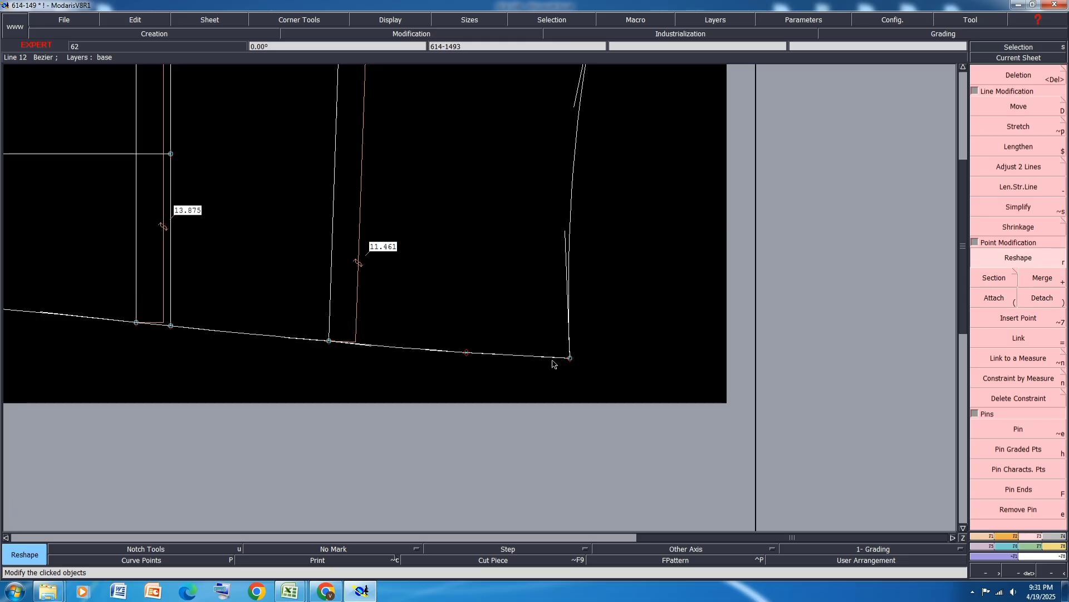
pyautogui.scroll(-1, 543, 402)
pyautogui.scroll(1, 401, 145)
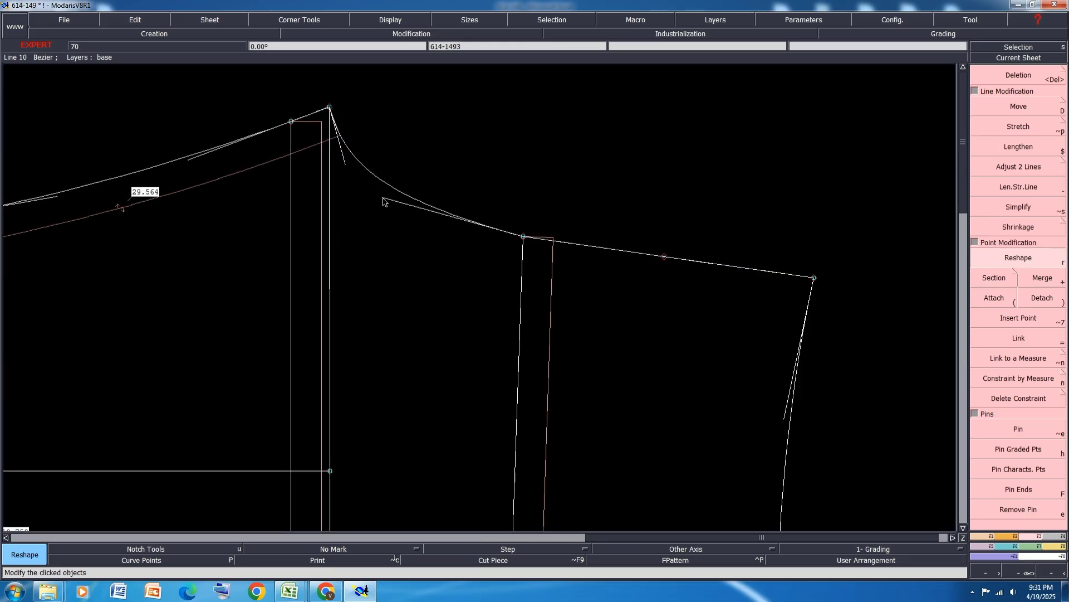
# Reshape the crotch curve of the rise seam with its two handles so it runs deeper and smoothly into the hip line end.
pyautogui.click(383, 198)
pyautogui.click(374, 217)
pyautogui.click(345, 163)
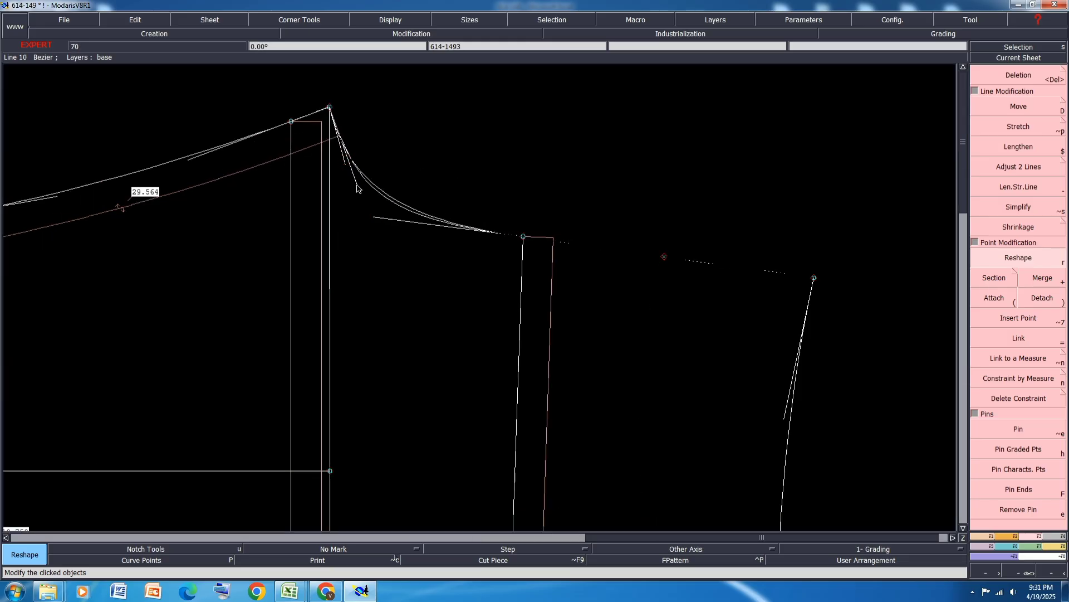
pyautogui.click(357, 188)
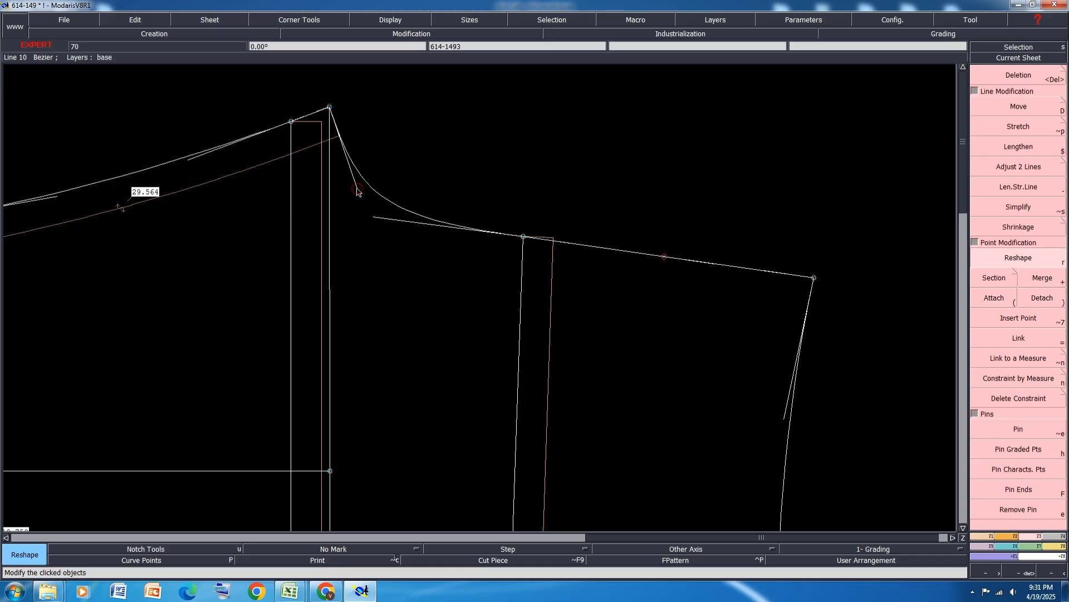
pyautogui.scroll(-1, 489, 201)
pyautogui.scroll(2, 362, 185)
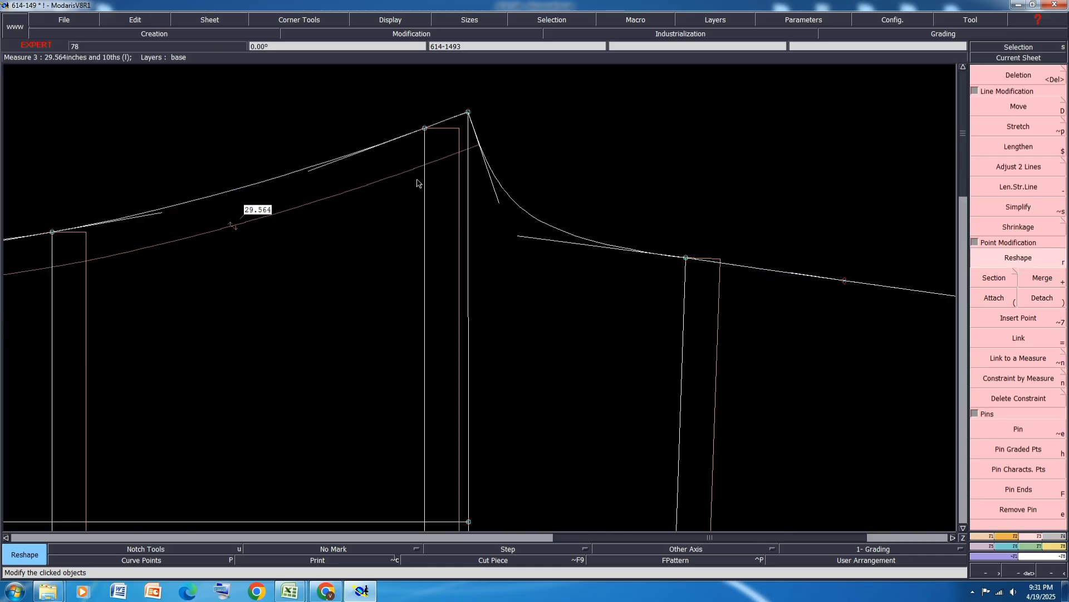
pyautogui.scroll(-1, 434, 192)
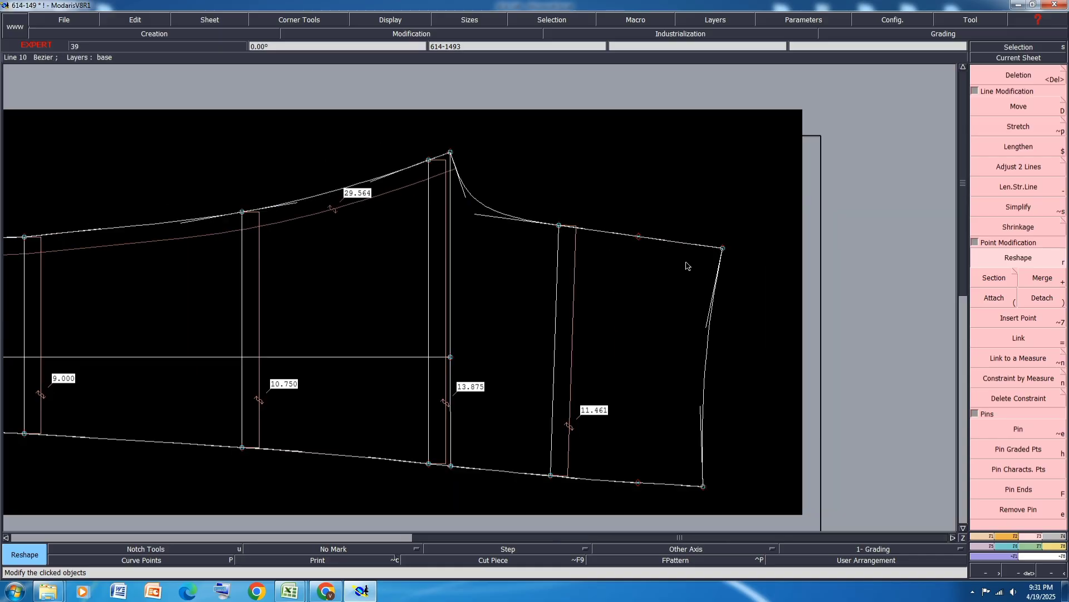
# Measure the full length of the rise seam along its curve from the crotch point to the waistline.
pyautogui.press('l')
pyautogui.click(612, 233)
pyautogui.click(723, 248)
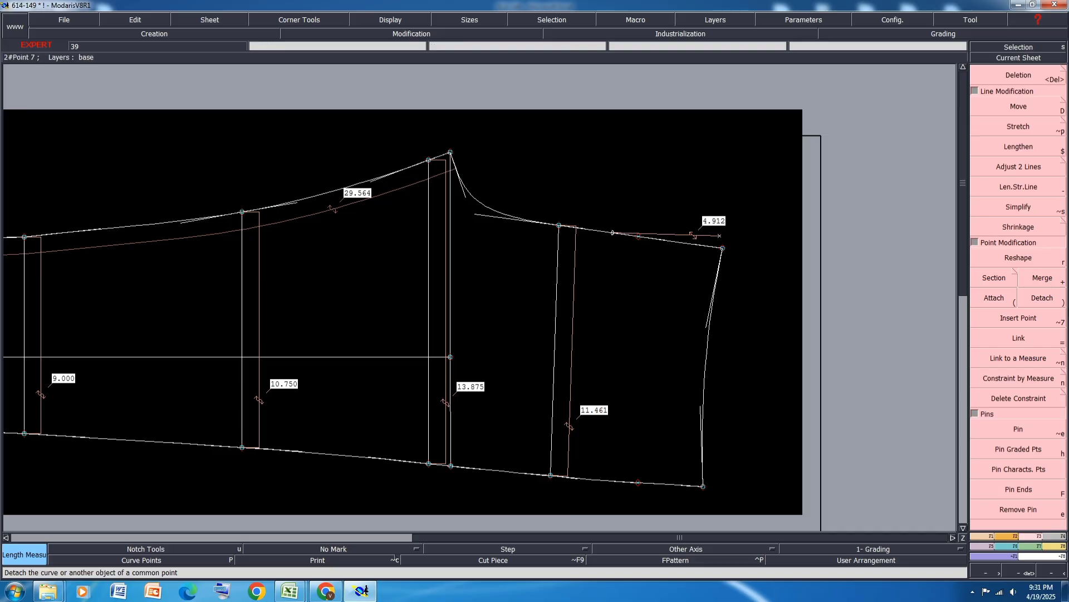
pyautogui.hotkey('ctrl', 'z')
pyautogui.click(472, 197)
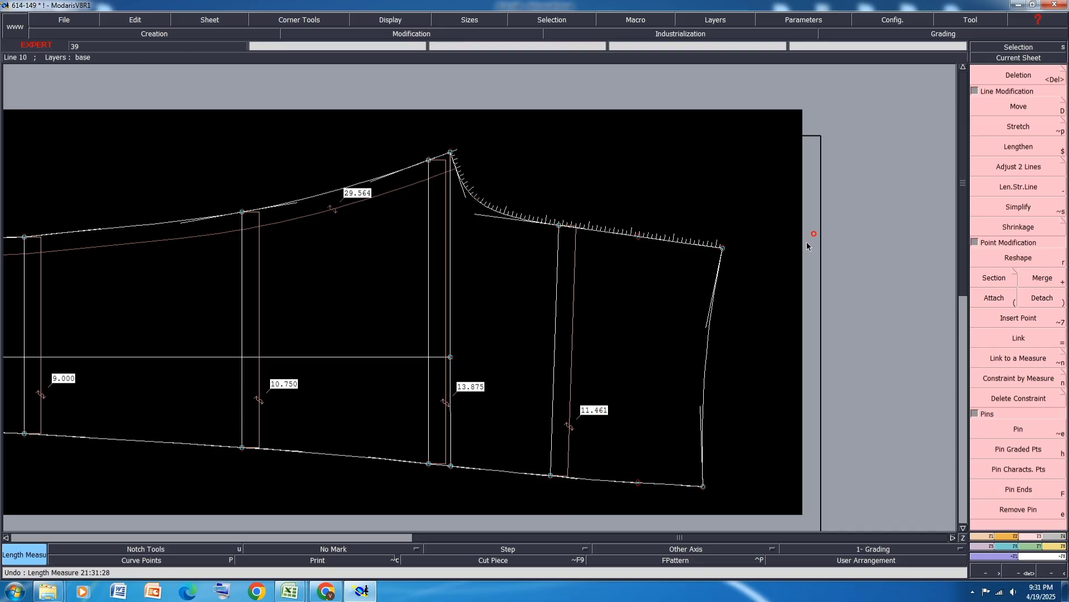
pyautogui.click(720, 262)
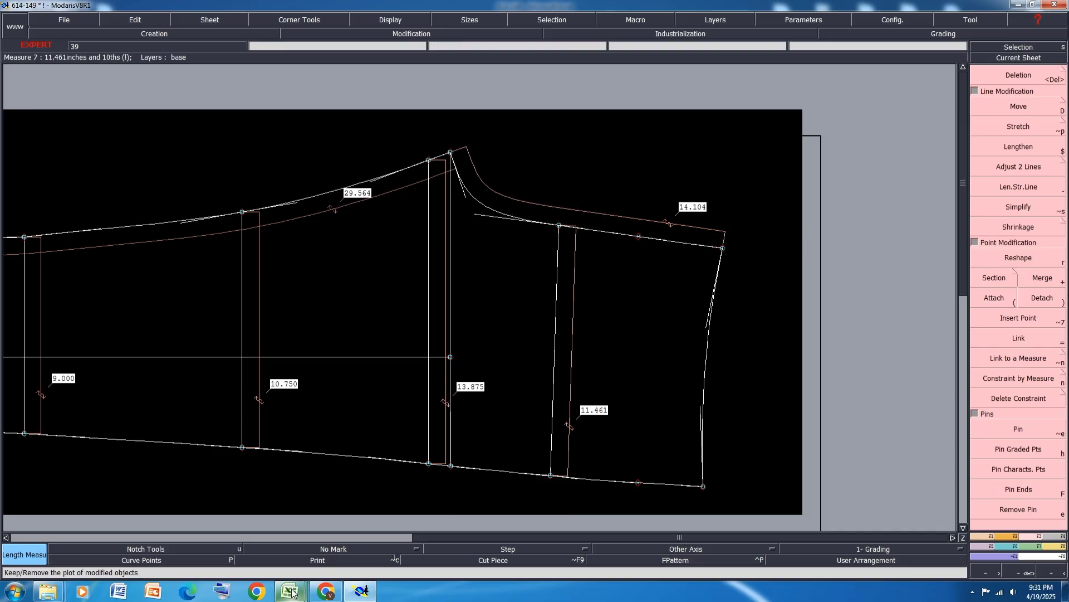
# Switch to the Excel spec sheet, highlight the Back Rise below WB seam row in yellow, and return to Modaris.
pyautogui.moveTo(290, 590)
pyautogui.click(370, 530)
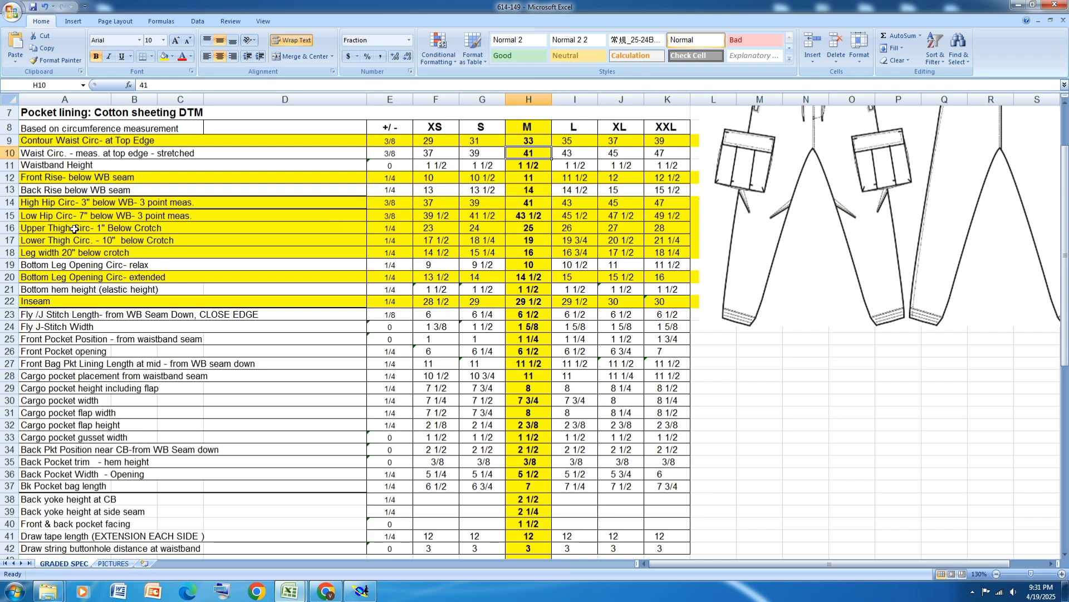
pyautogui.click(7, 190)
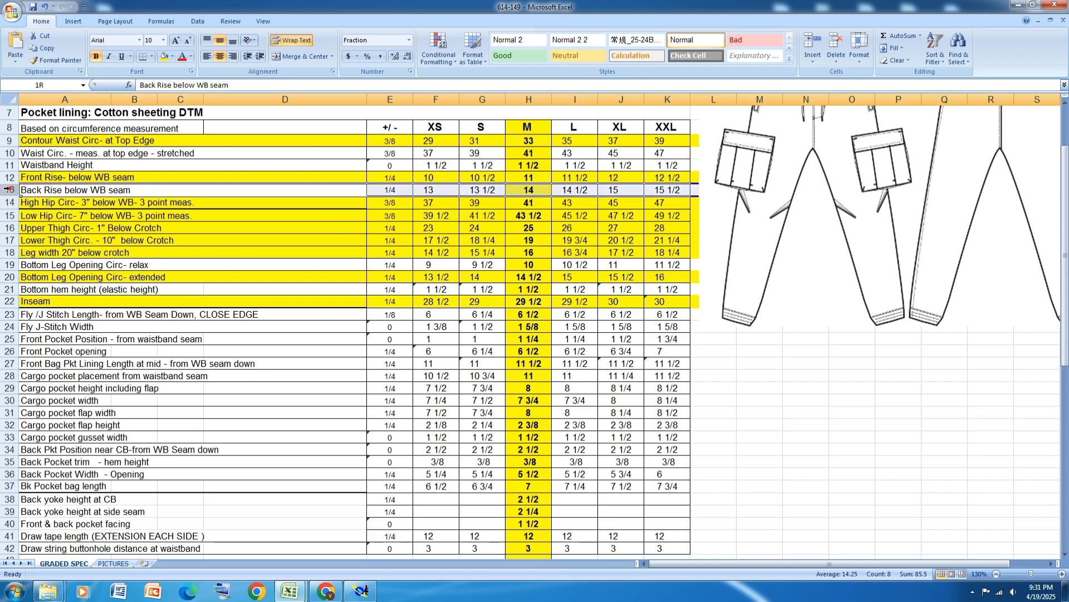
pyautogui.click(164, 56)
pyautogui.click(361, 590)
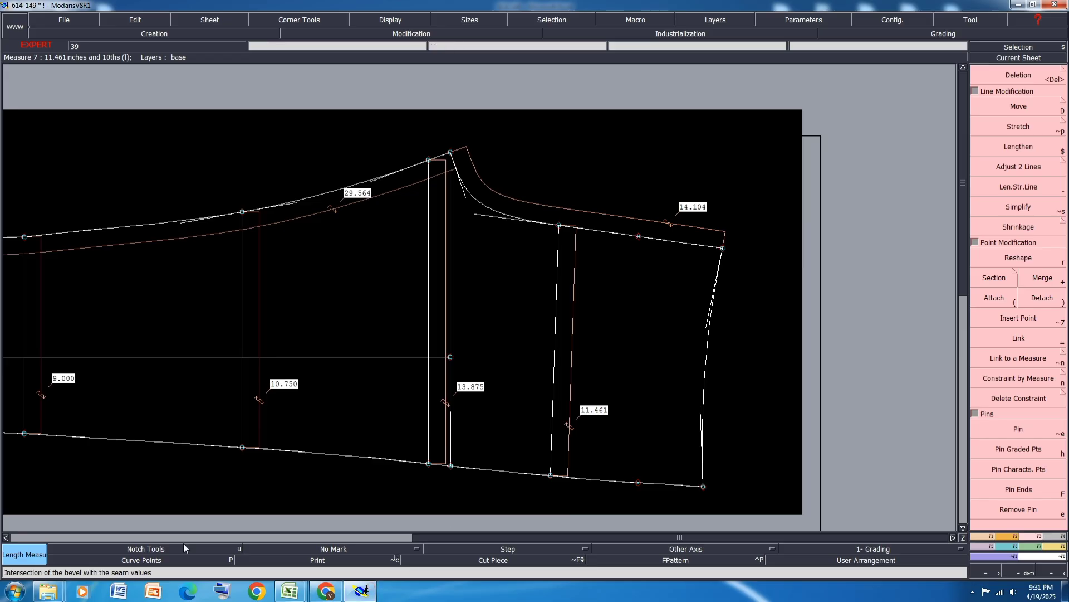
# Move the waist end point of the rise seam by ShiftX -0.104 and ShiftY 0 inches.
pyautogui.click(1025, 110)
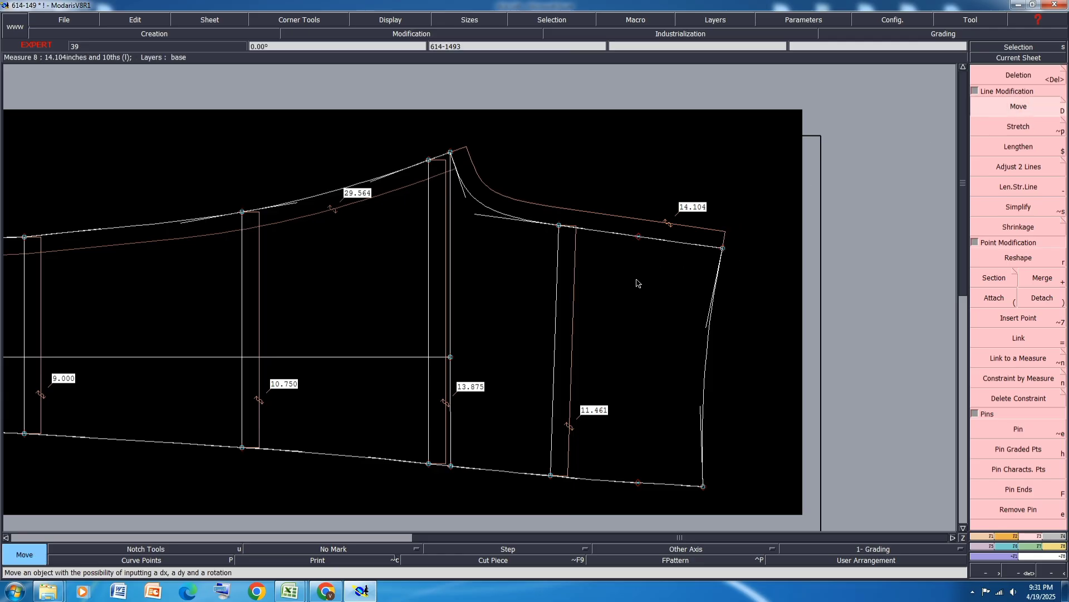
pyautogui.click(722, 249)
pyautogui.click(722, 247)
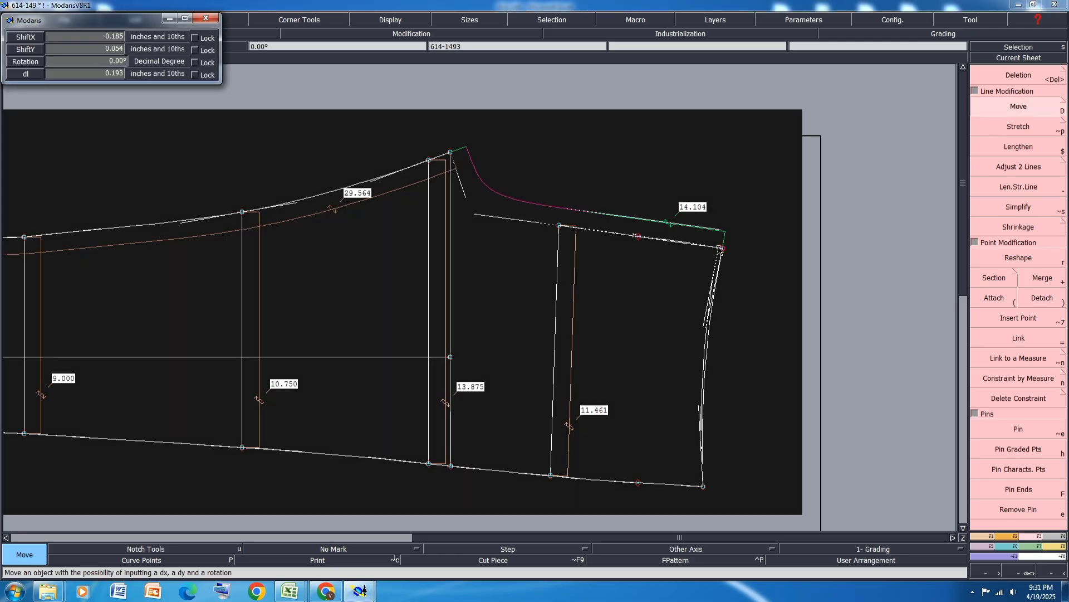
pyautogui.press('Down')
pyautogui.write('-0')
pyautogui.write('.104')
pyautogui.press('Return')
pyautogui.write('00')
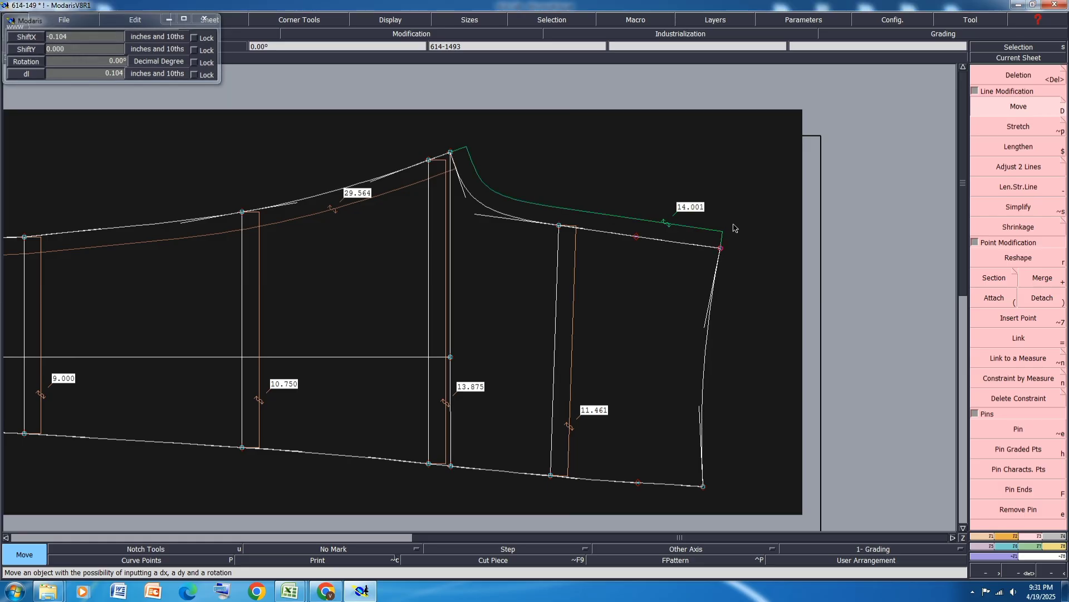
pyautogui.press('Return')
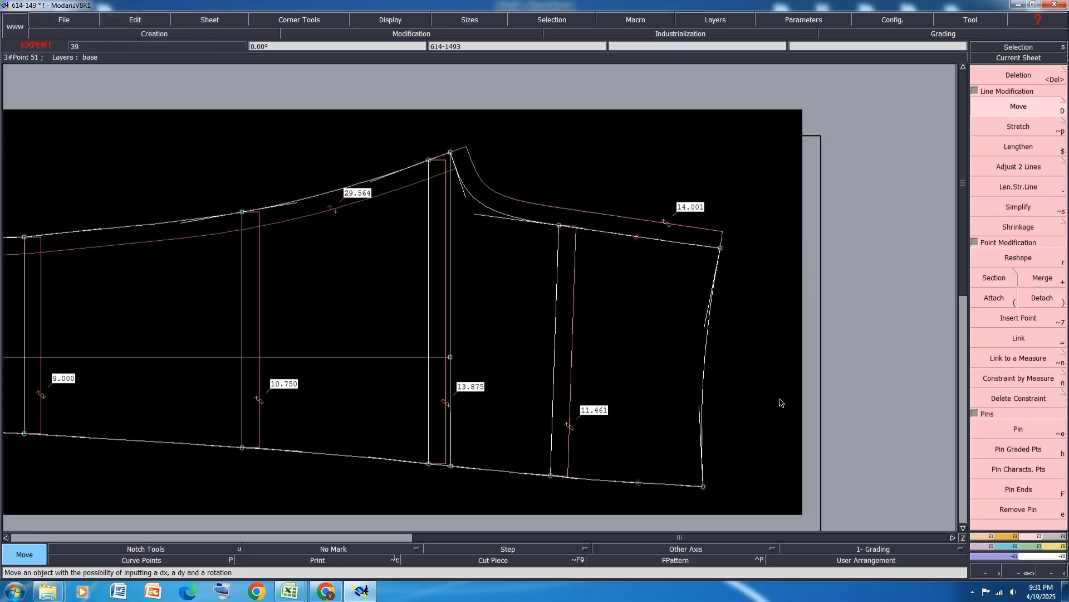
# Delete the curved waistline and redraw it as a Bezier line from the rise end point to the outseam end point.
pyautogui.press('Delete')
pyautogui.click(705, 372)
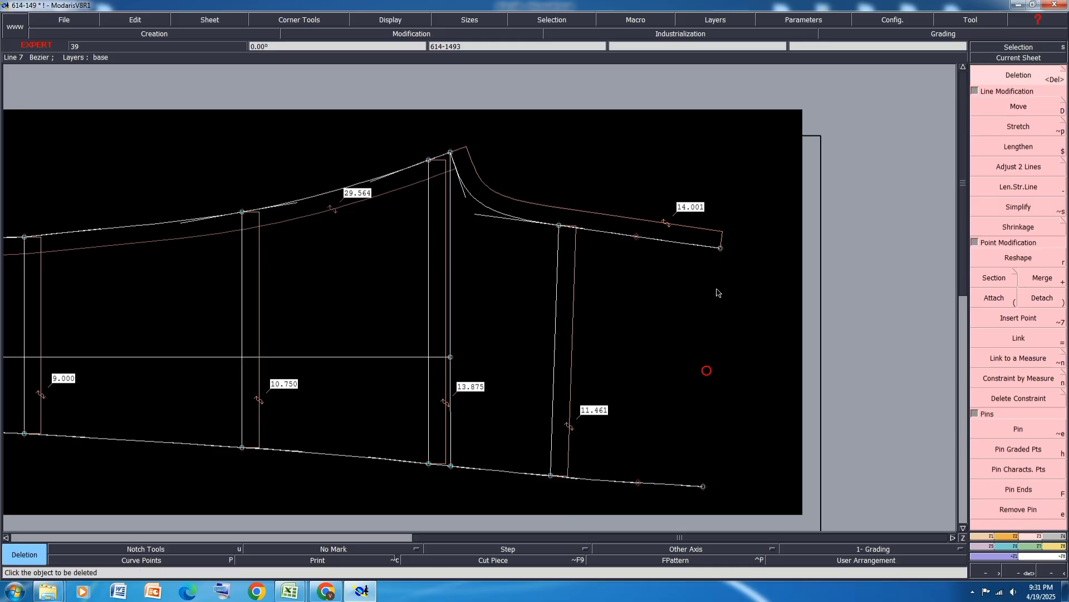
pyautogui.press('b')
pyautogui.click(720, 249)
pyautogui.click(704, 487)
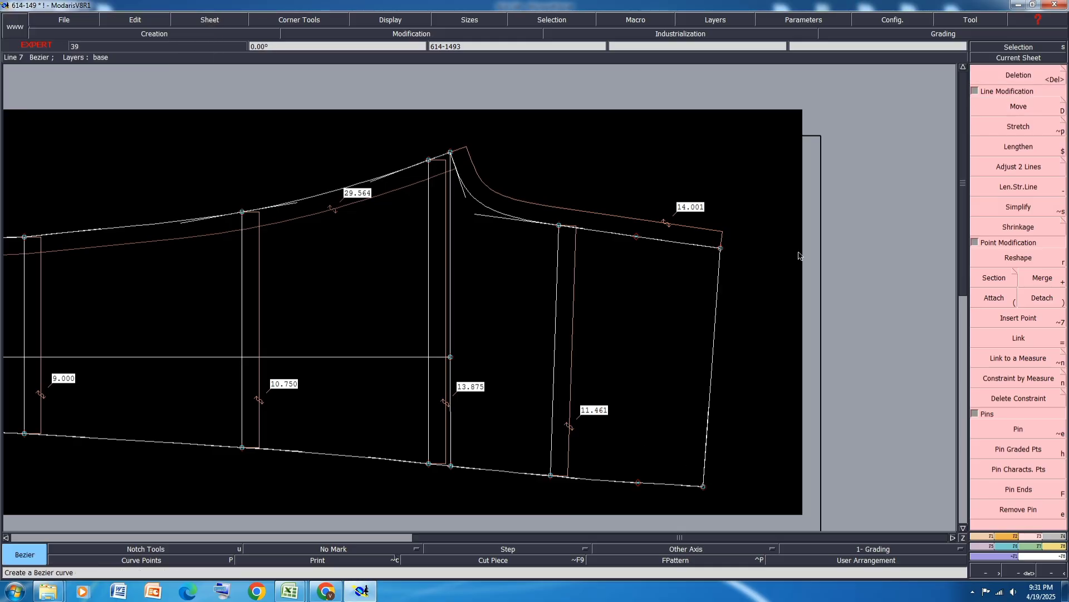
# Reshape the new waistline with its curve handles into a slight inward curve.
pyautogui.press('r')
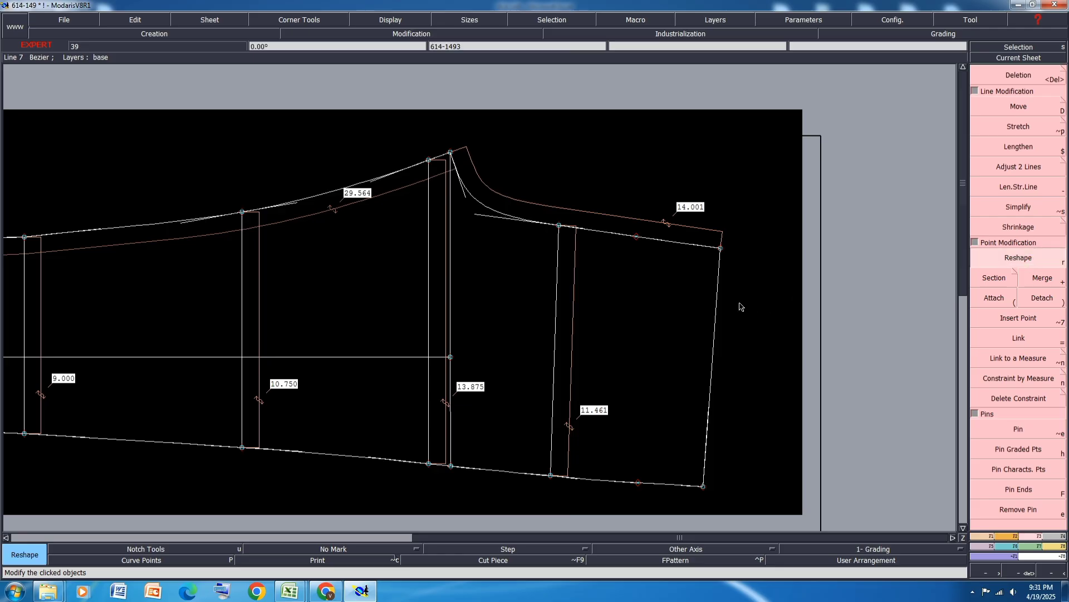
pyautogui.click(715, 313)
pyautogui.click(711, 320)
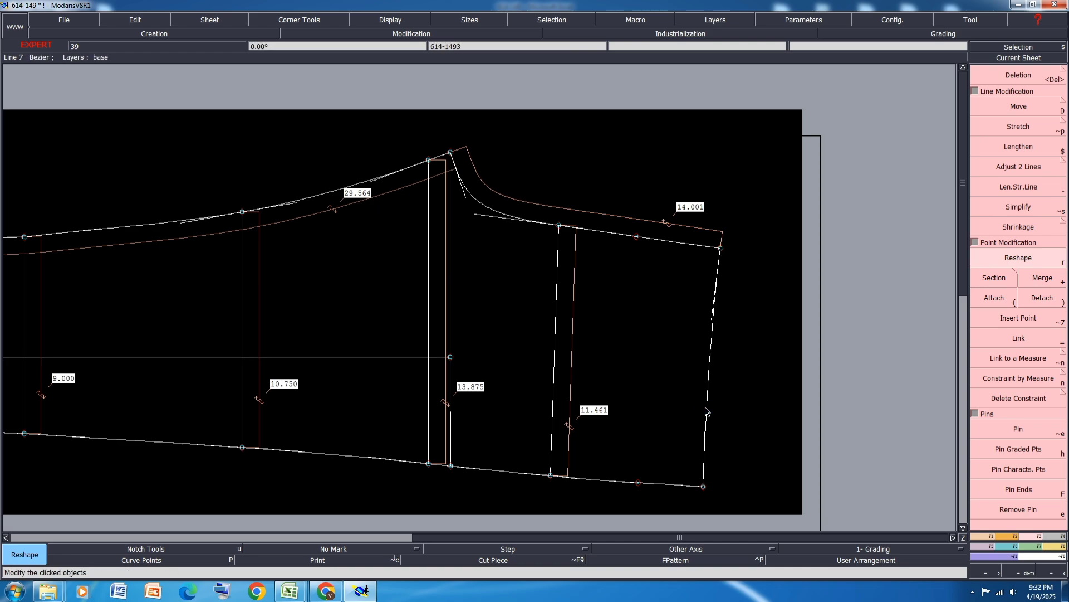
# Mirror the waistline across a symmetry axis along the rise seam to check its shape at the centre, and undo the mirroring.
pyautogui.click(984, 535)
pyautogui.click(1025, 419)
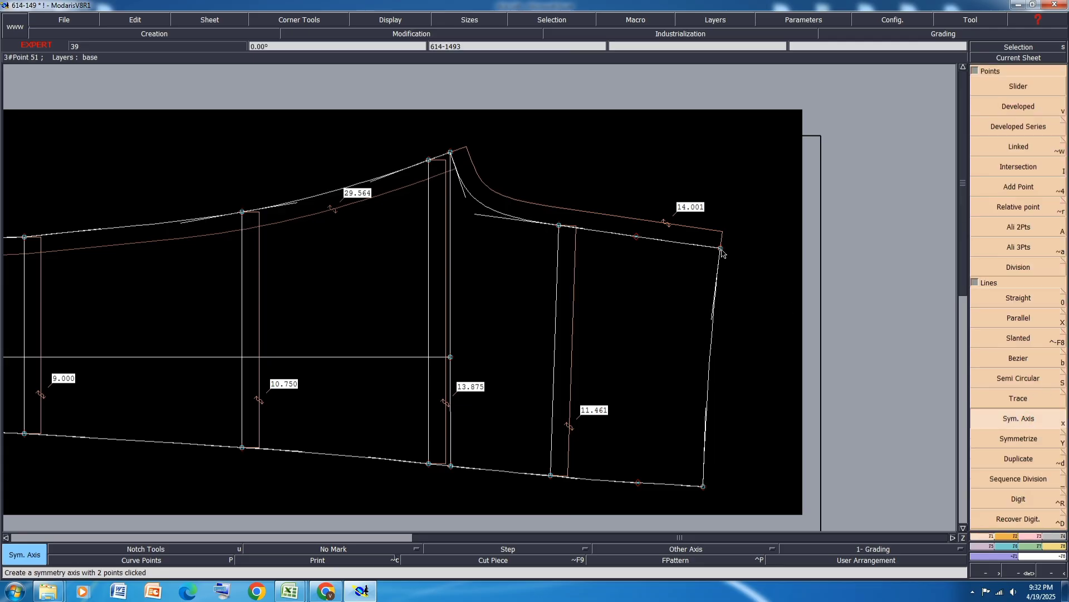
pyautogui.click(994, 436)
pyautogui.click(713, 315)
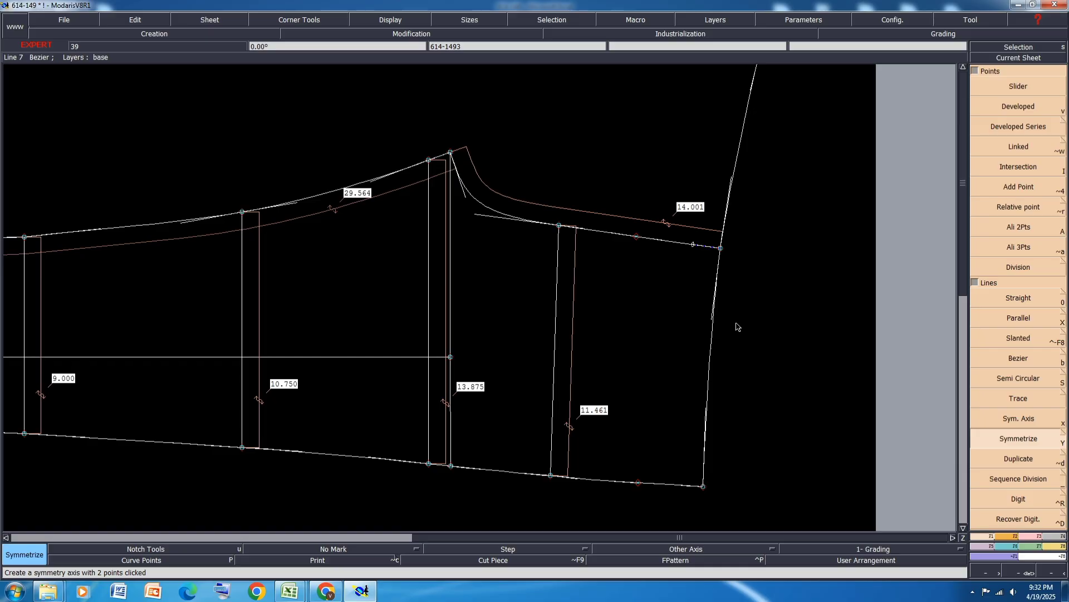
pyautogui.hotkey('ctrl', 'z')
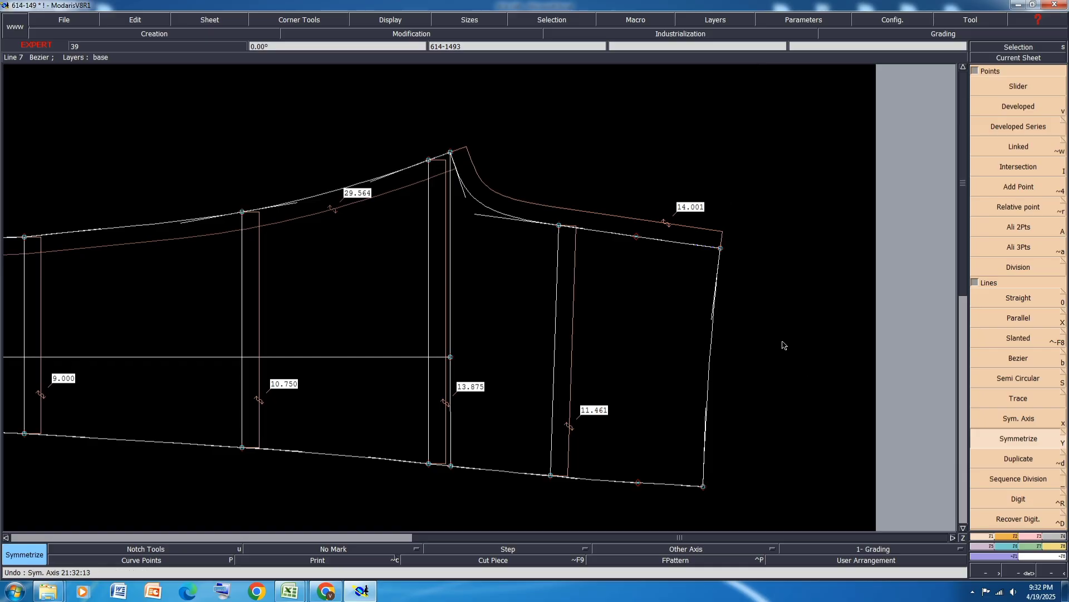
# Reshape the outseam between the hip line and the waistline with its curve handles so it runs smoothly.
pyautogui.scroll(2, 701, 504)
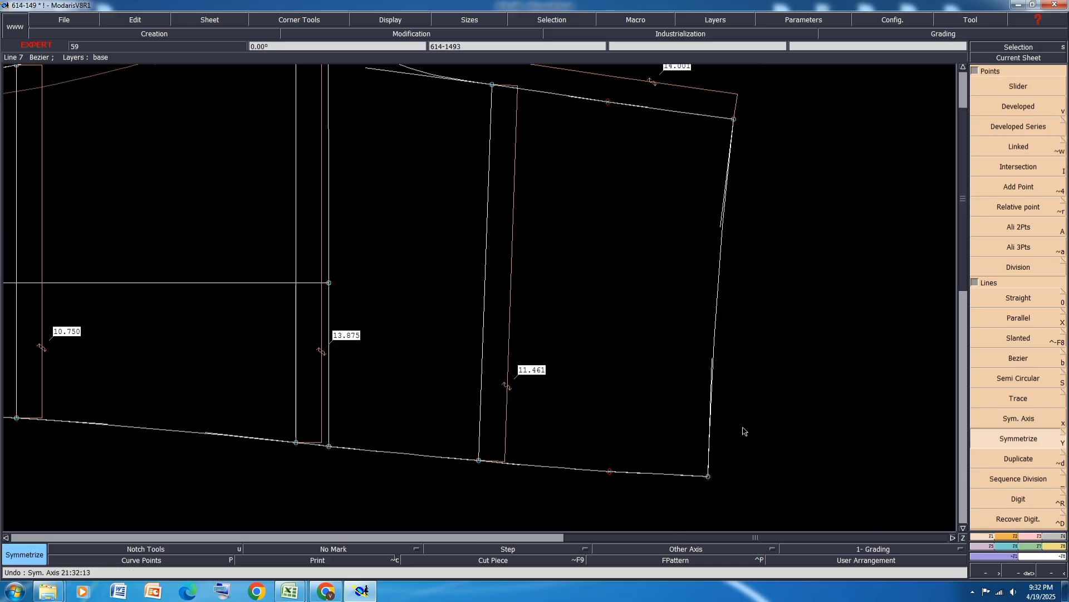
pyautogui.scroll(2, 673, 488)
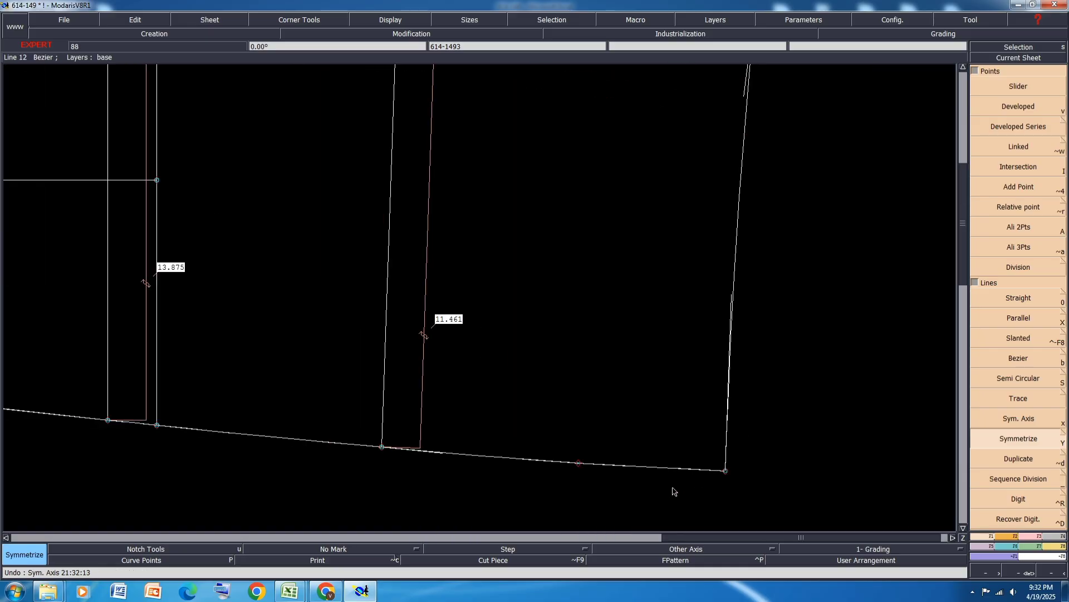
pyautogui.click(1029, 536)
pyautogui.click(1011, 261)
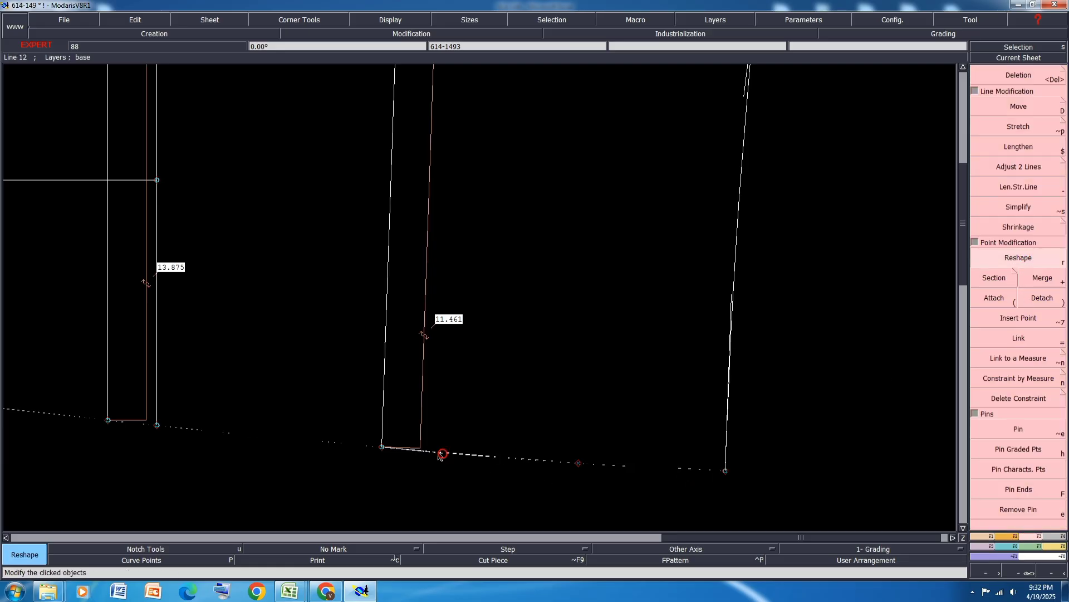
pyautogui.scroll(1, 522, 465)
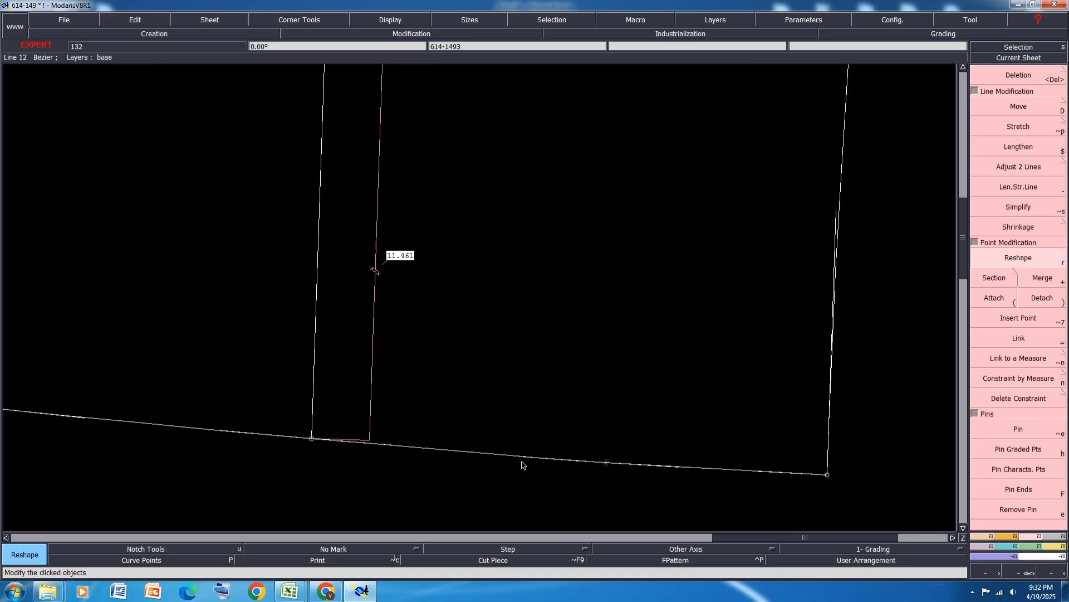
pyautogui.click(514, 456)
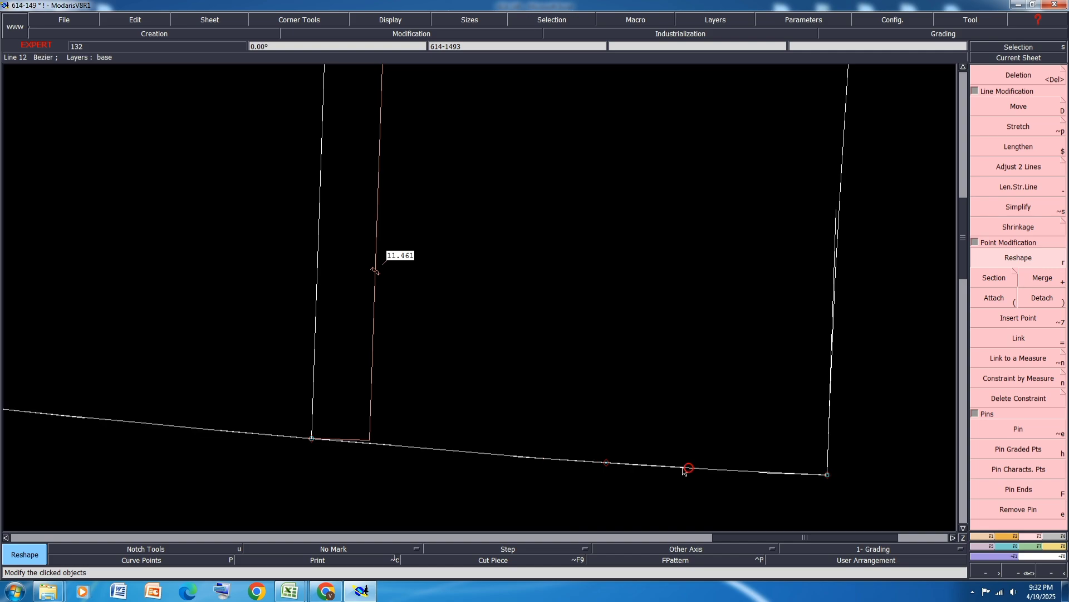
# Save the 614-149 model in the save directory.
pyautogui.scroll(-3, 606, 448)
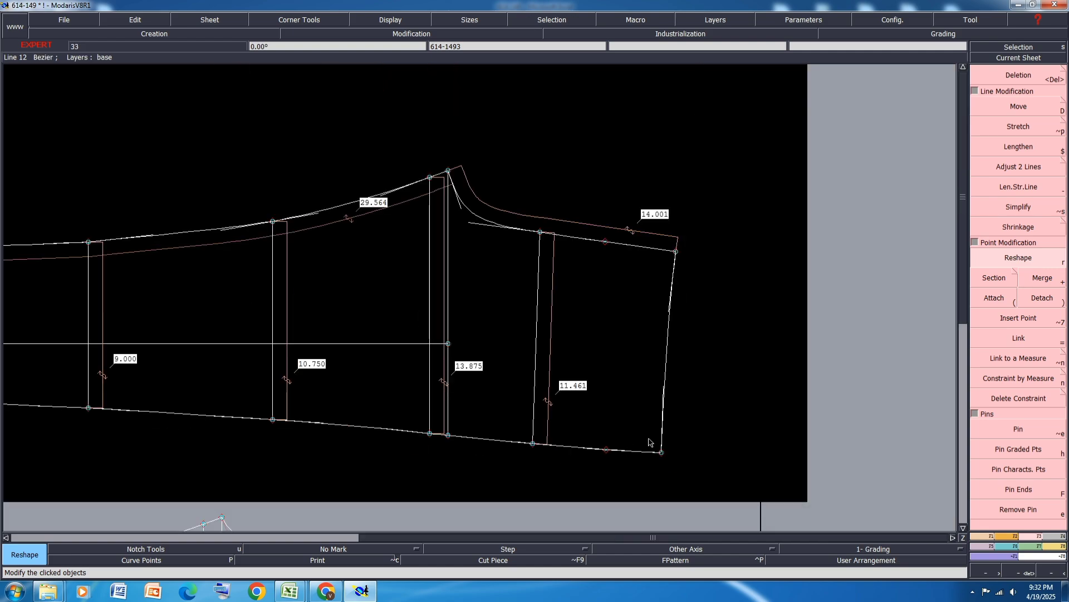
pyautogui.hotkey('ctrl', 's')
pyautogui.click(471, 355)
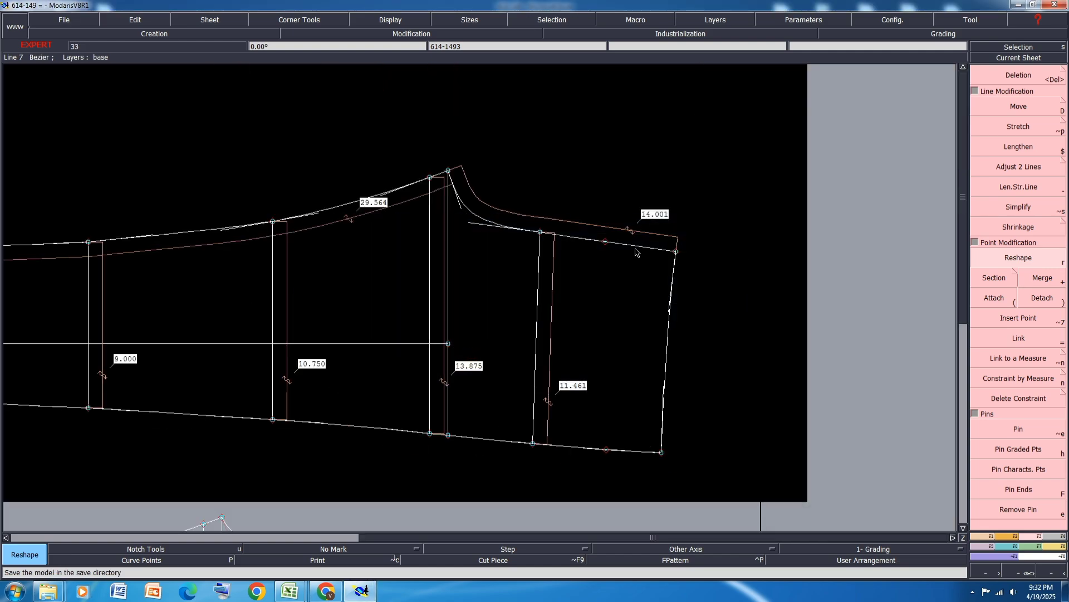
# Delete the length measurements at the hem, lower thigh, upper thigh, hip line, inseam and rise of the adapted pattern.
pyautogui.scroll(-2, 640, 250)
pyautogui.scroll(2, 574, 255)
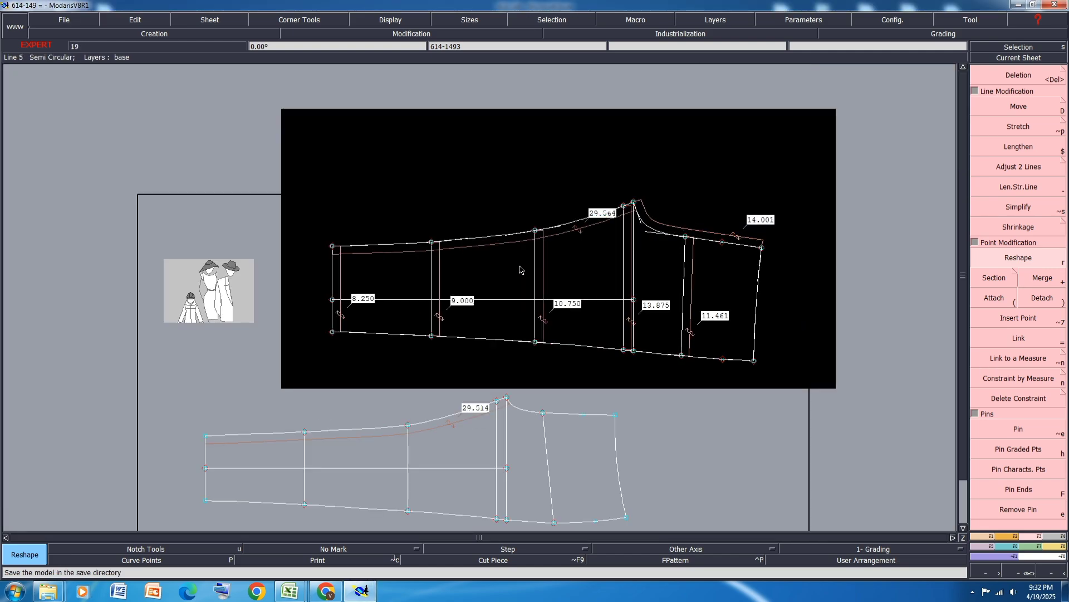
pyautogui.press('Delete')
pyautogui.click(342, 292)
pyautogui.click(391, 251)
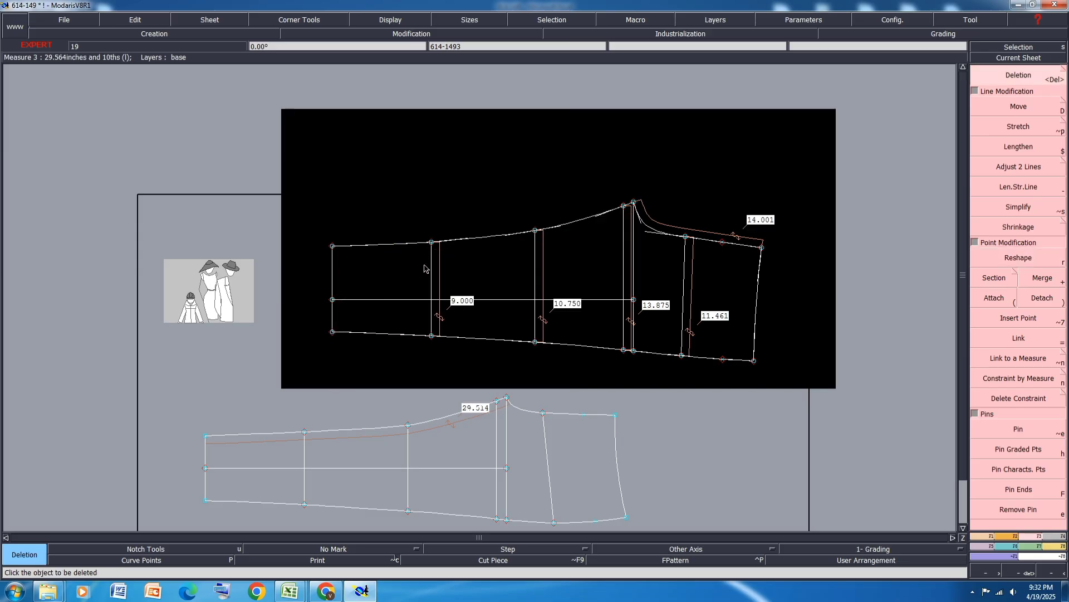
pyautogui.hotkey('ctrl', 'z')
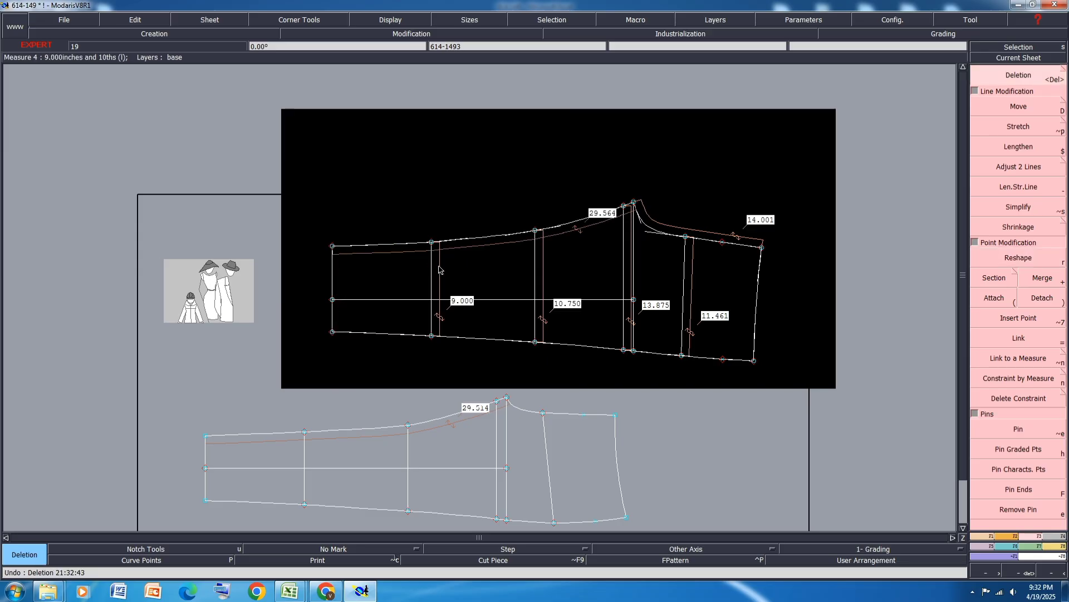
pyautogui.click(545, 286)
pyautogui.scroll(1, 701, 266)
pyautogui.click(696, 270)
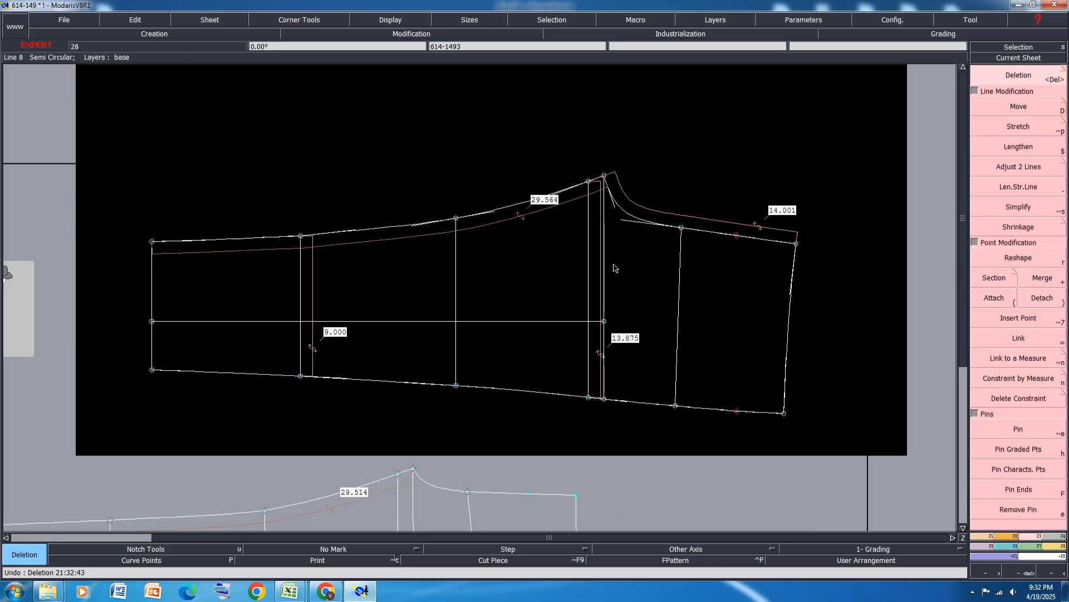
pyautogui.click(599, 274)
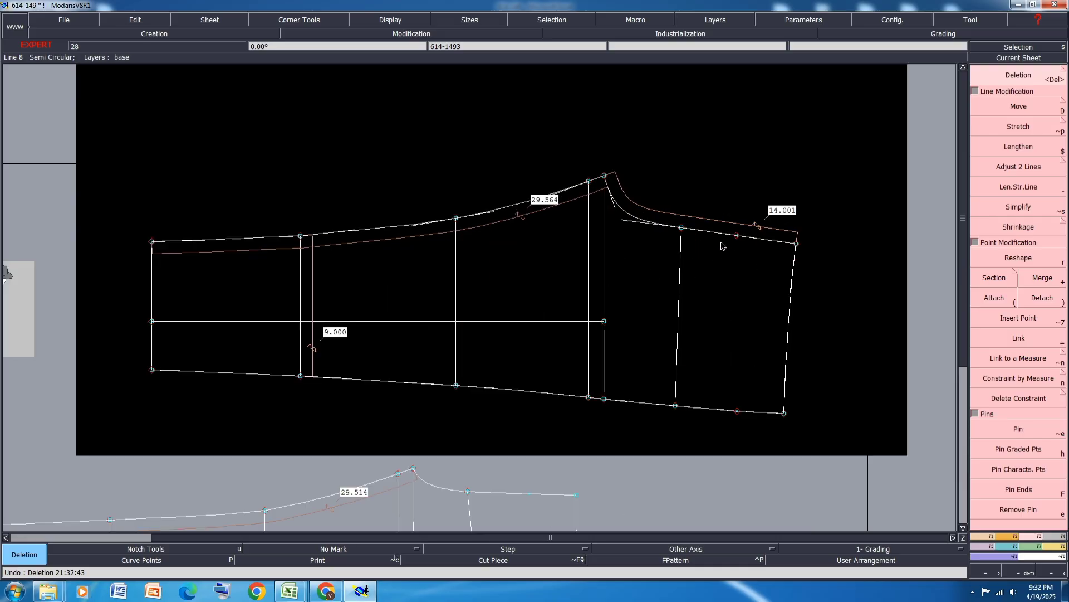
pyautogui.click(548, 204)
pyautogui.click(736, 227)
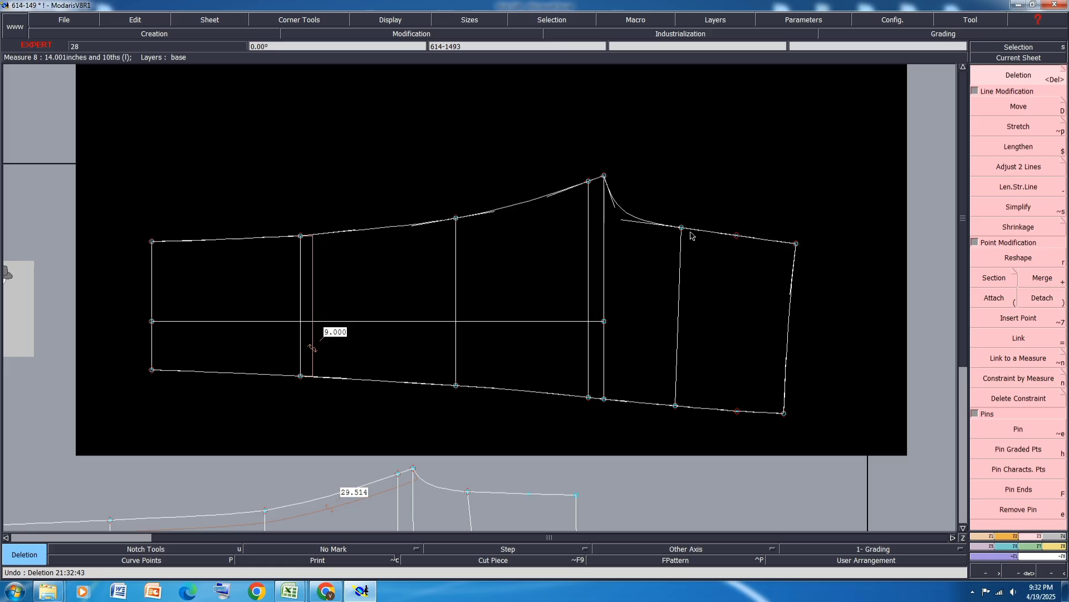
# Delete the horizontal grainline with its end points and the knee line's length measurement from the adapted pattern.
pyautogui.moveTo(832, 131); pyautogui.dragTo(564, 342)
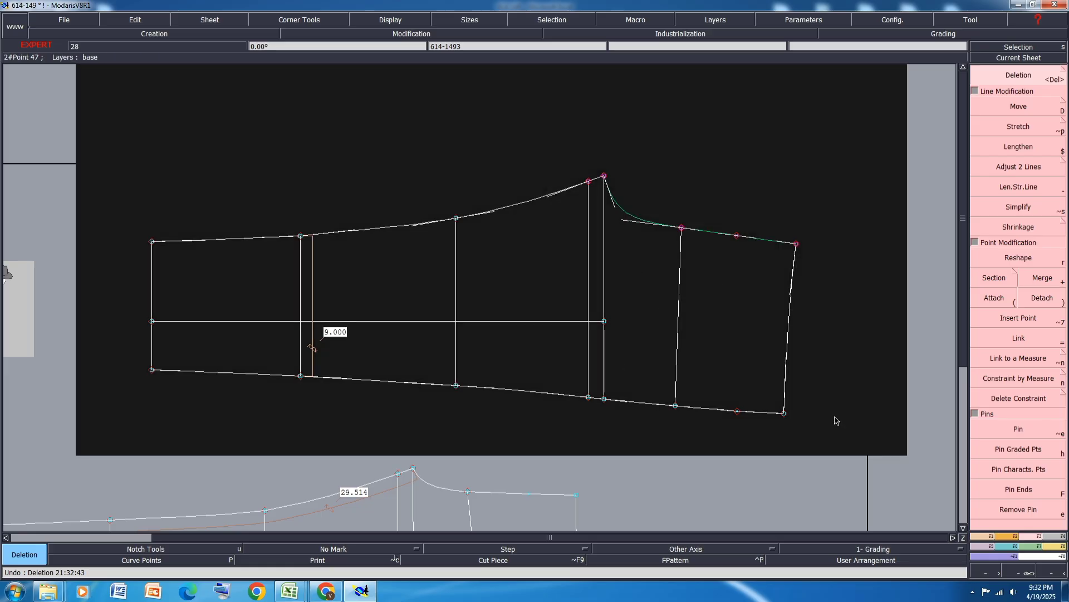
pyautogui.click(880, 315)
pyautogui.click(562, 322)
pyautogui.click(606, 320)
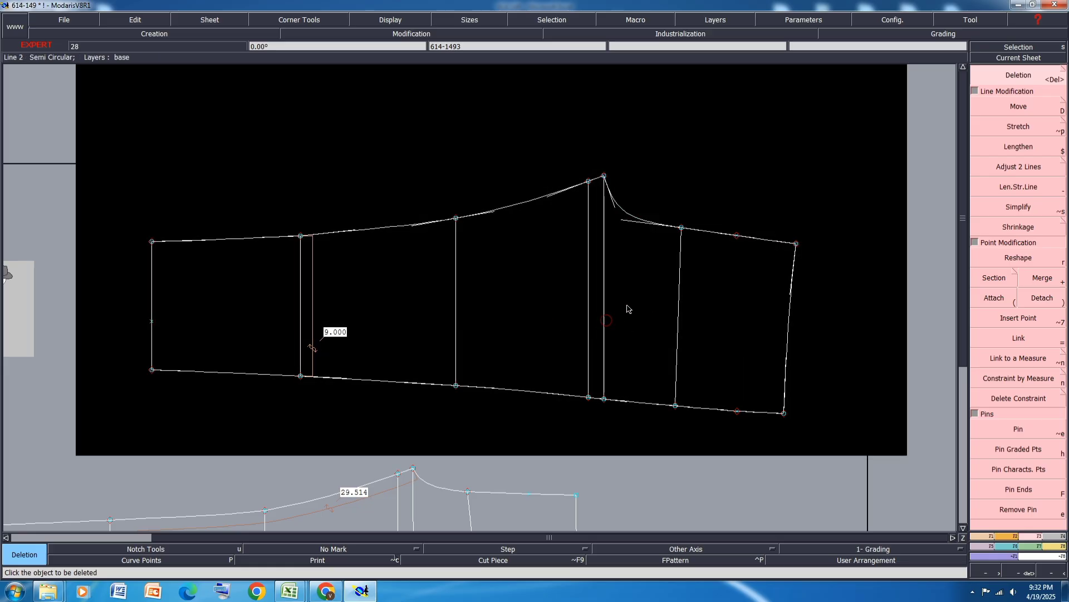
pyautogui.click(152, 319)
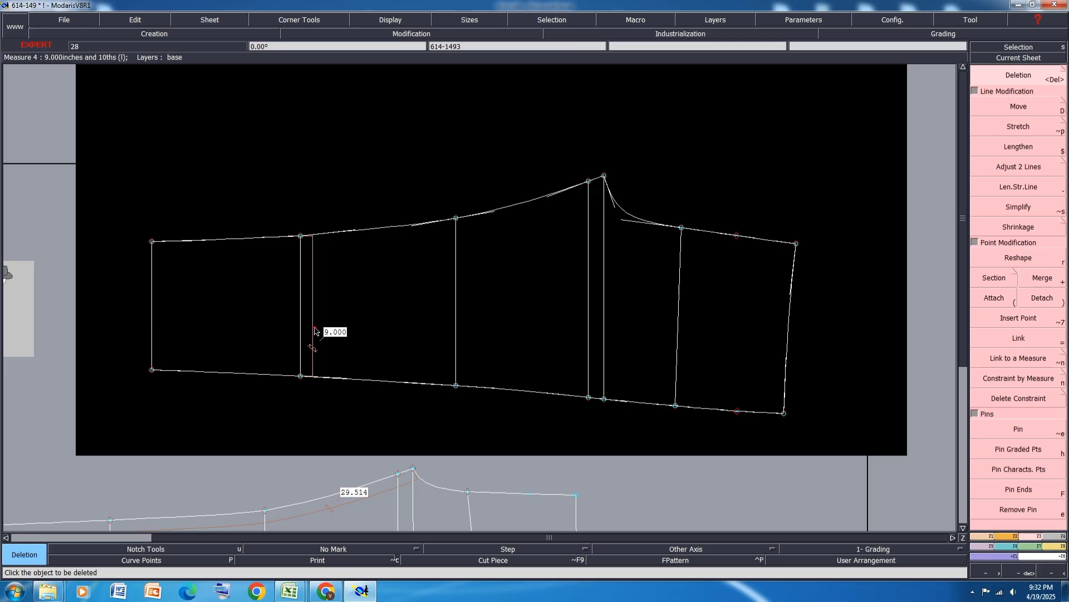
pyautogui.click(315, 331)
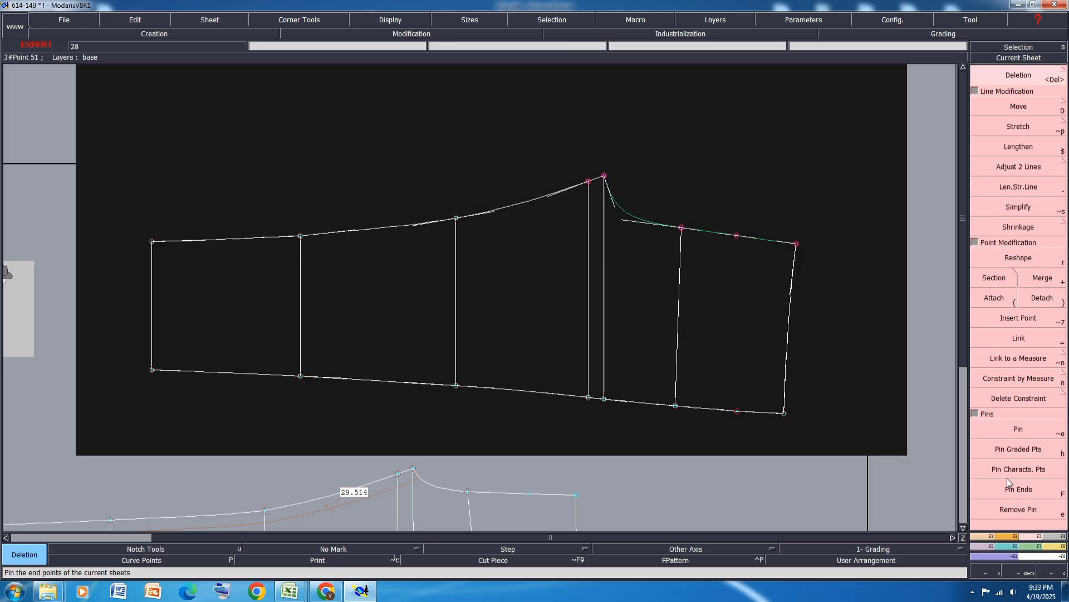
# Move the selected crotch and rise seam points by -0.125 inch in X.
pyautogui.click(1031, 107)
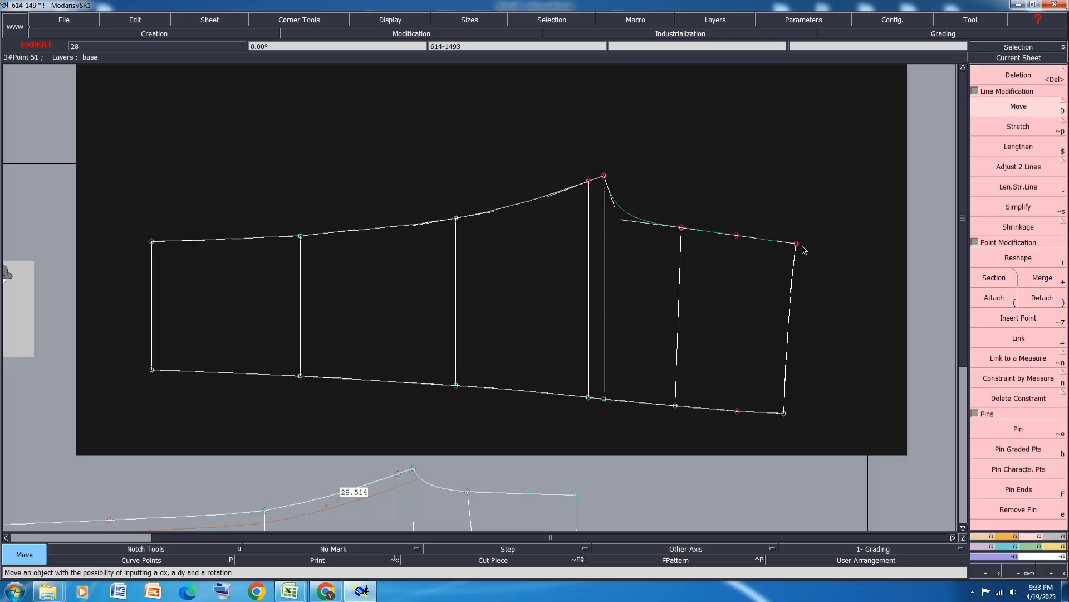
pyautogui.click(795, 247)
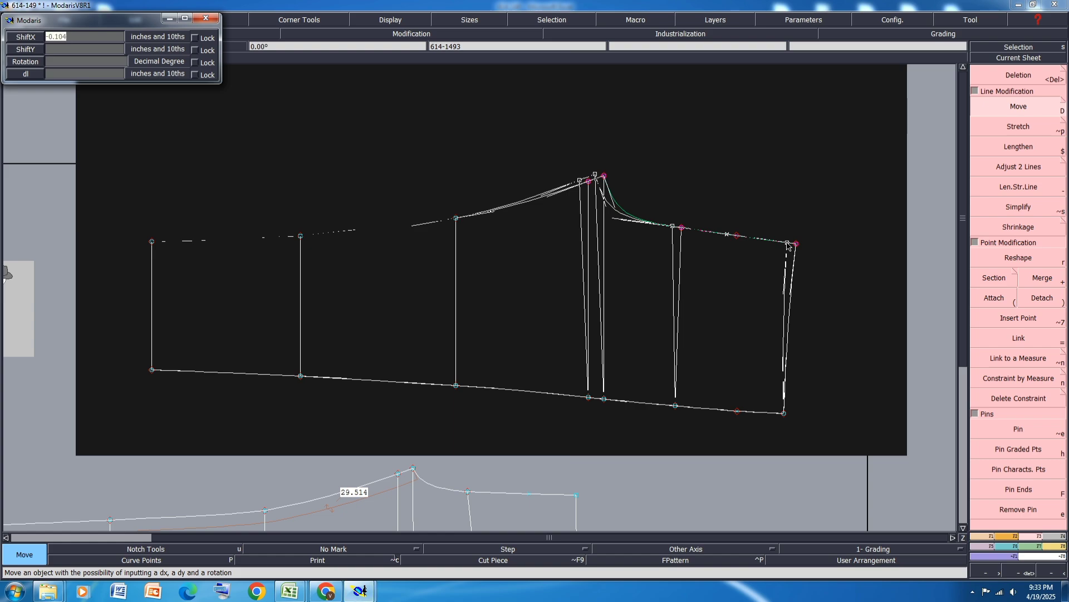
pyautogui.write('-0')
pyautogui.write('.125')
pyautogui.press('Return')
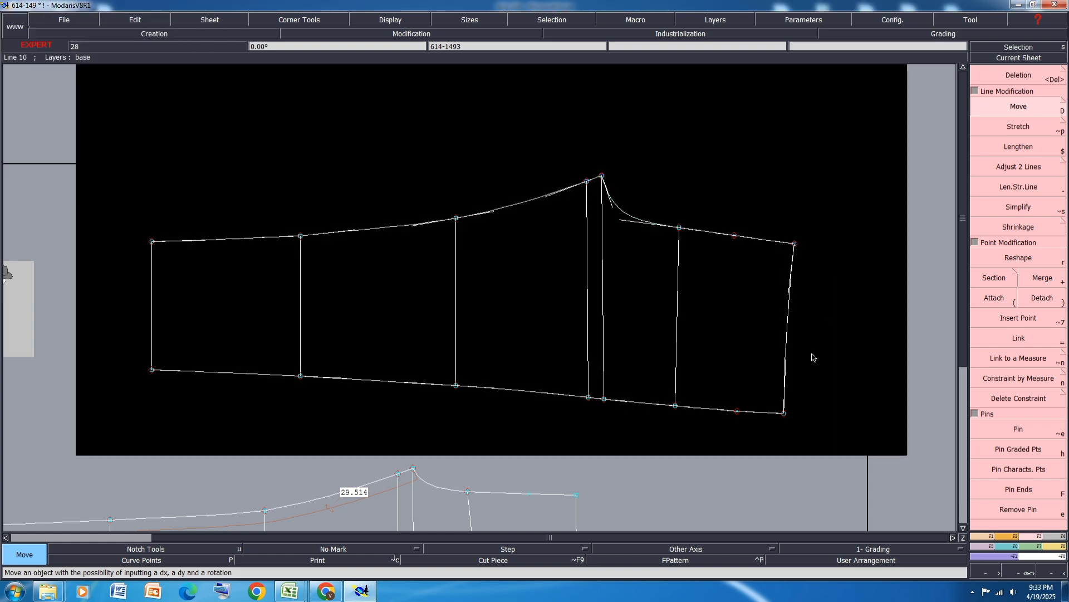
# Select the waistline ends and the nearby points on the rise and outseam, and move them 0.030 inch in Y.
pyautogui.moveTo(858, 182); pyautogui.dragTo(730, 422)
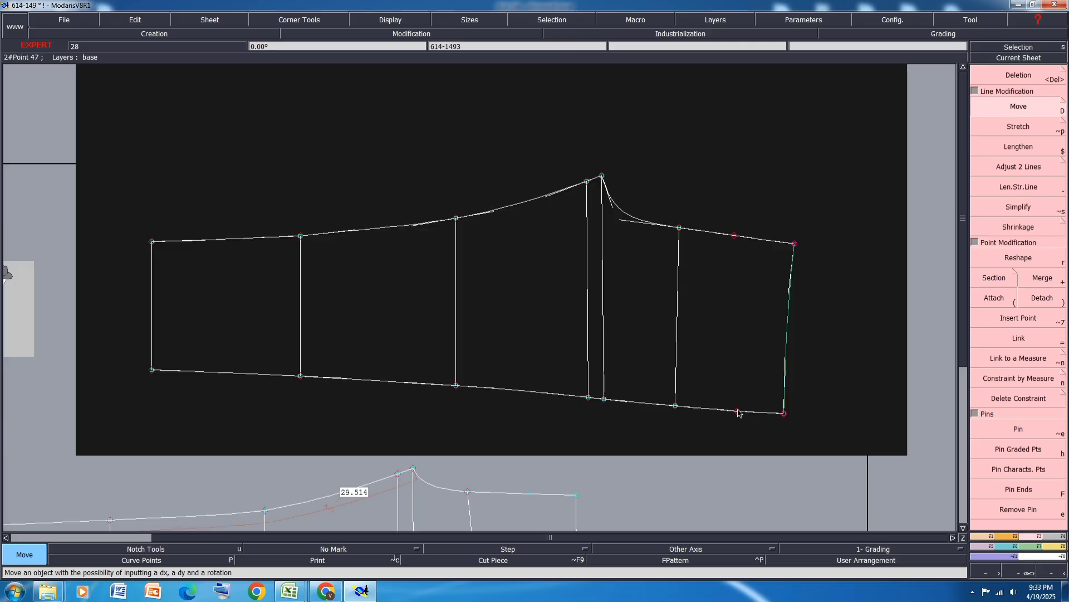
pyautogui.click(739, 416)
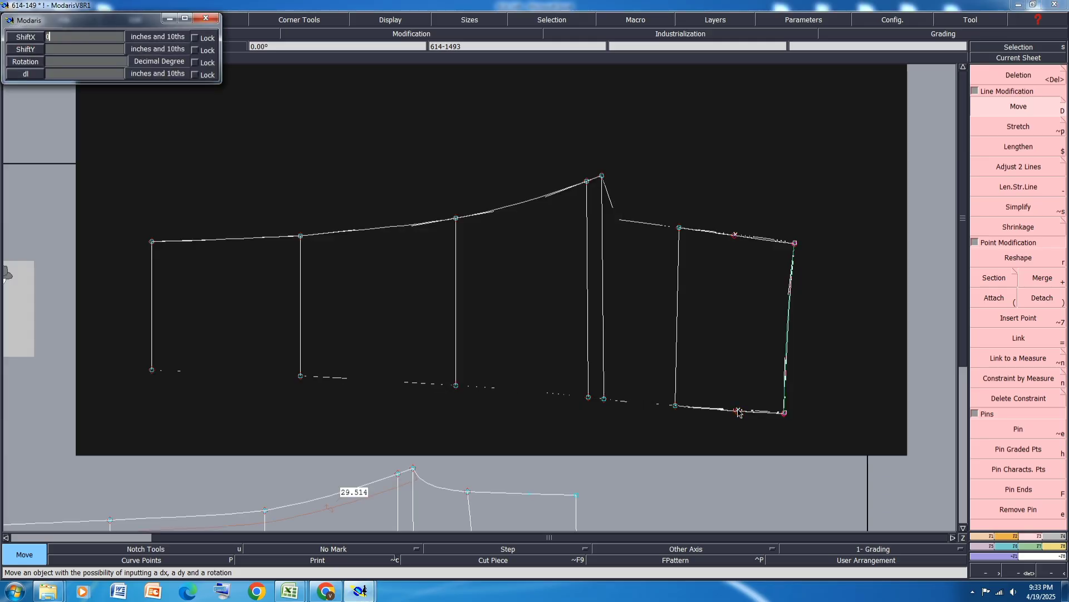
pyautogui.press('Tab')
pyautogui.press('BackSpace')
pyautogui.write('.031')
pyautogui.press('Return')
pyautogui.press('Return')
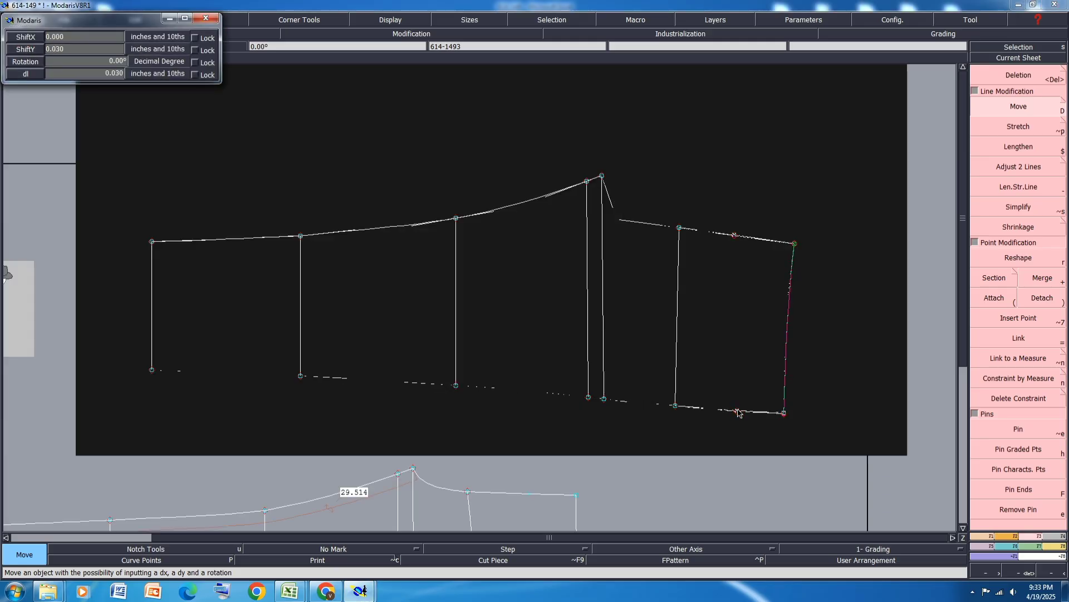
# Nudge the selected waistline and neighbouring seam points slightly further in positive Y, and clear the selection.
pyautogui.click(784, 413)
pyautogui.press('Tab')
pyautogui.press('Return')
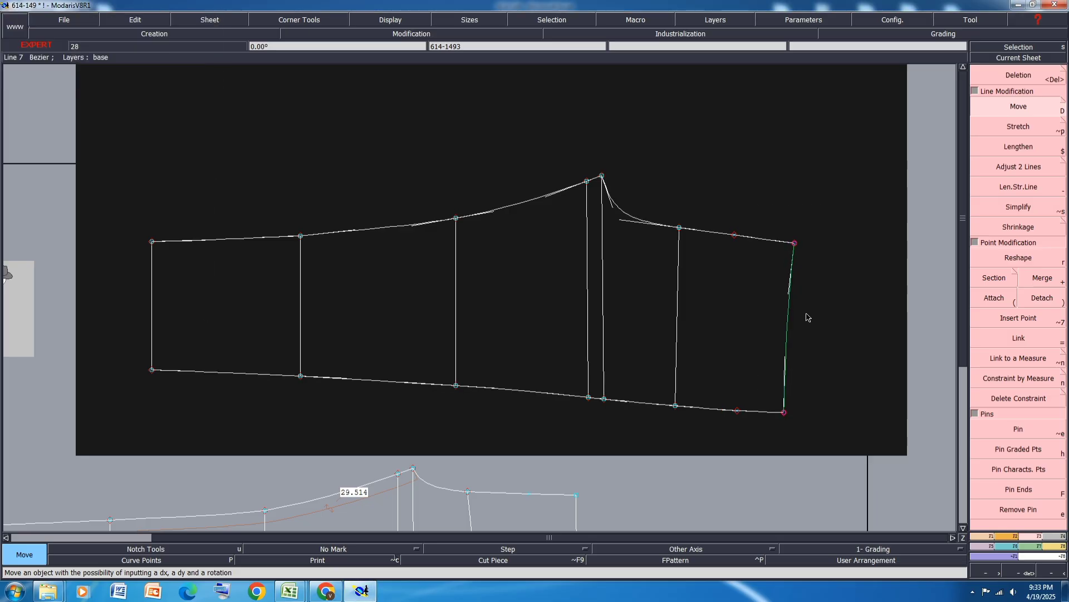
pyautogui.click(816, 205)
pyautogui.click(785, 413)
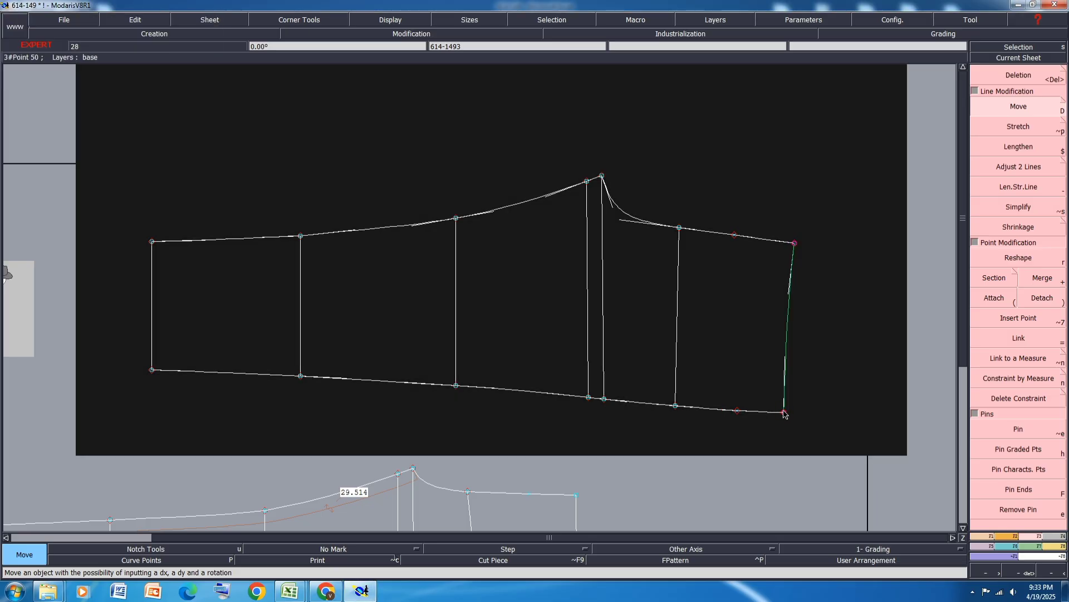
pyautogui.click(785, 413)
pyautogui.press('Tab')
pyautogui.press('Return')
pyautogui.press('Return')
pyautogui.click(816, 295)
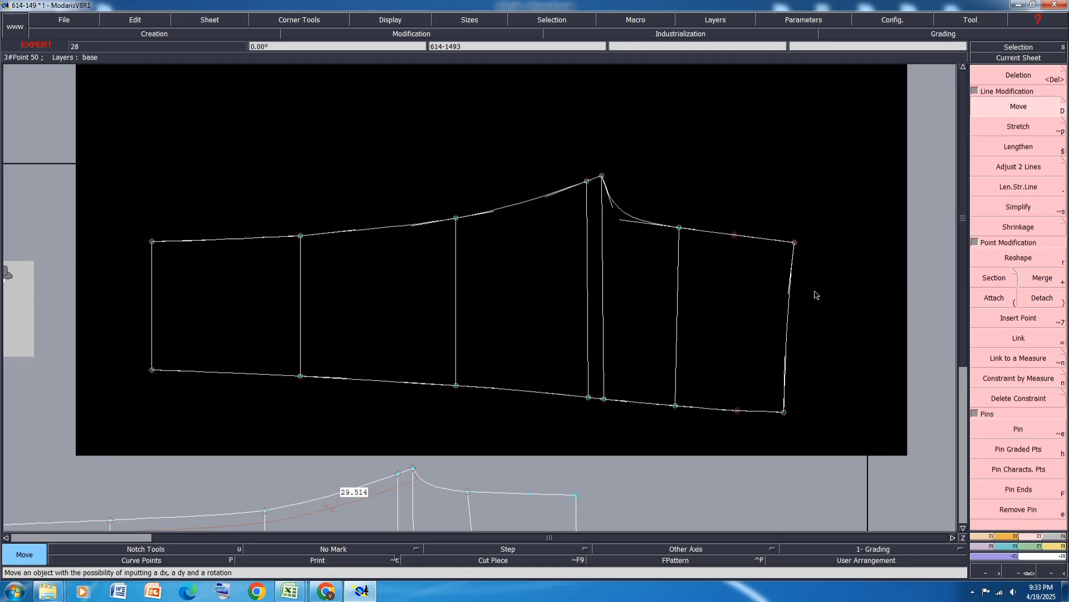
pyautogui.press('l')
pyautogui.click(788, 317)
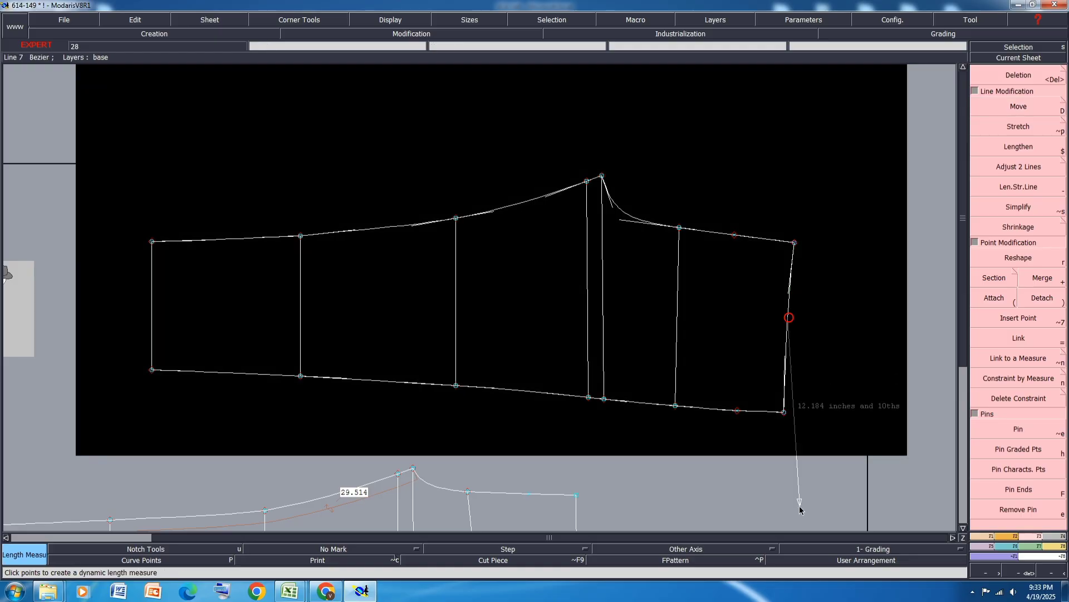
pyautogui.click(830, 366)
pyautogui.hotkey('ctrl', 'z')
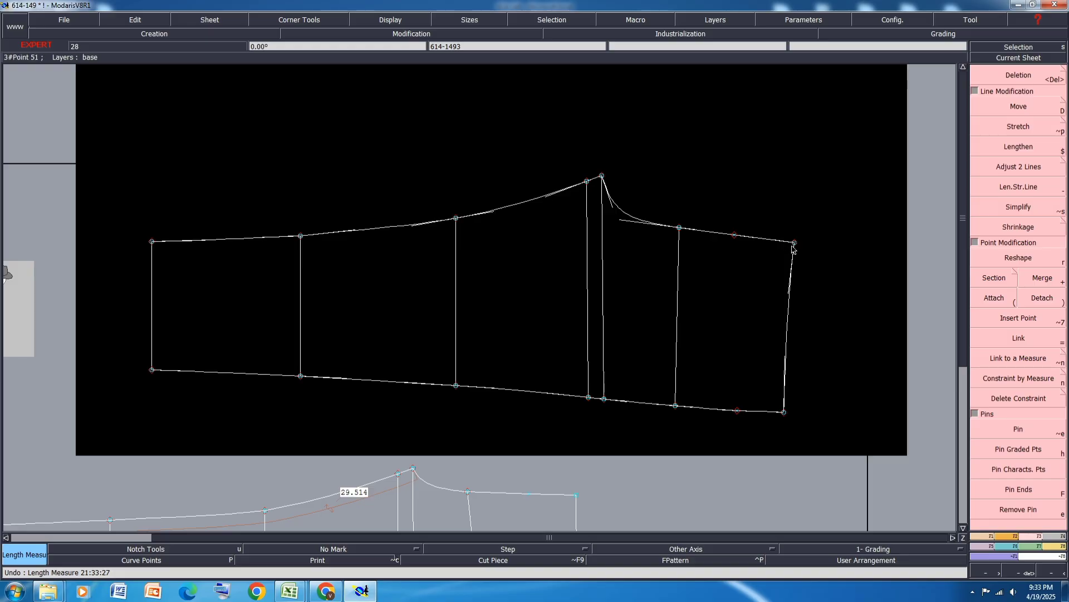
# Place length measurements along the waistlines of both patterns, 614-1493 and 614-1492.
pyautogui.click(785, 412)
pyautogui.press('j')
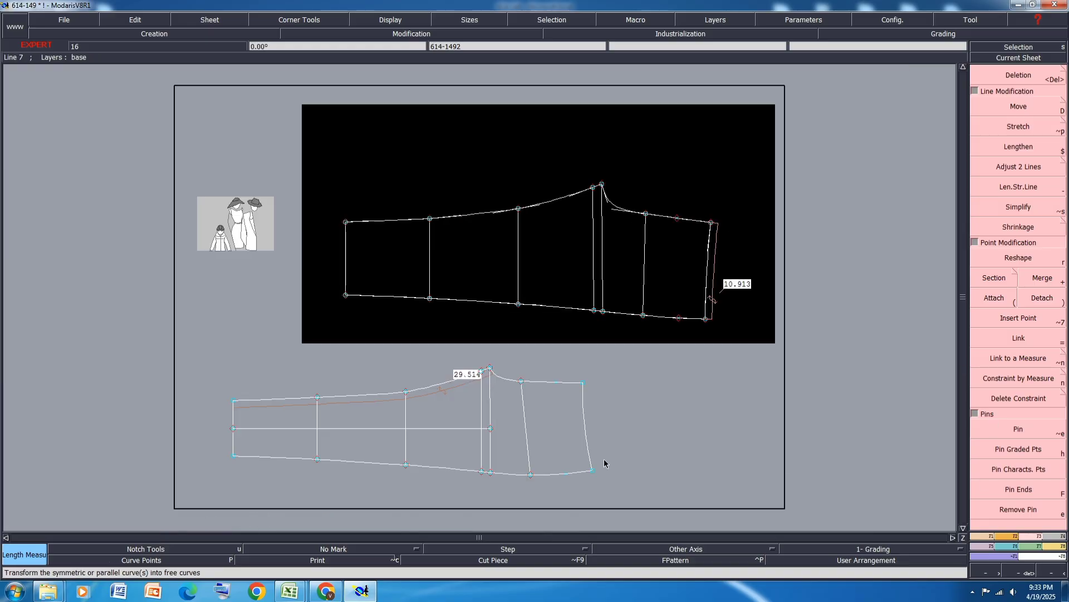
pyautogui.click(584, 405)
pyautogui.click(630, 506)
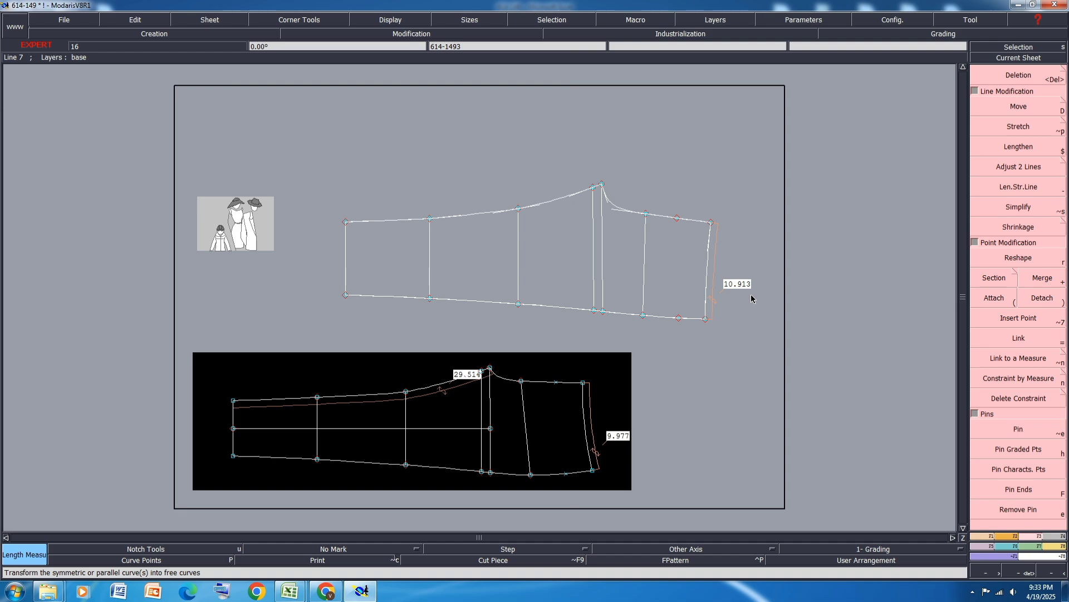
# Move the waistline's outseam end point on the adapted pattern by 0 in X and -0.090 inch in Y.
pyautogui.scroll(2, 737, 237)
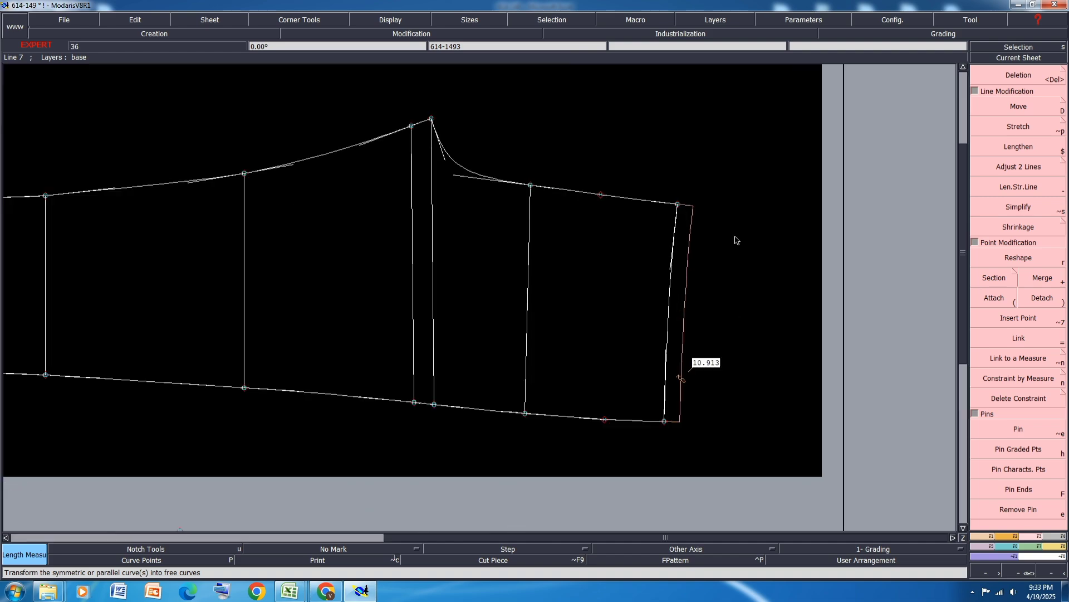
pyautogui.click(1033, 113)
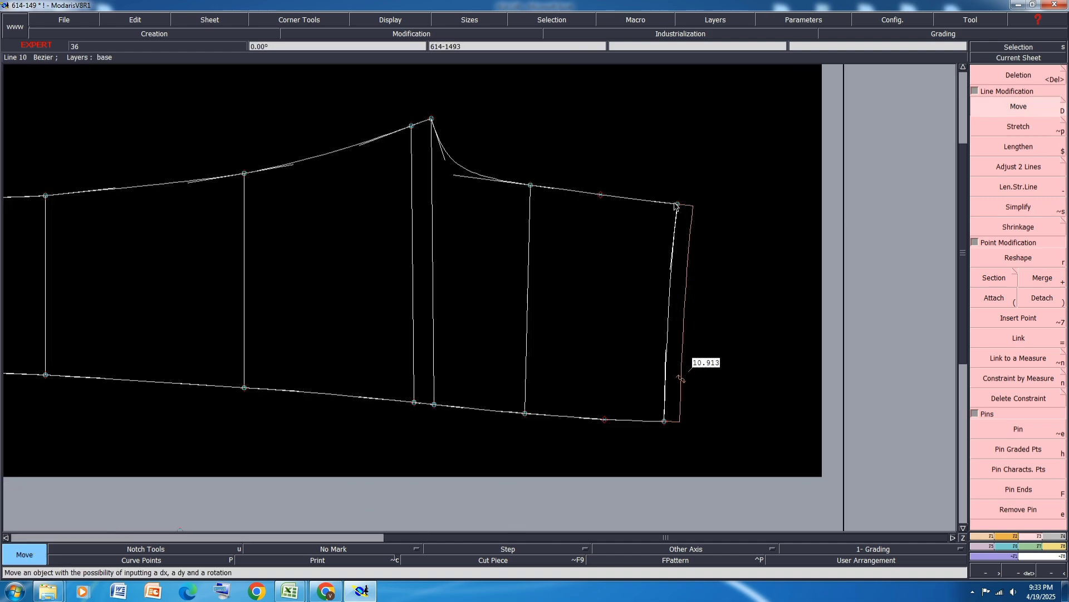
pyautogui.click(665, 423)
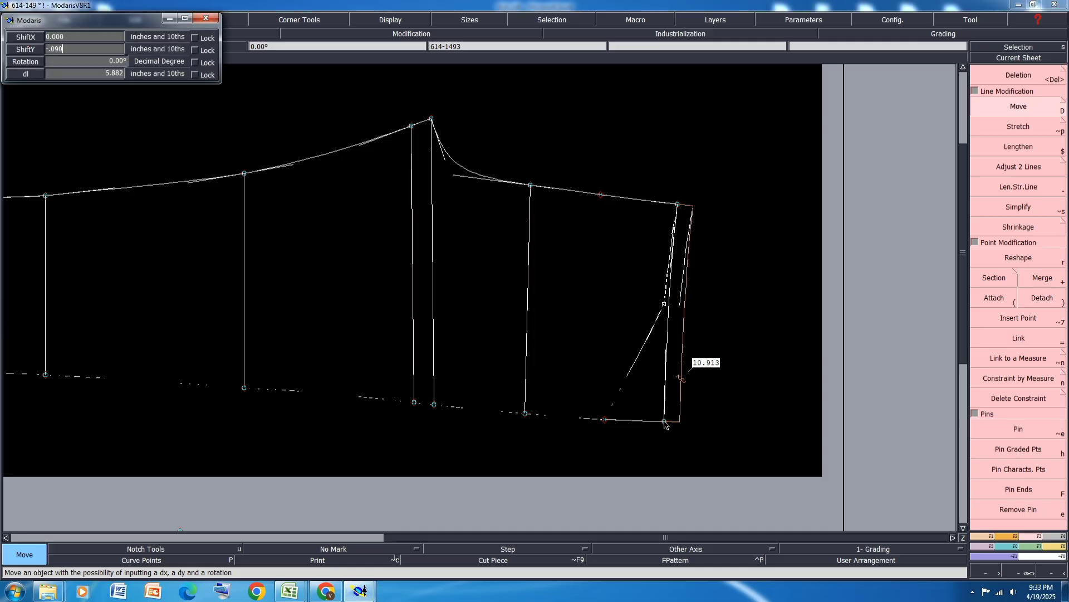
pyautogui.write('-.090')
pyautogui.press('Return')
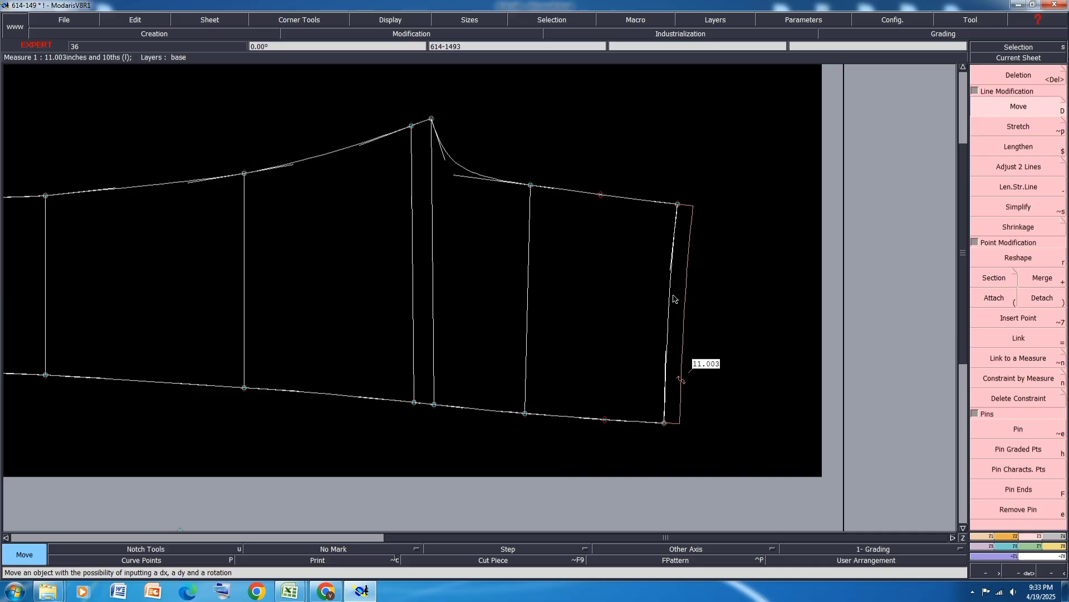
# Create a symmetry axis along the upper rise seam and mirror the waistline across it to check the centre.
pyautogui.press('a')
pyautogui.click(676, 205)
pyautogui.click(644, 200)
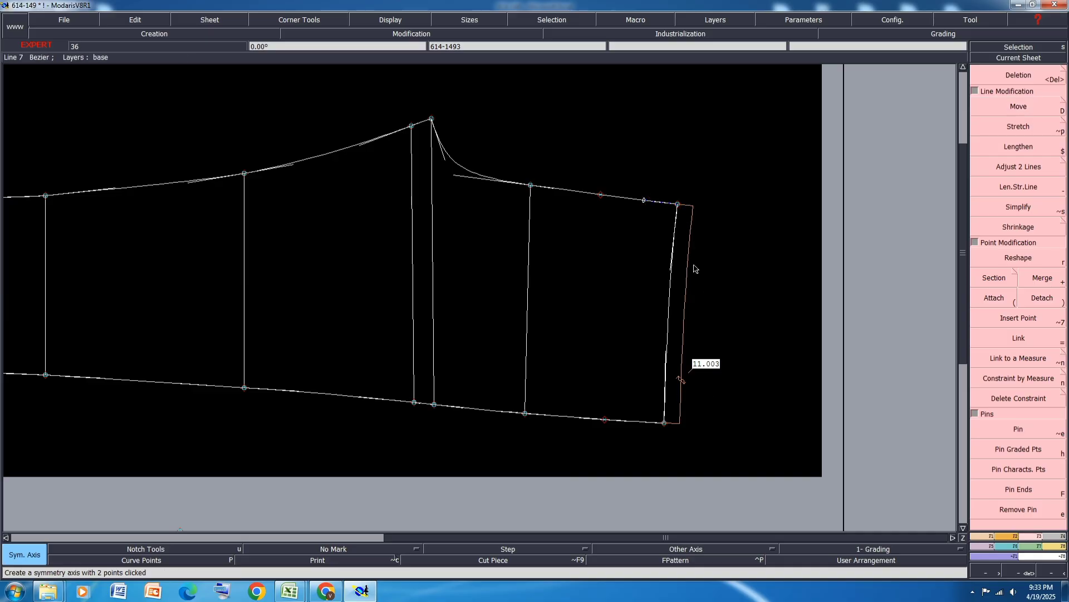
pyautogui.hotkey('shift', 's')
pyautogui.click(674, 302)
pyautogui.scroll(-1, 685, 308)
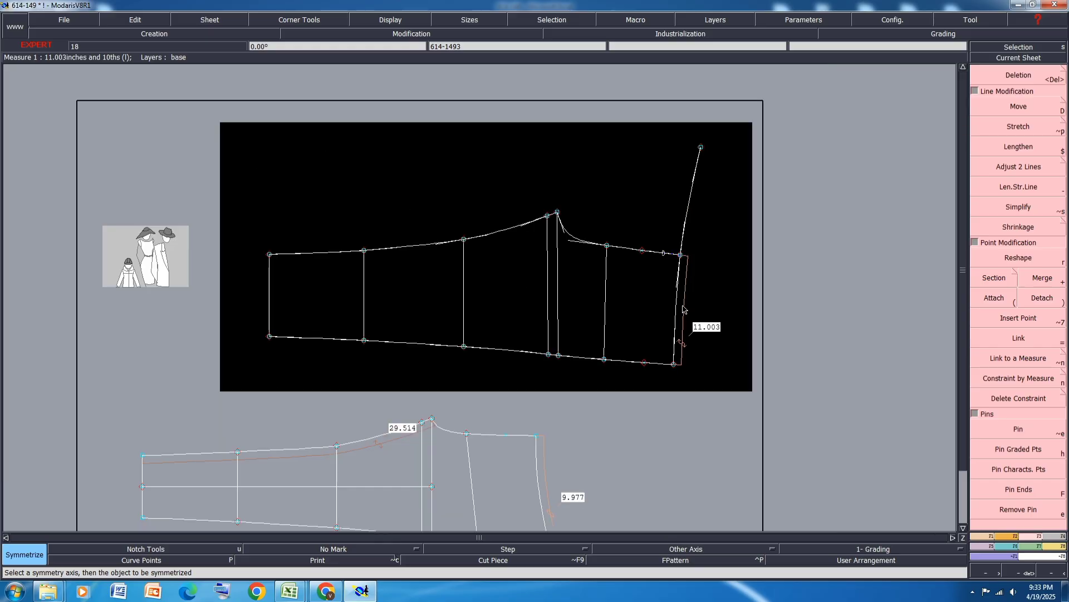
# Save the 614-149 model in the save directory.
pyautogui.hotkey('ctrl', 's')
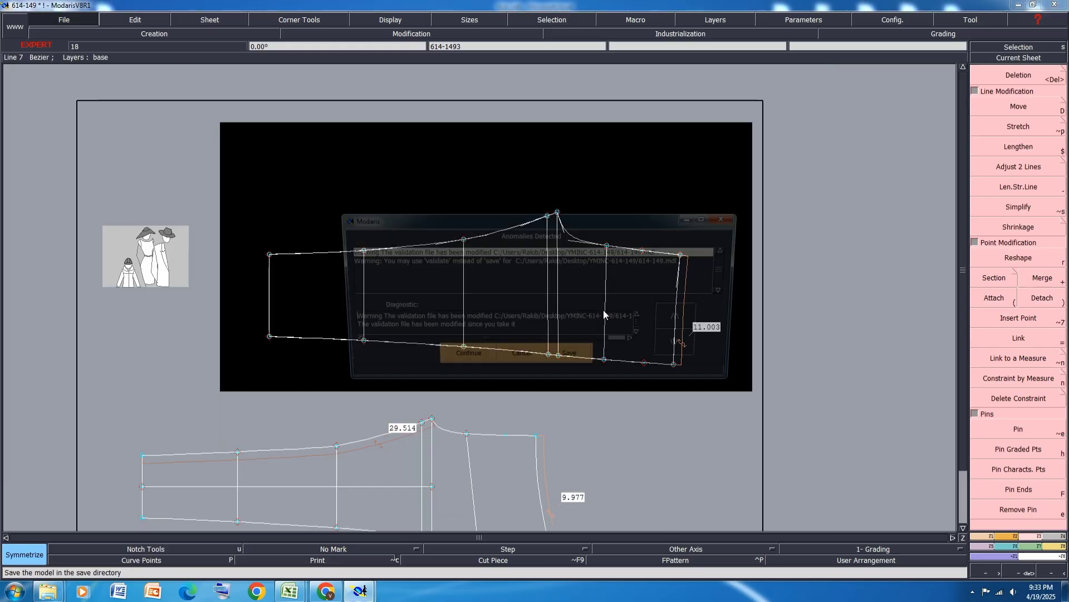
pyautogui.click(488, 357)
# Delete the remaining waistline and inseam length measurements on both patterns and save the 614-149 model.
pyautogui.press('Delete')
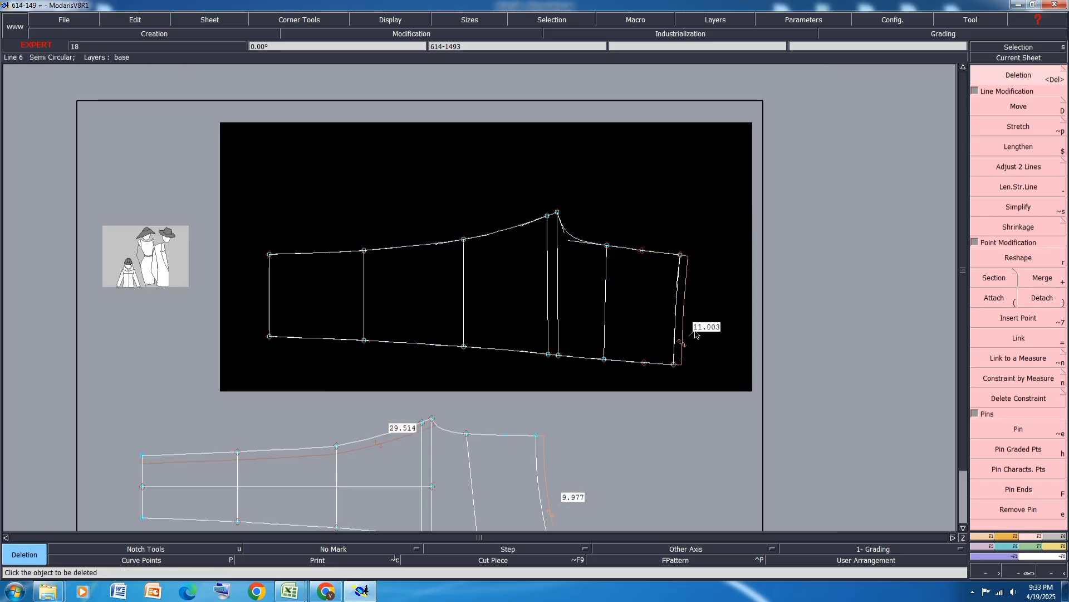
pyautogui.click(685, 321)
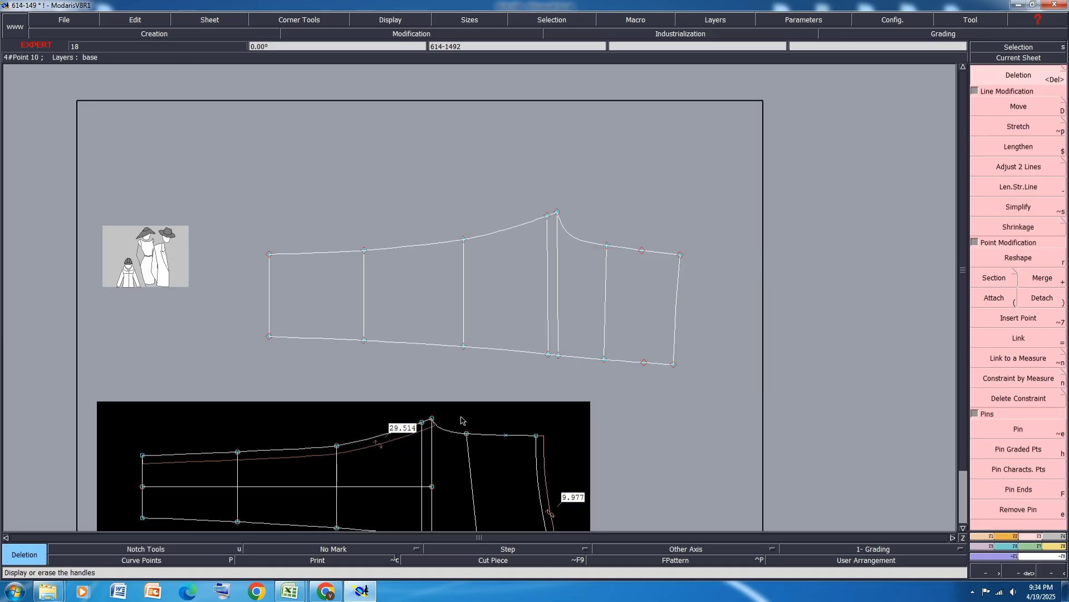
pyautogui.click(360, 454)
pyautogui.click(549, 471)
pyautogui.scroll(-2, 544, 406)
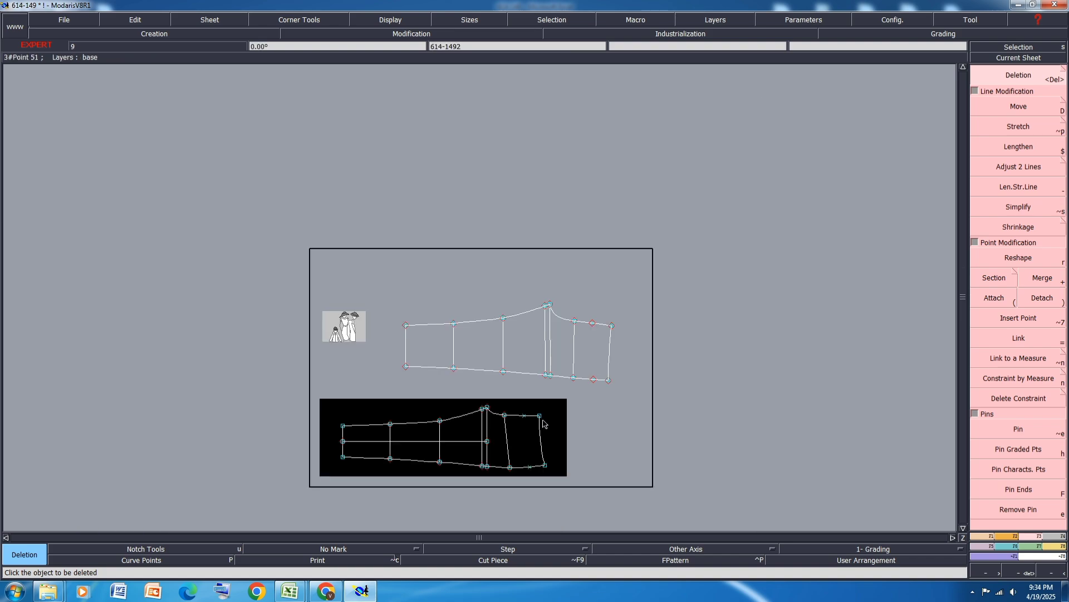
pyautogui.scroll(2, 544, 425)
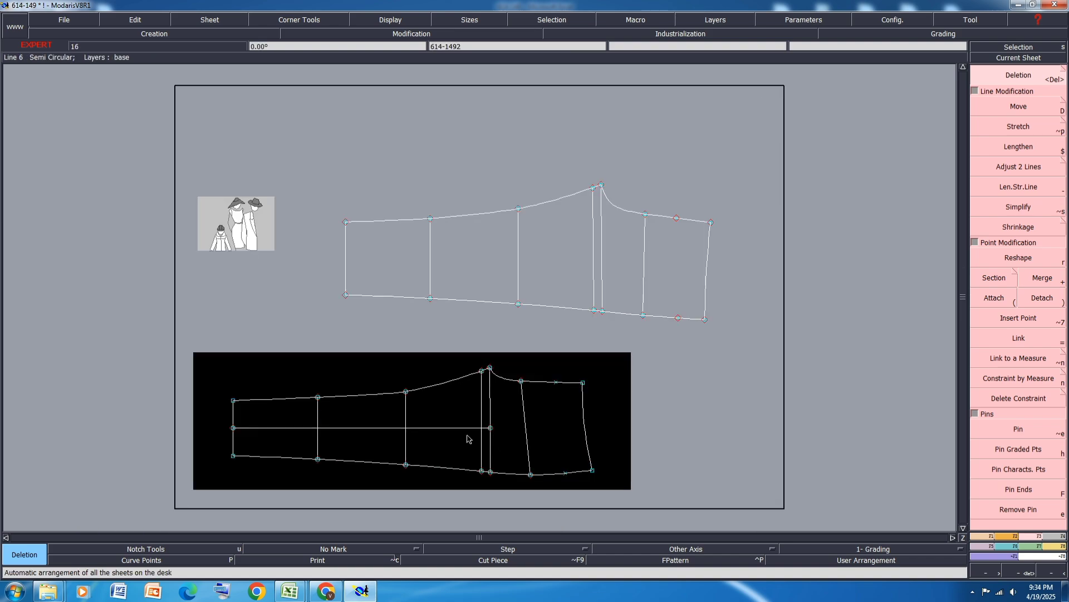
pyautogui.hotkey('ctrl', 's')
pyautogui.click(447, 361)
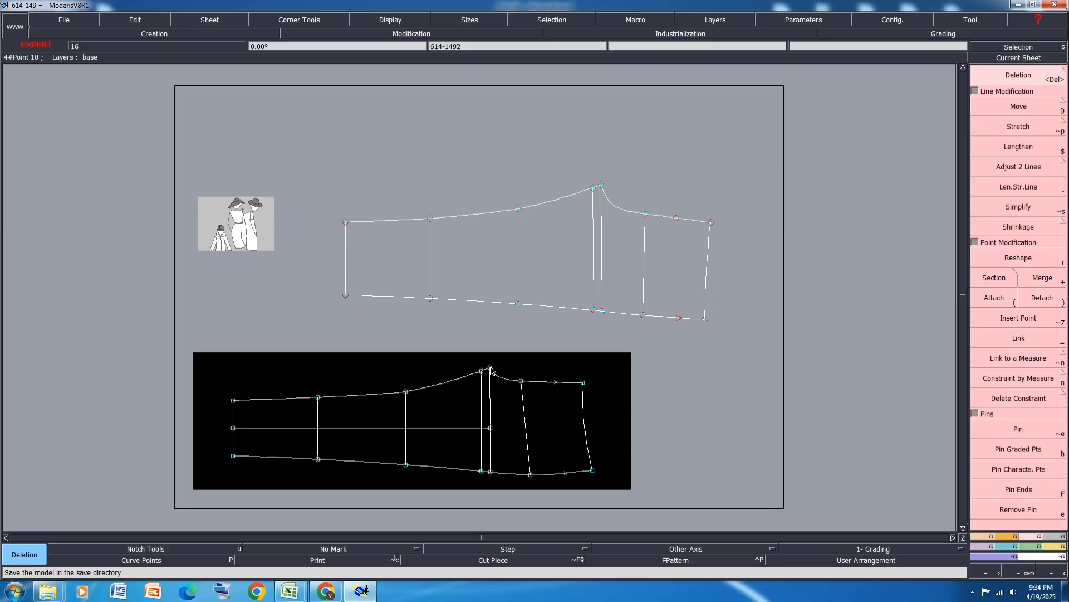
# Marry pattern 614-1492 onto 614-1493 at the crotch point, flipped so the two inseams face each other.
pyautogui.press('m')
pyautogui.scroll(2, 587, 205)
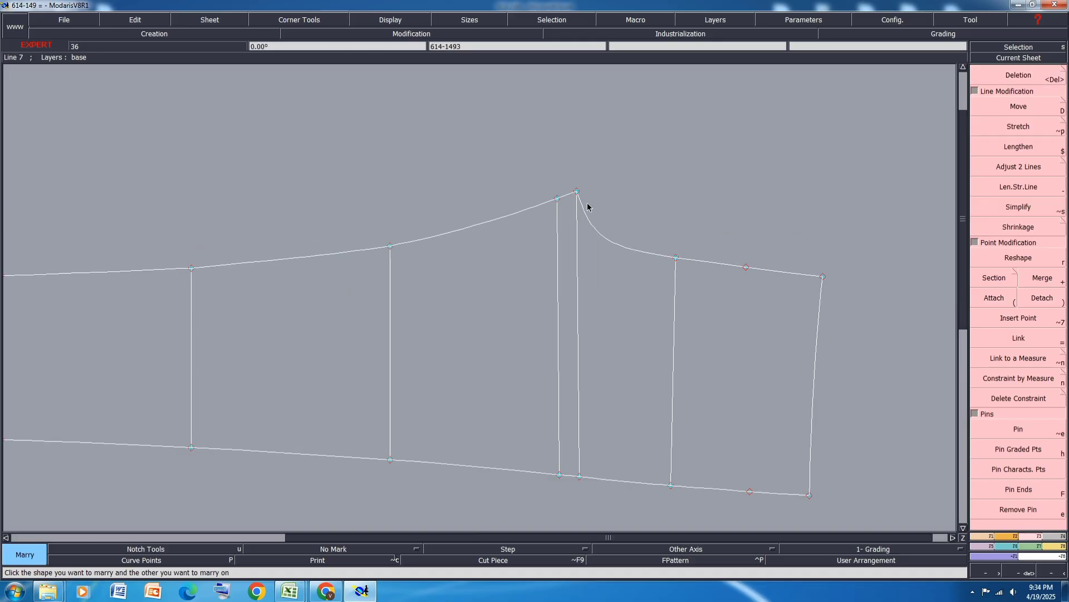
pyautogui.click(576, 192)
pyautogui.click(576, 193)
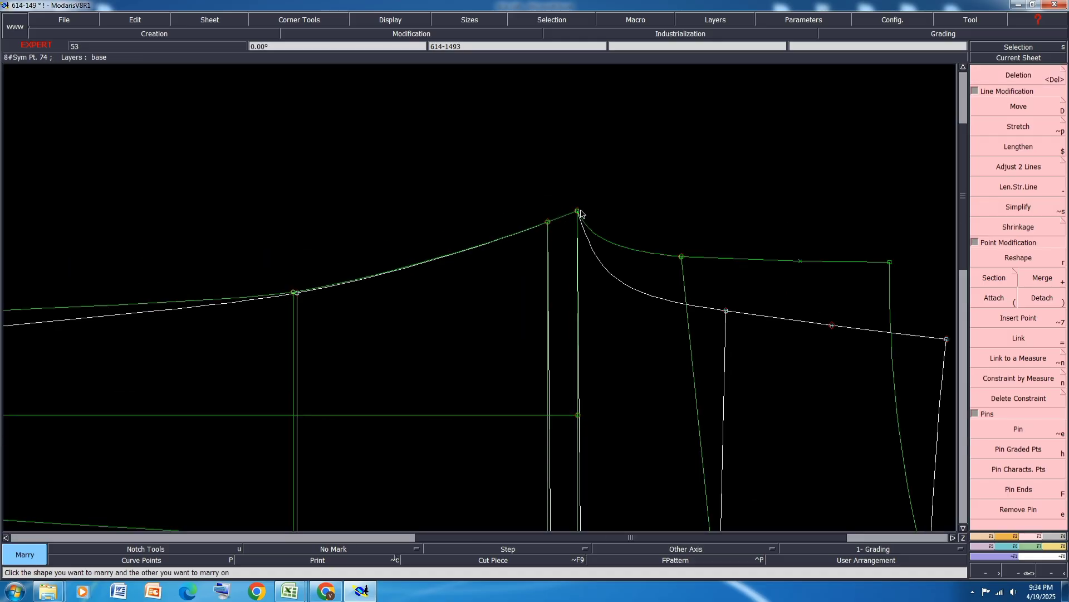
pyautogui.click(578, 212)
pyautogui.click(497, 188)
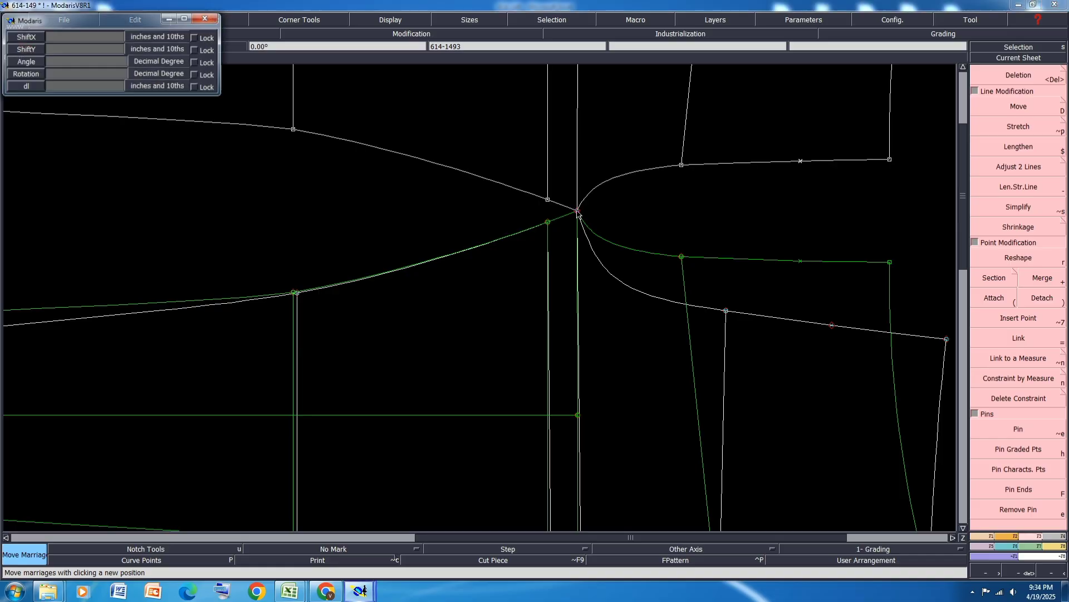
# Pivot the married pattern about the crotch point until its inseam lines up with that of 614-1493.
pyautogui.click(484, 182)
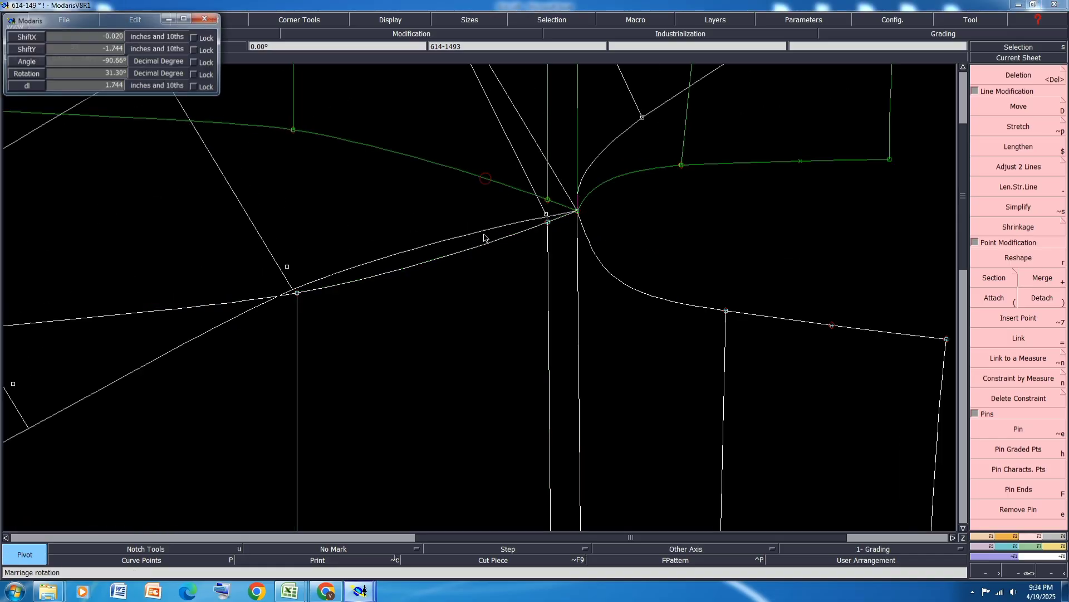
pyautogui.scroll(1, 602, 202)
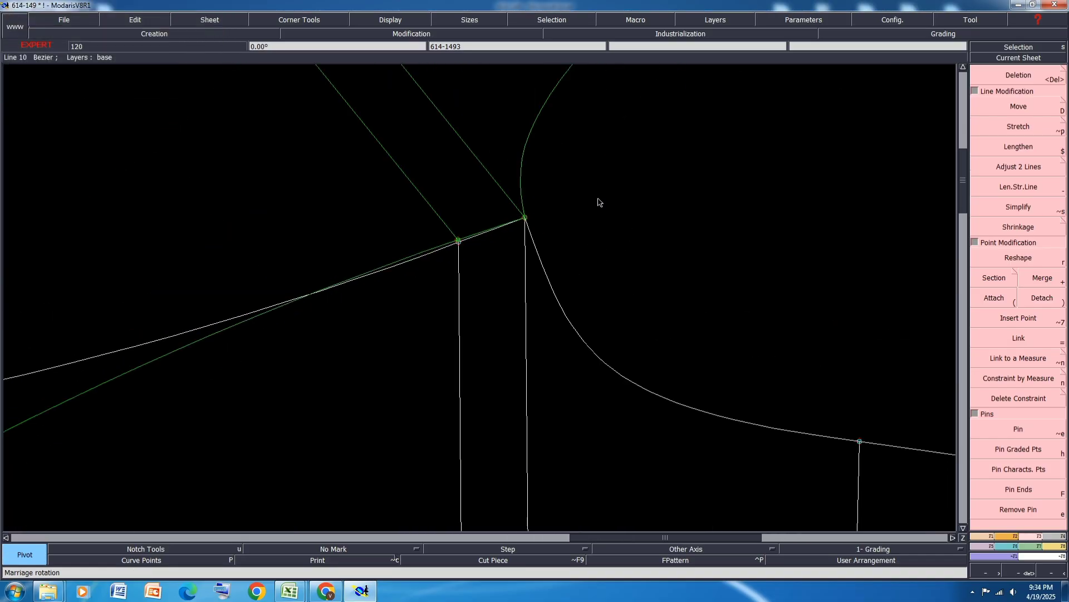
pyautogui.scroll(-1, 461, 264)
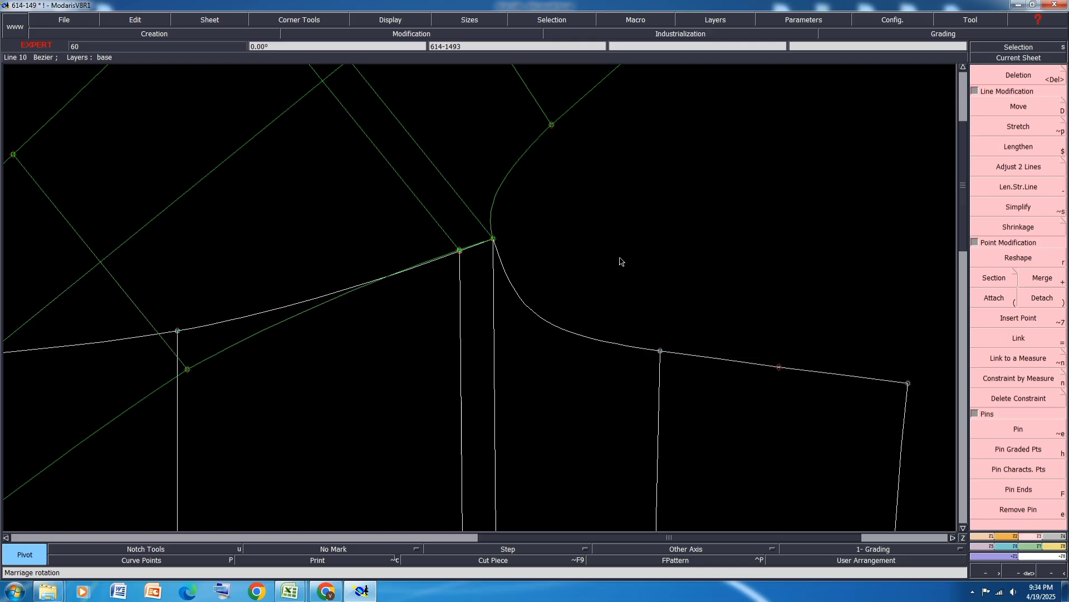
# Show the curve handles and reshape the crotch curve of the married pattern 614-1492 by adjusting its upper handle.
pyautogui.scroll(-1, 621, 262)
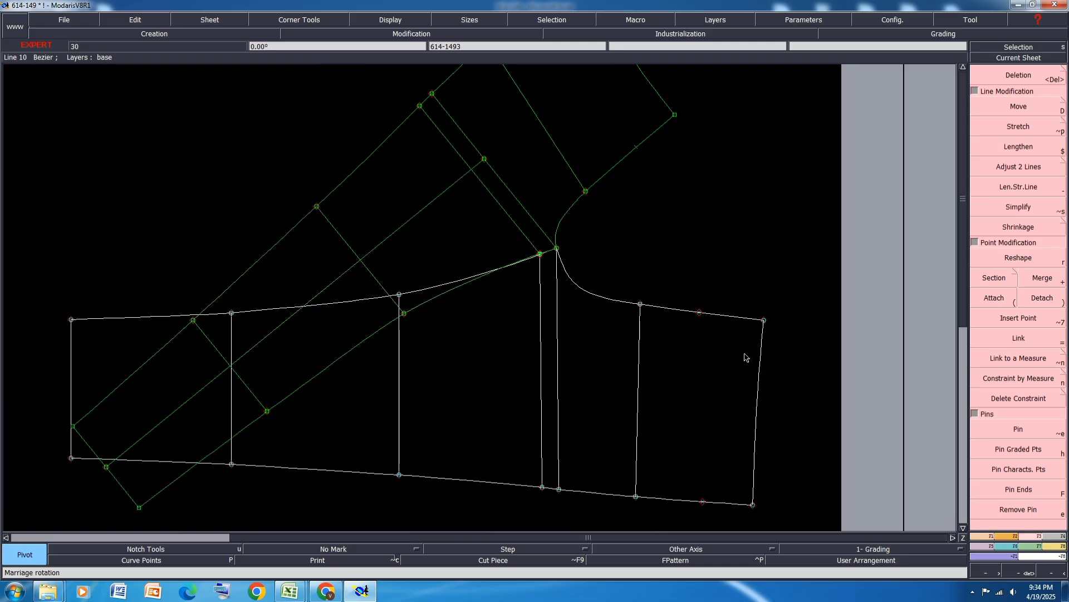
pyautogui.scroll(1, 723, 330)
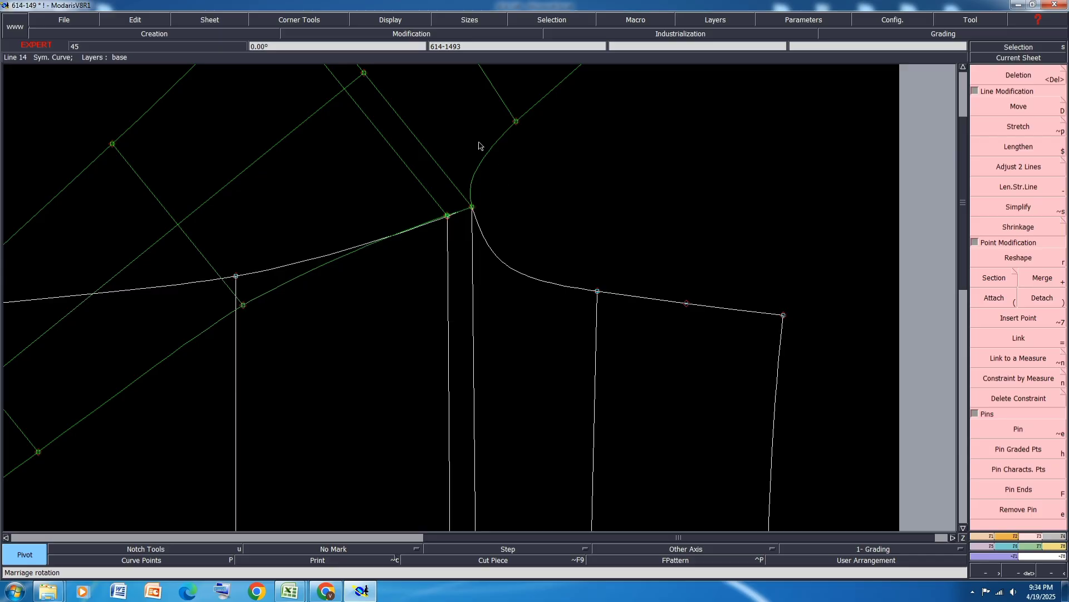
pyautogui.scroll(1, 521, 108)
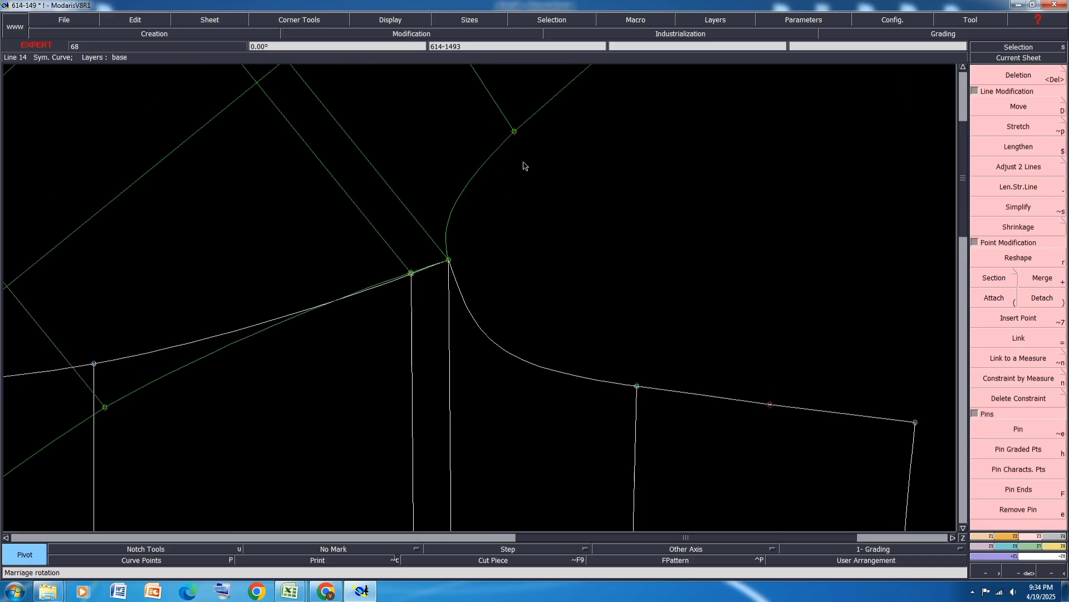
pyautogui.click(384, 20)
pyautogui.click(382, 213)
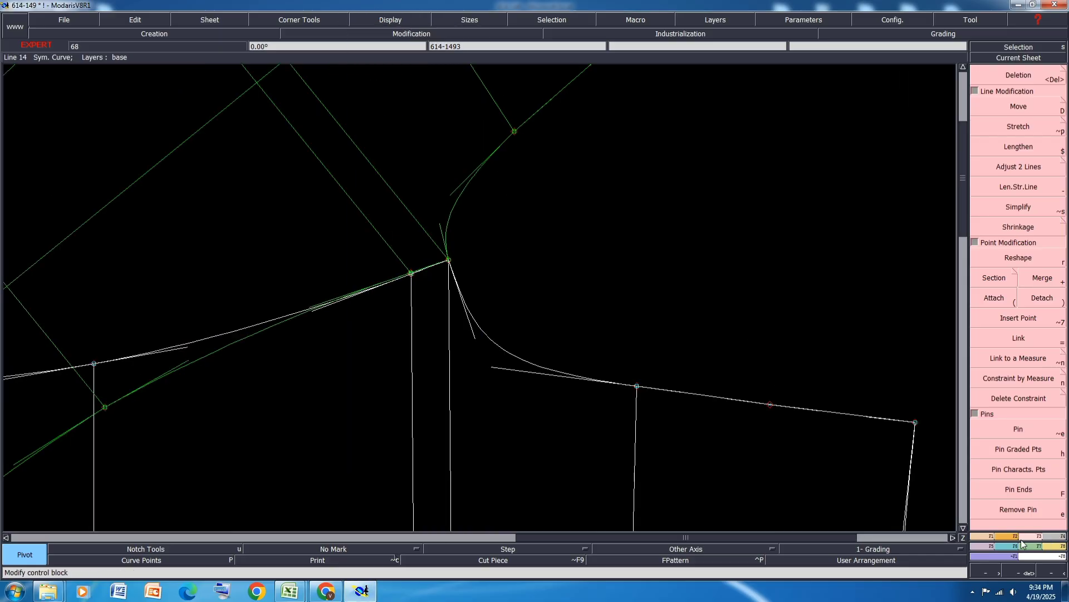
pyautogui.click(1012, 256)
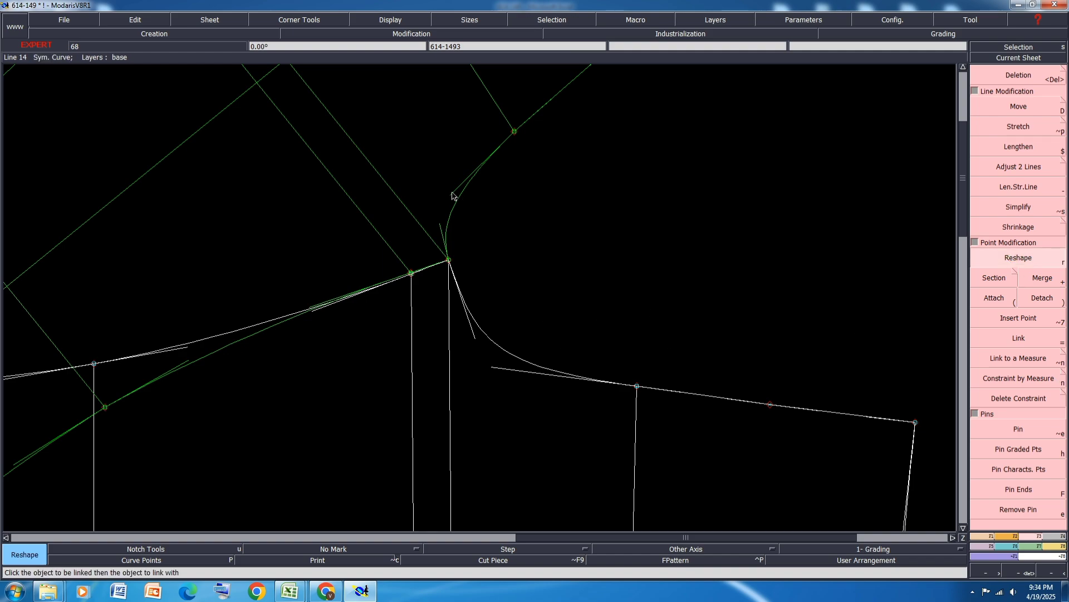
pyautogui.moveTo(453, 195); pyautogui.dragTo(444, 196)
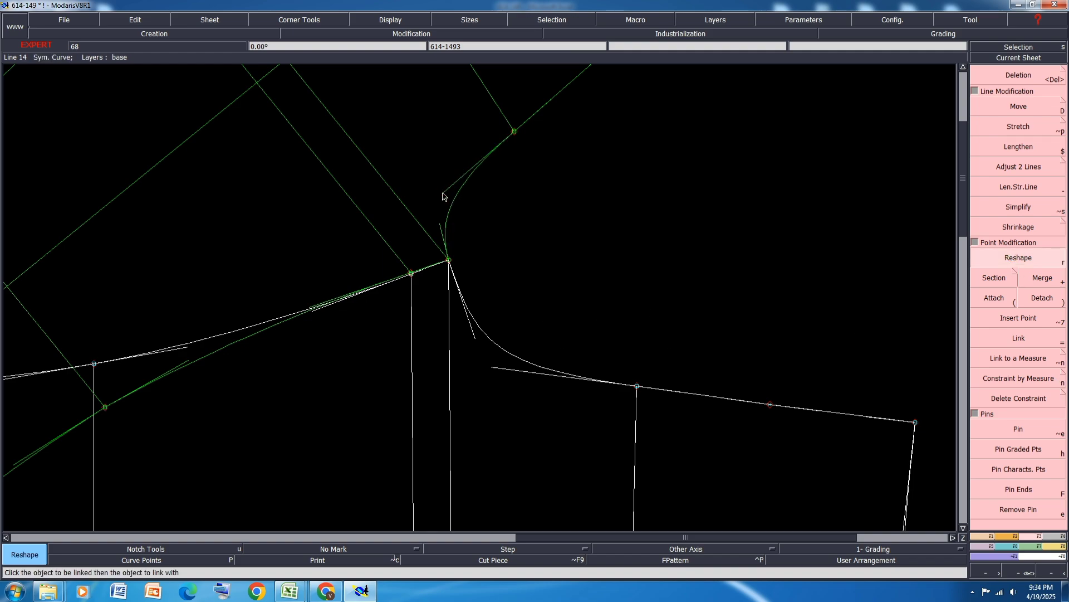
# Reshape the crotch curve of 614-1493 with its handle at the crotch point, and hide the curve handles.
pyautogui.scroll(1, 502, 357)
pyautogui.moveTo(462, 333); pyautogui.dragTo(449, 332)
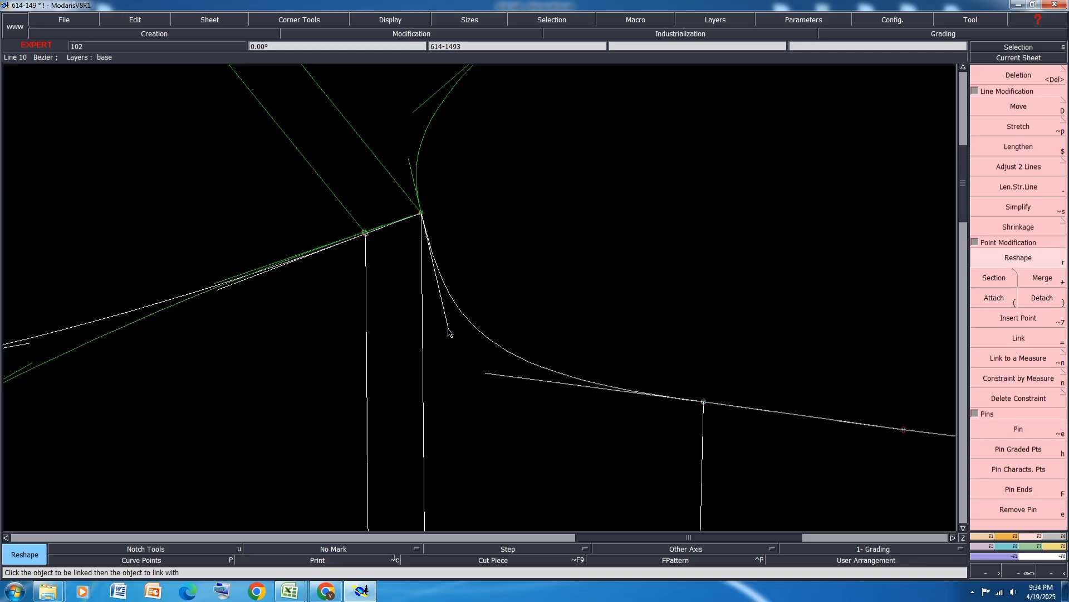
pyautogui.scroll(-1, 448, 333)
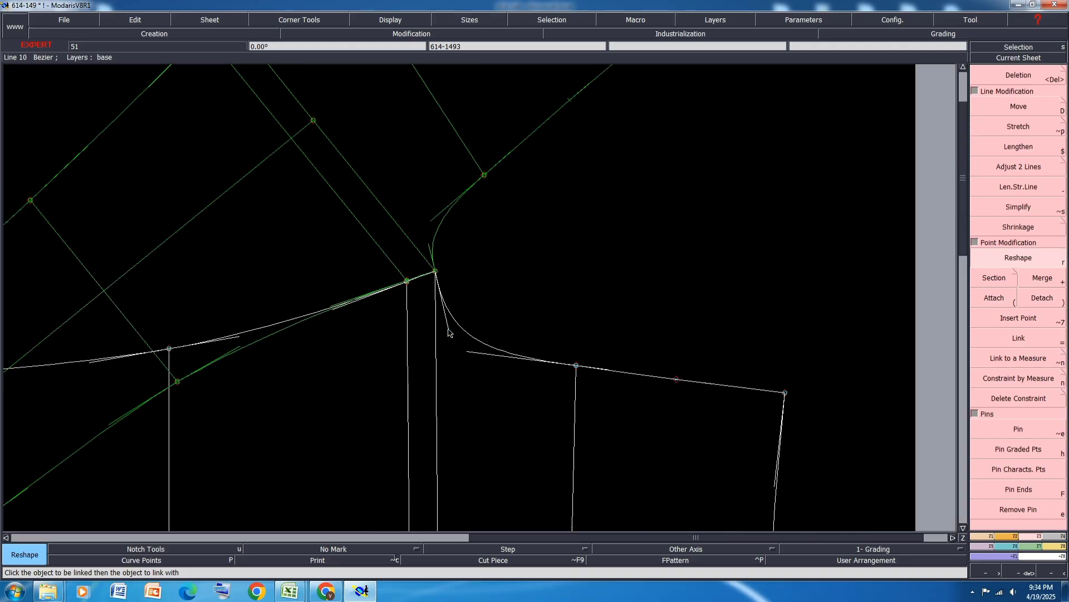
pyautogui.click(448, 333)
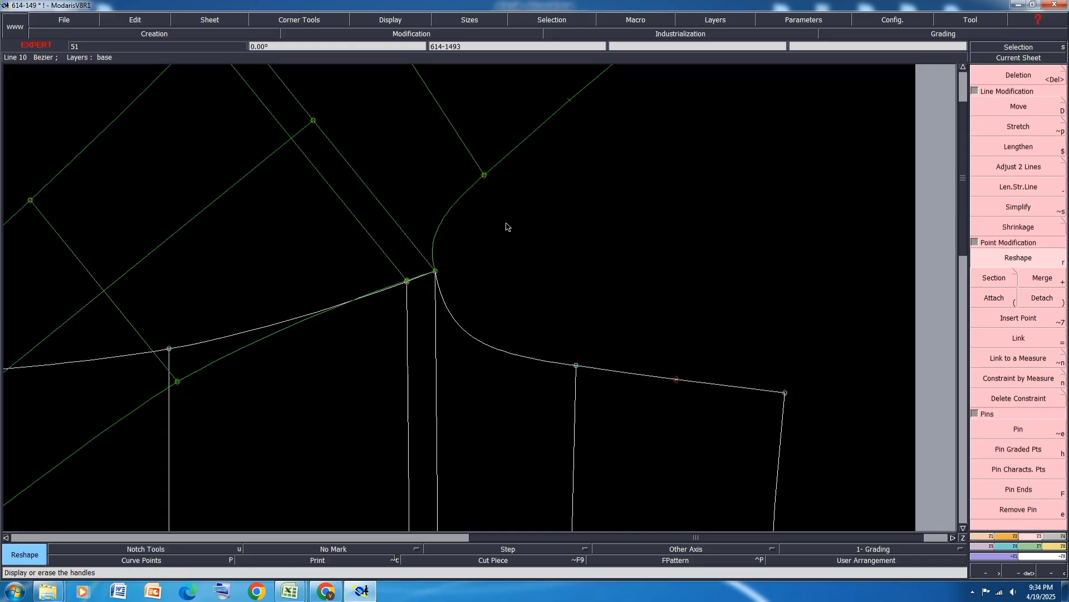
# Divorce pattern 614-1492 from 614-1493 and rearrange all sheets on the desk.
pyautogui.hotkey('shift', 'd')
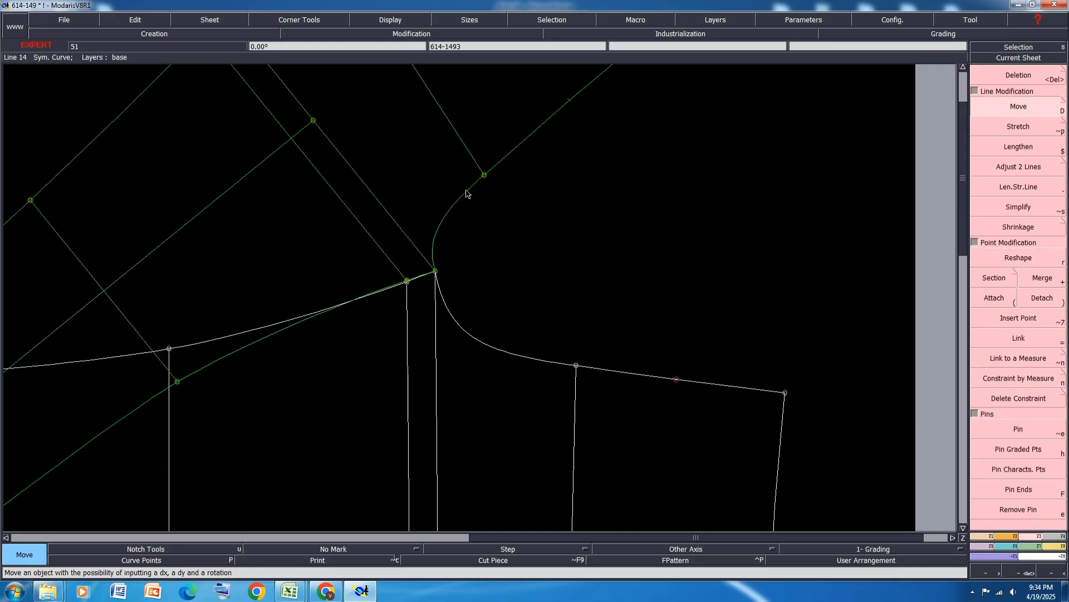
pyautogui.press('d')
pyautogui.click(467, 192)
pyautogui.press('j')
pyautogui.click(622, 310)
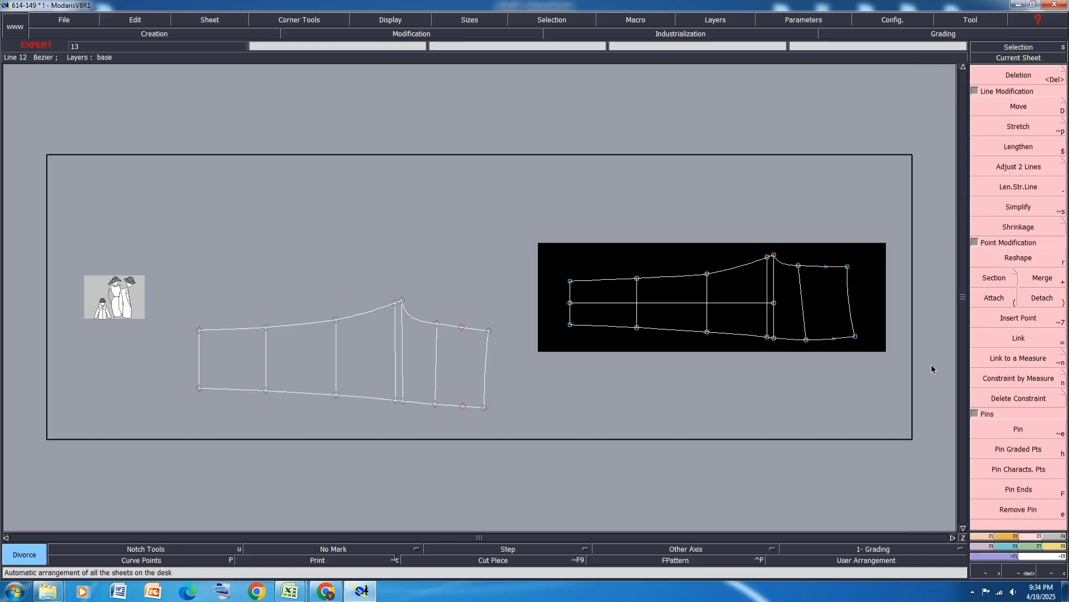
# Marry pattern 614-1492 onto 614-1493 at the waist end of the side seam, flipped so the two side seams face each other.
pyautogui.press('m')
pyautogui.click(856, 336)
pyautogui.click(484, 407)
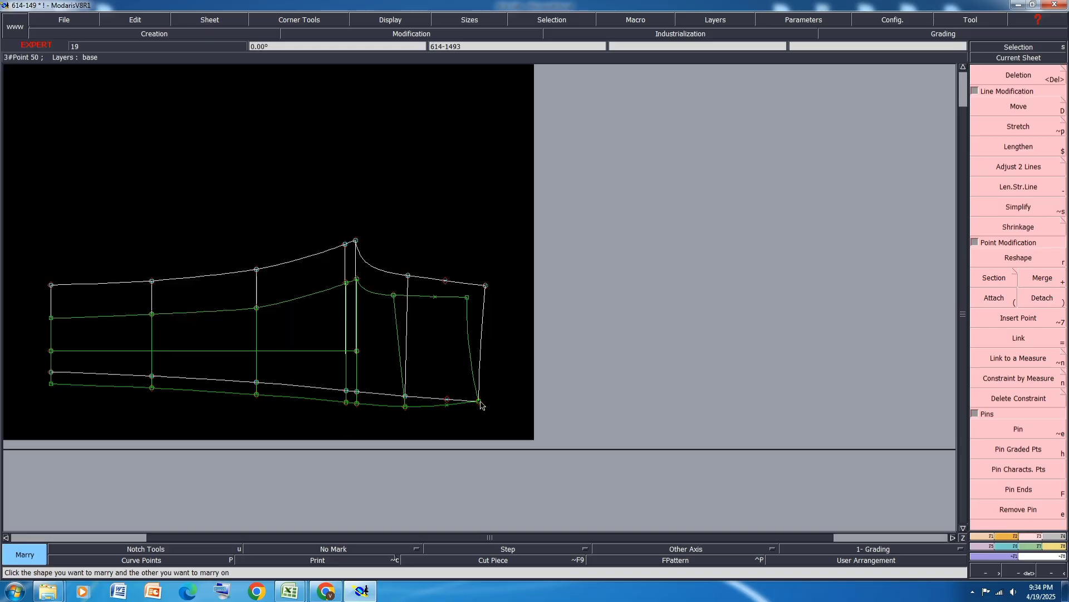
pyautogui.hotkey('shift', 'm')
pyautogui.click(480, 401)
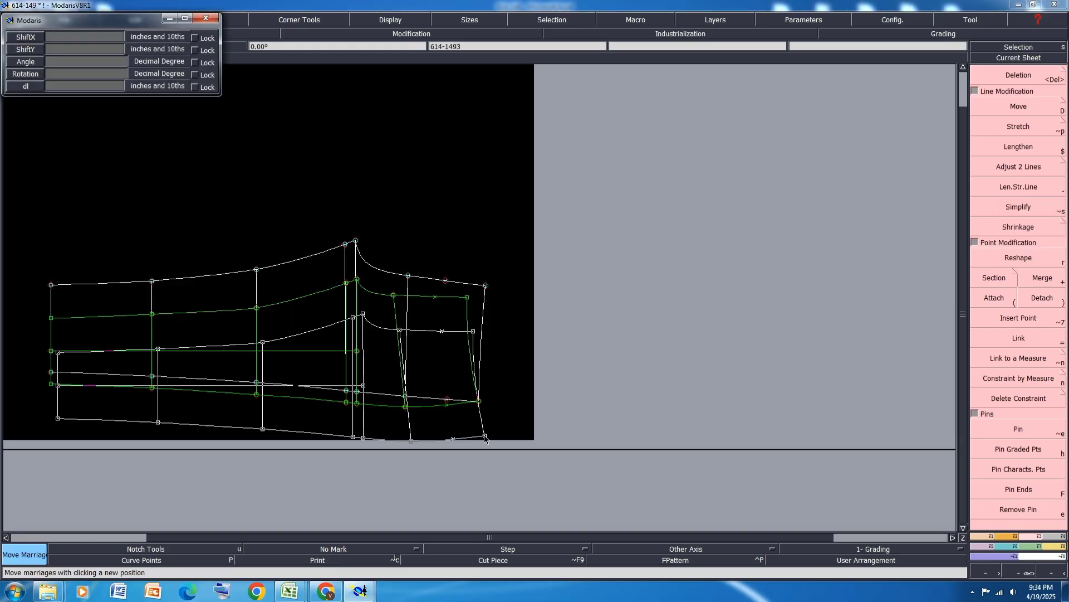
pyautogui.press('x')
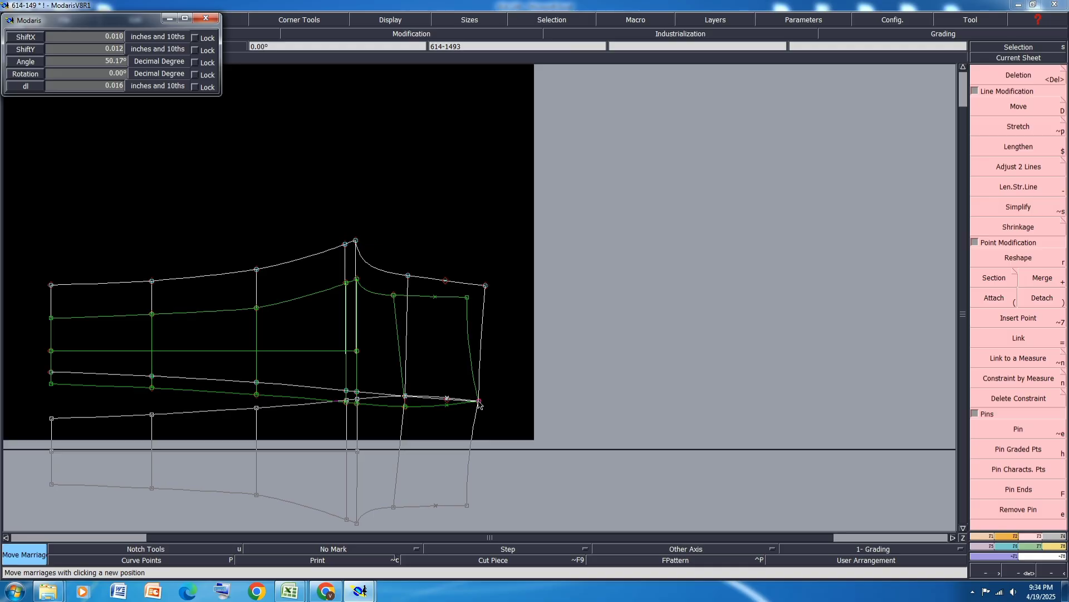
pyautogui.click(479, 400)
# Pivot the married pattern about the waist corner until its side seam lines up with that of 614-1493 near the waist.
pyautogui.scroll(3, 477, 402)
pyautogui.scroll(1, 375, 386)
pyautogui.hotkey('shift', '9')
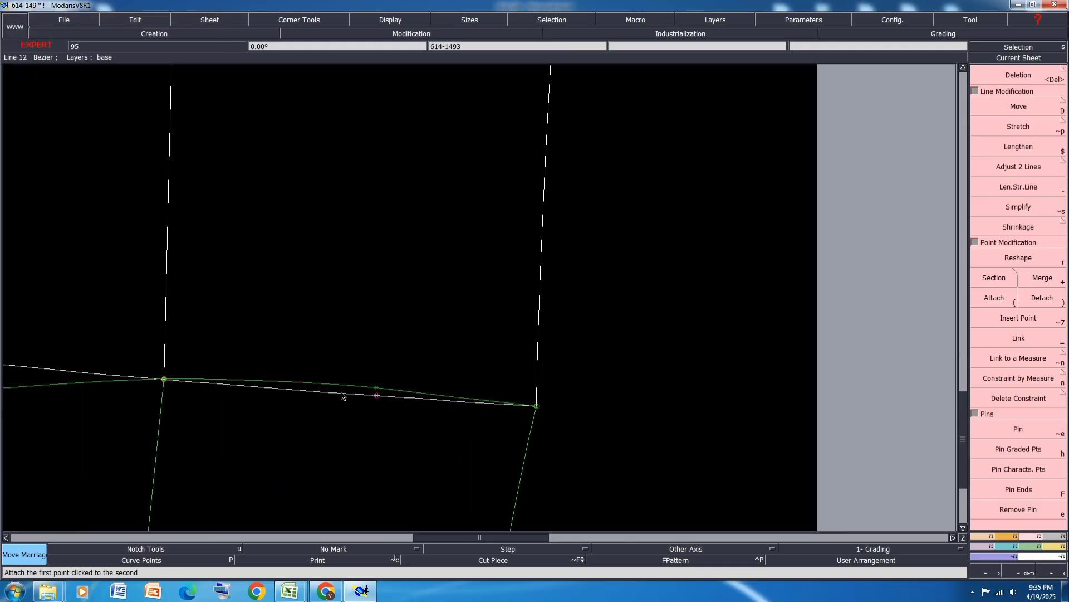
pyautogui.scroll(-1, 385, 326)
pyautogui.scroll(2, 397, 342)
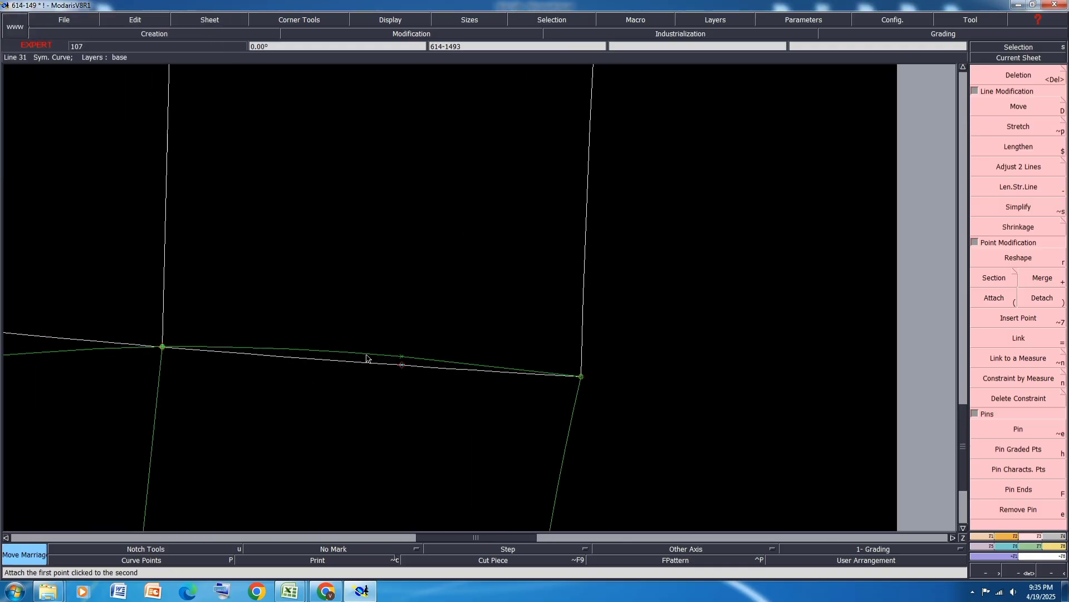
pyautogui.press('/')
pyautogui.click(367, 355)
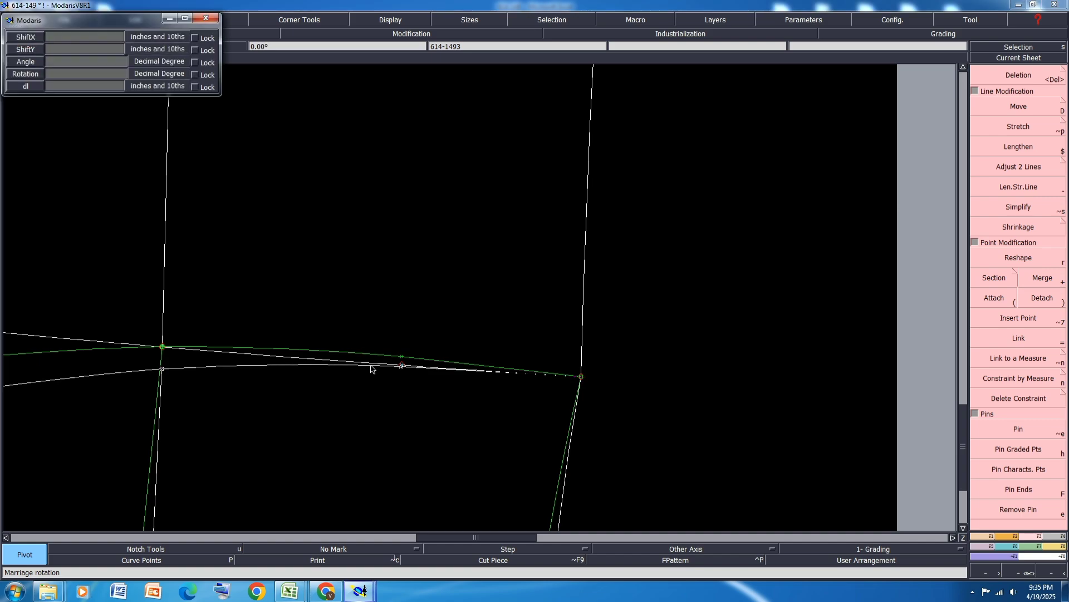
pyautogui.click(371, 366)
# Check how the waistline runs across the side seam, and divorce the married pattern.
pyautogui.scroll(-2, 385, 293)
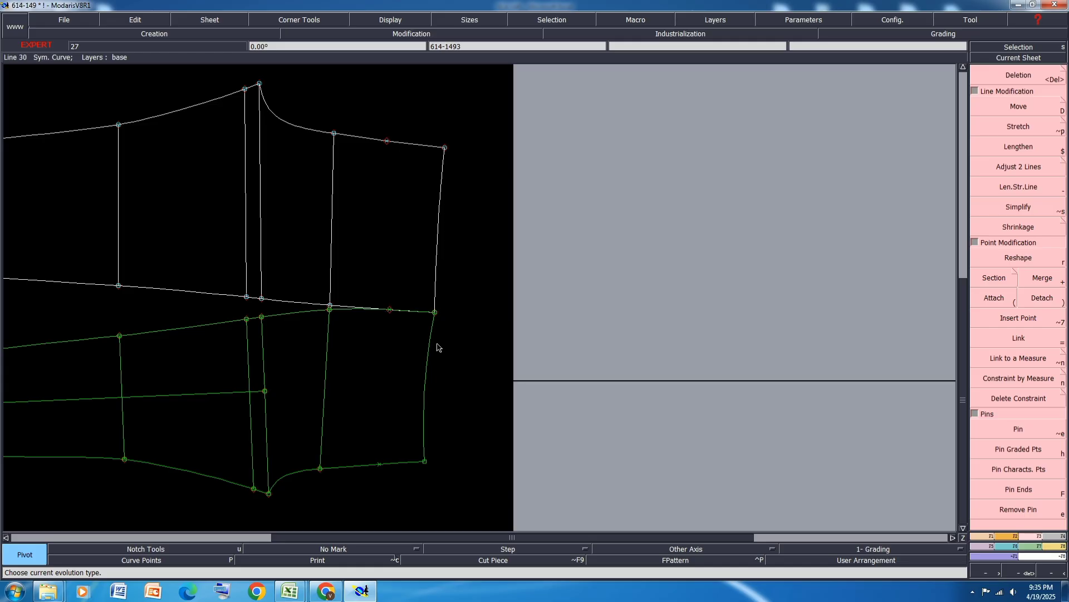
pyautogui.hotkey('shift', 'm')
pyautogui.click(316, 311)
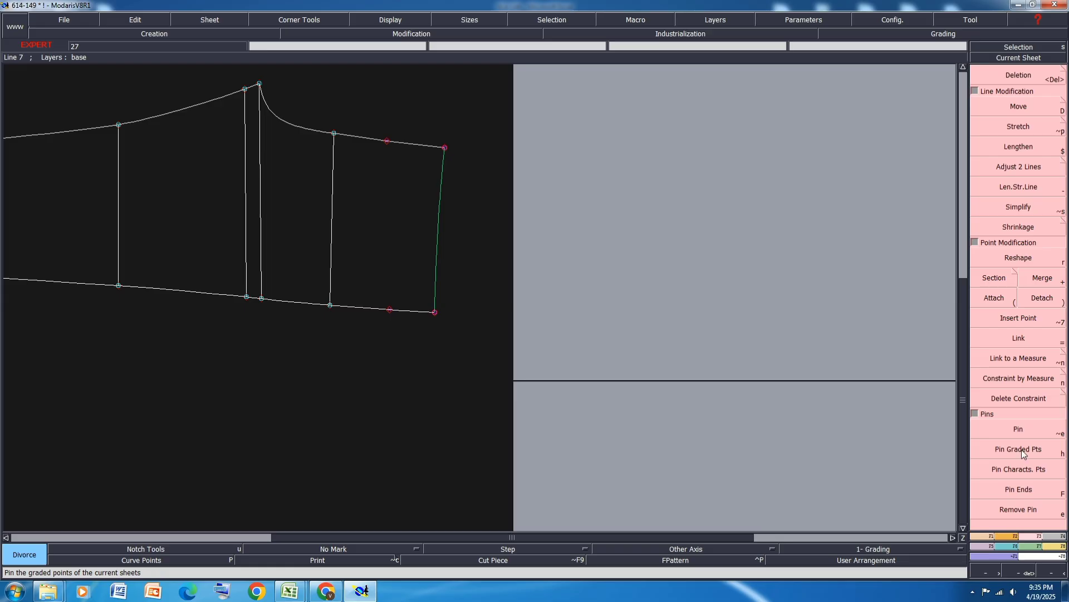
# Move the selected waistline of 614-1493 by 0.030 inches in Y with no X shift, and clear the selection.
pyautogui.click(1028, 105)
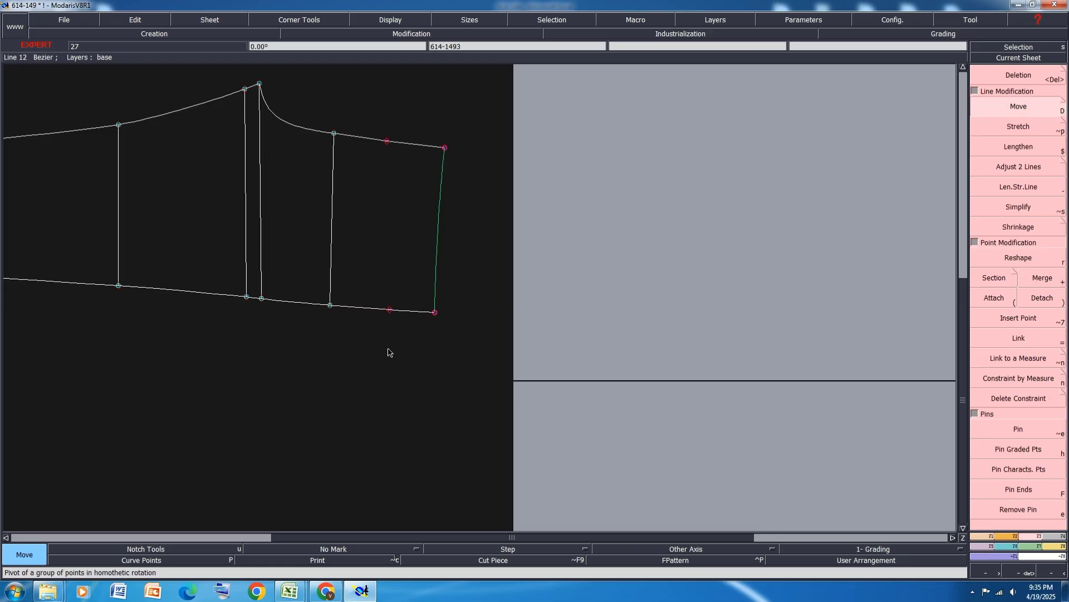
pyautogui.click(434, 312)
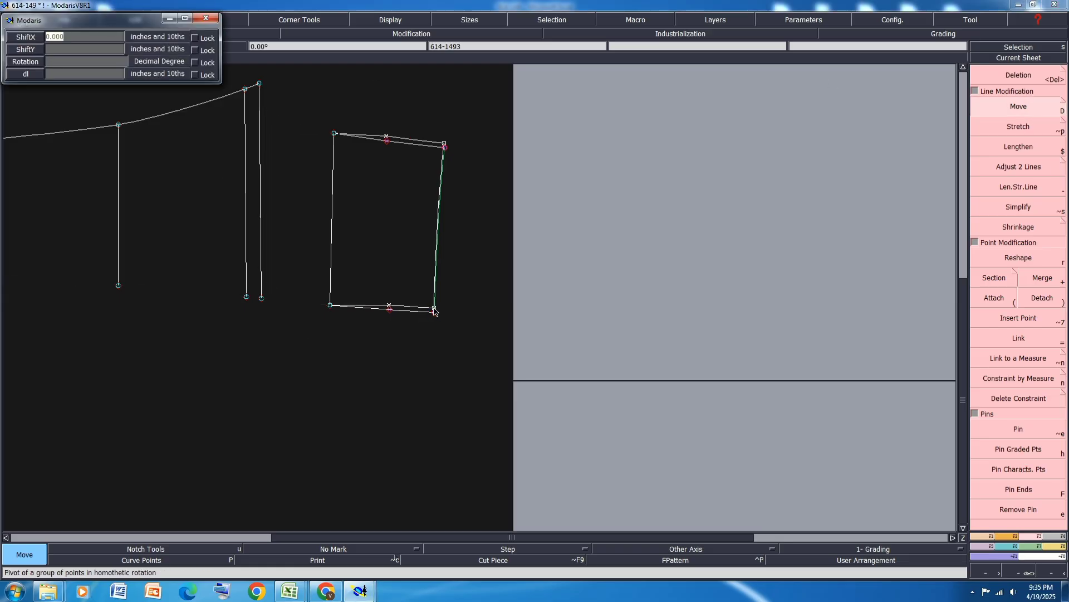
pyautogui.write('.03')
pyautogui.press('Return')
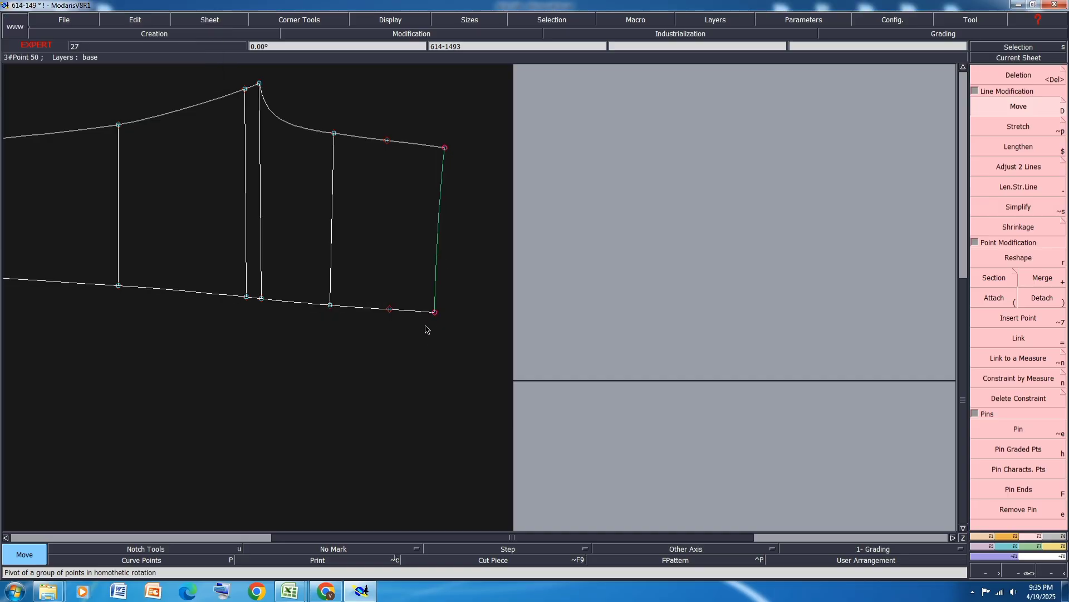
pyautogui.click(435, 313)
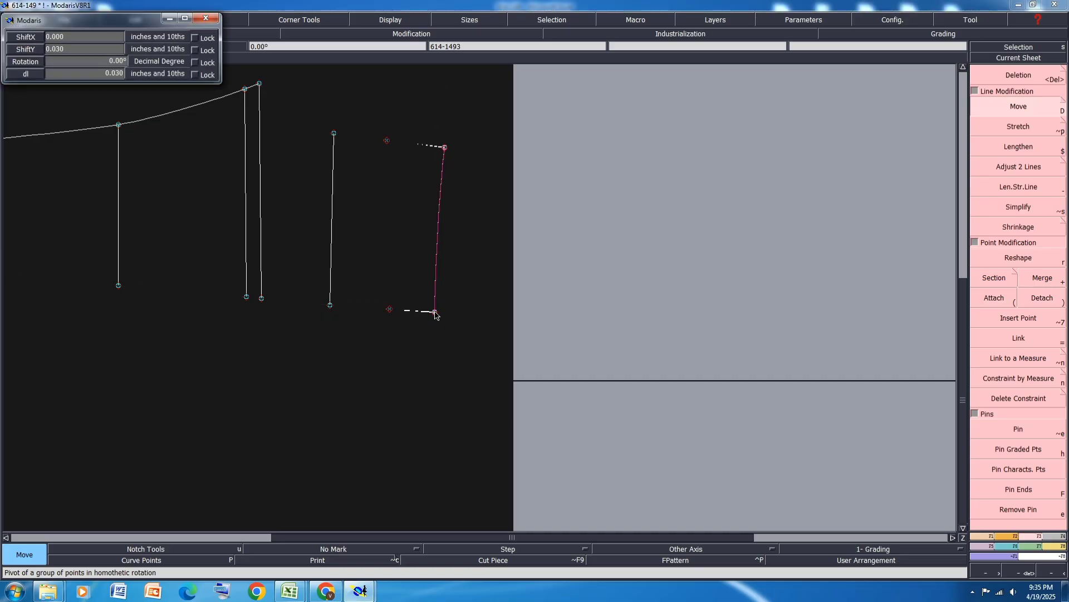
pyautogui.click(435, 313)
pyautogui.click(490, 160)
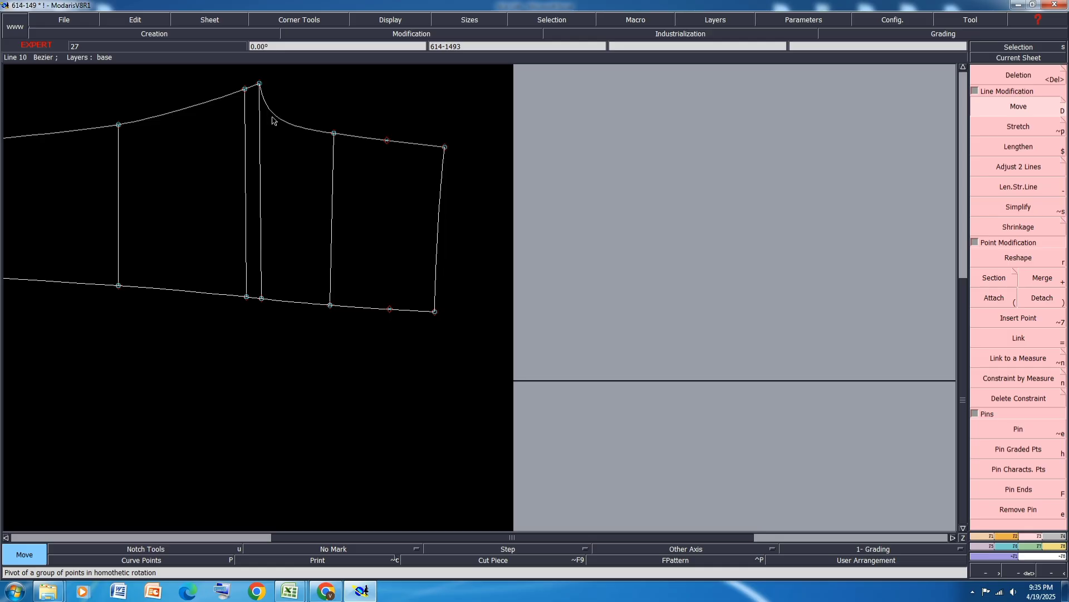
# Add a dynamic length measure along the crotch curve of 614-1493 from the crotch point to the waist.
pyautogui.scroll(3, 273, 115)
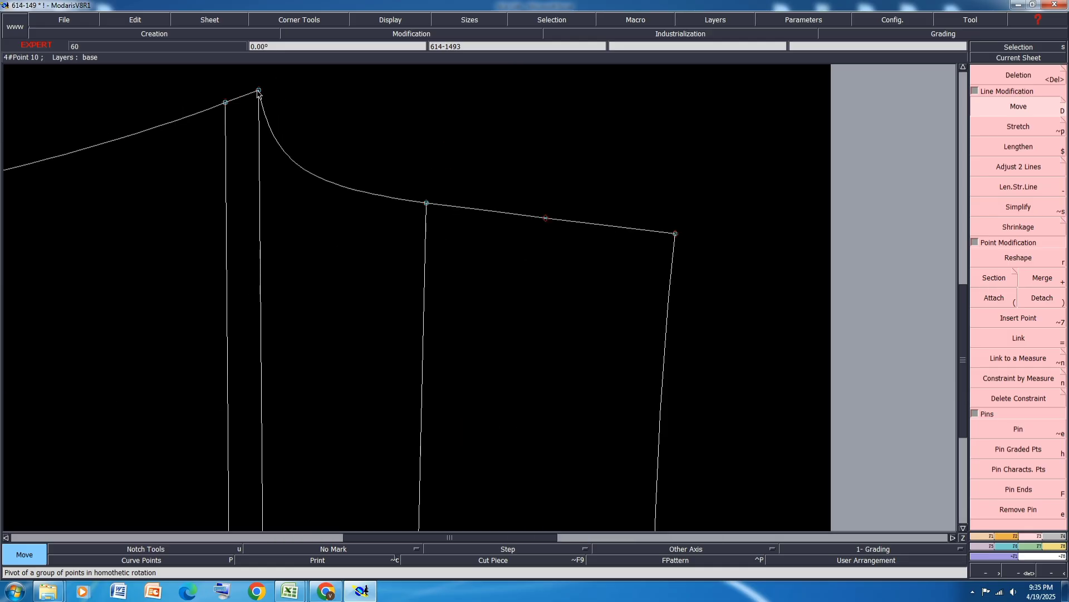
pyautogui.hotkey('shift', 'l')
pyautogui.click(282, 149)
pyautogui.click(691, 170)
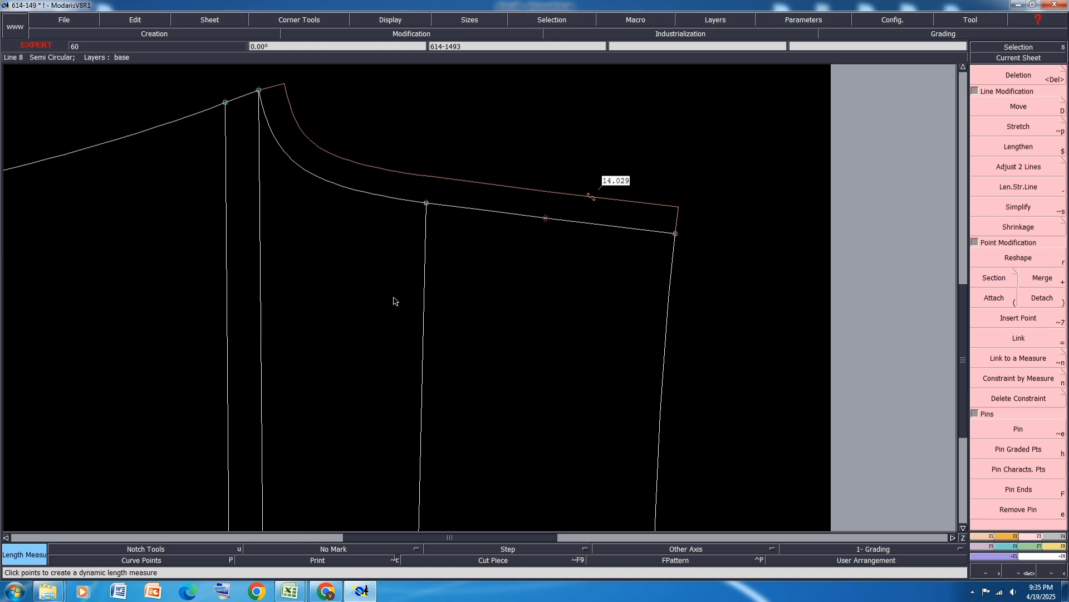
# Move the crotch point of 614-1493 by -0.030 inches in Y.
pyautogui.scroll(-3, 362, 257)
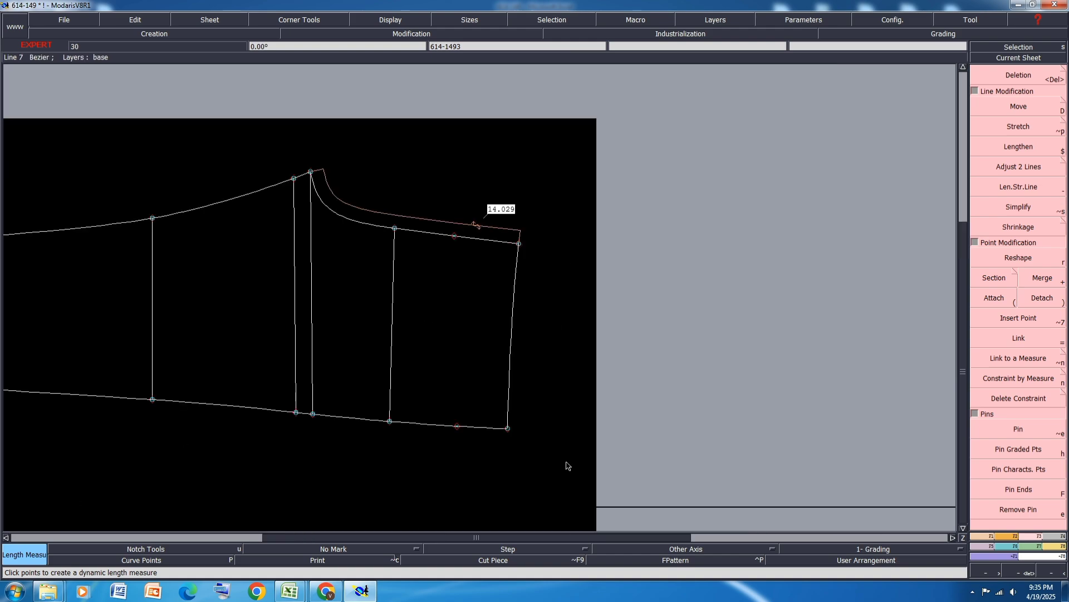
pyautogui.scroll(3, 298, 177)
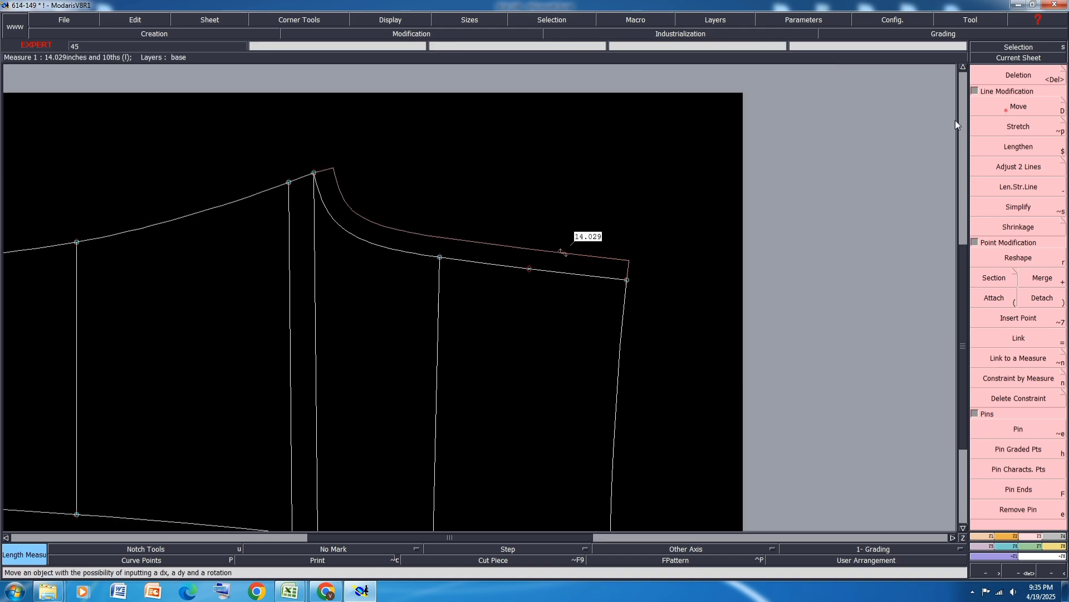
pyautogui.press('d')
pyautogui.click(326, 167)
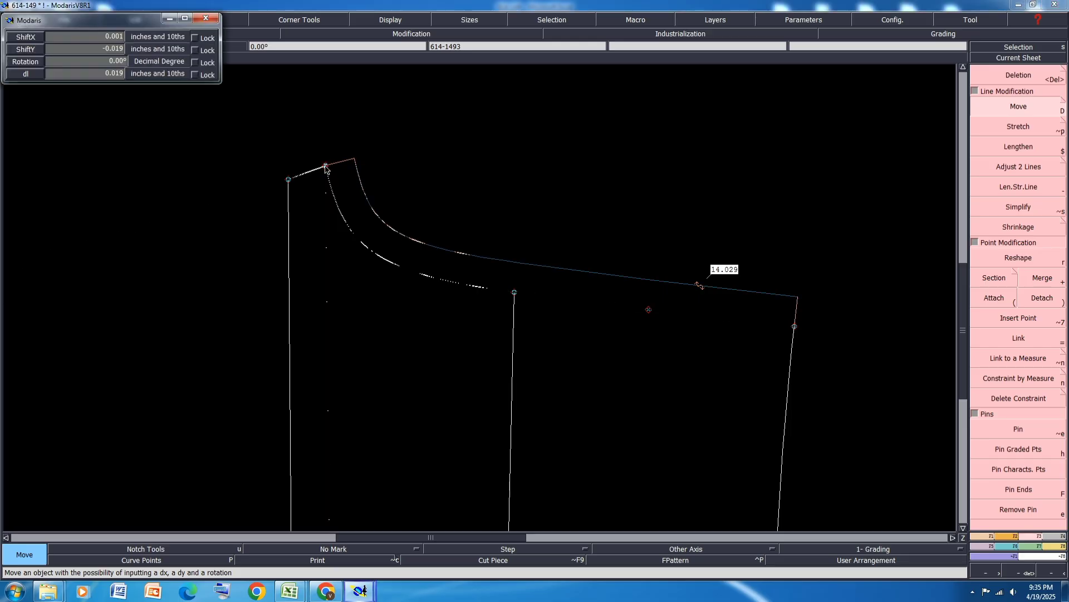
pyautogui.press('Tab')
pyautogui.press('BackSpace')
pyautogui.write('-.030')
pyautogui.press('Return')
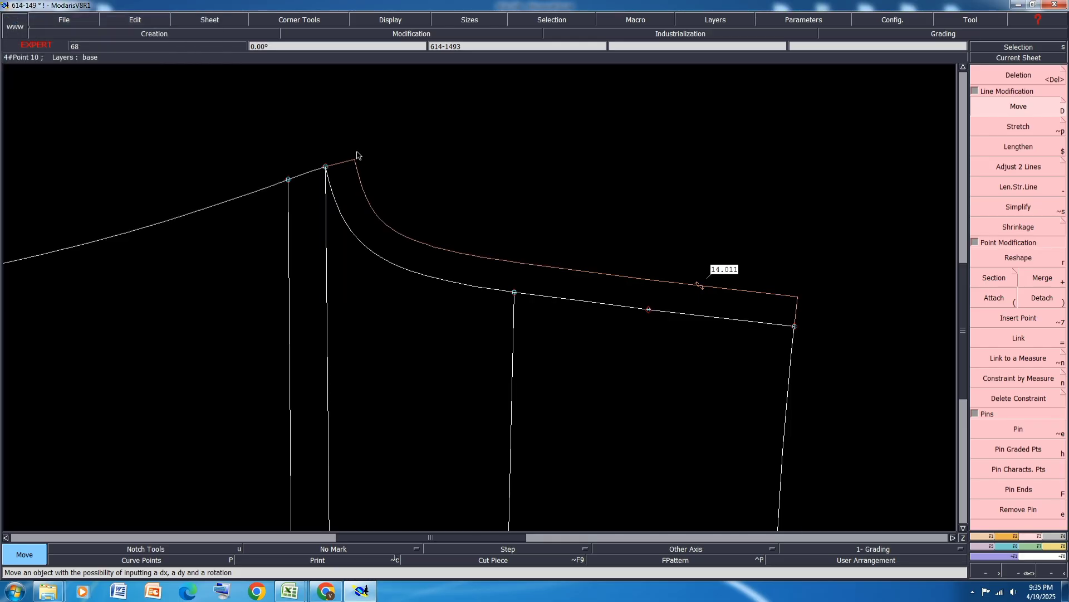
# Show the curve handles and smooth the inseam curve of 614-1493 just below the crotch by adjusting its handle.
pyautogui.scroll(-1, 357, 152)
pyautogui.scroll(1, 196, 185)
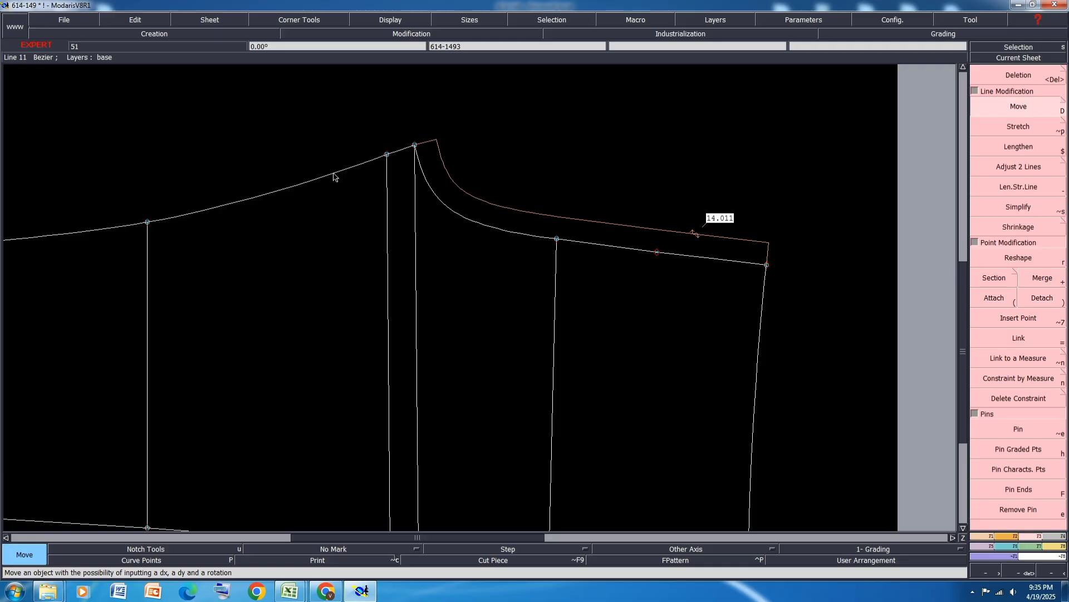
pyautogui.hotkey('shift', 'h')
pyautogui.scroll(1, 255, 215)
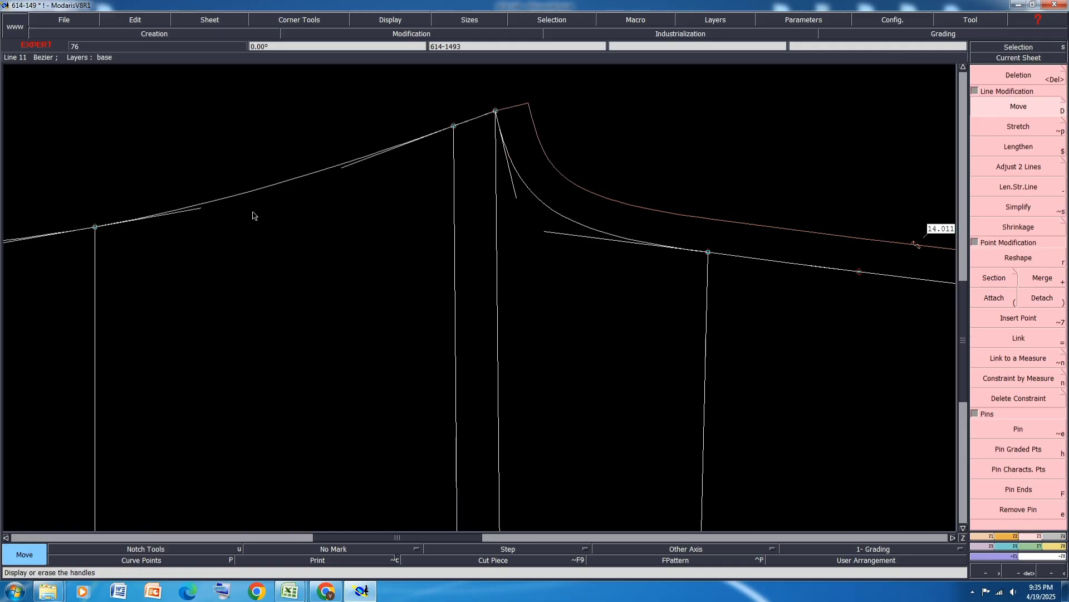
pyautogui.press('r')
pyautogui.moveTo(342, 170); pyautogui.dragTo(336, 171)
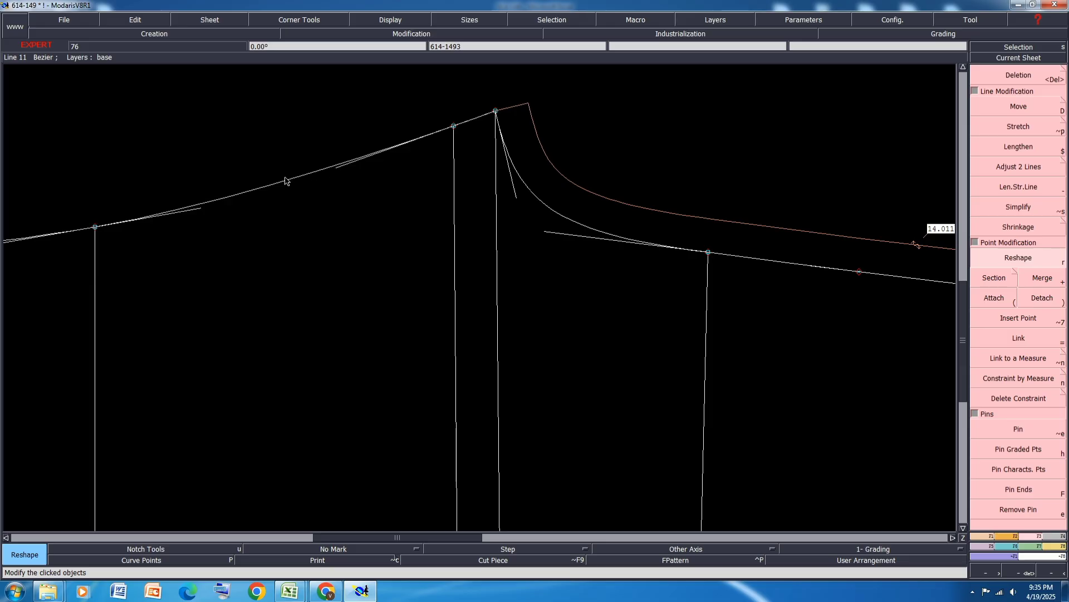
# With the plot of modified objects kept, move the selected hip-to-waist crotch-seam points of 614-1493 by 0.020 inches in X and 0 in Y.
pyautogui.scroll(-2, 220, 193)
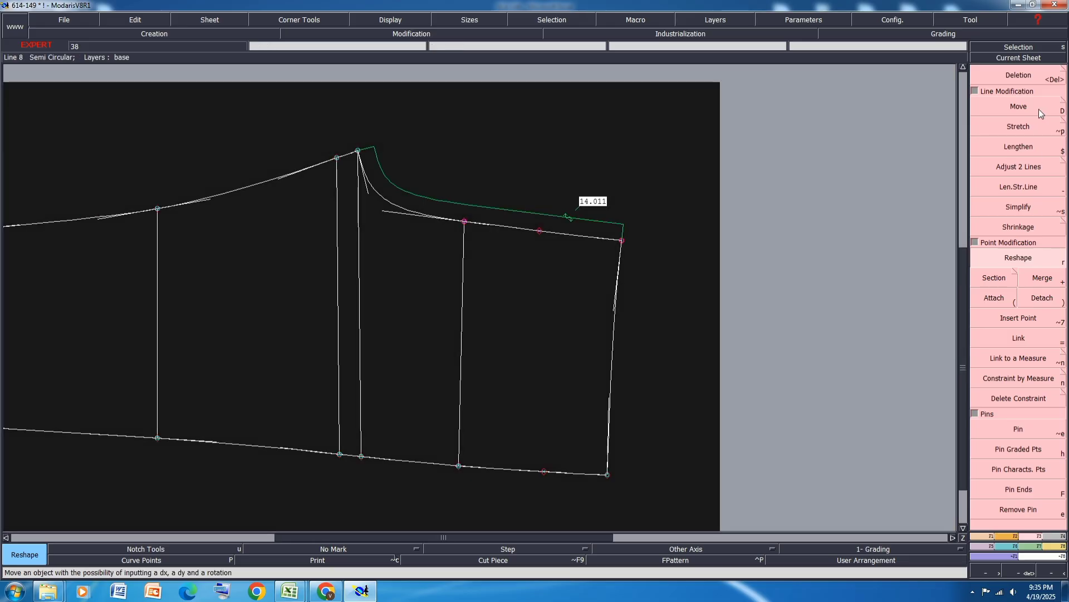
pyautogui.click(1038, 107)
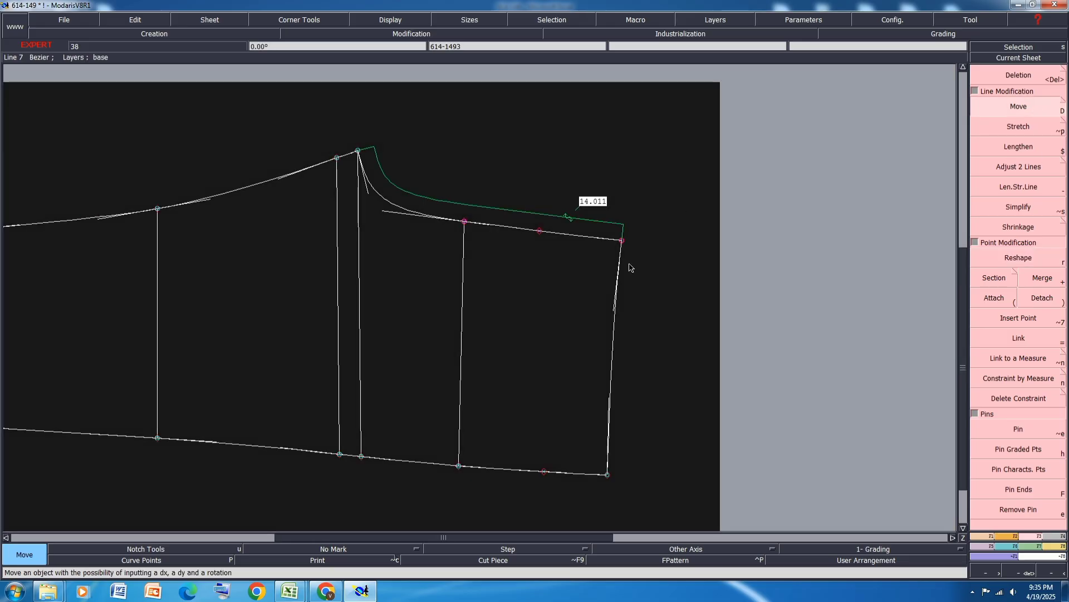
pyautogui.click(278, 560)
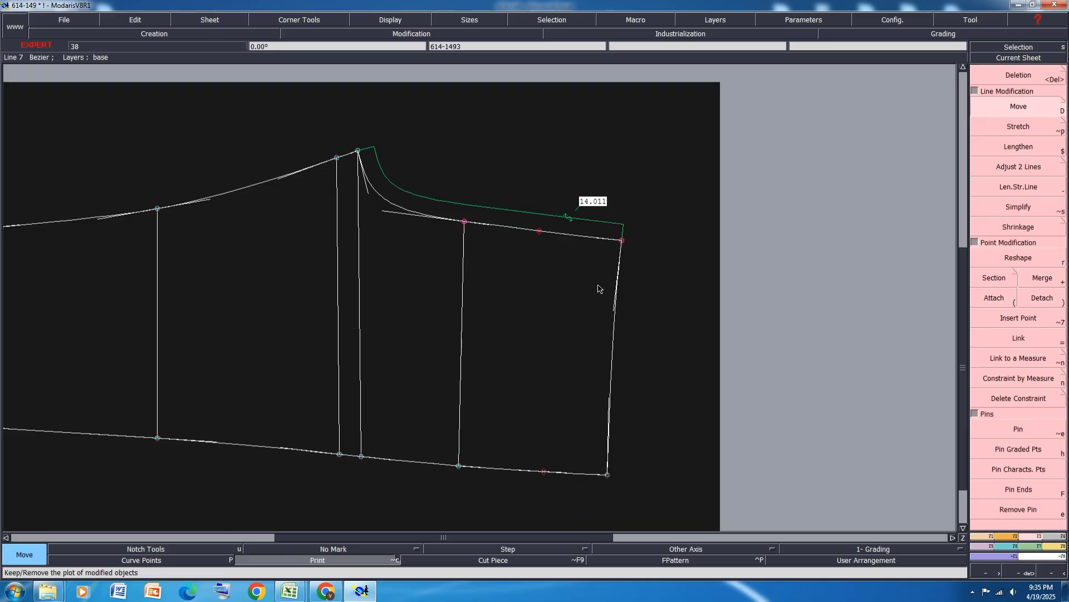
pyautogui.click(623, 241)
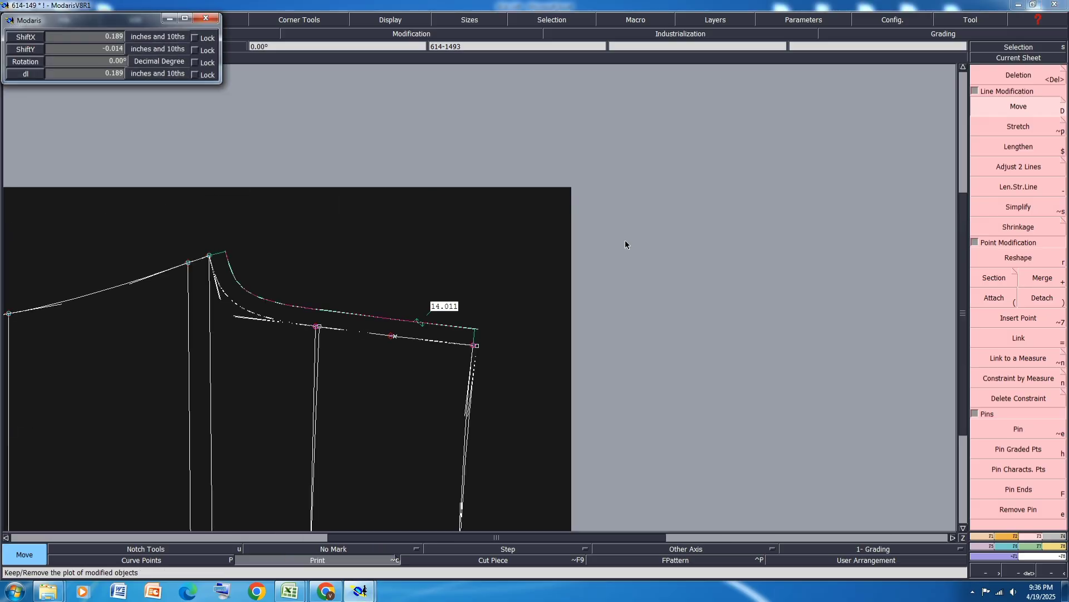
pyautogui.write('.020')
pyautogui.press('Tab')
pyautogui.write('0')
pyautogui.press('Return')
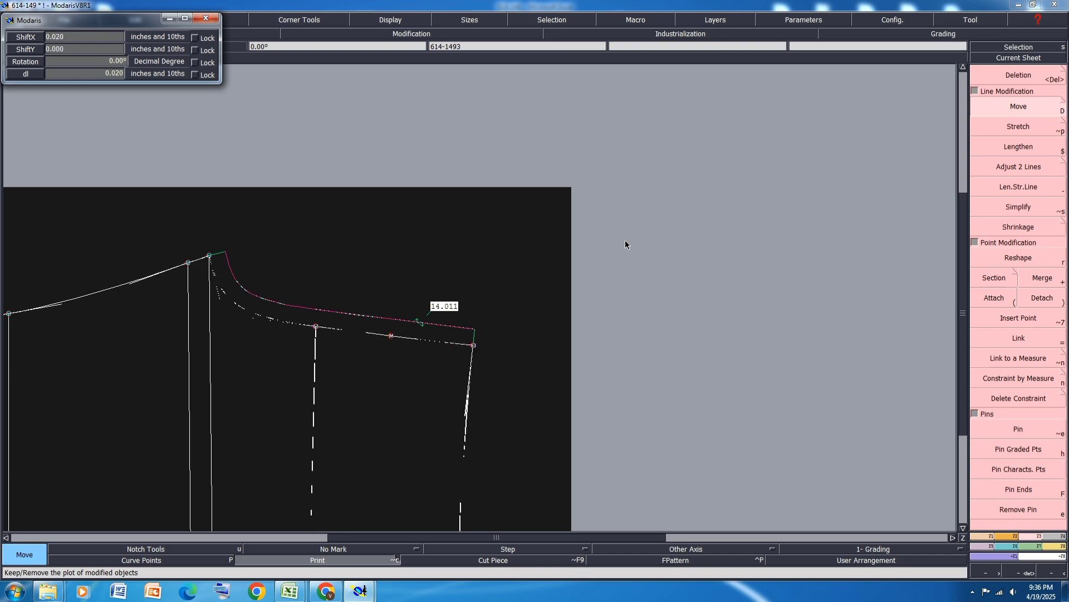
pyautogui.click(532, 267)
pyautogui.press('Home')
pyautogui.scroll(3, 479, 425)
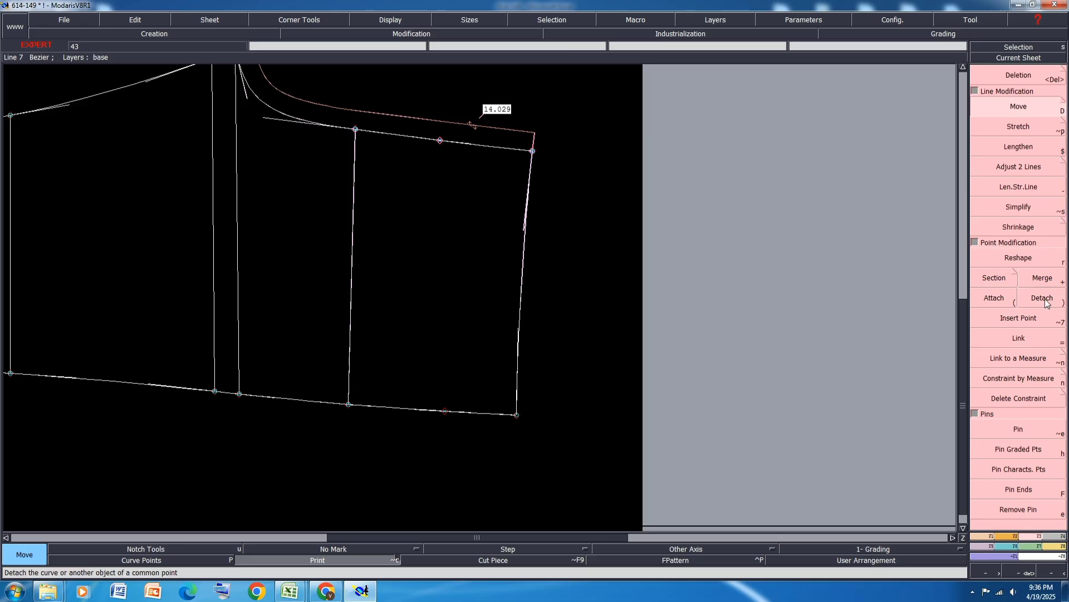
# Reshape the waistline curve of 614-1493 near the side seam using its handle, and clear the plotted trace of the modified objects.
pyautogui.click(1024, 258)
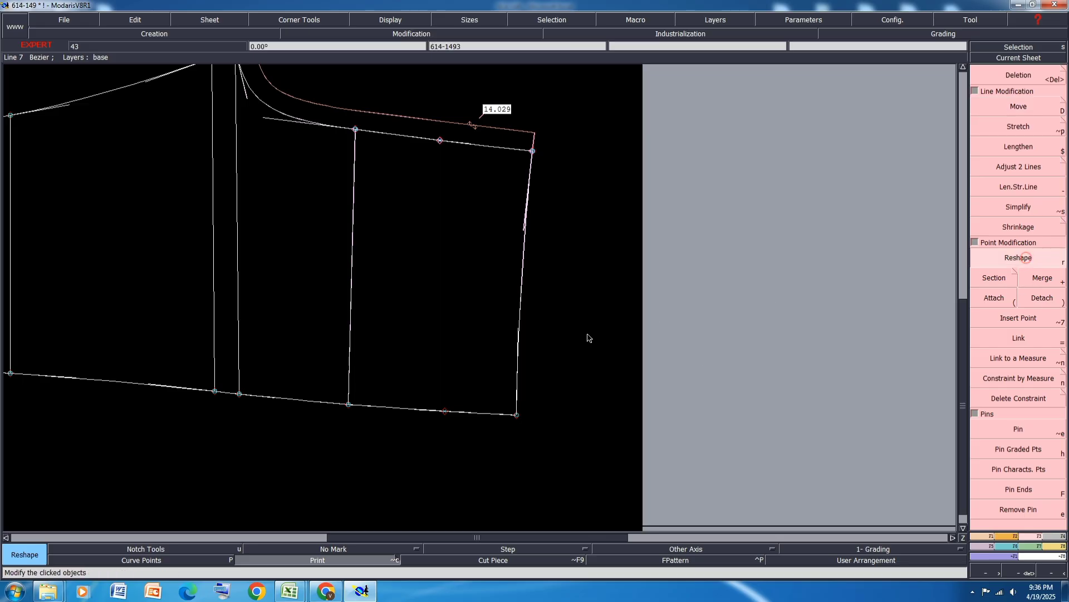
pyautogui.click(519, 327)
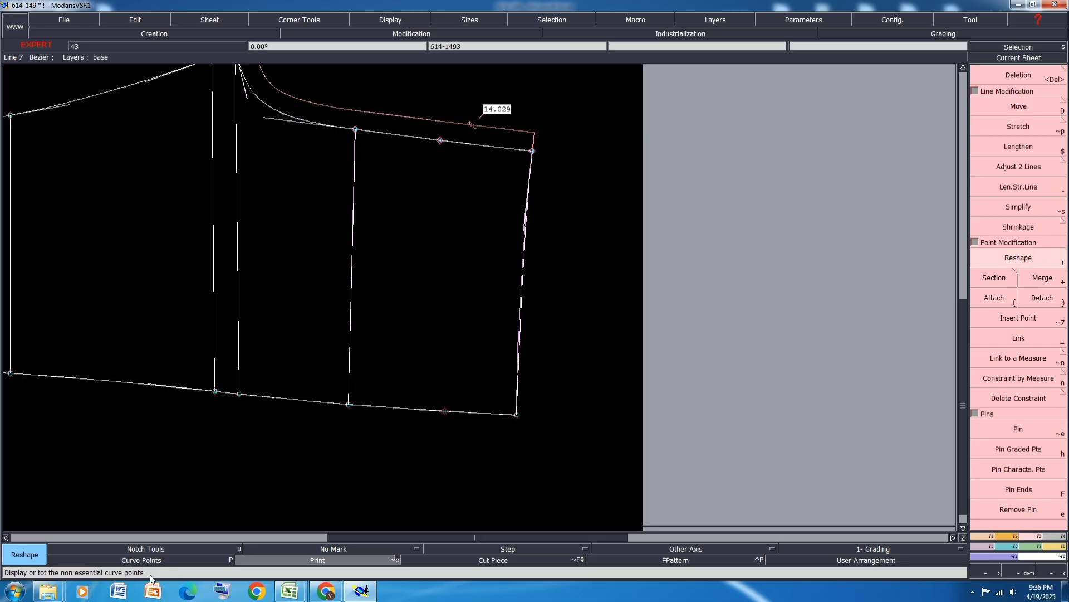
pyautogui.click(273, 559)
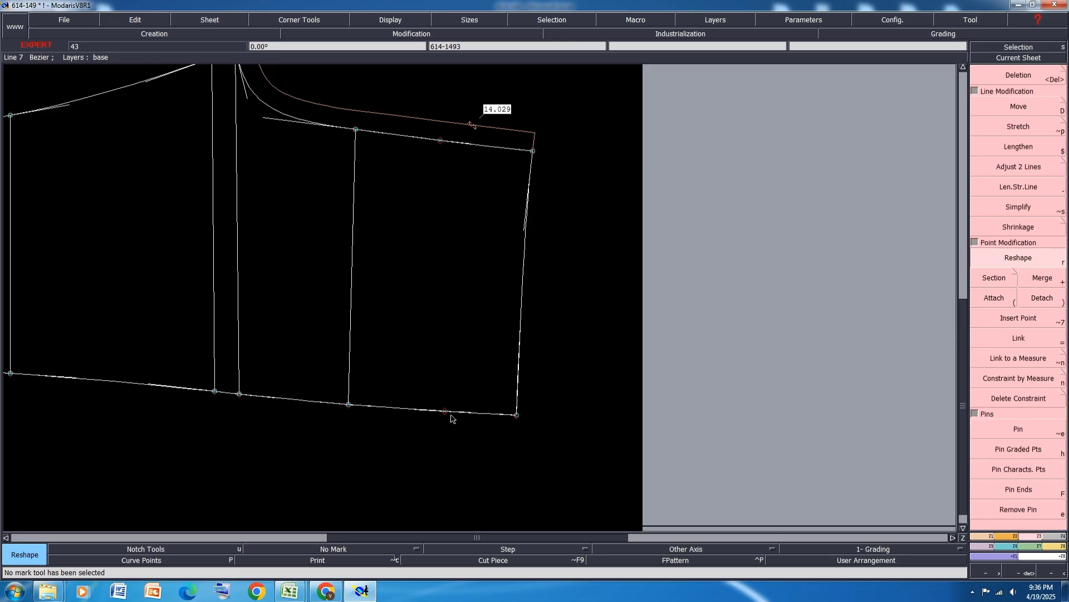
# Reshape the side seam of 614-1493 by slightly shifting the curve point midway between hip and waist.
pyautogui.scroll(1, 449, 415)
pyautogui.scroll(1, 425, 432)
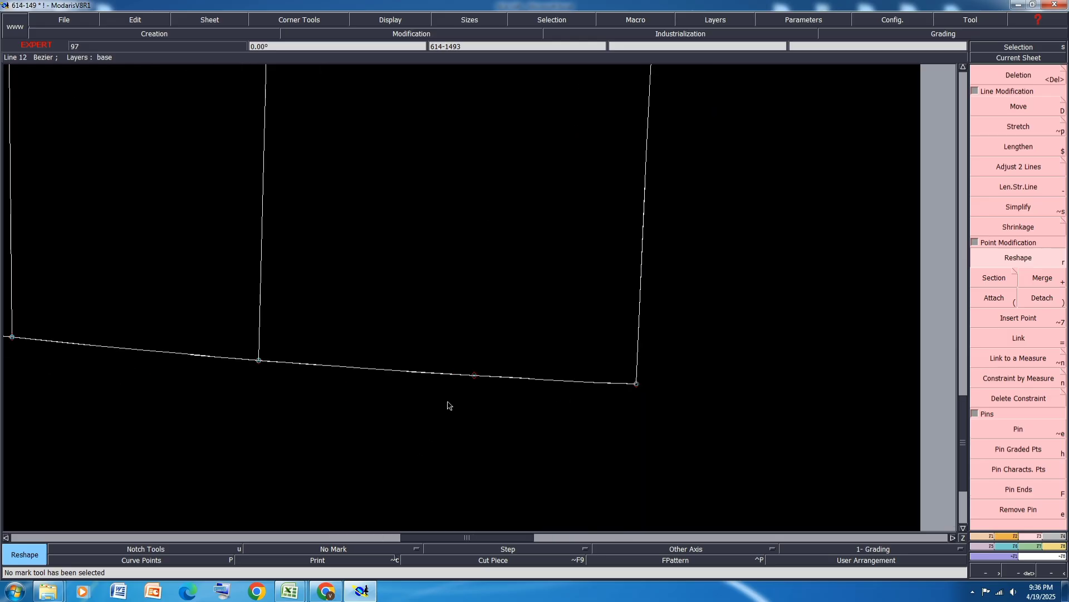
pyautogui.click(474, 375)
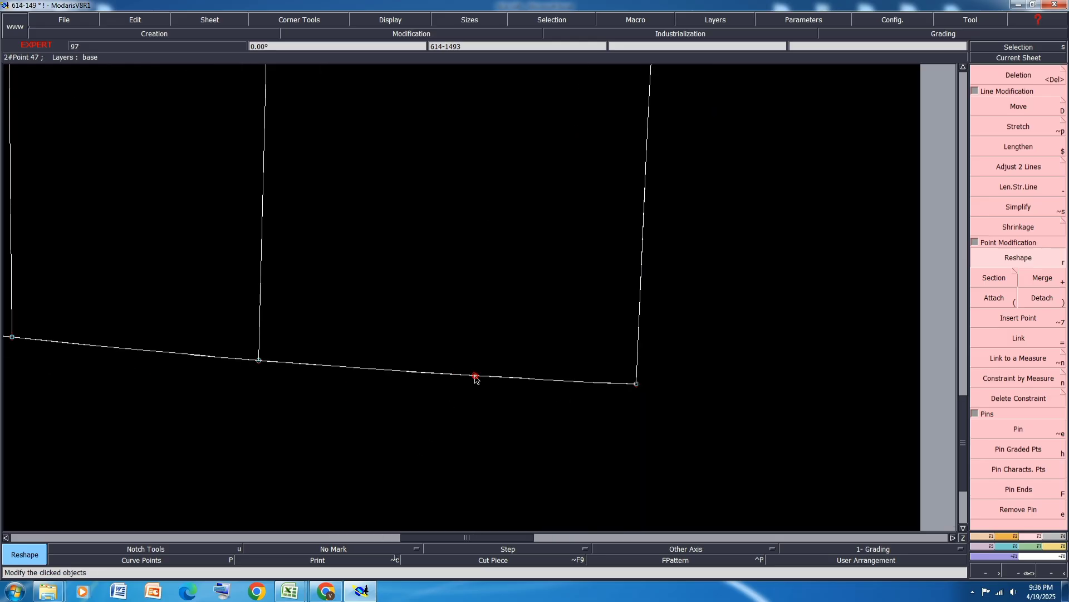
pyautogui.click(475, 377)
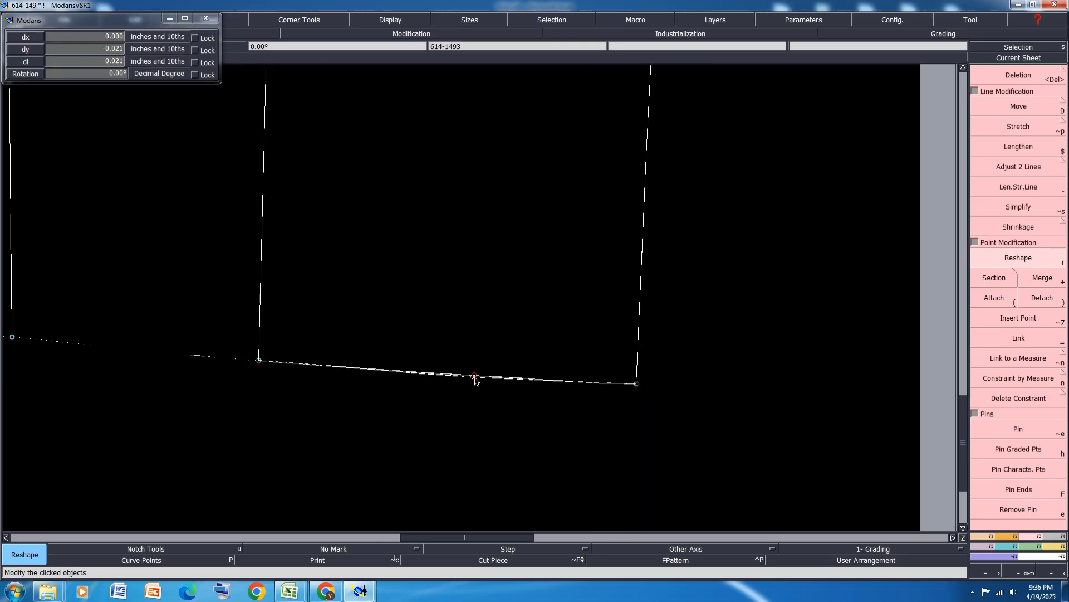
# Adjust the side-seam curve handle of 614-1493 between the hip and the intermediate point to smooth the curve.
pyautogui.click(1022, 259)
pyautogui.scroll(1, 539, 389)
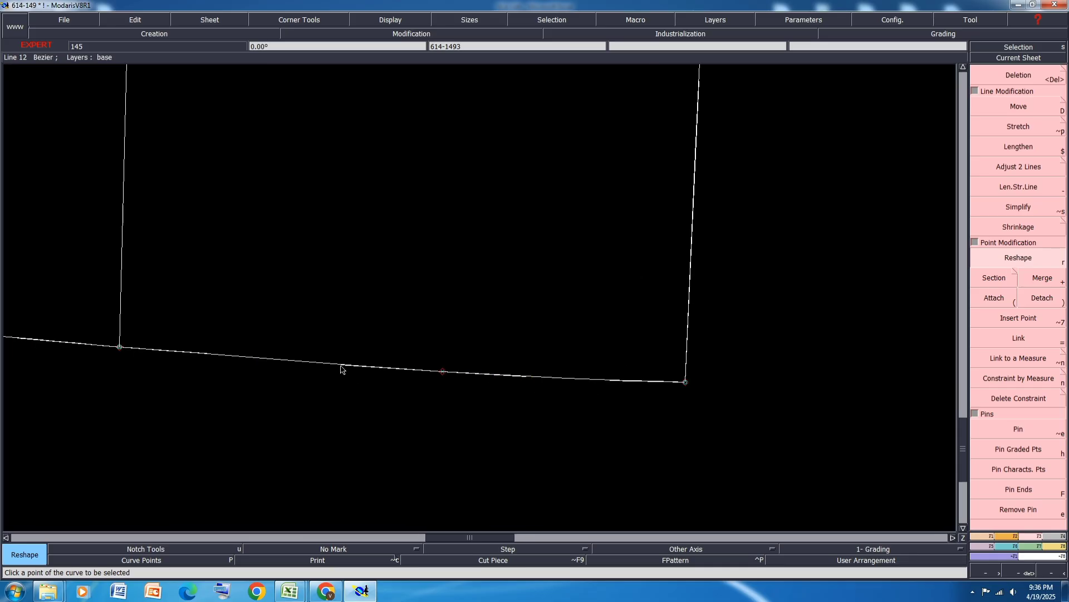
pyautogui.scroll(-1, 326, 343)
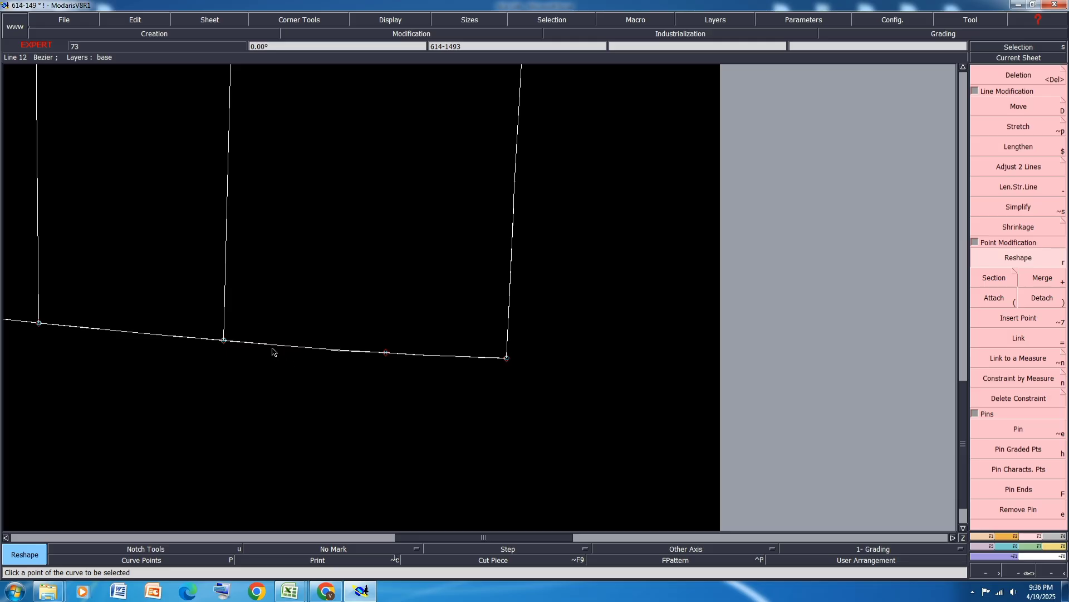
pyautogui.scroll(1, 273, 352)
pyautogui.click(363, 352)
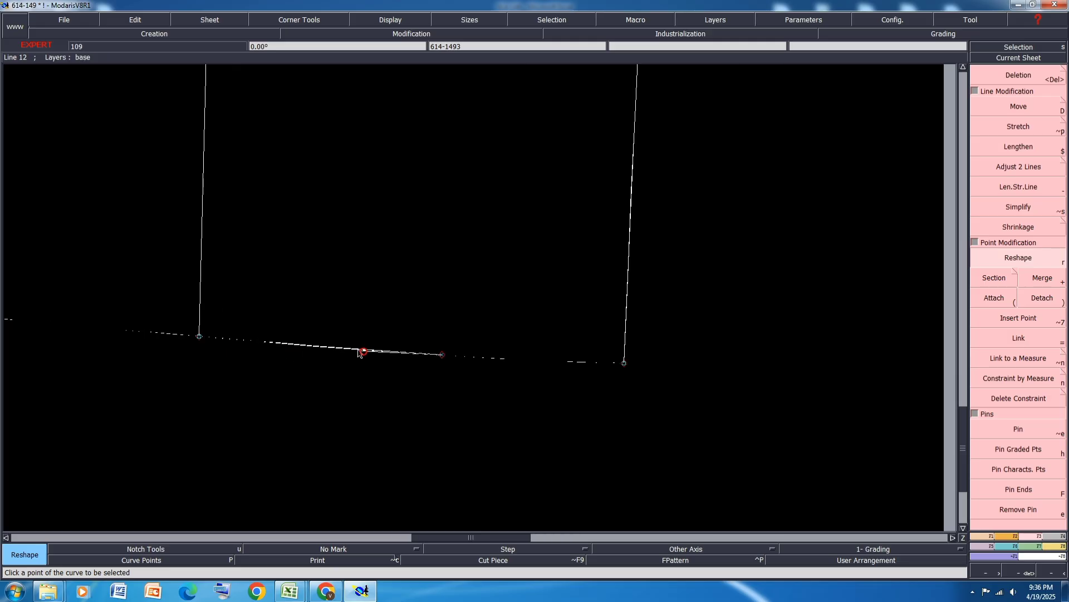
pyautogui.click(358, 351)
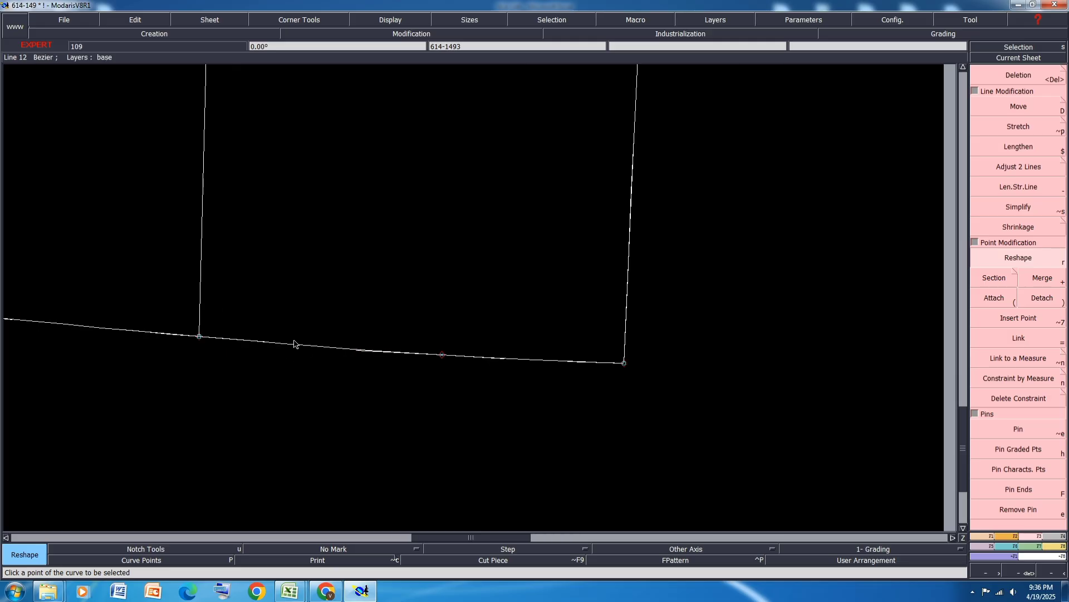
pyautogui.scroll(-1, 294, 342)
pyautogui.scroll(-2, 446, 323)
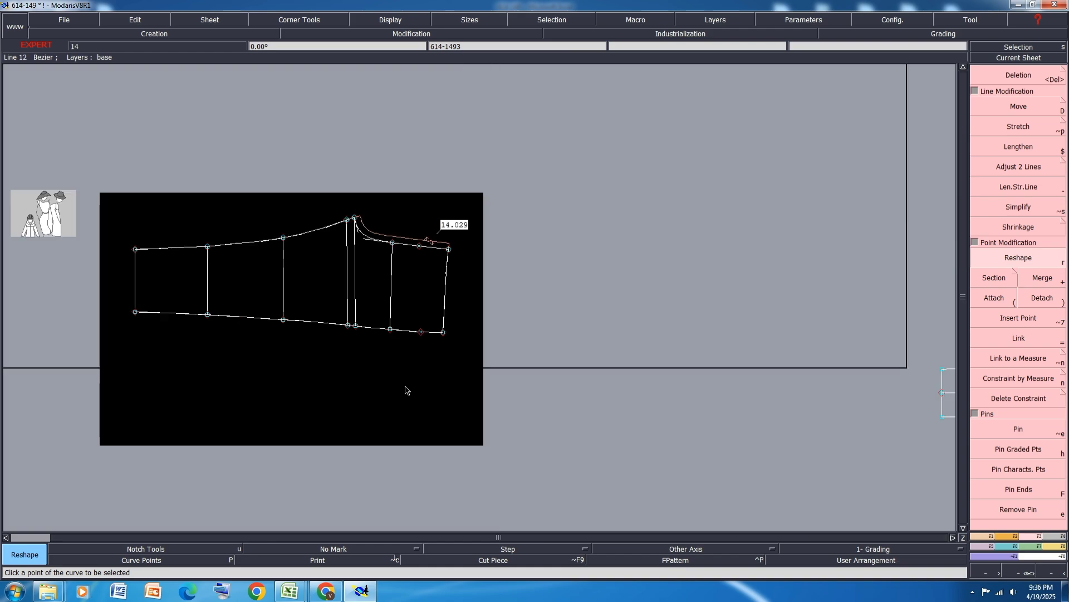
# Arrange the sheets, select the waistline of 614-1492, and move it by 0 in X and 0.020 inches in Y.
pyautogui.press('j')
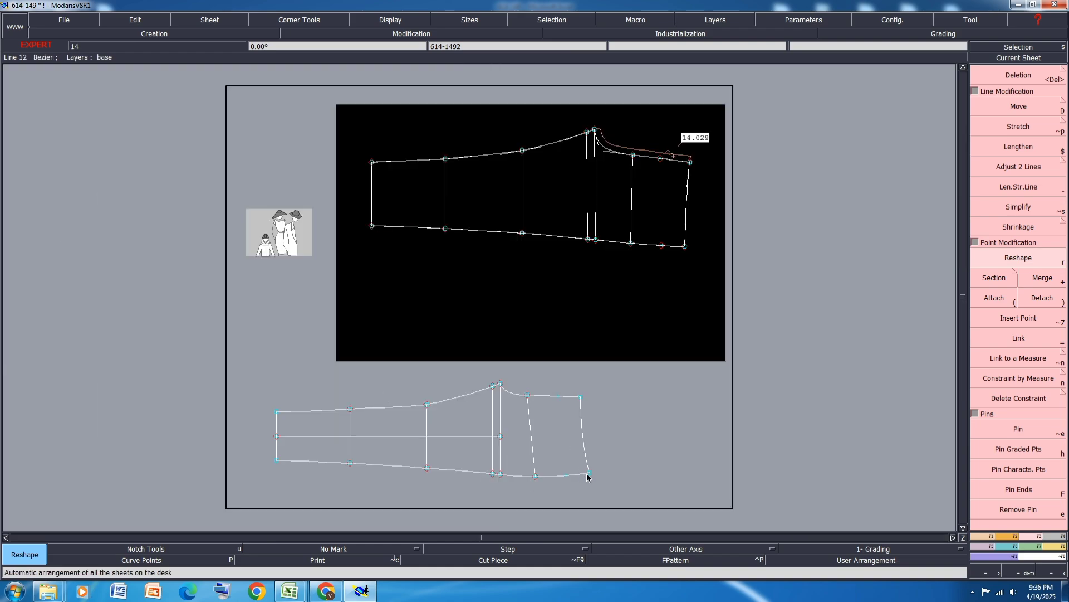
pyautogui.scroll(1, 580, 481)
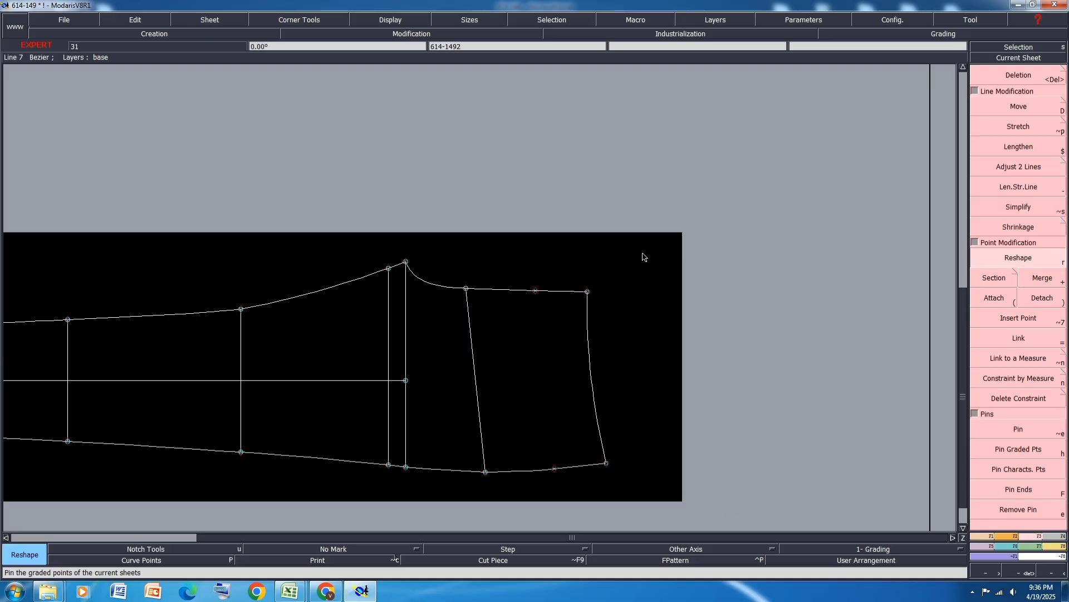
pyautogui.moveTo(647, 252); pyautogui.dragTo(578, 475)
pyautogui.click(1011, 107)
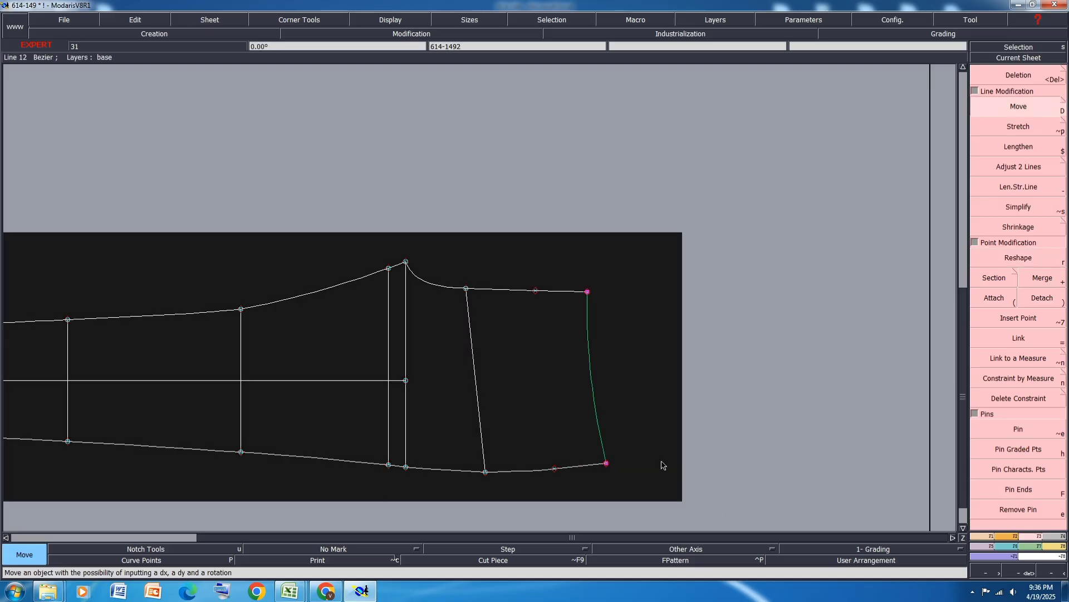
pyautogui.click(606, 462)
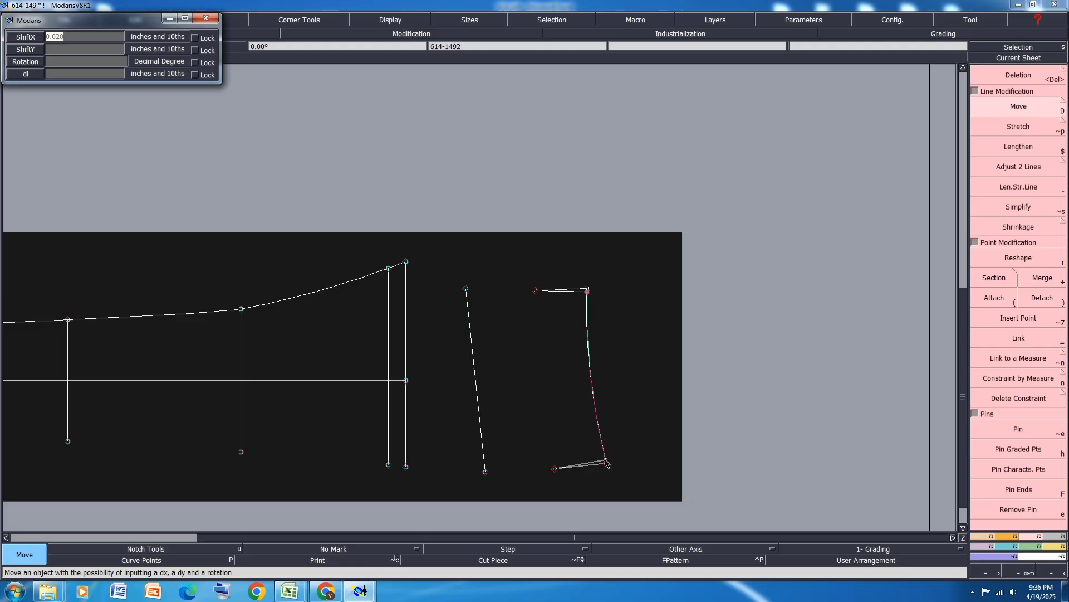
pyautogui.write('0')
pyautogui.press('Return')
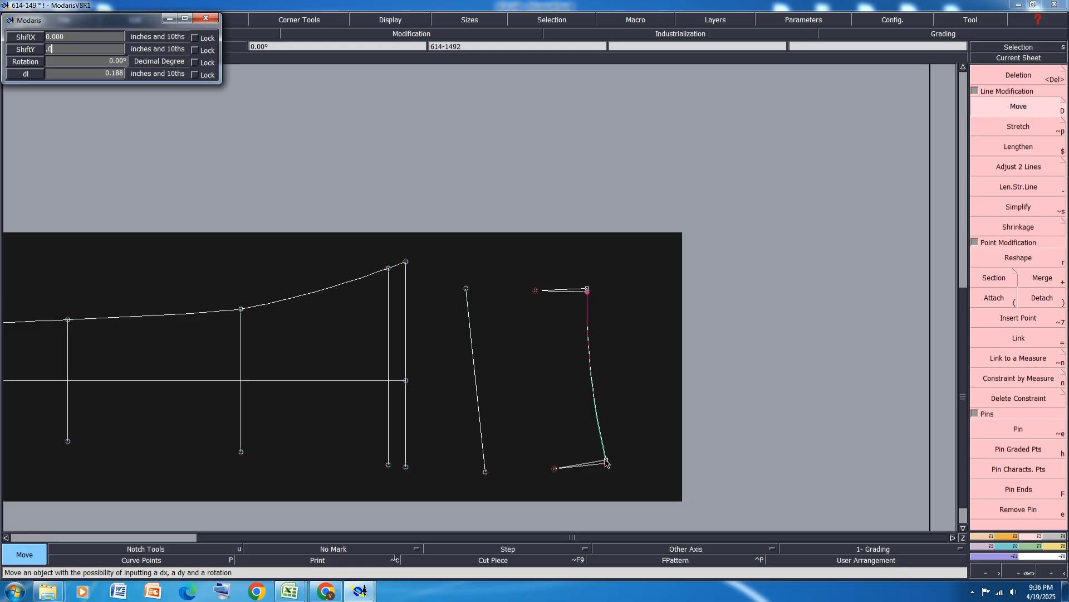
pyautogui.write('.020')
pyautogui.press('Return')
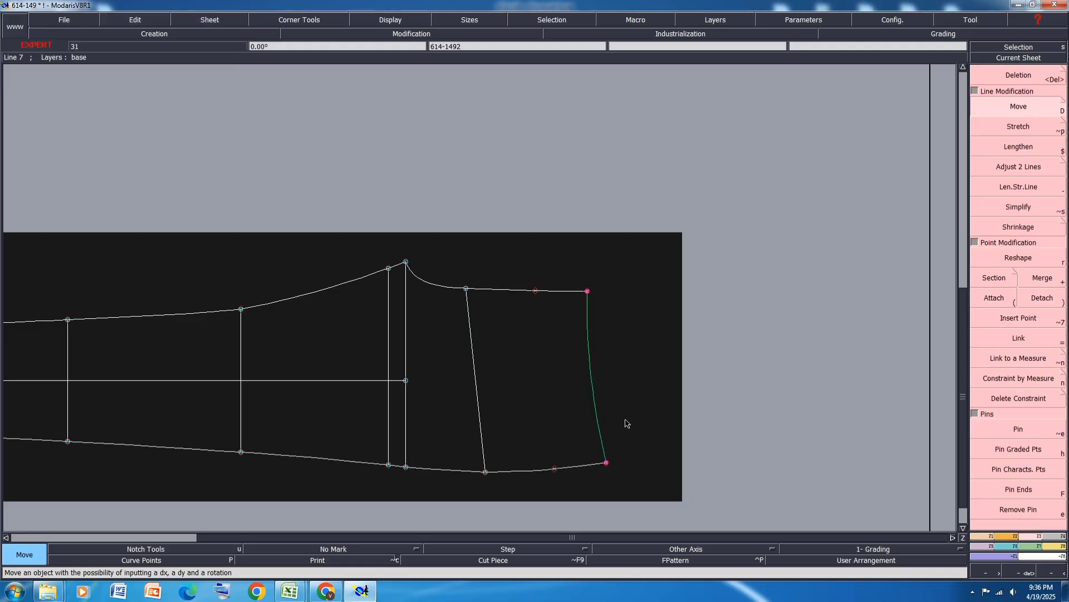
# Marry 614-1492 onto 614-1493 at their side-seam waist corners.
pyautogui.press('m')
pyautogui.click(607, 463)
pyautogui.scroll(-2, 486, 474)
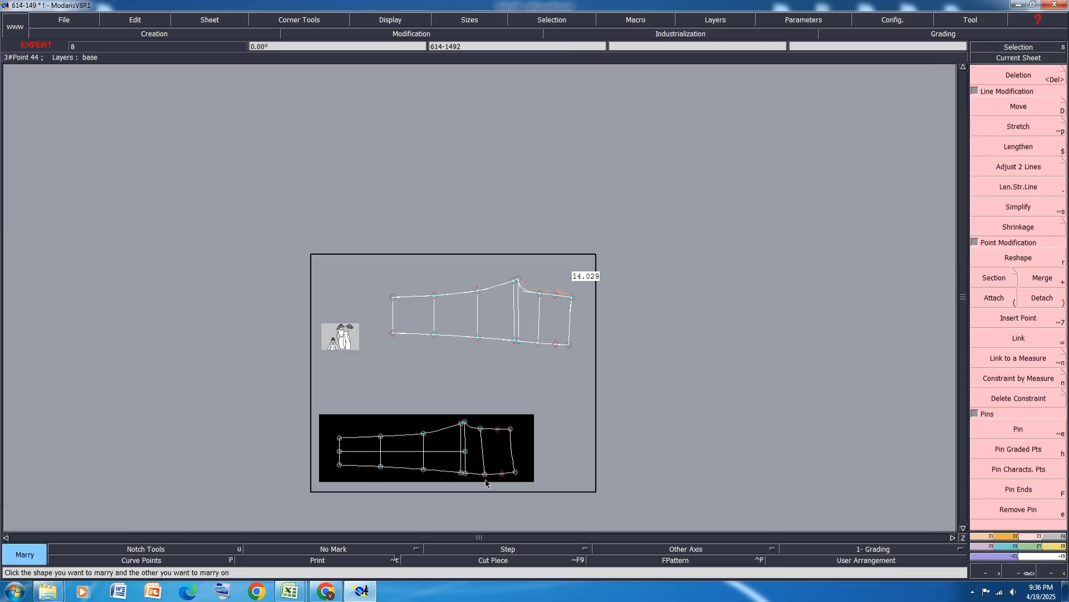
pyautogui.scroll(1, 567, 335)
pyautogui.click(567, 354)
pyautogui.scroll(2, 560, 368)
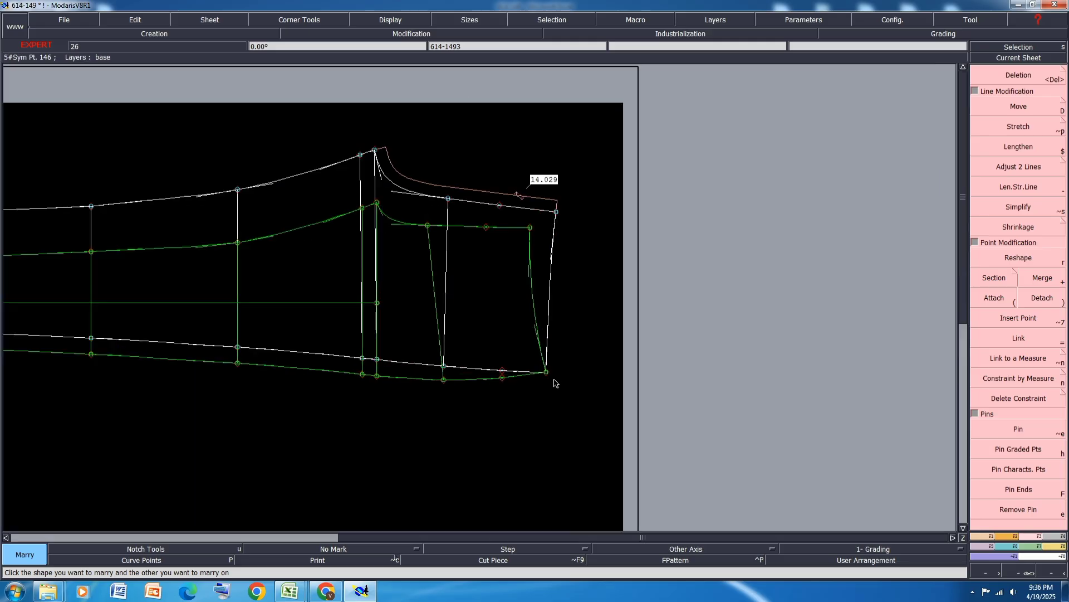
# Mirror the married 614-1492 and position its side-seam waist corner on the matching corner of 614-1493.
pyautogui.press('j')
pyautogui.click(545, 371)
pyautogui.press('x')
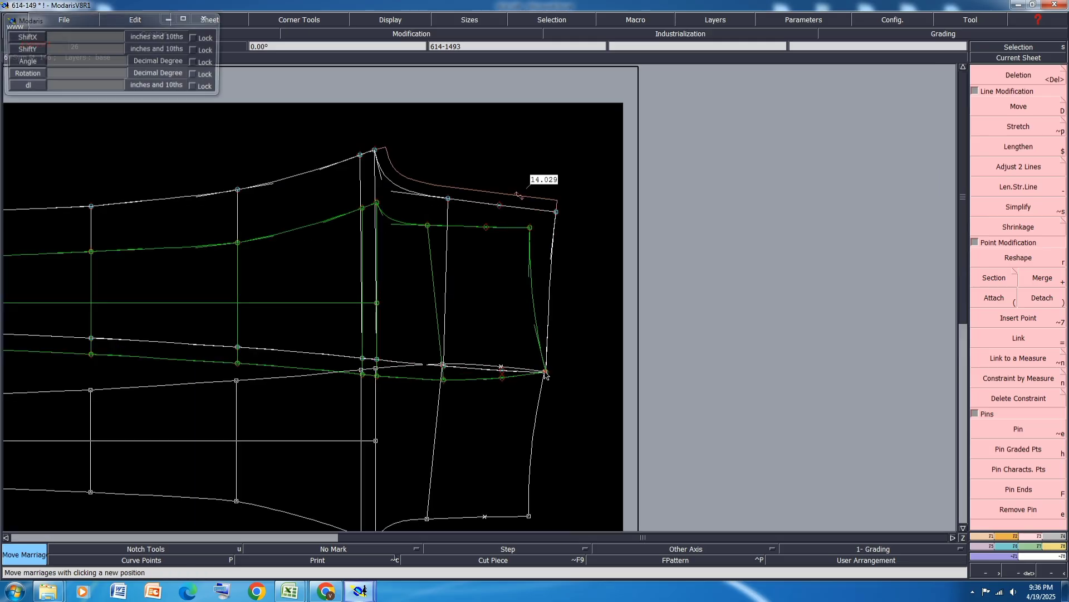
pyautogui.click(546, 371)
pyautogui.scroll(1, 549, 368)
pyautogui.scroll(2, 479, 372)
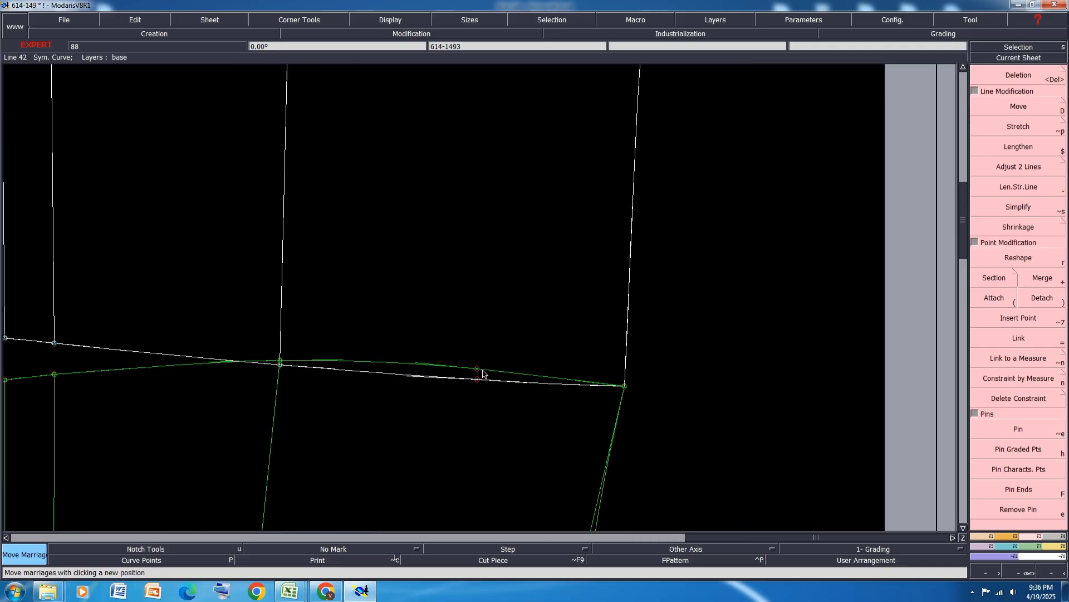
# Pivot the married 614-1492 until its side seam meets that of 614-1493, and check the waistline flow across the seam.
pyautogui.press('p')
pyautogui.click(480, 371)
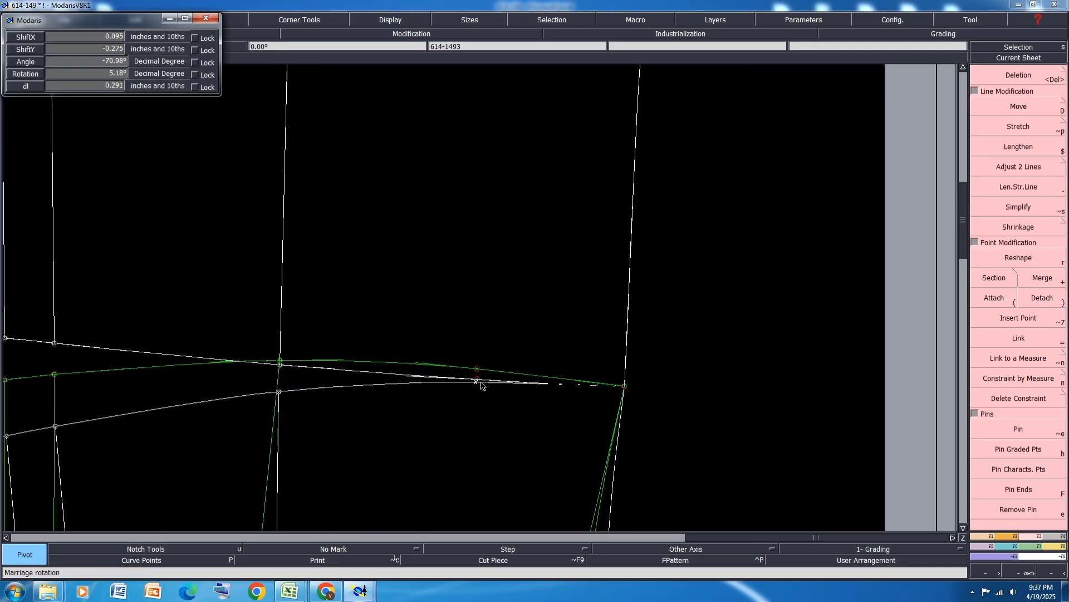
pyautogui.click(479, 381)
pyautogui.scroll(-1, 439, 323)
pyautogui.scroll(-1, 439, 323)
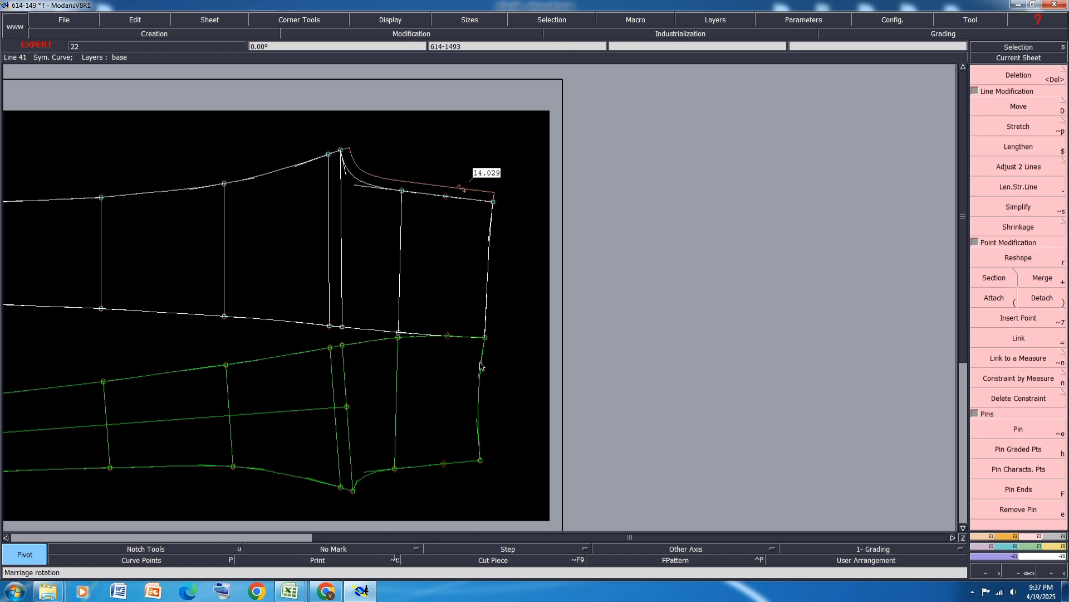
# Divorce 614-1492 from 614-1493 and rearrange the sheets on the desk.
pyautogui.press('d')
pyautogui.click(464, 339)
pyautogui.press('j')
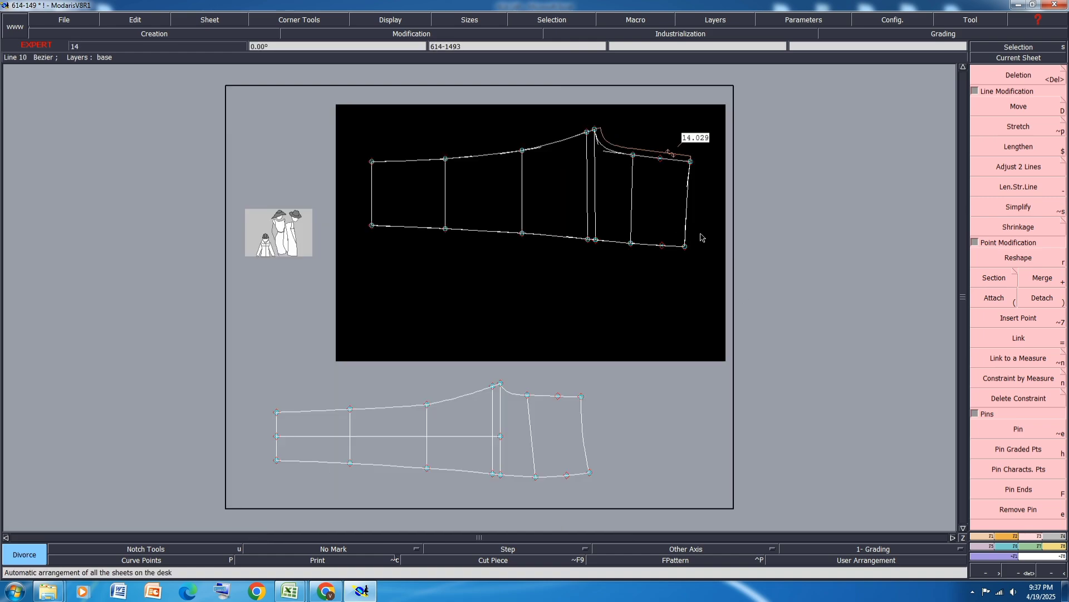
# Move the hip-to-waist side-seam points of 614-1493 by -0.100 inches in X with 0 shift in Y.
pyautogui.scroll(1, 702, 238)
pyautogui.press('d')
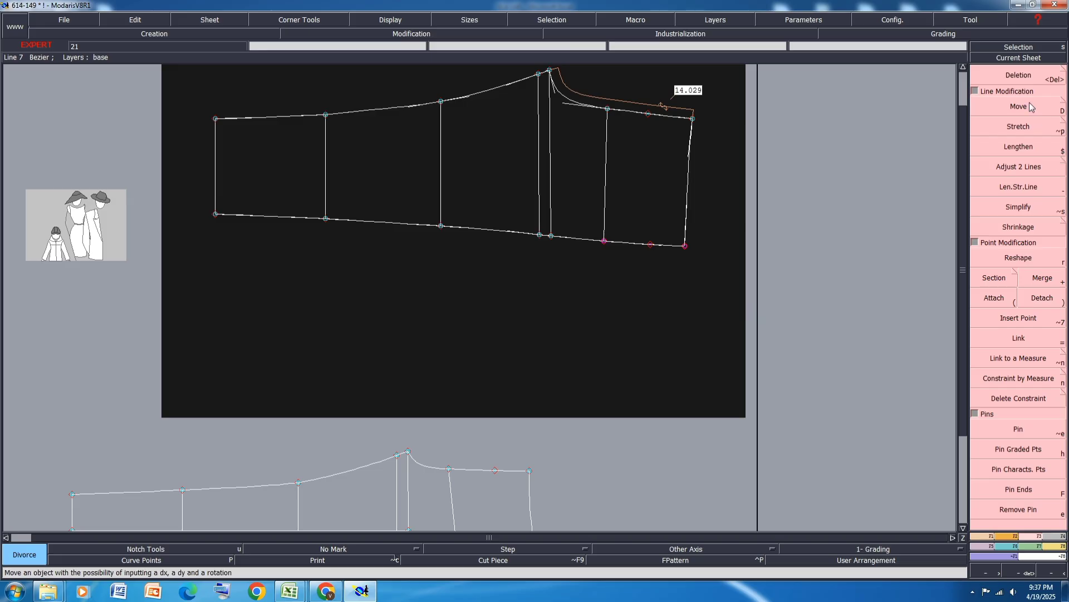
pyautogui.click(685, 247)
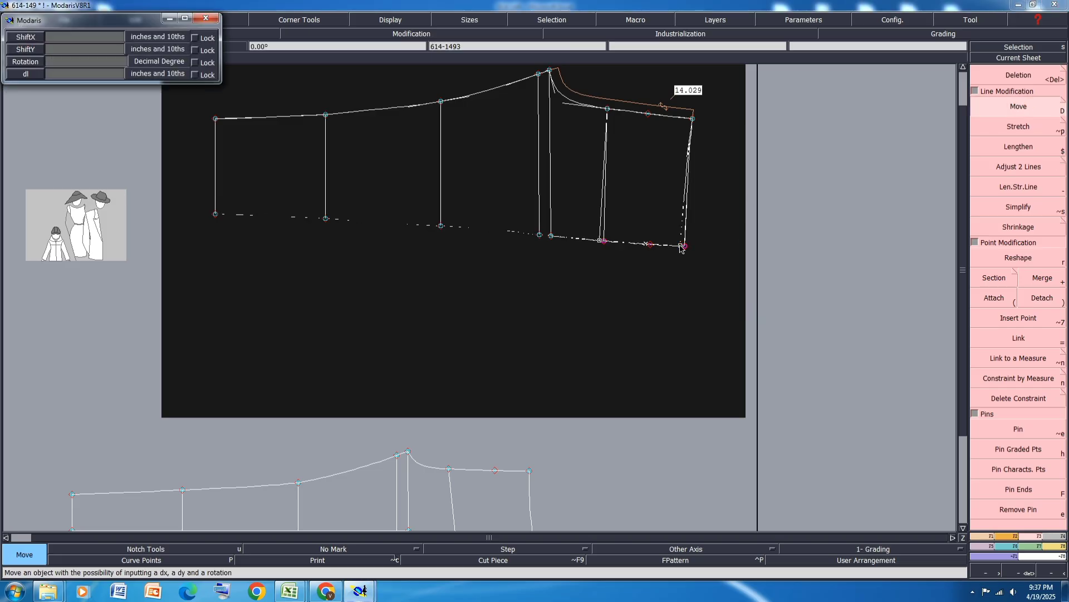
pyautogui.write('-0.1')
pyautogui.press('Return')
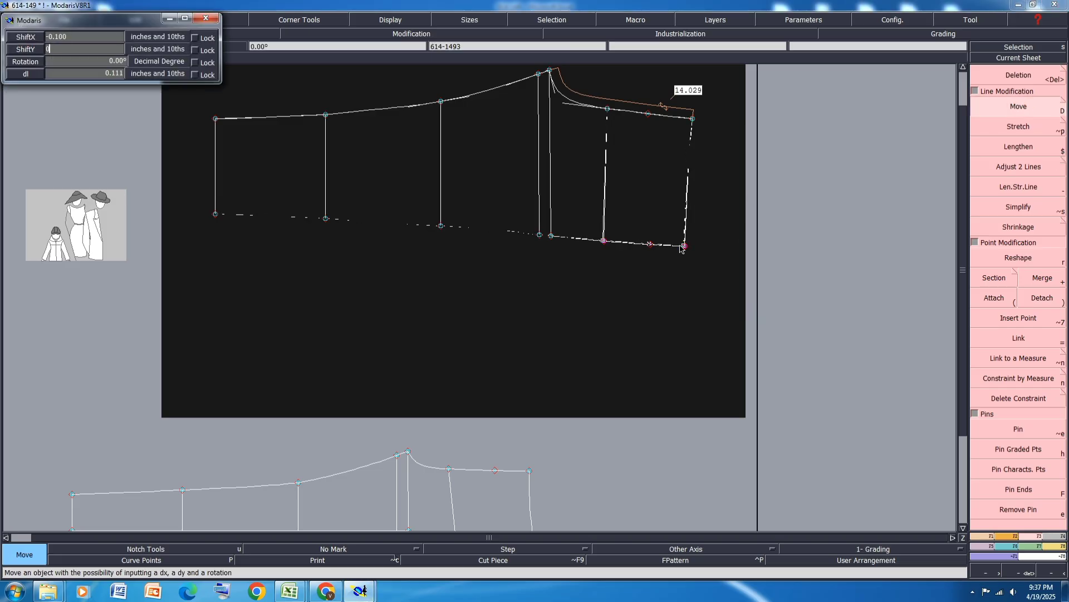
# Move the hip-to-waist side-seam points of 614-1492 by -0.100 inches in X and 0 in Y.
pyautogui.scroll(-1, 603, 189)
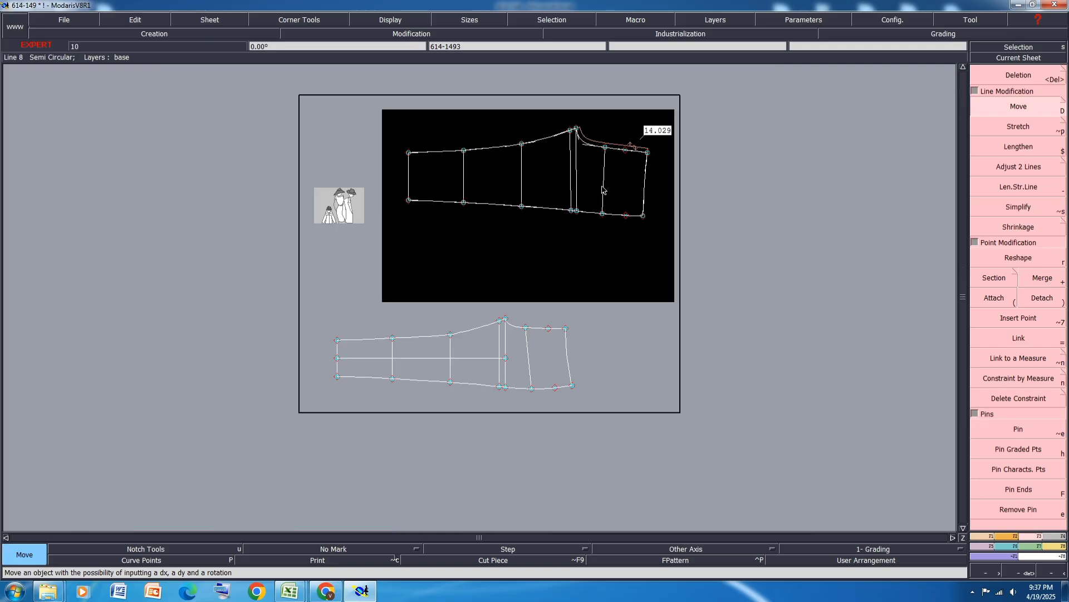
pyautogui.click(566, 396)
pyautogui.scroll(1, 566, 396)
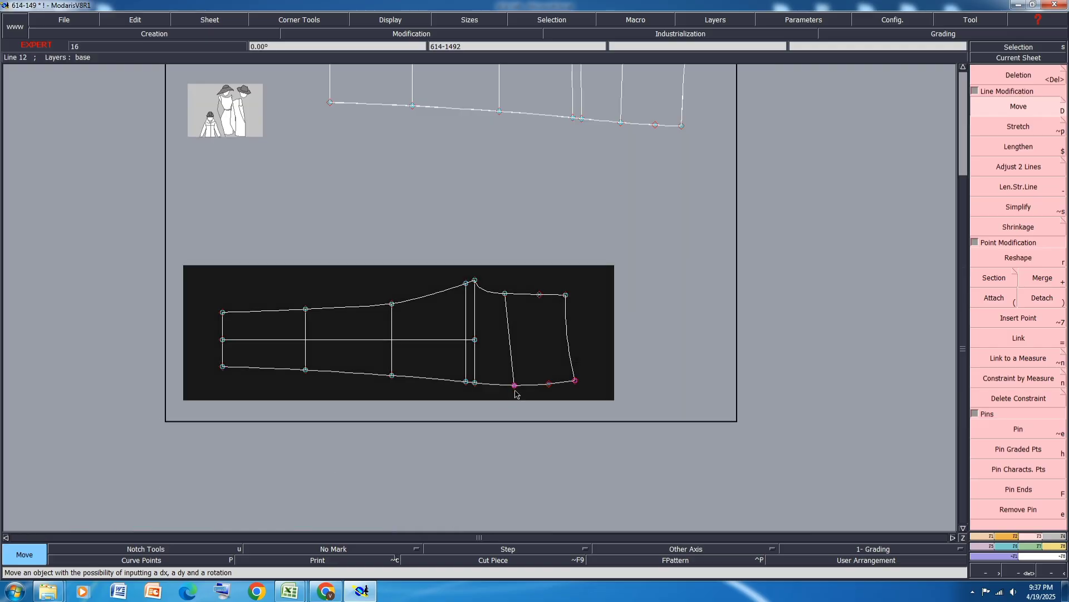
pyautogui.click(515, 386)
pyautogui.press('Return')
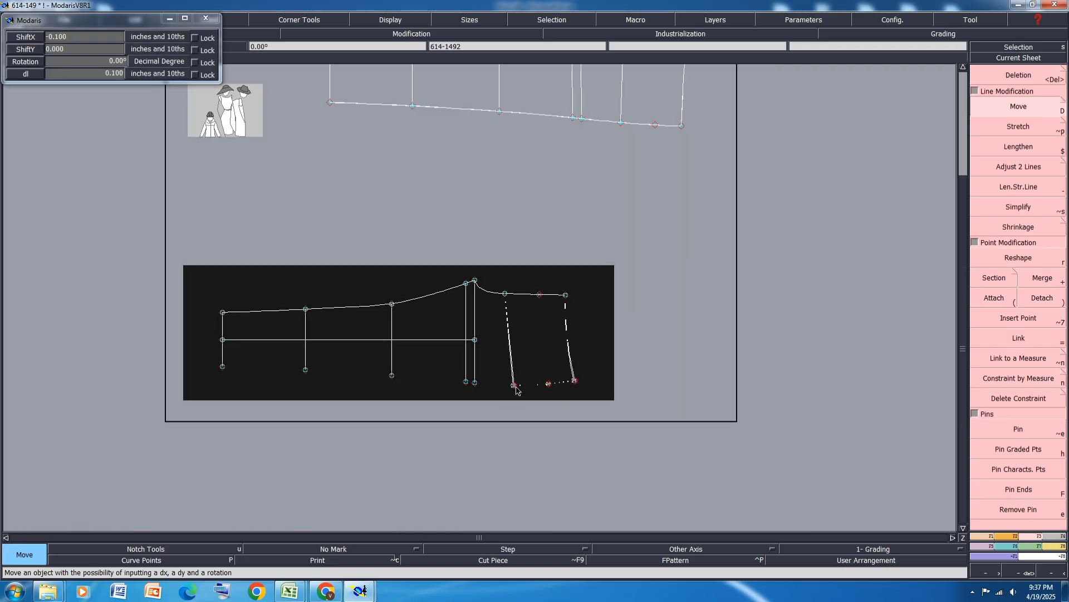
# Display the curve handles and reshape the waistline of 614-1492 into a smooth curve using both handles.
pyautogui.scroll(1, 575, 303)
pyautogui.scroll(2, 593, 367)
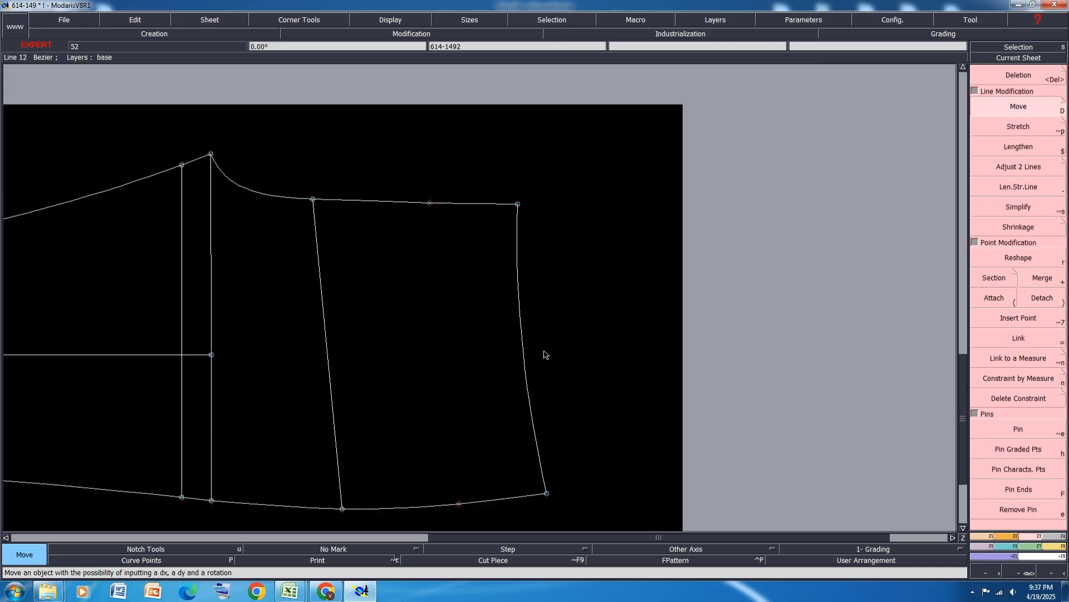
pyautogui.hotkey('shift', 'h')
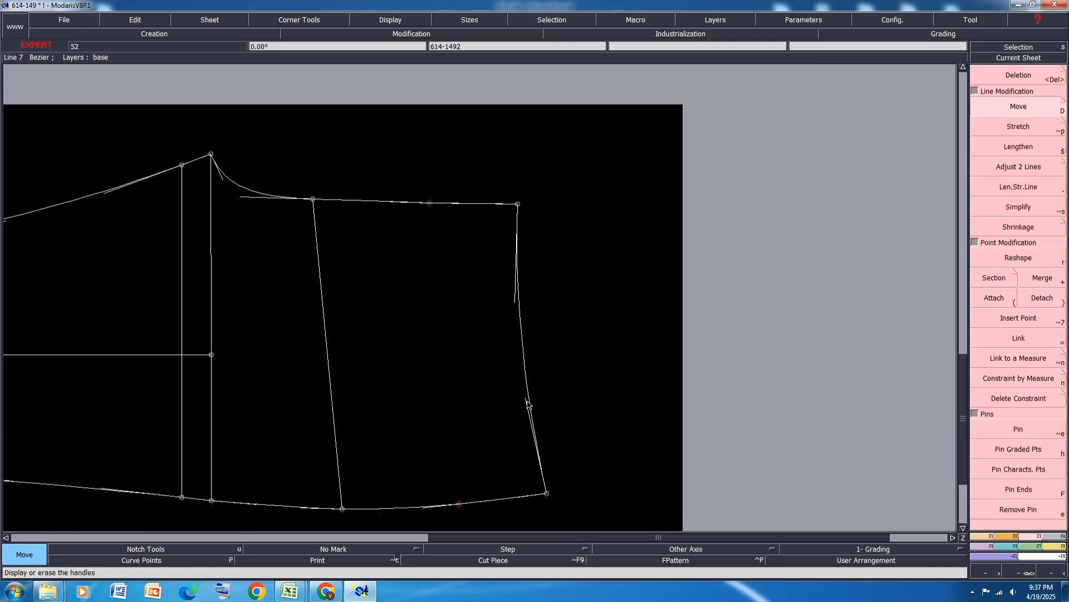
pyautogui.press('r')
pyautogui.click(526, 399)
pyautogui.click(527, 392)
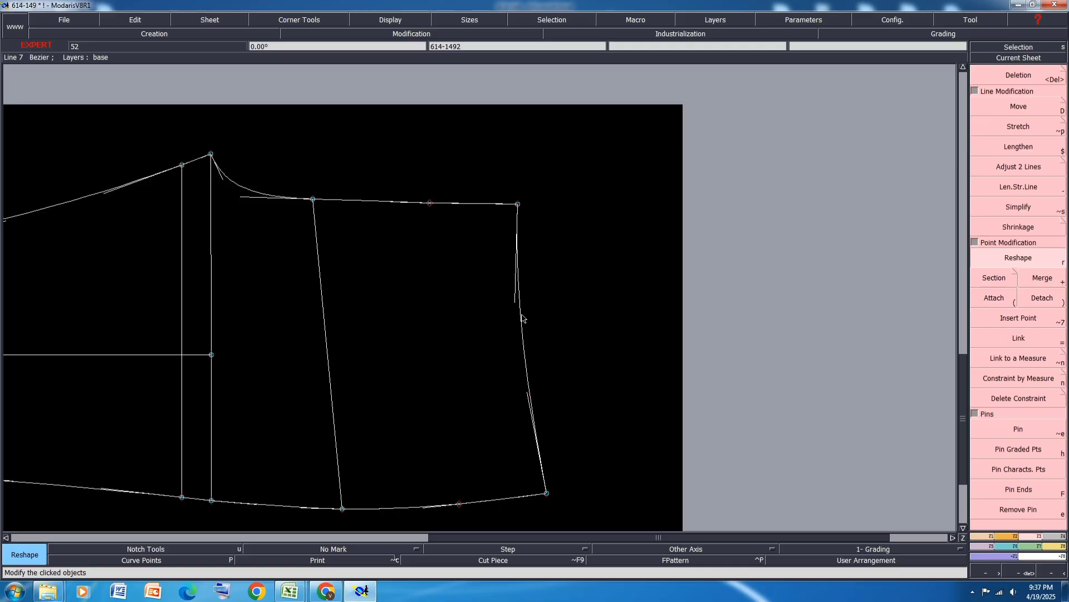
pyautogui.click(515, 302)
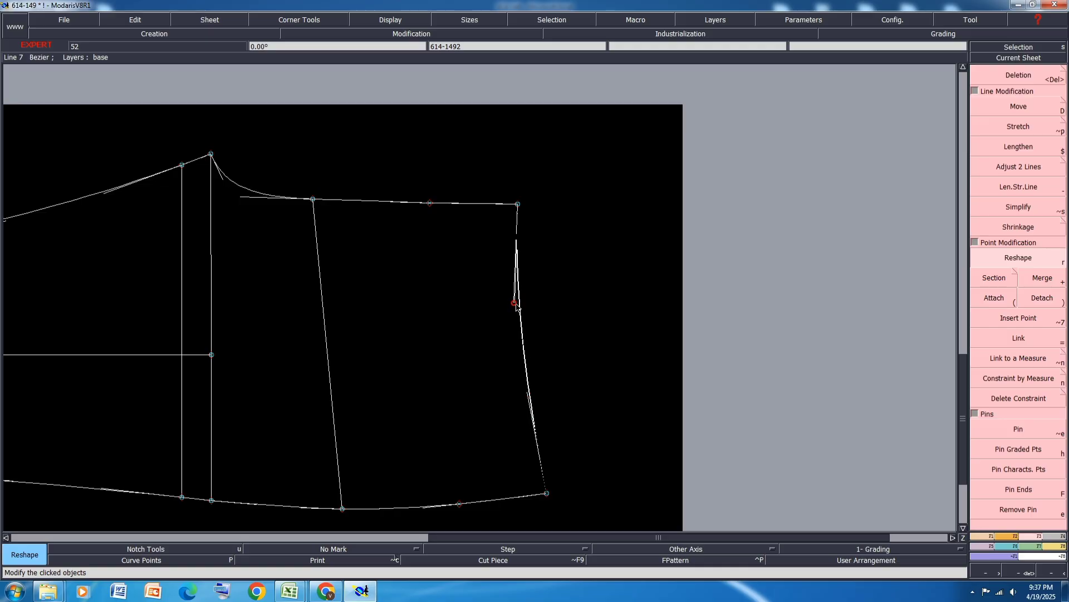
pyautogui.click(514, 303)
# Check the waistline of 614-1493, and marry 614-1492 onto it at the side-seam waist corners.
pyautogui.scroll(-5, 533, 379)
pyautogui.scroll(1, 586, 251)
pyautogui.scroll(5, 586, 254)
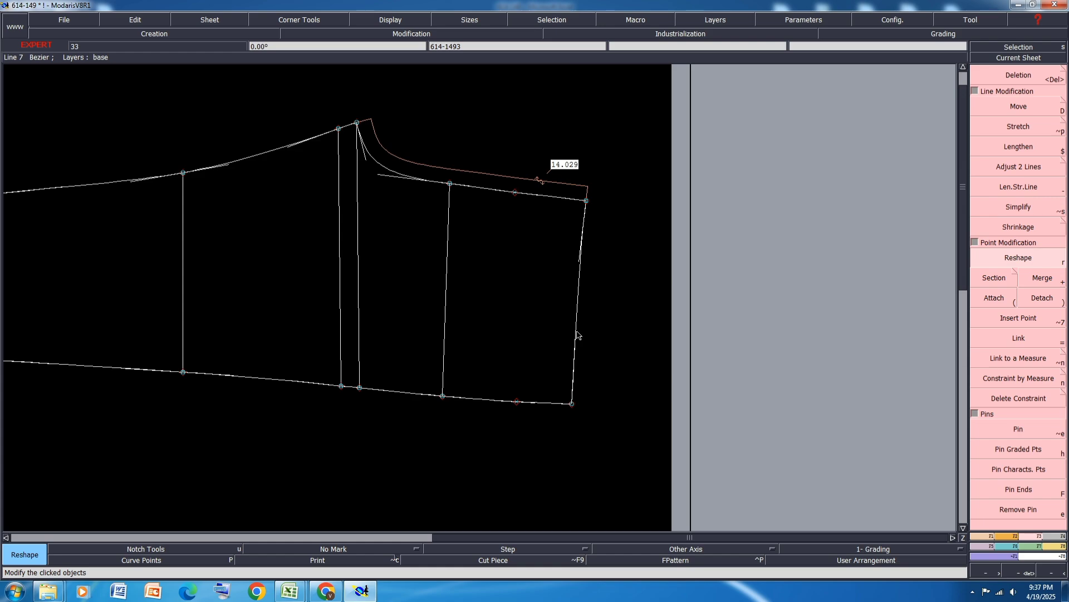
pyautogui.scroll(-2, 582, 262)
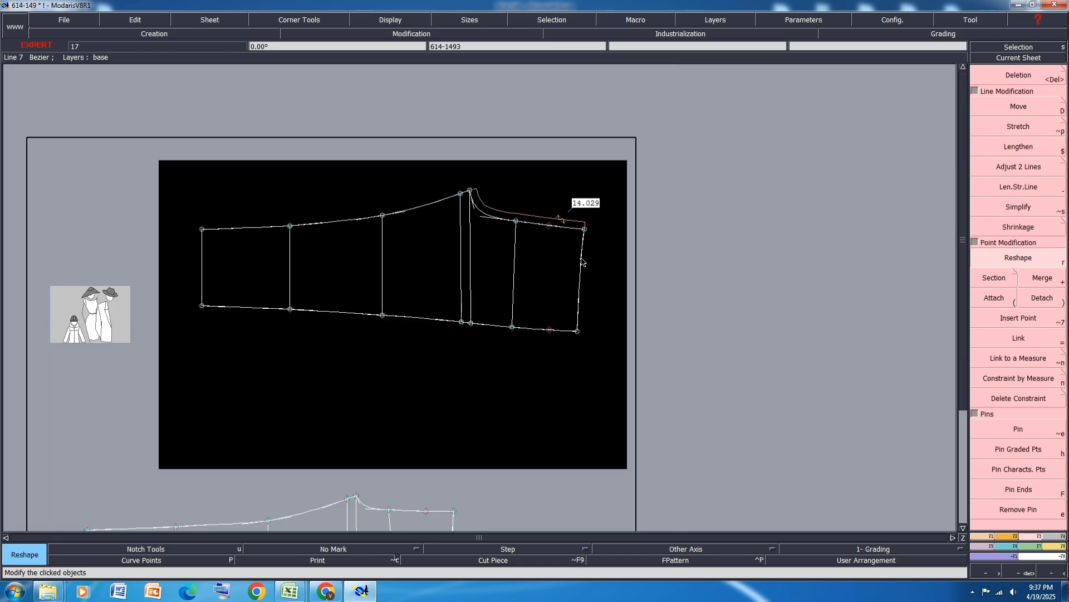
pyautogui.scroll(-1, 581, 258)
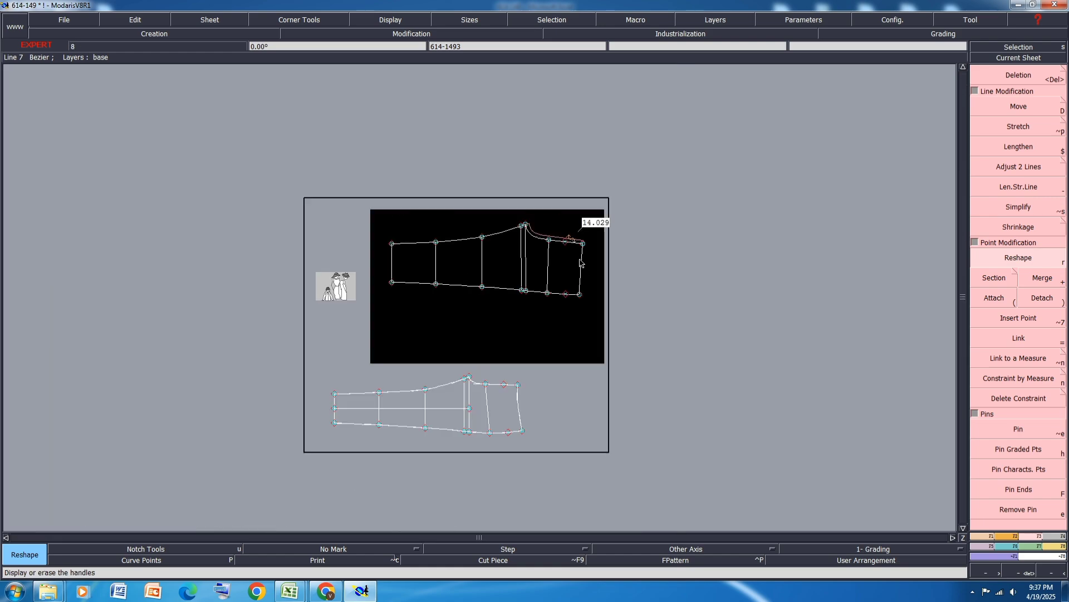
pyautogui.scroll(1, 465, 426)
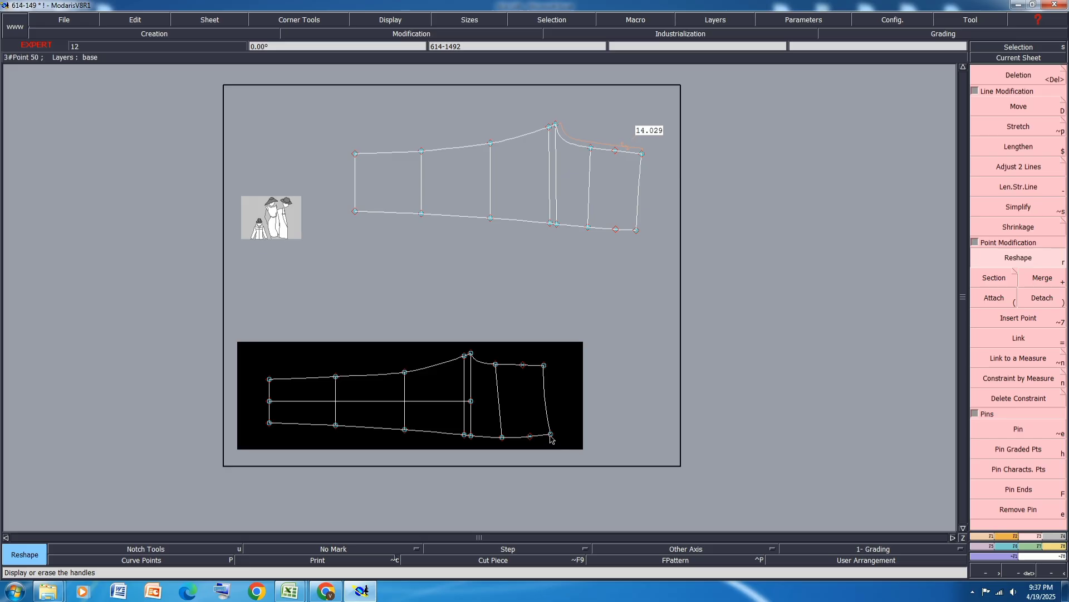
pyautogui.press('m')
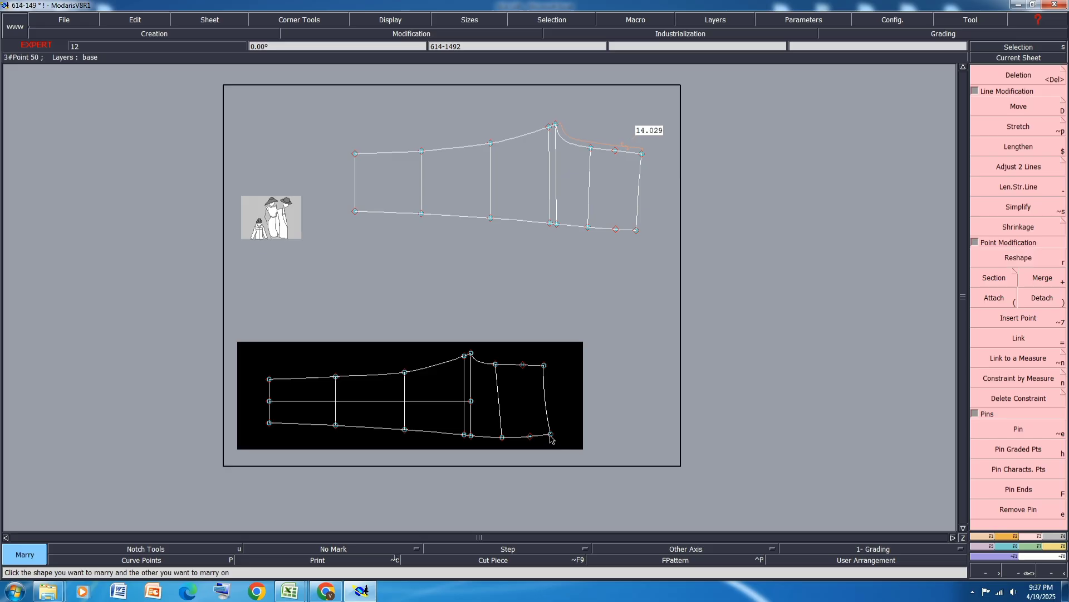
pyautogui.click(550, 435)
pyautogui.scroll(2, 641, 223)
pyautogui.click(627, 238)
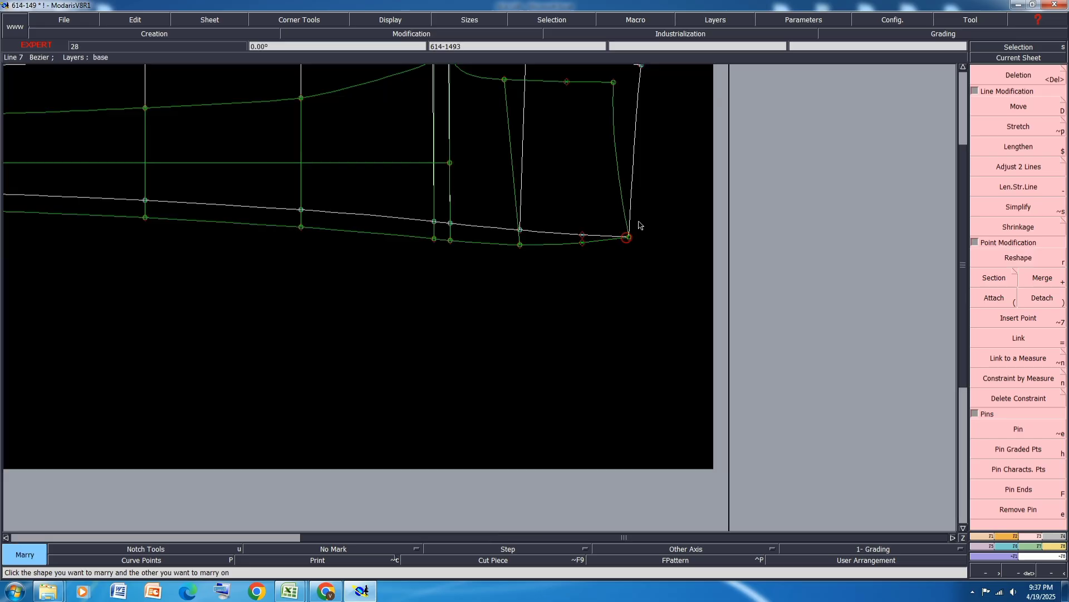
# Mirror the married 614-1492 and place its side-seam waist corner on that of 614-1493.
pyautogui.hotkey('shift', 'm')
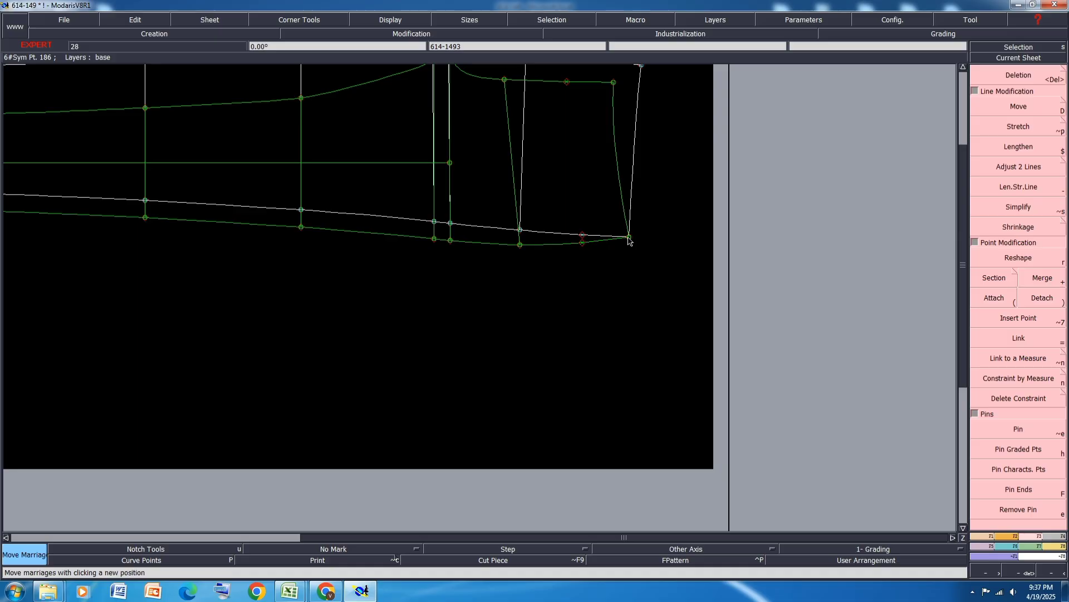
pyautogui.click(628, 238)
pyautogui.click(629, 238)
# Pivot the married 614-1492 to align its upper side seam with 614-1493, and check the waistline flow across the seam.
pyautogui.scroll(1, 630, 238)
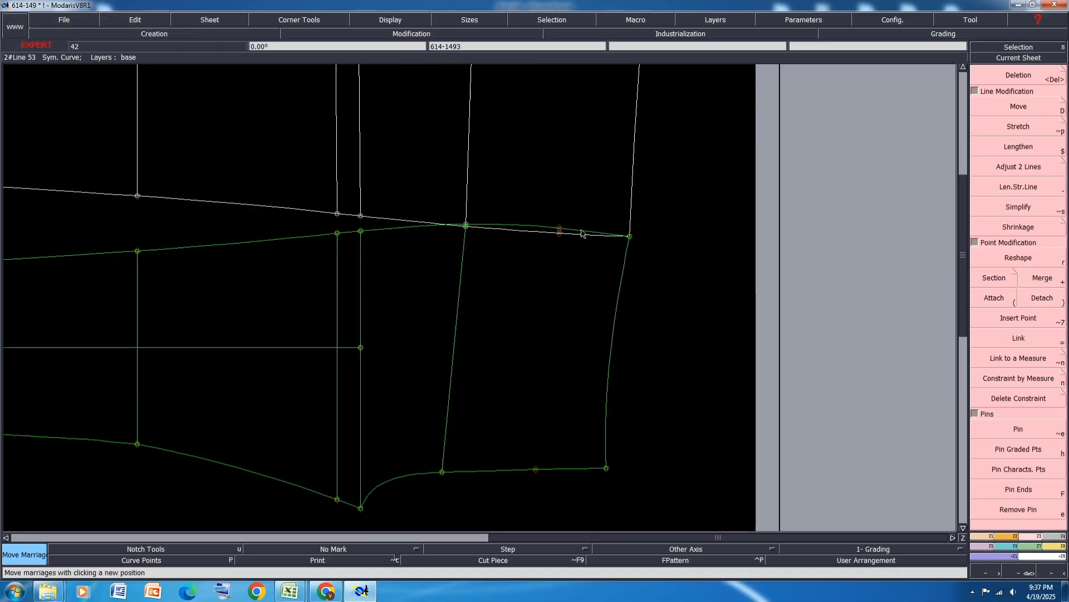
pyautogui.scroll(1, 580, 230)
pyautogui.click(581, 234)
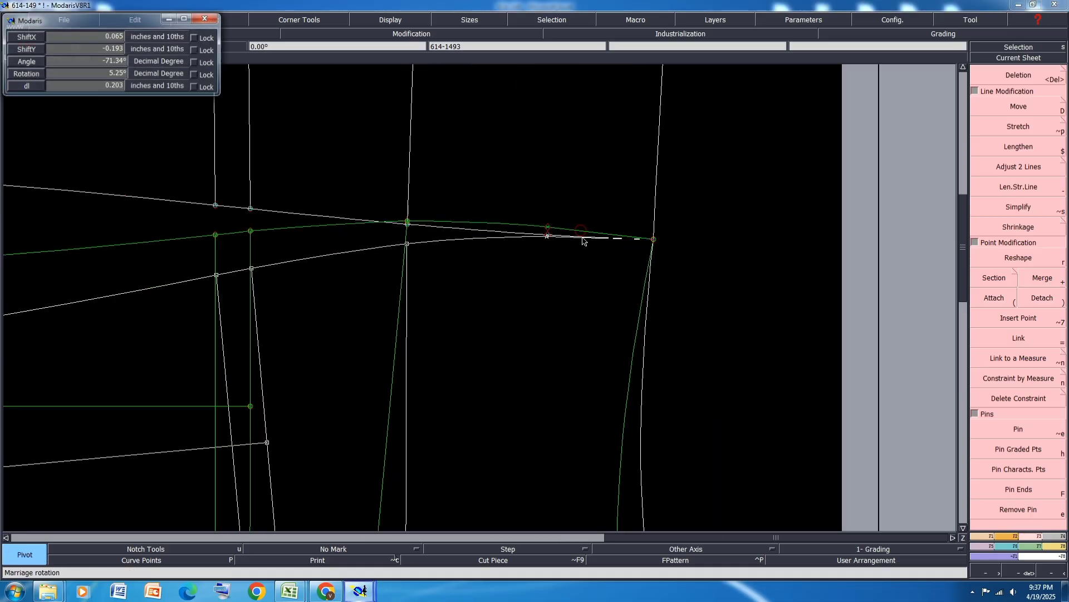
pyautogui.click(582, 235)
pyautogui.scroll(-2, 557, 226)
pyautogui.scroll(-1, 579, 282)
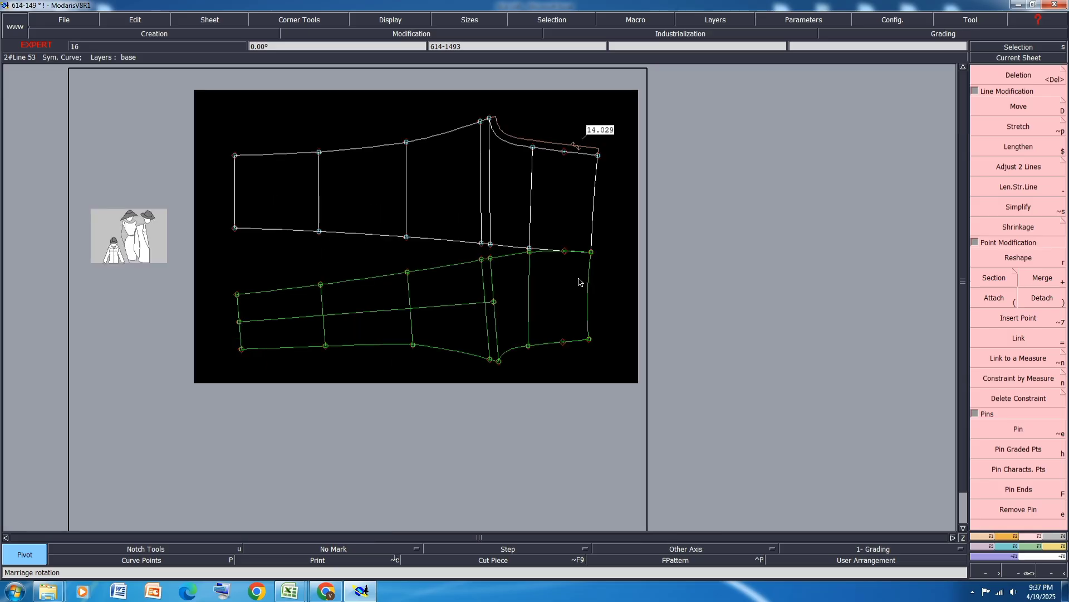
pyautogui.scroll(1, 579, 282)
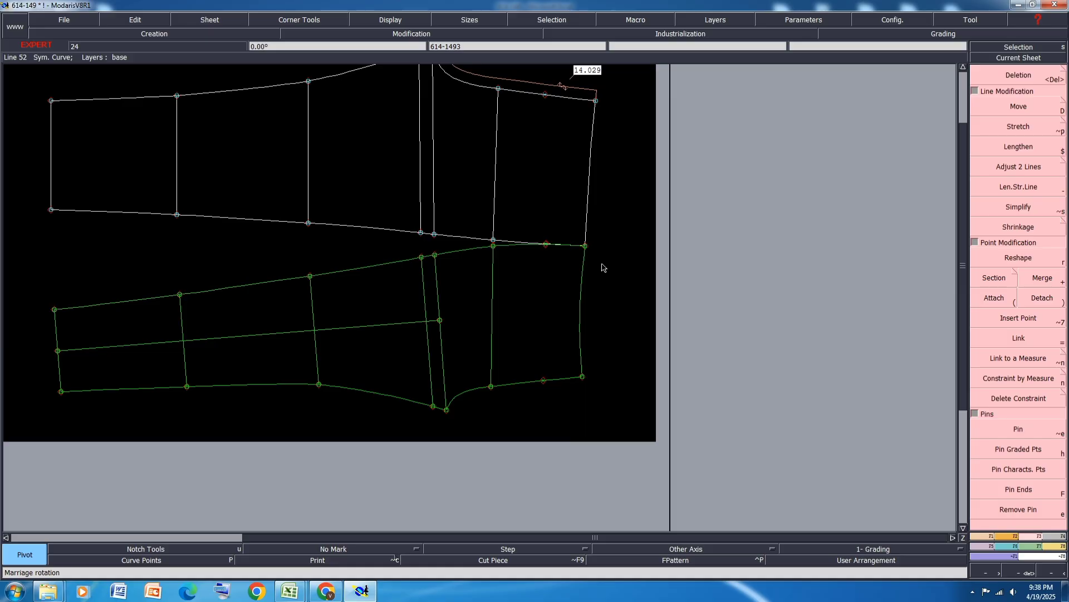
pyautogui.scroll(-1, 603, 268)
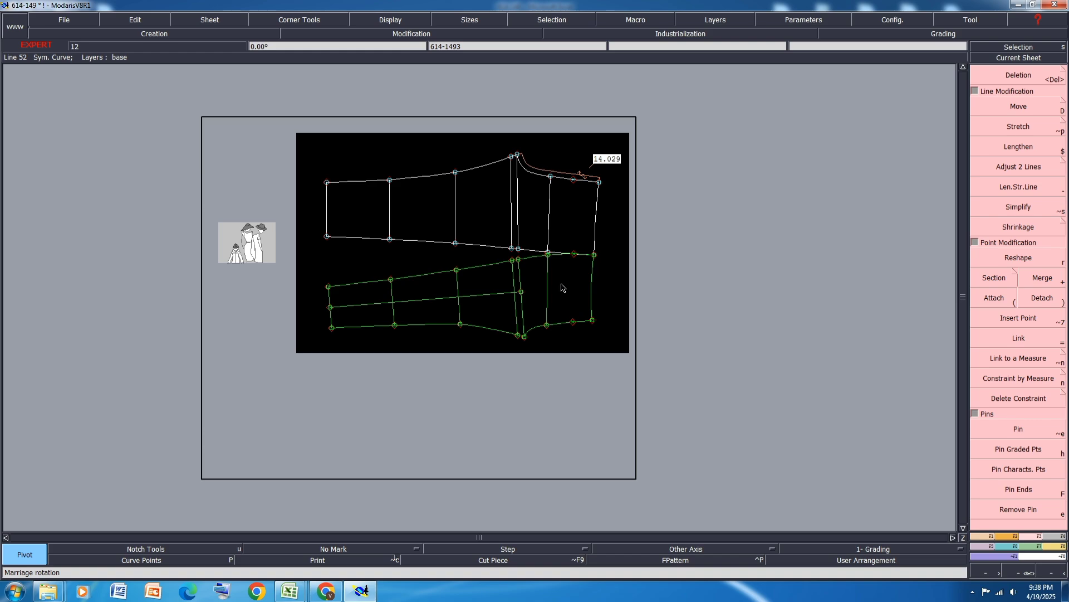
# Divorce 614-1492 from 614-1493 and rearrange all the sheets on the desk.
pyautogui.press('d')
pyautogui.click(513, 284)
pyautogui.press('j')
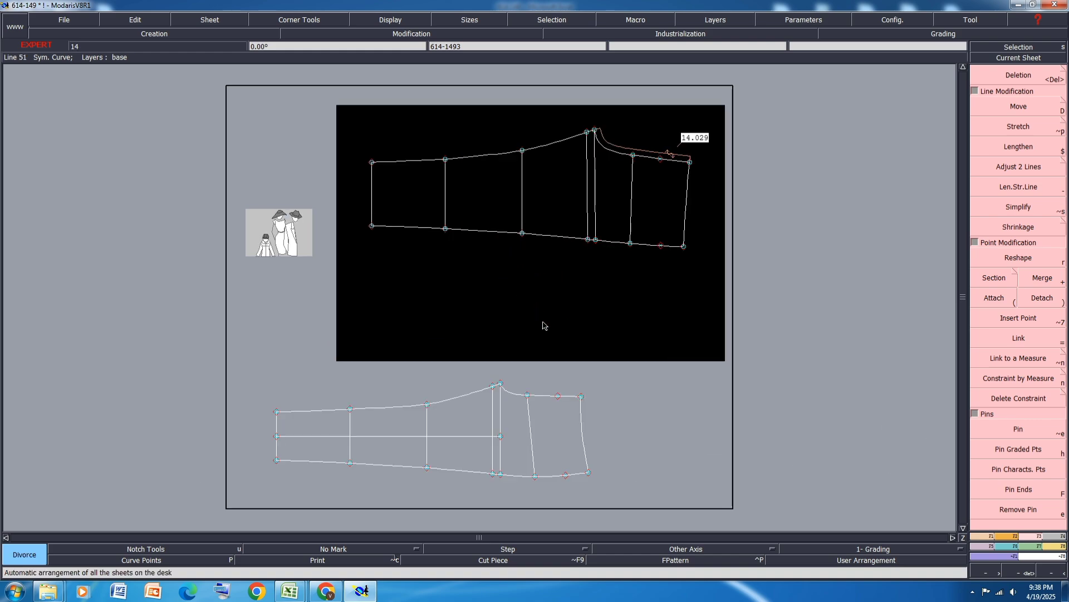
pyautogui.press('a')
pyautogui.press('j')
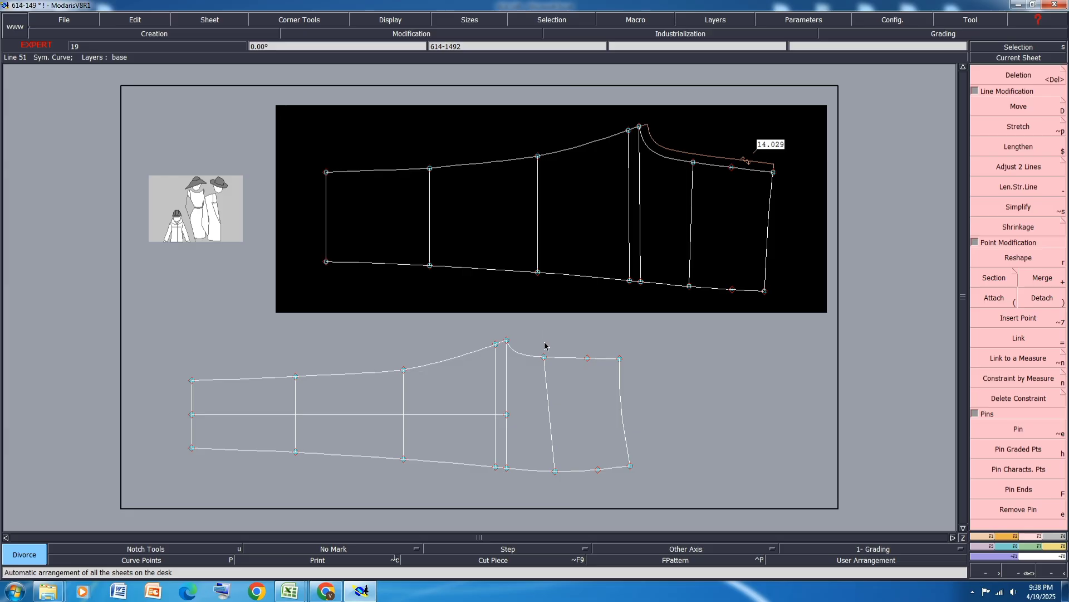
# Save the model, continuing past the detected anomalies.
pyautogui.click(654, 393)
pyautogui.hotkey('ctrl', 's')
pyautogui.click(453, 363)
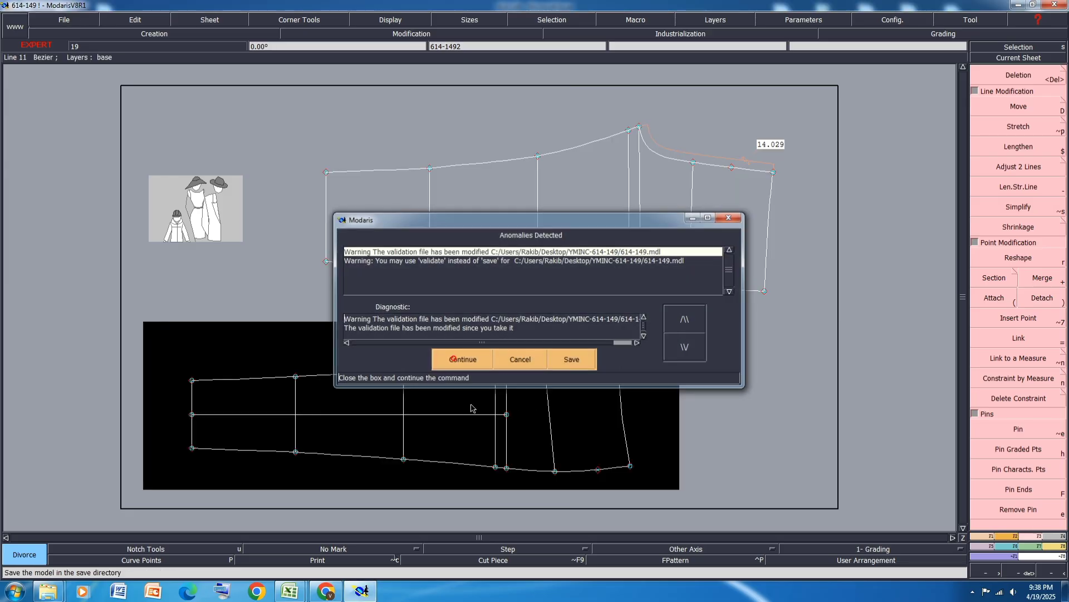
# Try to move all points of 614-1492 except the hip and waist side-seam points by 0.100 inches in X and 0 in Y.
pyautogui.moveTo(162, 488); pyautogui.dragTo(520, 323)
pyautogui.click(1023, 229)
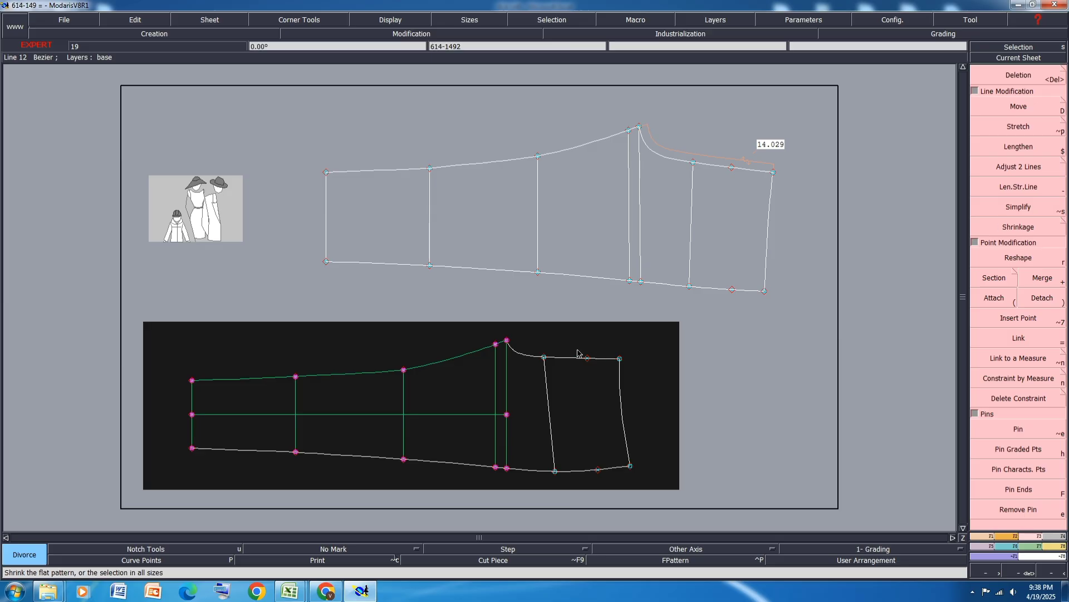
pyautogui.keyDown('shift'); pyautogui.moveTo(631, 338); pyautogui.dragTo(528, 379); pyautogui.keyUp('shift')
pyautogui.click(1047, 108)
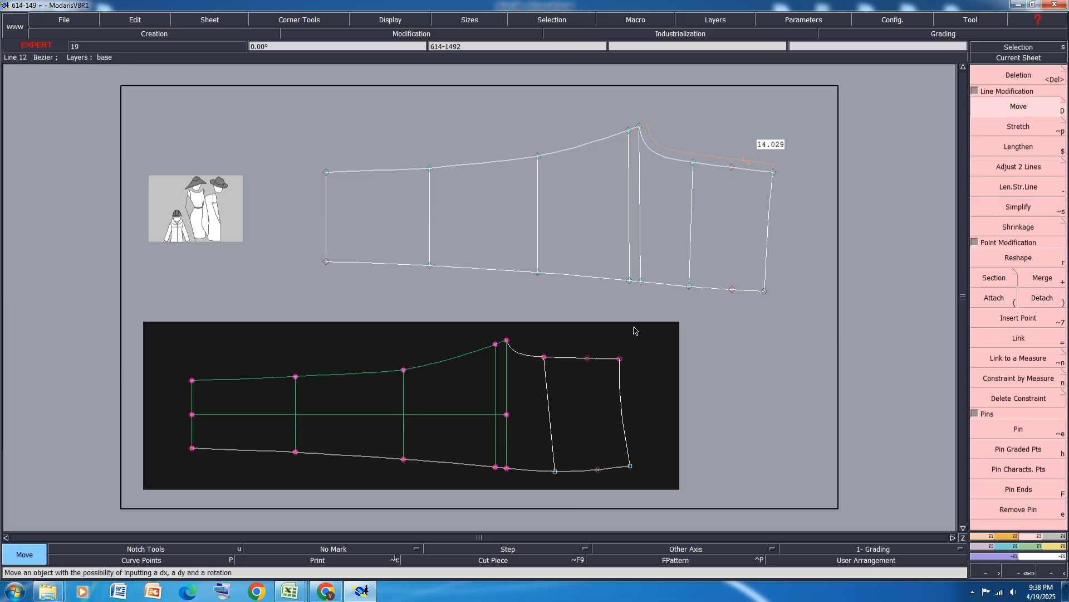
pyautogui.click(621, 360)
pyautogui.press('Down')
pyautogui.write('.1')
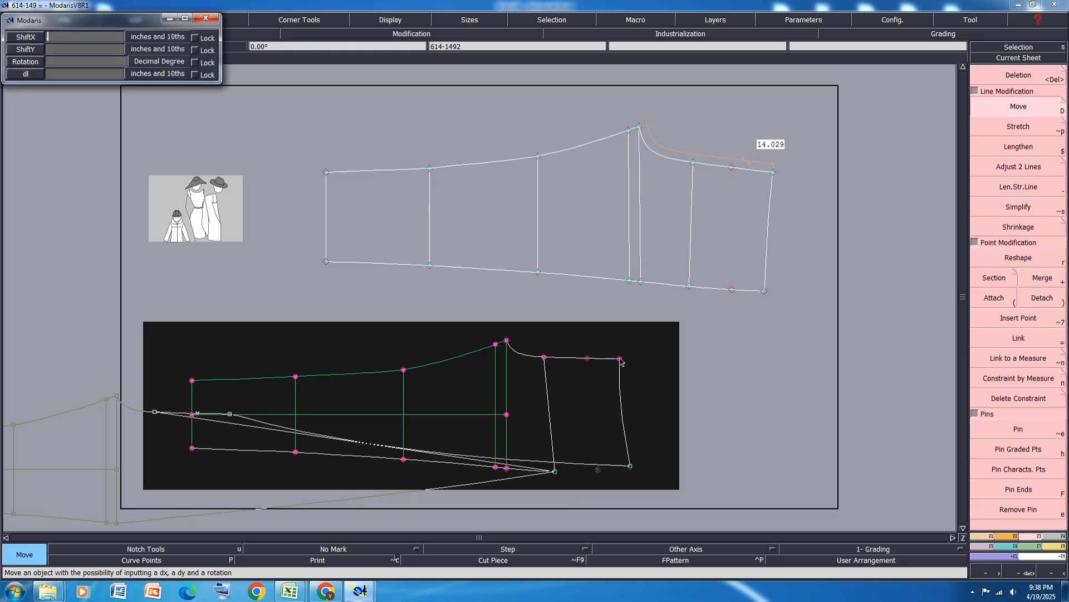
pyautogui.press('Down')
pyautogui.write('0')
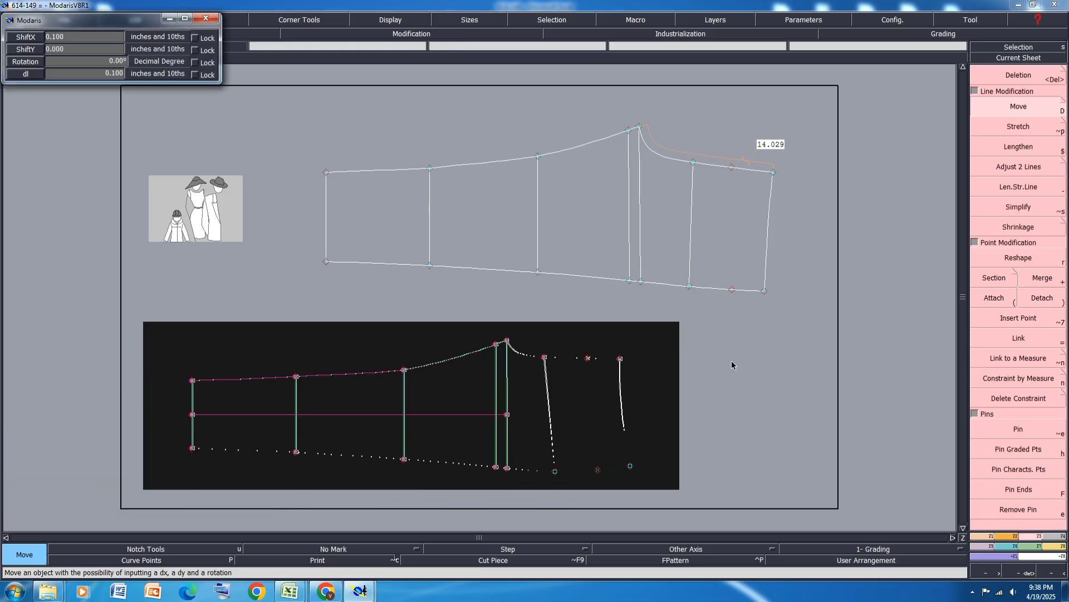
pyautogui.press('Return')
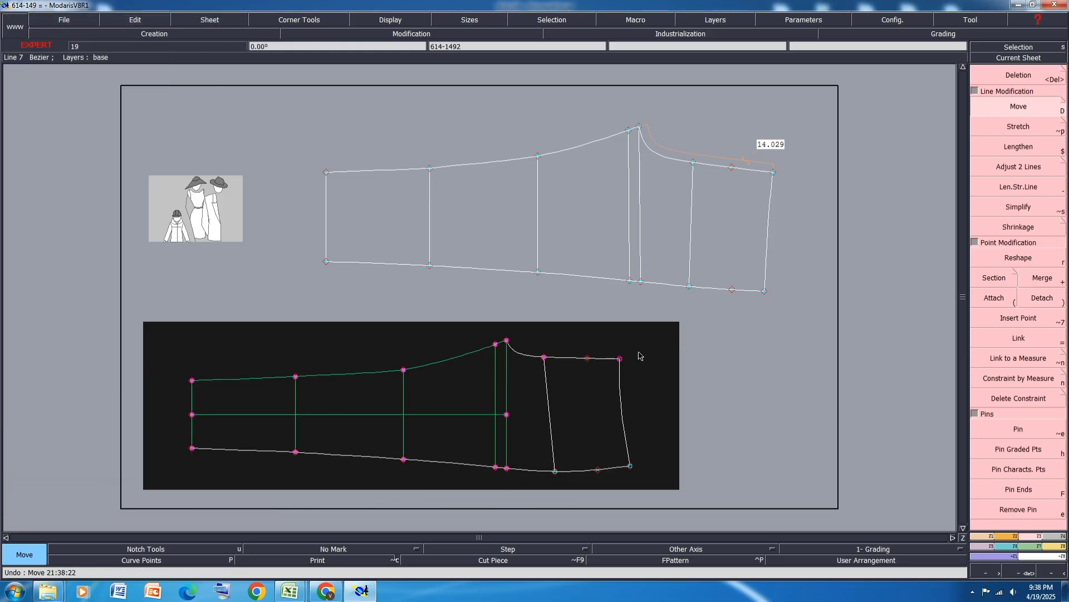
# Try the move of the selected 614-1492 points again with a 0.100-inch X shift, and undo it.
pyautogui.click(621, 360)
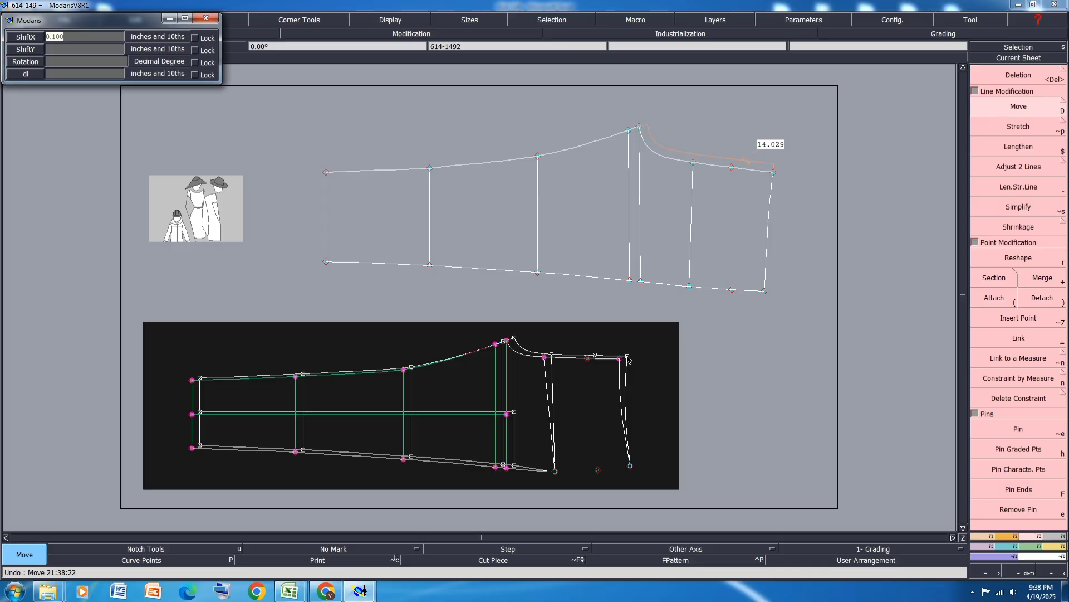
pyautogui.press('Return')
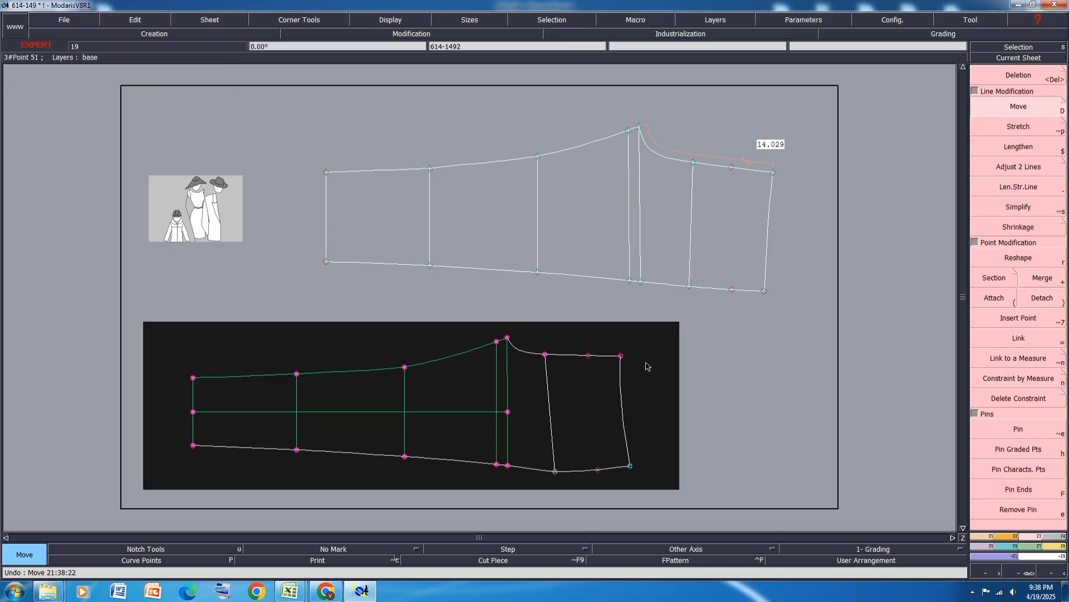
pyautogui.hotkey('ctrl', 'z')
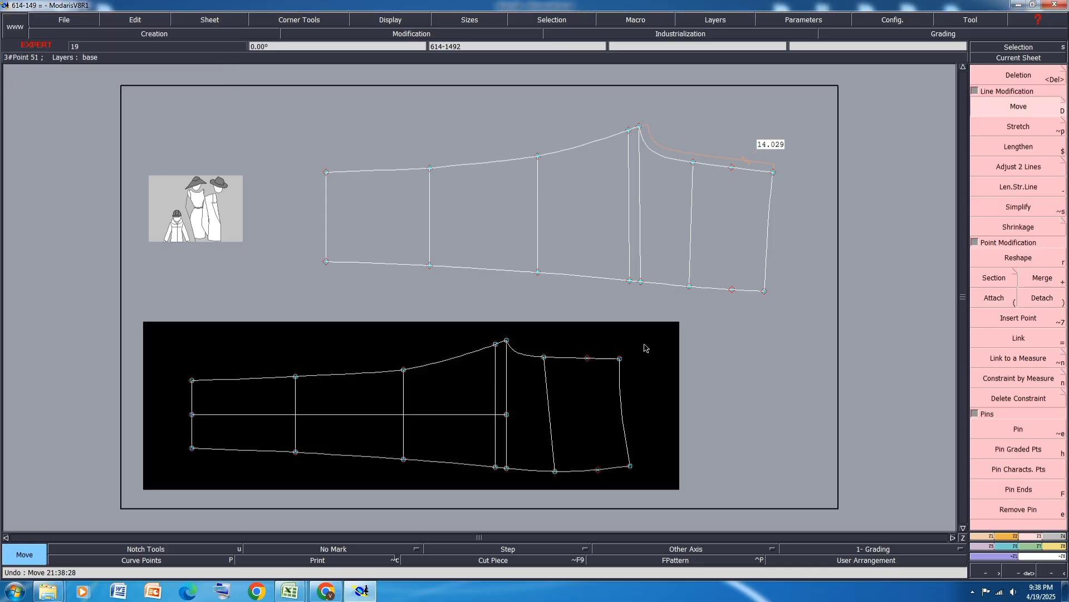
# Shift all points of 614-1492 except the hip and waist side-seam points along X, with 0 in Y.
pyautogui.moveTo(646, 334); pyautogui.dragTo(198, 458)
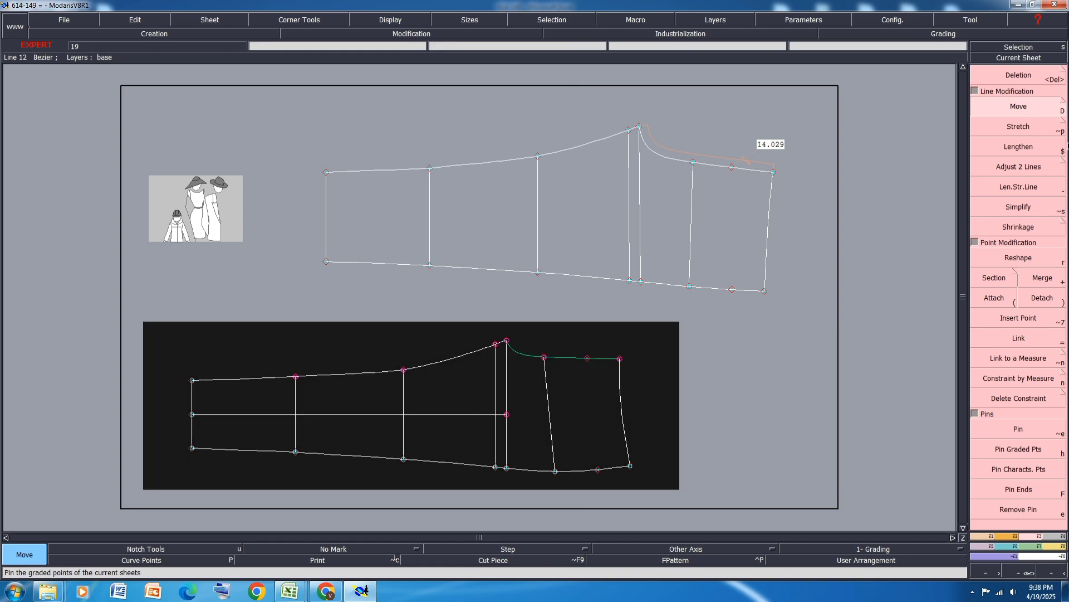
pyautogui.press('d')
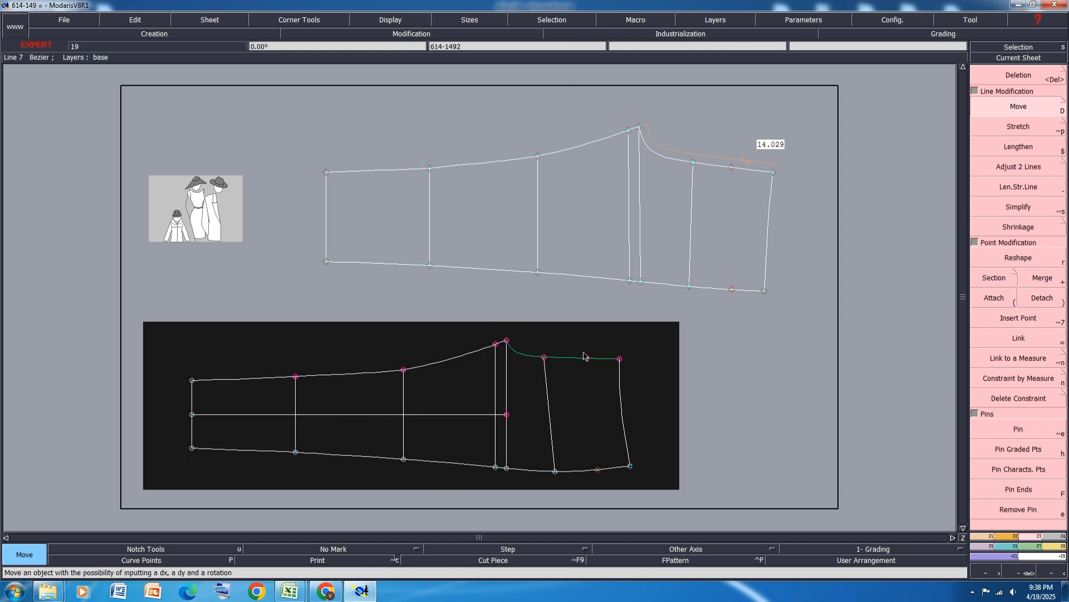
pyautogui.moveTo(584, 352); pyautogui.dragTo(175, 442)
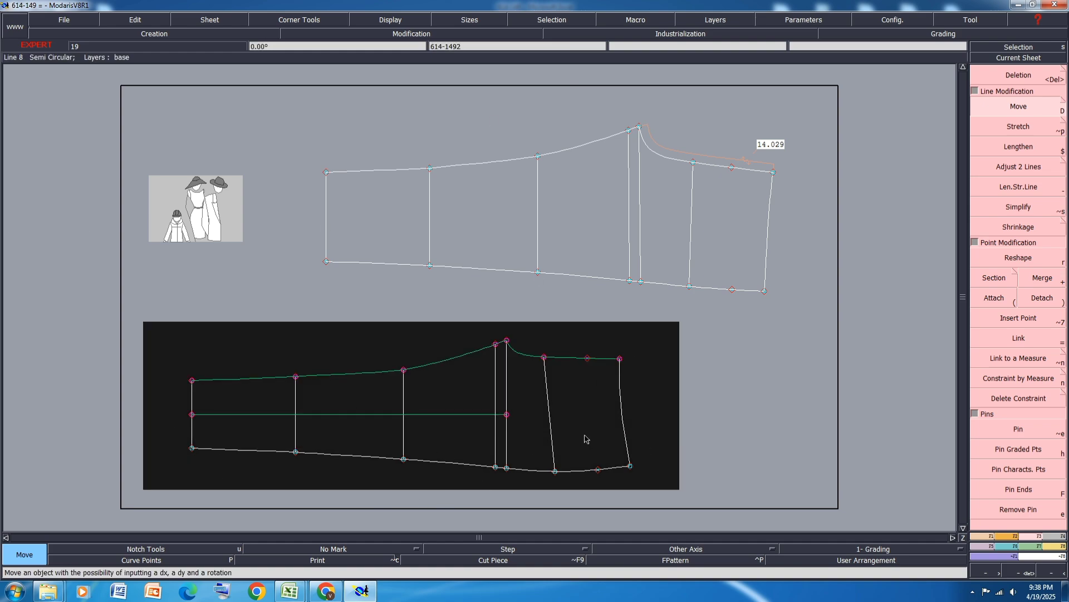
pyautogui.keyDown('shift'); pyautogui.moveTo(154, 522); pyautogui.dragTo(583, 435); pyautogui.keyUp('shift')
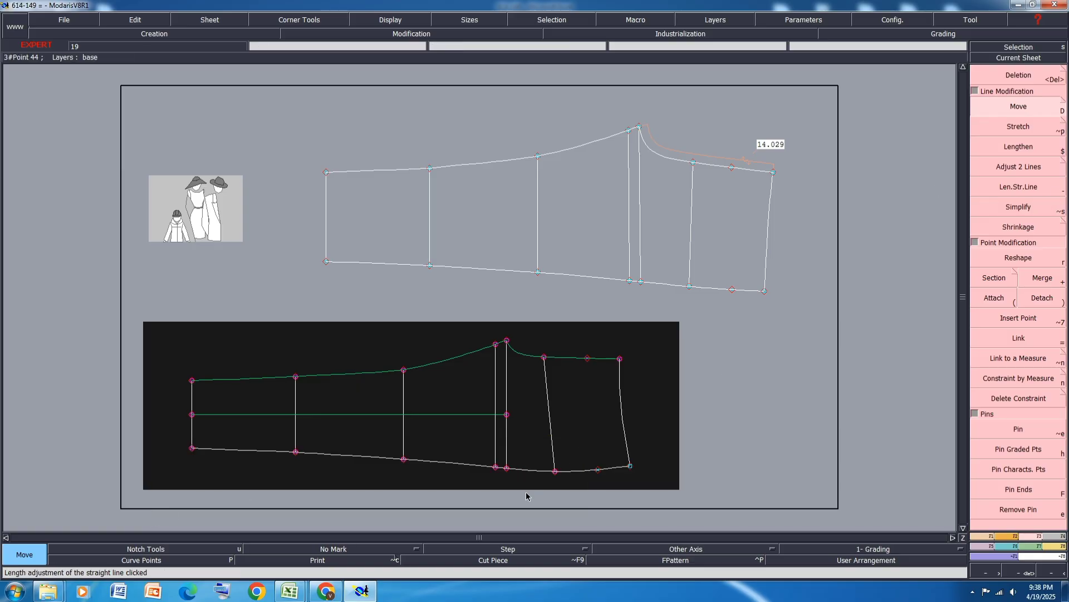
pyautogui.click(506, 340)
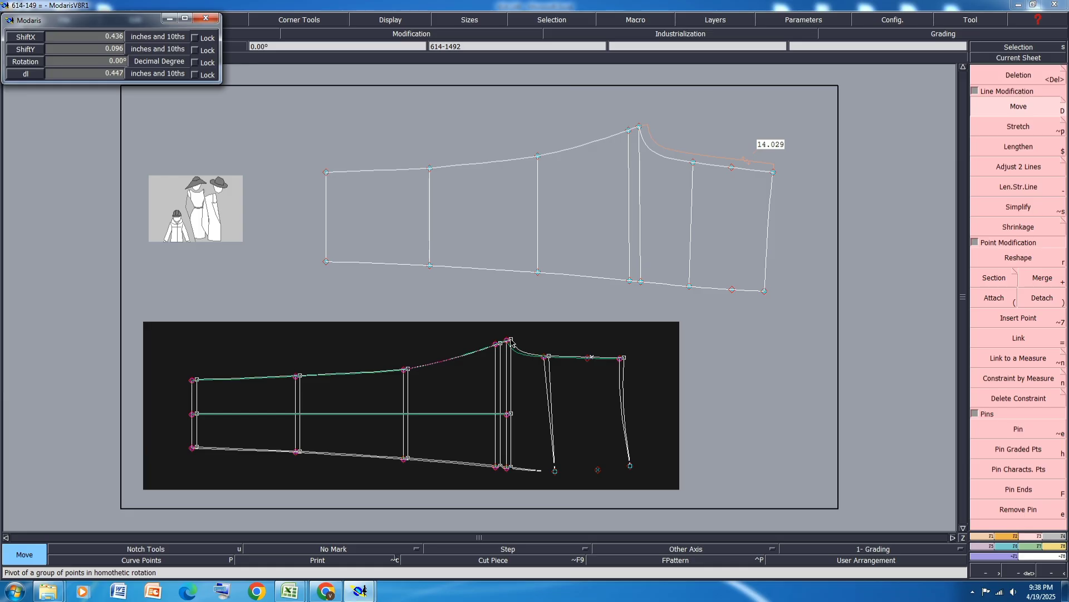
pyautogui.press('Down')
pyautogui.write('.')
pyautogui.press('Down')
pyautogui.write('0')
pyautogui.press('Return')
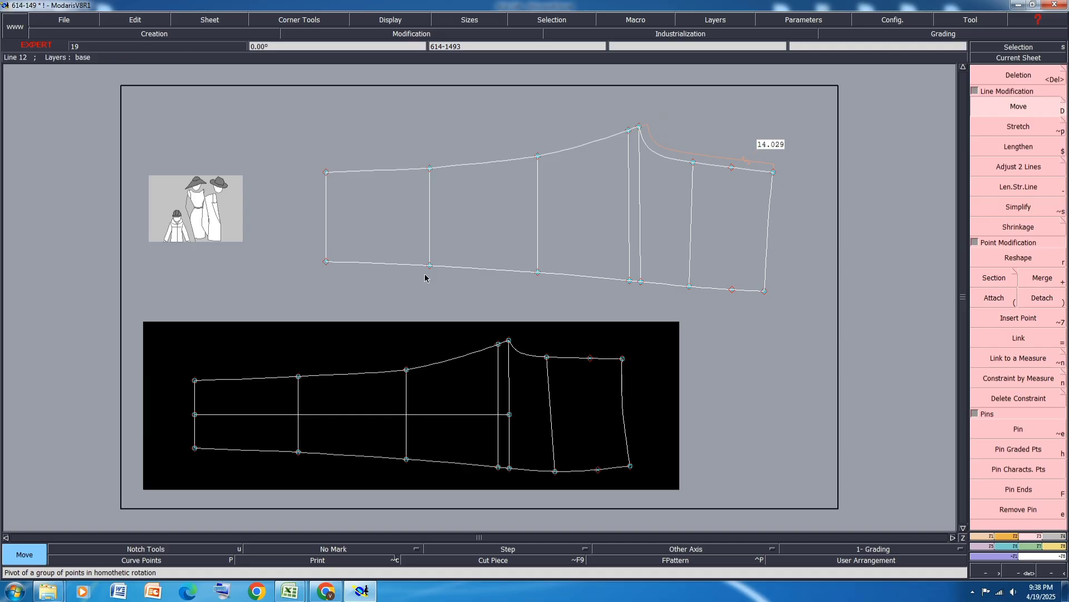
# Move all points of 614-1493 except the hip and waist side-seam points by 0.250 inches in X.
pyautogui.click(342, 302)
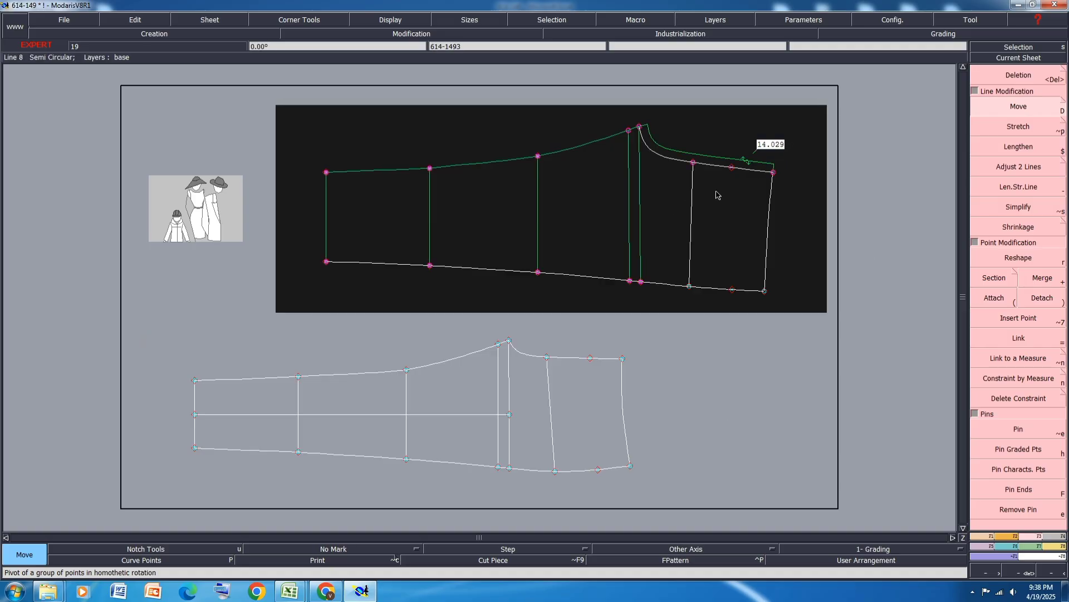
pyautogui.click(774, 176)
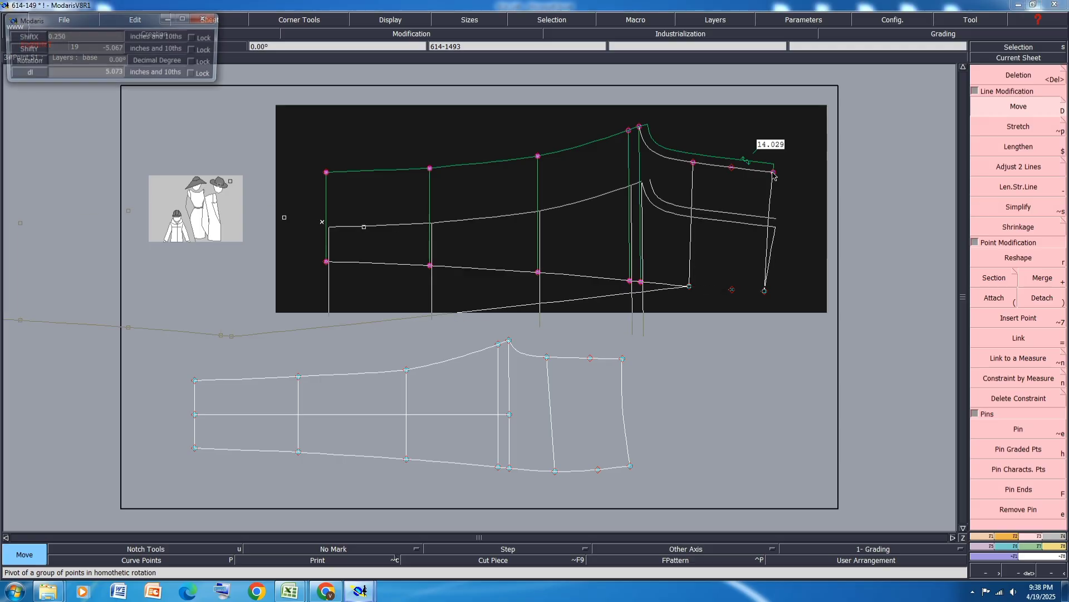
pyautogui.press('Return')
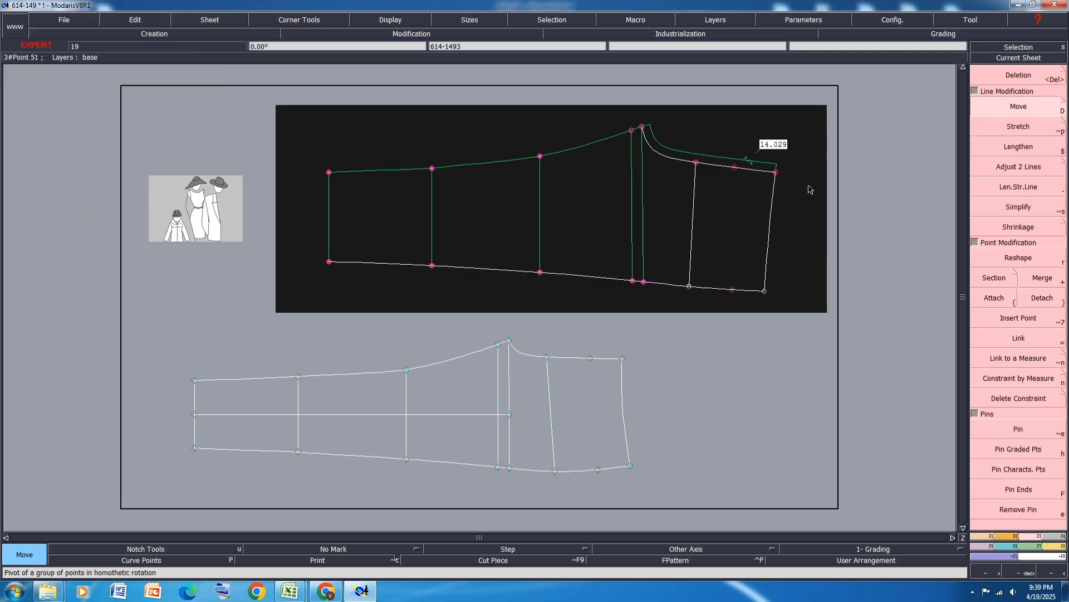
# Measure the crotch seam and the waistline of 614-1492, undoing each measurement.
pyautogui.scroll(1, 790, 223)
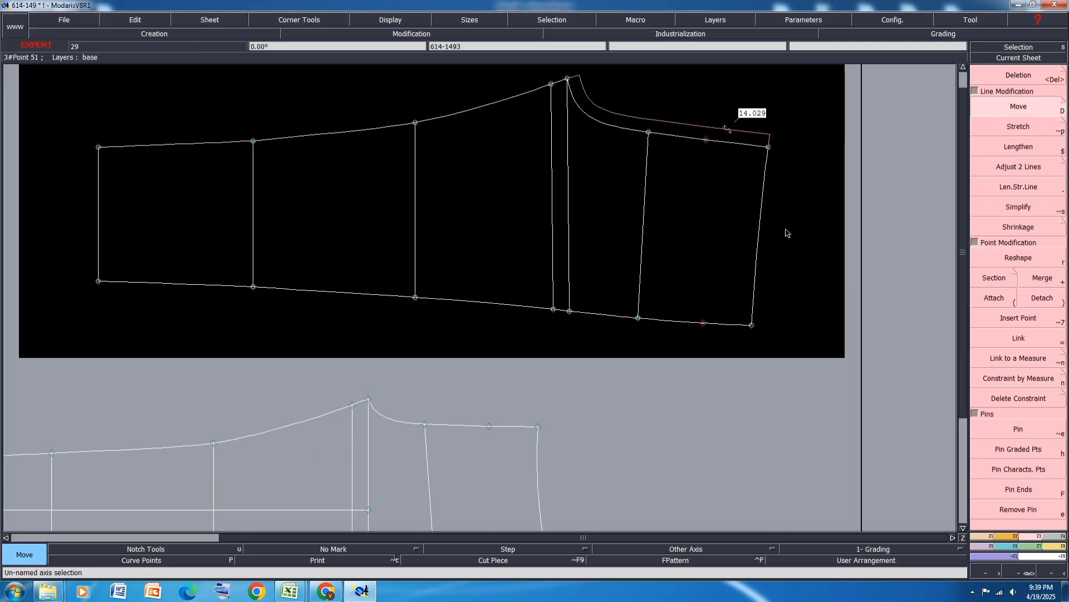
pyautogui.scroll(-1, 705, 222)
pyautogui.scroll(1, 603, 390)
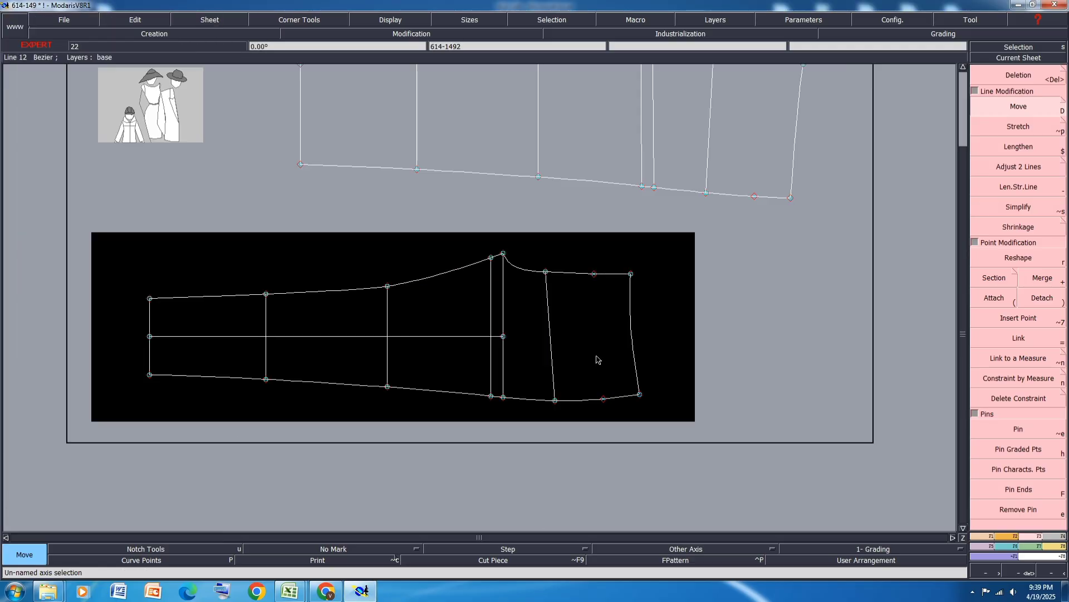
pyautogui.press('l')
pyautogui.click(558, 274)
pyautogui.click(750, 279)
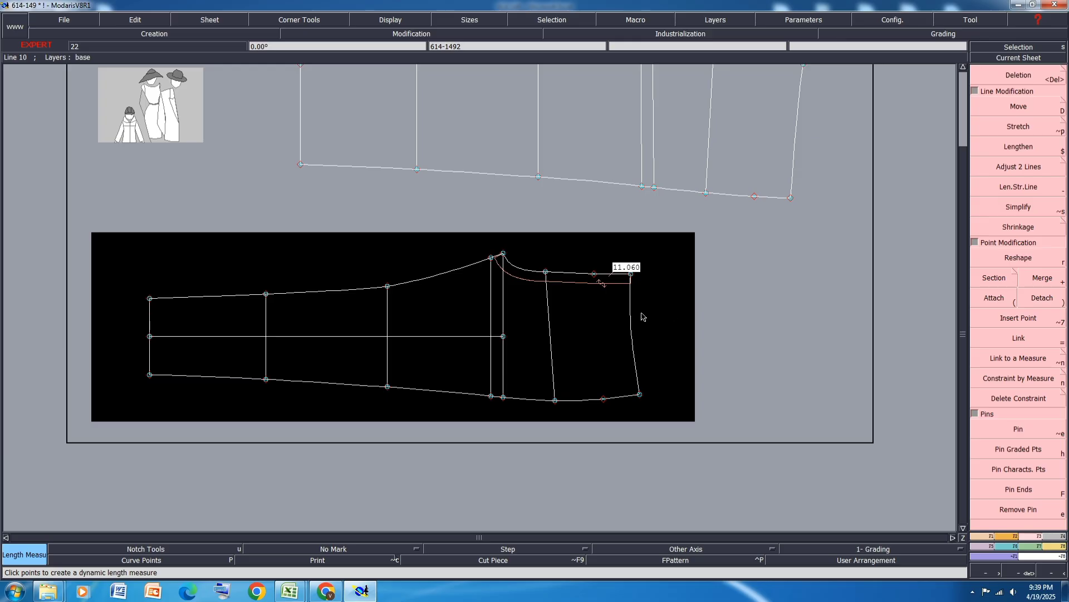
pyautogui.click(630, 297)
pyautogui.click(652, 426)
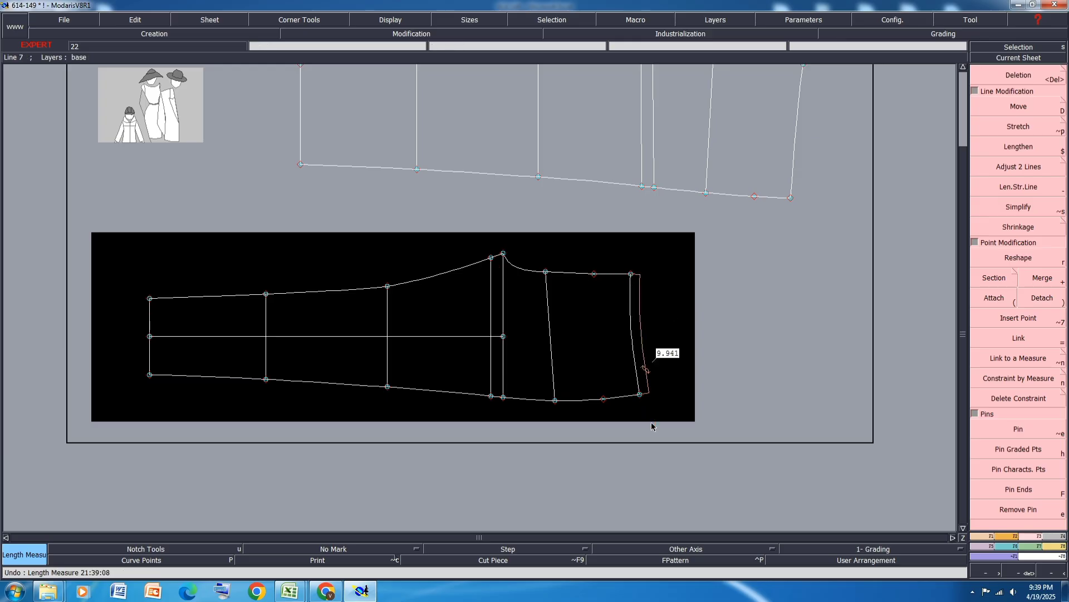
# Marry 614-1492 onto 614-1493 at the waist side-seam points and mirror it so the side seams face each other.
pyautogui.scroll(3, 641, 399)
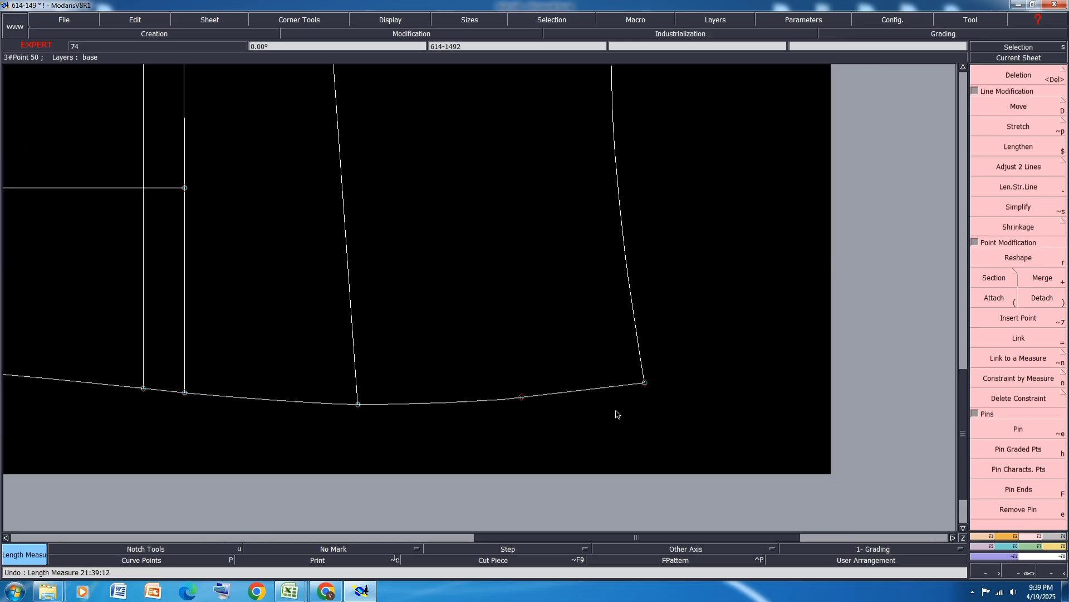
pyautogui.scroll(-2, 577, 415)
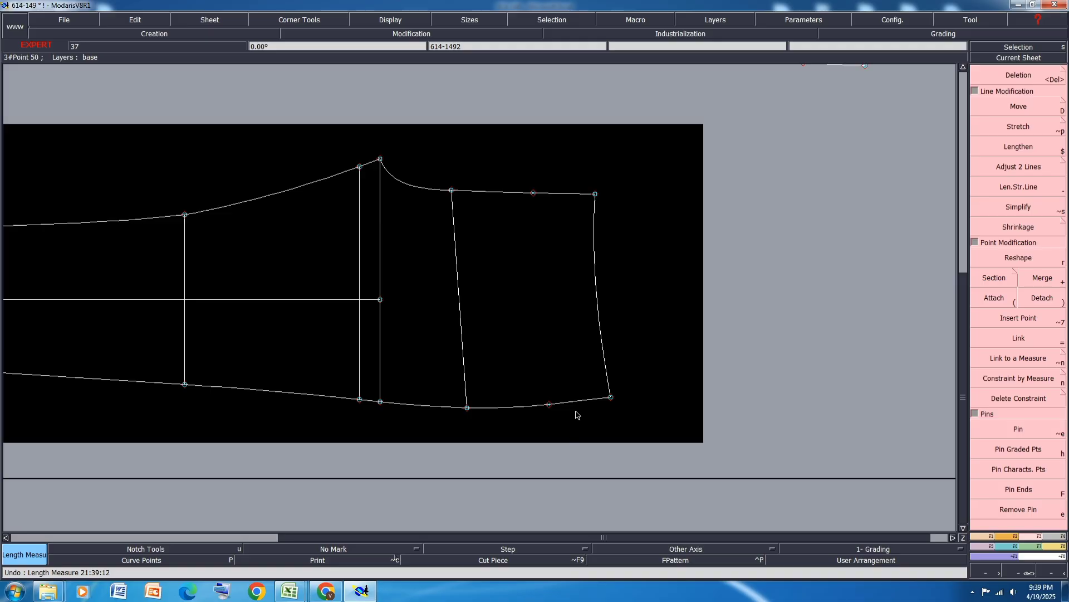
pyautogui.scroll(-2, 576, 415)
pyautogui.scroll(4, 627, 227)
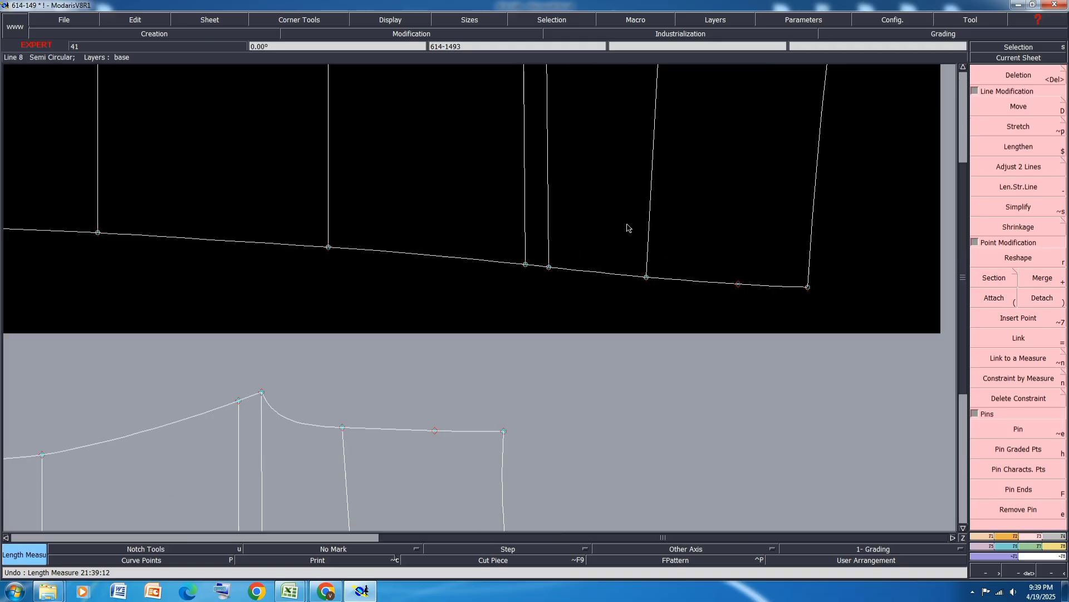
pyautogui.scroll(-4, 619, 237)
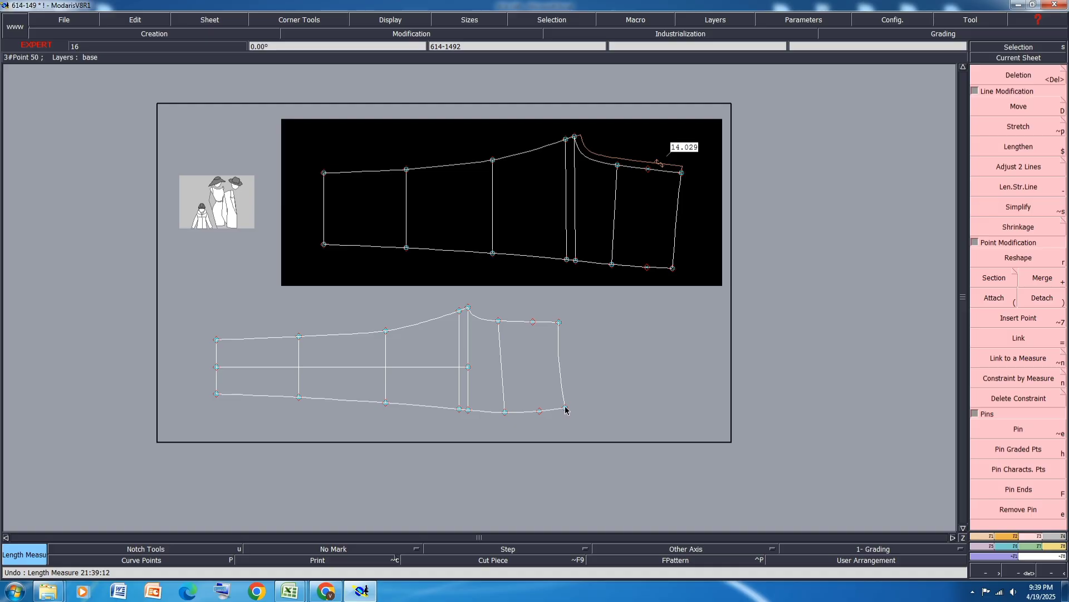
pyautogui.press('m')
pyautogui.click(565, 407)
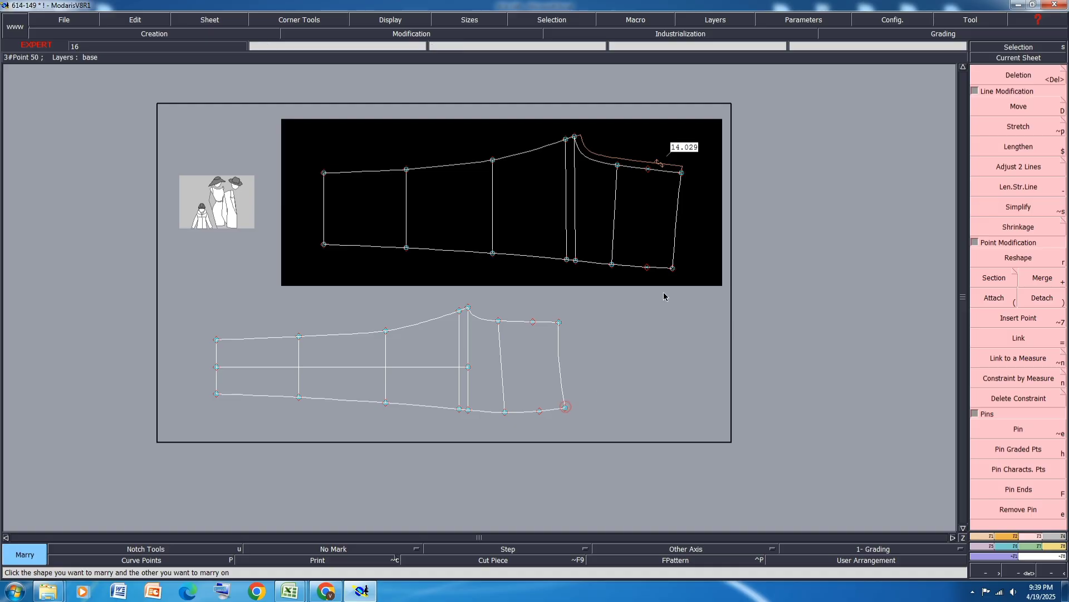
pyautogui.click(672, 268)
pyautogui.scroll(1, 705, 248)
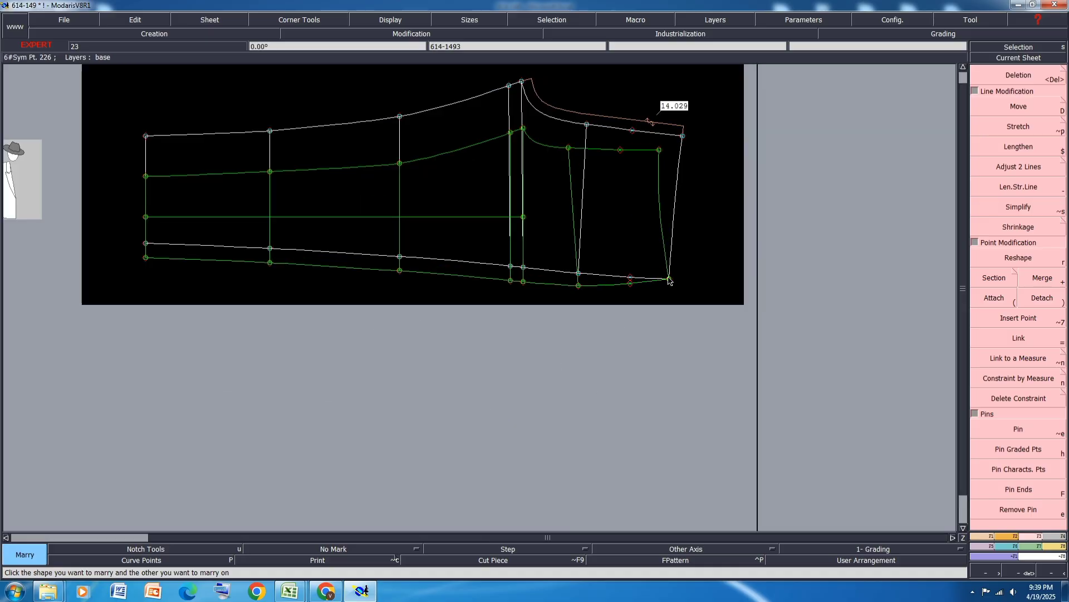
pyautogui.hotkey('shift', 'm')
pyautogui.click(669, 279)
pyautogui.press('x')
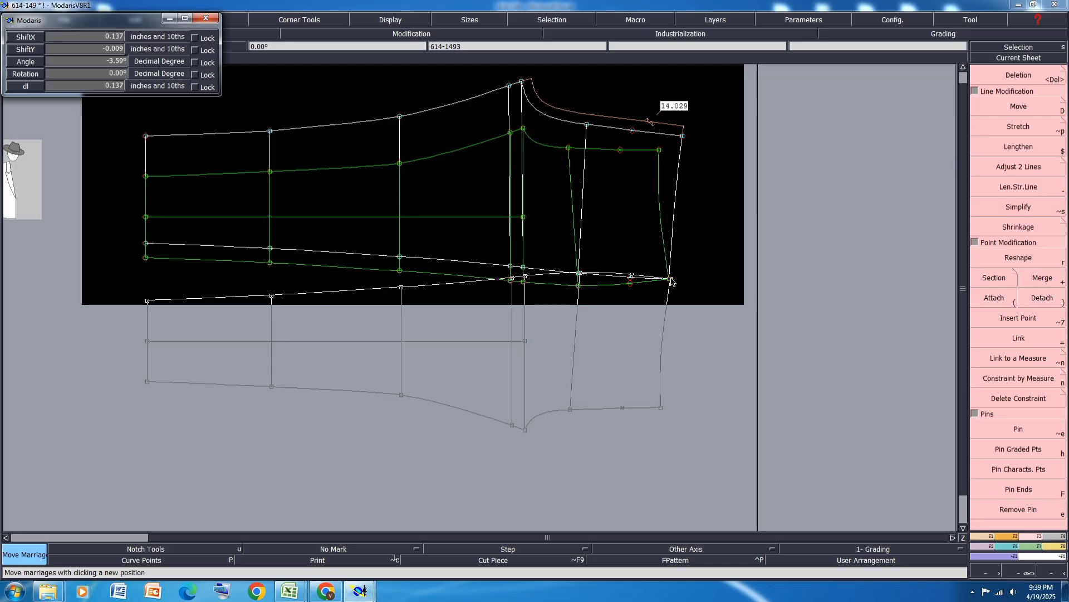
# Pivot the married 614-1492 about the waist point until its side seam above the hip lines up with that of 614-1493.
pyautogui.scroll(4, 669, 282)
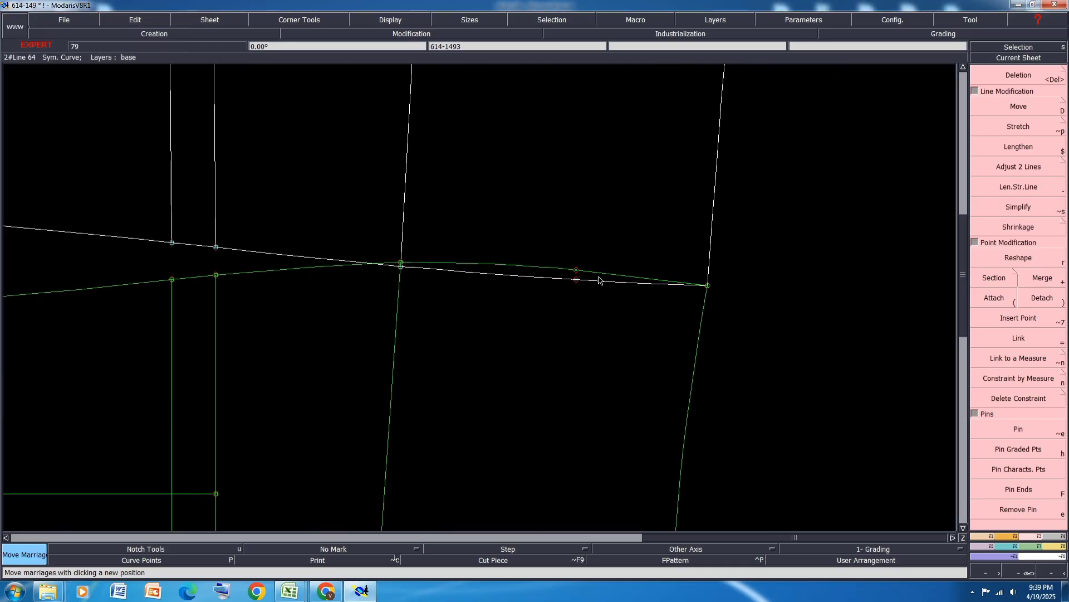
pyautogui.press('p')
pyautogui.click(592, 272)
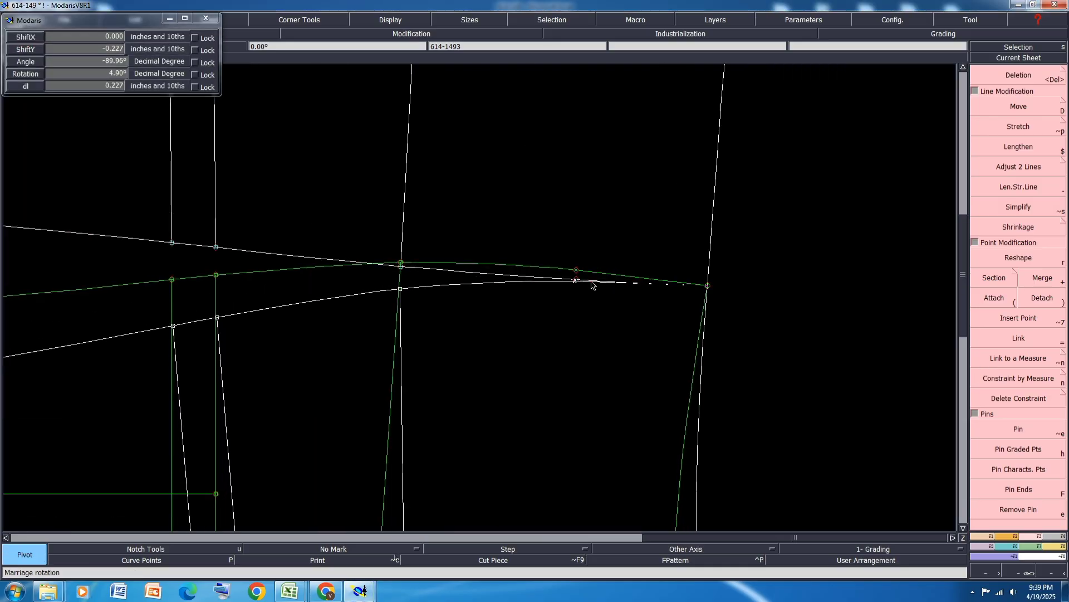
pyautogui.click(591, 281)
pyautogui.scroll(-2, 549, 218)
pyautogui.scroll(-2, 549, 217)
pyautogui.scroll(2, 569, 223)
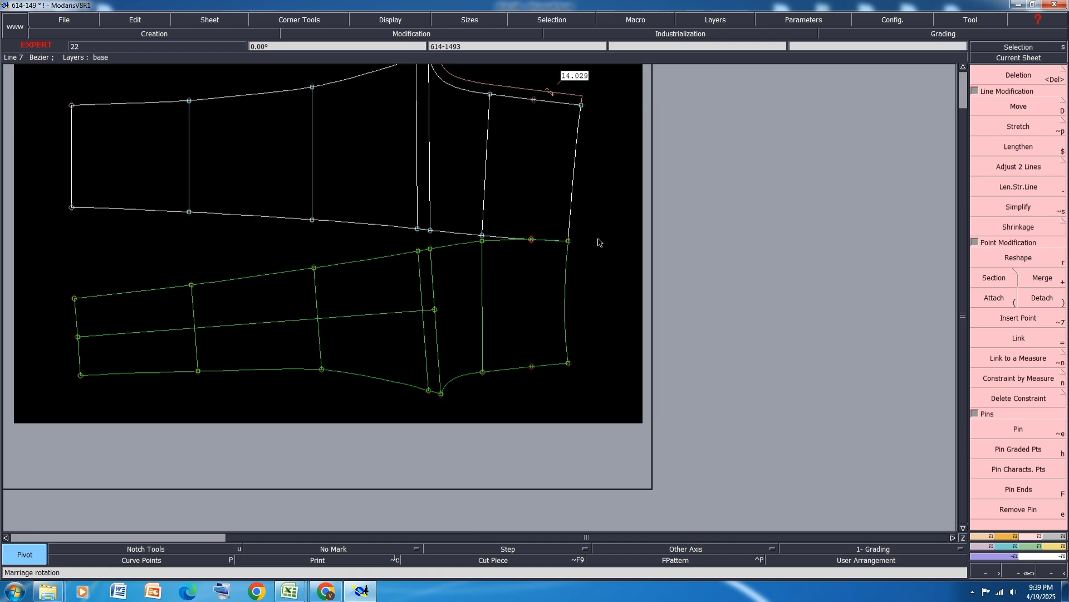
# Divorce 614-1492 from 614-1493 and lay the sheets out separately on the desk.
pyautogui.press('d')
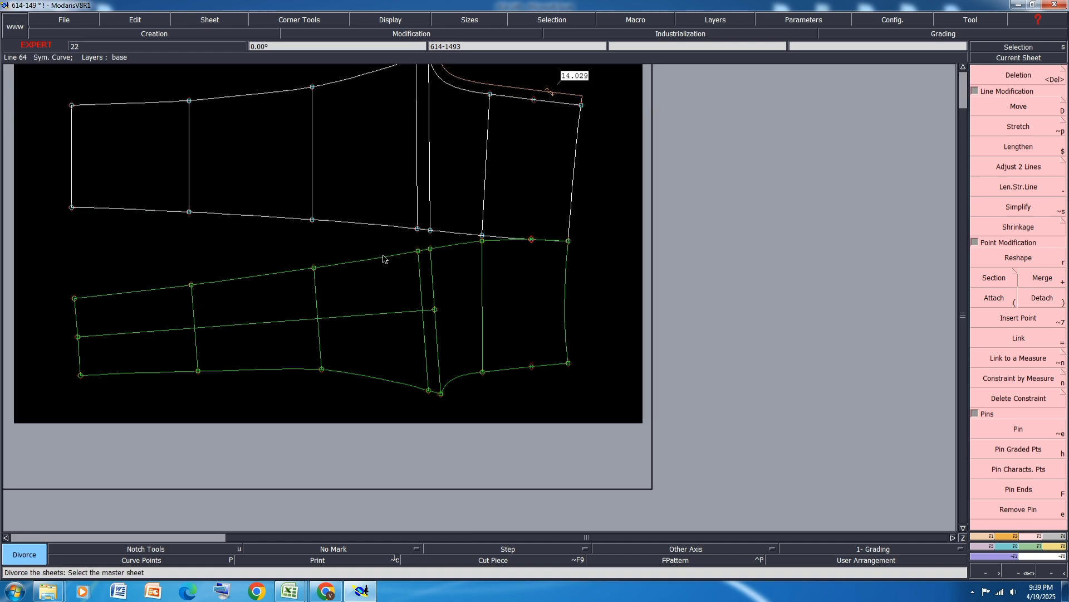
pyautogui.click(383, 257)
pyautogui.press('j')
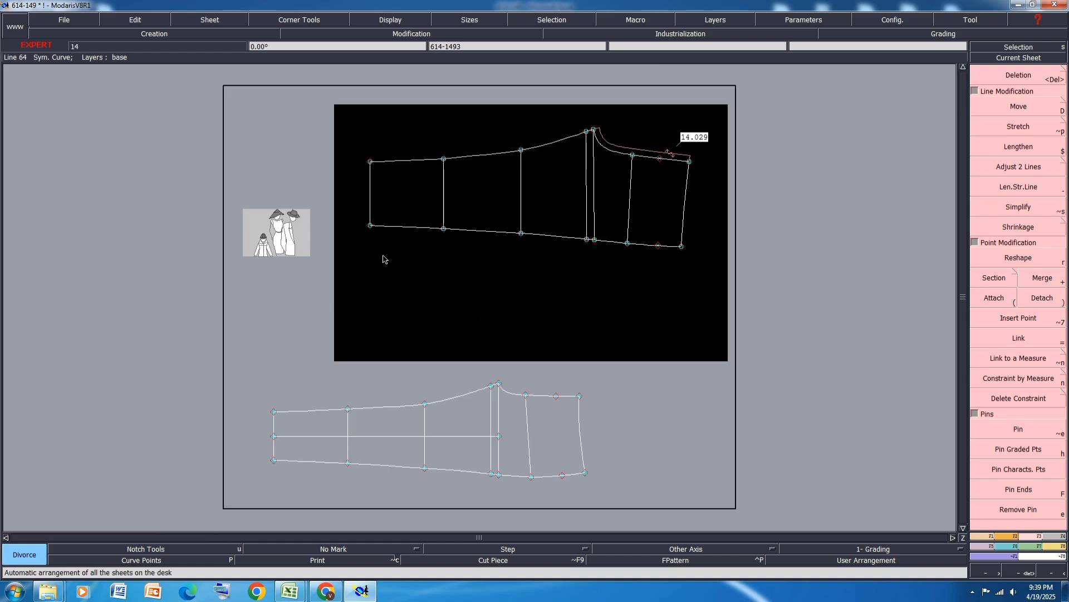
pyautogui.hotkey('ctrl', 'u')
# Rearrange all the sheets on the desk and save the model, accepting the configured access paths.
pyautogui.click(767, 22)
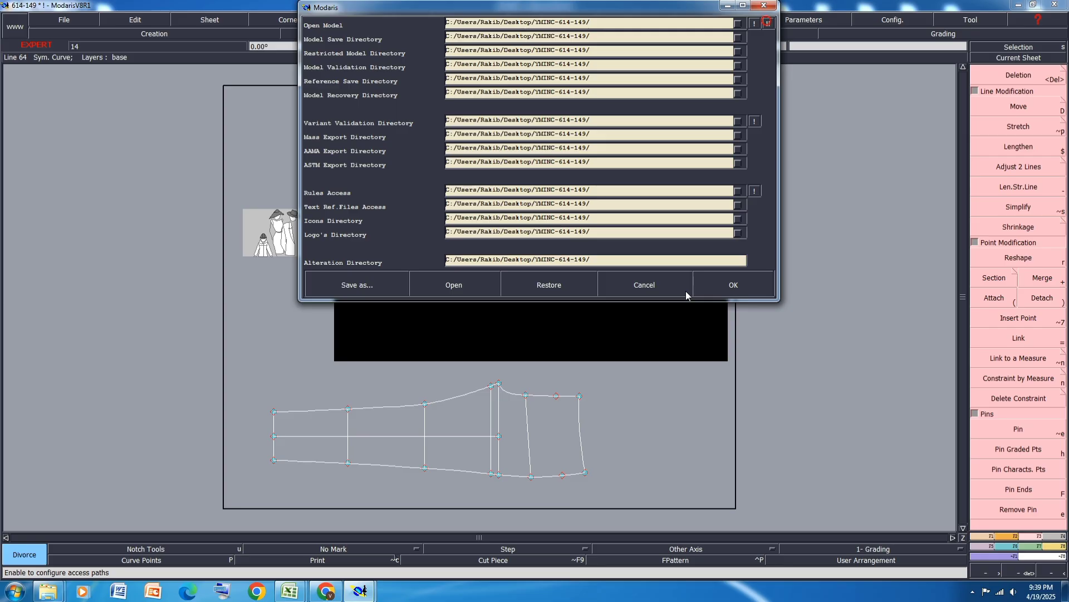
pyautogui.click(725, 285)
pyautogui.press('a')
pyautogui.press('j')
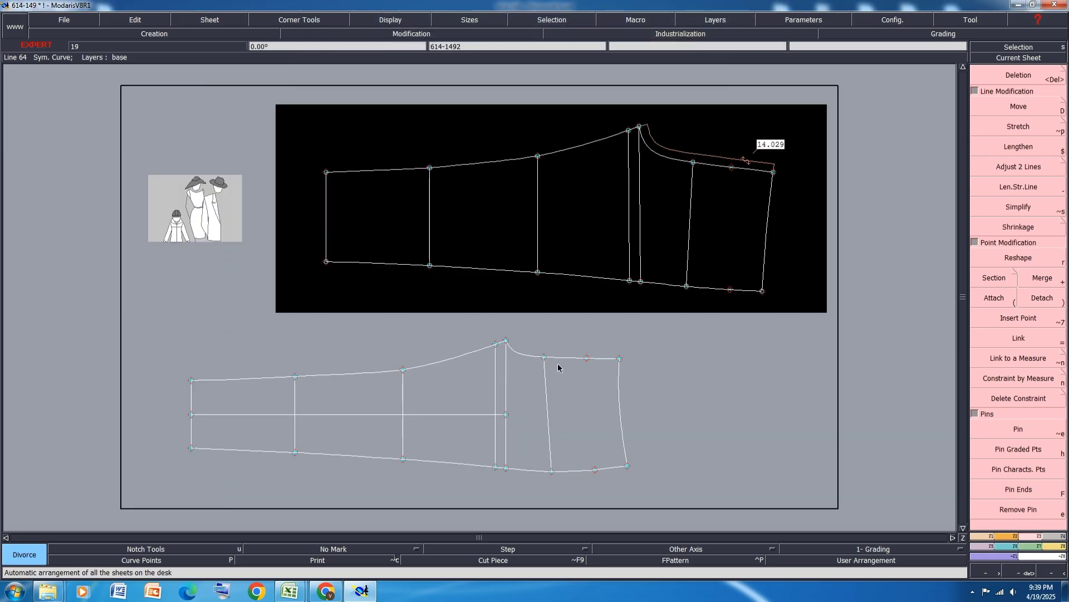
pyautogui.hotkey('ctrl', 's')
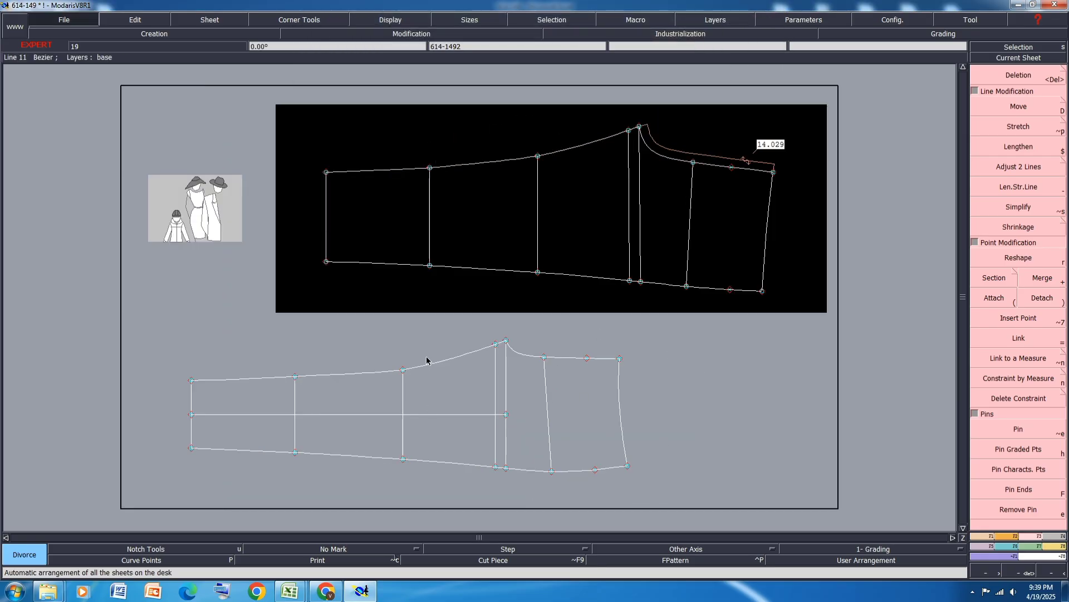
pyautogui.click(454, 361)
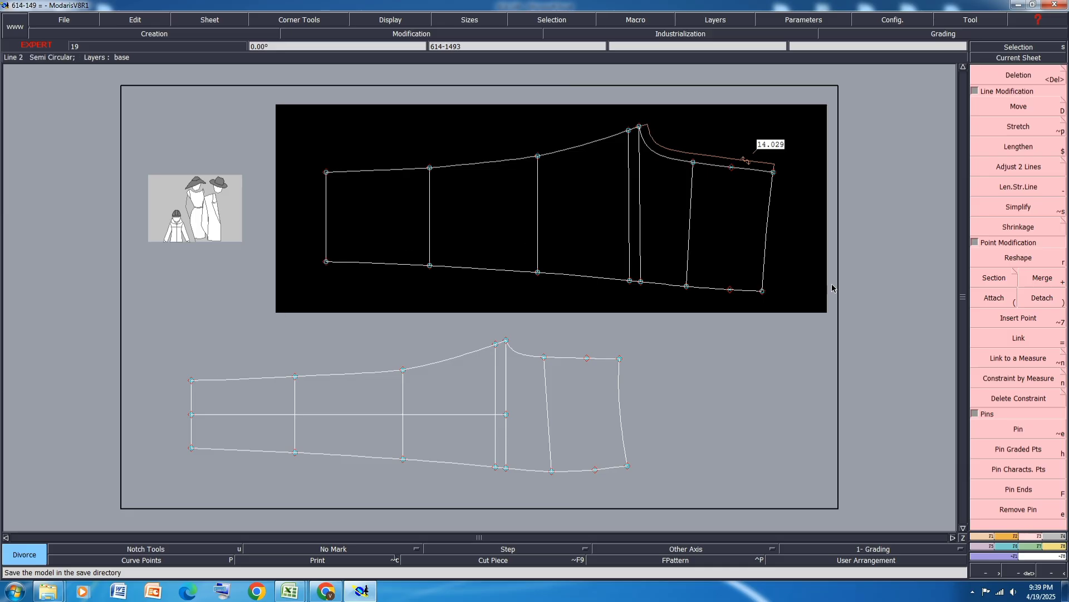
# Divide the hem line of 614-1493 into 2 equal parts and insert the midpoint into the line.
pyautogui.click(991, 536)
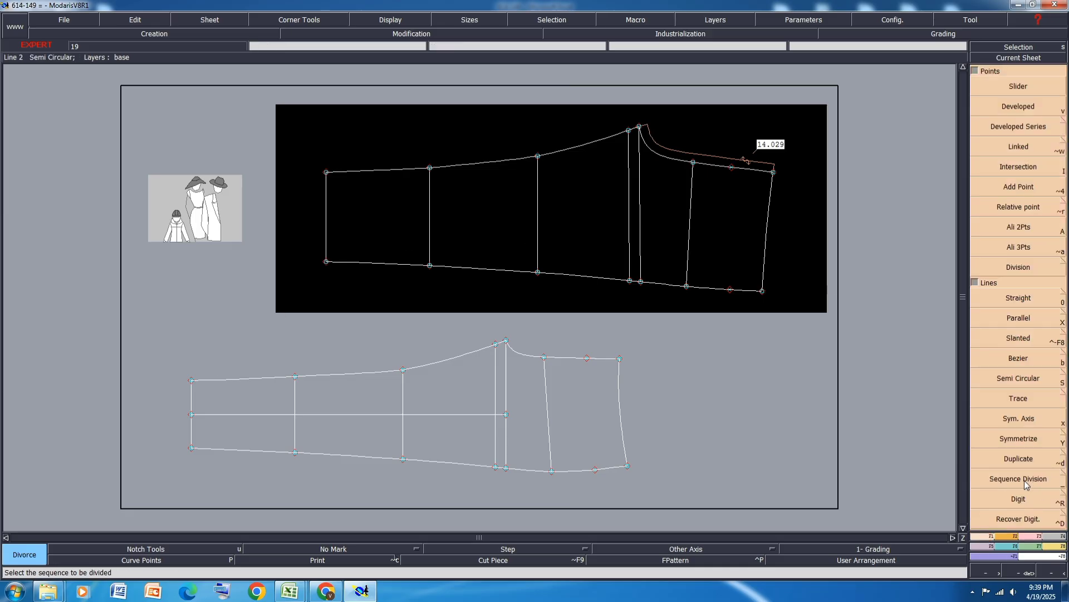
pyautogui.click(1023, 480)
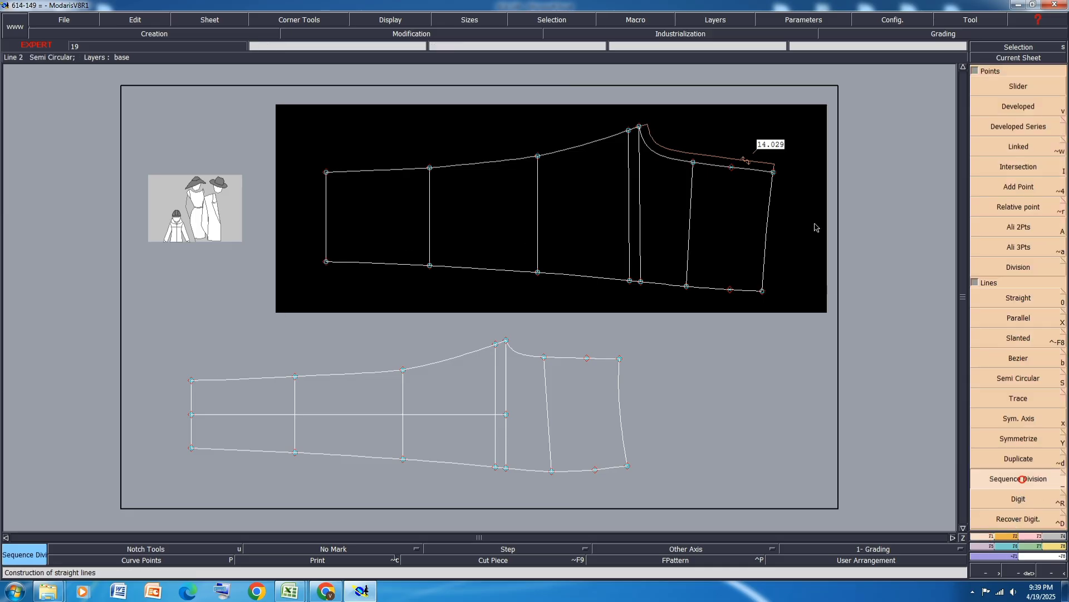
pyautogui.click(327, 173)
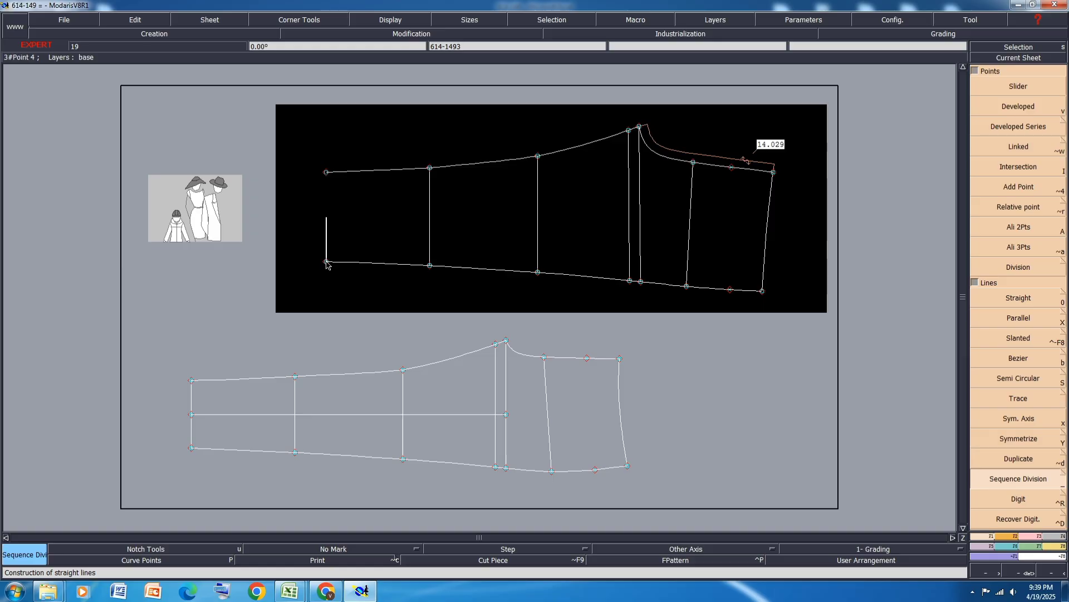
pyautogui.click(327, 262)
pyautogui.write('2')
pyautogui.press('Return')
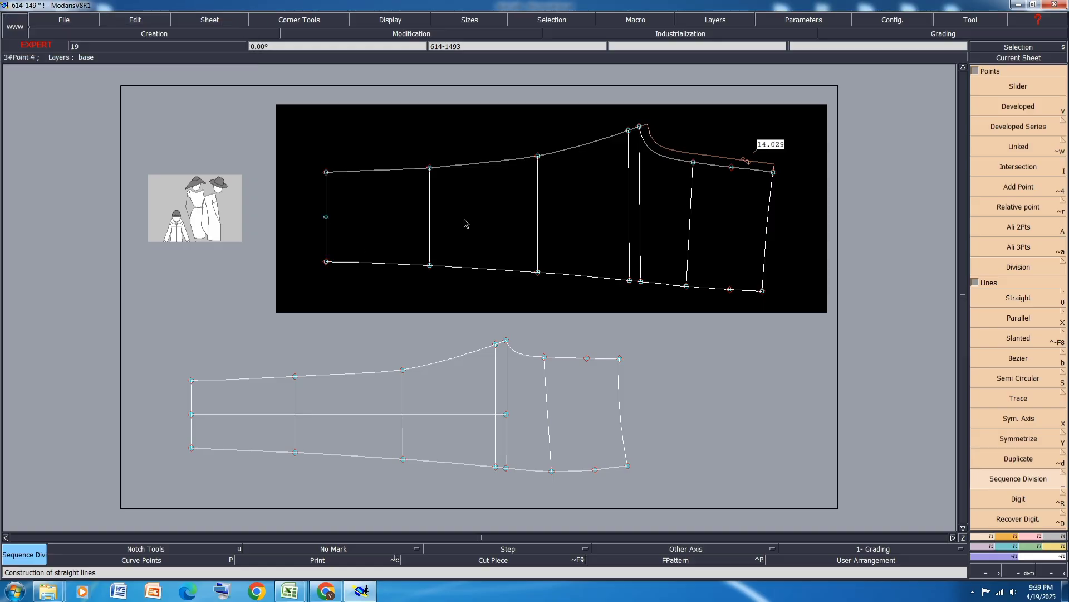
pyautogui.press('i')
pyautogui.click(327, 218)
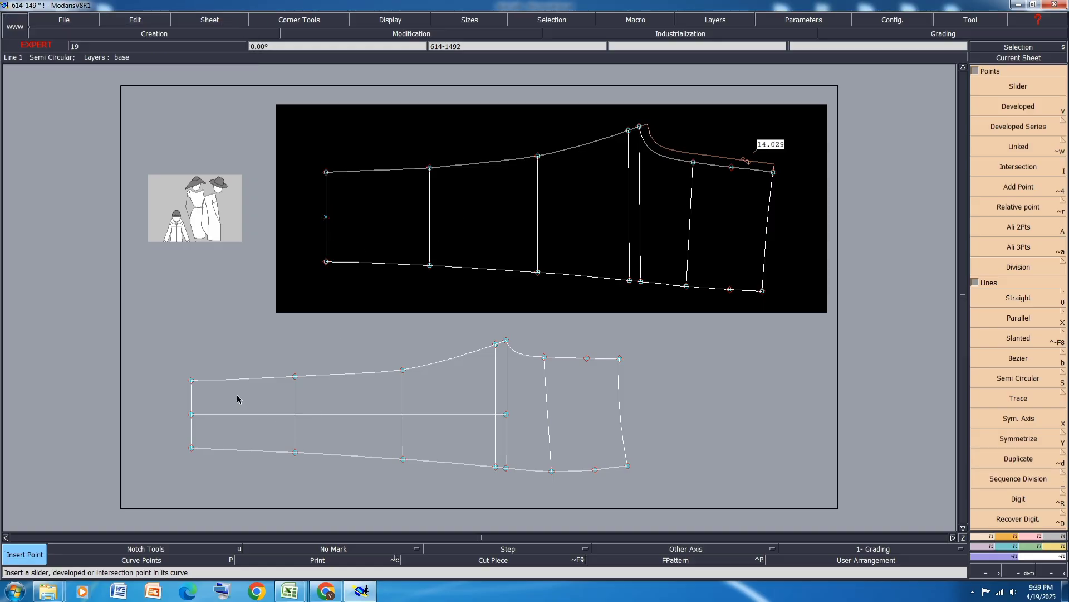
# Marry 614-1492 onto 614-1493 with their hem midpoints aligned and compare the two outlines around the crotch and waist.
pyautogui.press('m')
pyautogui.click(192, 416)
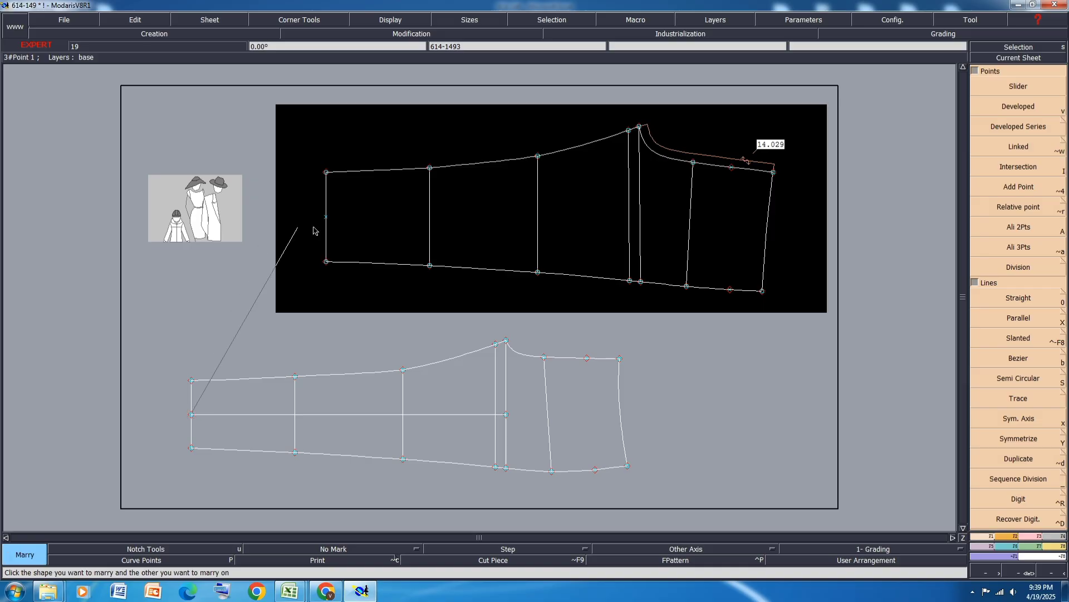
pyautogui.click(327, 218)
pyautogui.scroll(2, 702, 148)
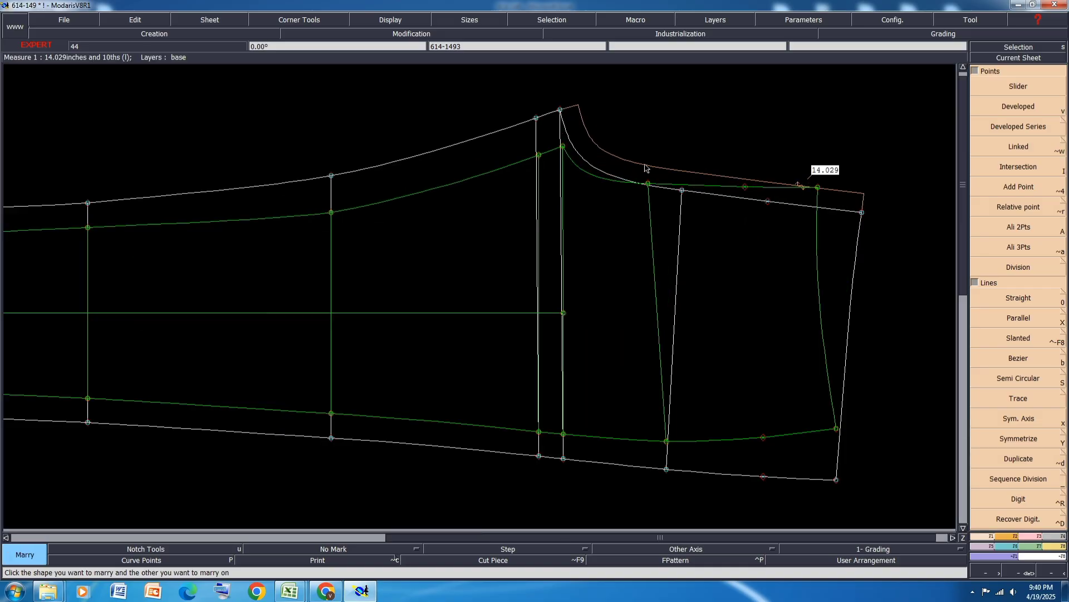
# Delete the reddish offset line along the crotch seam of 614-1493 together with its measurement, and save the model.
pyautogui.press('Delete')
pyautogui.scroll(-2, 683, 154)
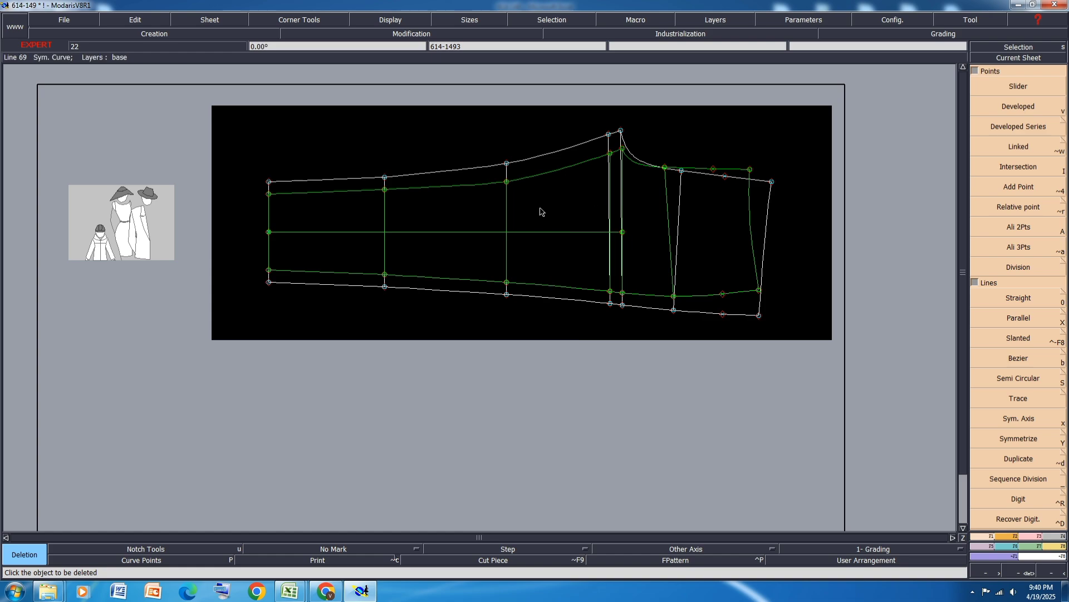
pyautogui.hotkey('ctrl', 's')
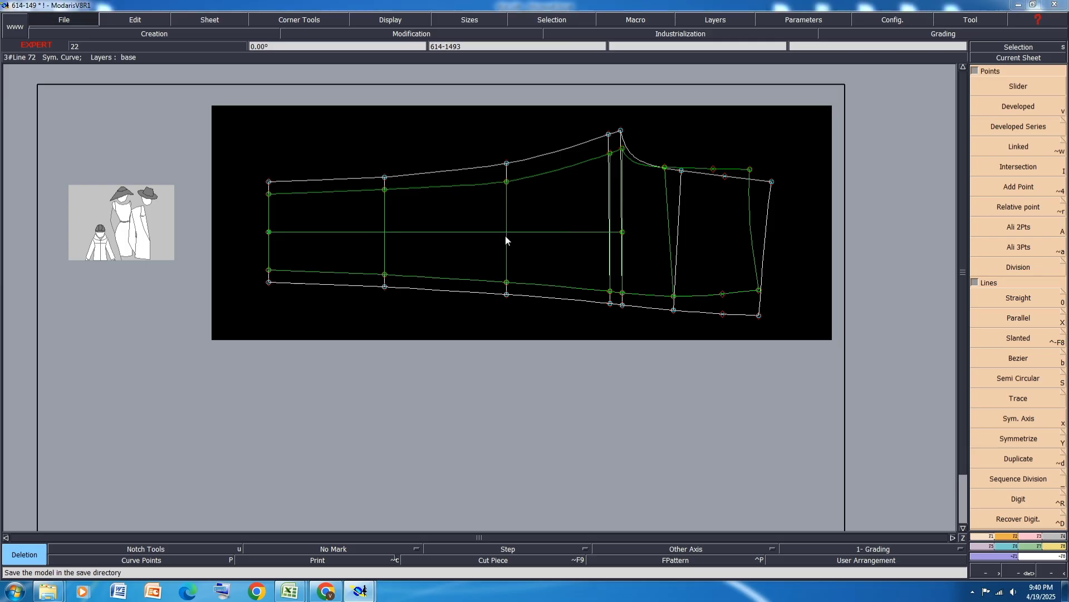
pyautogui.click(456, 360)
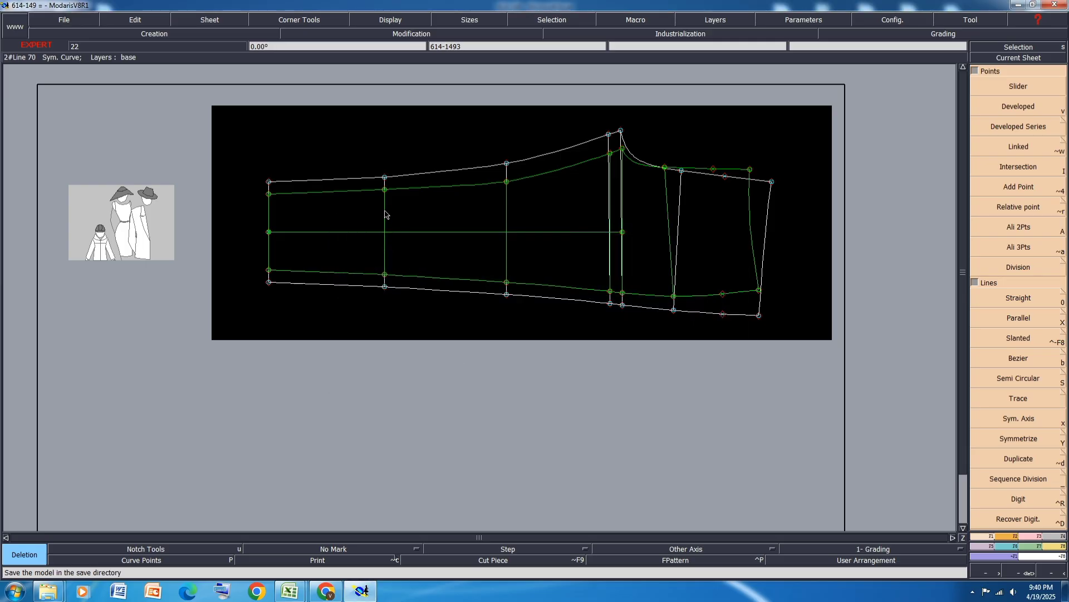
# Divorce 614-1492 from 614-1493 and automatically rearrange all the sheets on the desk.
pyautogui.press('d')
pyautogui.click(385, 211)
pyautogui.press('j')
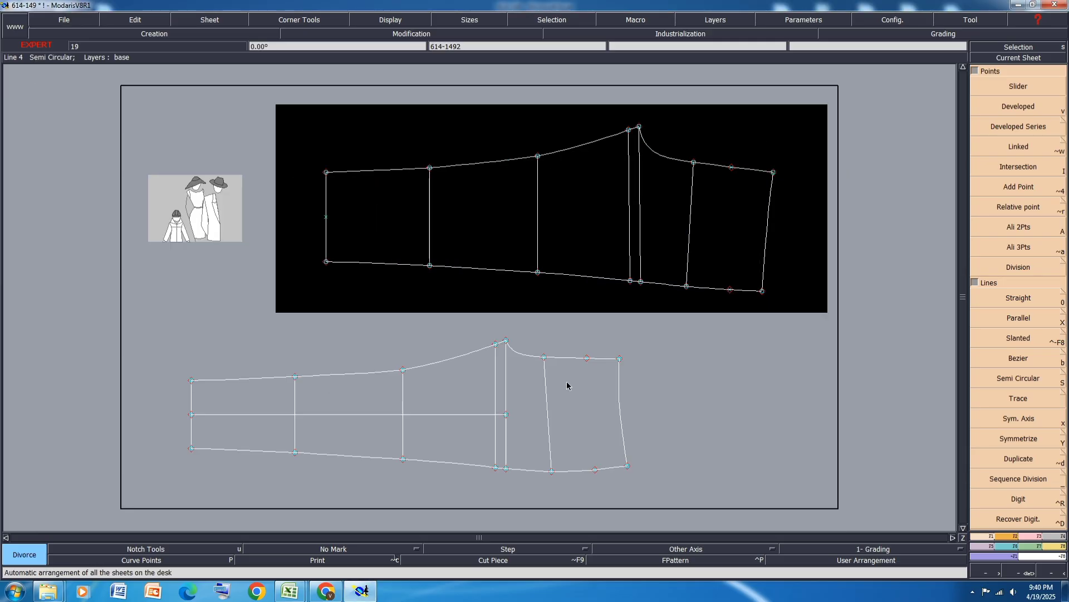
# Make 614-1492 the current sheet and save the model, continuing past the modified validation file warning.
pyautogui.click(660, 400)
pyautogui.hotkey('ctrl', 's')
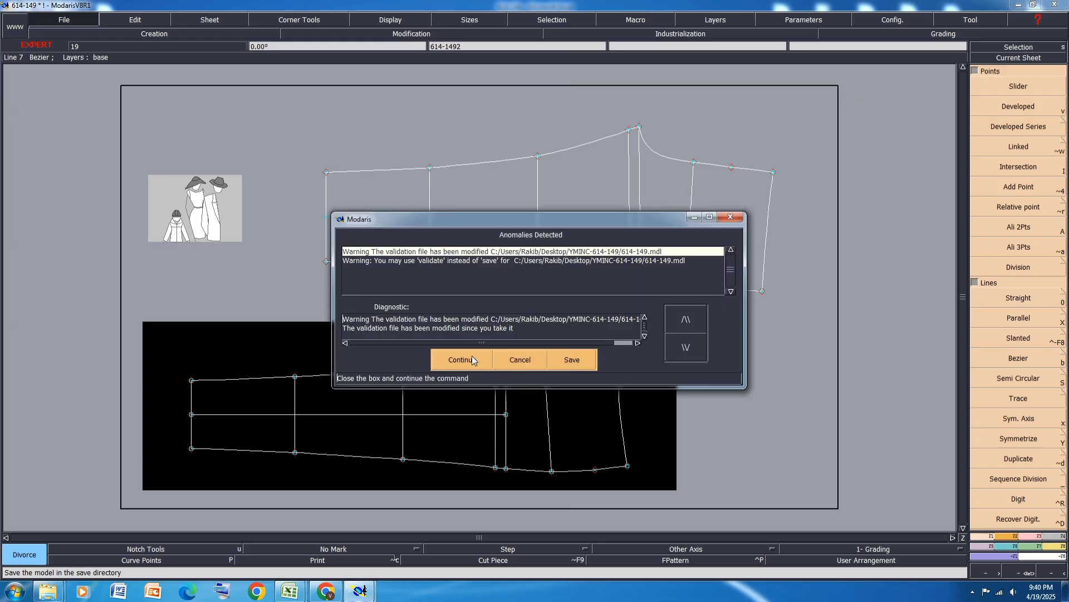
pyautogui.click(460, 360)
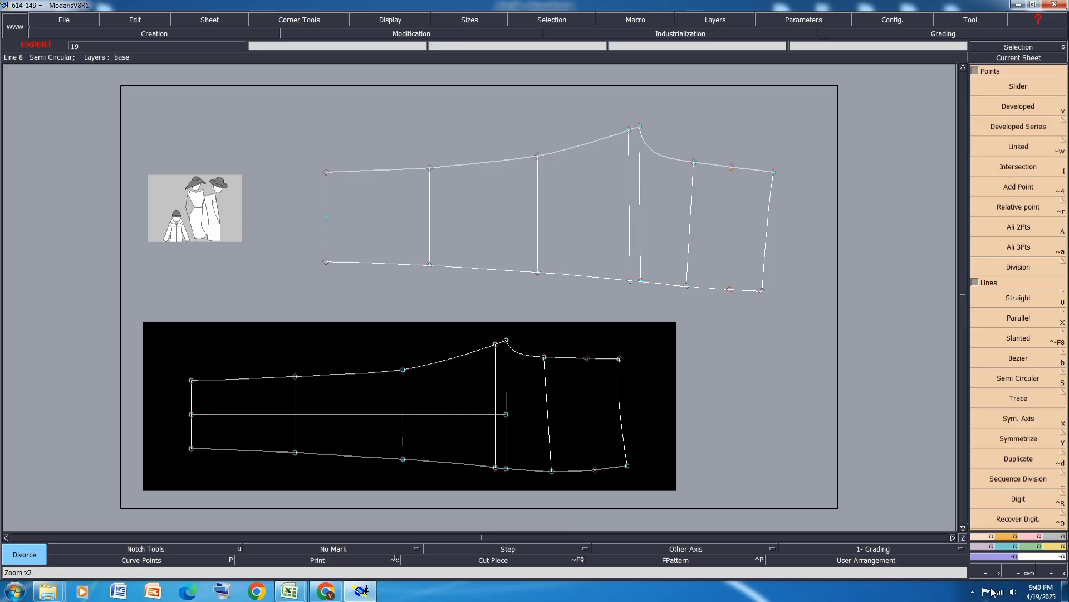
pyautogui.click(972, 592)
pyautogui.click(989, 516)
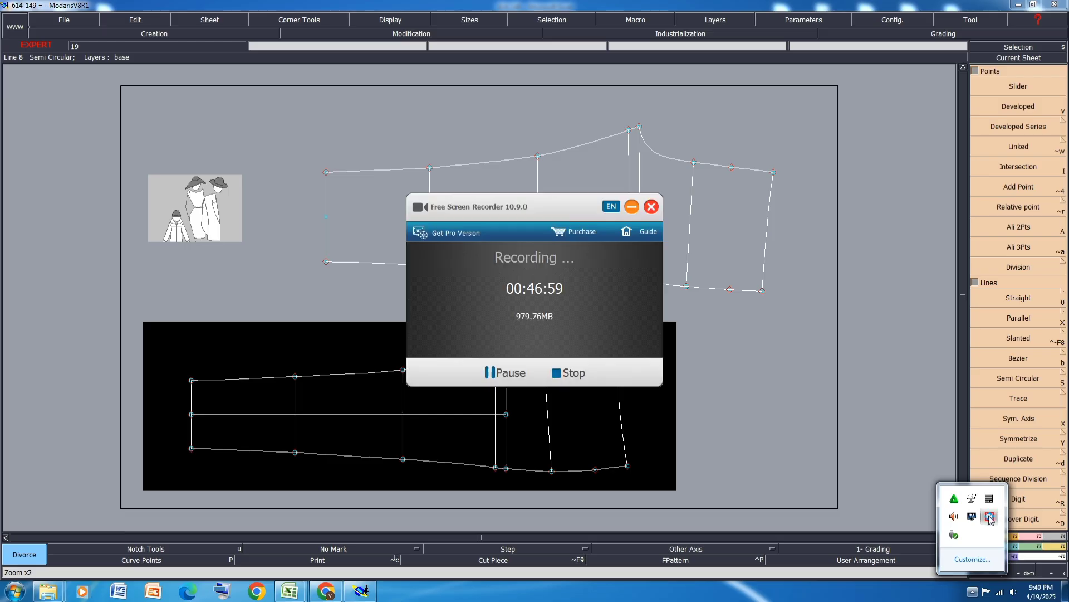